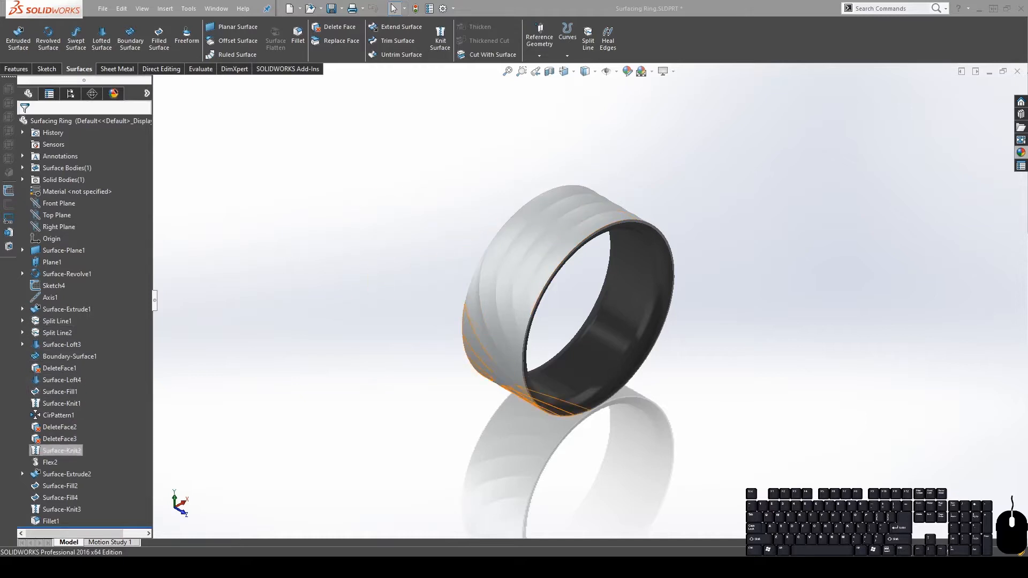
# Select Flex2 and orbit the grooved ring to view its top and front, then minimize the Surfacing Ring window
pyautogui.click(50, 462)
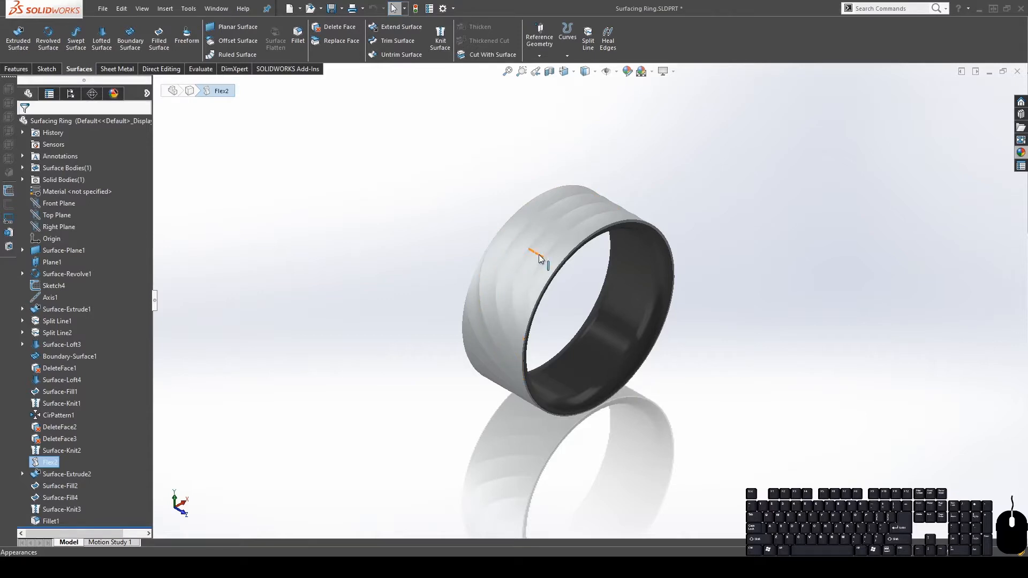
pyautogui.moveTo(588, 209)
pyautogui.mouseDown(button='middle')
pyautogui.moveTo(493, 156)
pyautogui.moveTo(510, 335)
pyautogui.mouseUp(button='middle')
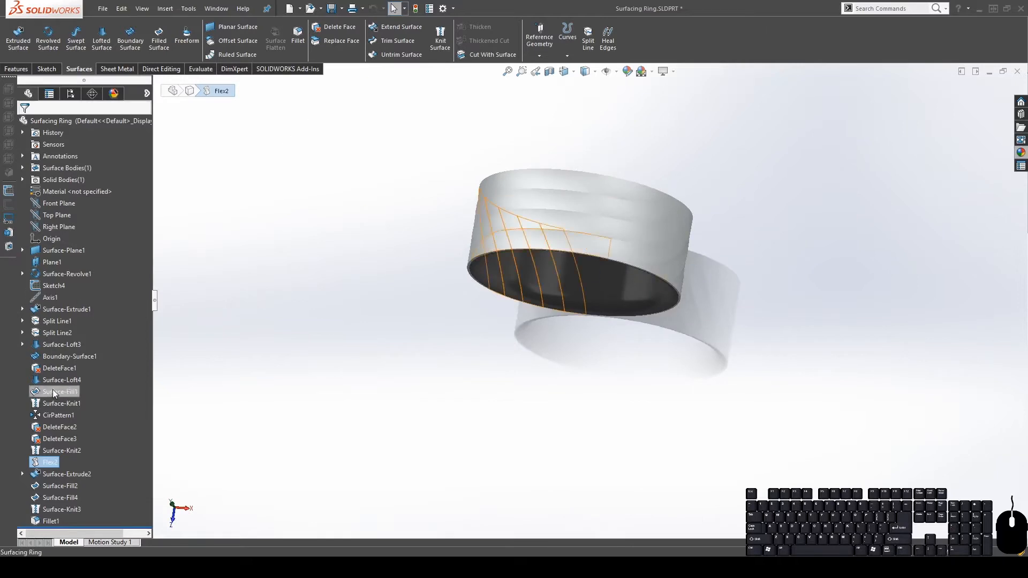
pyautogui.moveTo(726, 322); pyautogui.dragTo(629, 201, button='middle')
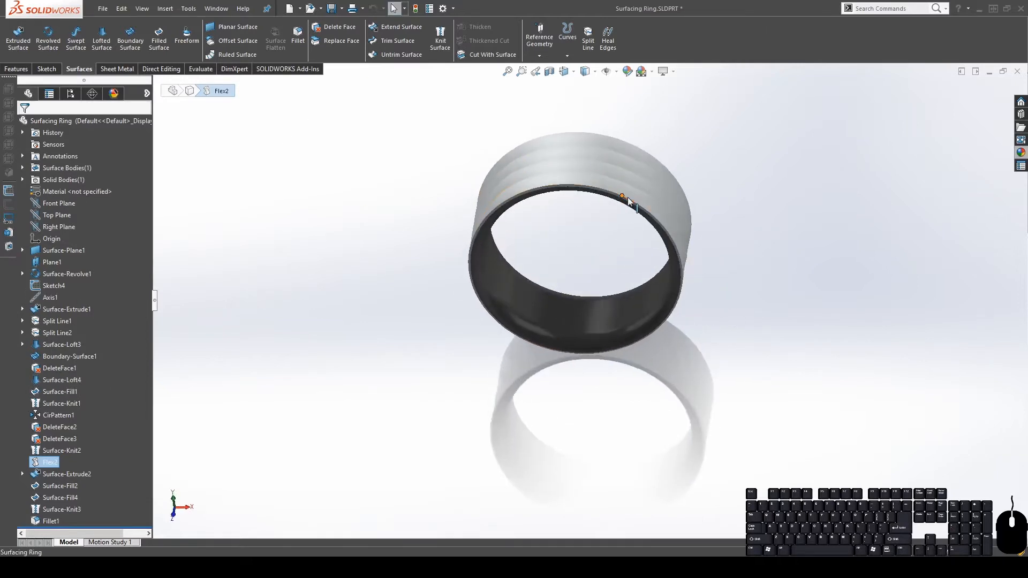
pyautogui.click(989, 73)
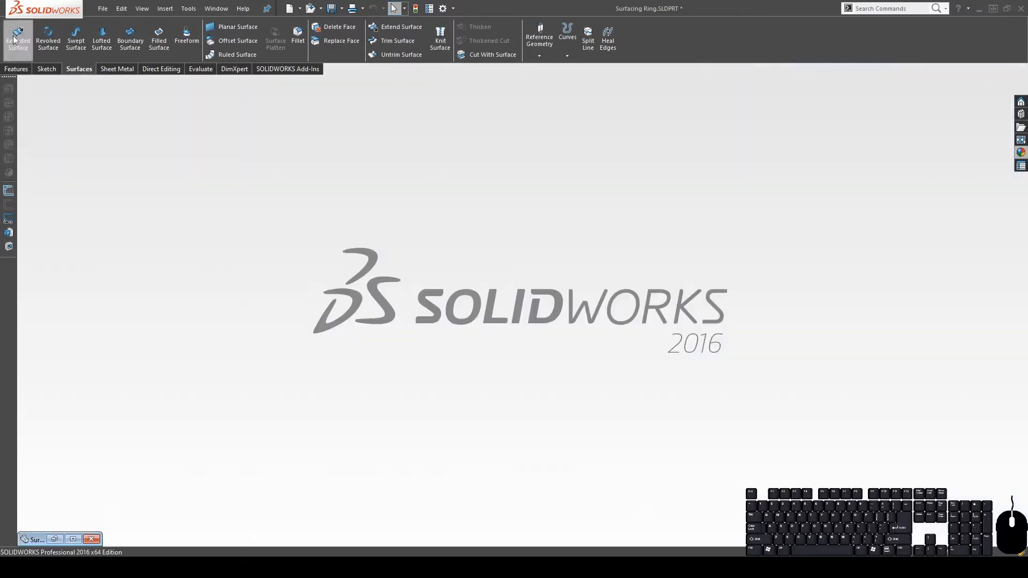
# Create a blank part document, Part3, from the Part template
pyautogui.click(108, 22)
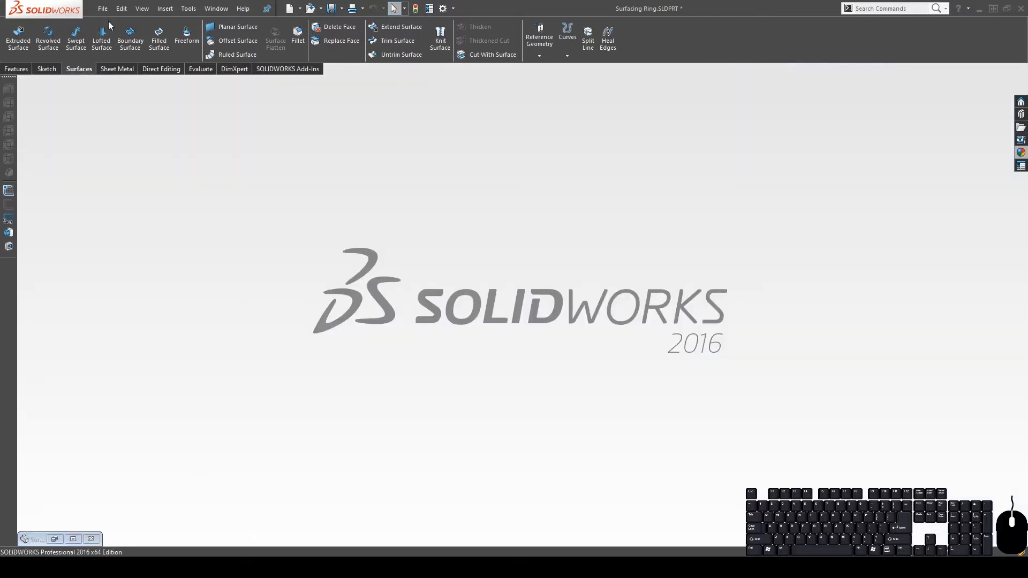
pyautogui.click(694, 335)
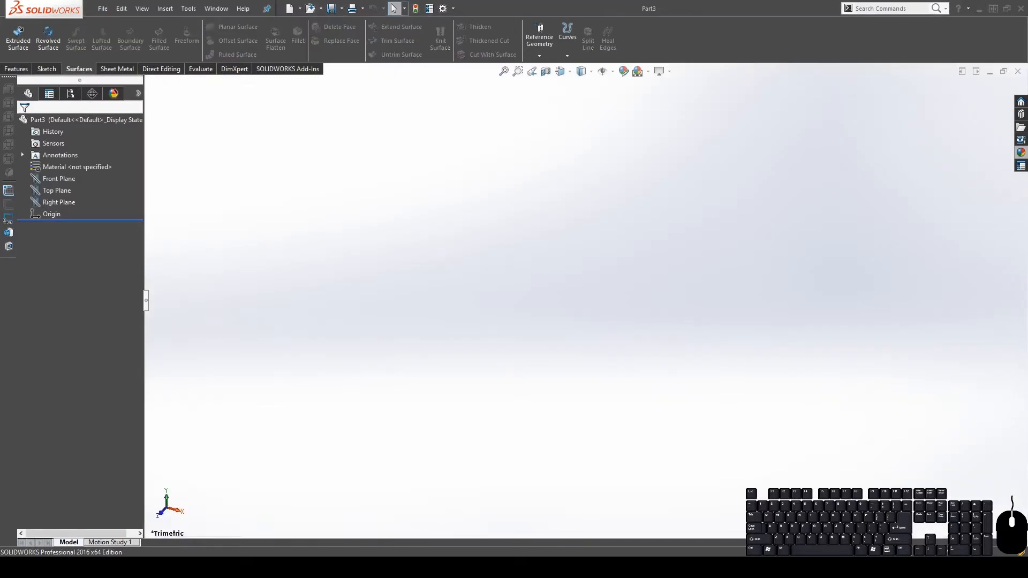
pyautogui.click(947, 555)
pyautogui.click(947, 555)
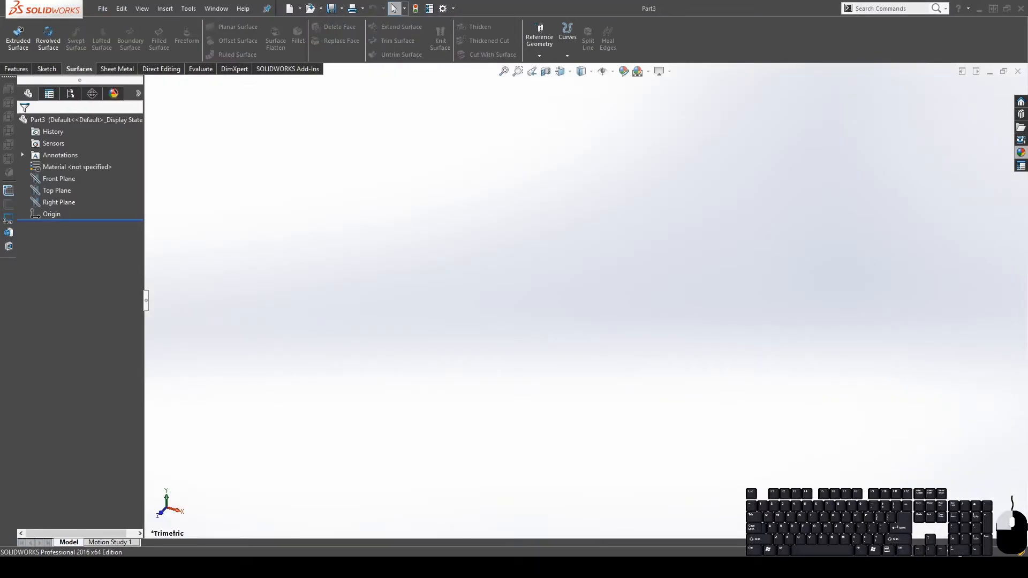
pyautogui.click(758, 398)
# Sketch a center rectangle on the Top Plane, centred at the origin
pyautogui.click(47, 190)
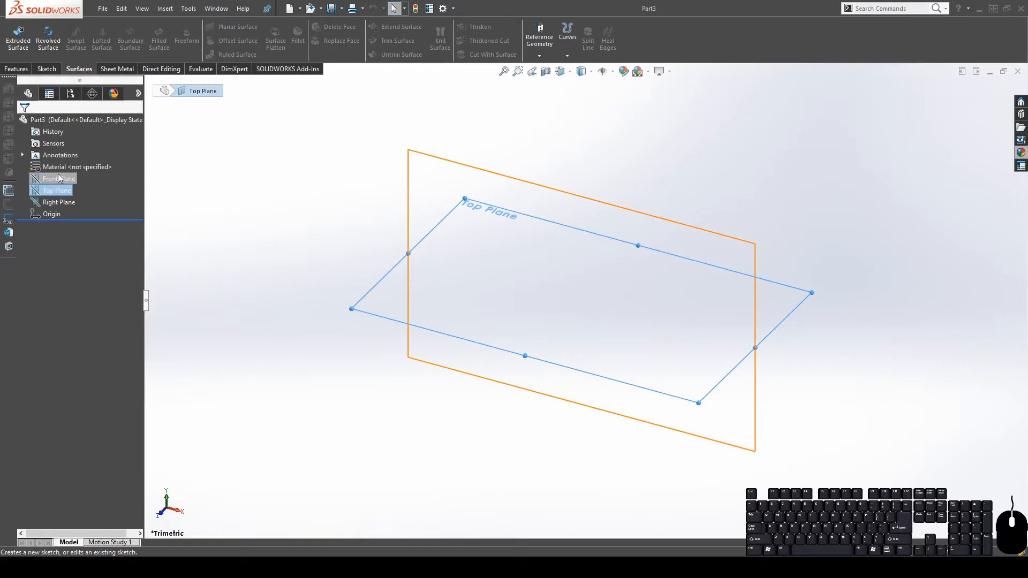
pyautogui.click(58, 176)
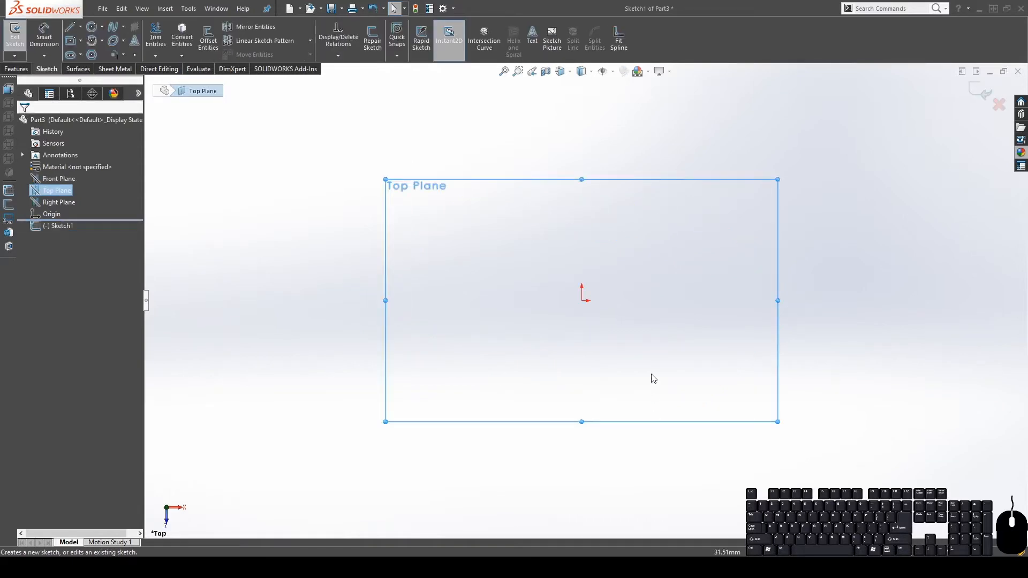
pyautogui.click(78, 42)
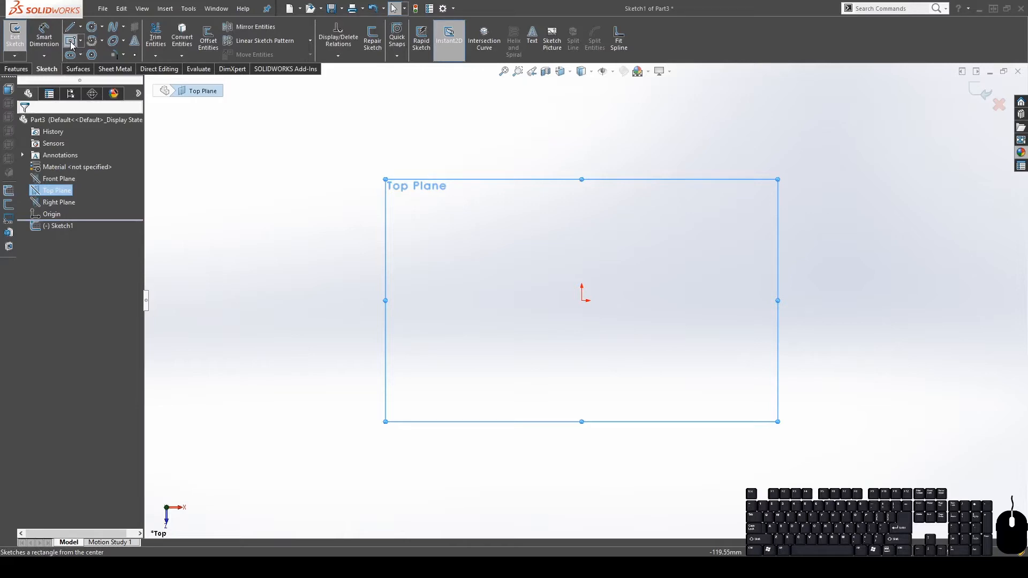
pyautogui.click(582, 300)
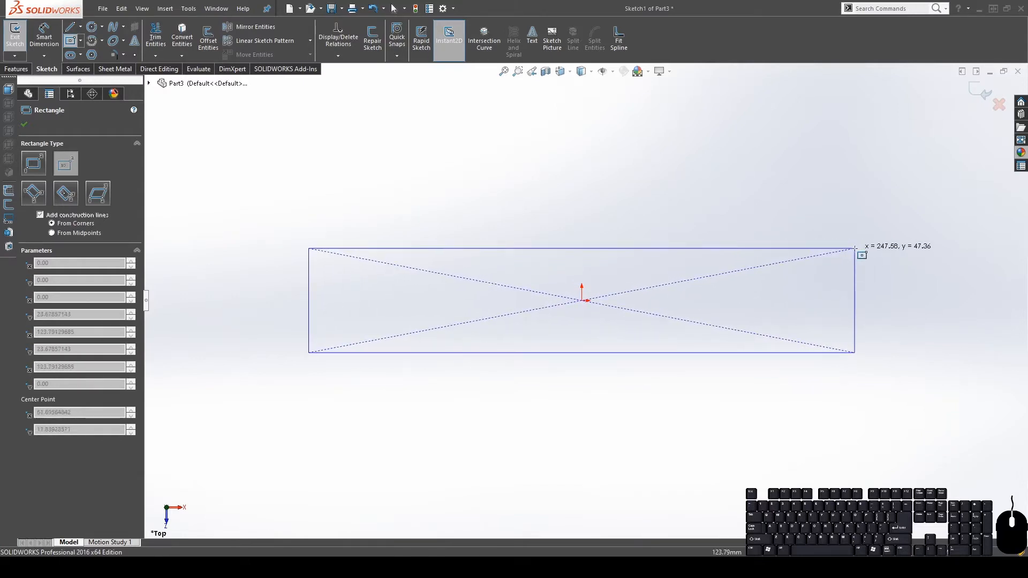
pyautogui.click(855, 249)
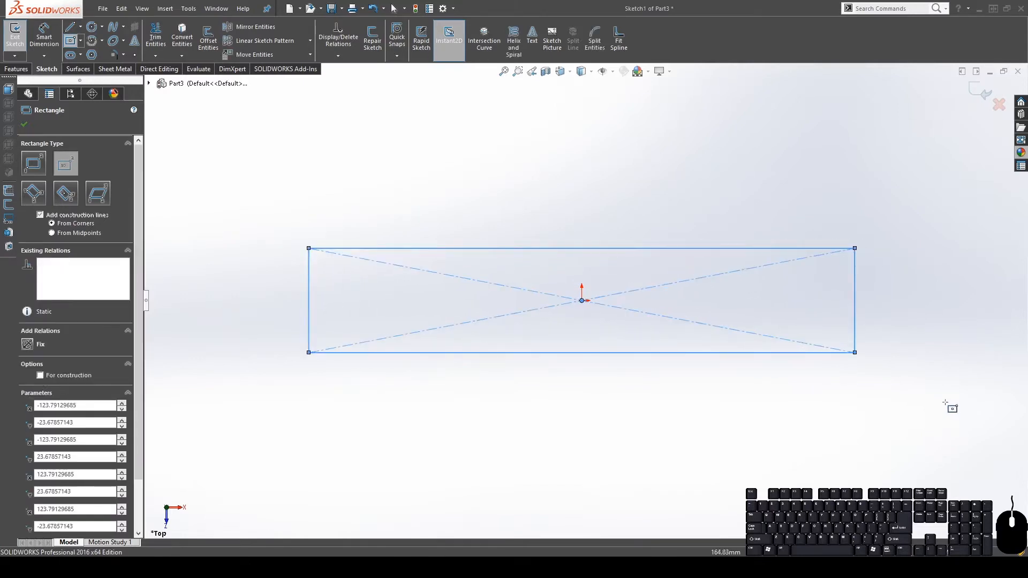
# Dimension the rectangle 80 mm wide and 10 mm tall
pyautogui.click(45, 37)
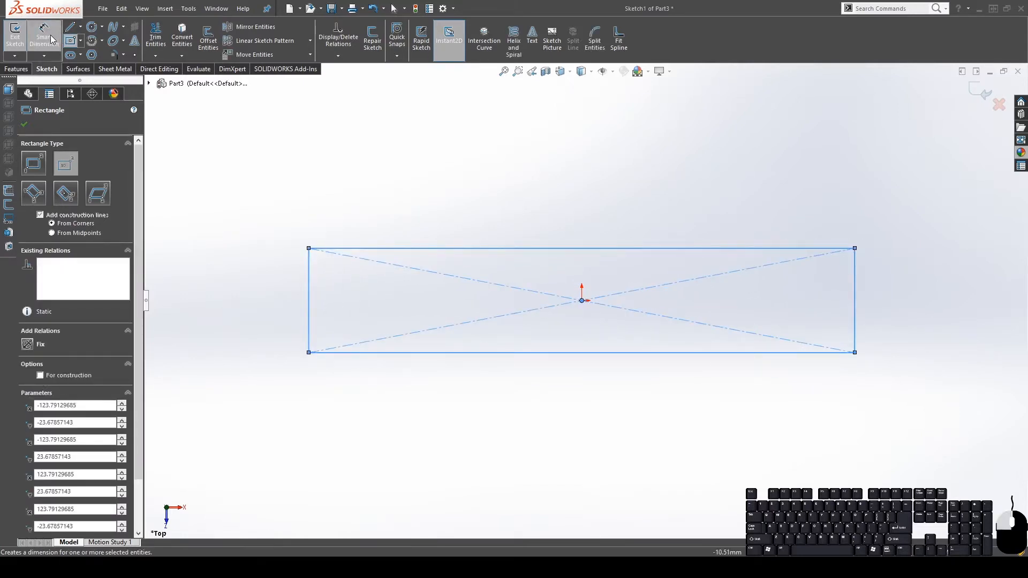
pyautogui.click(511, 248)
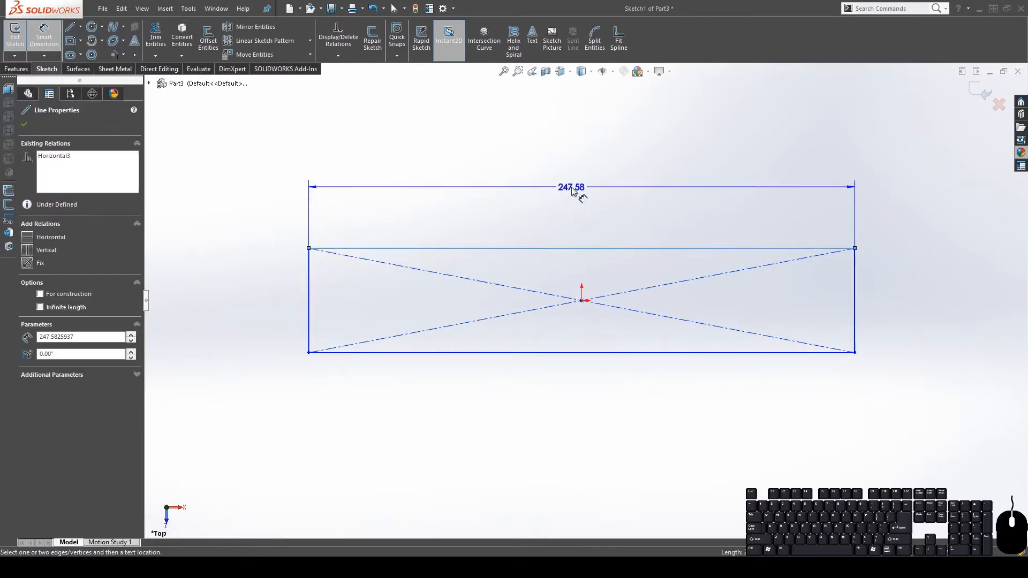
pyautogui.click(571, 191)
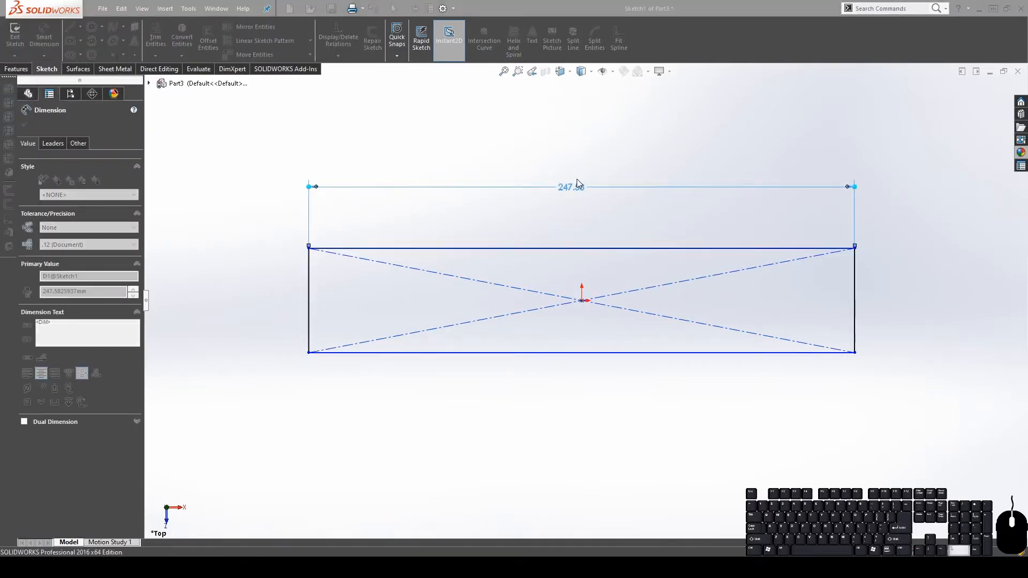
pyautogui.write('80')
pyautogui.press('Return')
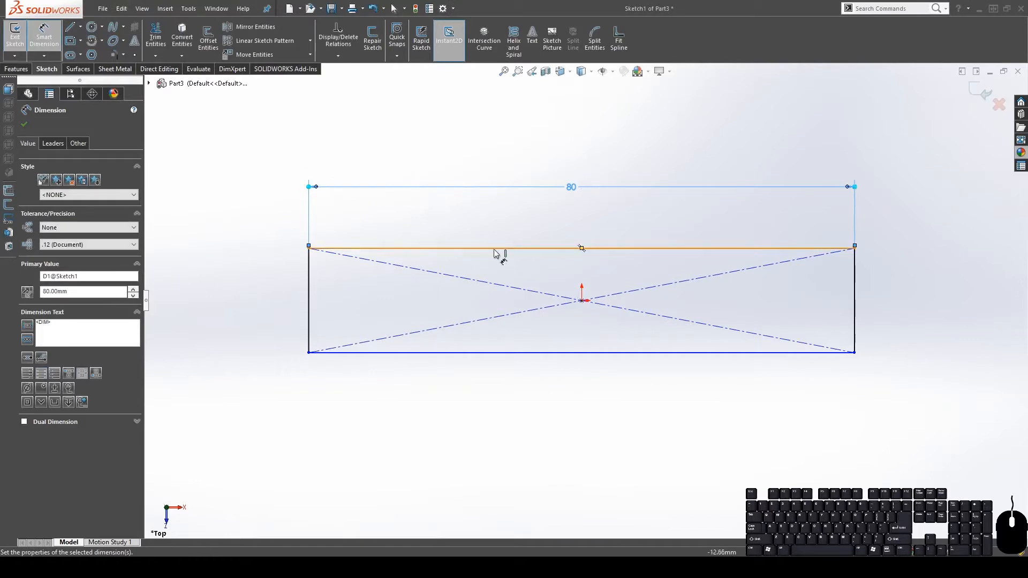
pyautogui.click(309, 287)
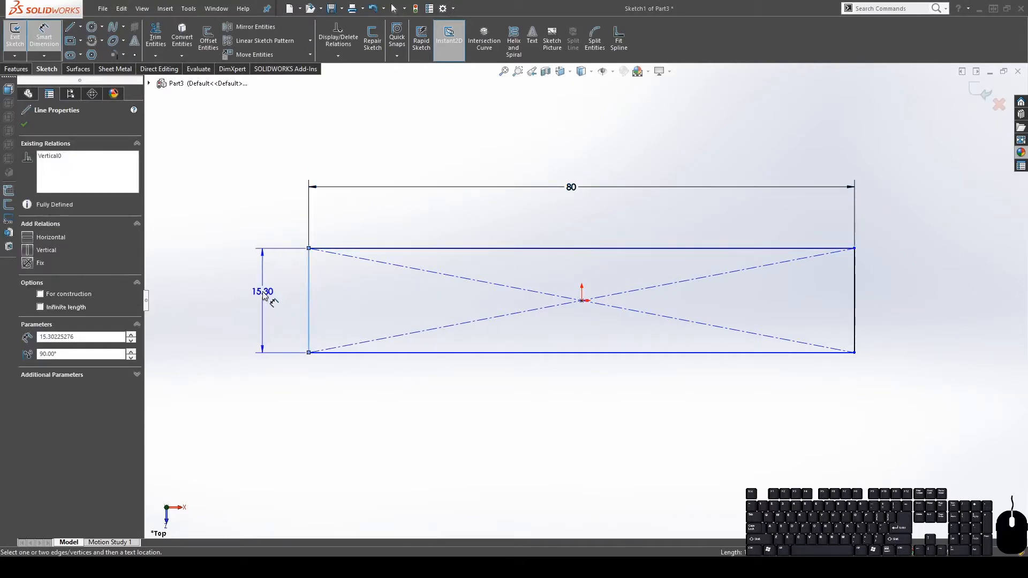
pyautogui.click(266, 290)
pyautogui.write('10')
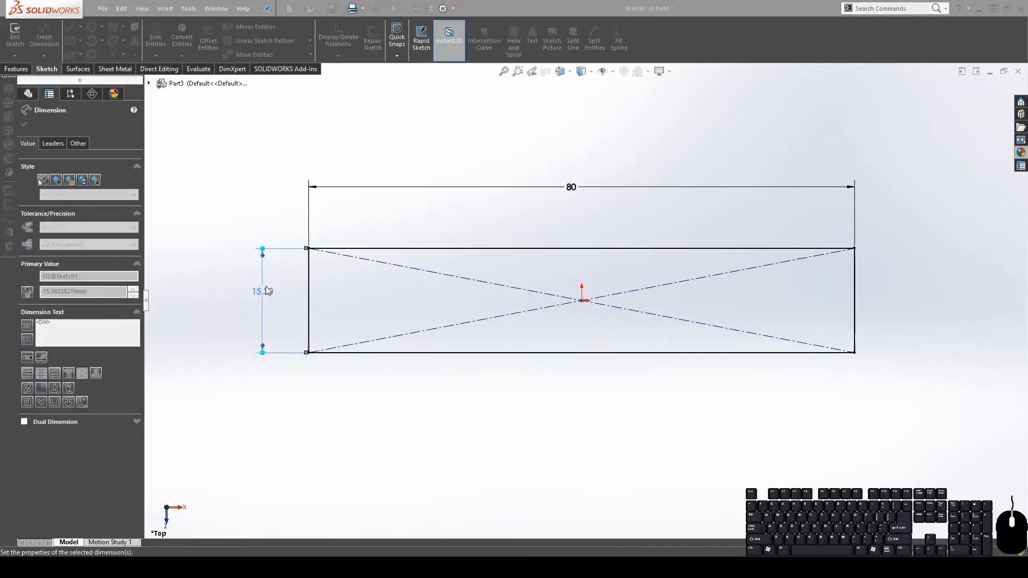
pyautogui.press('Return')
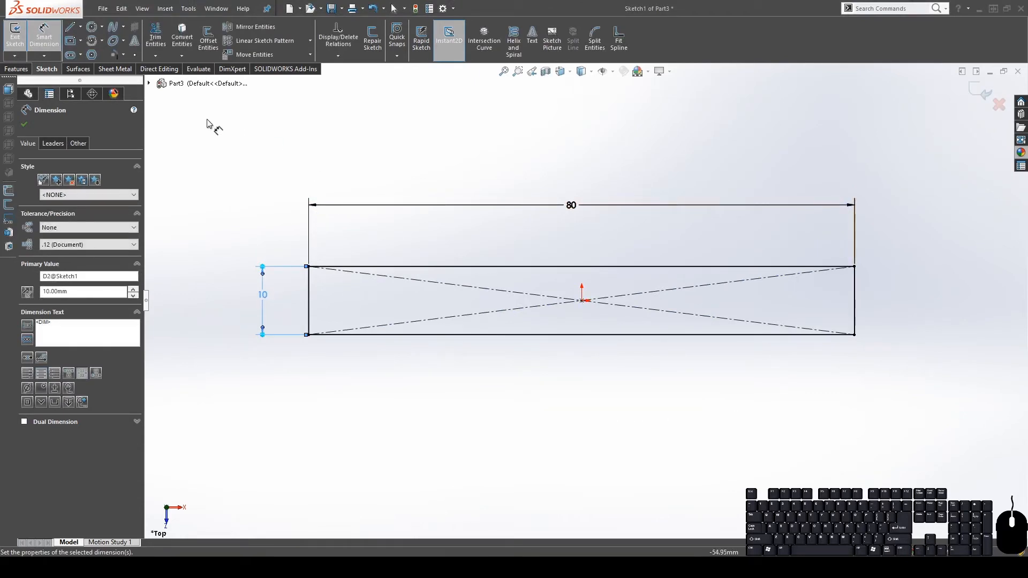
pyautogui.click(24, 125)
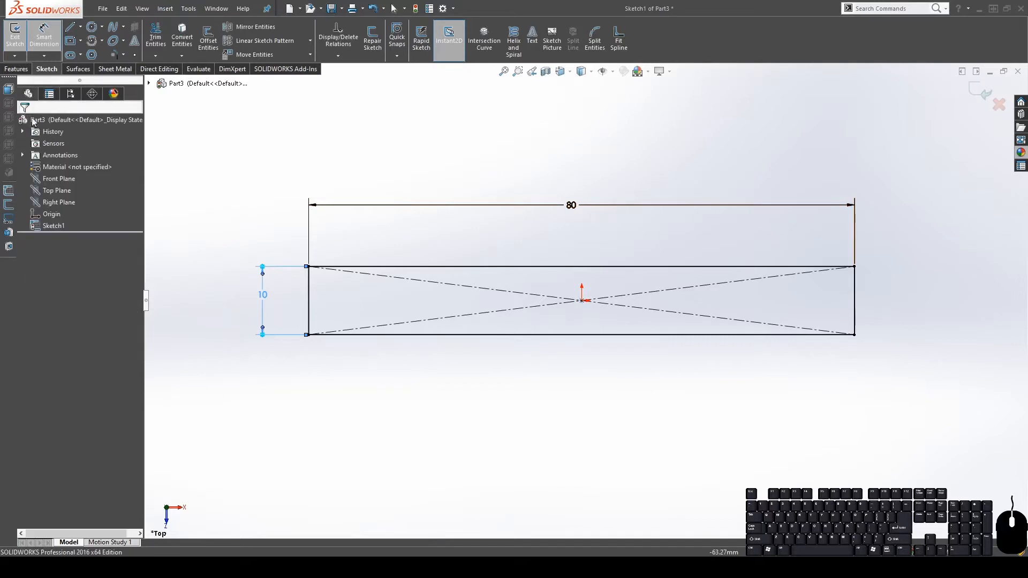
pyautogui.click(88, 70)
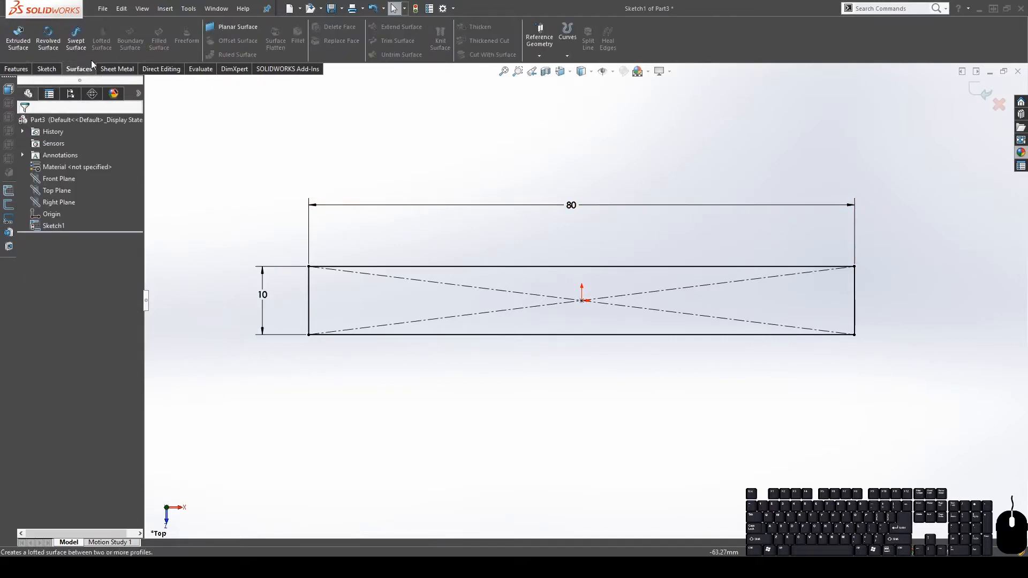
# Turn the 80 × 10 mm rectangle sketch into Surface-Plane1 with Planar Surface
pyautogui.click(58, 70)
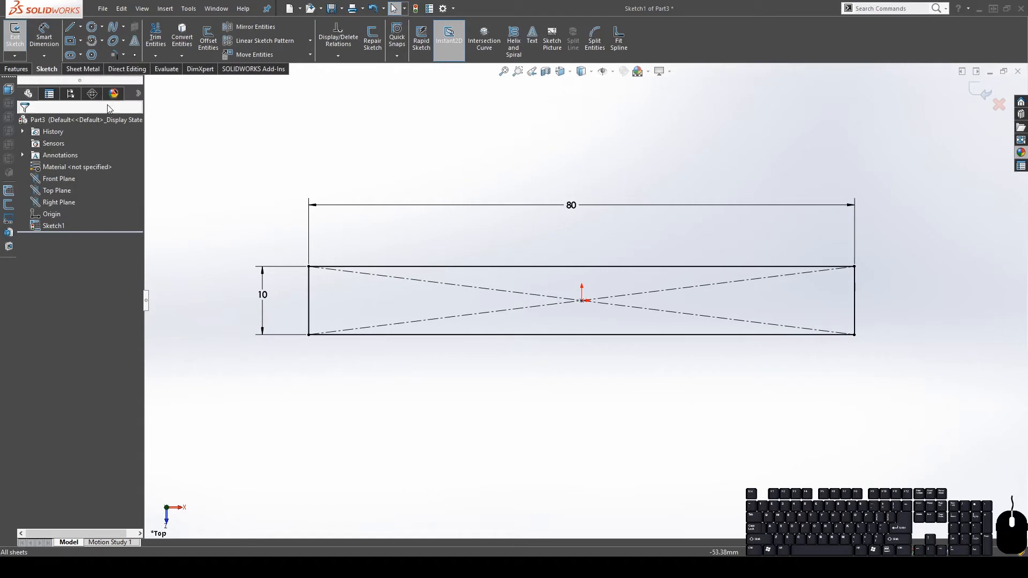
pyautogui.click(83, 72)
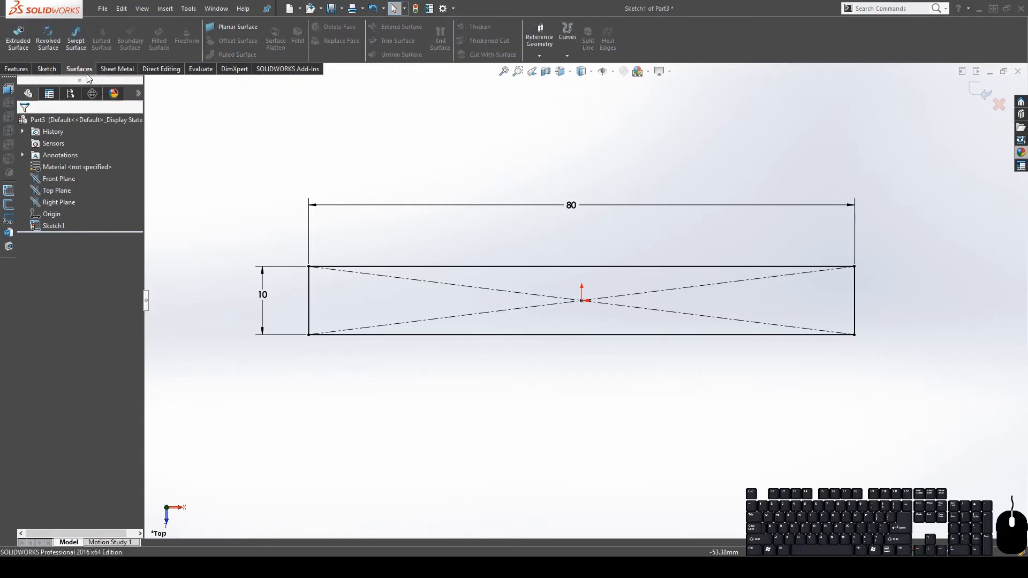
pyautogui.click(241, 28)
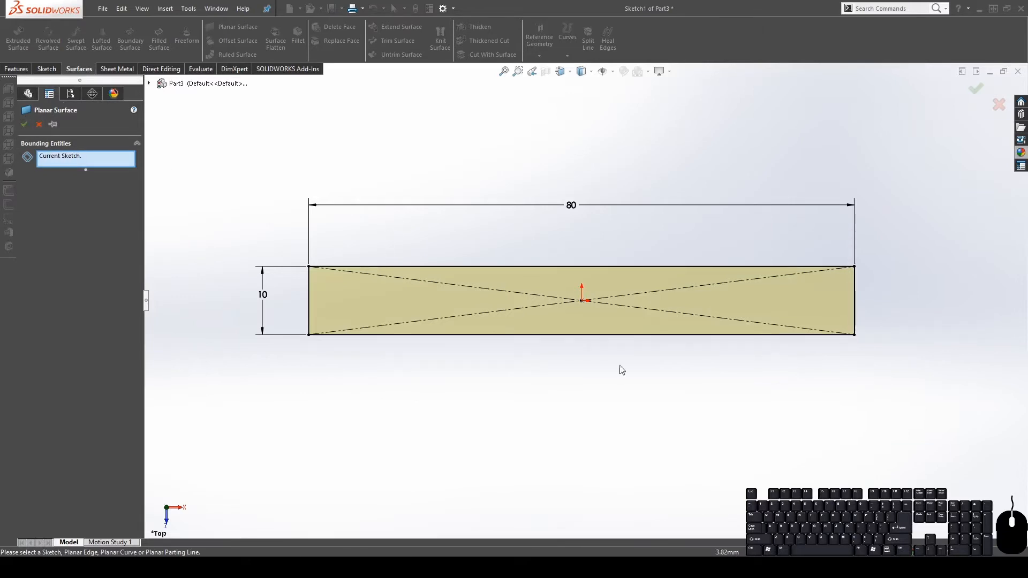
pyautogui.click(25, 125)
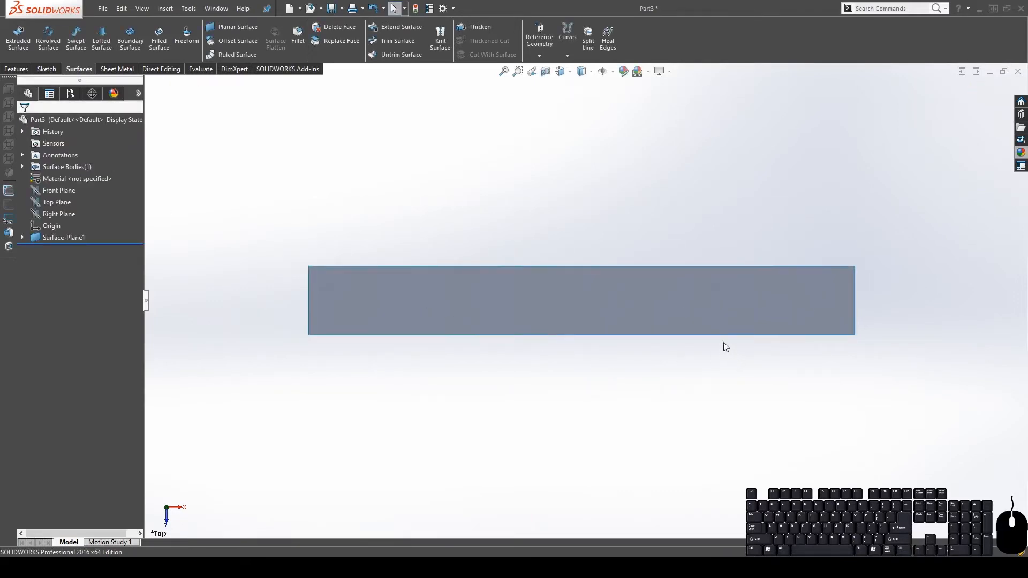
pyautogui.scroll(3, 725, 346)
pyautogui.scroll(-3, 752, 321)
pyautogui.scroll(1, 465, 279)
pyautogui.scroll(-1, 463, 274)
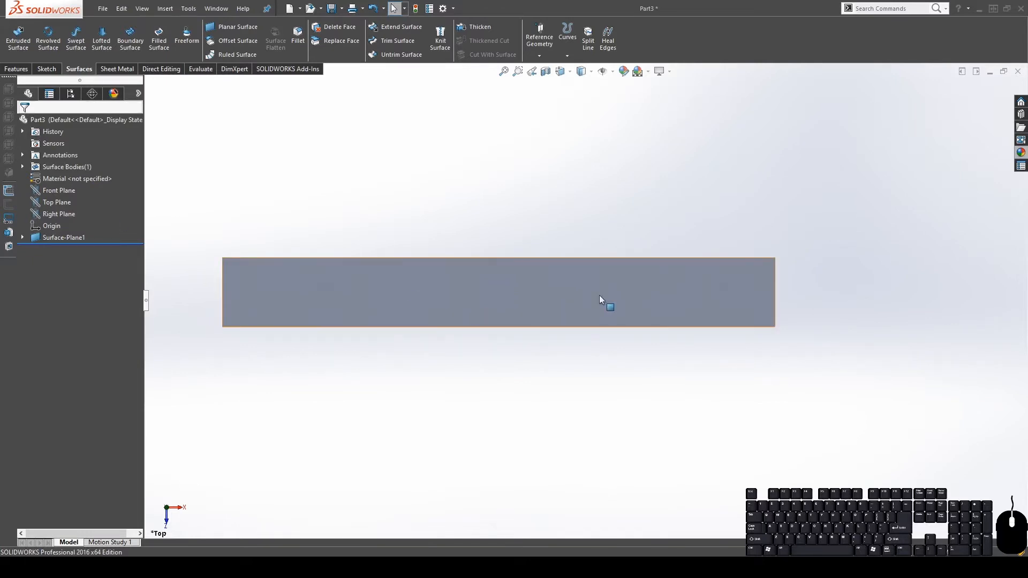
# Start a new sketch on the Top Plane with the Line tool active
pyautogui.click(48, 203)
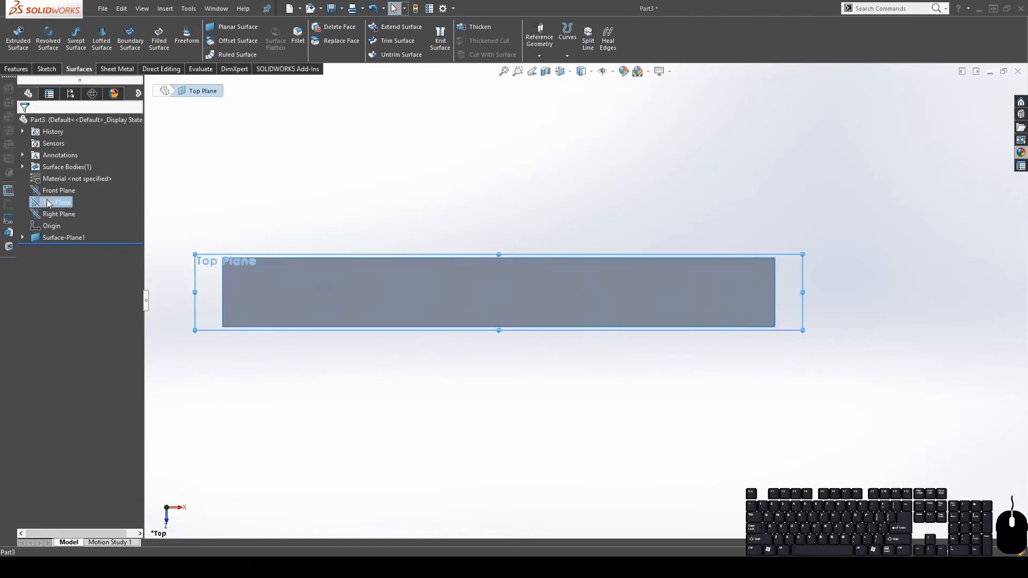
pyautogui.click(59, 190)
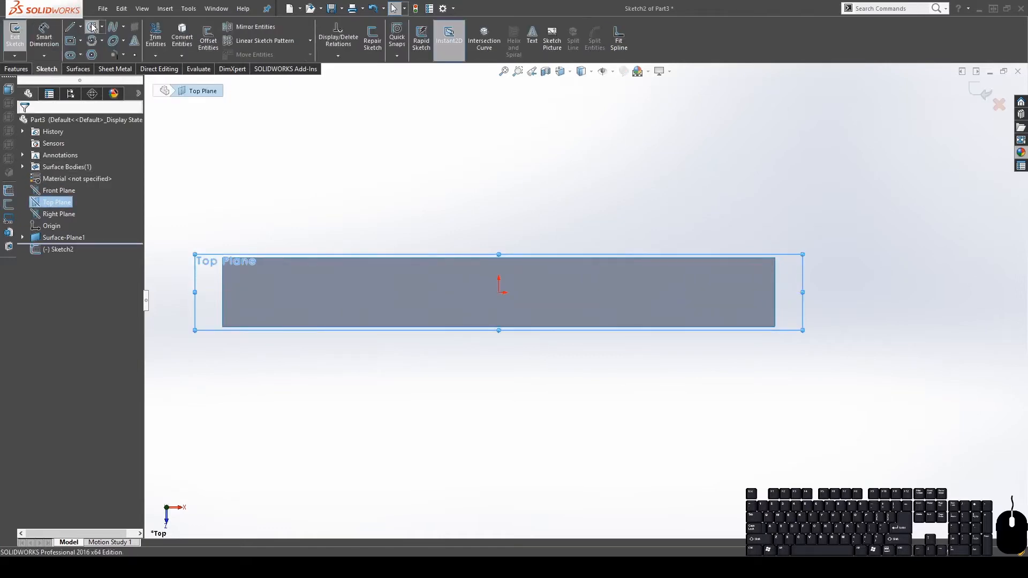
pyautogui.click(92, 26)
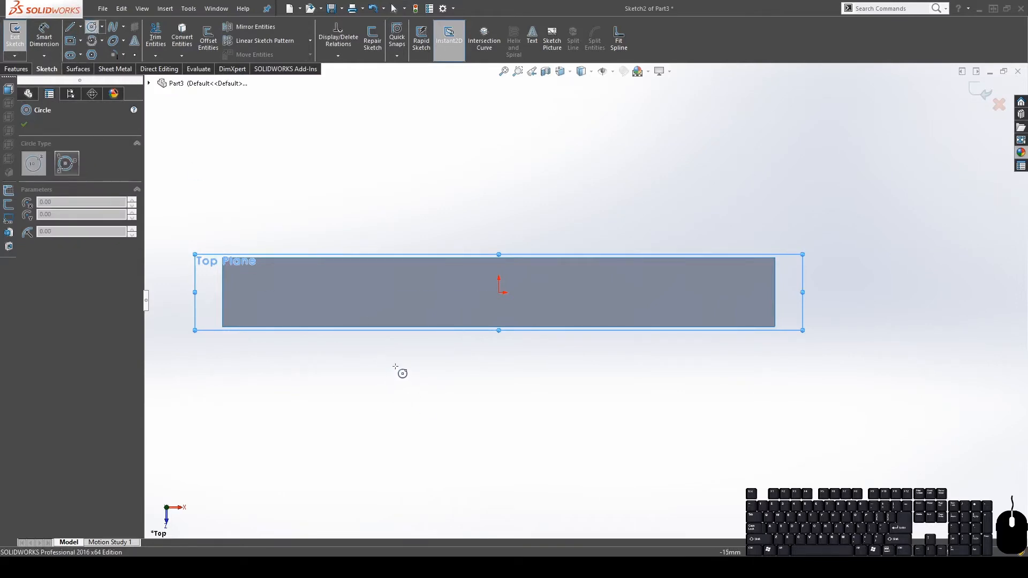
pyautogui.click(70, 27)
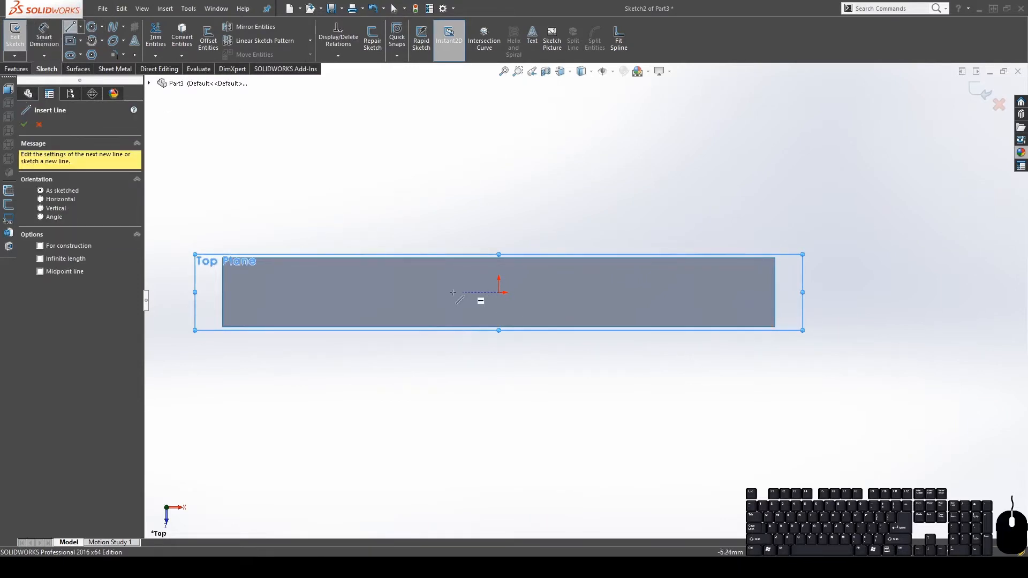
# Draw three parallel horizontal lines: one at the origin, one above, one below
pyautogui.click(430, 292)
pyautogui.click(562, 292)
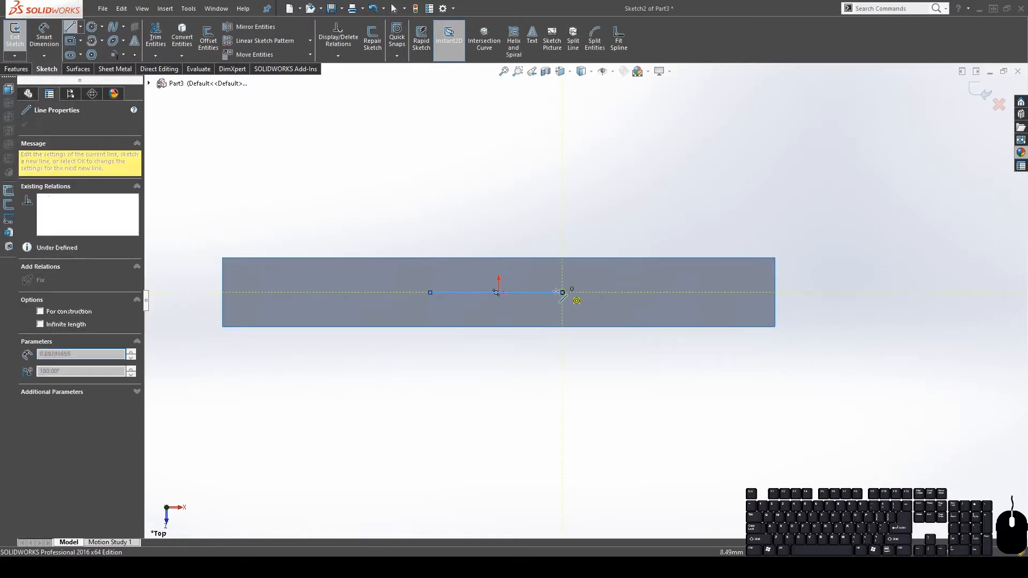
pyautogui.press('Escape')
pyautogui.click(68, 29)
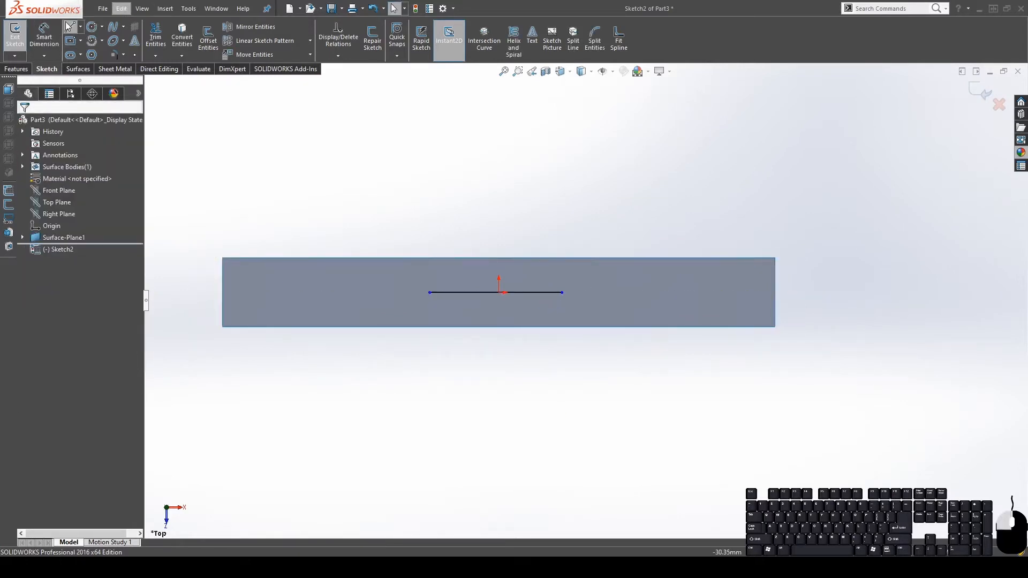
pyautogui.click(430, 270)
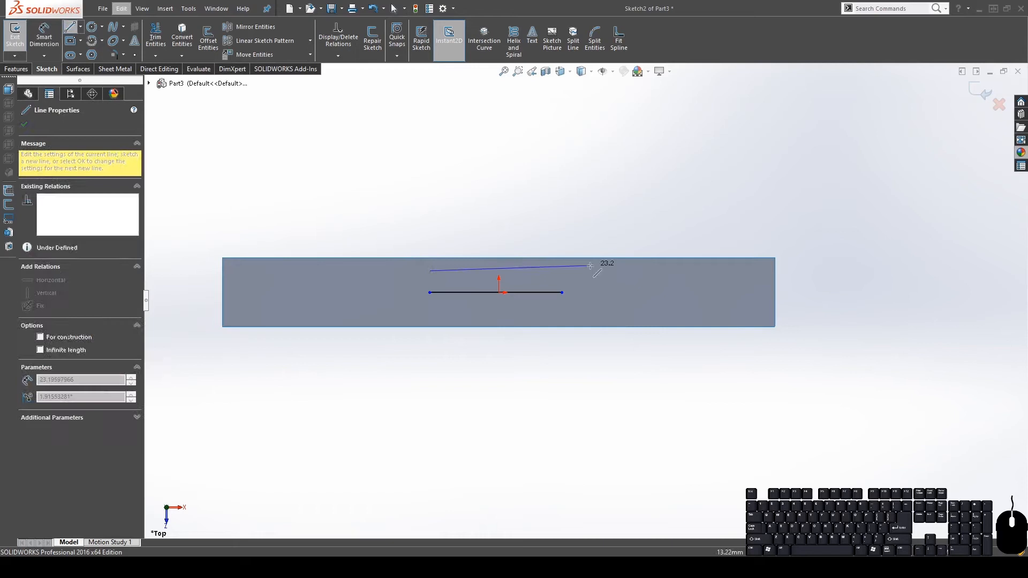
pyautogui.click(562, 271)
pyautogui.press('Escape')
pyautogui.click(68, 29)
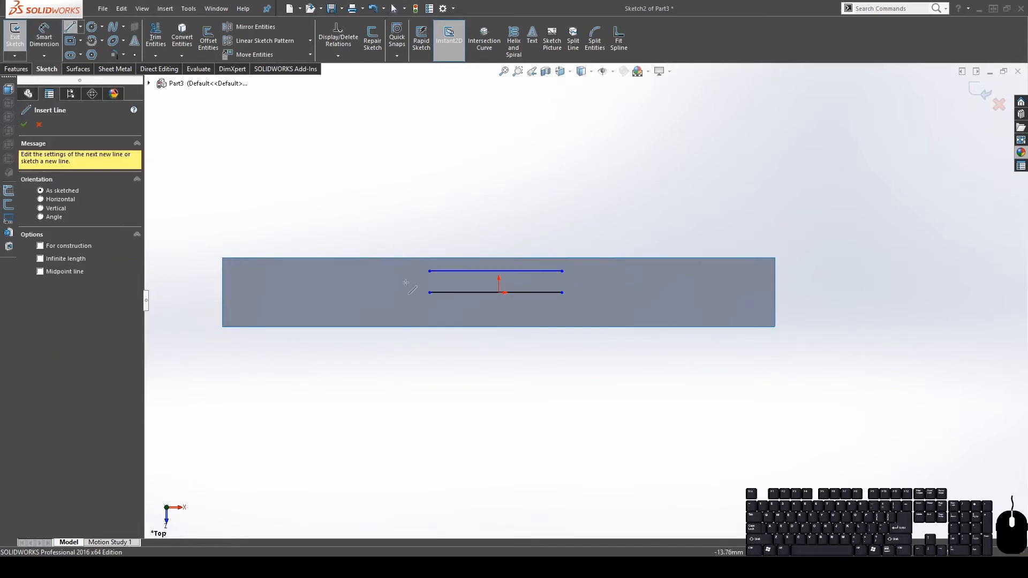
pyautogui.click(430, 313)
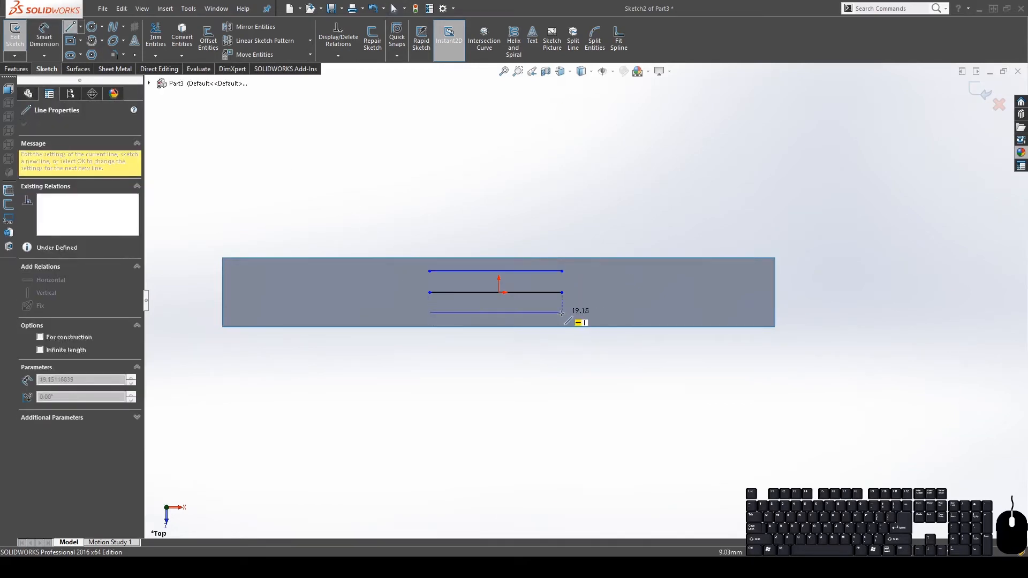
pyautogui.click(562, 312)
pyautogui.press('Escape')
# Make the three lines equal in length
pyautogui.click(529, 312)
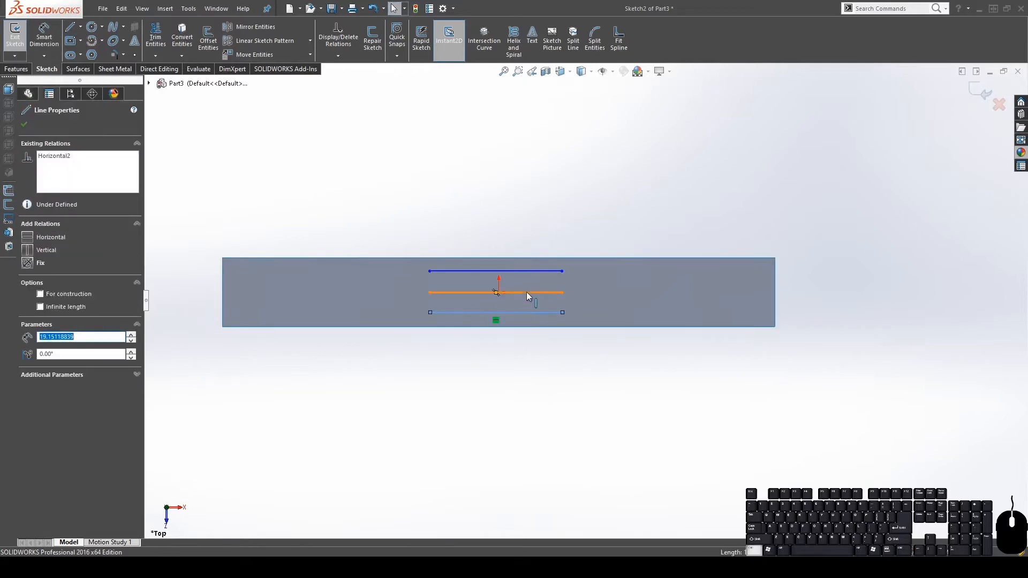
pyautogui.keyDown('ctrl'); pyautogui.click(528, 293); pyautogui.keyUp('ctrl')
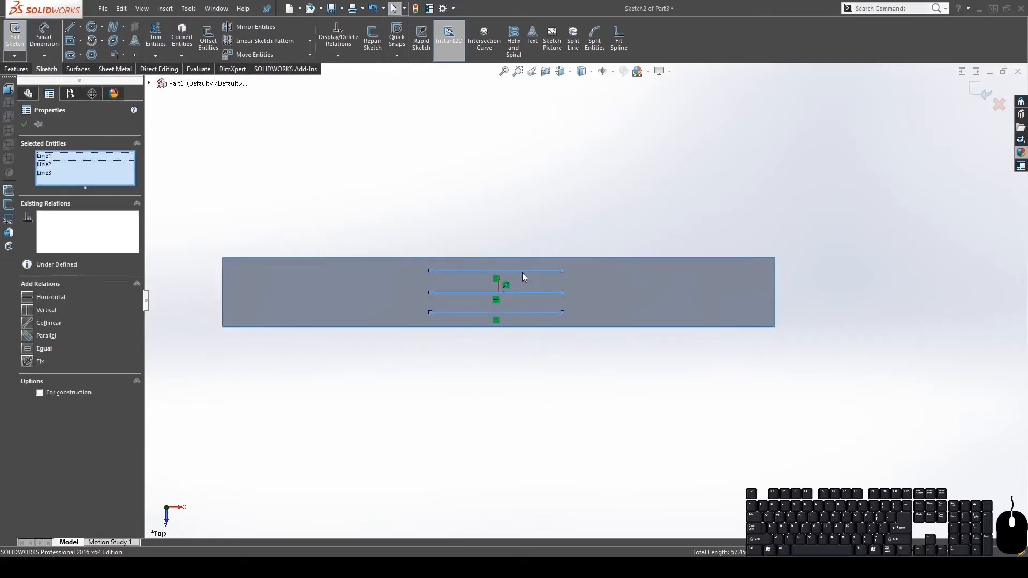
pyautogui.click(30, 349)
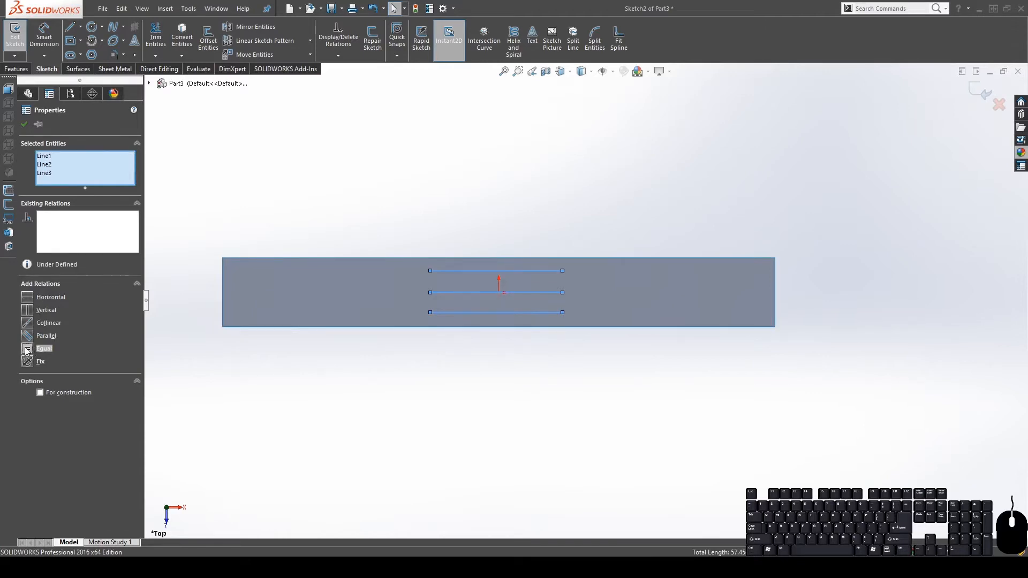
pyautogui.click(25, 348)
pyautogui.click(97, 235)
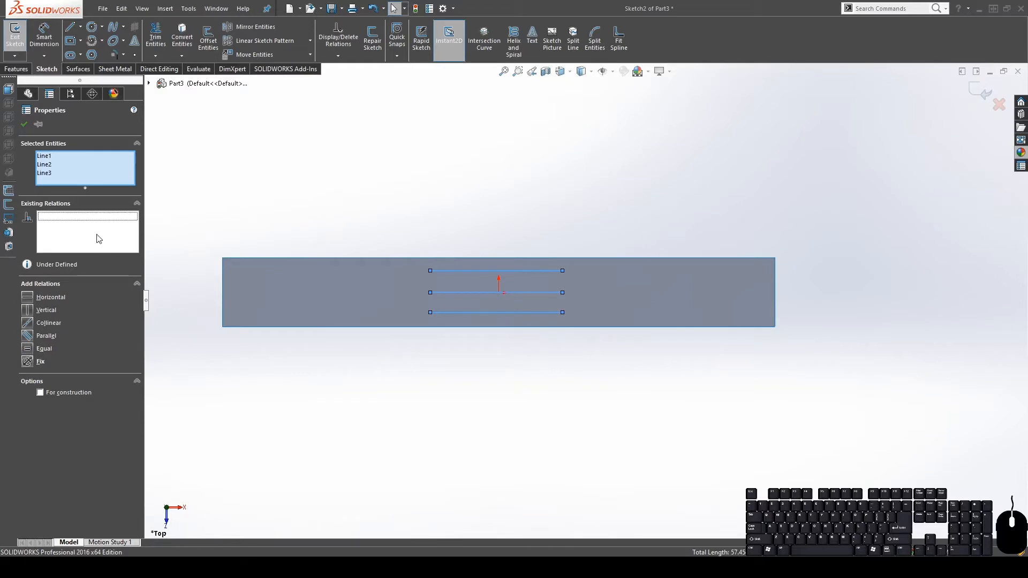
pyautogui.click(337, 365)
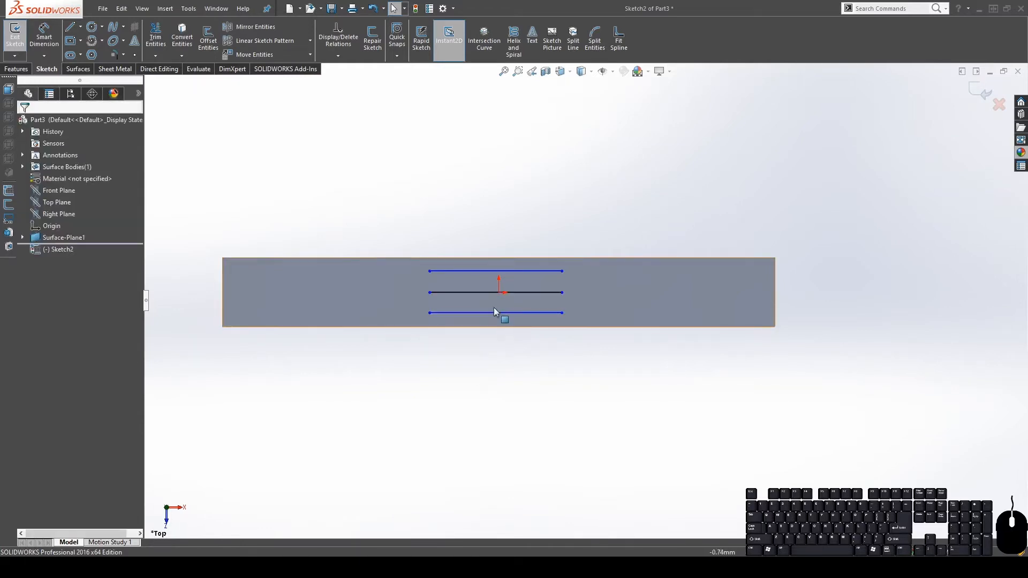
pyautogui.click(493, 312)
pyautogui.click(468, 279)
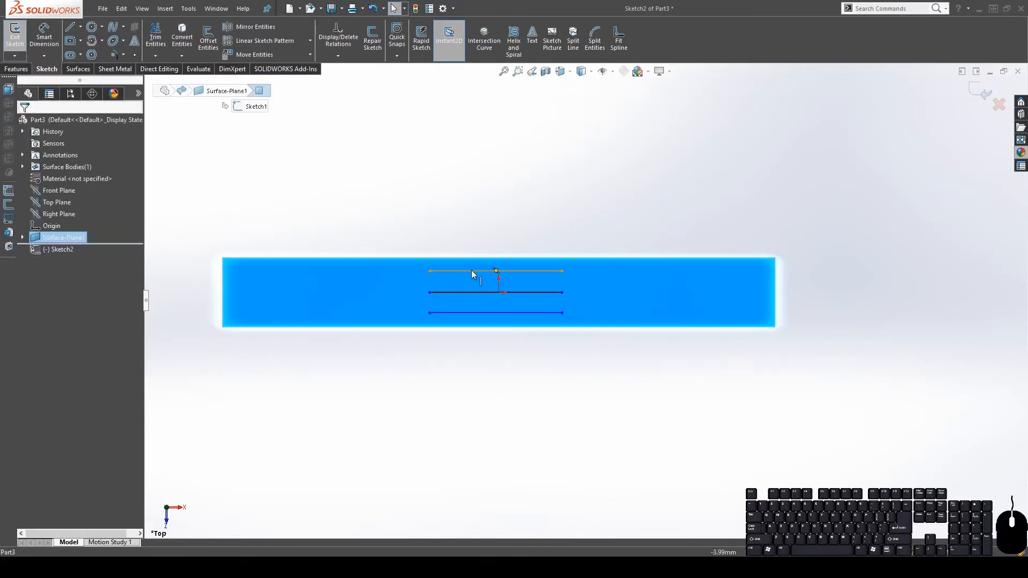
pyautogui.click(473, 271)
pyautogui.click(509, 388)
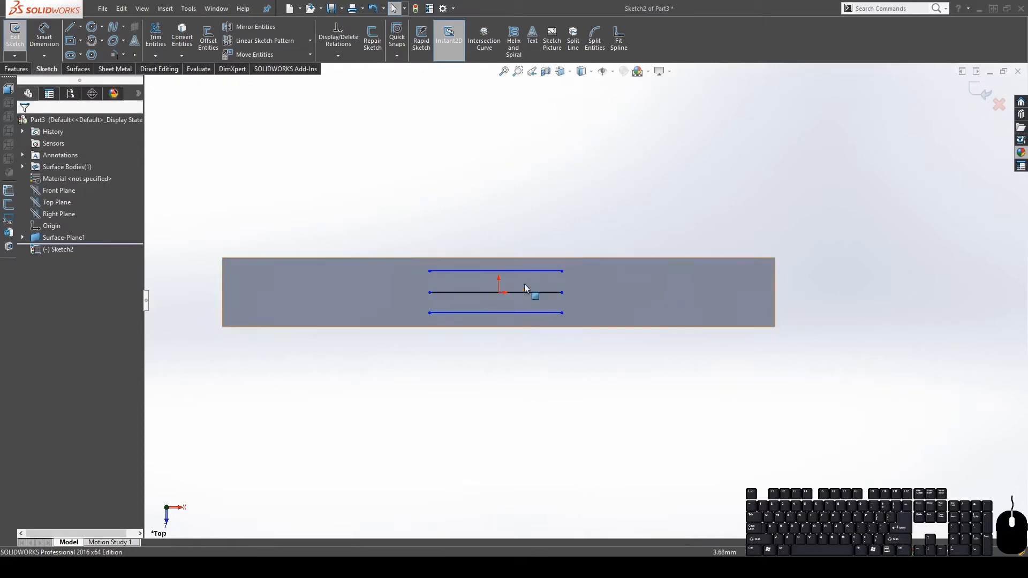
# Centre the middle line on the origin with a Midpoint relation
pyautogui.click(515, 293)
pyautogui.scroll(-3, 519, 297)
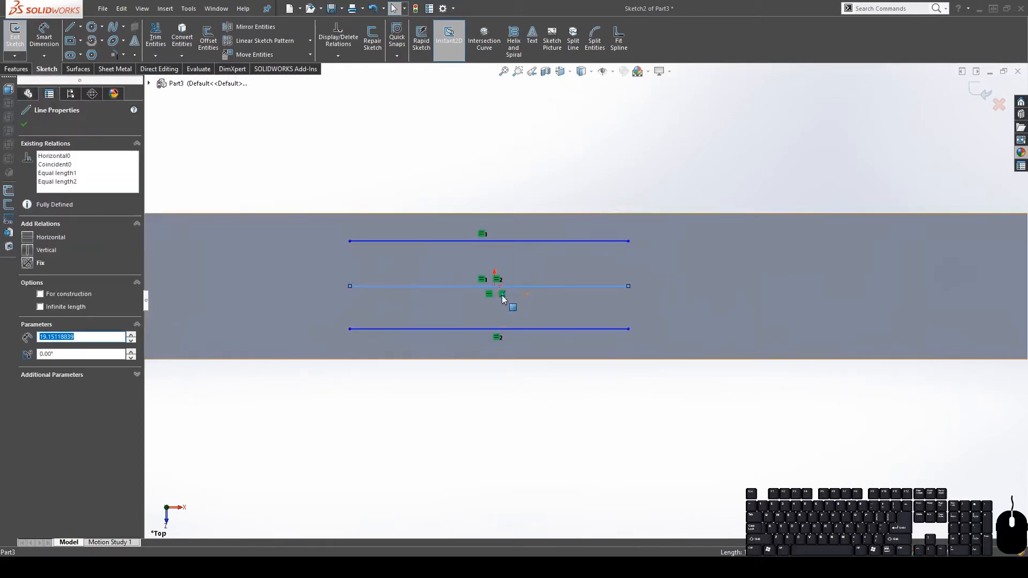
pyautogui.keyDown('ctrl'); pyautogui.click(493, 288); pyautogui.keyUp('ctrl')
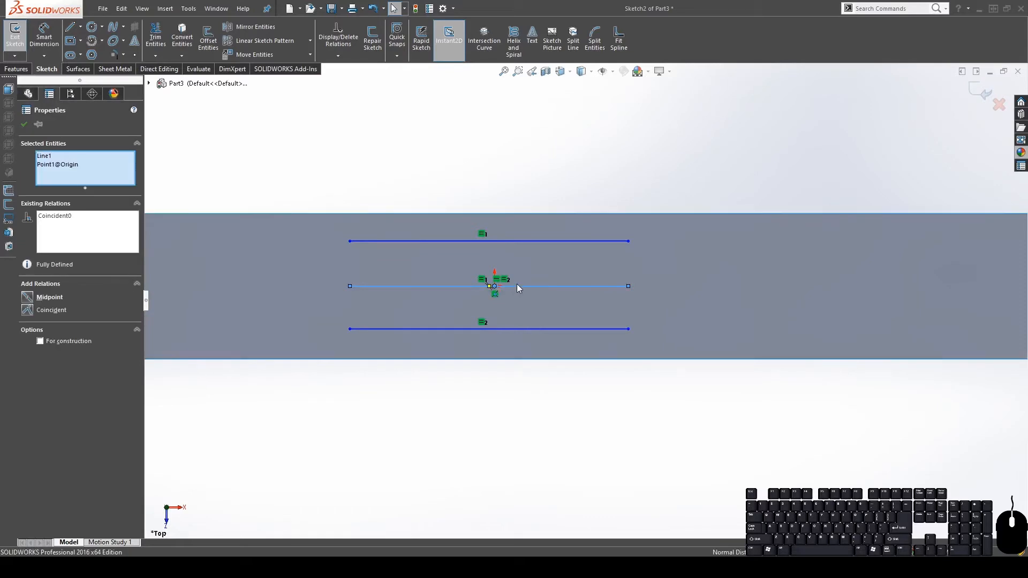
pyautogui.click(27, 298)
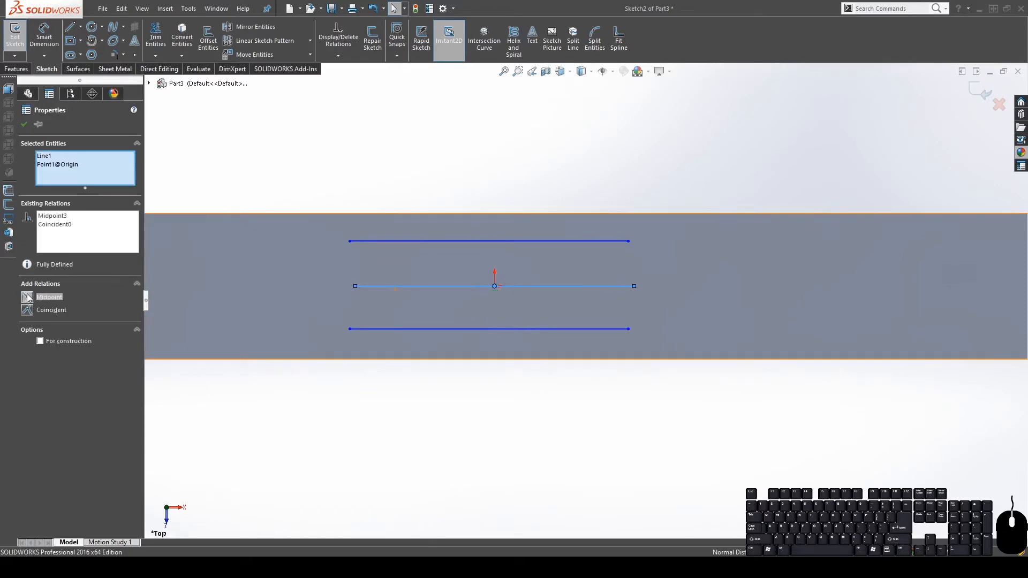
pyautogui.click(520, 431)
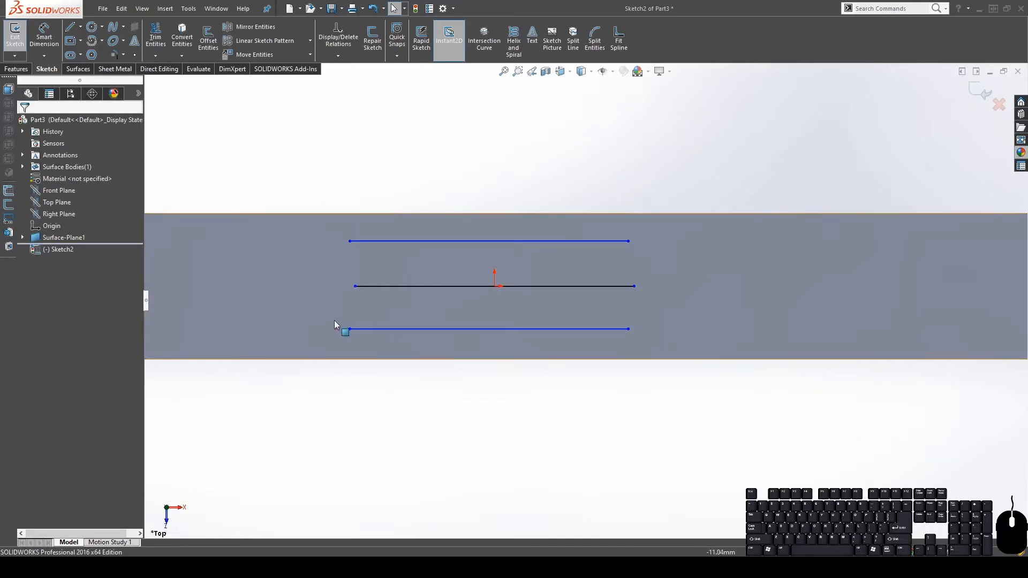
# Align the three lines' left endpoints with a Vertical relation
pyautogui.click(351, 329)
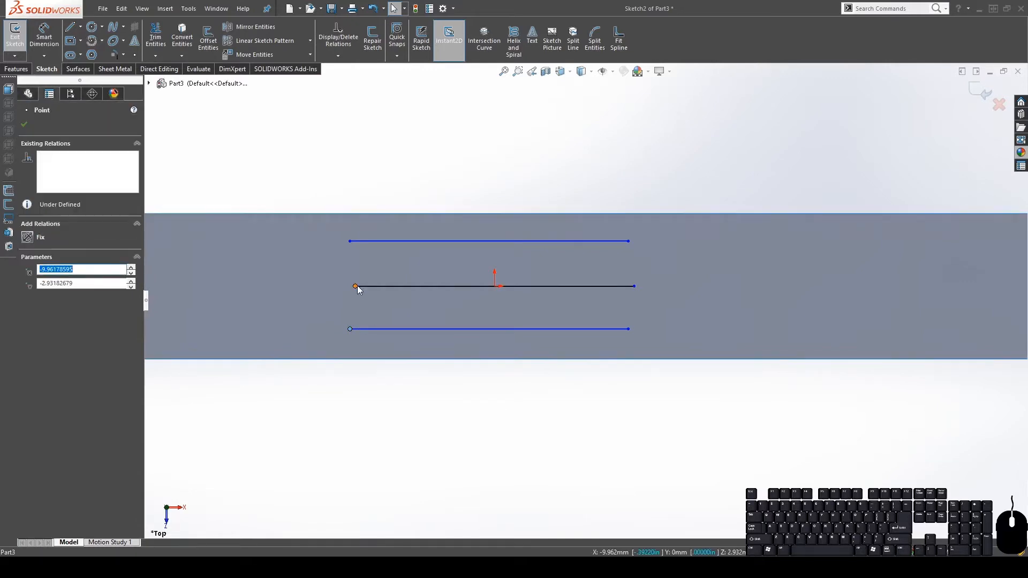
pyautogui.keyDown('ctrl'); pyautogui.click(354, 286); pyautogui.keyUp('ctrl')
pyautogui.keyDown('ctrl'); pyautogui.click(350, 241); pyautogui.keyUp('ctrl')
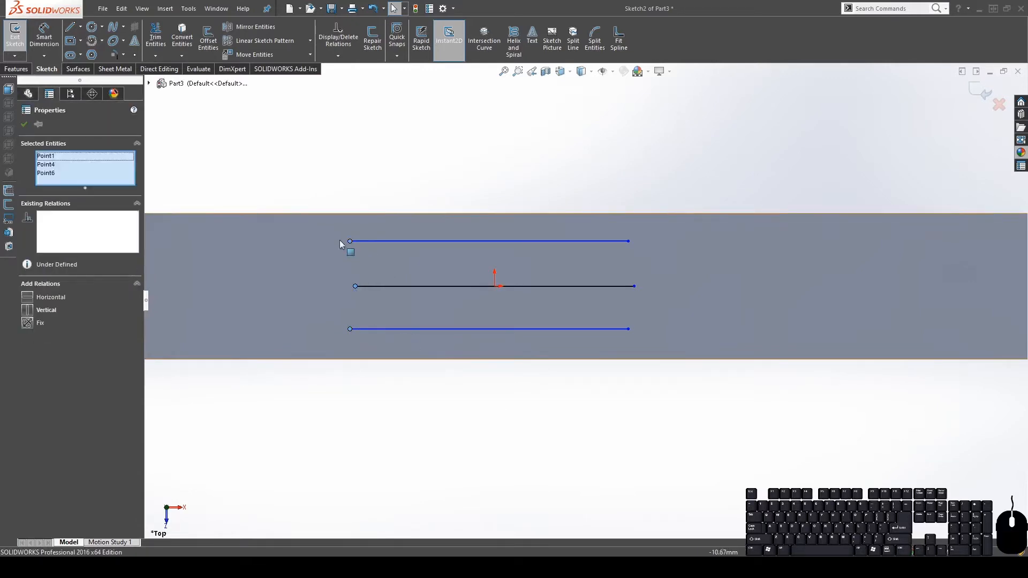
pyautogui.click(89, 310)
pyautogui.click(502, 464)
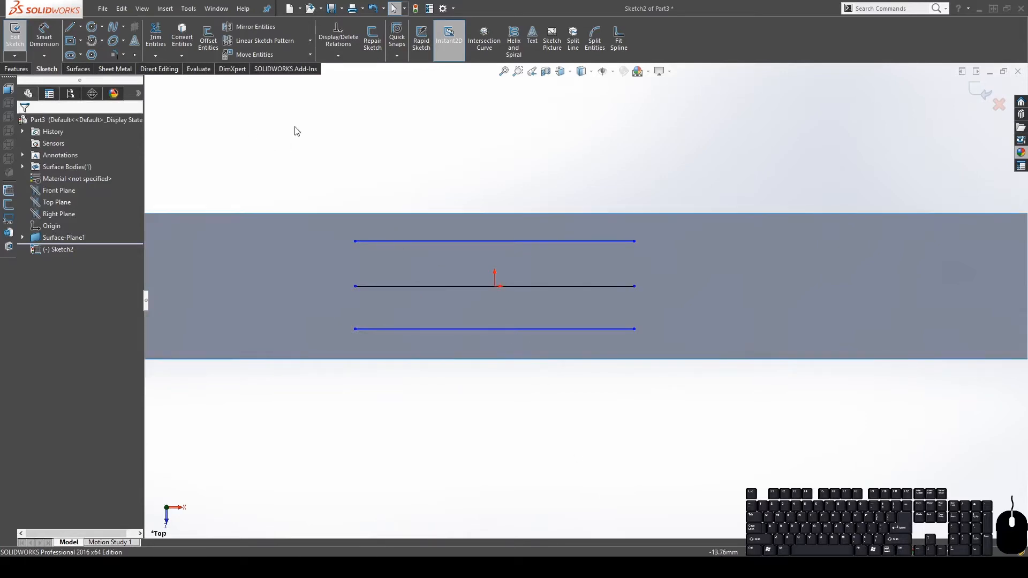
# Place the bottom and top lines 2.50 from the surface's bottom and top edges
pyautogui.click(44, 37)
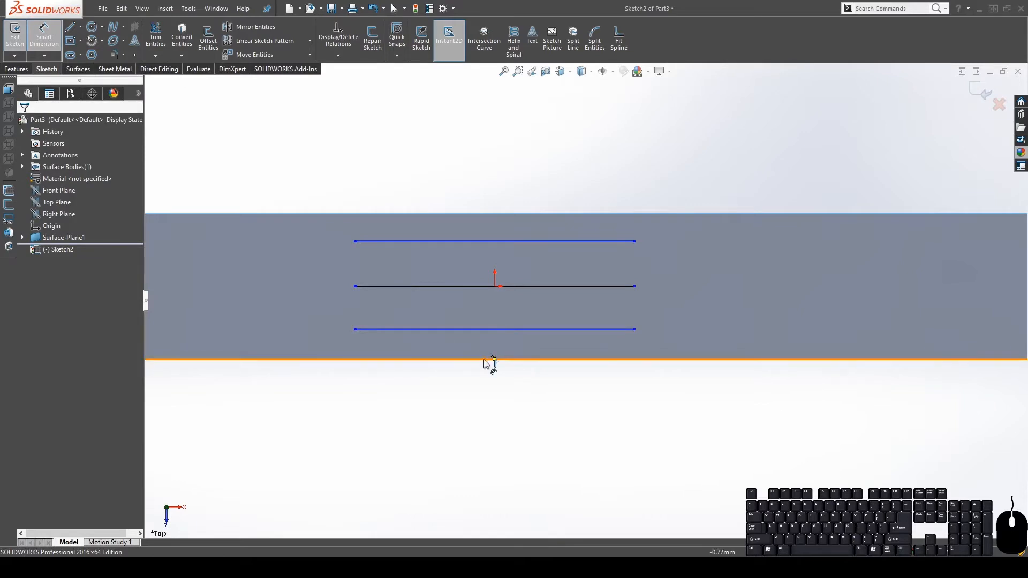
pyautogui.scroll(5, 522, 307)
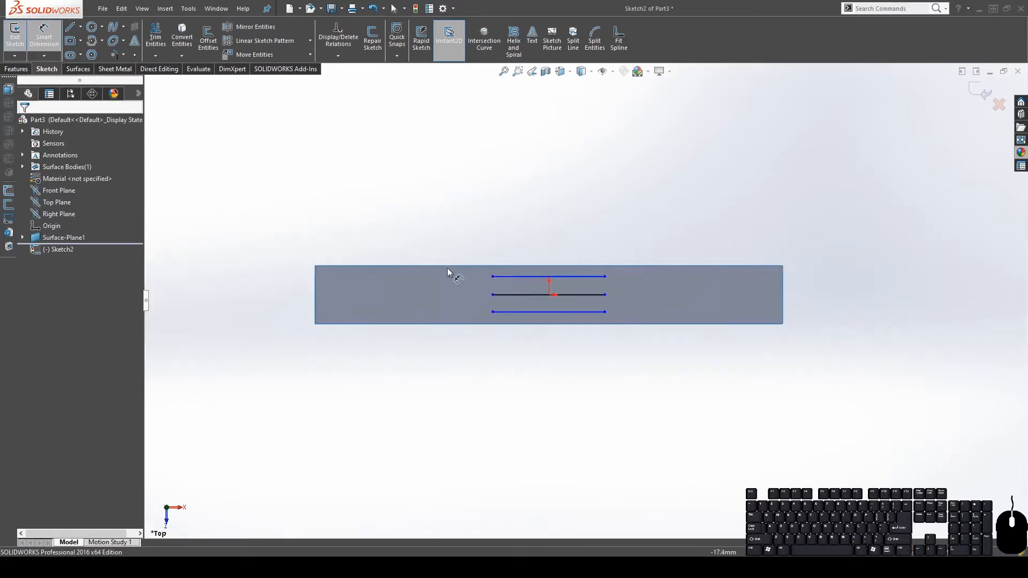
pyautogui.scroll(-3, 544, 297)
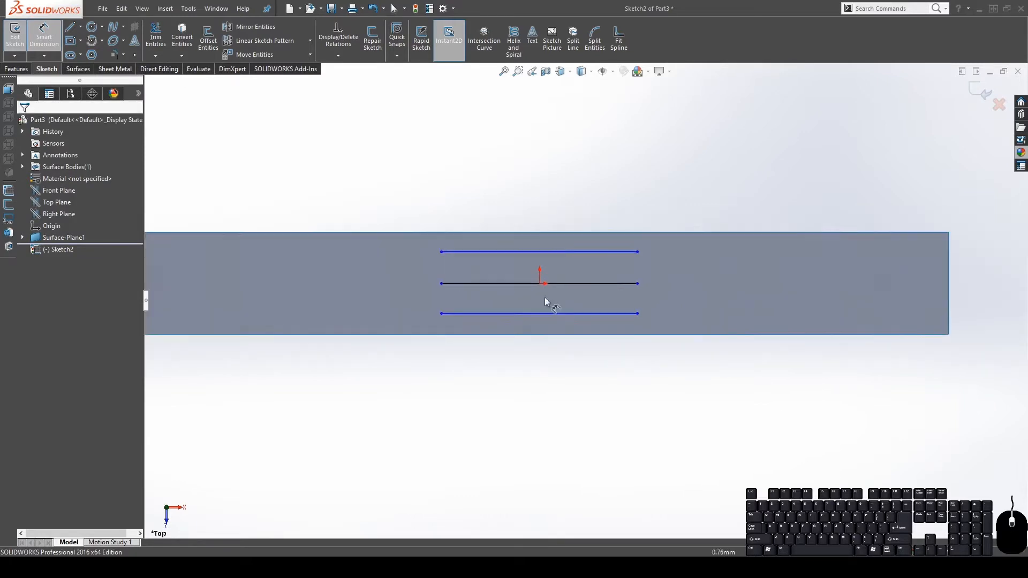
pyautogui.click(485, 339)
pyautogui.click(487, 315)
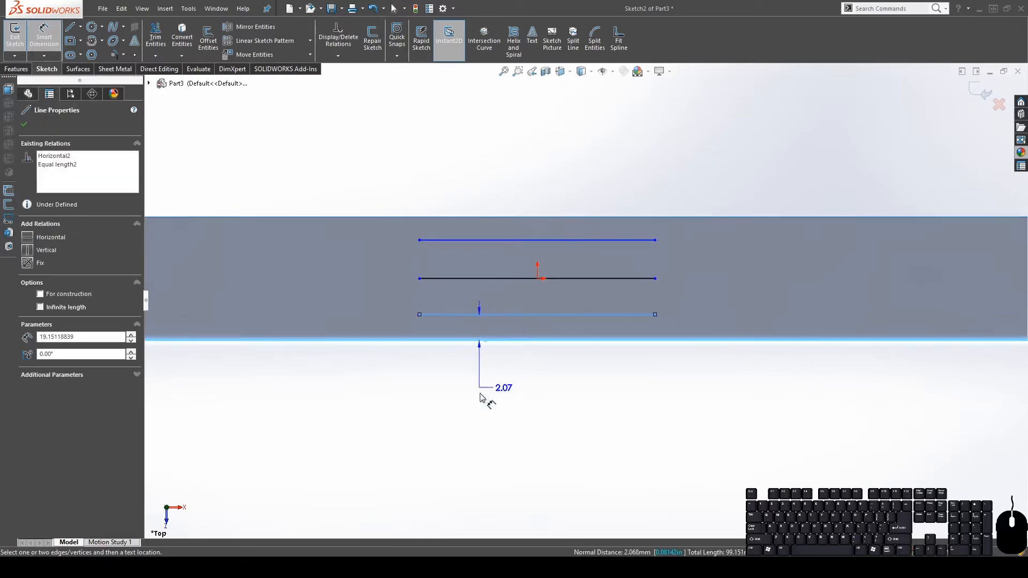
pyautogui.click(489, 387)
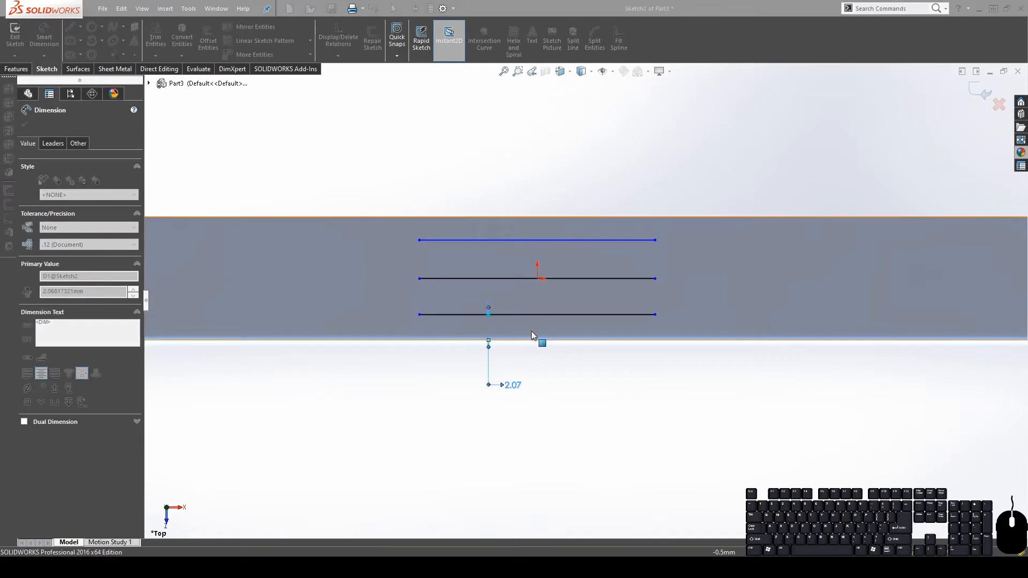
pyautogui.write('2.5')
pyautogui.press('Return')
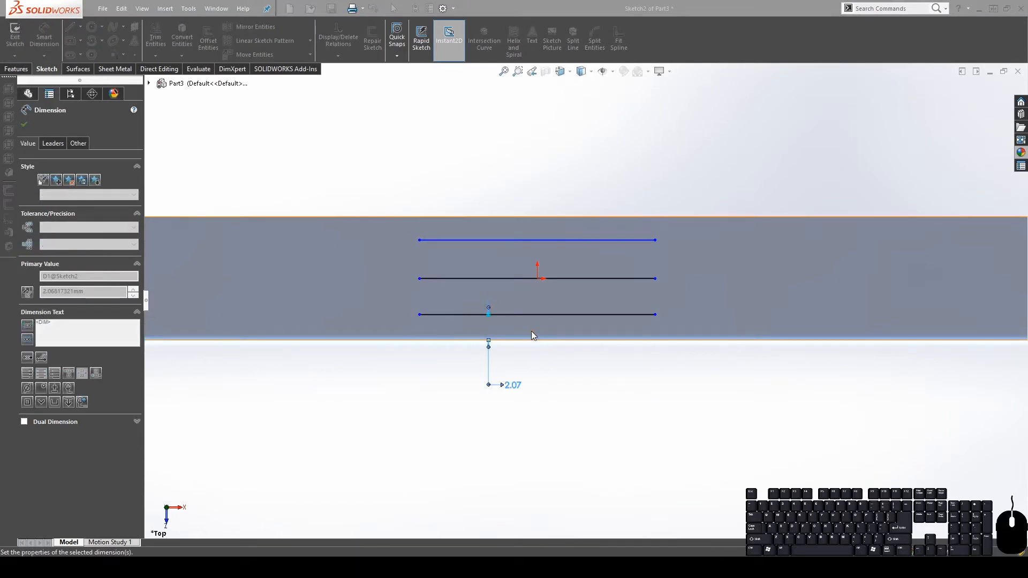
pyautogui.click(501, 217)
pyautogui.click(498, 234)
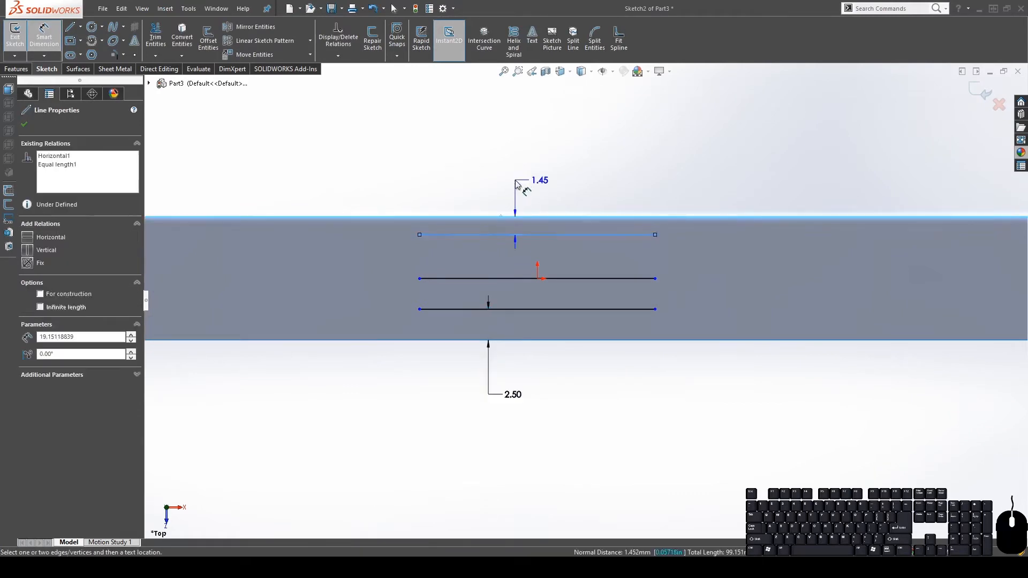
pyautogui.click(522, 185)
pyautogui.write('2.5')
pyautogui.press('Return')
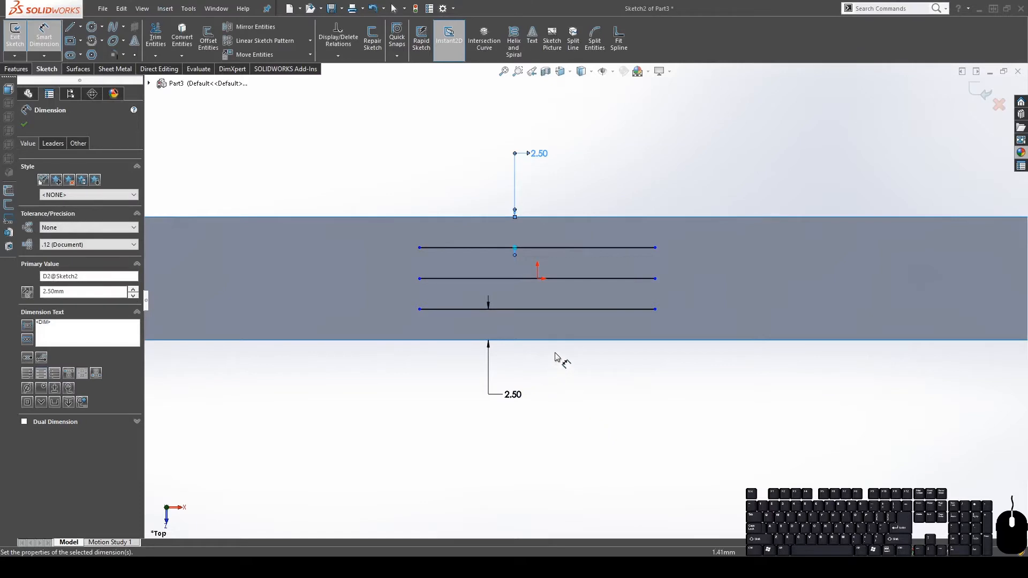
# Set the line length to 14 and zoom to fit the sketch
pyautogui.click(569, 310)
pyautogui.click(541, 446)
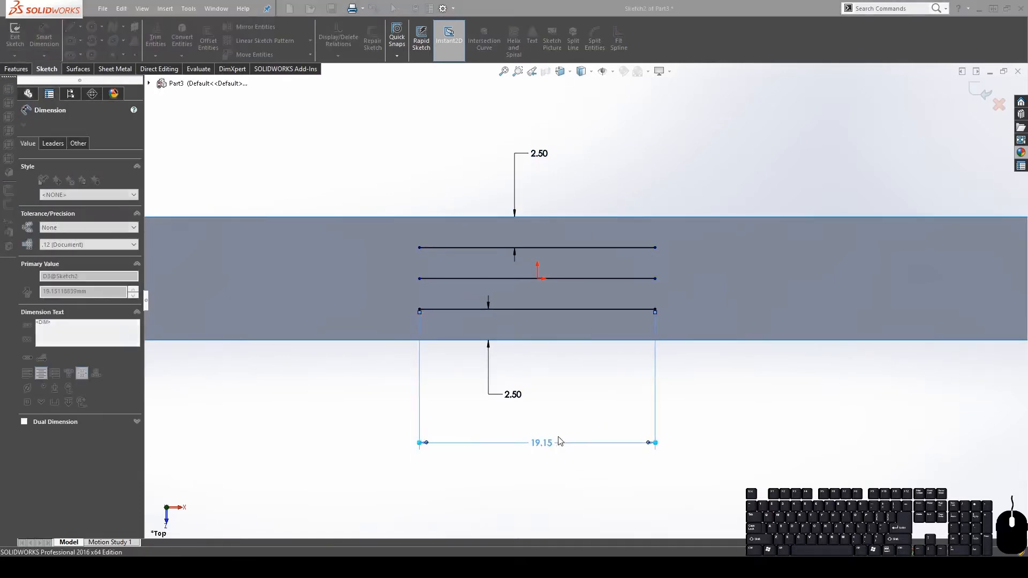
pyautogui.write('14')
pyautogui.press('Return')
pyautogui.press('Escape')
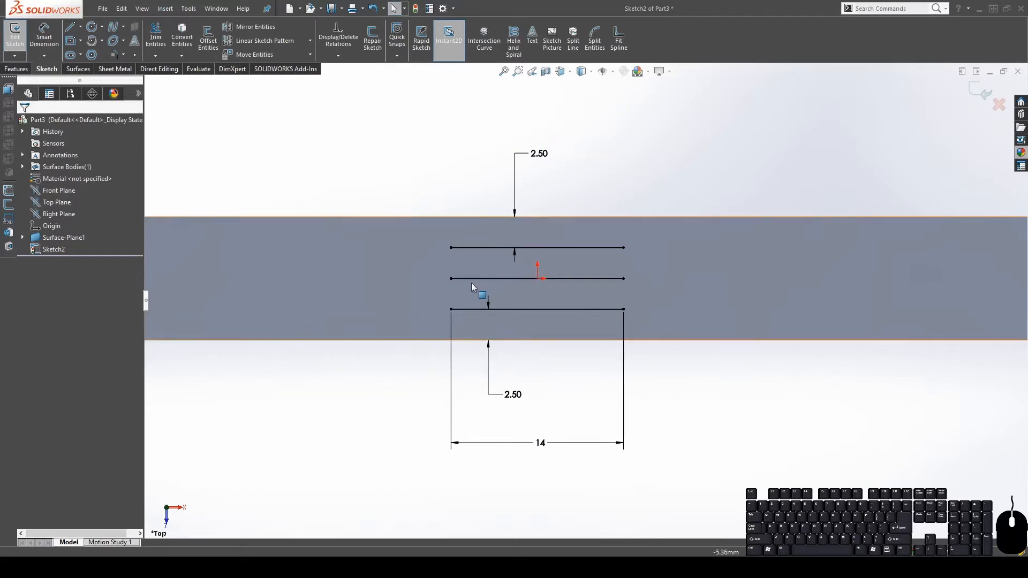
pyautogui.press('f')
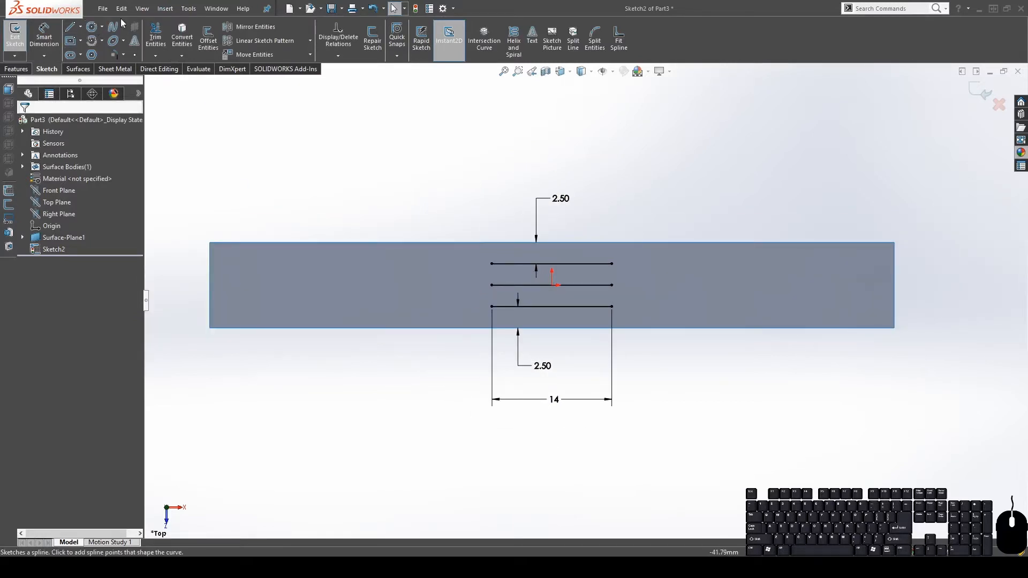
# Sketch a circle centred on the left vertical line, through the lowest line's left end
pyautogui.click(91, 26)
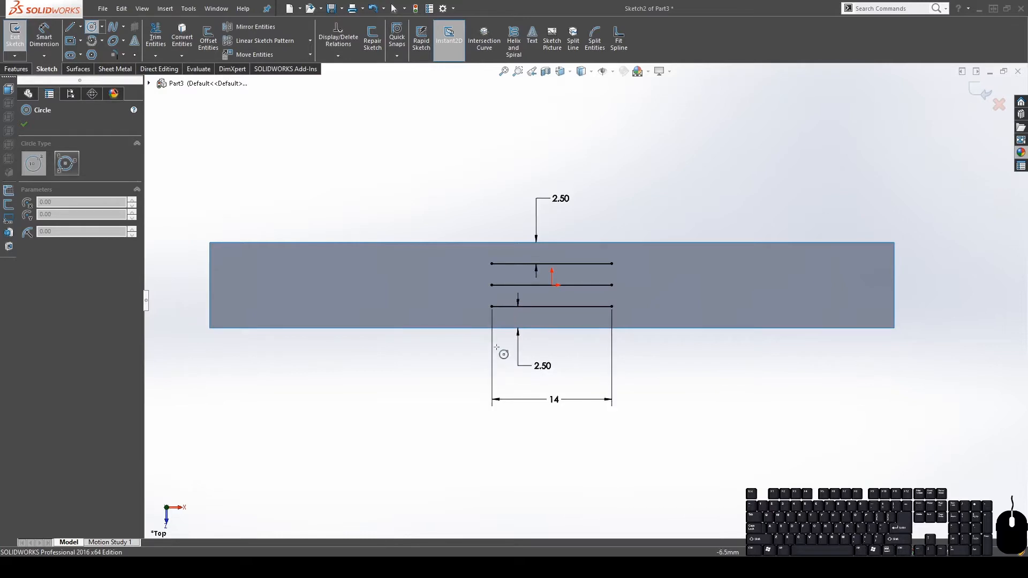
pyautogui.click(491, 370)
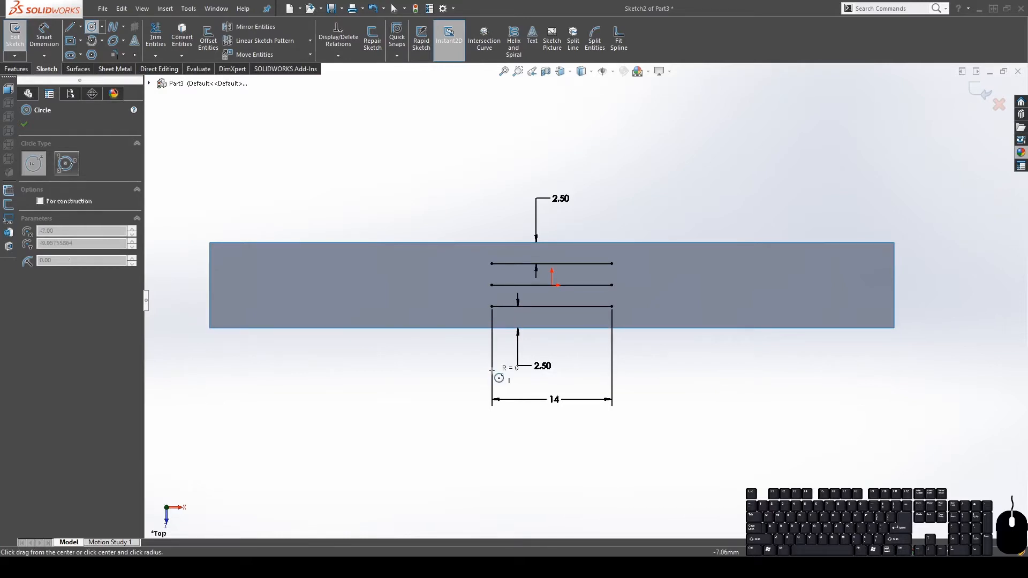
pyautogui.click(492, 307)
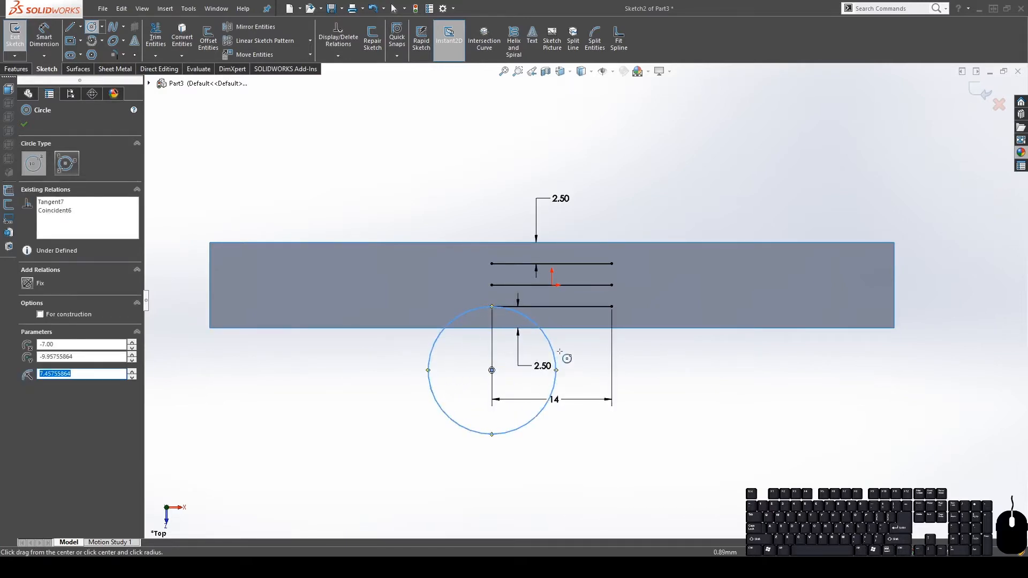
pyautogui.press('Escape')
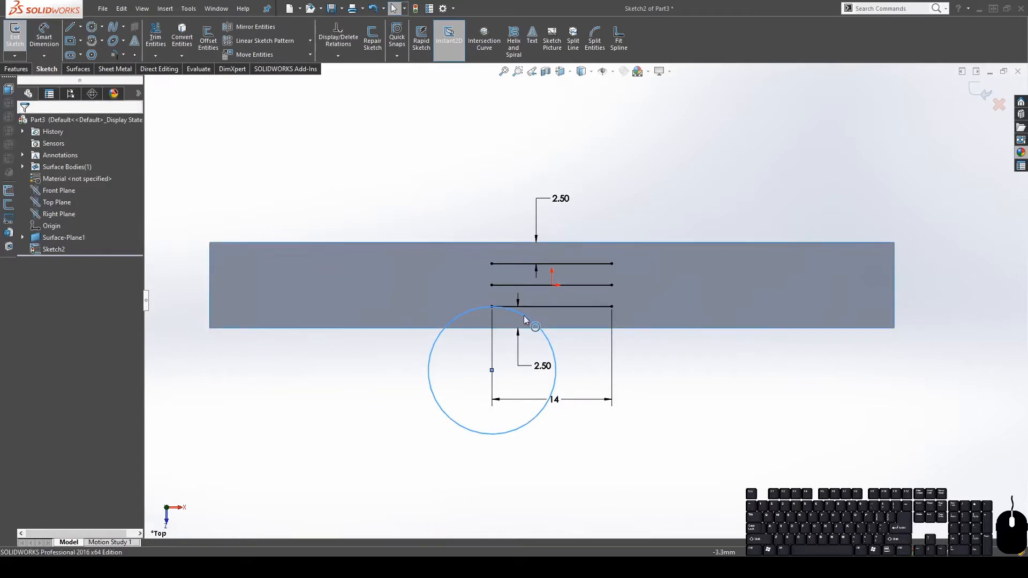
# Enlarge the circle to about 16.18 mm diameter and select it
pyautogui.click(528, 316)
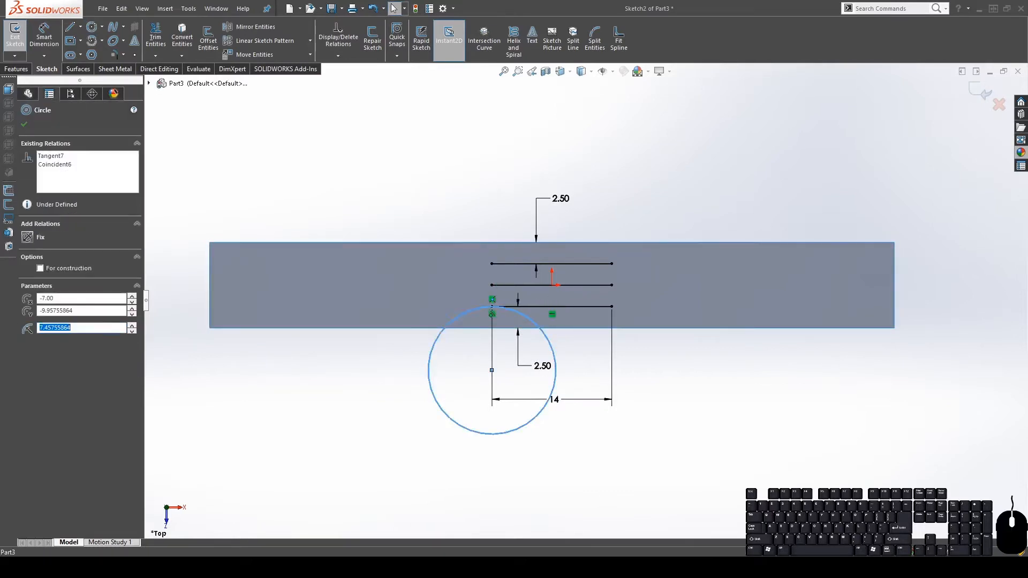
pyautogui.scroll(-2, 522, 328)
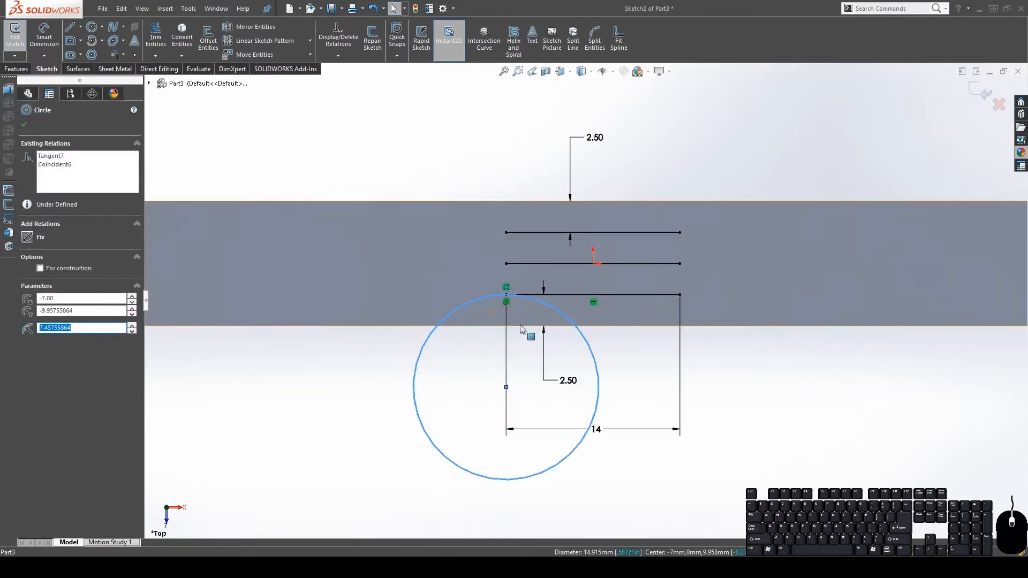
pyautogui.keyDown('ctrl'); pyautogui.click(564, 295); pyautogui.keyUp('ctrl')
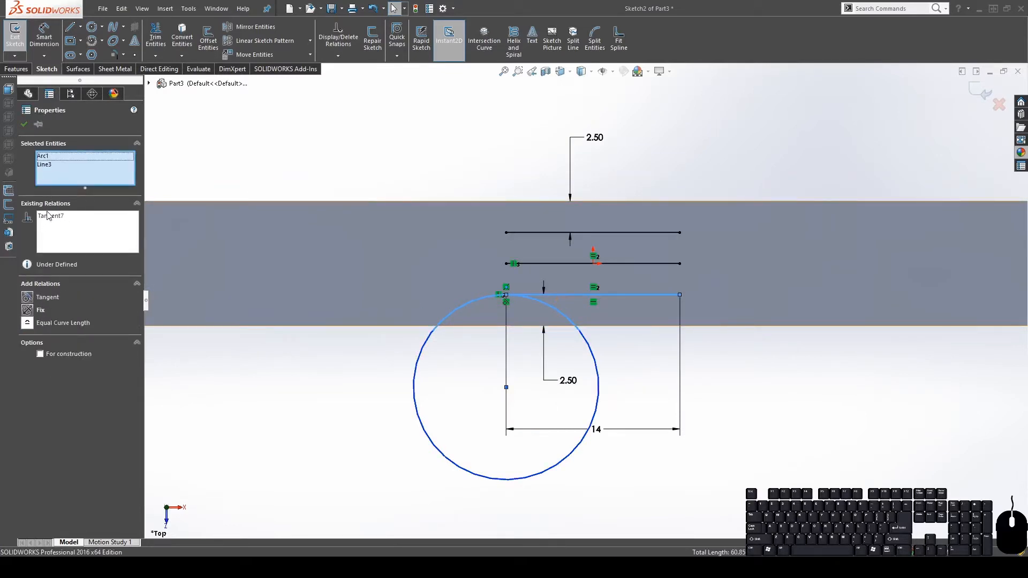
pyautogui.click(786, 458)
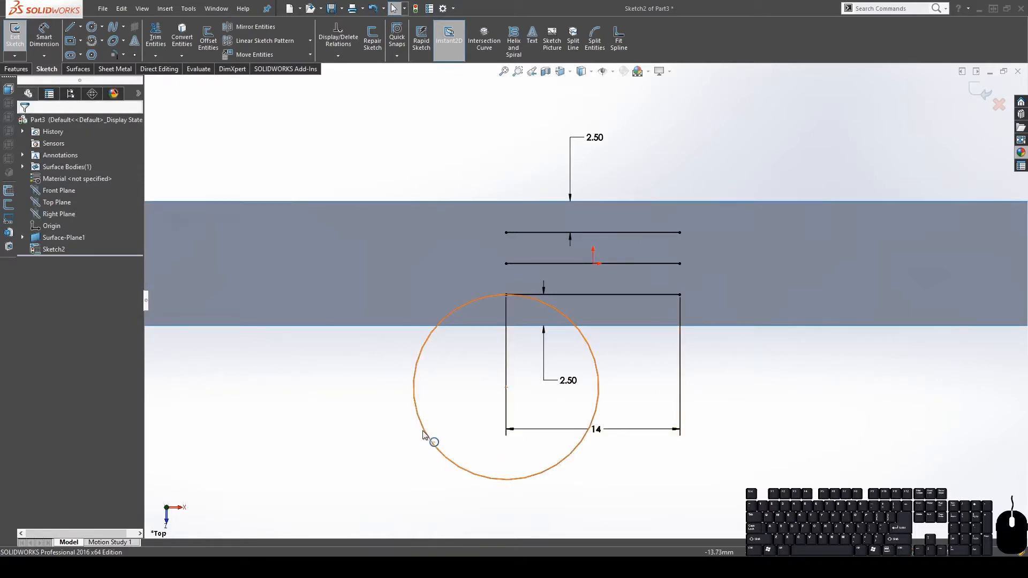
pyautogui.moveTo(423, 435); pyautogui.dragTo(408, 419)
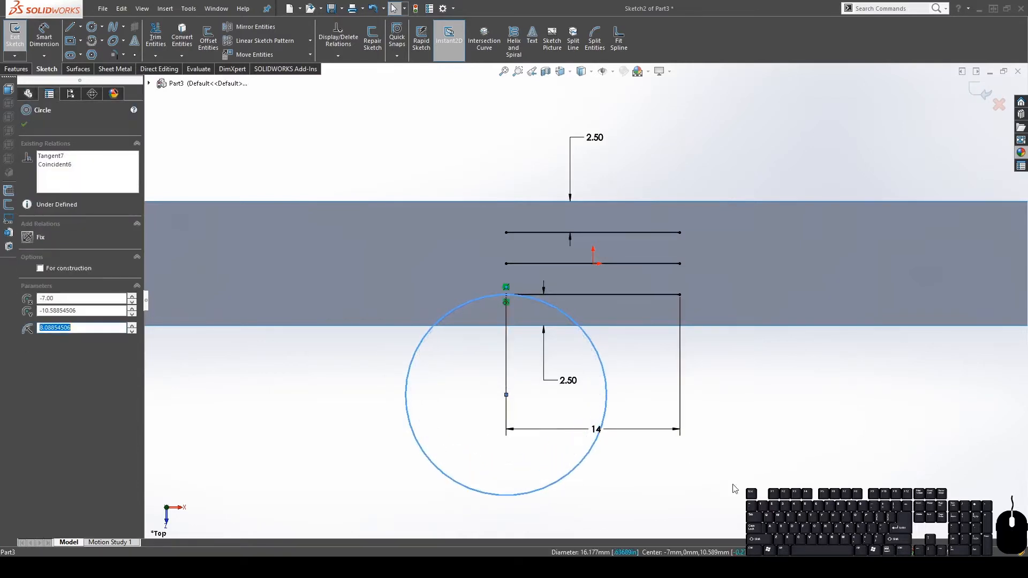
pyautogui.click(733, 462)
pyautogui.scroll(4, 545, 323)
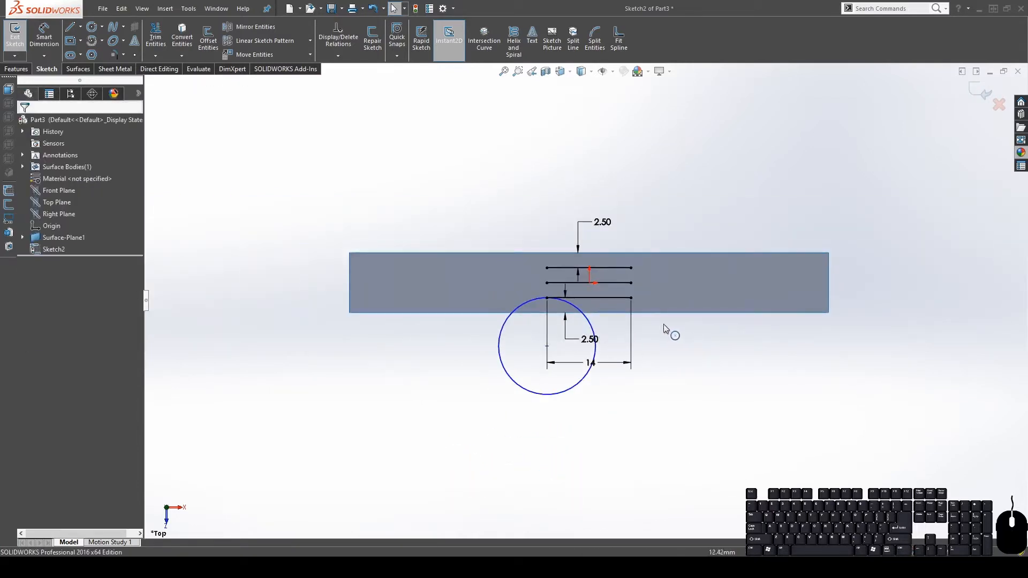
pyautogui.click(505, 326)
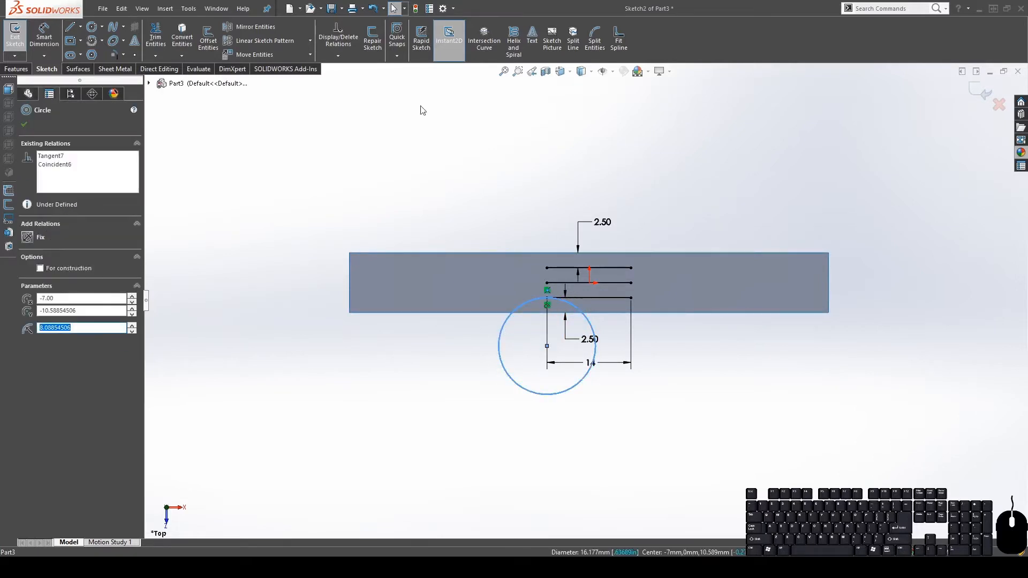
pyautogui.click(311, 41)
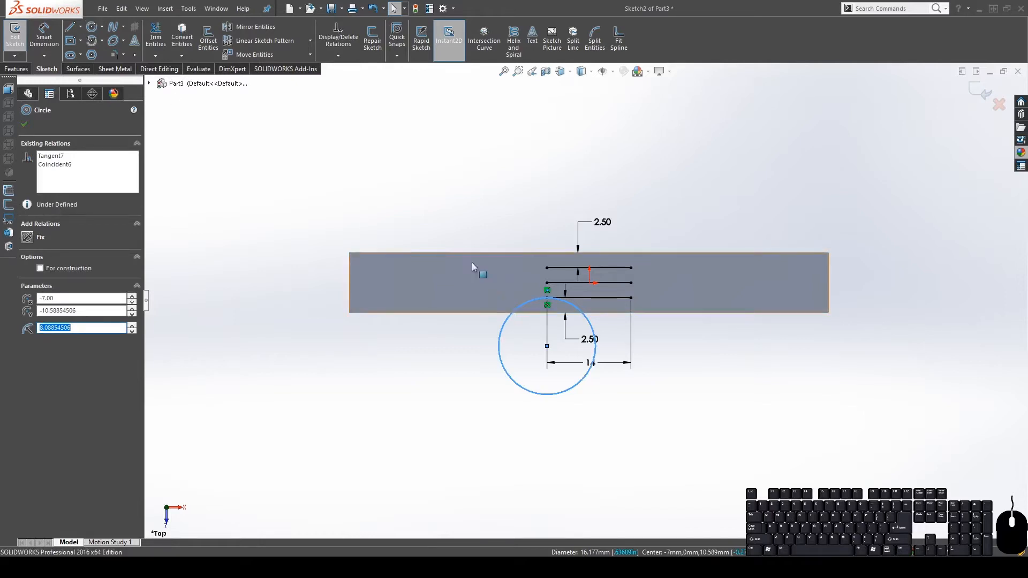
# Offset the circle outward by 2.50 mm, repeating on each new outer circle
pyautogui.click(209, 39)
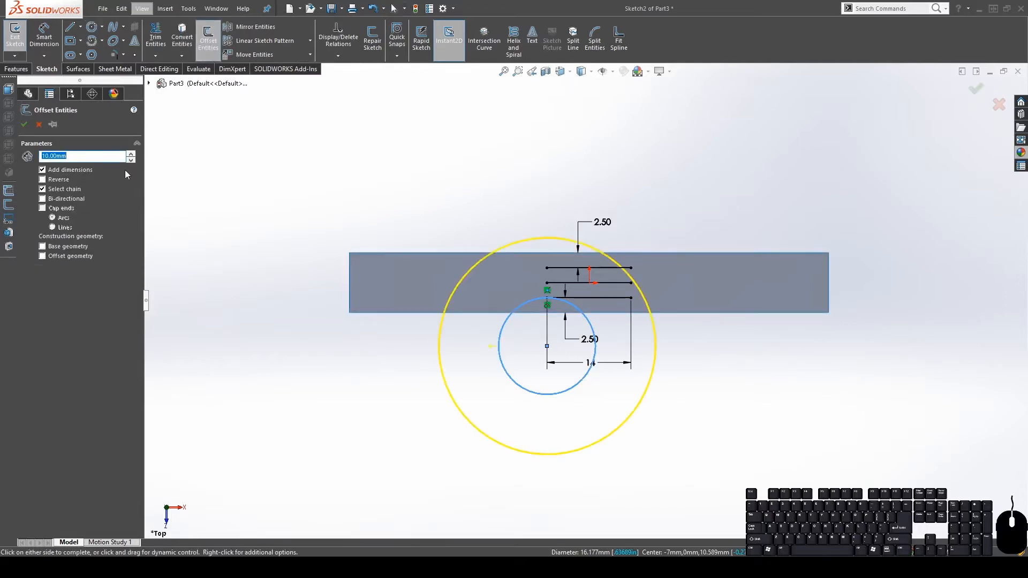
pyautogui.write('2.5')
pyautogui.press('Return')
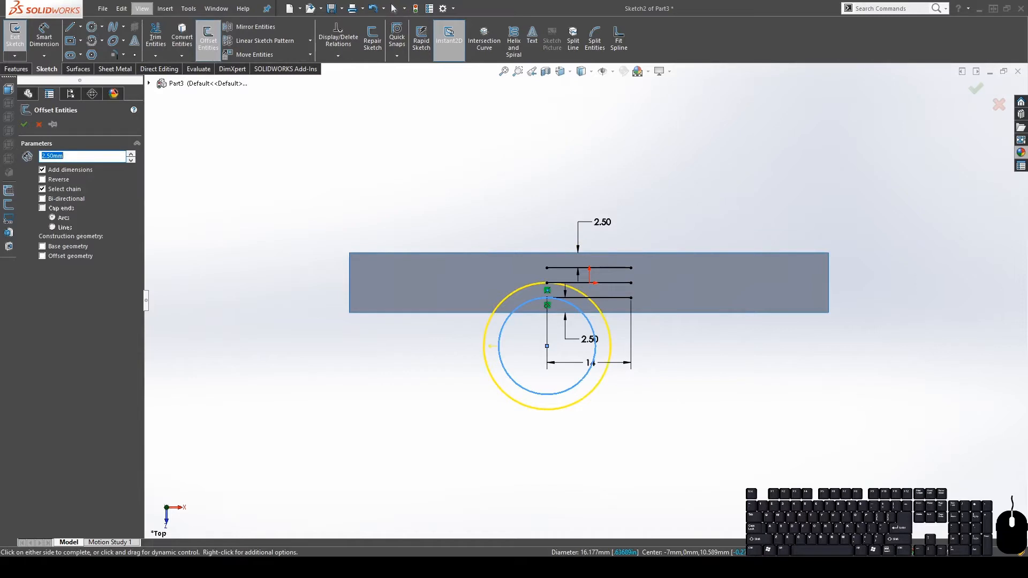
pyautogui.click(23, 125)
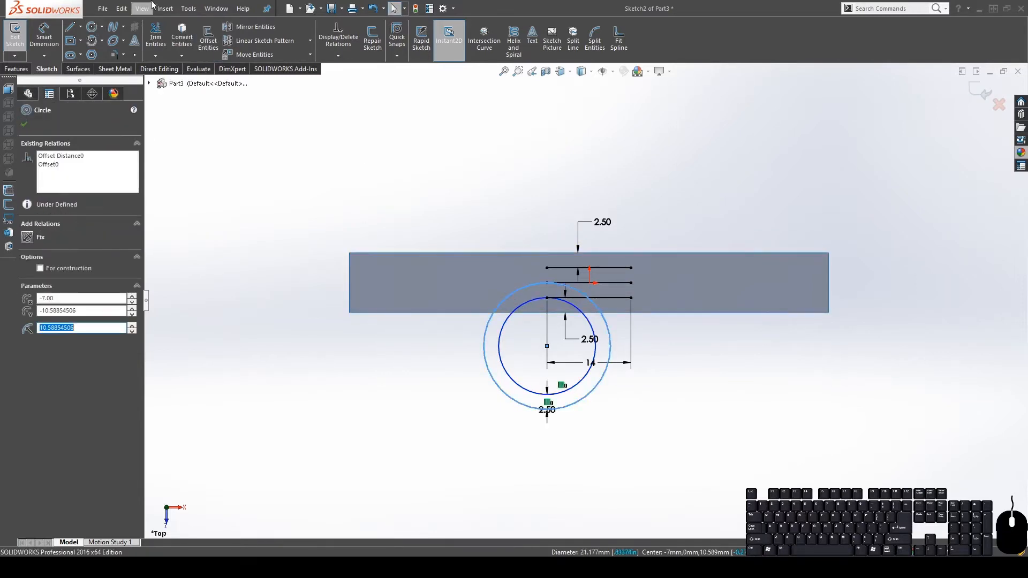
pyautogui.click(211, 42)
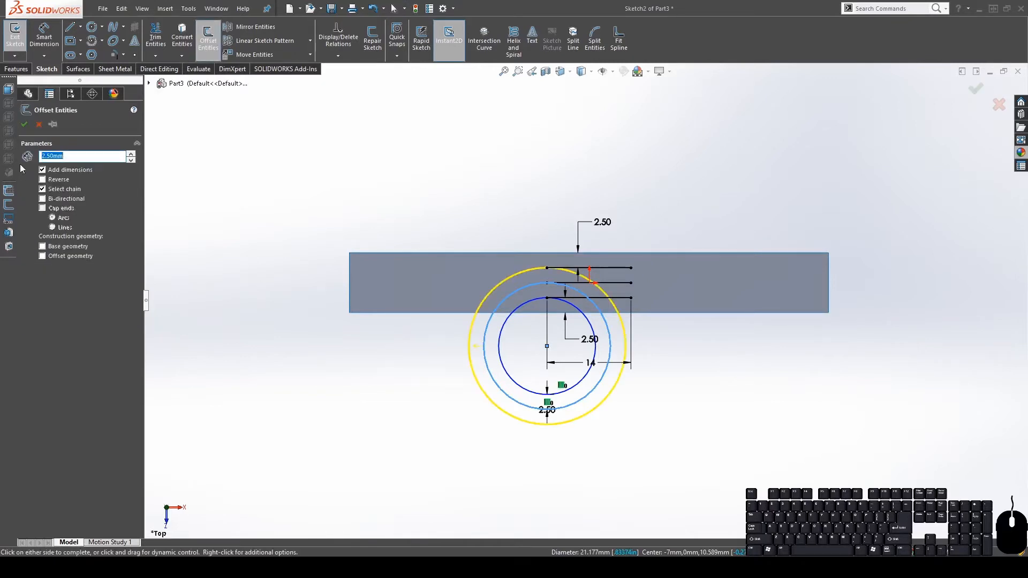
pyautogui.click(23, 125)
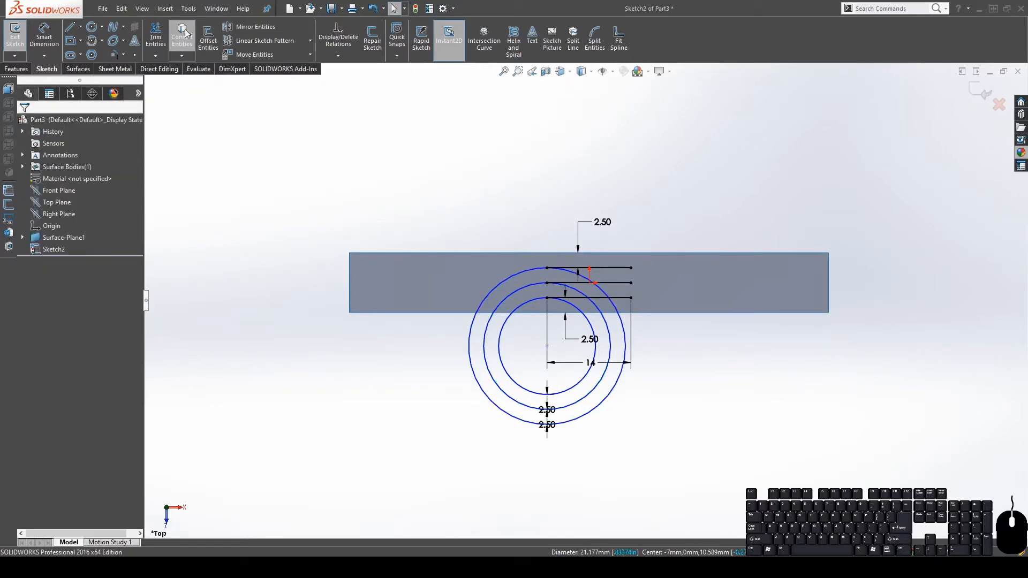
pyautogui.click(517, 273)
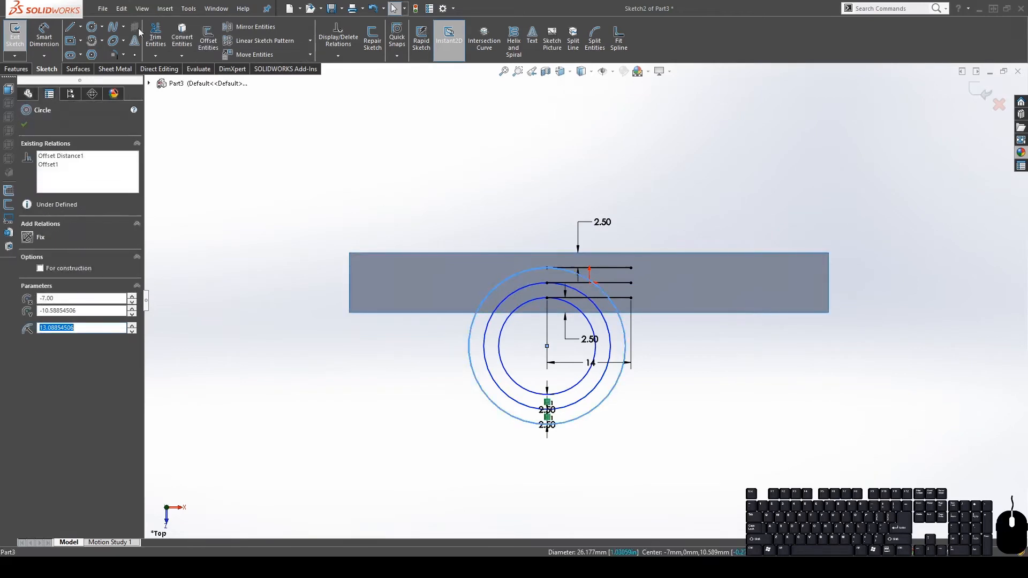
pyautogui.click(208, 42)
pyautogui.click(23, 124)
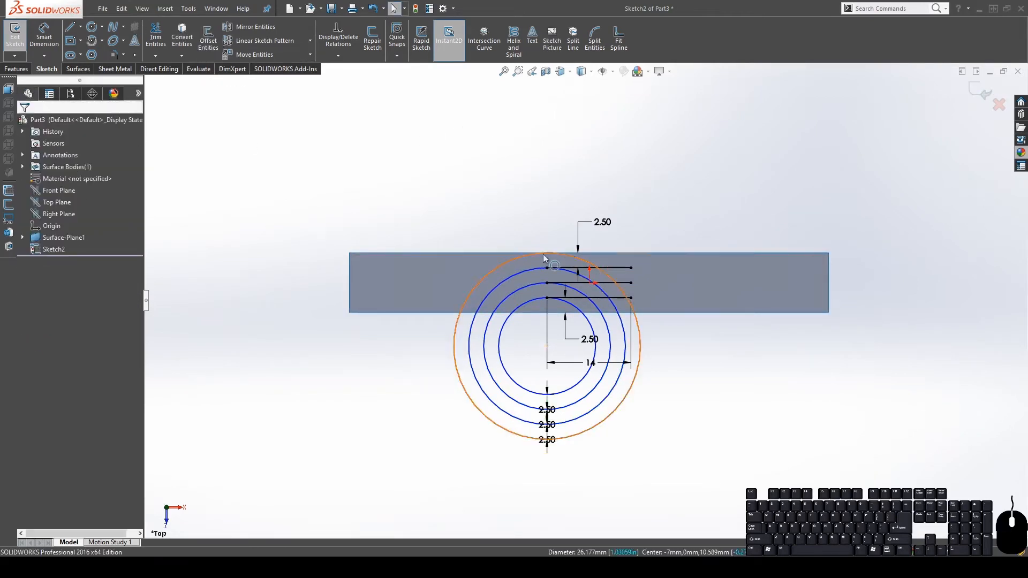
pyautogui.click(525, 261)
pyautogui.click(208, 43)
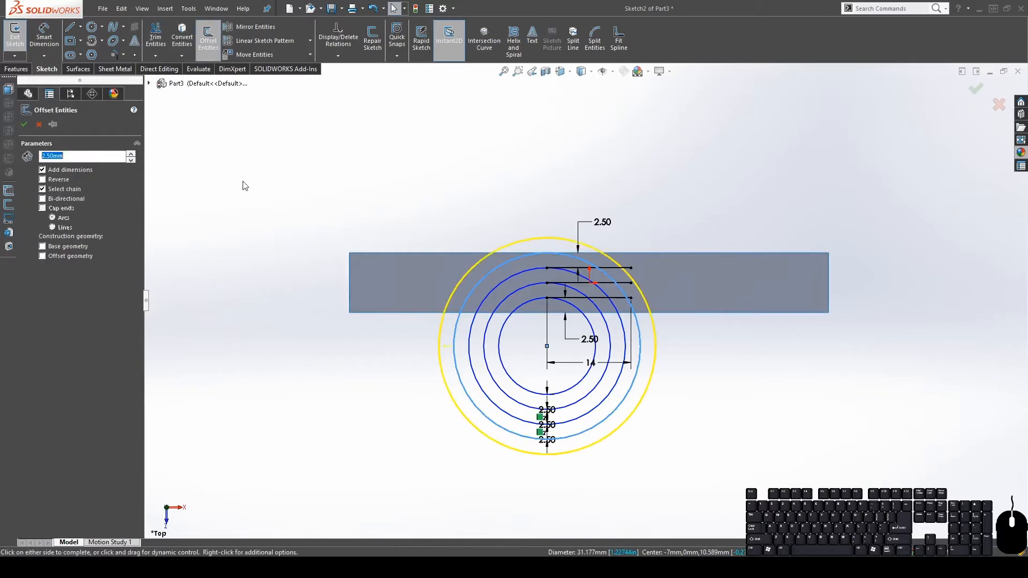
pyautogui.click(23, 124)
# Keep adding 2.50 mm outward offsets until the outermost circle is about 56.18 mm
pyautogui.click(456, 288)
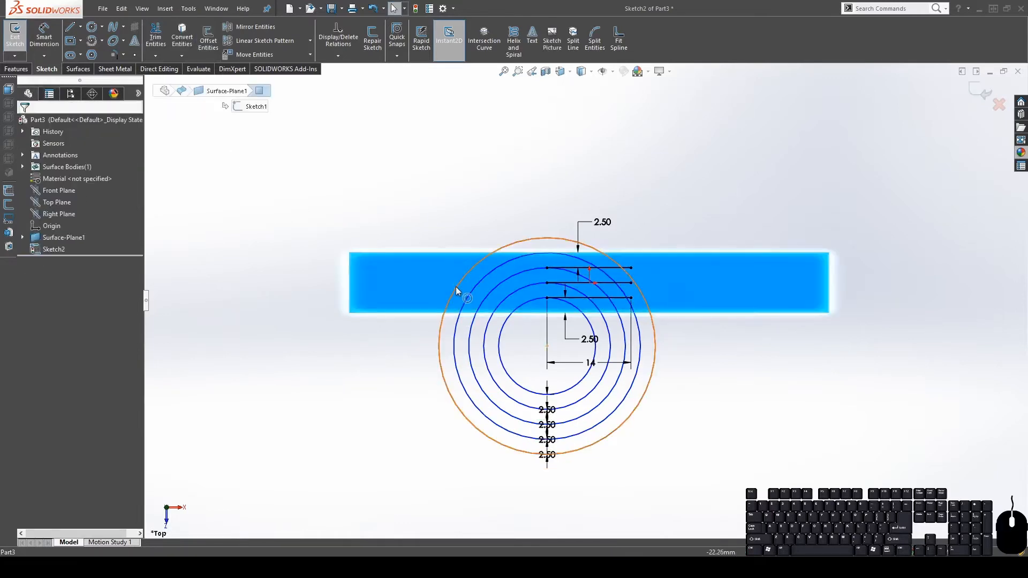
pyautogui.click(456, 287)
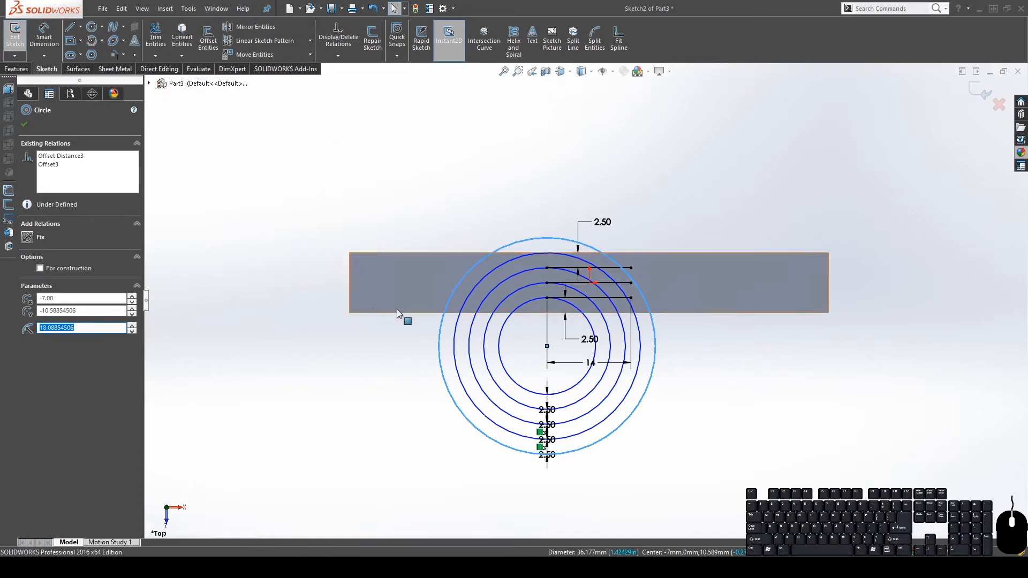
pyautogui.click(214, 38)
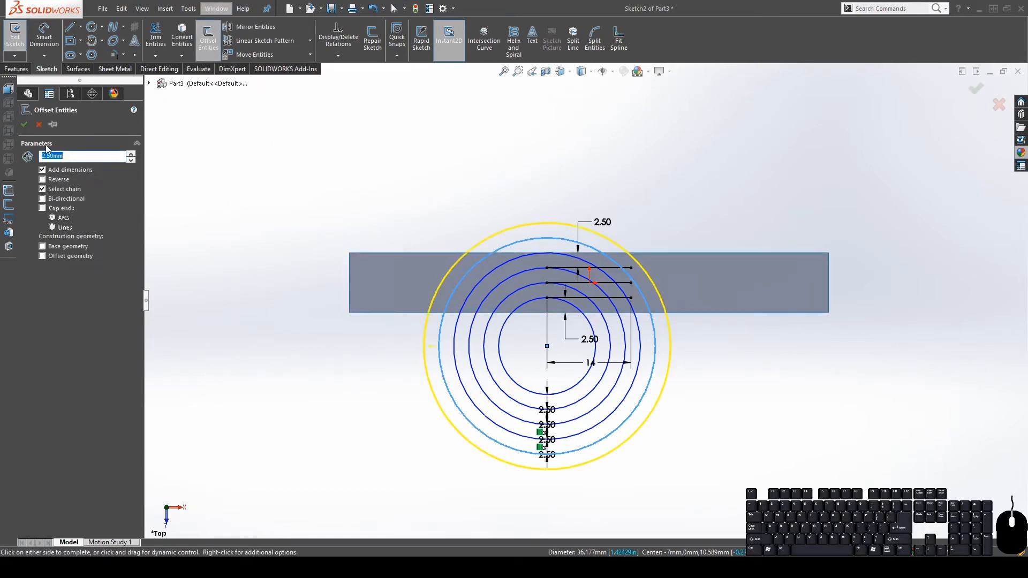
pyautogui.click(24, 124)
pyautogui.click(446, 277)
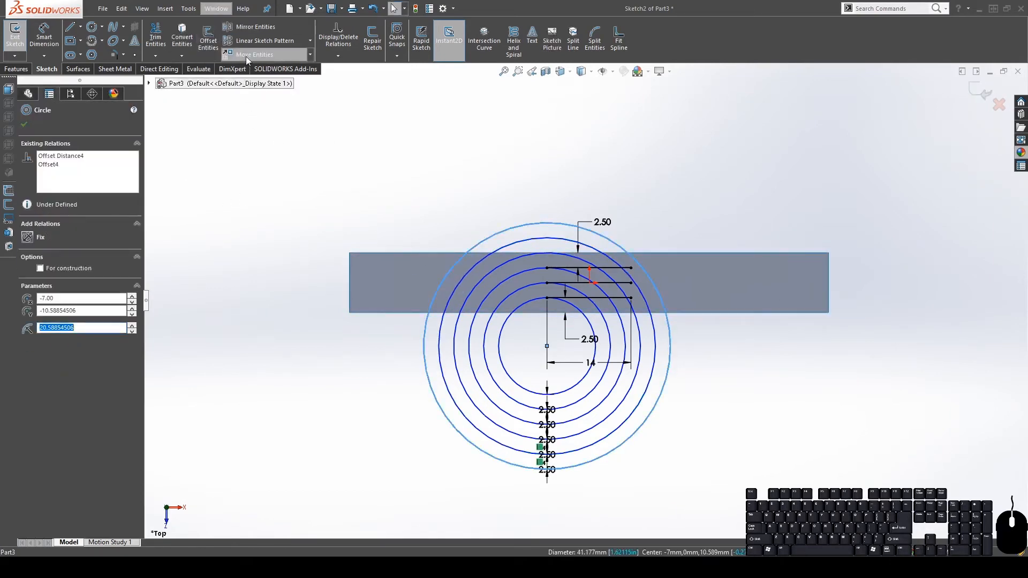
pyautogui.click(213, 42)
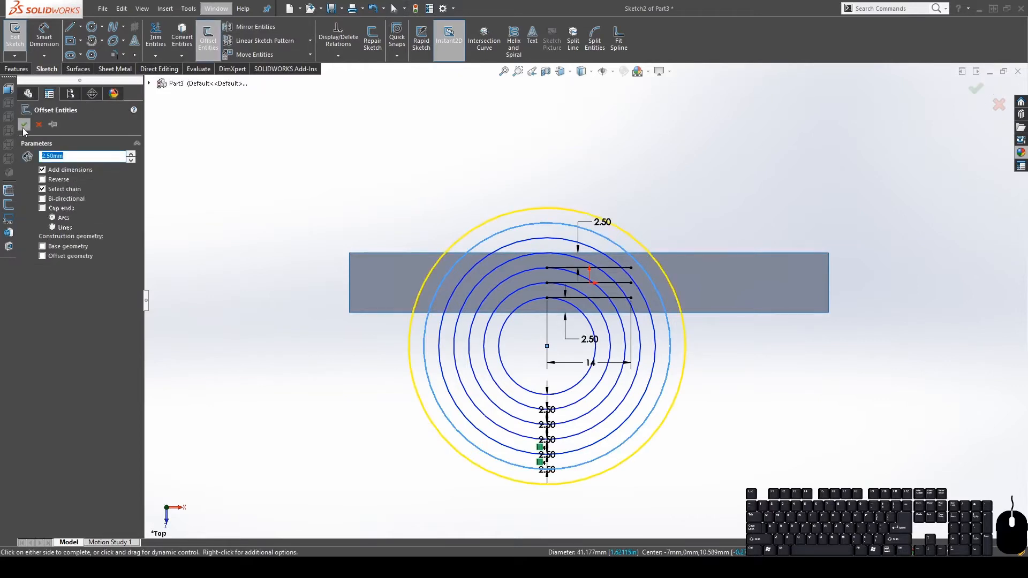
pyautogui.click(22, 127)
pyautogui.click(422, 284)
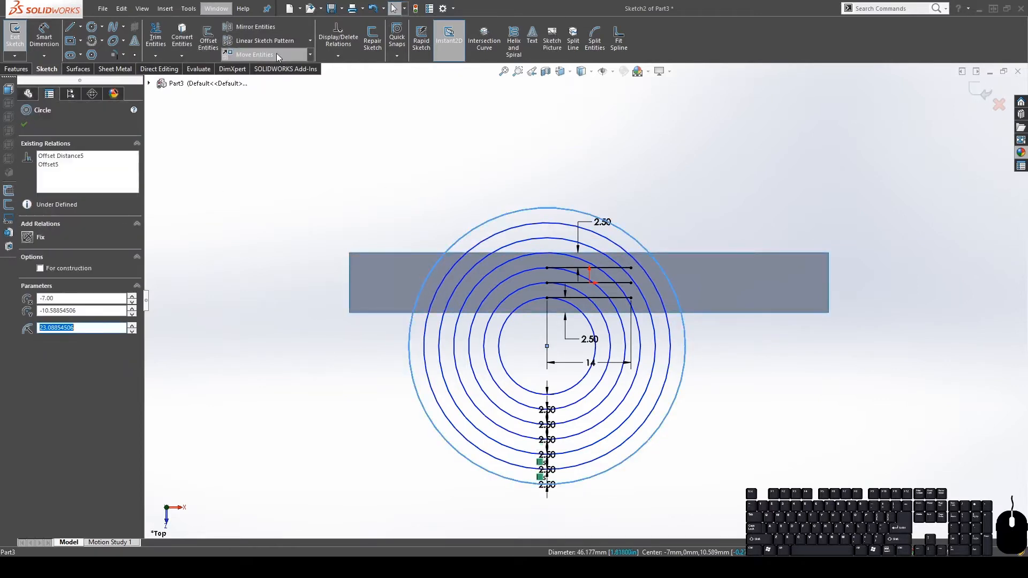
pyautogui.click(213, 36)
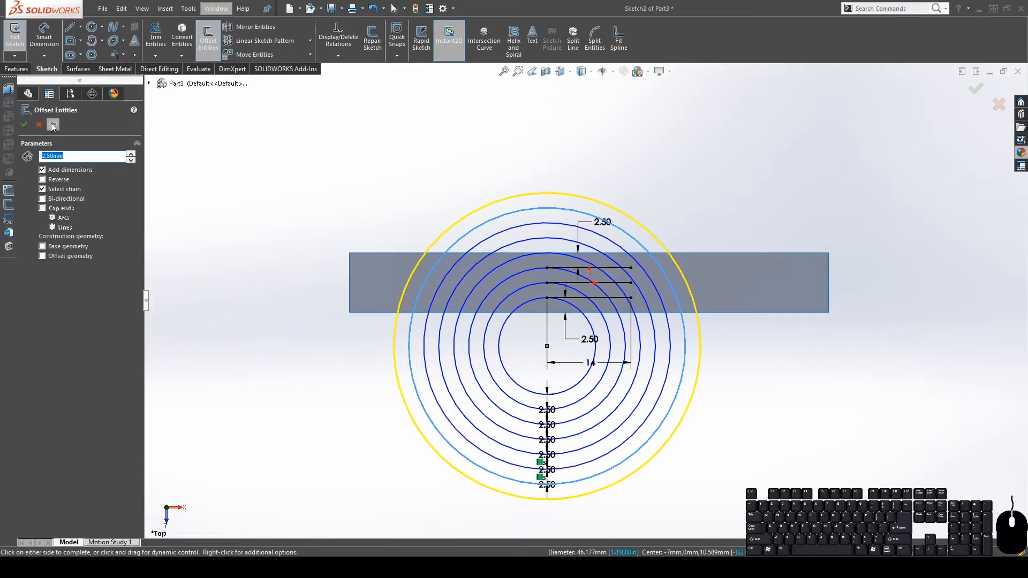
pyautogui.click(24, 127)
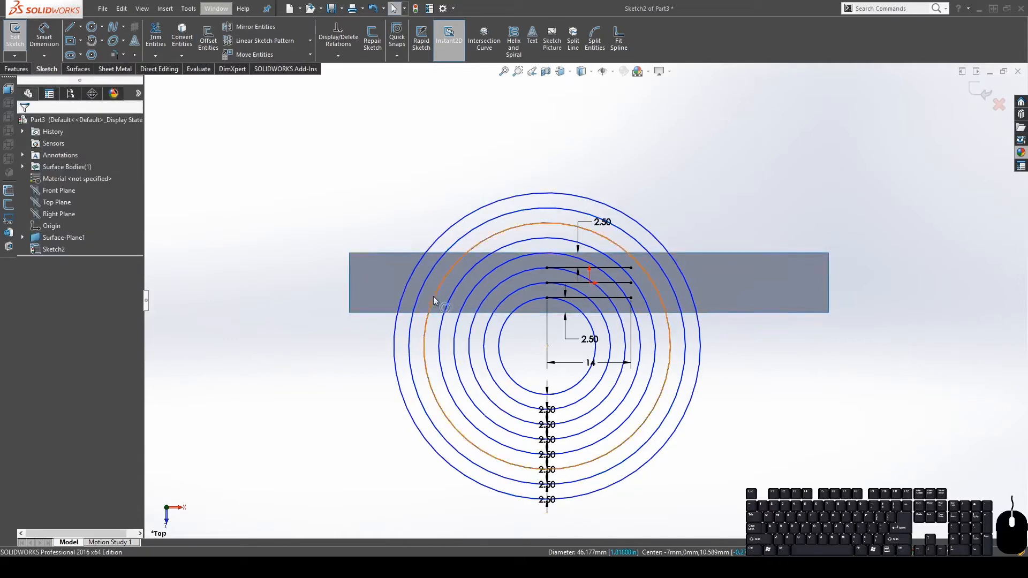
pyautogui.click(399, 294)
pyautogui.click(199, 47)
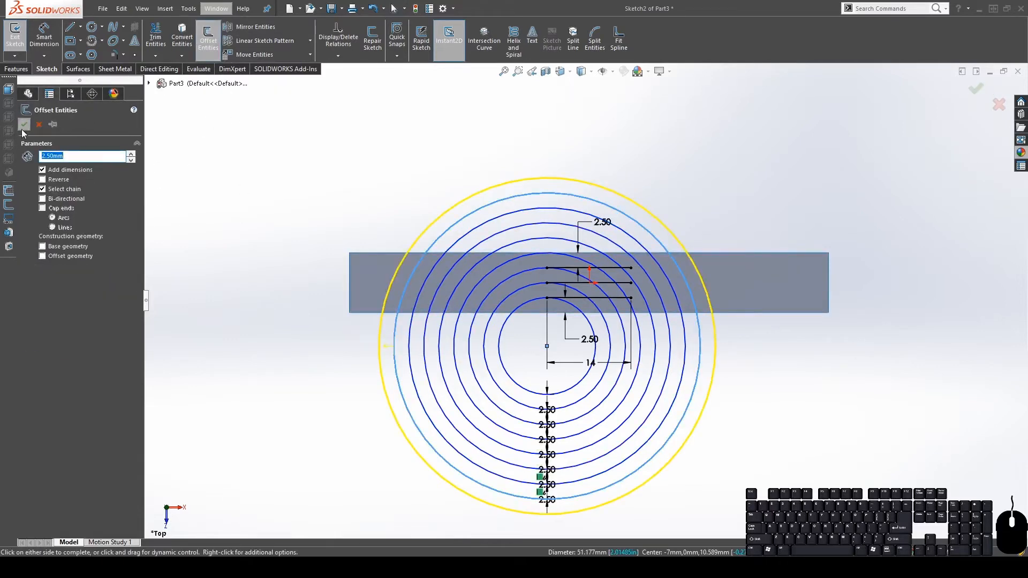
pyautogui.click(24, 126)
pyautogui.click(390, 276)
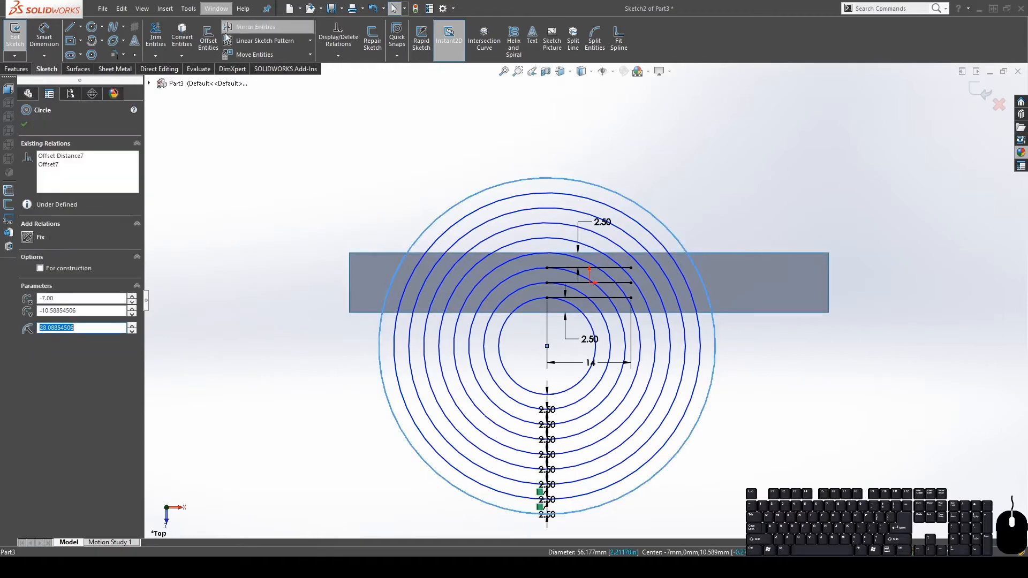
pyautogui.click(209, 39)
pyautogui.click(24, 124)
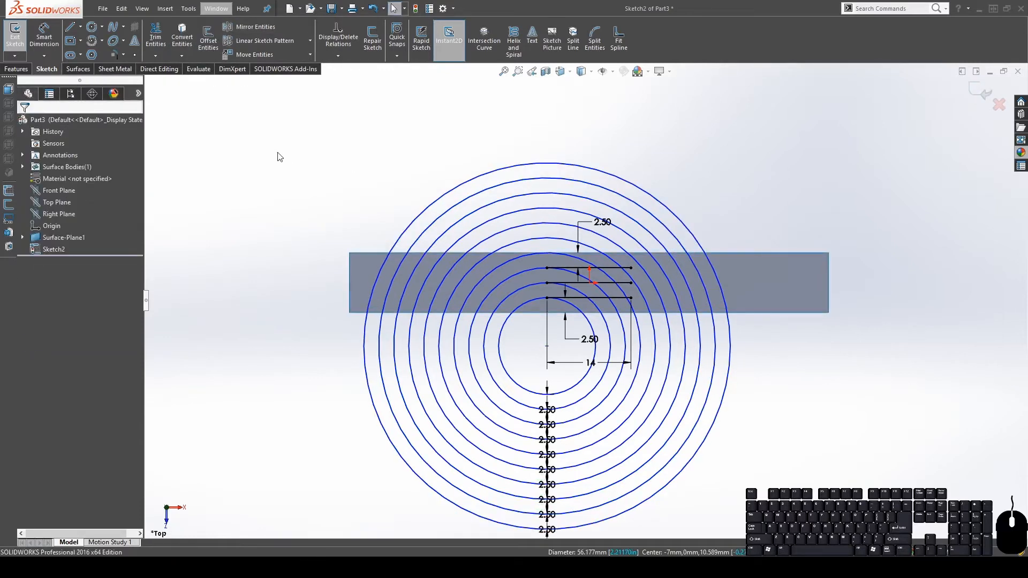
# Dimension the innermost circle's diameter to 16 mm
pyautogui.click(47, 43)
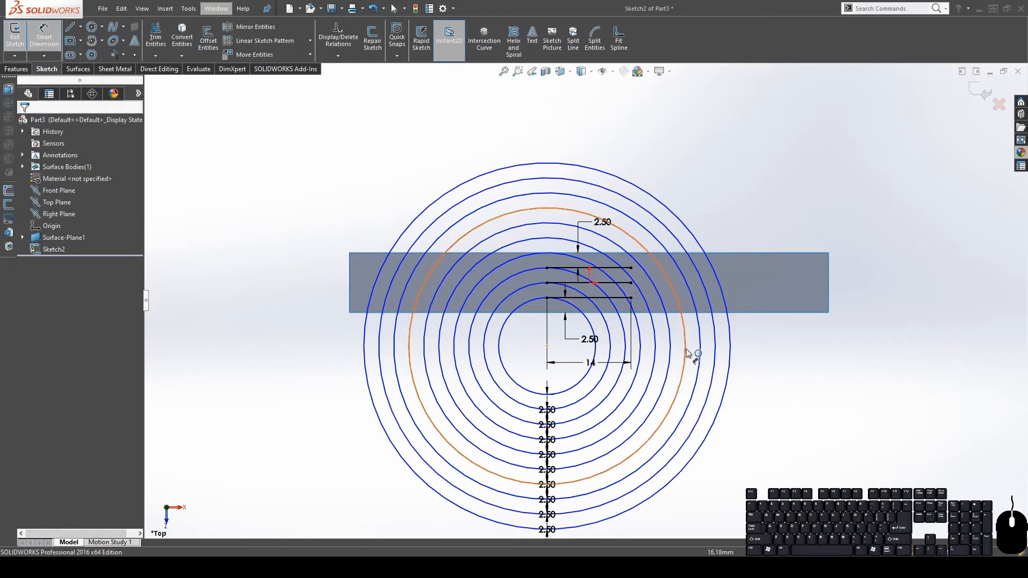
pyautogui.click(515, 312)
pyautogui.scroll(-5, 507, 356)
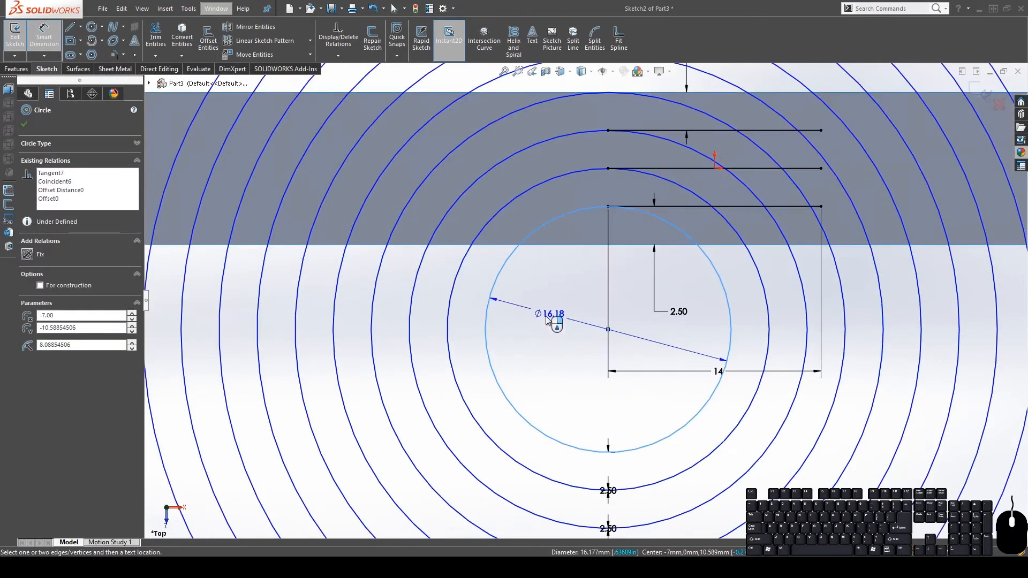
pyautogui.click(559, 294)
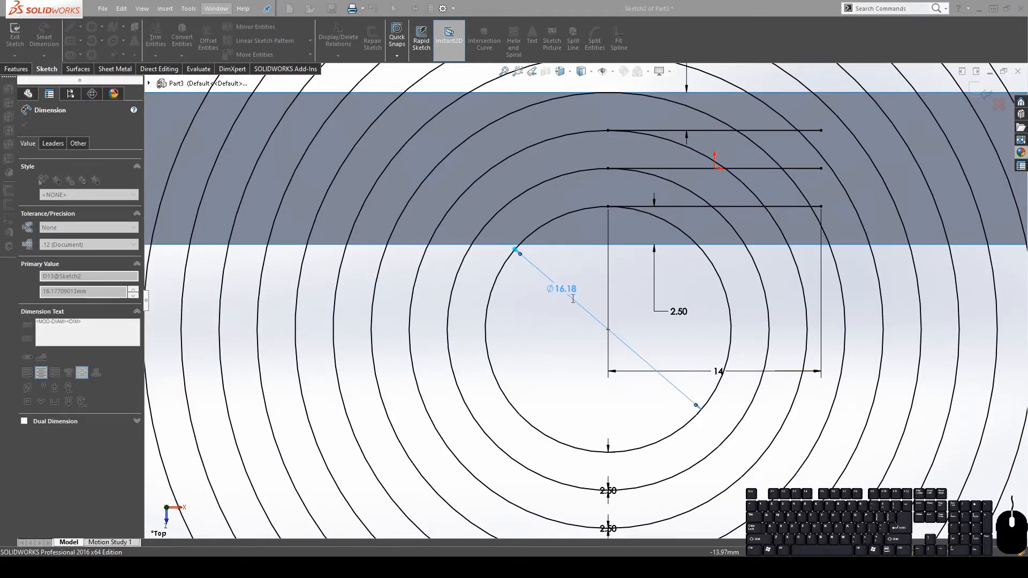
pyautogui.write('16')
pyautogui.press('Return')
pyautogui.scroll(6, 579, 300)
pyautogui.scroll(-4, 632, 303)
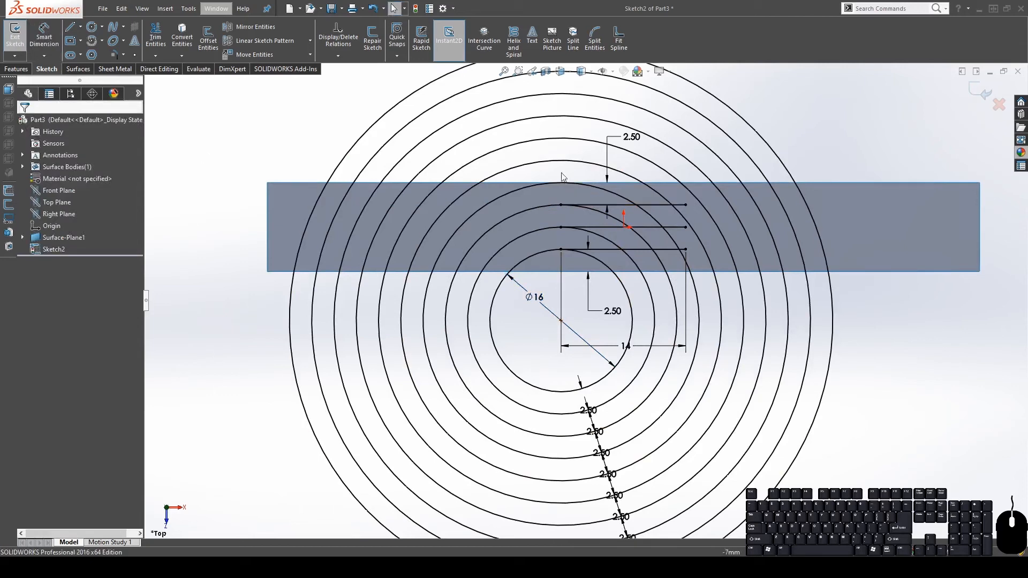
pyautogui.click(155, 38)
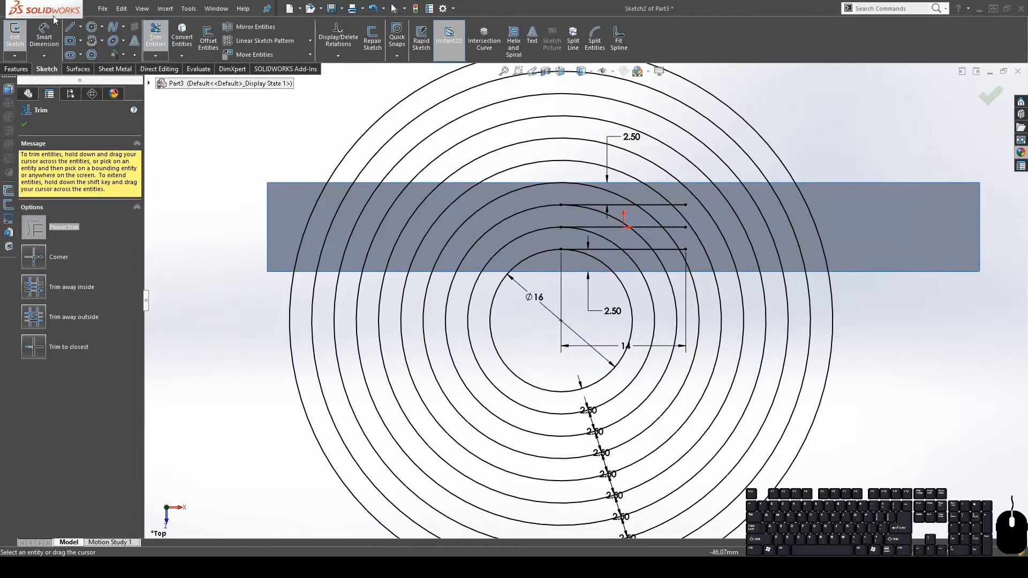
# Draw two centrelines from the circles' centre, one left and one up, each reaching the outermost circle
pyautogui.click(79, 27)
pyautogui.click(82, 49)
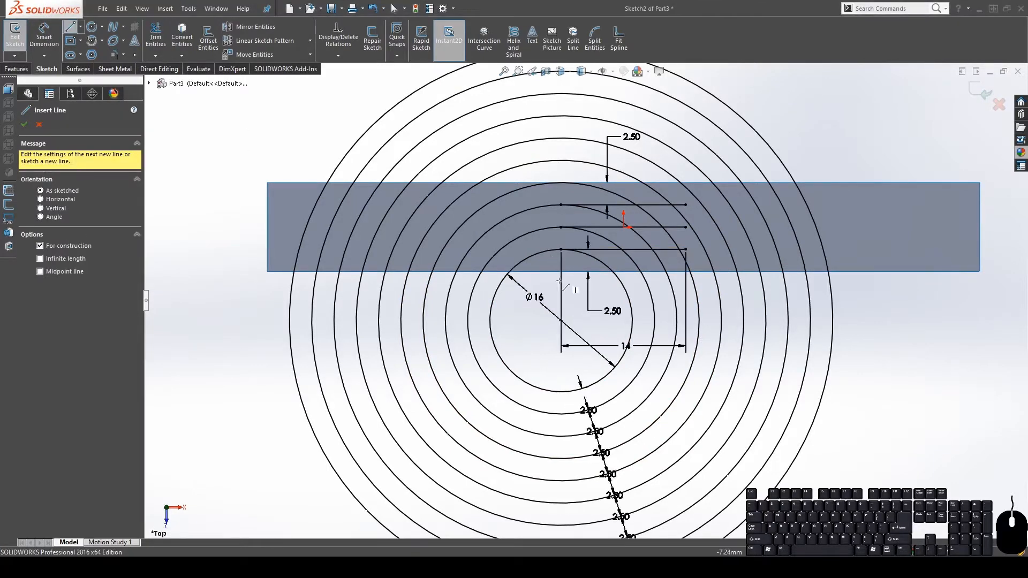
pyautogui.click(561, 320)
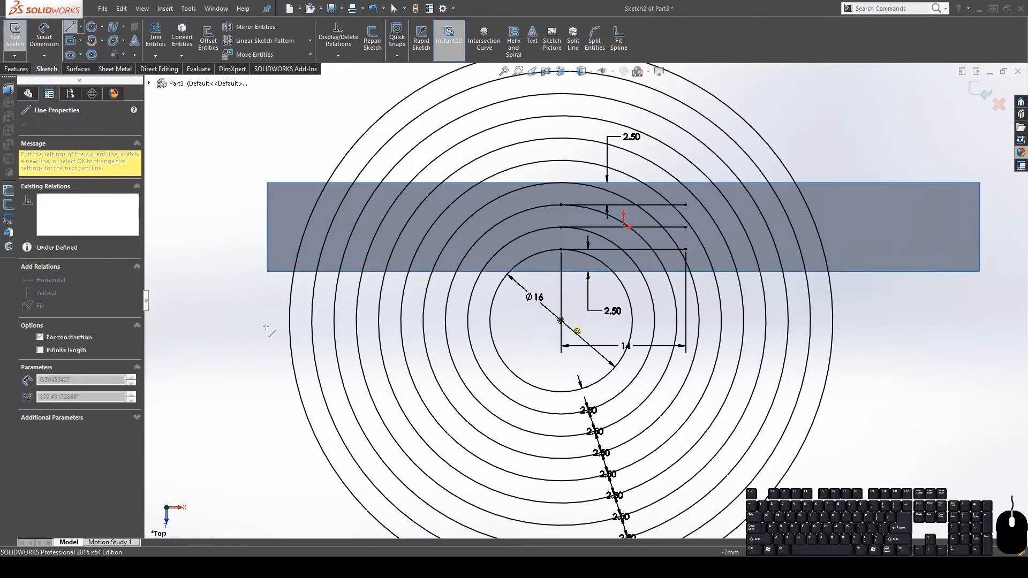
pyautogui.click(290, 320)
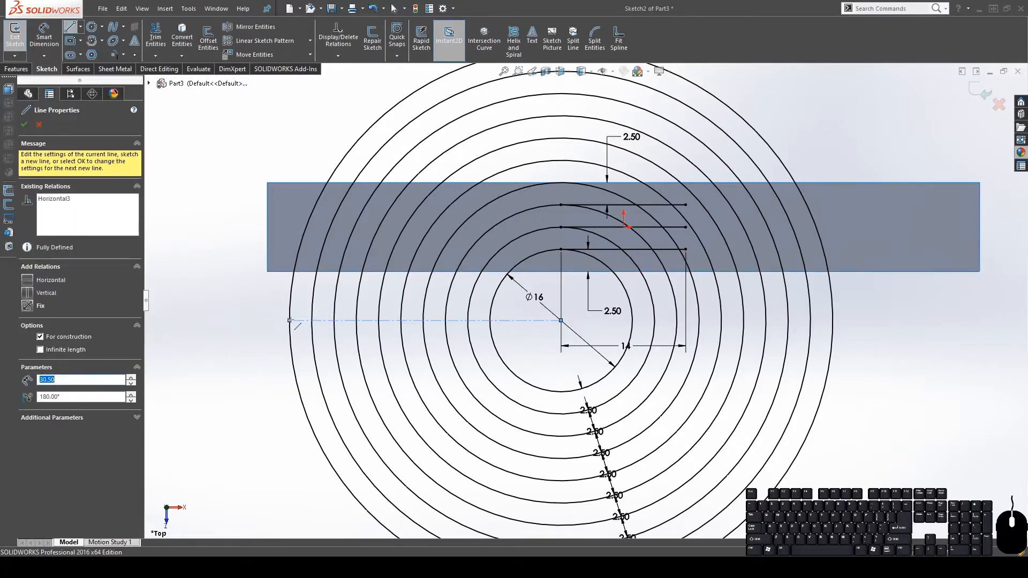
pyautogui.press('Escape')
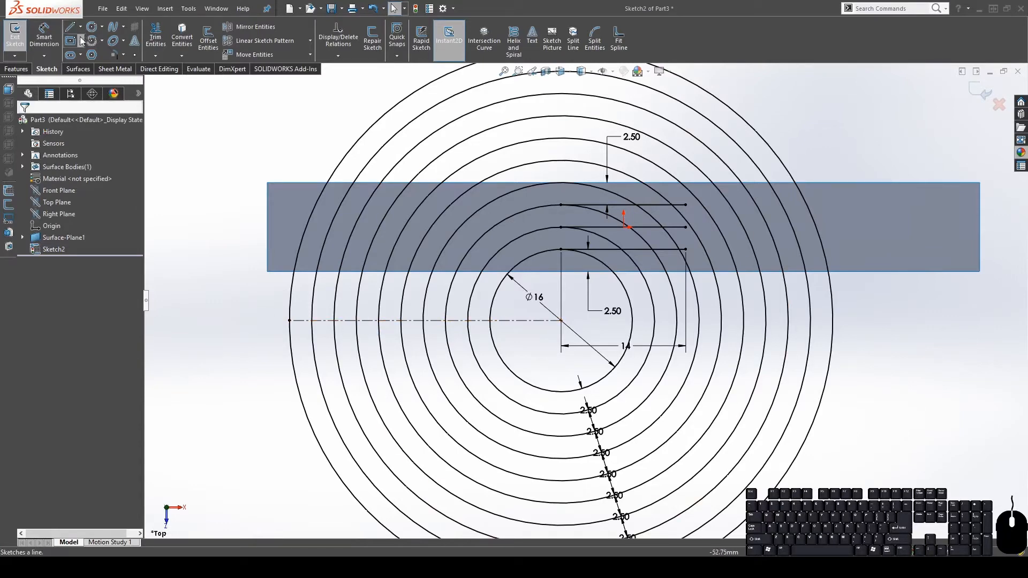
pyautogui.click(80, 54)
pyautogui.click(560, 320)
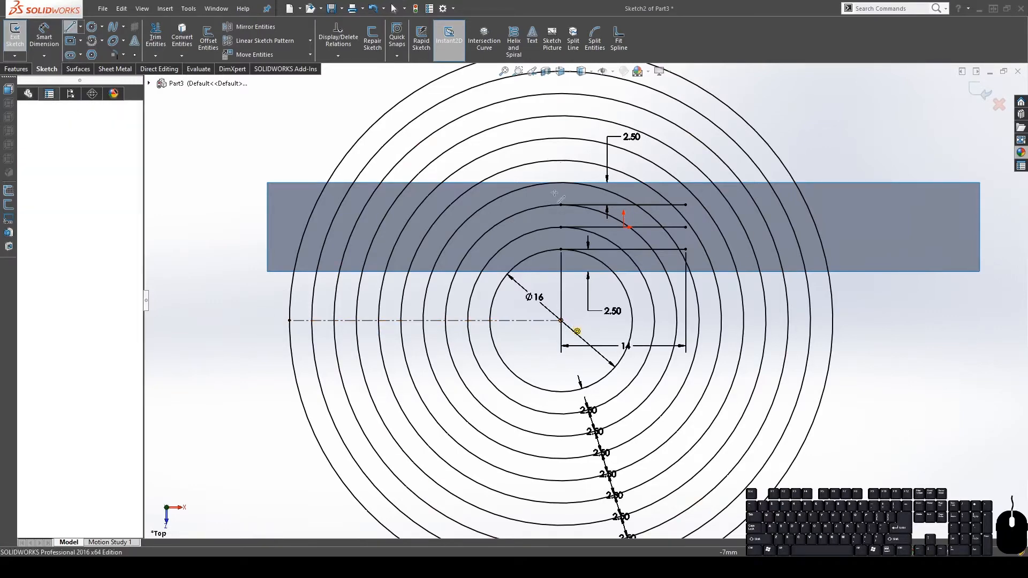
pyautogui.scroll(1, 562, 91)
pyautogui.click(565, 91)
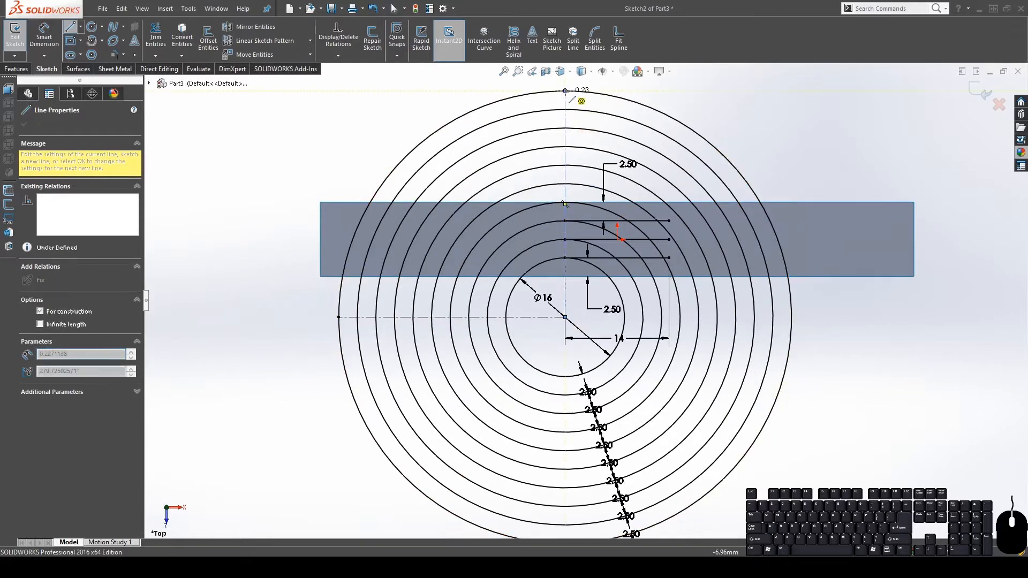
pyautogui.press('Escape')
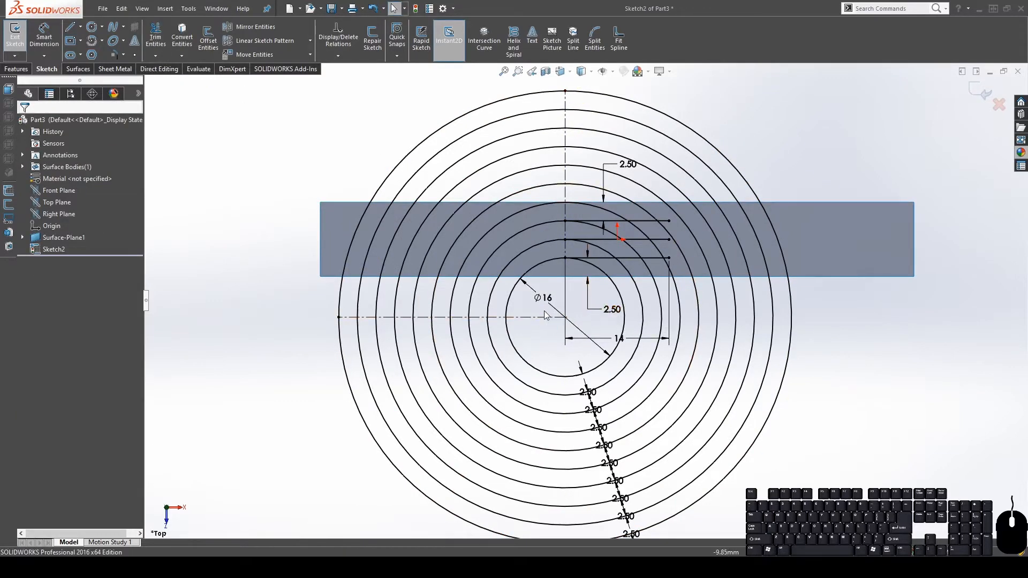
# Power-trim away the right and lower circle portions, leaving upper-left quarter arcs meeting the vertical centreline
pyautogui.click(154, 40)
pyautogui.moveTo(642, 96)
pyautogui.mouseDown()
pyautogui.moveTo(606, 139)
pyautogui.moveTo(584, 210)
pyautogui.mouseUp()
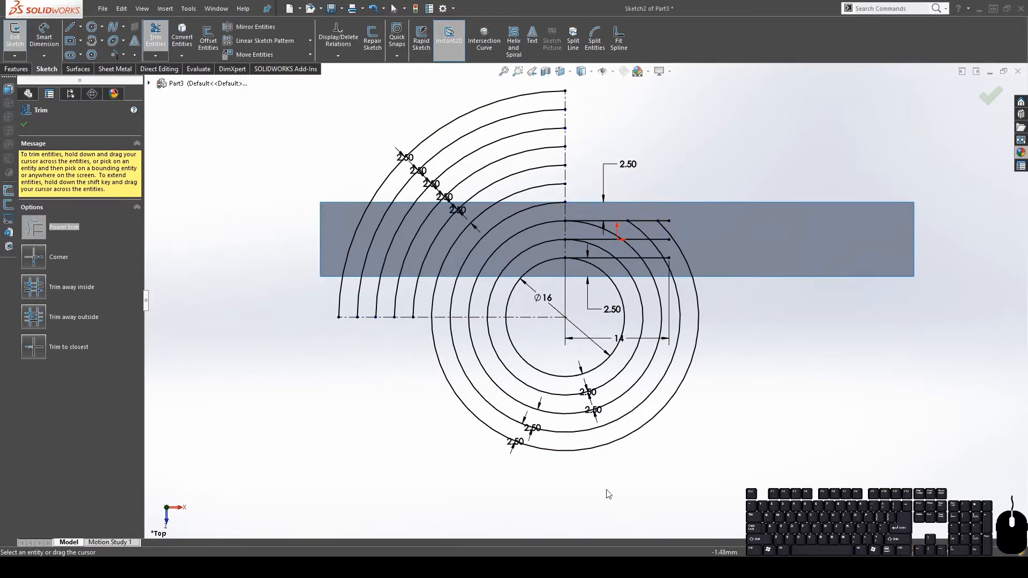
pyautogui.moveTo(598, 488)
pyautogui.mouseDown()
pyautogui.moveTo(602, 443)
pyautogui.moveTo(585, 376)
pyautogui.moveTo(582, 384)
pyautogui.mouseUp()
pyautogui.scroll(-3, 645, 289)
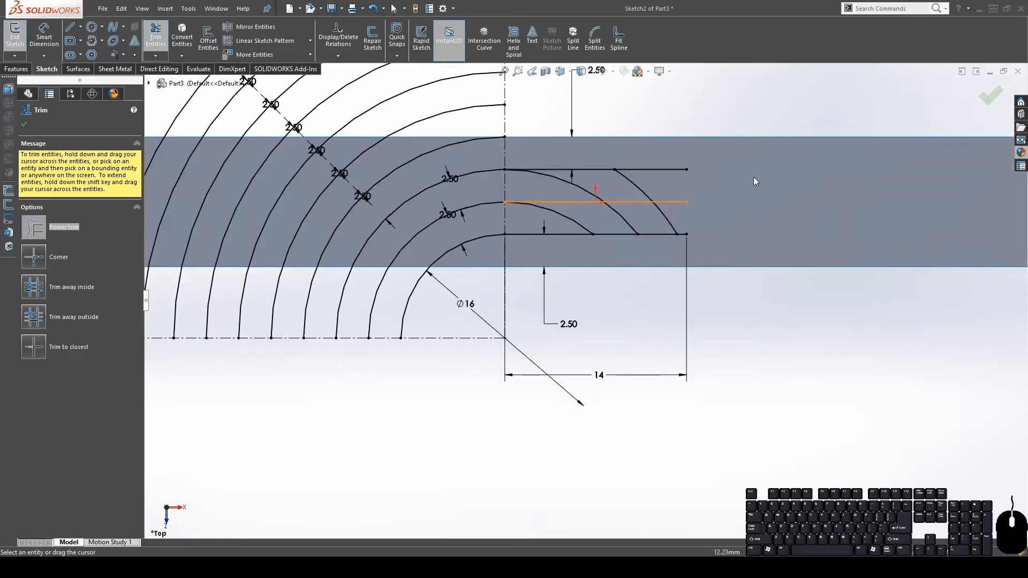
pyautogui.moveTo(759, 171); pyautogui.dragTo(727, 183)
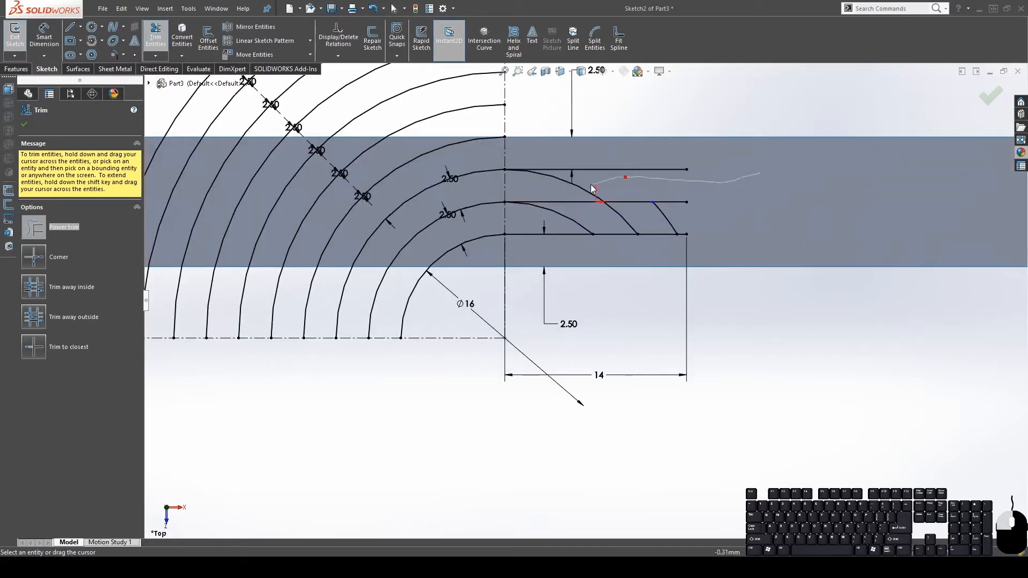
pyautogui.moveTo(591, 186); pyautogui.dragTo(538, 188)
pyautogui.moveTo(740, 212); pyautogui.dragTo(562, 222)
pyautogui.click(23, 125)
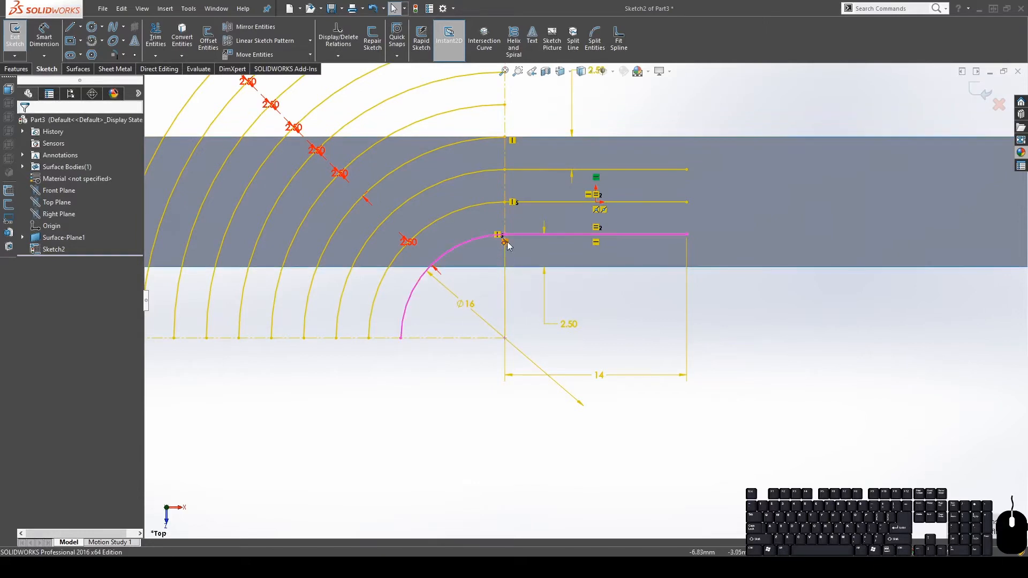
# Delete the upper and lower vertical 2.50 spacing dimensions between the horizontal lines
pyautogui.scroll(1, 505, 247)
pyautogui.scroll(-4, 556, 248)
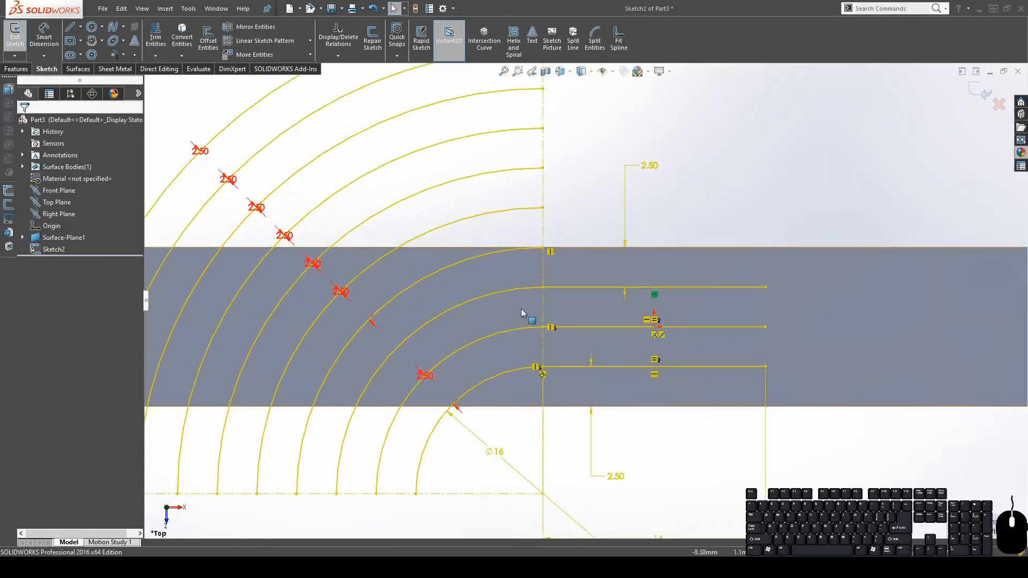
pyautogui.press('f')
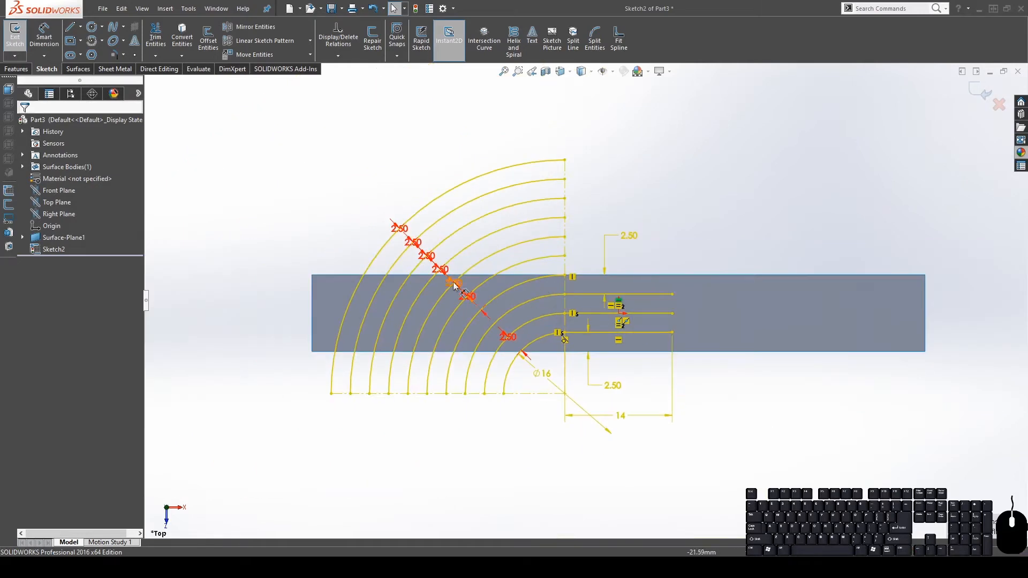
pyautogui.scroll(-3, 580, 293)
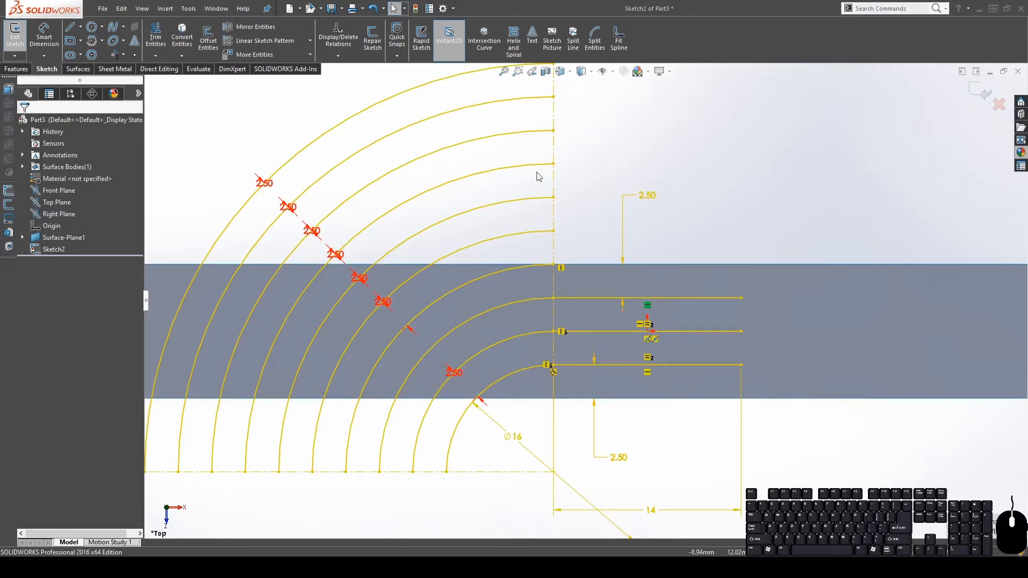
pyautogui.moveTo(646, 195); pyautogui.dragTo(652, 162)
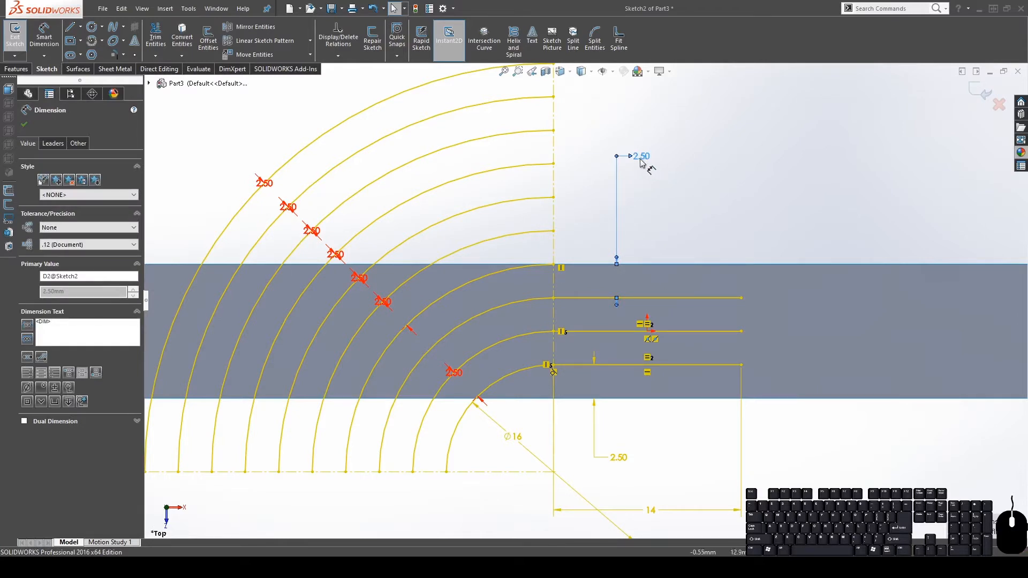
pyautogui.moveTo(641, 160); pyautogui.dragTo(635, 157)
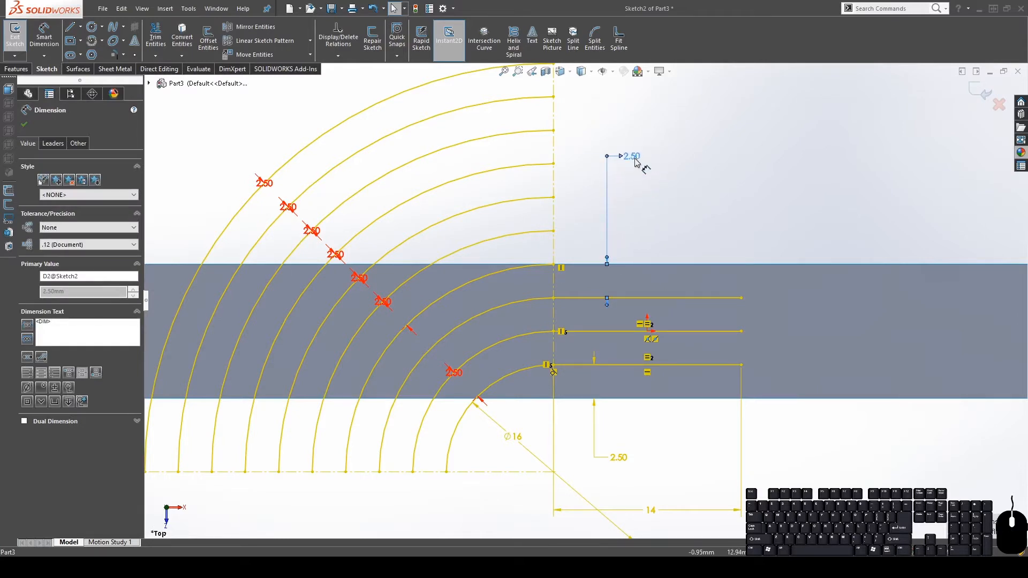
pyautogui.press('Delete')
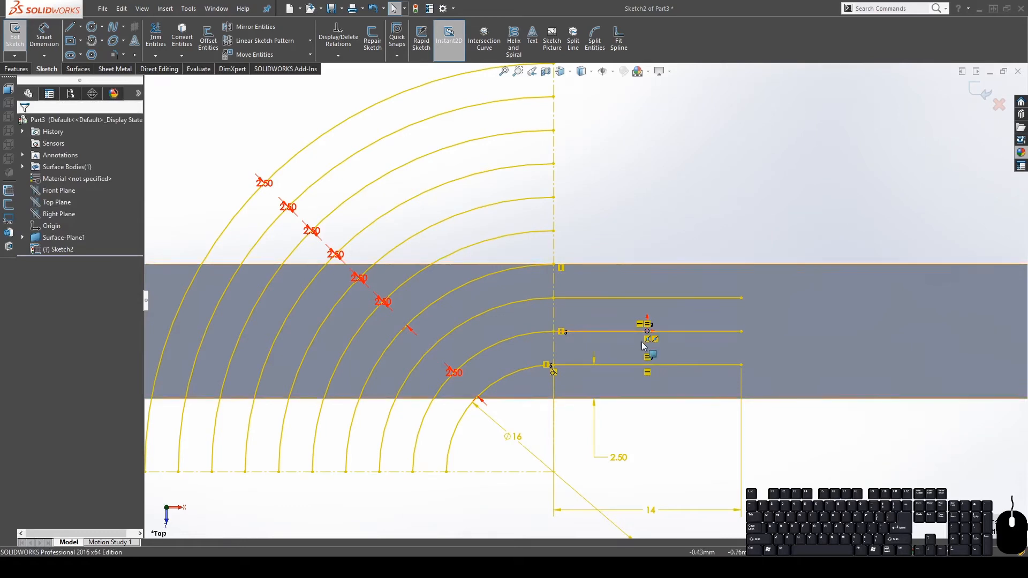
pyautogui.click(617, 460)
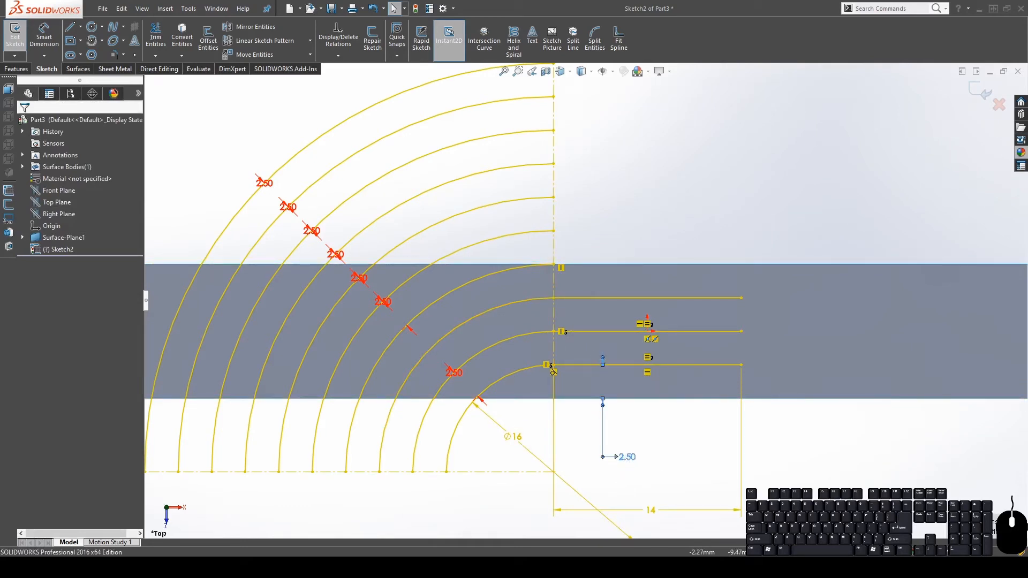
pyautogui.press('Delete')
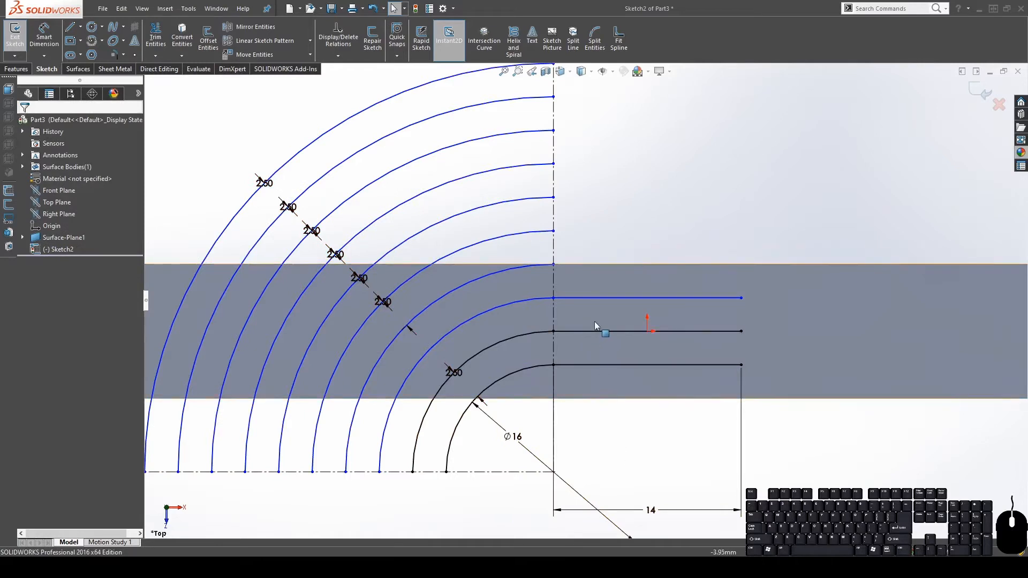
# Merge the loose point with the arcs' centre point after nudging the top horizontal line
pyautogui.scroll(3, 664, 364)
pyautogui.scroll(-3, 601, 287)
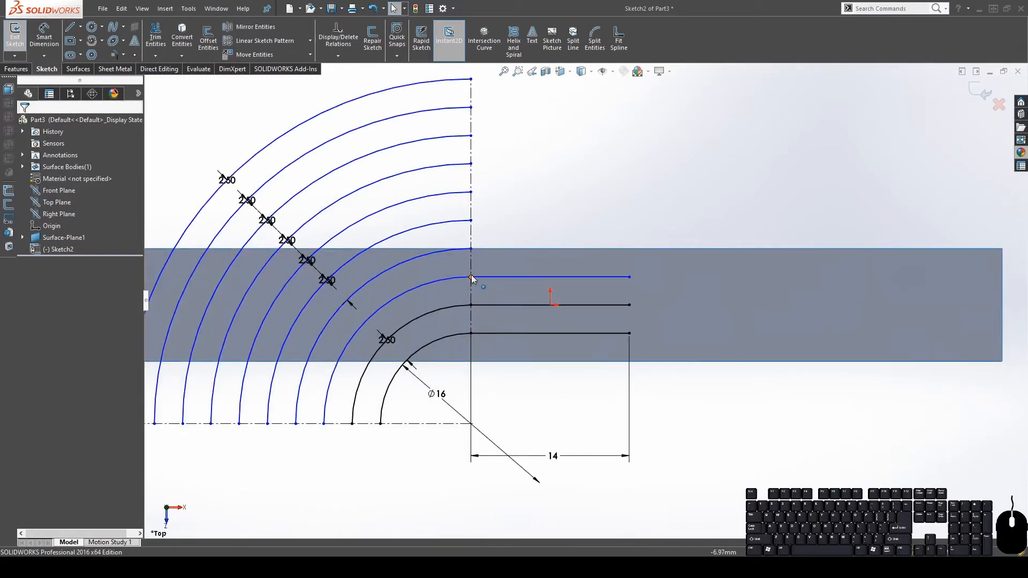
pyautogui.click(386, 303)
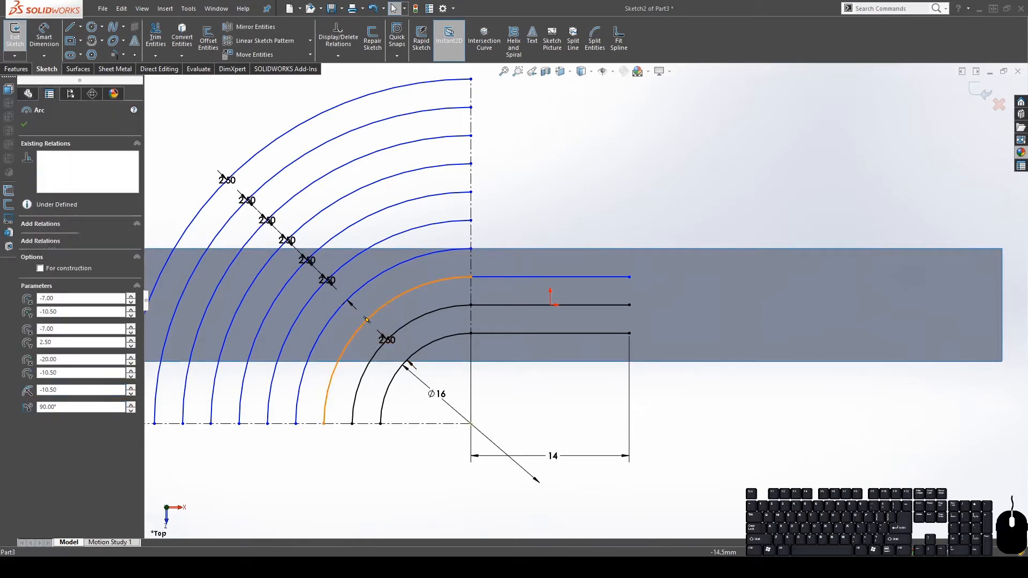
pyautogui.click(577, 234)
pyautogui.moveTo(499, 278); pyautogui.dragTo(496, 265)
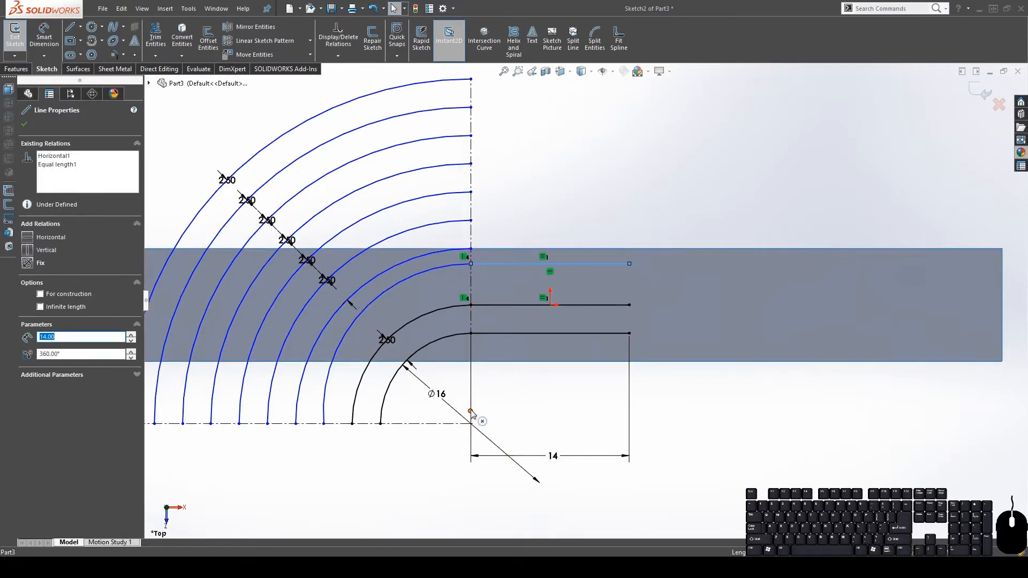
pyautogui.moveTo(472, 413)
pyautogui.mouseDown()
pyautogui.moveTo(461, 381)
pyautogui.moveTo(453, 396)
pyautogui.moveTo(471, 425)
pyautogui.mouseUp()
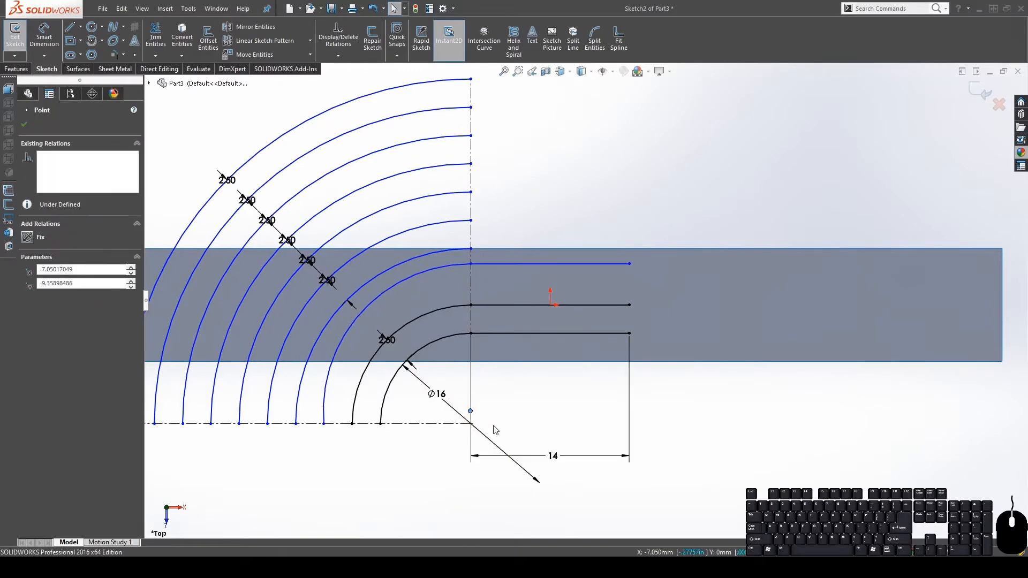
pyautogui.keyDown('ctrl'); pyautogui.click(471, 424); pyautogui.keyUp('ctrl')
pyautogui.click(29, 335)
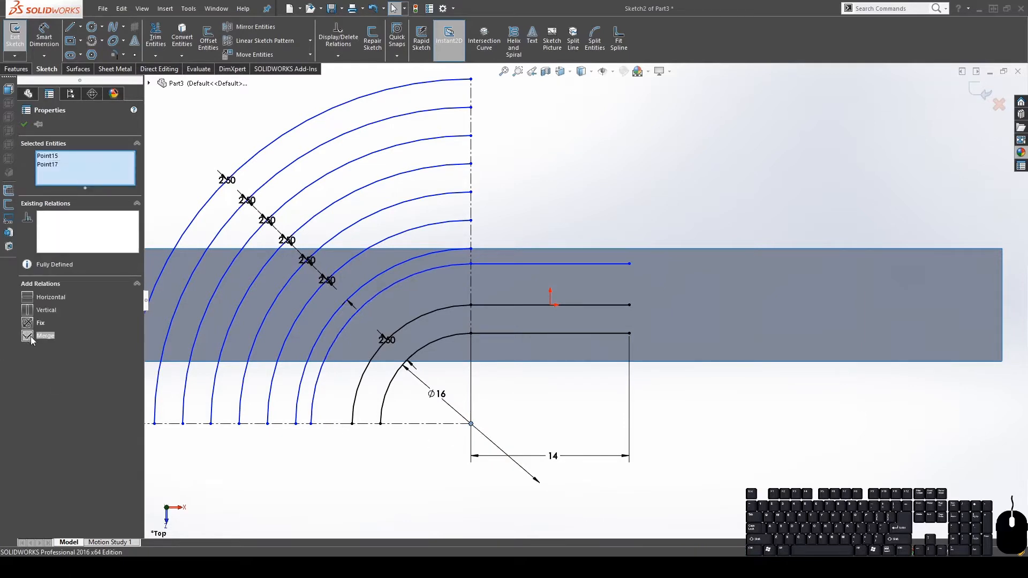
pyautogui.click(462, 457)
# Make the orange arc concentric with the inner black arc and check how it moves
pyautogui.click(458, 266)
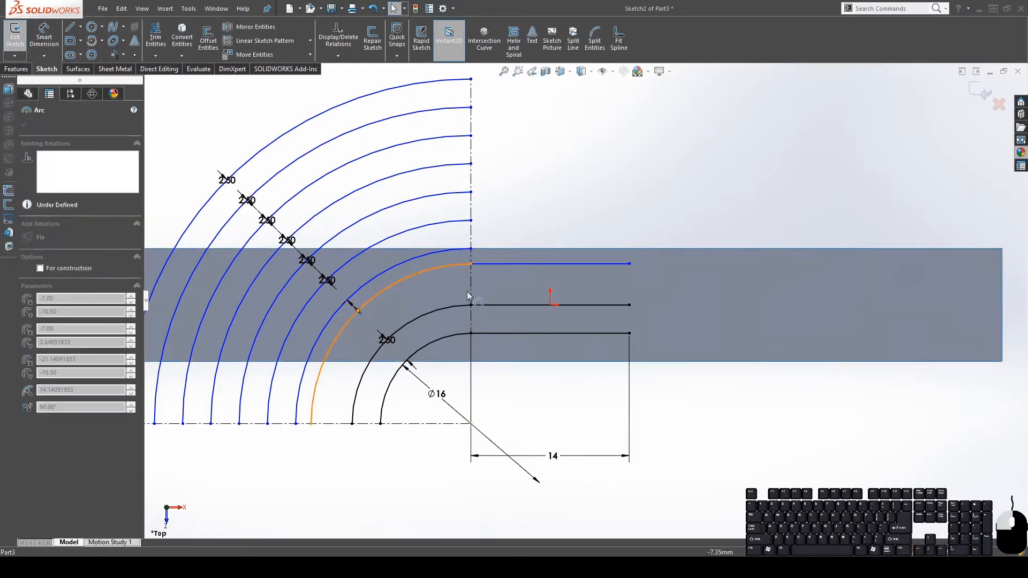
pyautogui.click(611, 143)
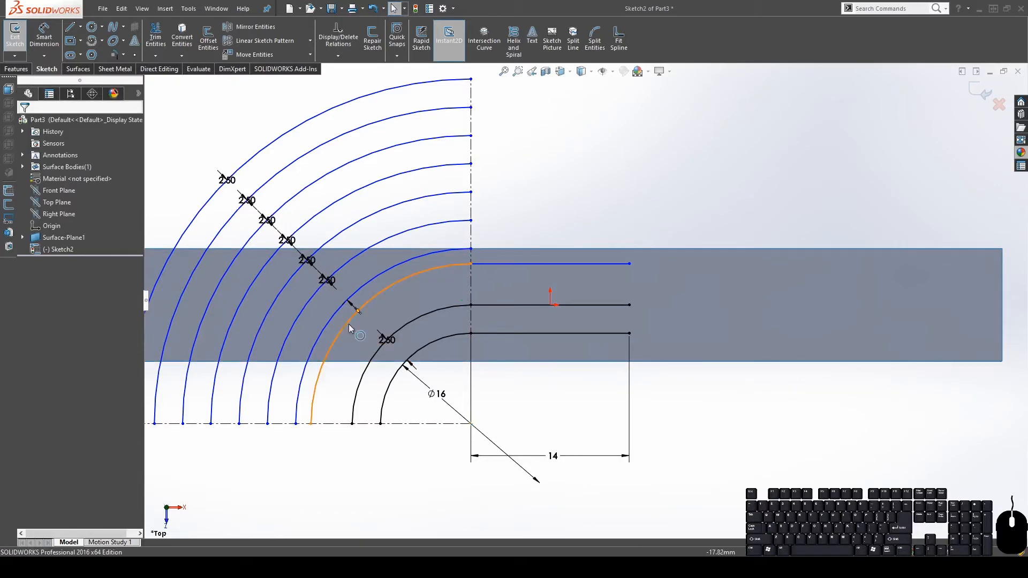
pyautogui.click(348, 324)
pyautogui.keyDown('ctrl'); pyautogui.click(364, 368); pyautogui.keyUp('ctrl')
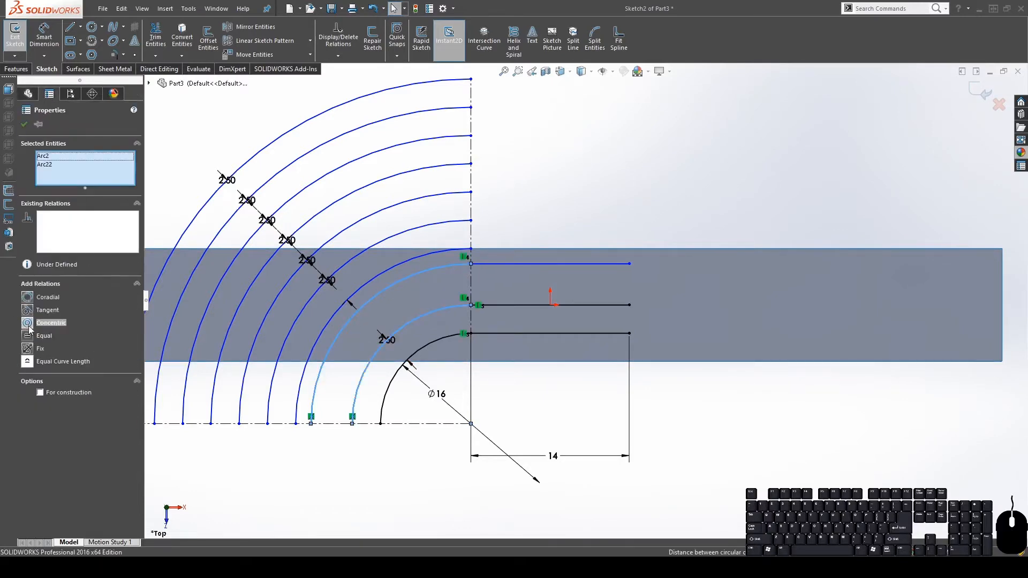
pyautogui.click(28, 324)
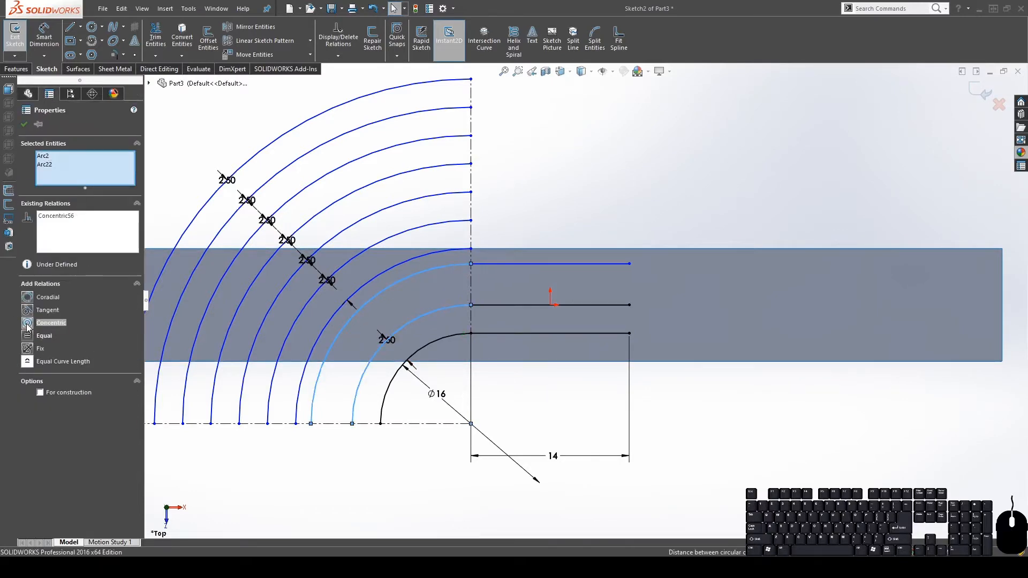
pyautogui.click(546, 411)
pyautogui.moveTo(417, 272); pyautogui.dragTo(424, 295)
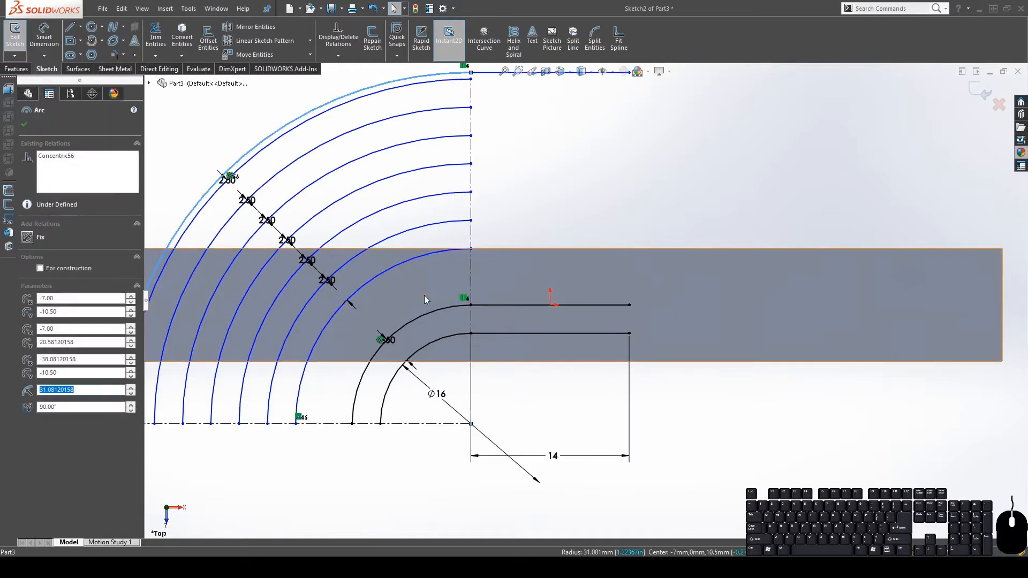
pyautogui.click(469, 292)
pyautogui.hotkey('ctrl', 'z')
pyautogui.scroll(-1, 467, 262)
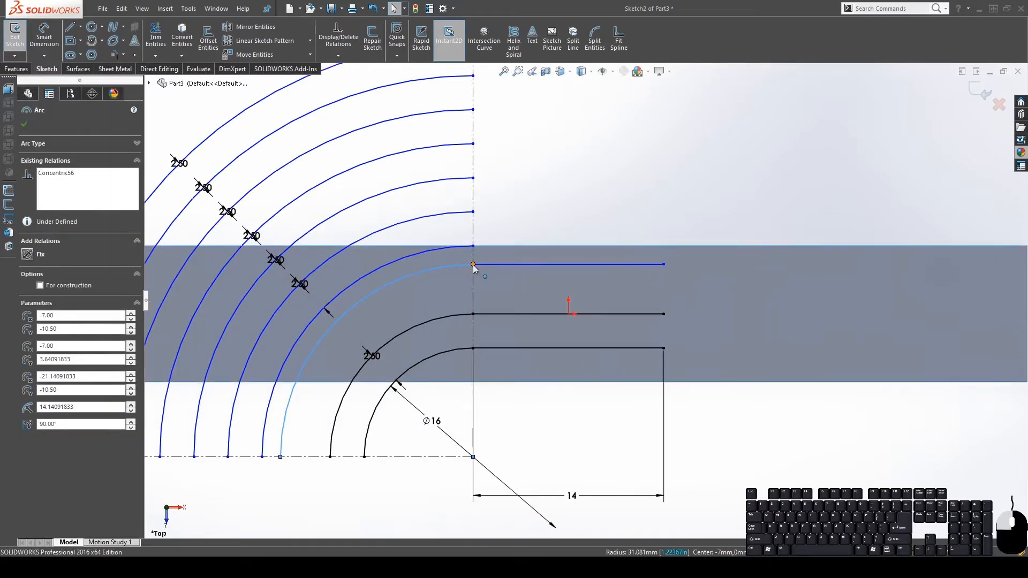
pyautogui.moveTo(474, 265)
pyautogui.mouseDown()
pyautogui.moveTo(490, 293)
pyautogui.moveTo(474, 280)
pyautogui.mouseUp()
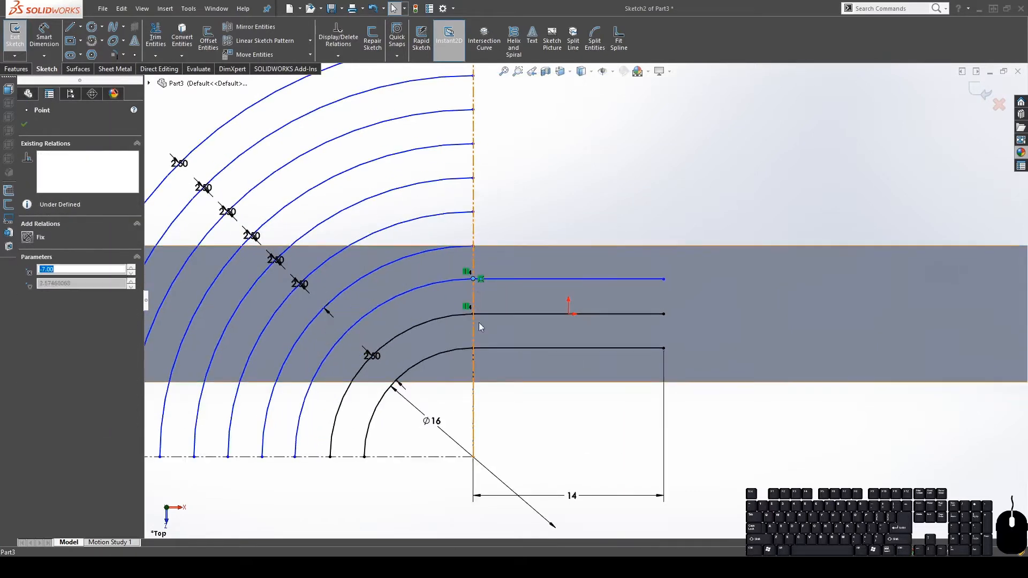
pyautogui.click(515, 402)
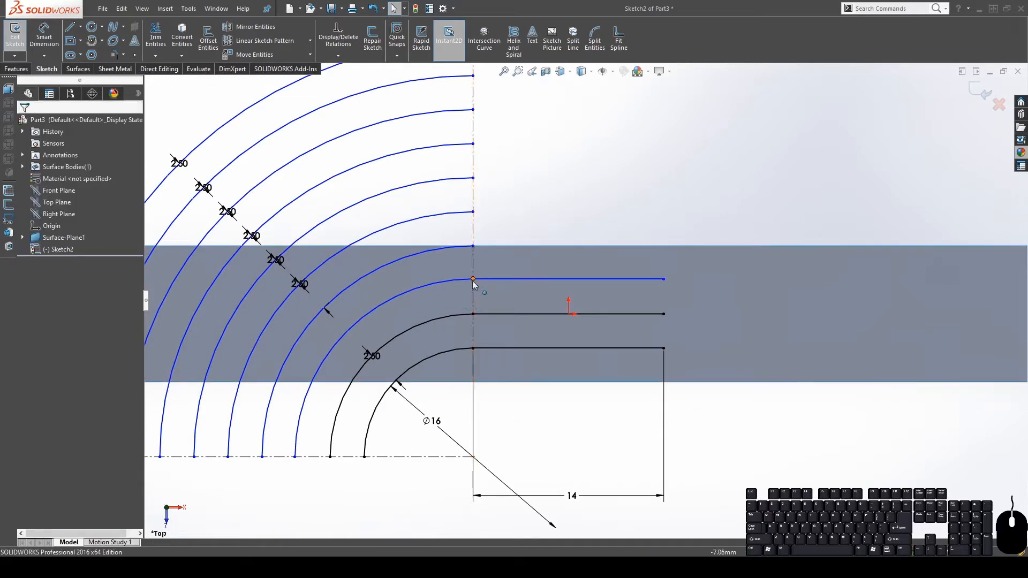
# Dimension the spacing between the orange arc and the inner black arc at 2.50 mm
pyautogui.click(42, 36)
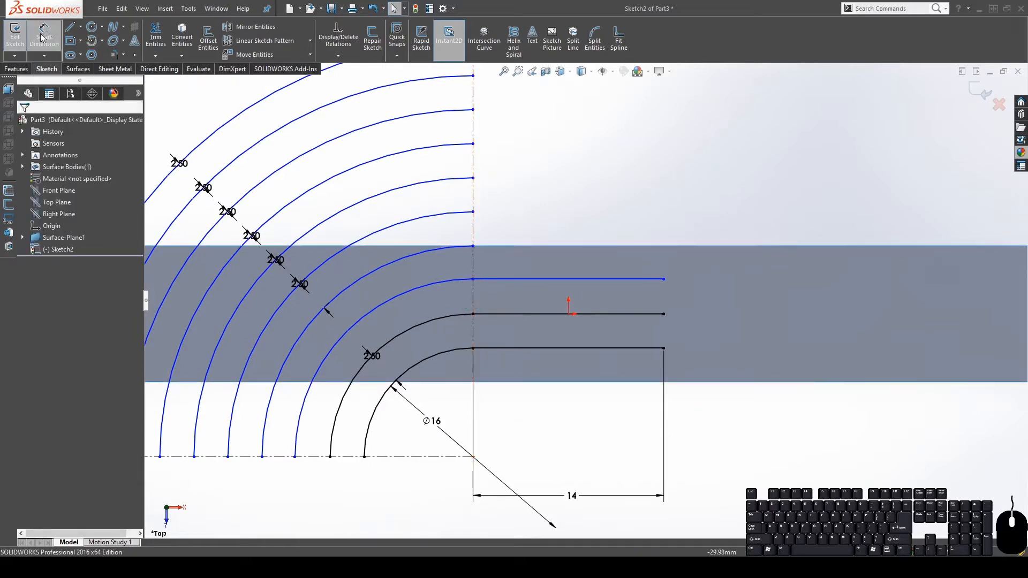
pyautogui.click(373, 318)
pyautogui.click(369, 342)
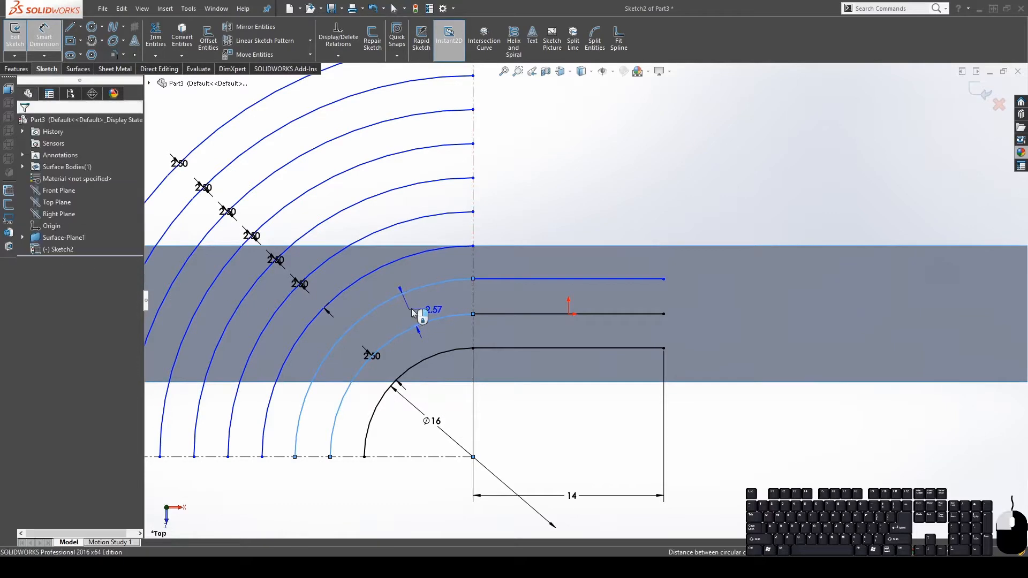
pyautogui.click(419, 310)
pyautogui.press('Return')
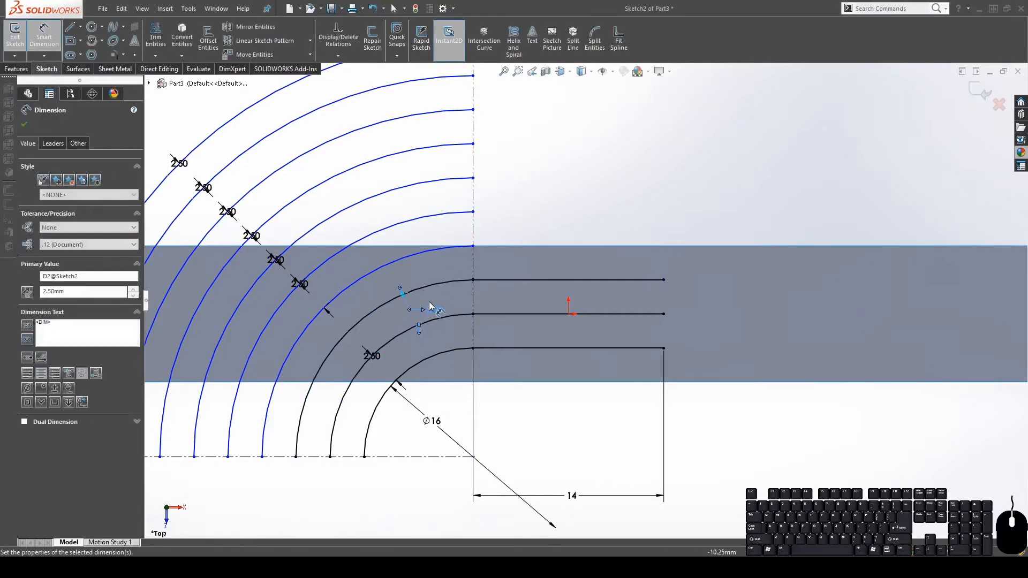
pyautogui.scroll(2, 450, 314)
pyautogui.press('Escape')
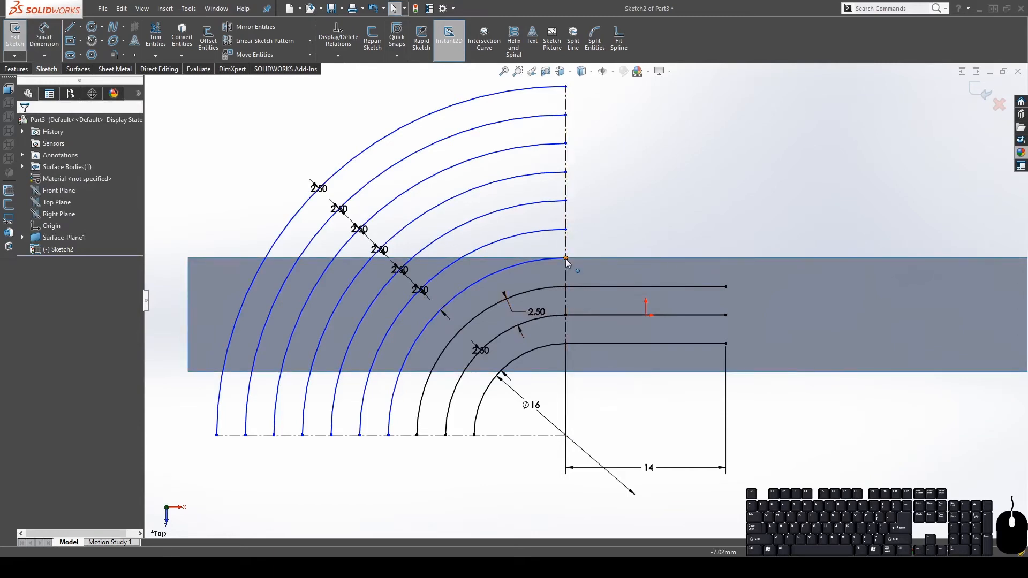
# Make the top arc's endpoint coincident with the plane's top edge, fully defining the sketch
pyautogui.click(566, 258)
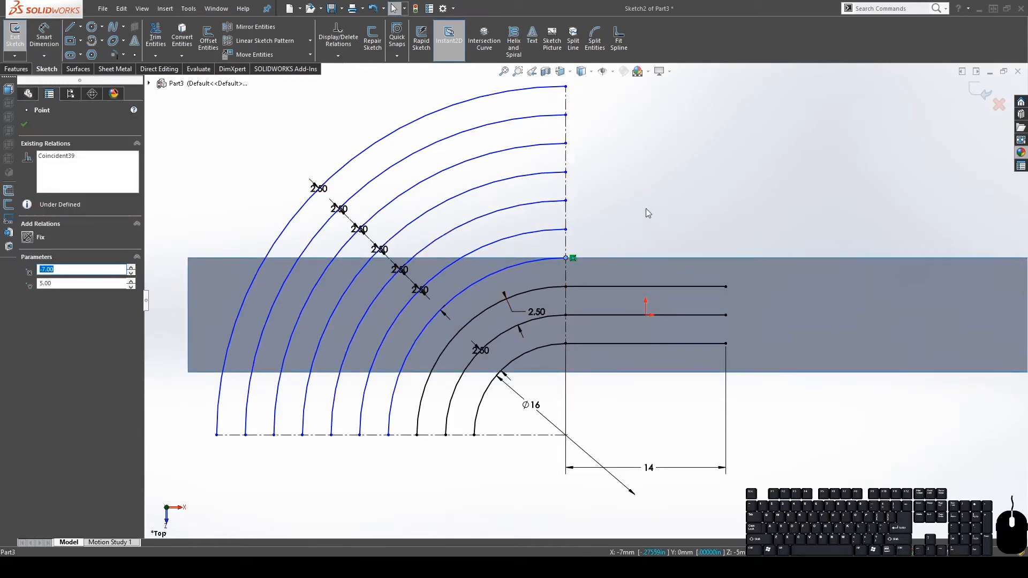
pyautogui.press('Escape')
pyautogui.scroll(-4, 556, 281)
pyautogui.click(557, 273)
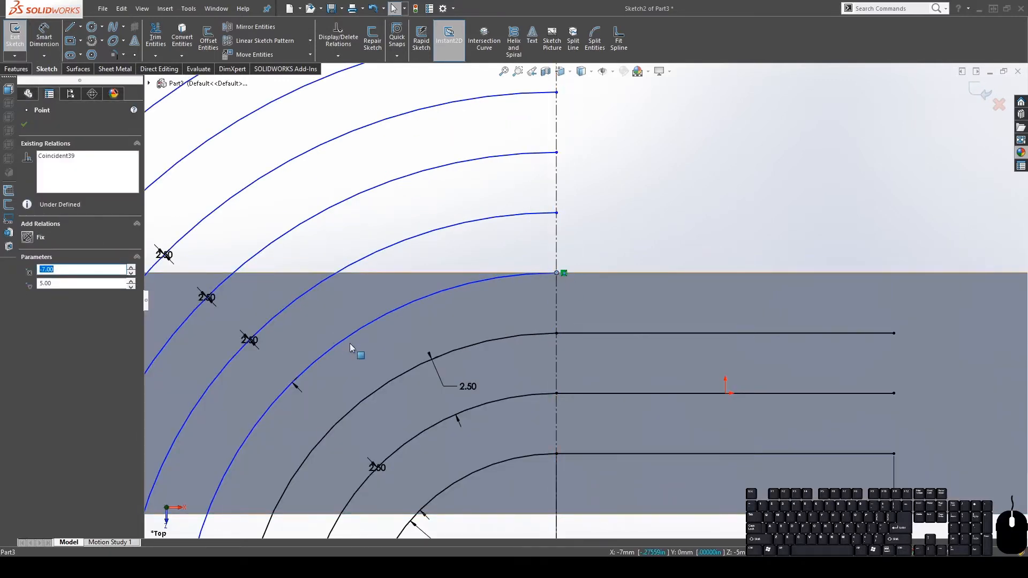
pyautogui.scroll(4, 589, 284)
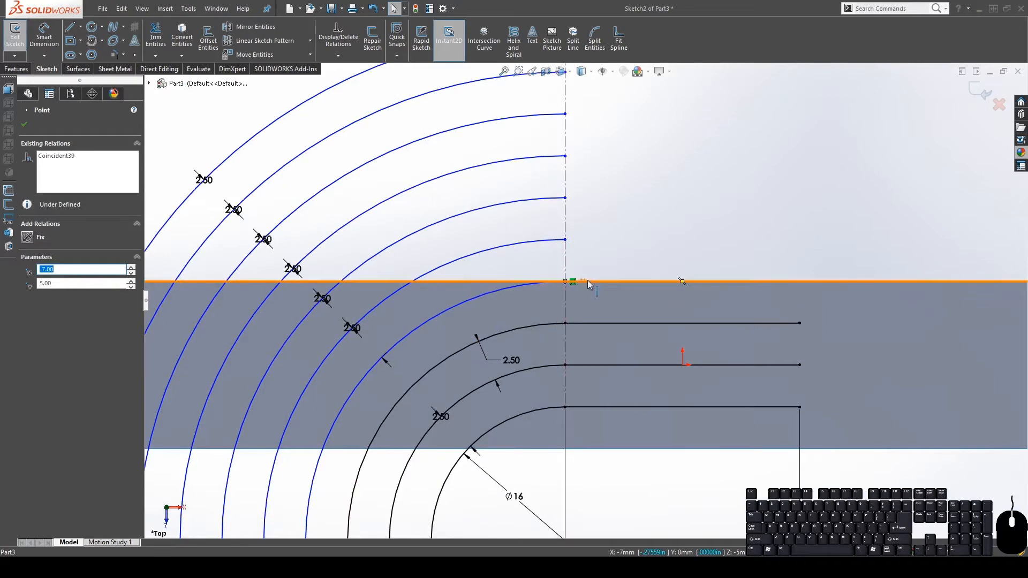
pyautogui.keyDown('ctrl'); pyautogui.click(595, 282); pyautogui.keyUp('ctrl')
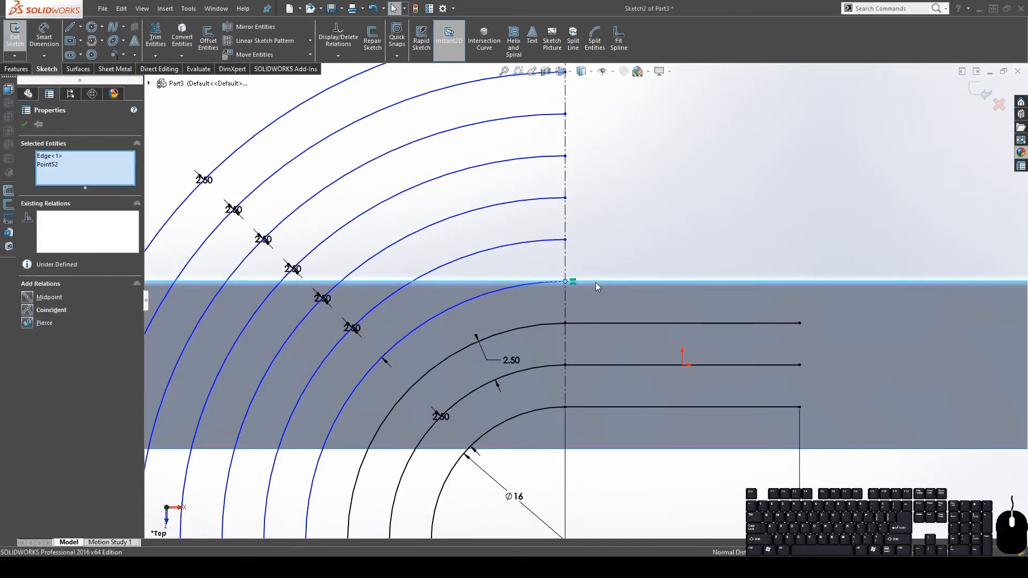
pyautogui.scroll(1, 650, 297)
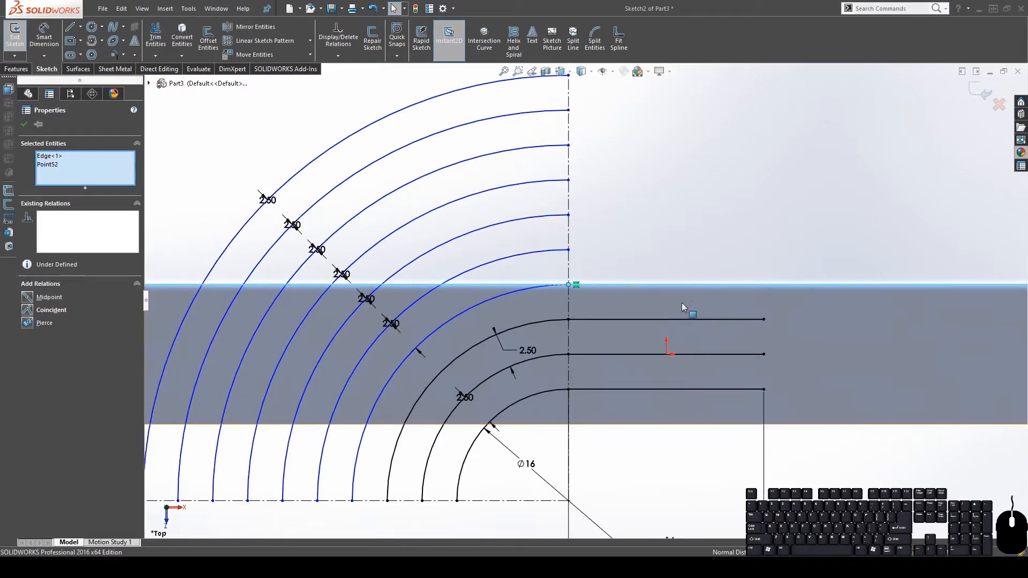
pyautogui.click(27, 311)
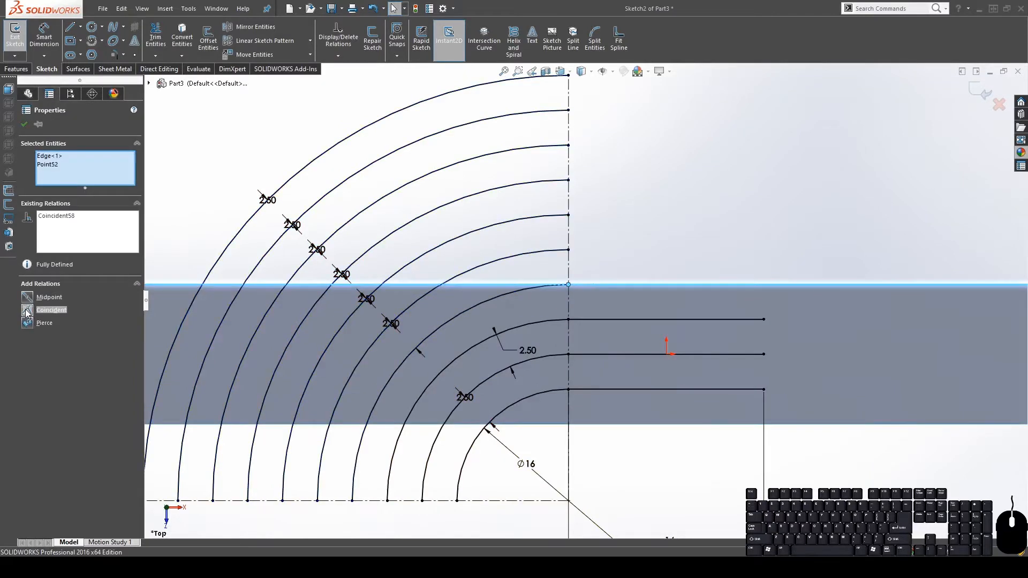
pyautogui.click(717, 254)
pyautogui.press('f')
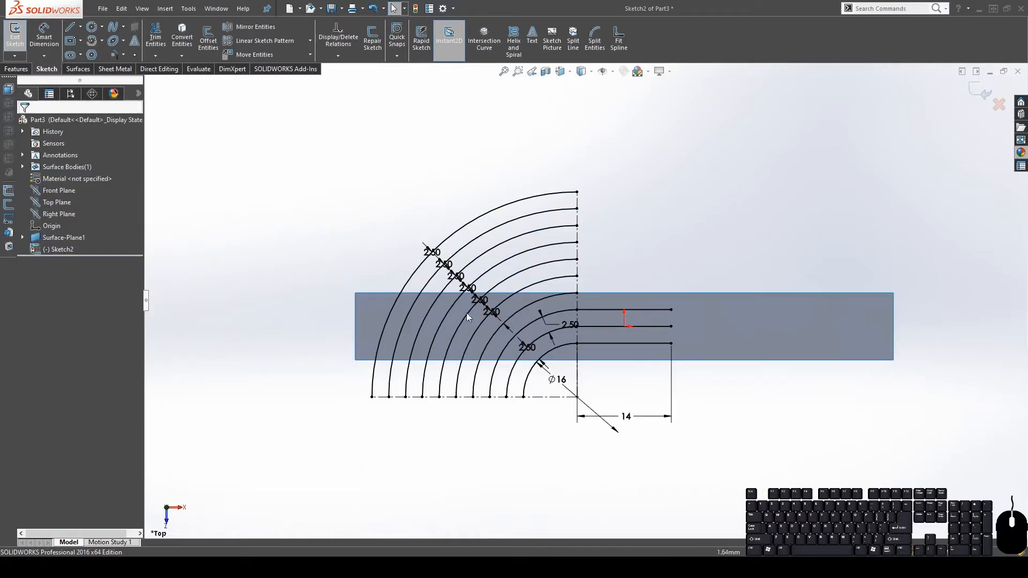
pyautogui.scroll(-4, 469, 310)
pyautogui.scroll(1, 865, 311)
pyautogui.scroll(1, 836, 278)
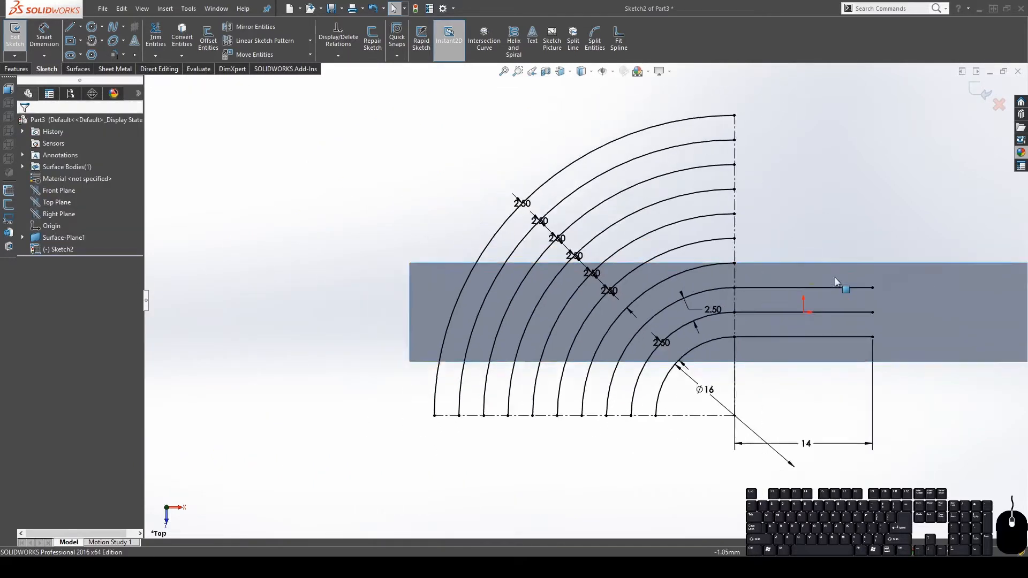
pyautogui.scroll(1, 834, 278)
pyautogui.scroll(-1, 834, 278)
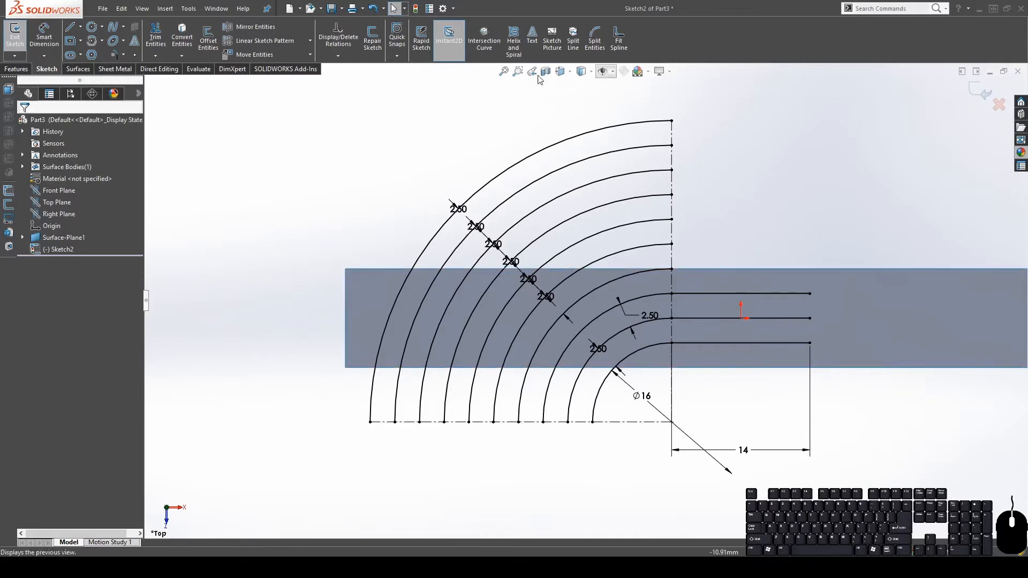
pyautogui.scroll(2, 813, 326)
pyautogui.scroll(-2, 812, 326)
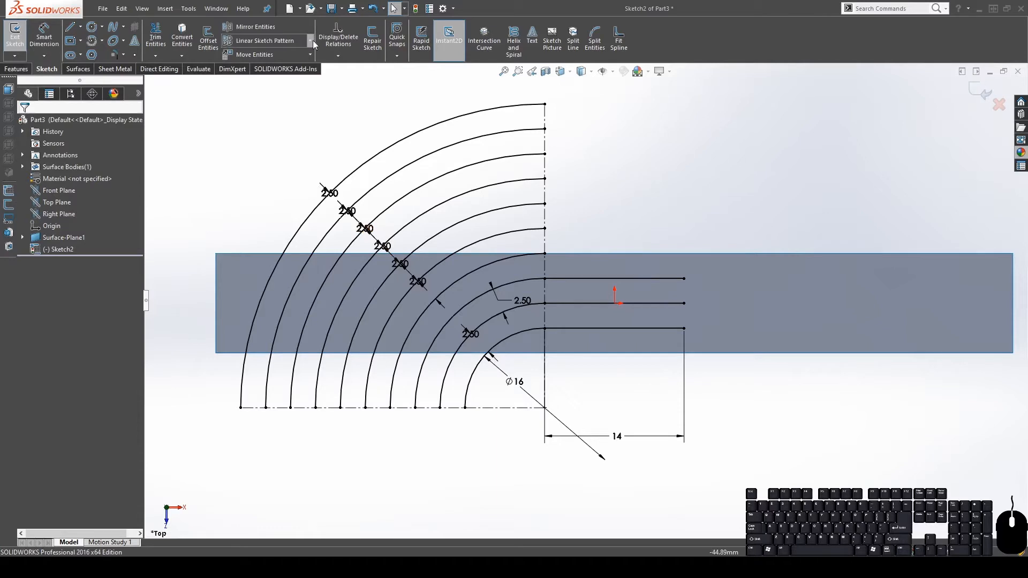
# Place a sketch point at the origin to serve as the pattern centre
pyautogui.click(295, 70)
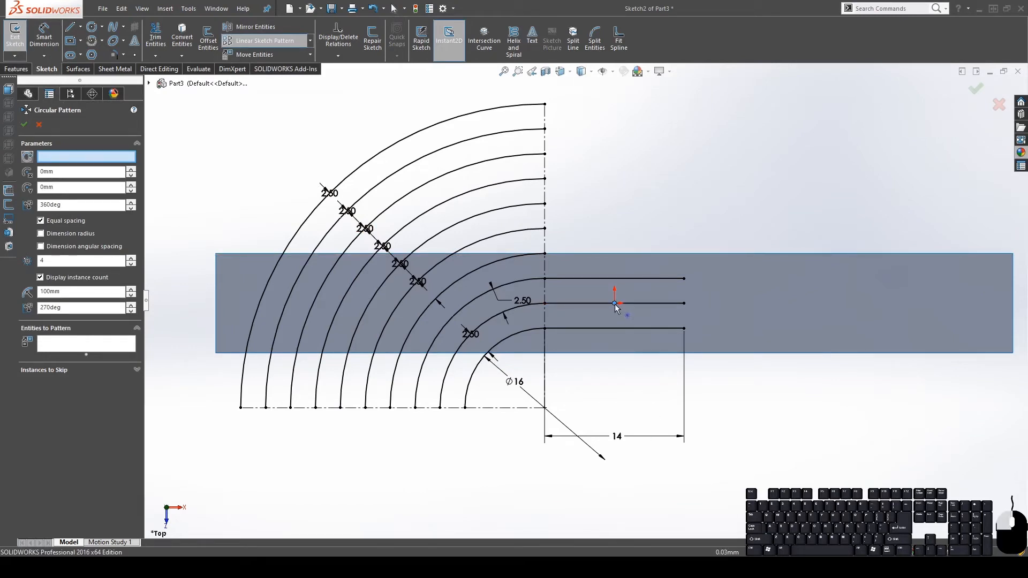
pyautogui.click(38, 124)
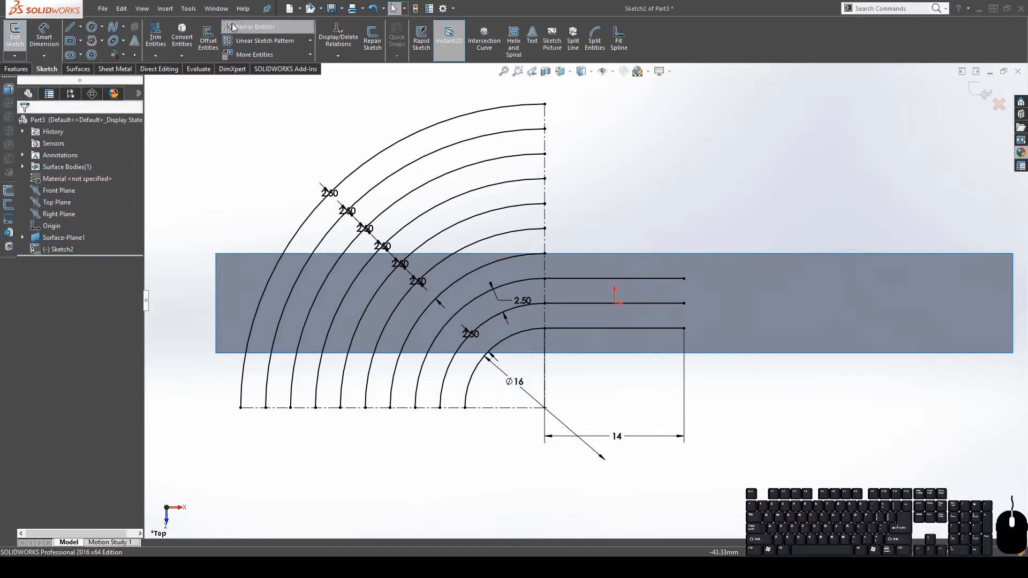
pyautogui.click(134, 55)
pyautogui.click(615, 304)
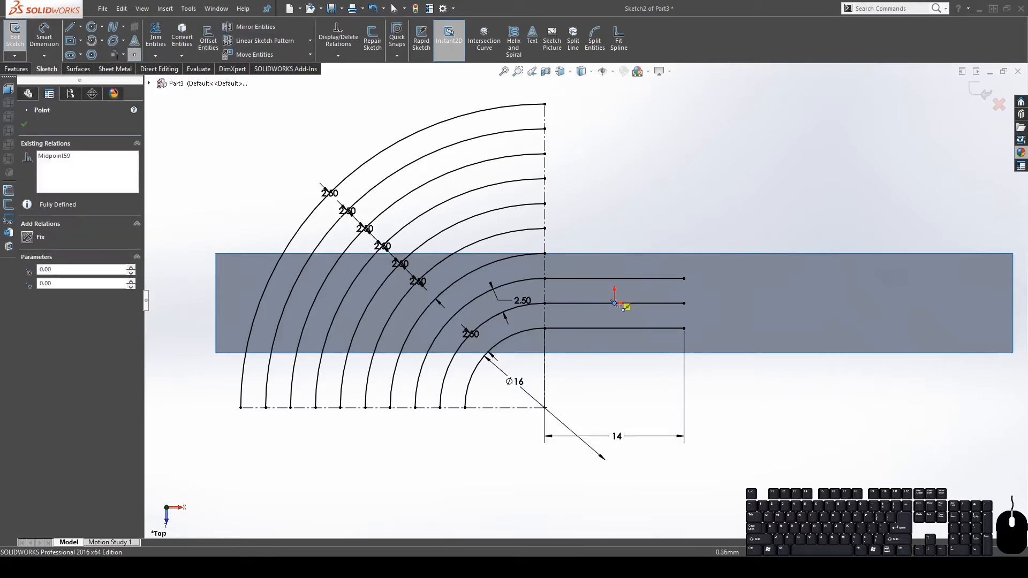
pyautogui.press('Escape')
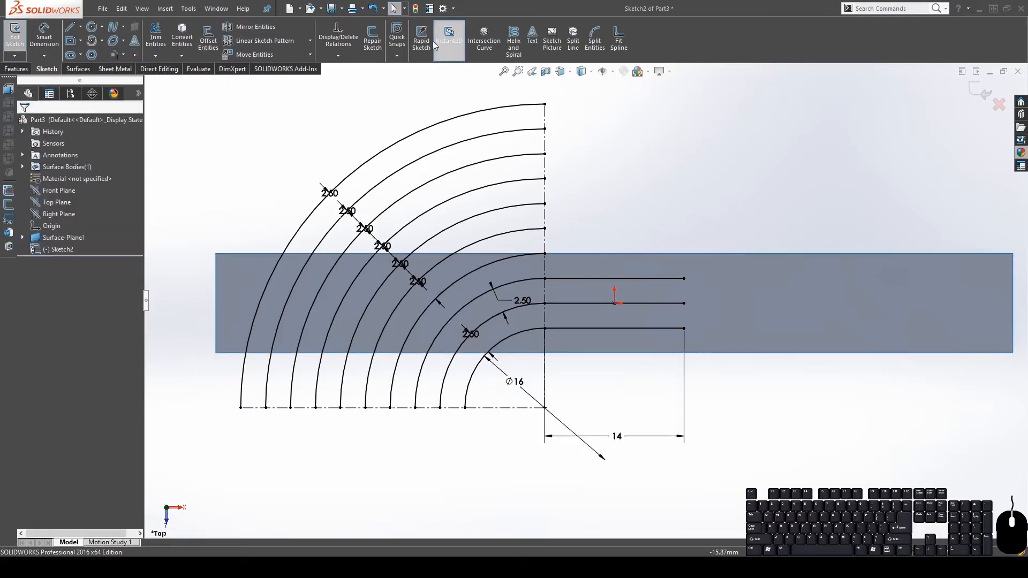
# Start a circular sketch pattern centred on the origin point, removing that point from the entities list
pyautogui.click(309, 41)
pyautogui.click(300, 53)
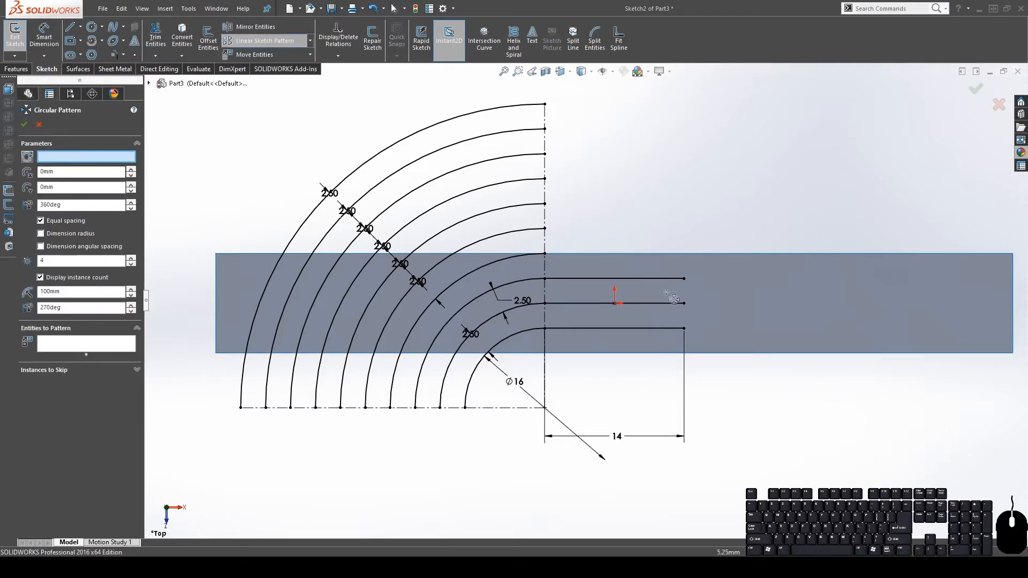
pyautogui.click(615, 303)
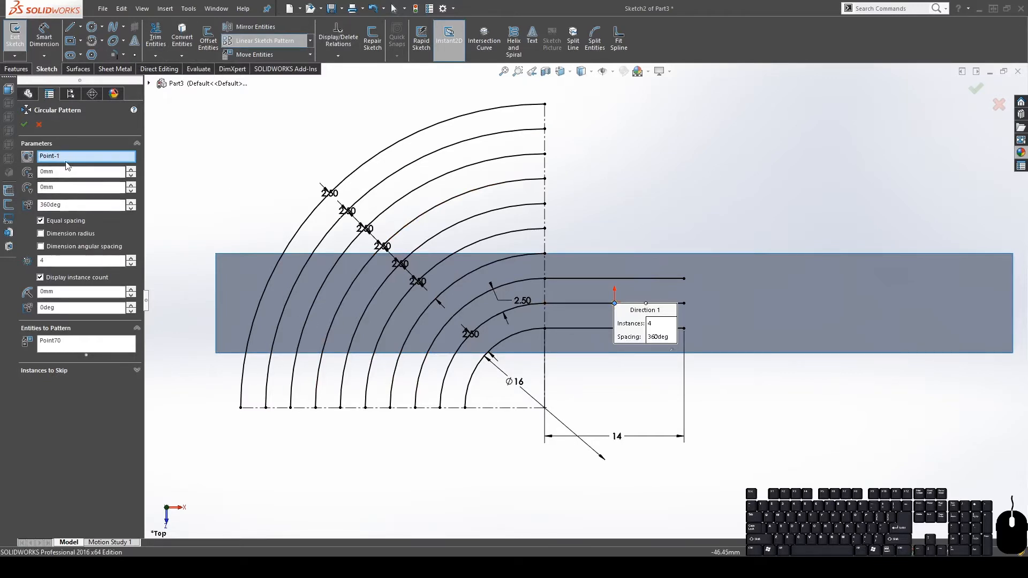
pyautogui.click(57, 339)
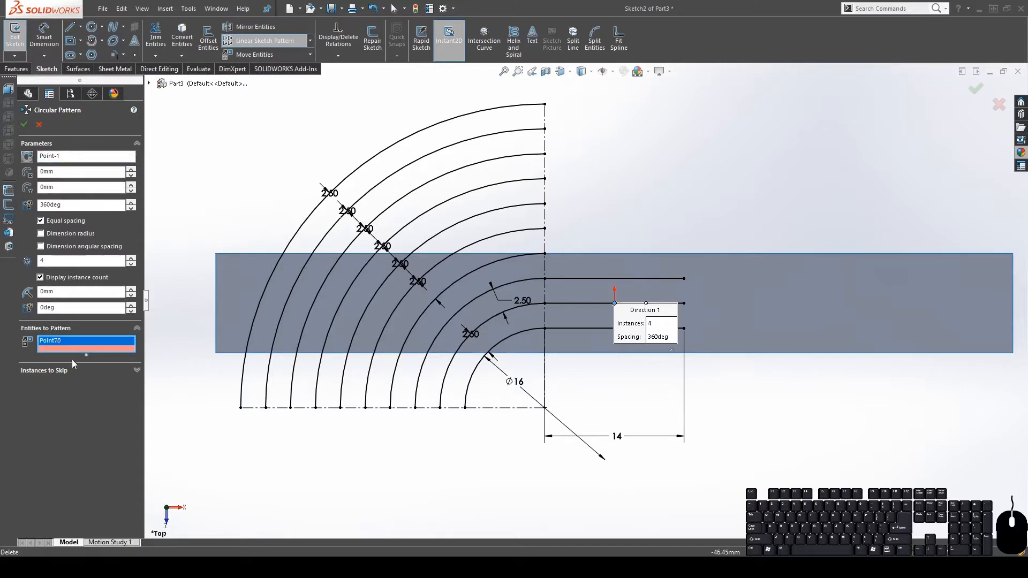
pyautogui.press('Delete')
# Pattern all ten arcs with 2 instances and confirm
pyautogui.click(287, 287)
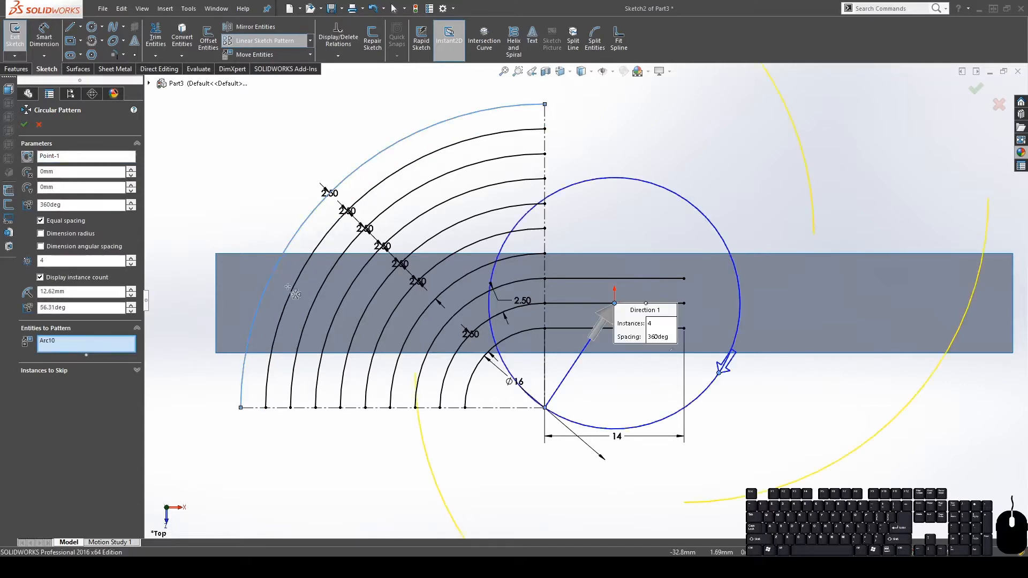
pyautogui.click(291, 287)
pyautogui.click(310, 306)
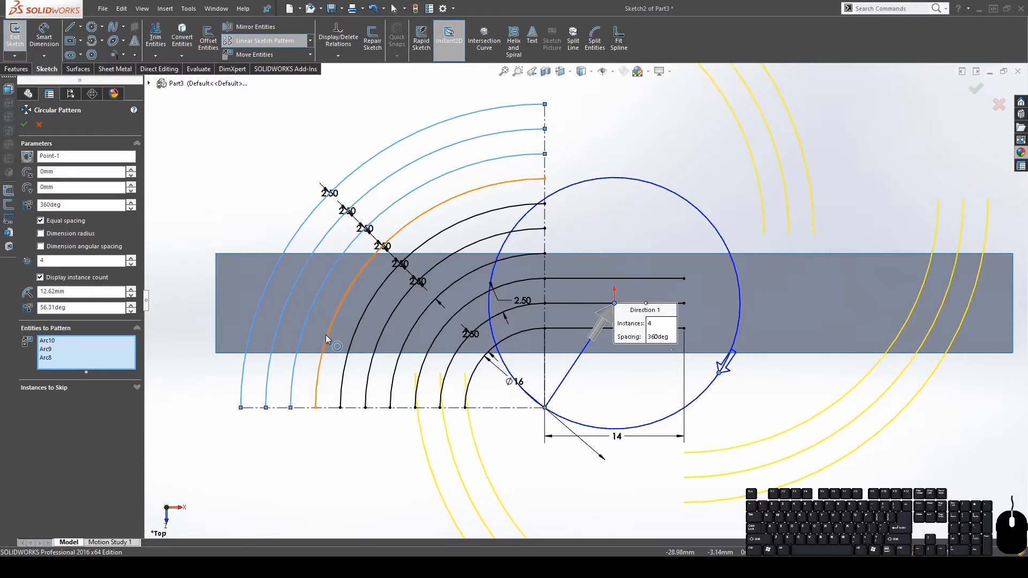
pyautogui.click(325, 335)
pyautogui.click(352, 339)
pyautogui.click(376, 352)
pyautogui.click(400, 365)
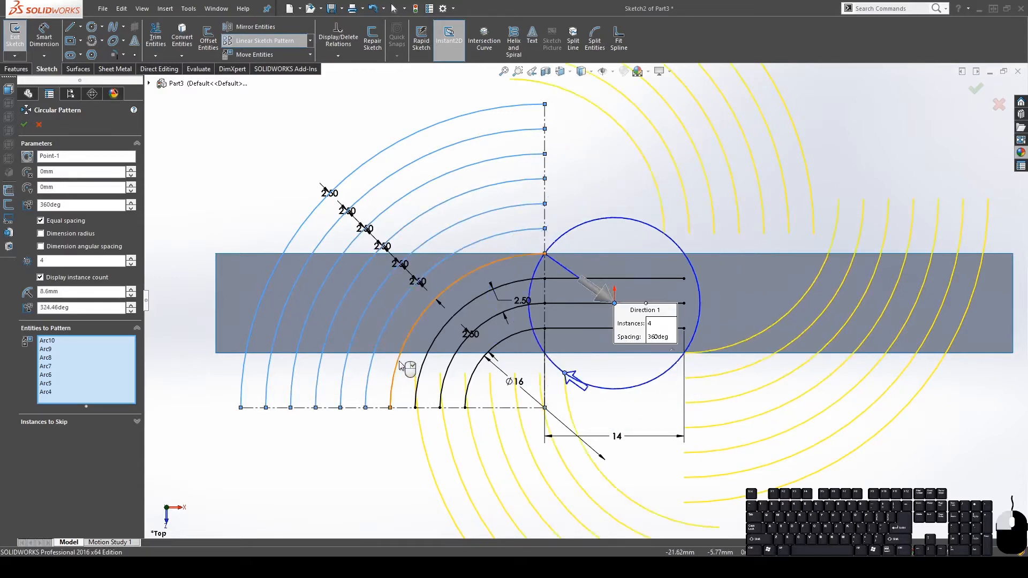
pyautogui.click(420, 371)
pyautogui.click(446, 376)
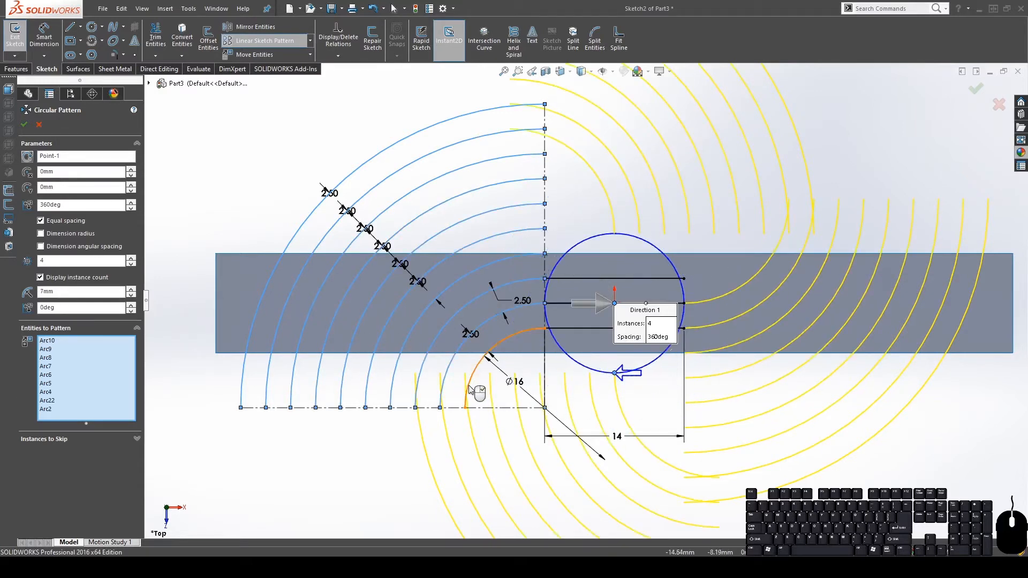
pyautogui.click(471, 389)
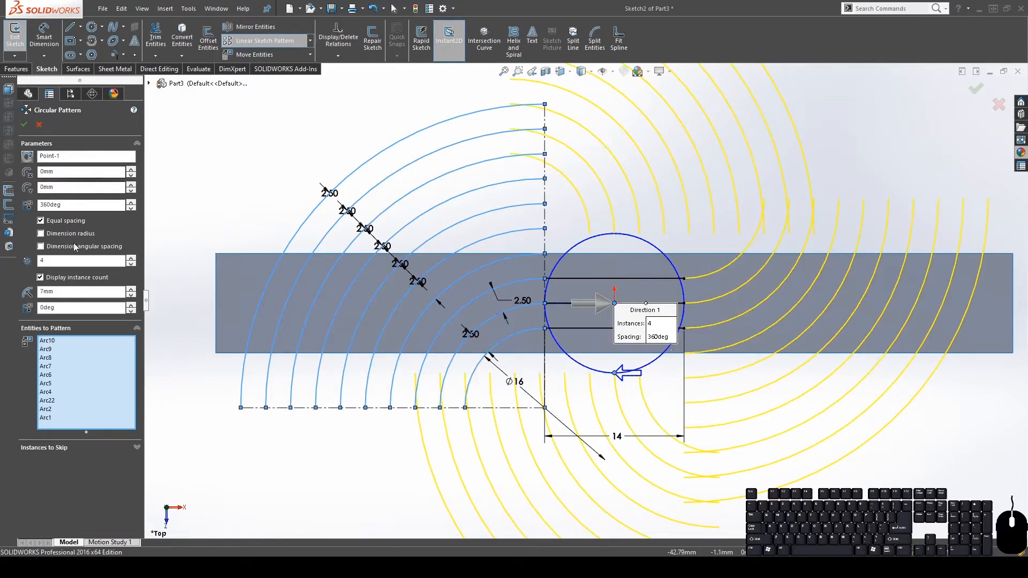
pyautogui.click(131, 264)
pyautogui.click(131, 264)
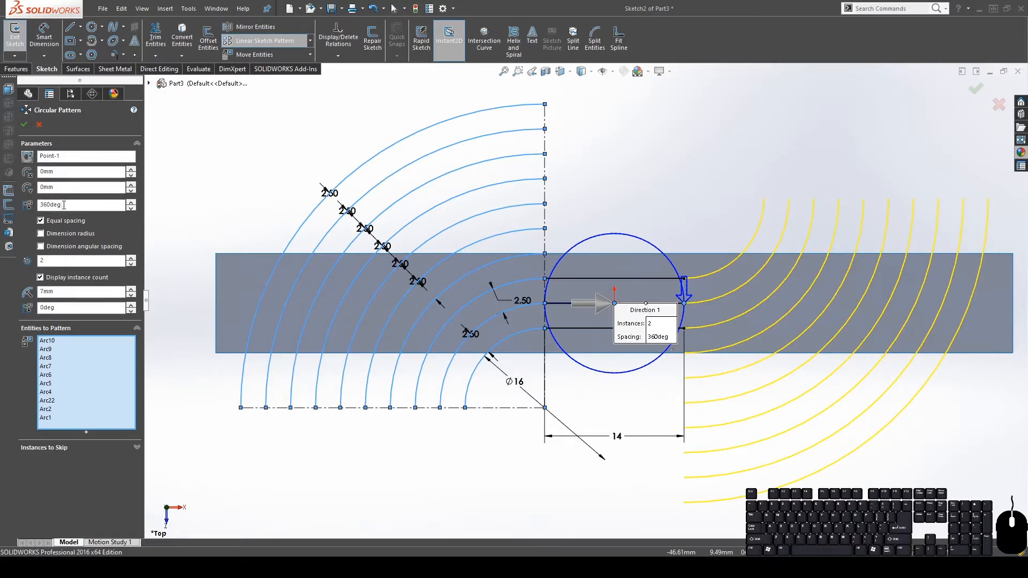
pyautogui.click(26, 125)
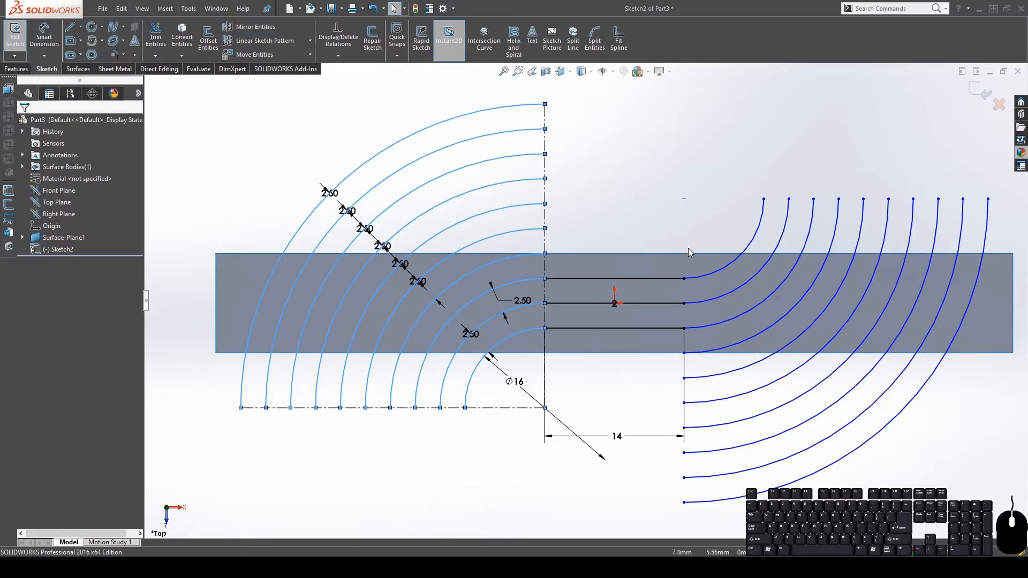
# Close Sketch2 with its patterned S-curve arcs and select Right Plane in the FeatureManager tree
pyautogui.press('f')
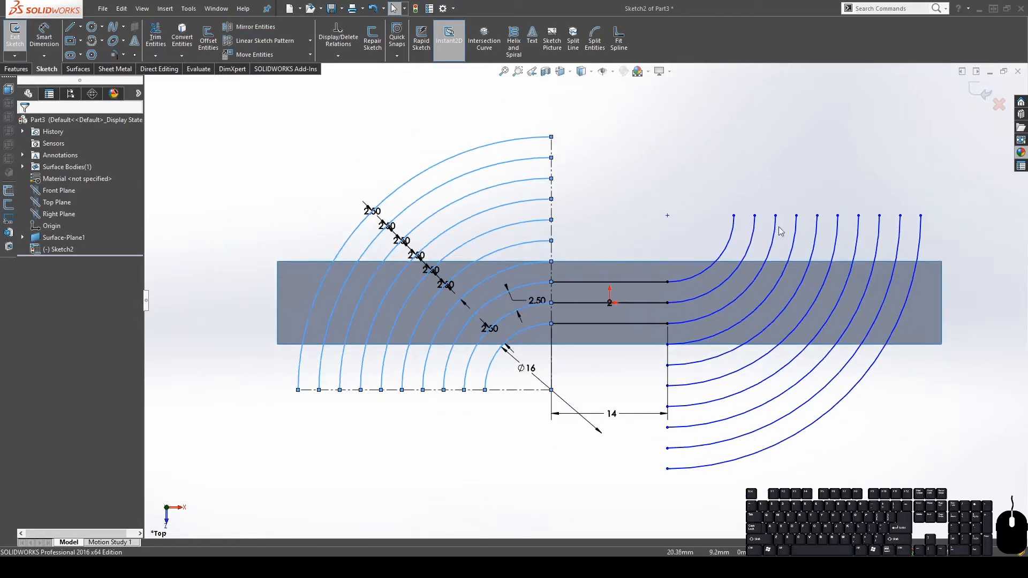
pyautogui.click(983, 92)
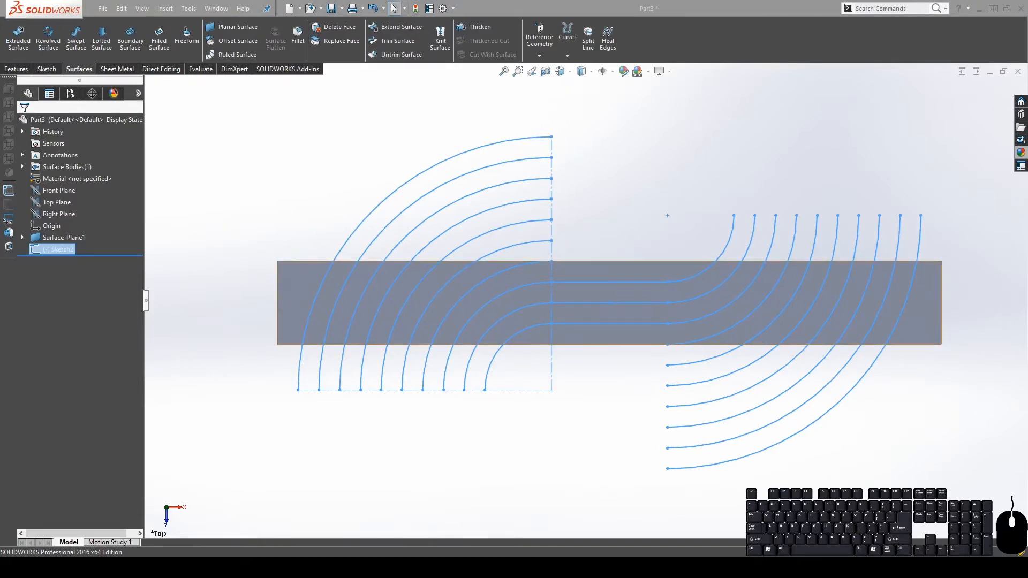
pyautogui.moveTo(556, 267); pyautogui.dragTo(551, 235, button='middle')
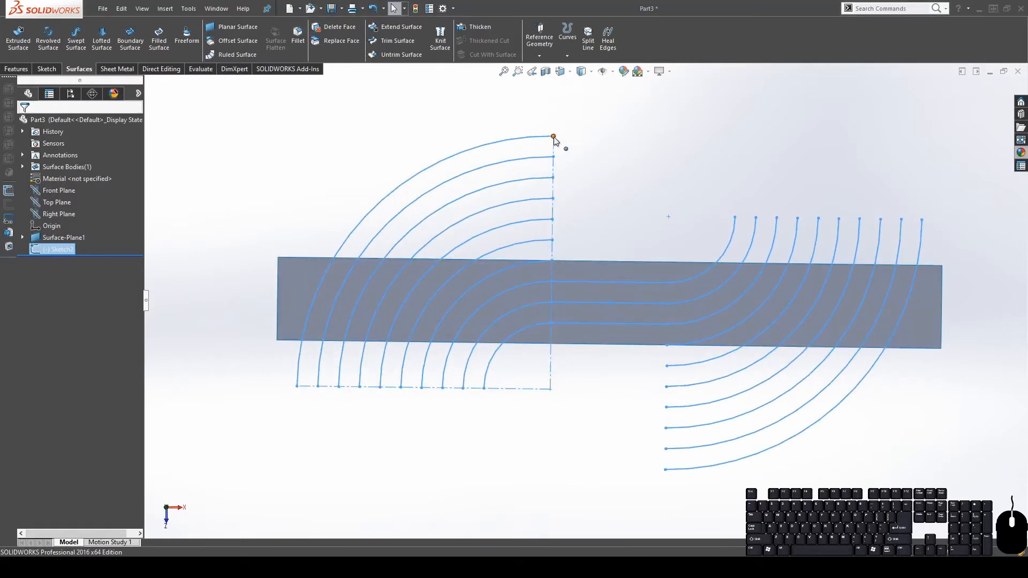
pyautogui.scroll(1, 570, 312)
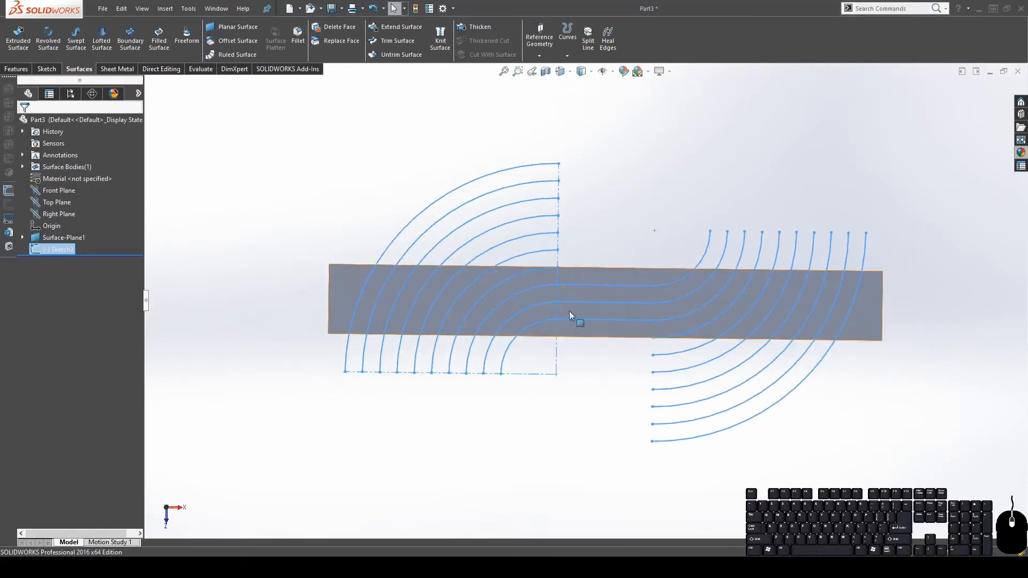
pyautogui.click(54, 214)
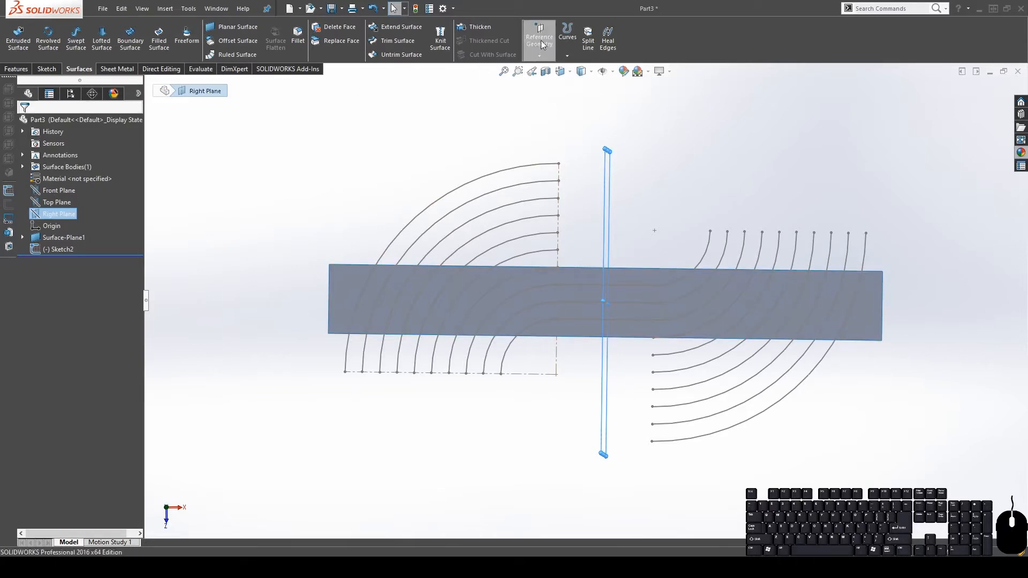
# Create Plane1 parallel to Right Plane, passing through the centreline's end point
pyautogui.click(540, 38)
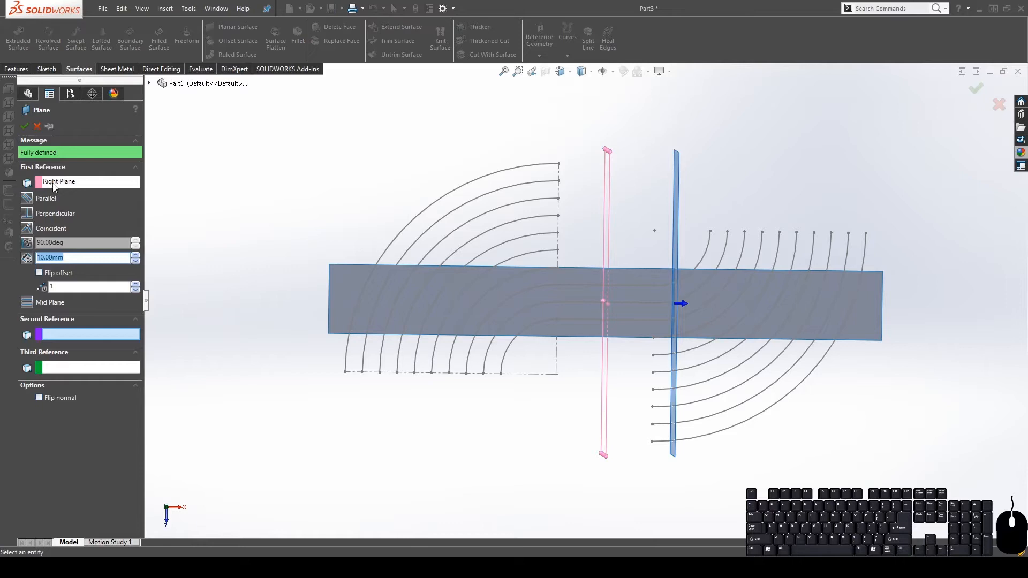
pyautogui.click(61, 335)
pyautogui.click(556, 374)
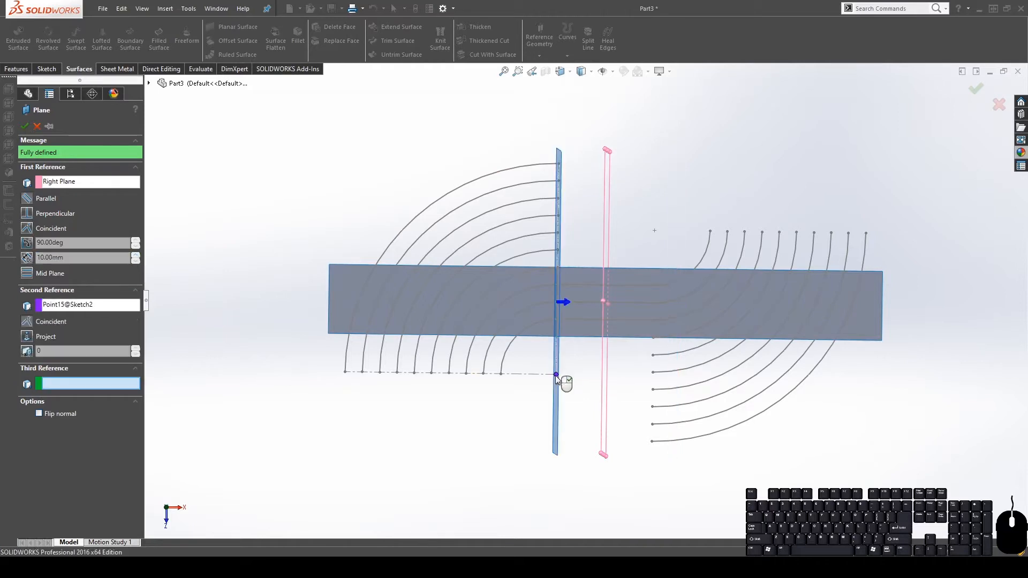
pyautogui.moveTo(658, 298)
pyautogui.mouseDown(button='middle')
pyautogui.moveTo(679, 161)
pyautogui.moveTo(653, 287)
pyautogui.mouseUp(button='middle')
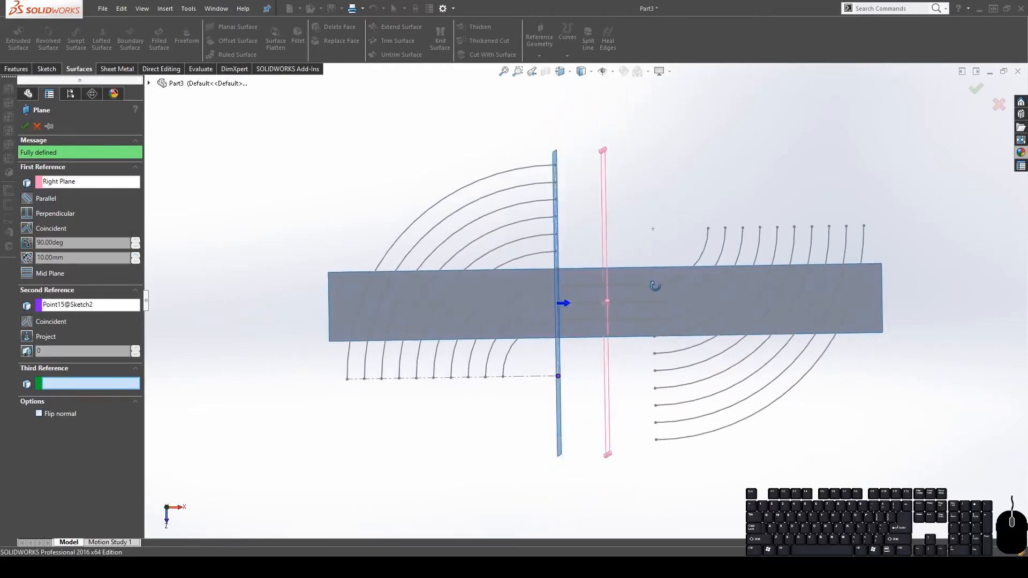
pyautogui.click(25, 127)
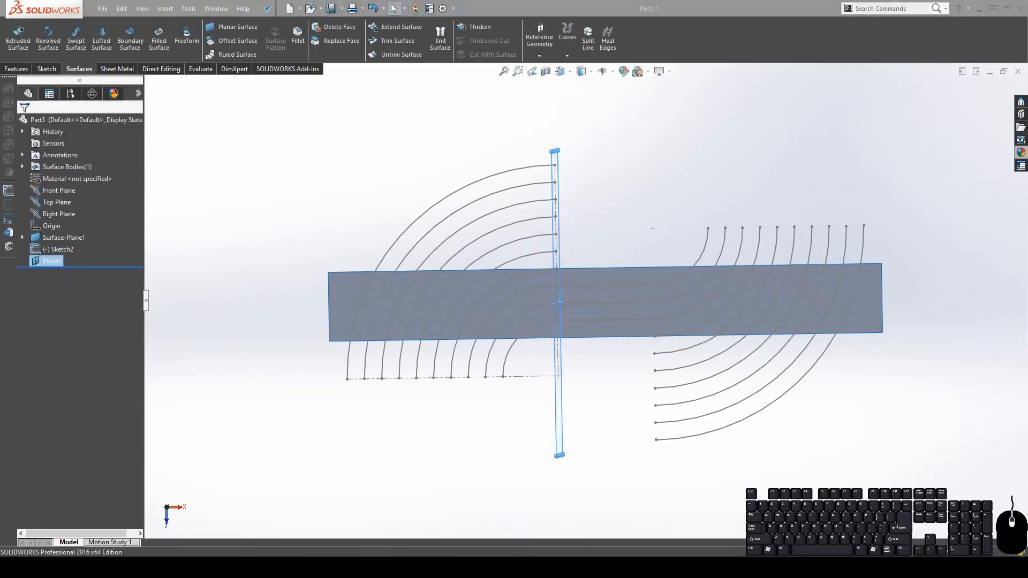
pyautogui.moveTo(643, 230)
pyautogui.mouseDown(button='middle')
pyautogui.moveTo(620, 142)
pyautogui.moveTo(583, 264)
pyautogui.moveTo(540, 244)
pyautogui.mouseUp(button='middle')
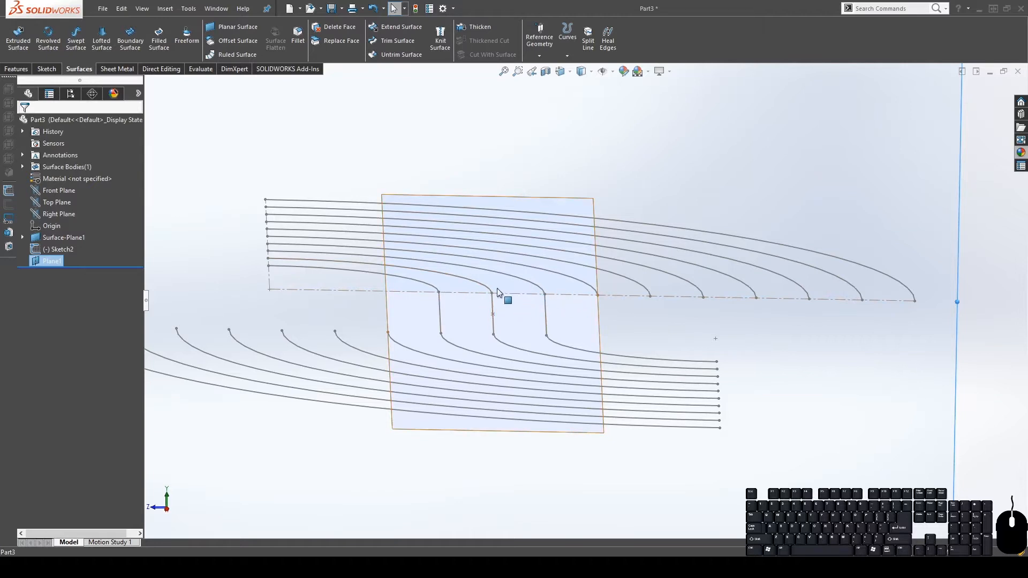
pyautogui.scroll(4, 583, 307)
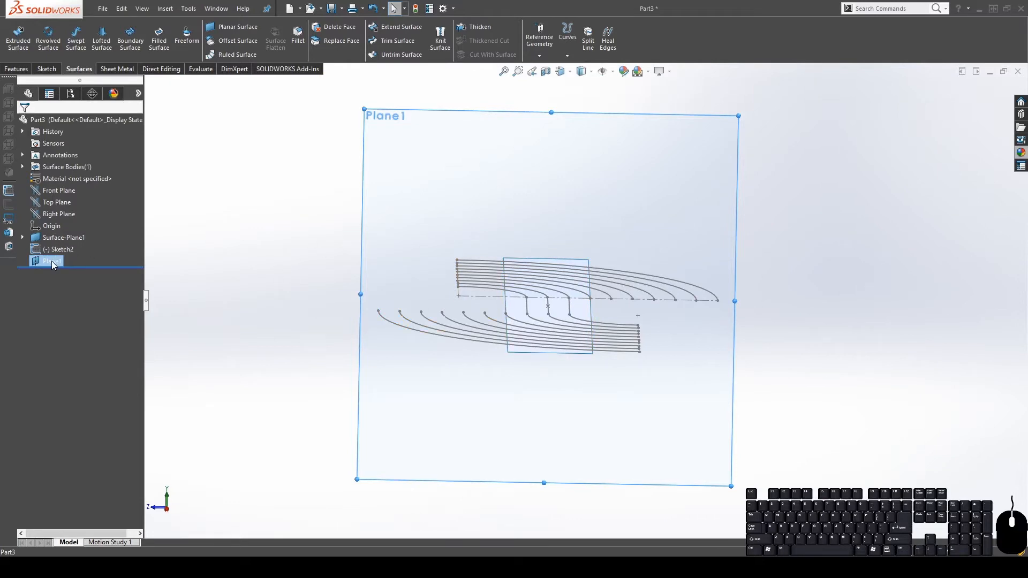
pyautogui.click(57, 244)
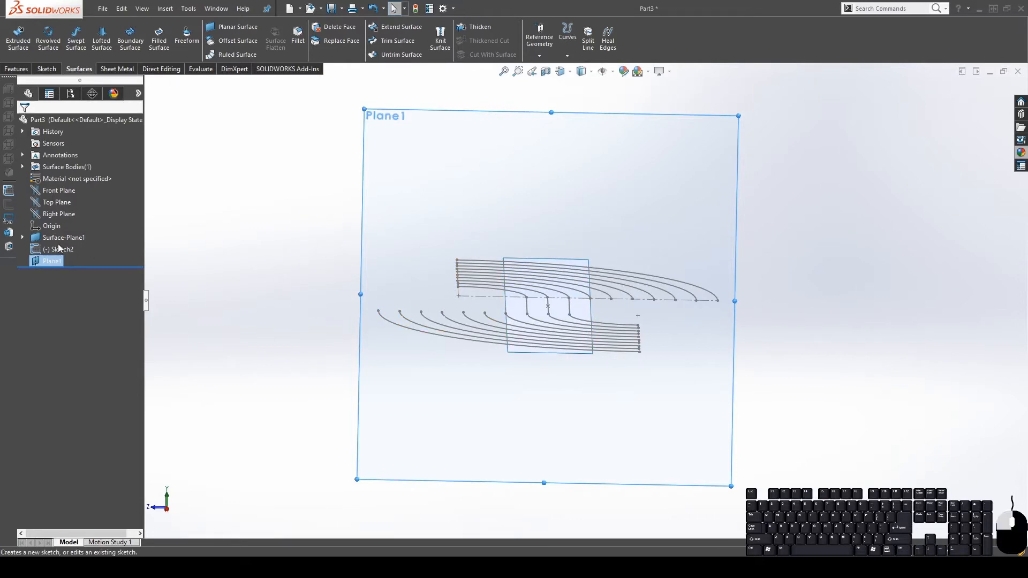
pyautogui.press('space')
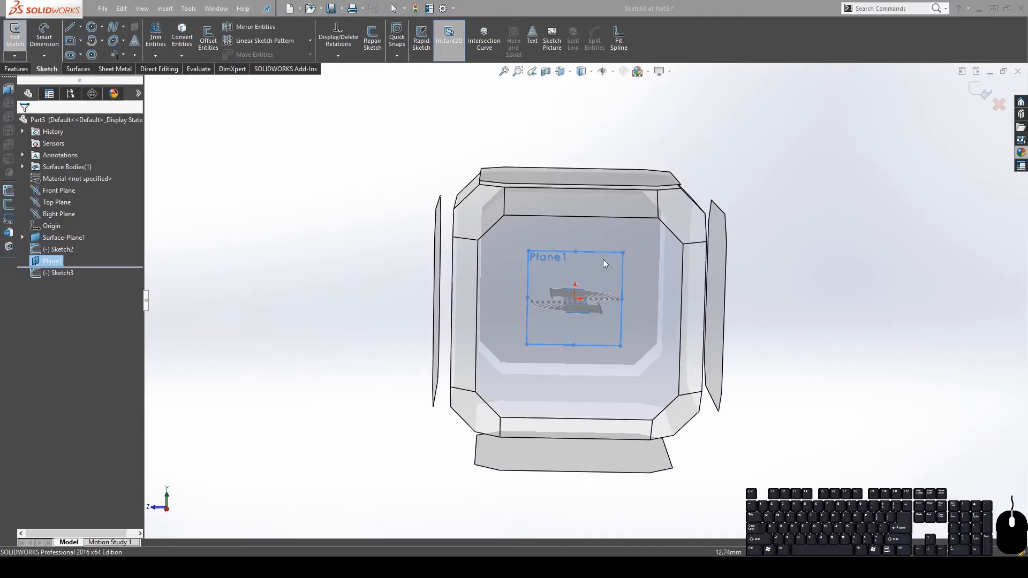
pyautogui.click(603, 259)
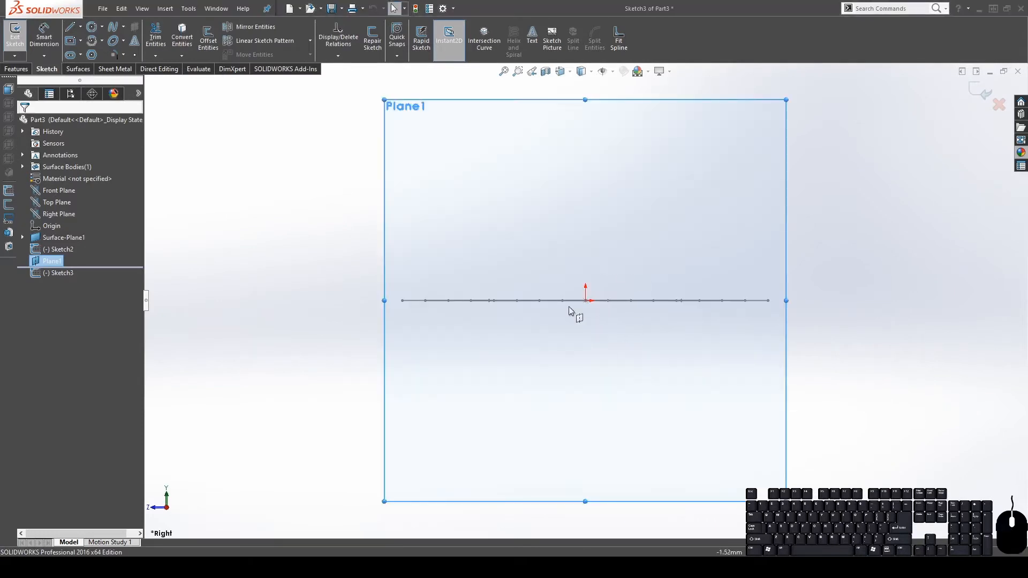
pyautogui.moveTo(592, 297); pyautogui.dragTo(593, 313, button='middle')
pyautogui.scroll(-5, 611, 313)
pyautogui.moveTo(551, 277)
pyautogui.mouseDown(button='middle')
pyautogui.moveTo(542, 271)
pyautogui.moveTo(558, 272)
pyautogui.mouseUp(button='middle')
pyautogui.press('space')
pyautogui.click(579, 283)
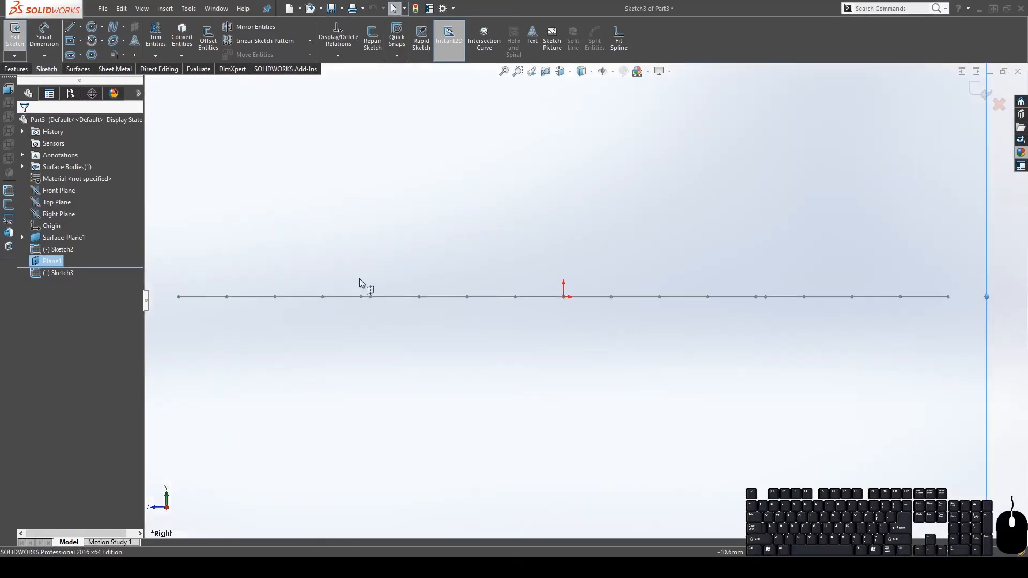
pyautogui.scroll(2, 658, 252)
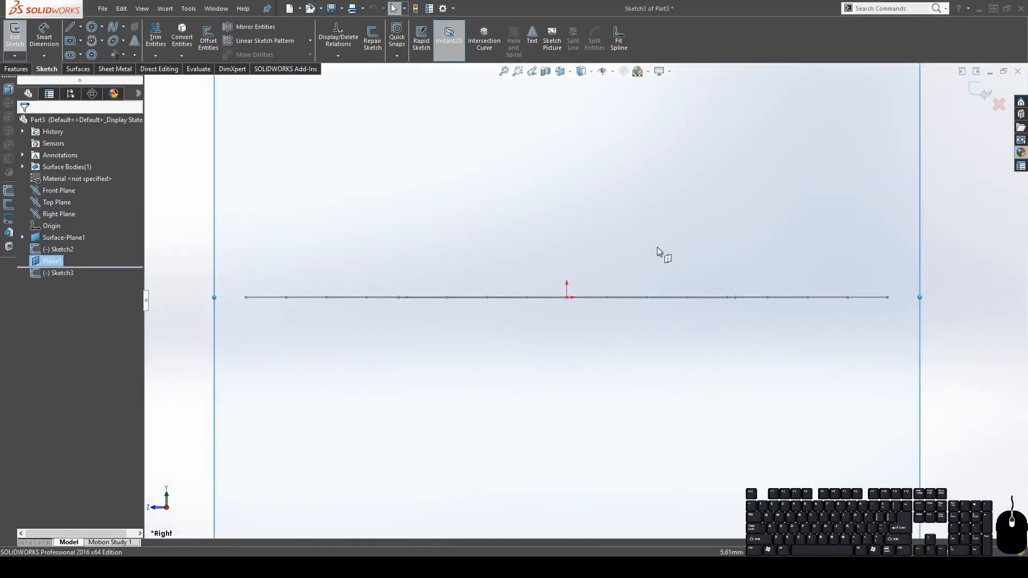
pyautogui.moveTo(658, 252); pyautogui.dragTo(574, 266, button='middle')
pyautogui.scroll(-5, 608, 283)
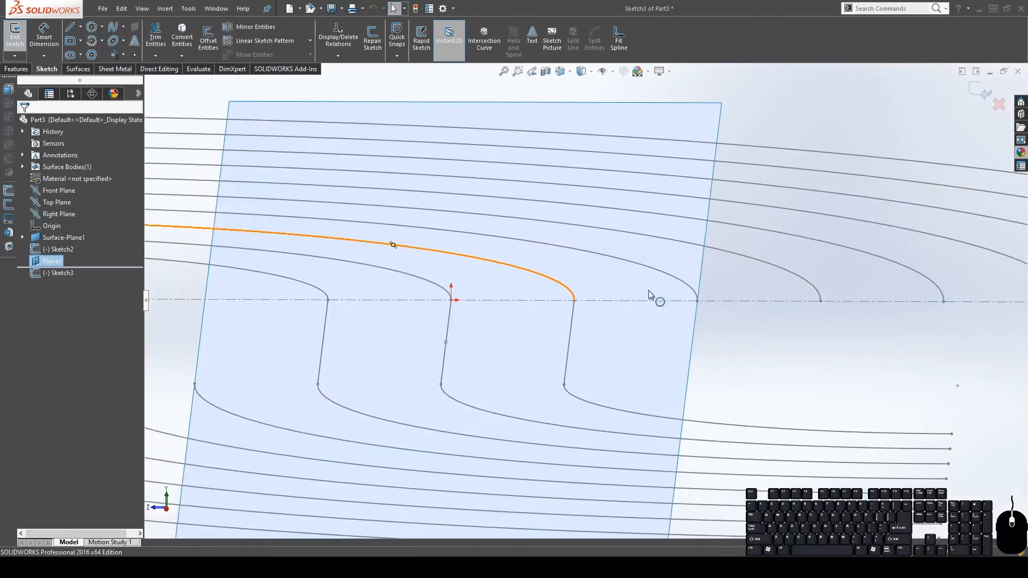
pyautogui.scroll(2, 615, 332)
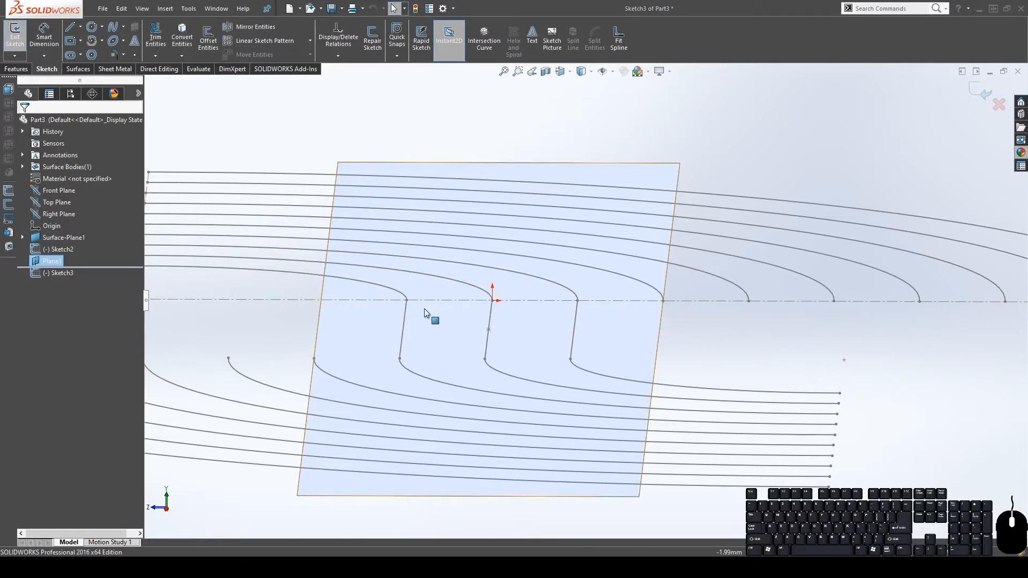
pyautogui.scroll(2, 594, 295)
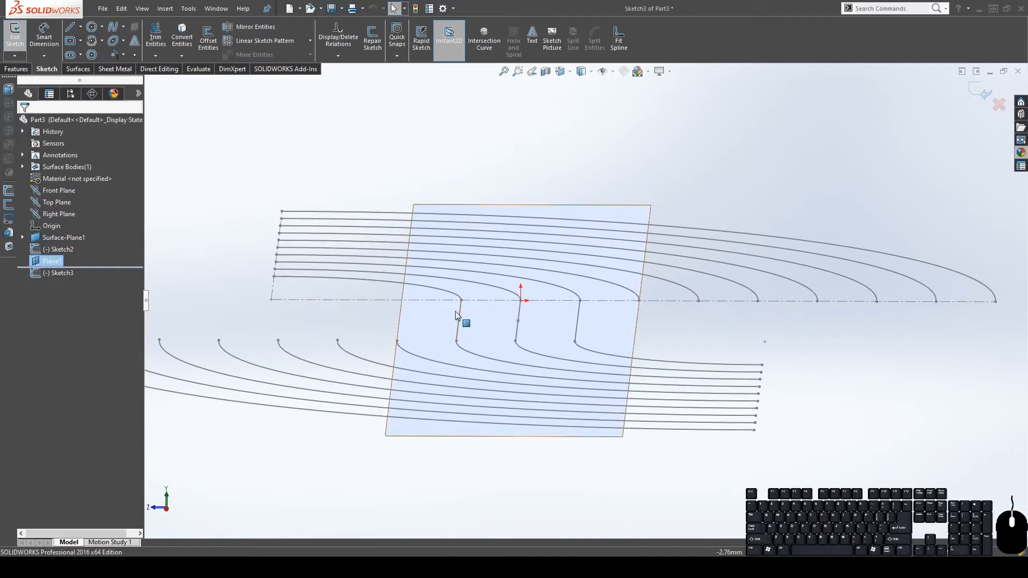
pyautogui.scroll(-2, 482, 306)
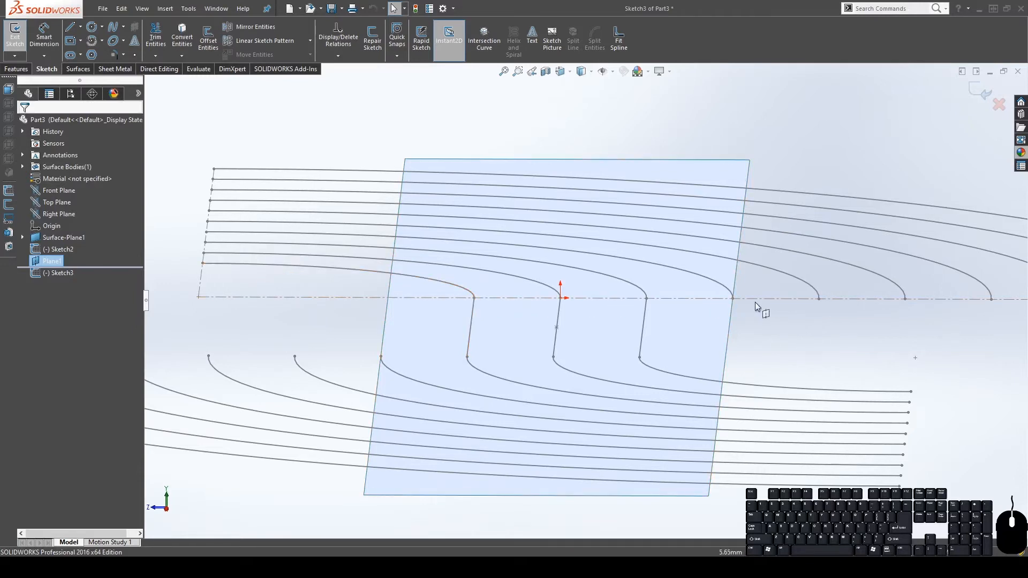
pyautogui.scroll(5, 834, 306)
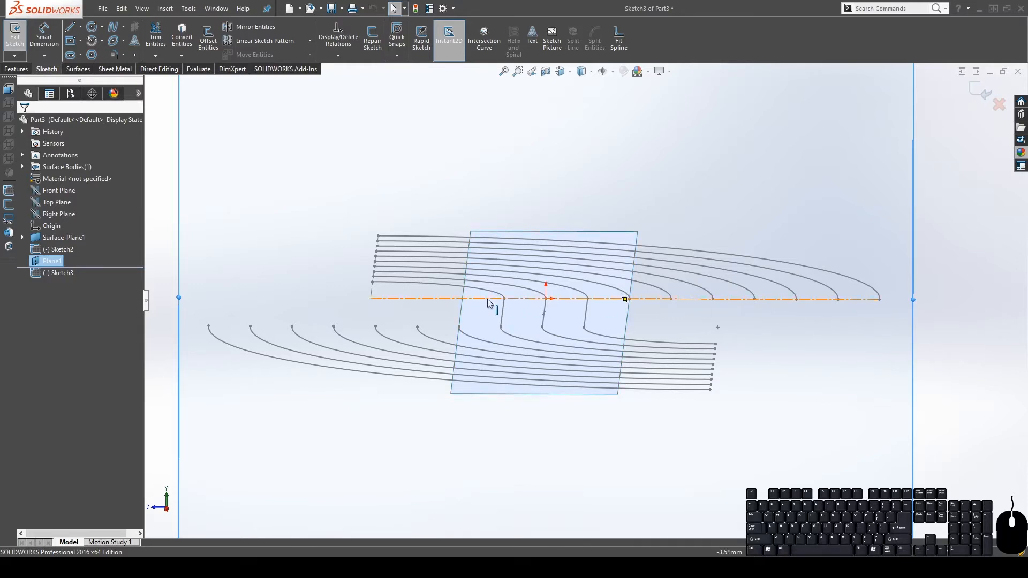
pyautogui.scroll(-4, 490, 296)
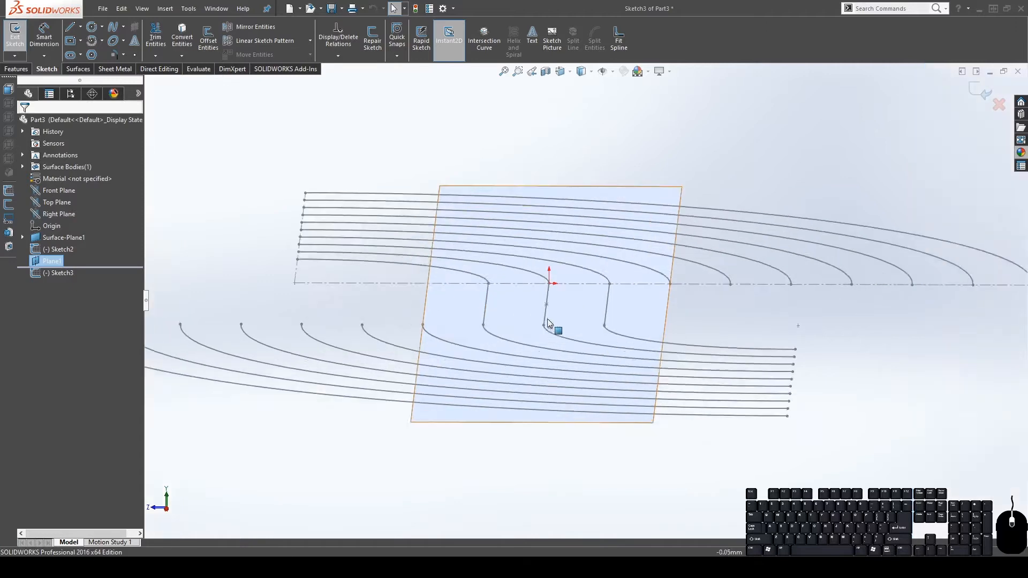
# Draw a circle on Plane1 and make it coincident with the first arc's end point
pyautogui.click(94, 26)
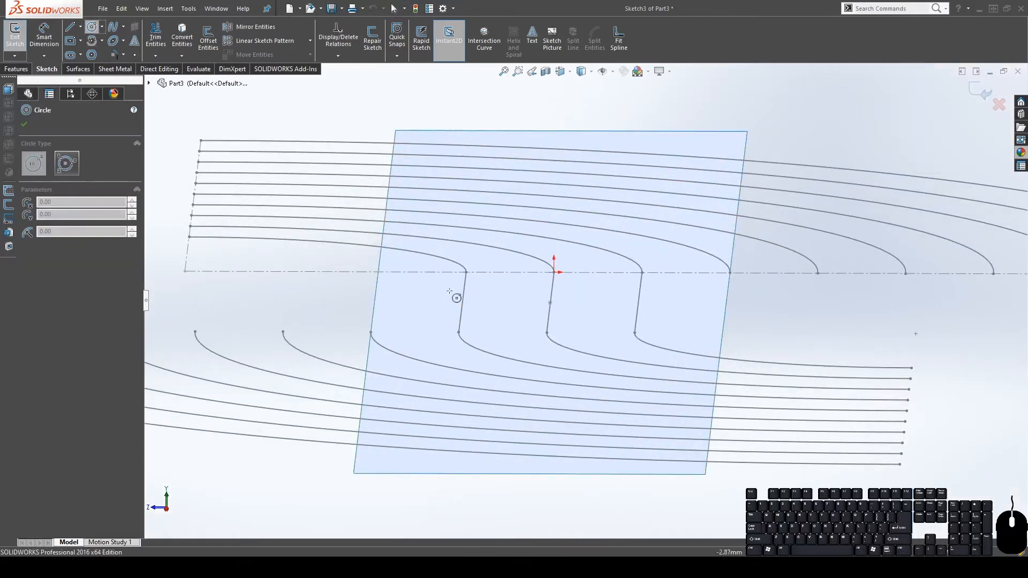
pyautogui.click(421, 242)
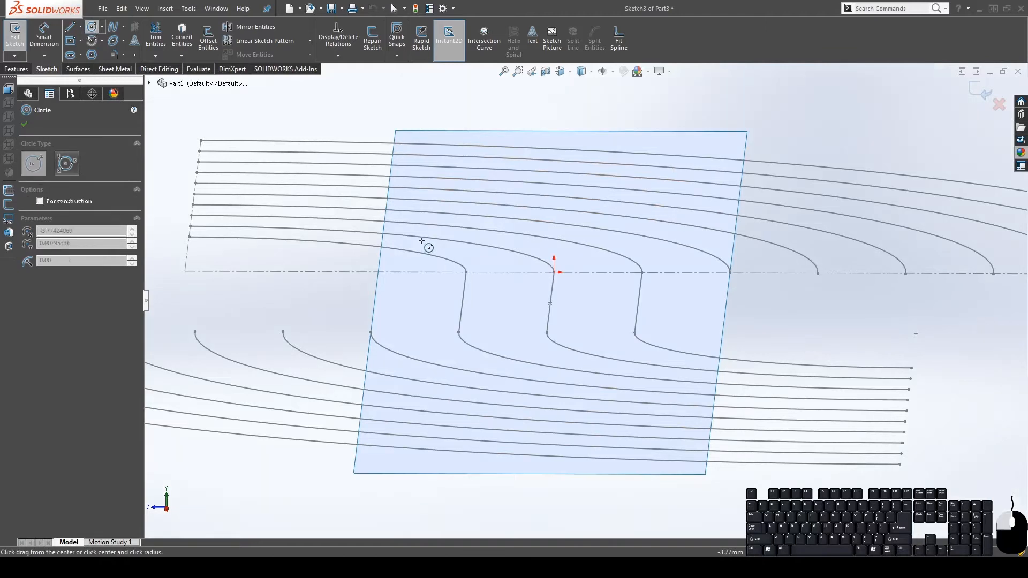
pyautogui.click(431, 295)
pyautogui.press('Escape')
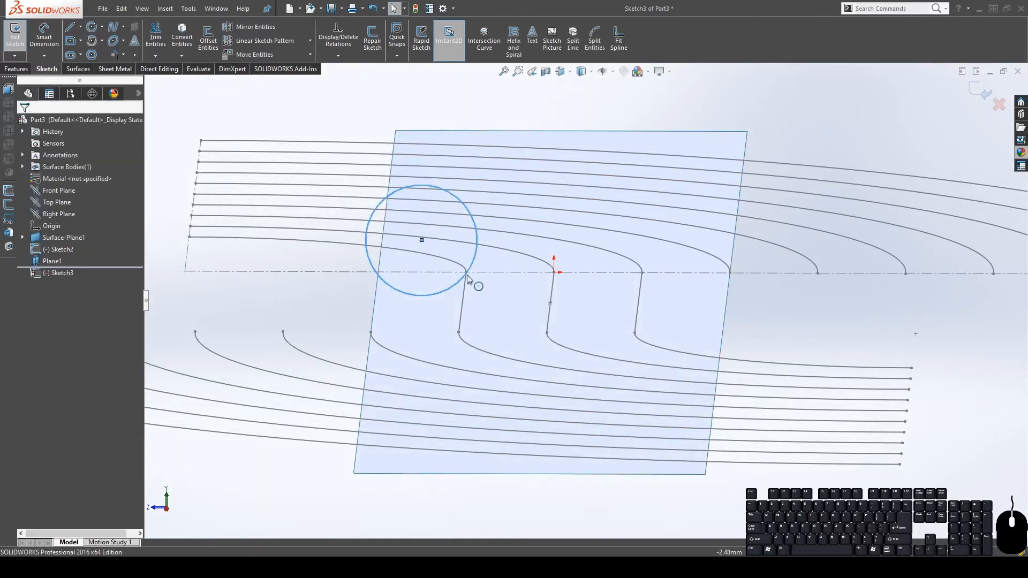
pyautogui.moveTo(464, 278); pyautogui.dragTo(443, 274)
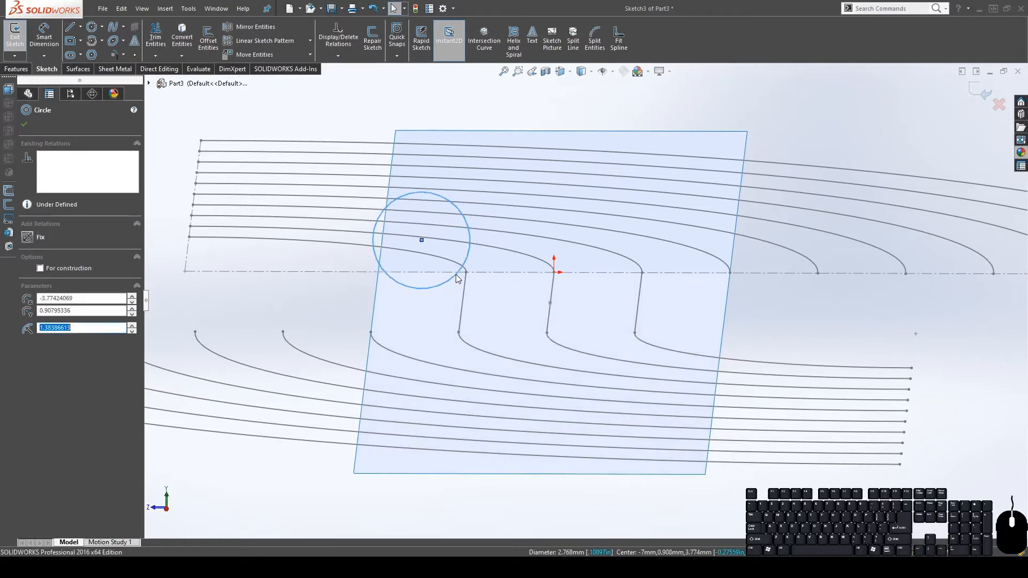
pyautogui.moveTo(468, 287); pyautogui.dragTo(470, 280, button='middle')
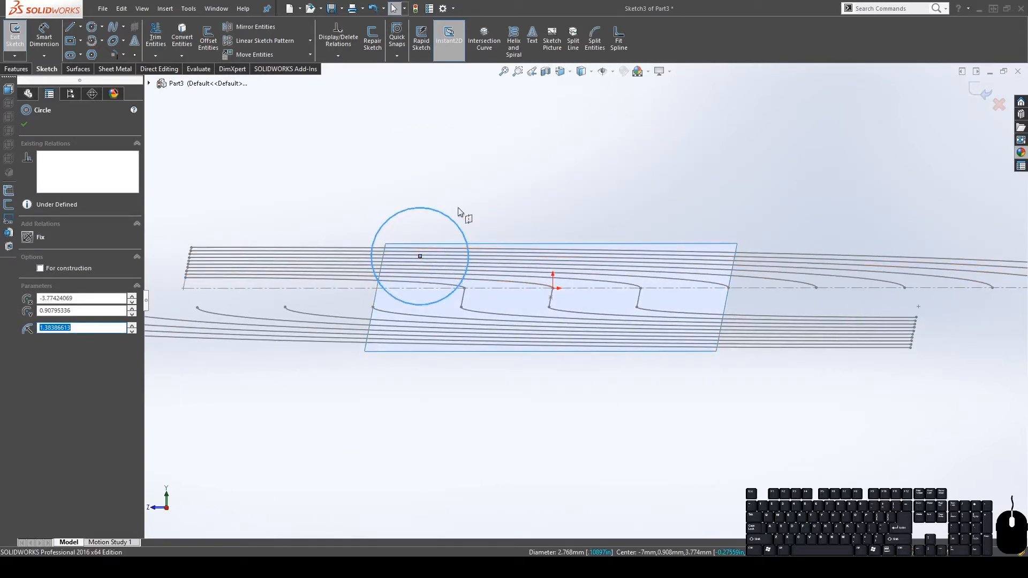
pyautogui.moveTo(475, 297); pyautogui.dragTo(477, 298, button='middle')
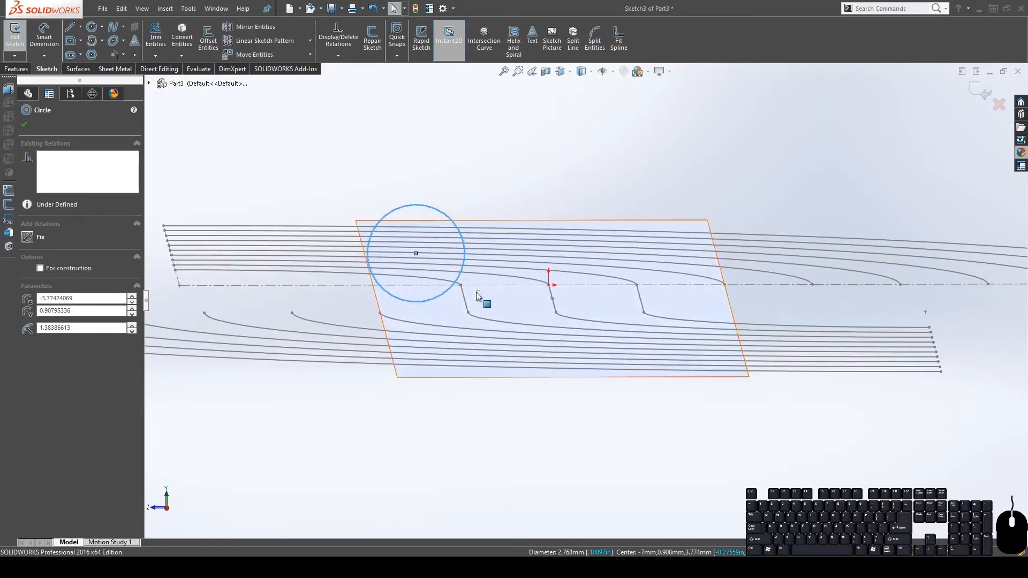
pyautogui.scroll(-5, 471, 293)
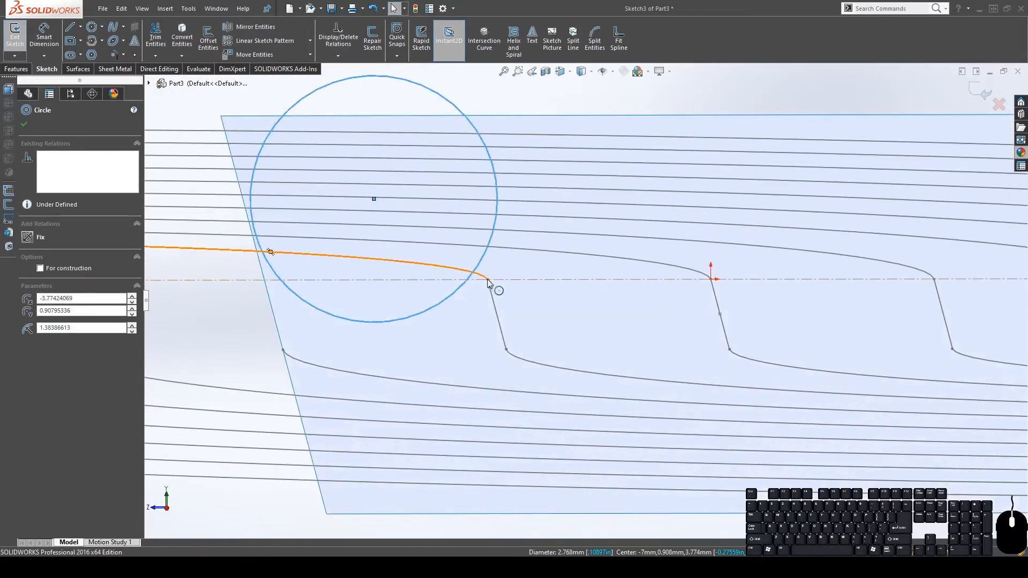
pyautogui.moveTo(491, 291)
pyautogui.mouseDown(button='middle')
pyautogui.moveTo(489, 316)
pyautogui.moveTo(491, 233)
pyautogui.mouseUp(button='middle')
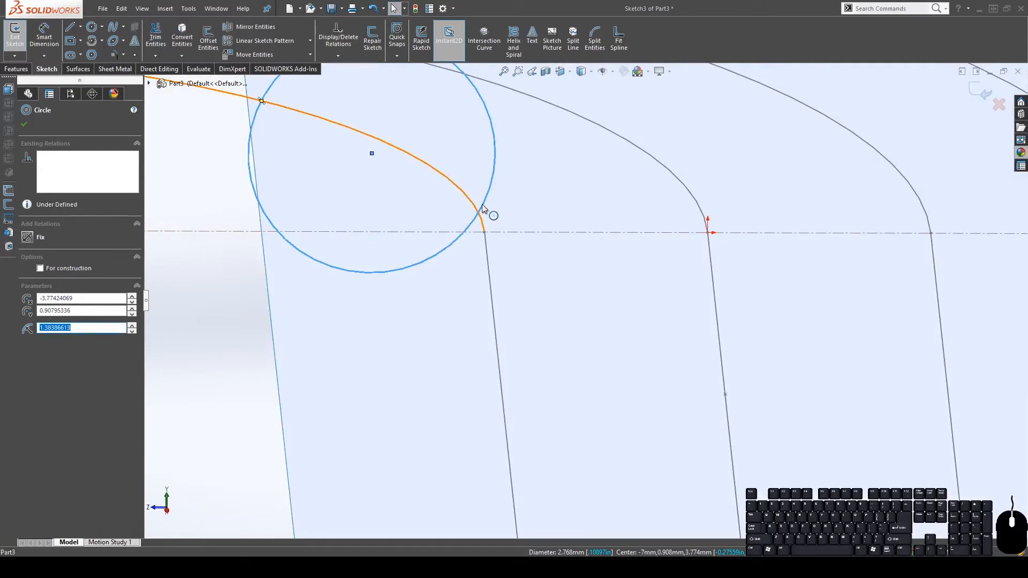
pyautogui.keyDown('ctrl'); pyautogui.click(484, 233); pyautogui.keyUp('ctrl')
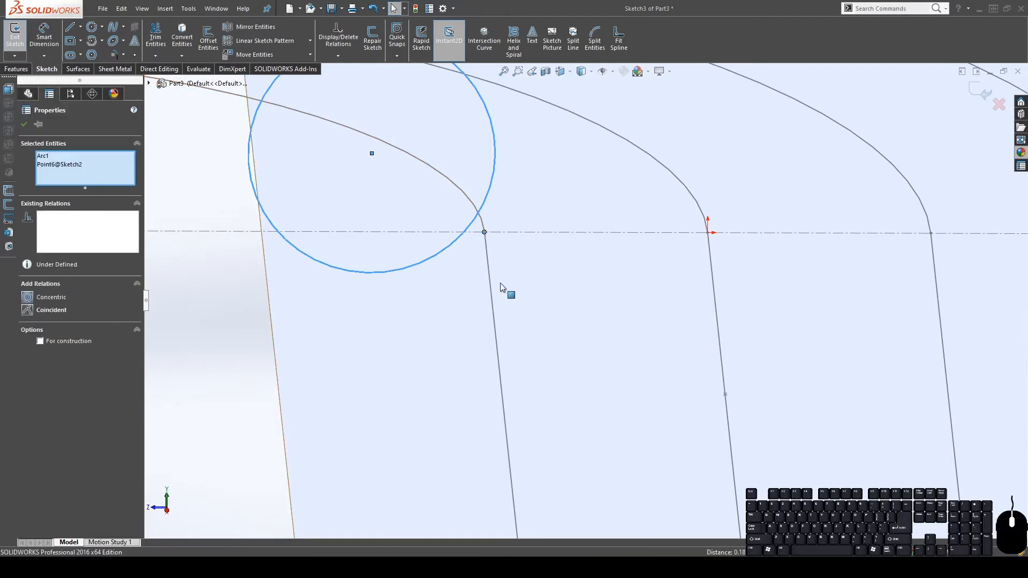
pyautogui.scroll(3, 501, 284)
pyautogui.scroll(-2, 580, 245)
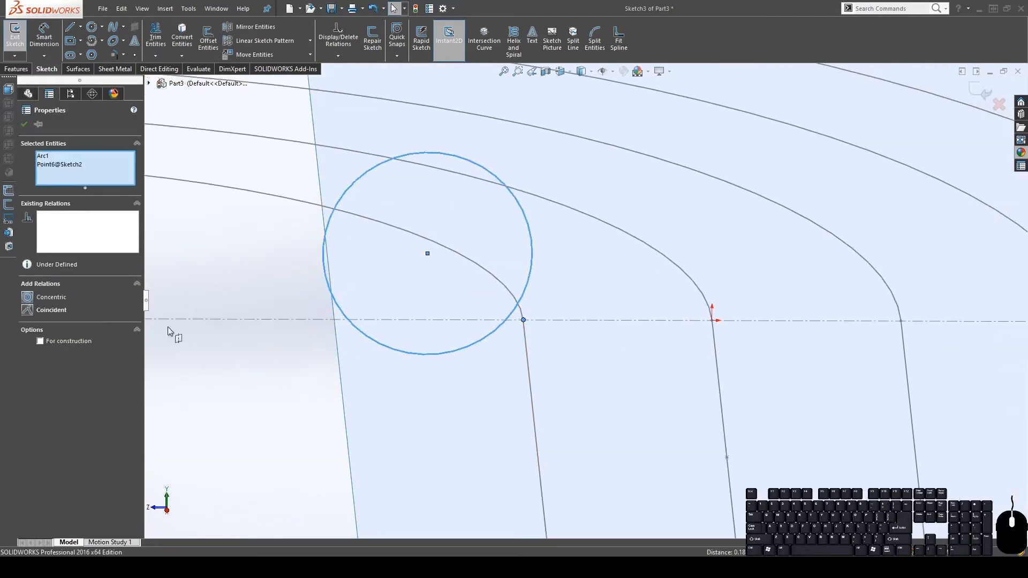
pyautogui.click(27, 311)
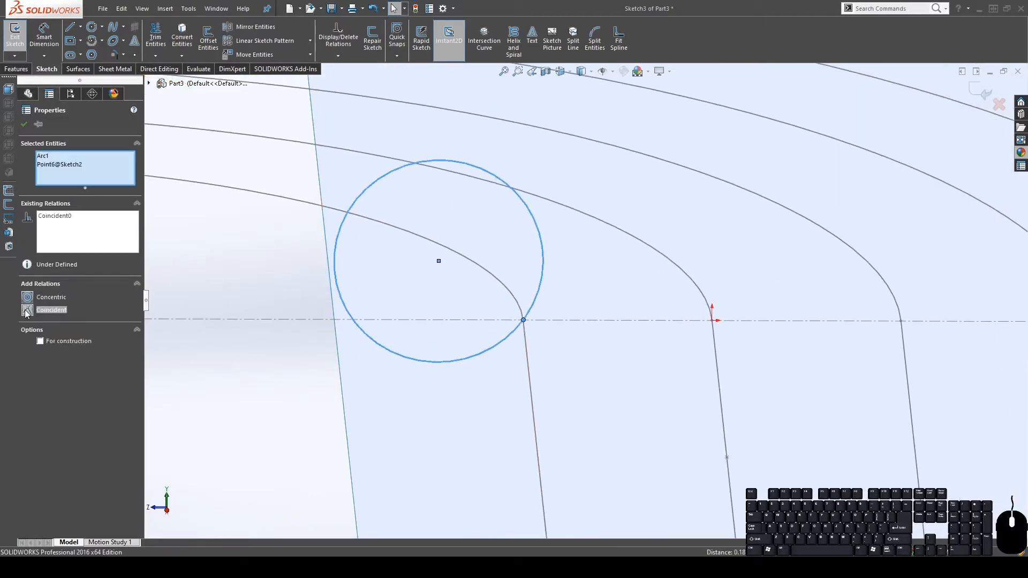
# Place a point on the circle and pierce it onto the flat surface's edge
pyautogui.click(134, 55)
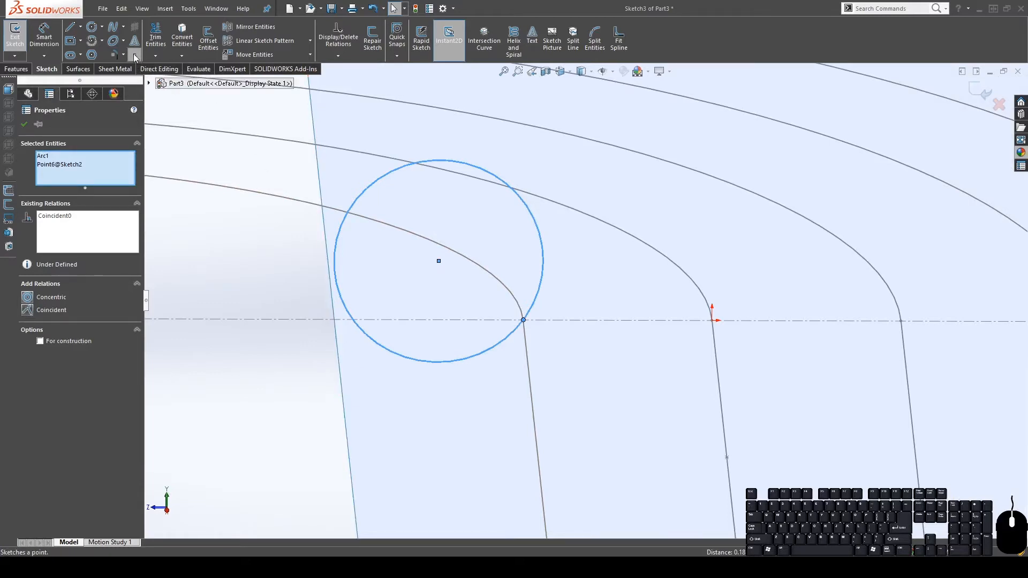
pyautogui.click(351, 318)
pyautogui.press('Escape')
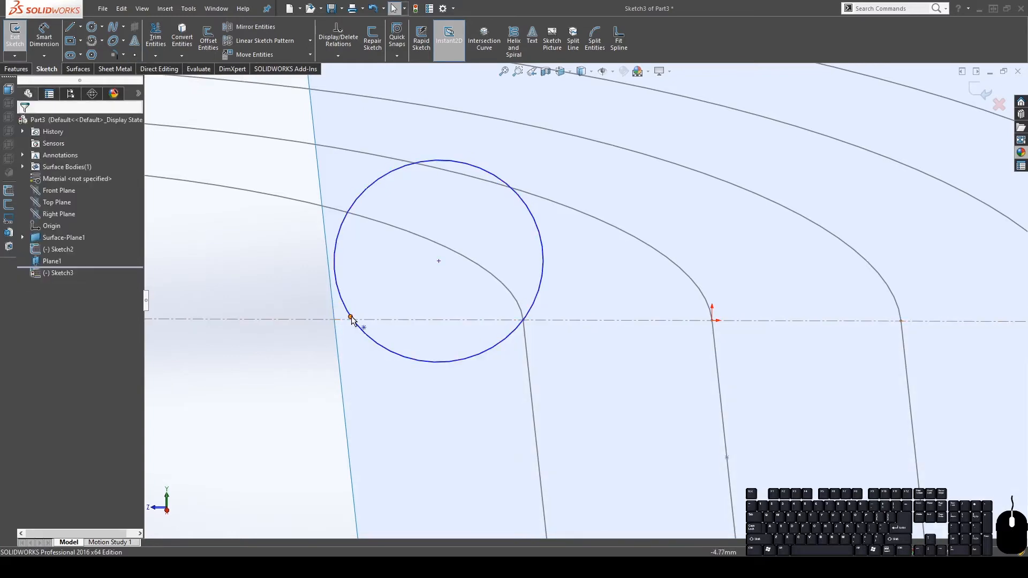
pyautogui.click(351, 318)
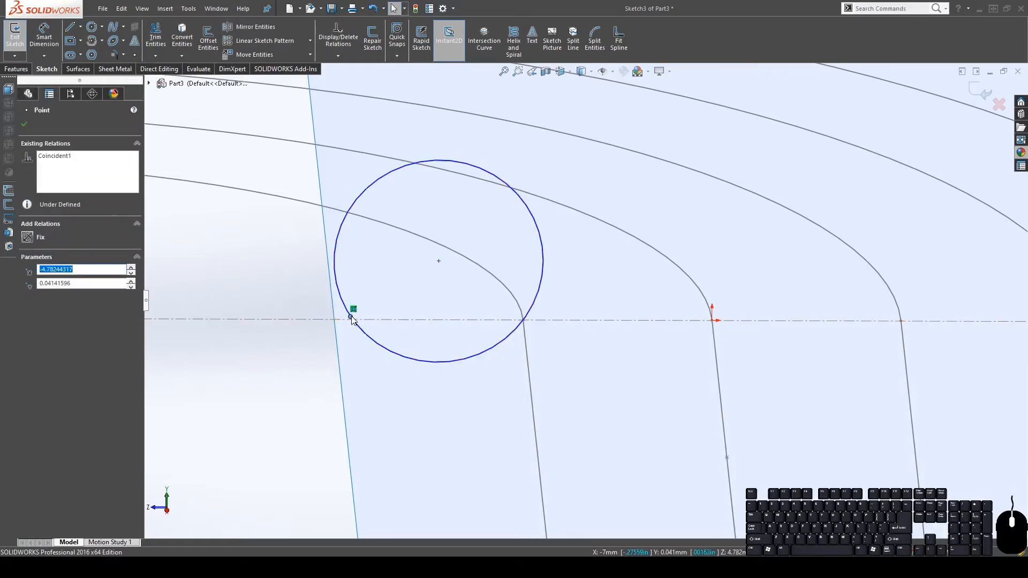
pyautogui.keyDown('ctrl'); pyautogui.click(339, 349); pyautogui.keyUp('ctrl')
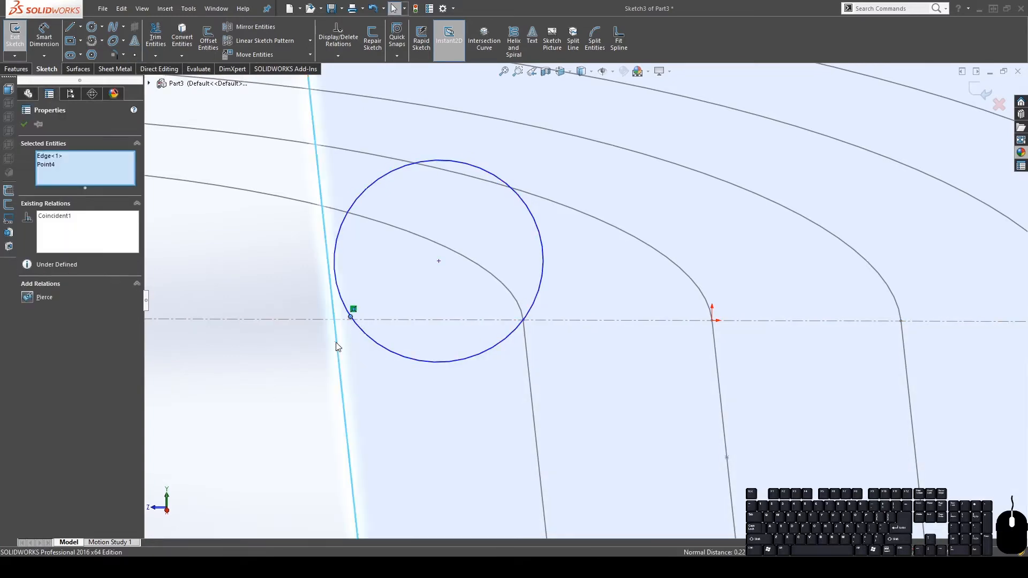
pyautogui.click(24, 299)
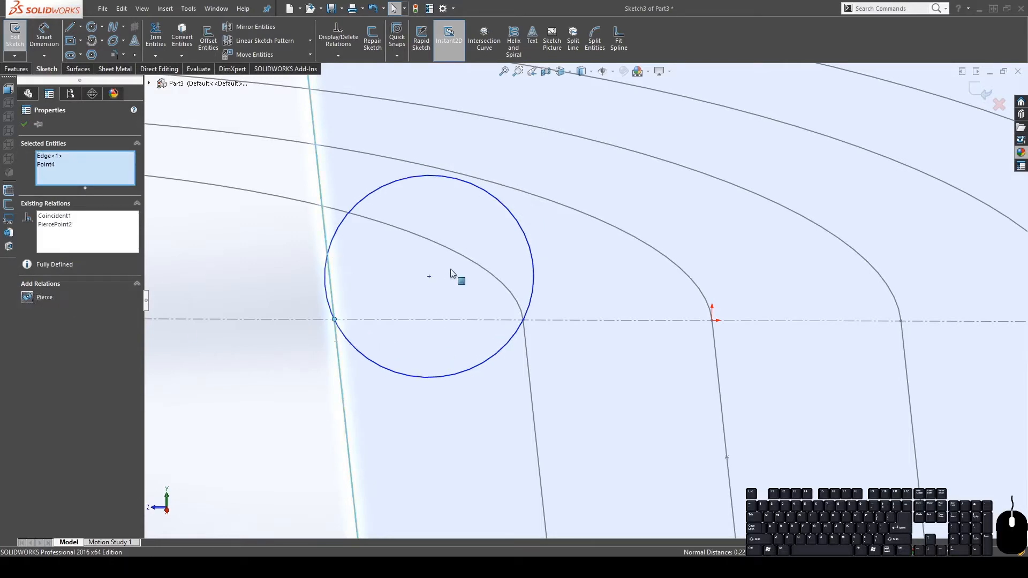
pyautogui.moveTo(428, 276); pyautogui.dragTo(429, 154)
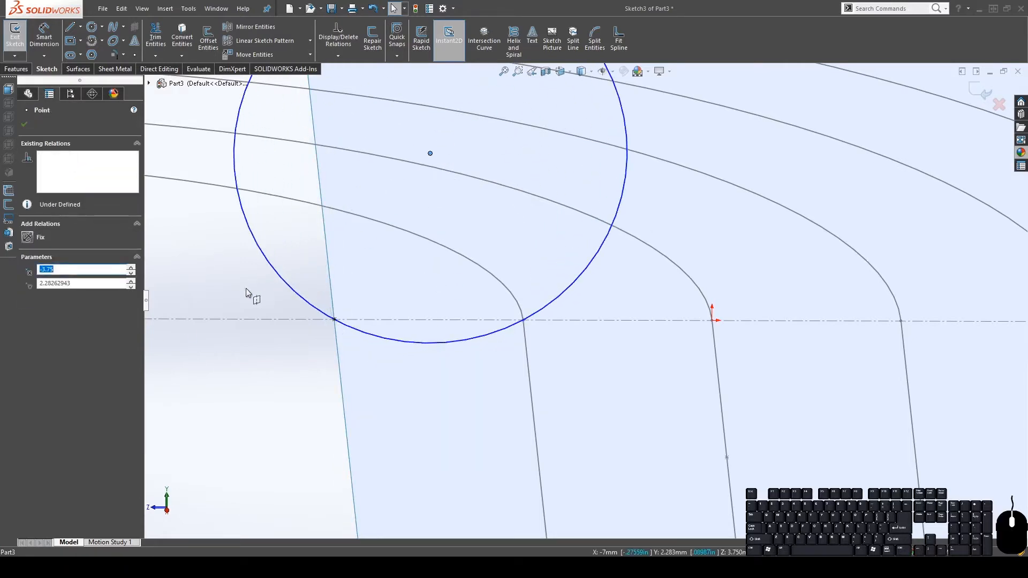
pyautogui.click(285, 433)
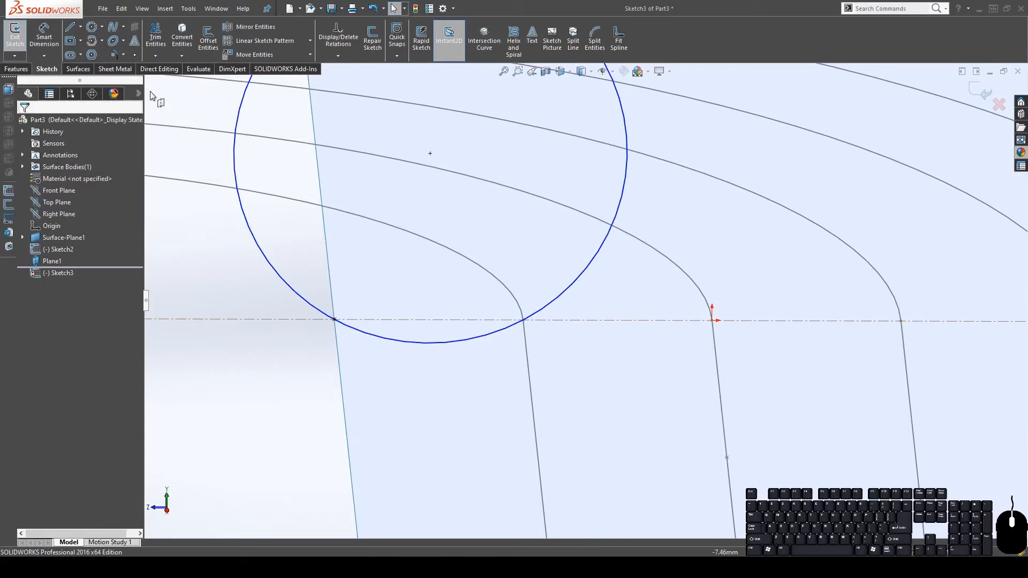
# Add a sketch point at the circle's lowest spot
pyautogui.click(136, 57)
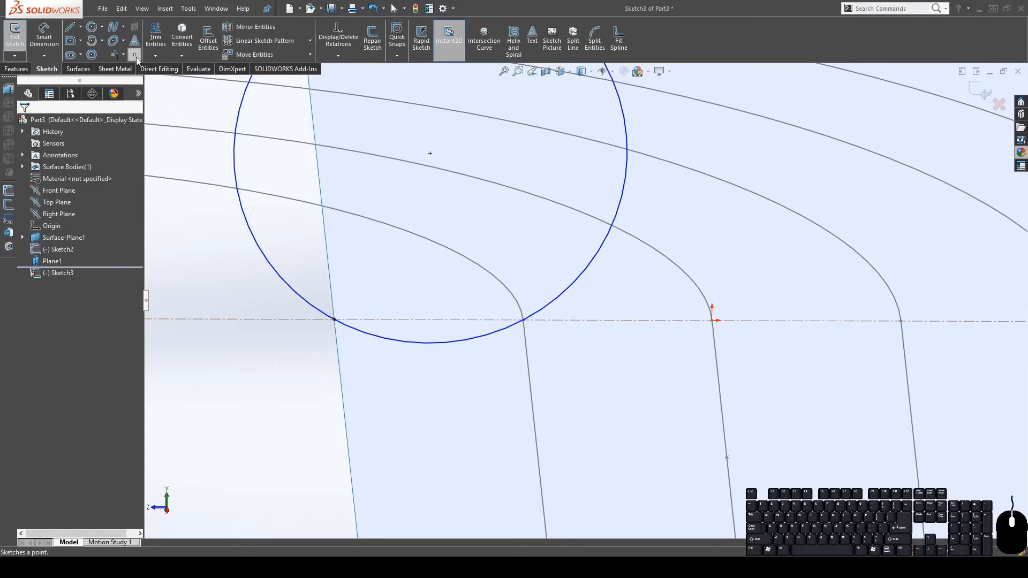
pyautogui.click(429, 344)
pyautogui.press('Escape')
pyautogui.moveTo(532, 356); pyautogui.dragTo(597, 351, button='middle')
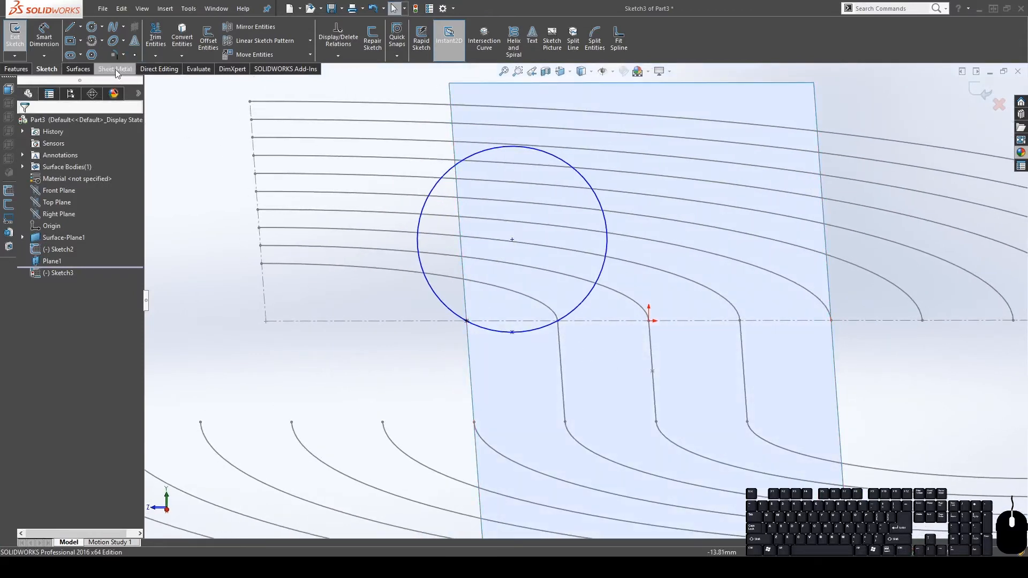
# Dimension the circle's bottom point 0.10 mm from the centreline
pyautogui.click(44, 38)
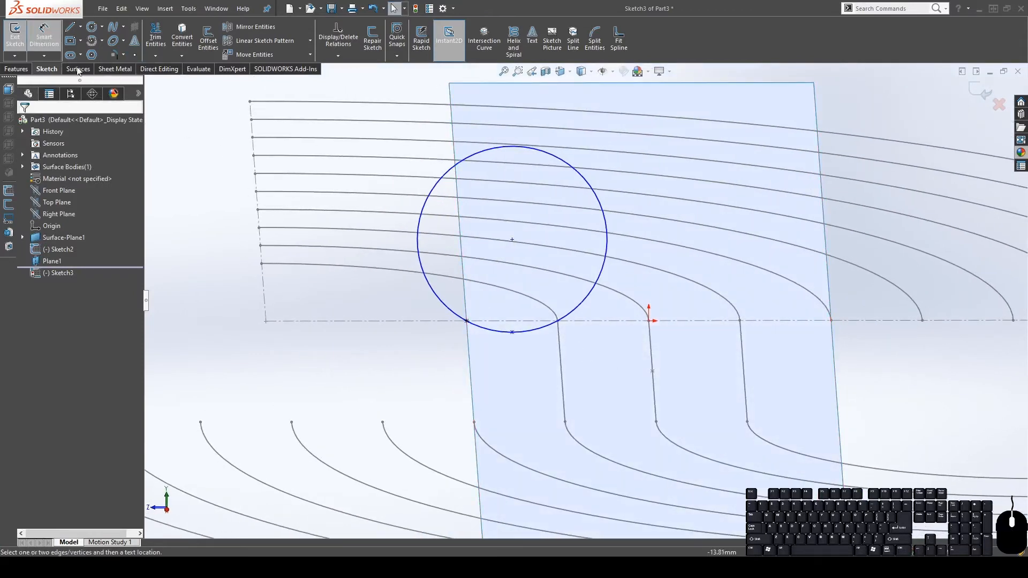
pyautogui.click(517, 321)
pyautogui.click(512, 333)
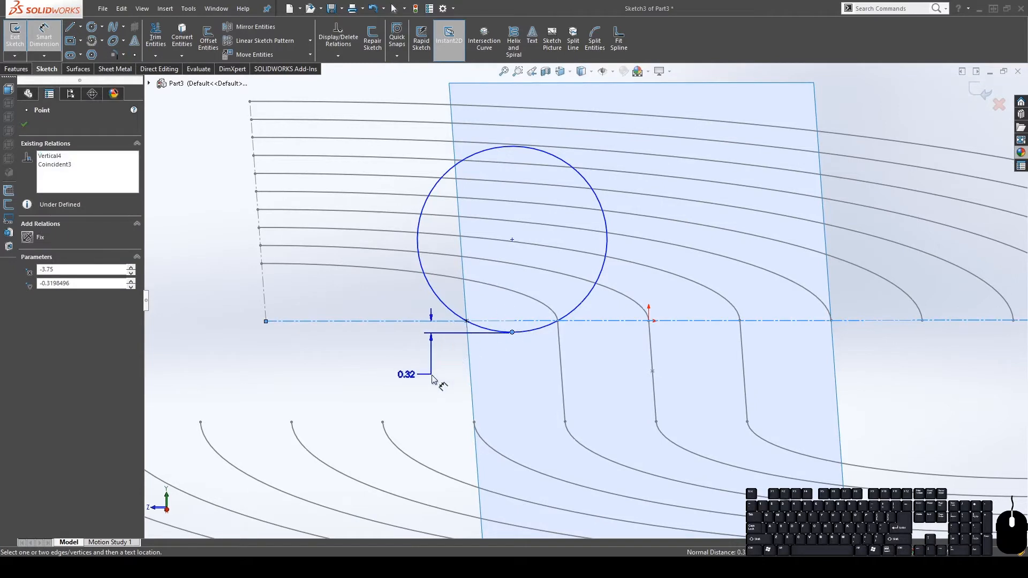
pyautogui.click(433, 378)
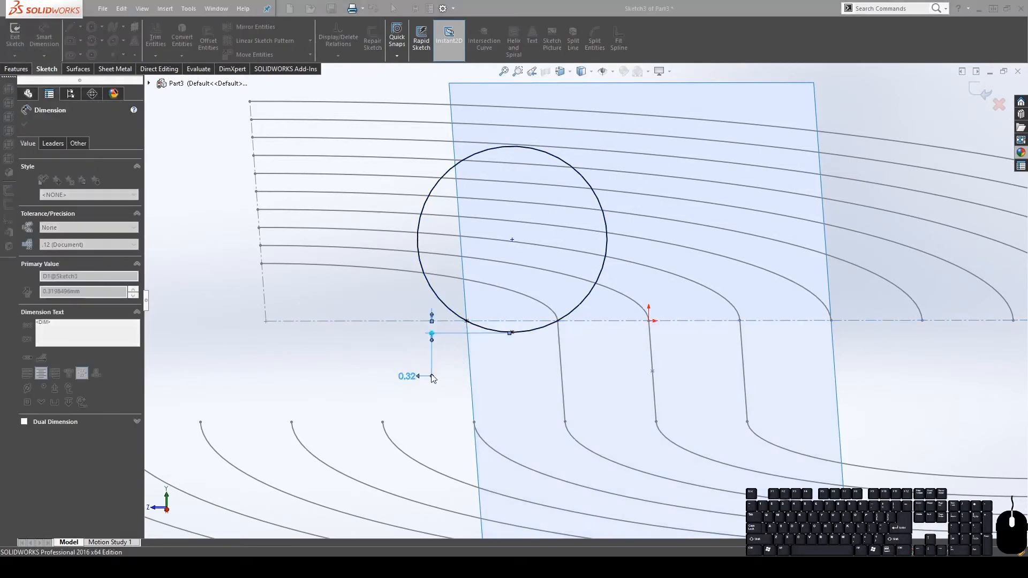
pyautogui.write('0.1')
pyautogui.press('Return')
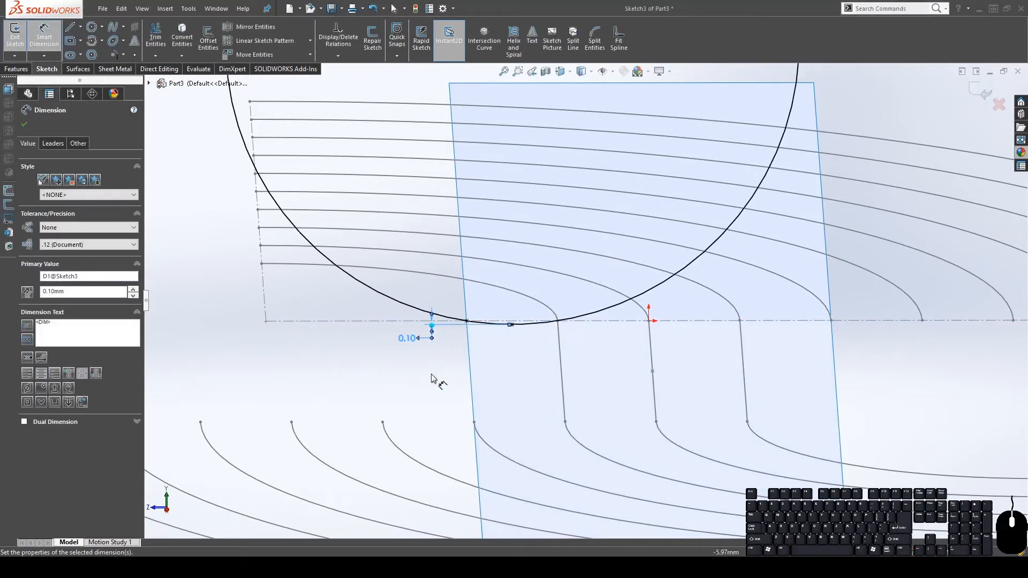
pyautogui.scroll(-4, 555, 326)
pyautogui.scroll(4, 588, 378)
pyautogui.moveTo(582, 357); pyautogui.dragTo(495, 321, button='middle')
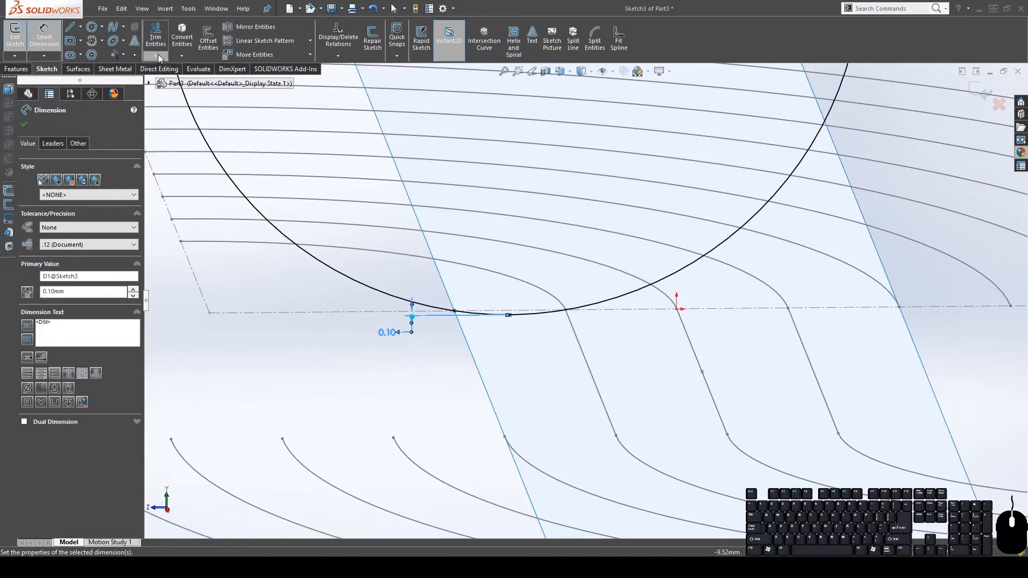
# Draw a construction centerline between the points on the first two curves
pyautogui.click(88, 57)
pyautogui.scroll(2, 564, 290)
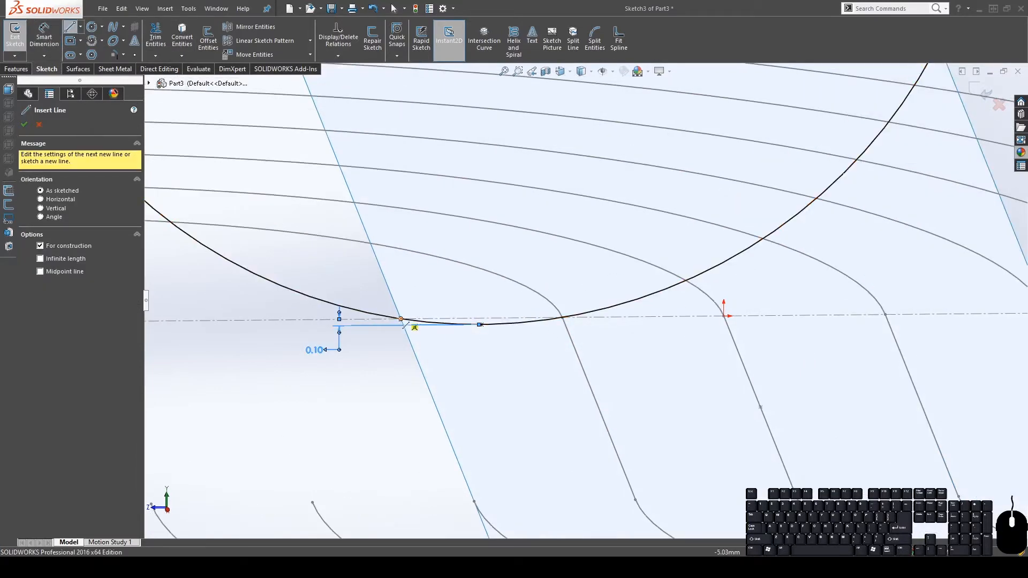
pyautogui.click(401, 319)
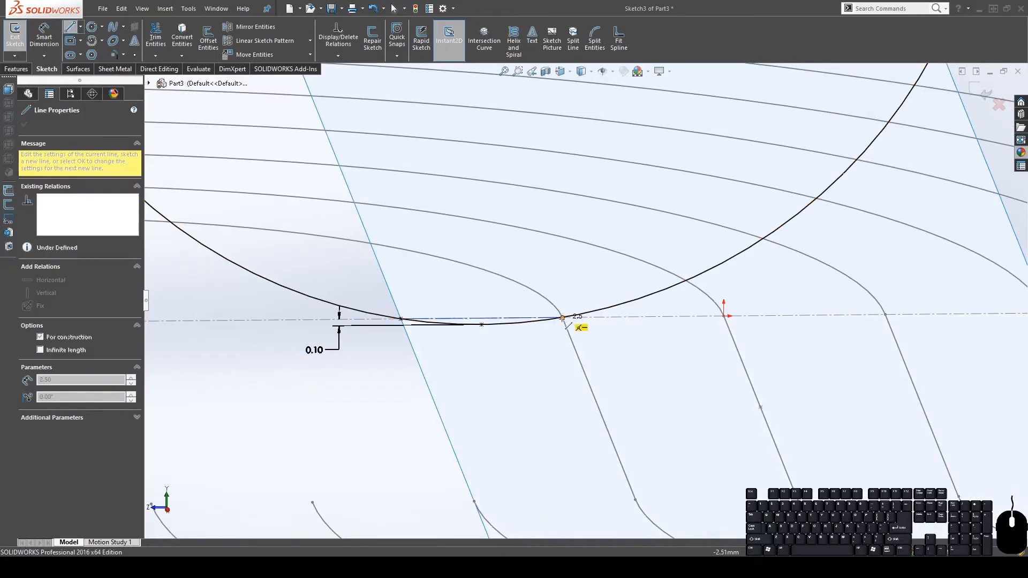
pyautogui.click(562, 317)
pyautogui.press('Escape')
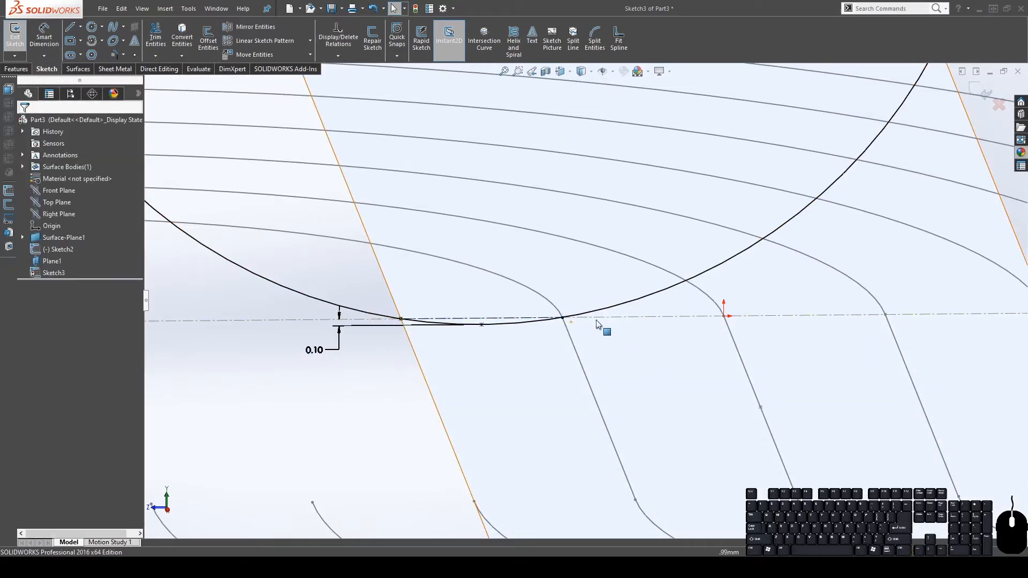
# Power-trim the circle's outer parts so only the shallow arc between the curves remains
pyautogui.click(155, 38)
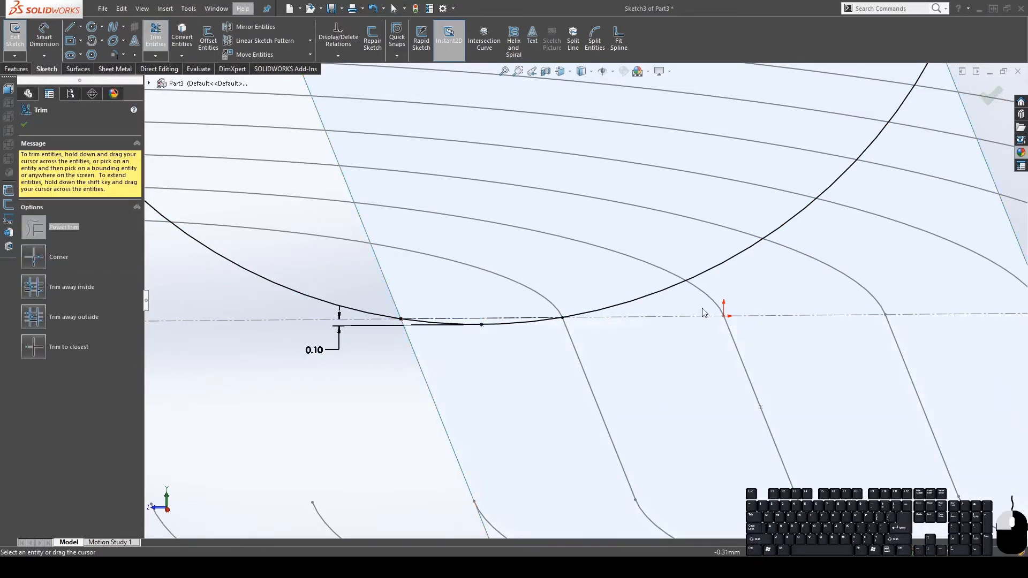
pyautogui.moveTo(703, 312); pyautogui.dragTo(668, 298)
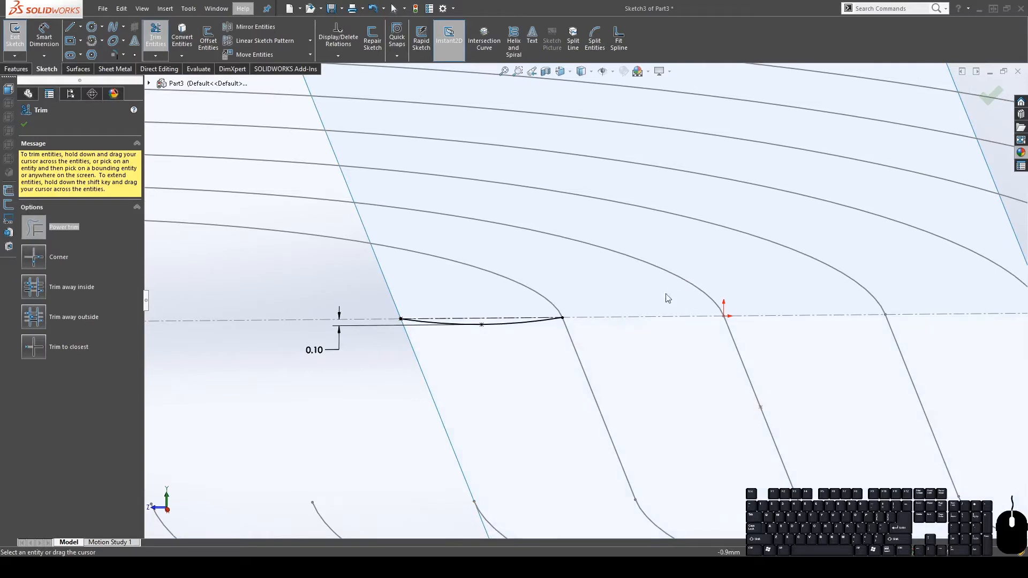
pyautogui.click(24, 124)
pyautogui.scroll(-4, 557, 338)
pyautogui.moveTo(654, 287)
pyautogui.mouseDown(button='middle')
pyautogui.moveTo(605, 354)
pyautogui.moveTo(653, 291)
pyautogui.mouseUp(button='middle')
# Select the trimmed arc to check its 7.8625 mm radius, then deselect it
pyautogui.click(449, 318)
pyautogui.scroll(3, 539, 322)
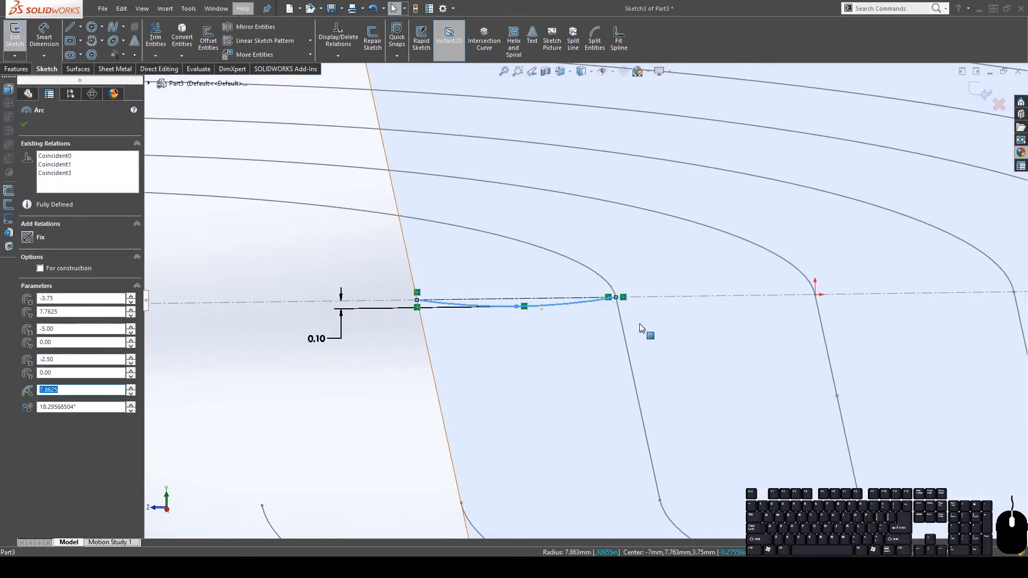
pyautogui.scroll(-1, 620, 325)
pyautogui.moveTo(489, 308)
pyautogui.mouseDown(button='middle')
pyautogui.moveTo(478, 265)
pyautogui.moveTo(483, 304)
pyautogui.moveTo(503, 309)
pyautogui.mouseUp(button='middle')
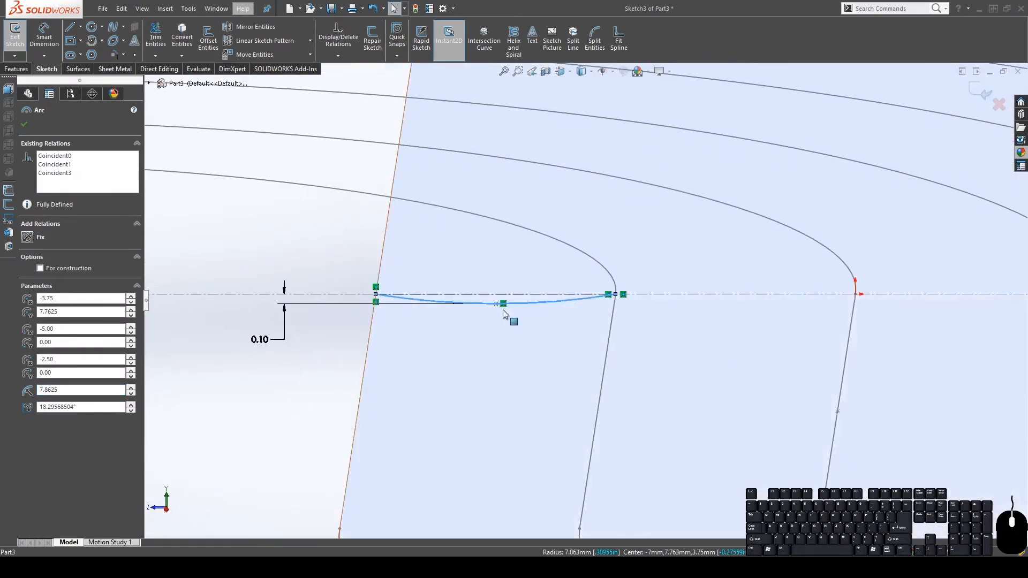
pyautogui.scroll(3, 589, 299)
pyautogui.scroll(-2, 744, 297)
pyautogui.click(234, 228)
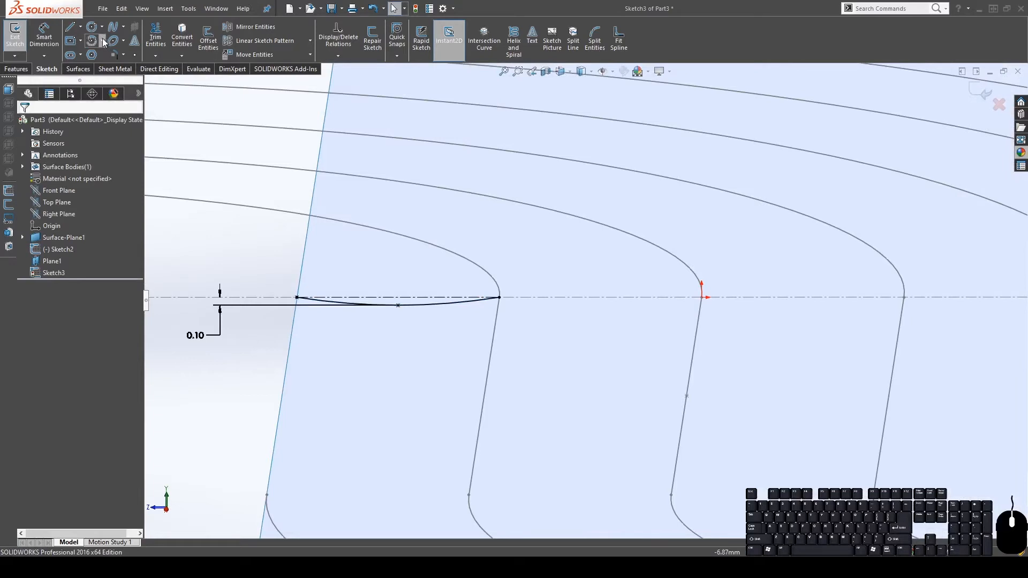
pyautogui.click(116, 83)
pyautogui.click(498, 298)
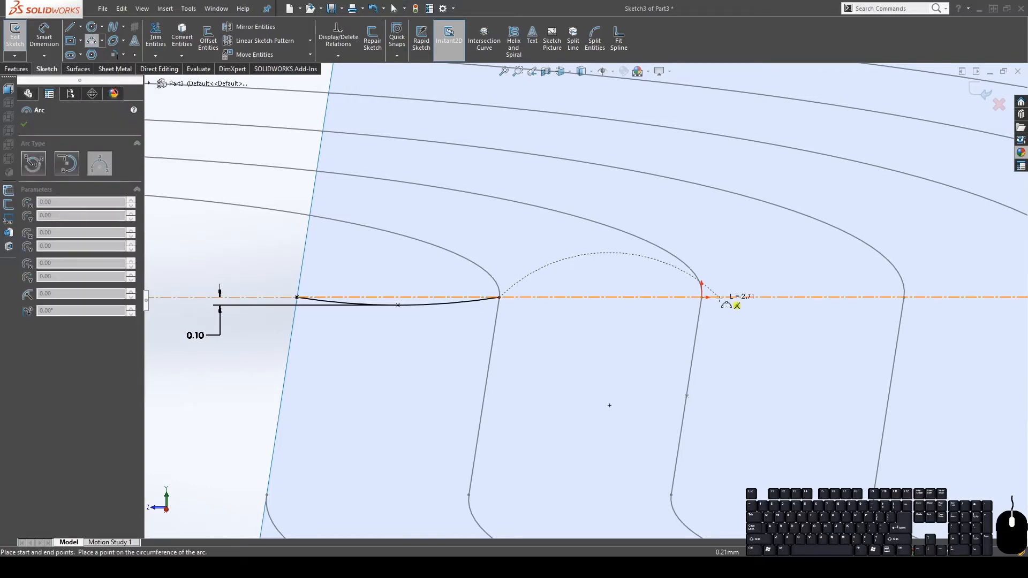
pyautogui.click(701, 297)
pyautogui.click(602, 306)
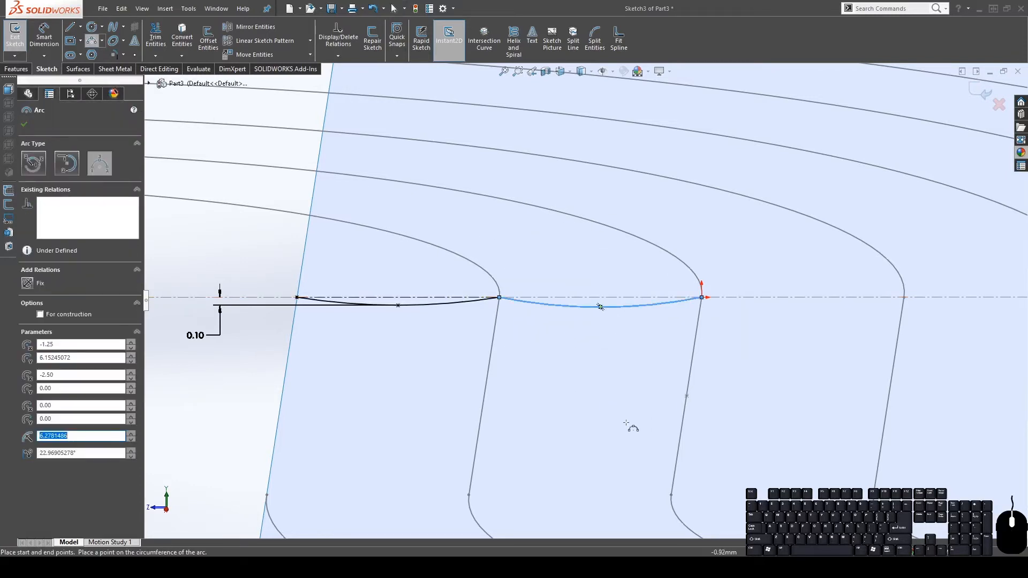
pyautogui.click(25, 125)
pyautogui.moveTo(602, 306)
pyautogui.mouseDown(button='middle')
pyautogui.moveTo(601, 275)
pyautogui.moveTo(596, 310)
pyautogui.moveTo(610, 308)
pyautogui.mouseUp(button='middle')
pyautogui.click(603, 304)
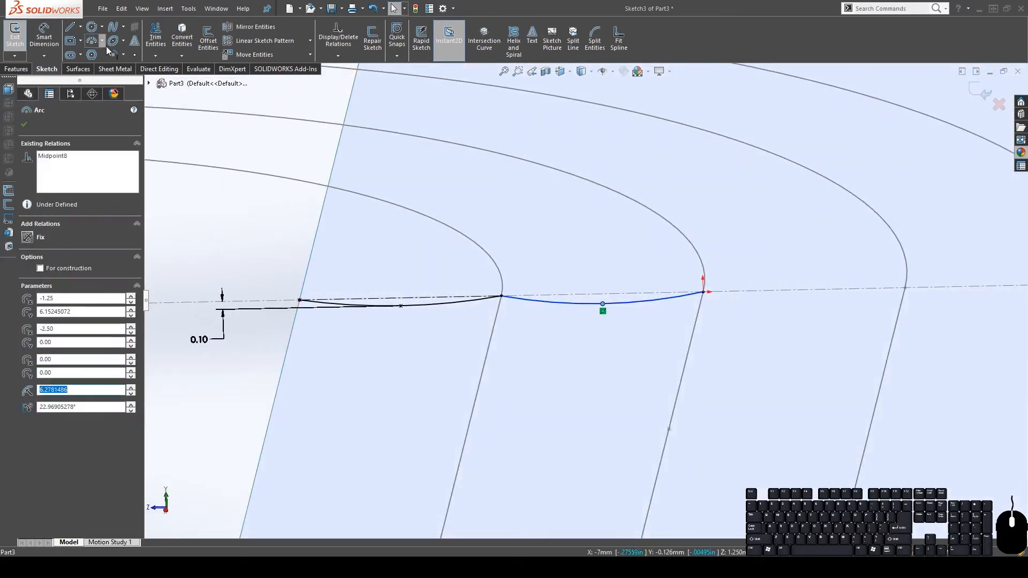
pyautogui.click(45, 32)
pyautogui.click(633, 297)
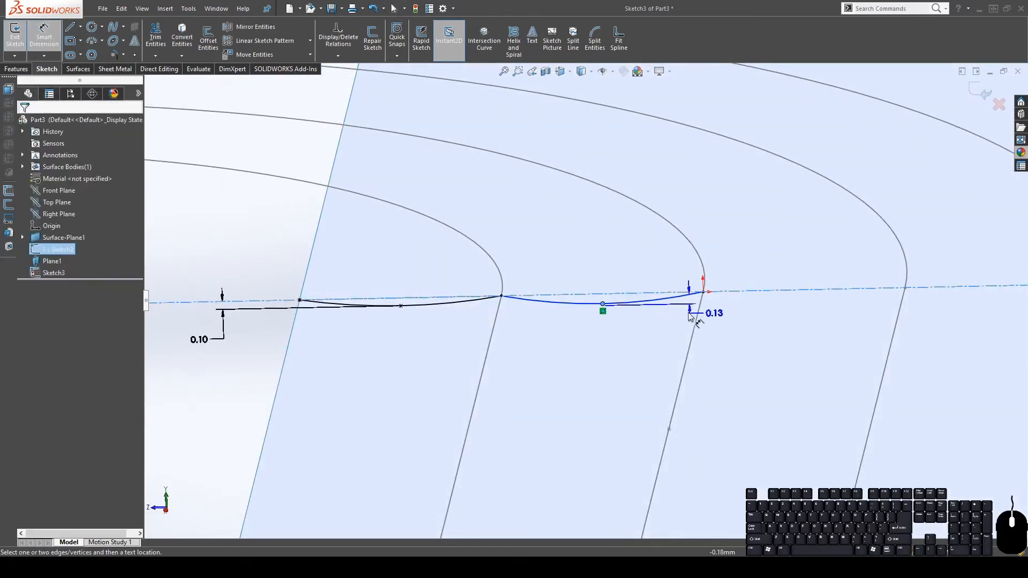
pyautogui.click(615, 351)
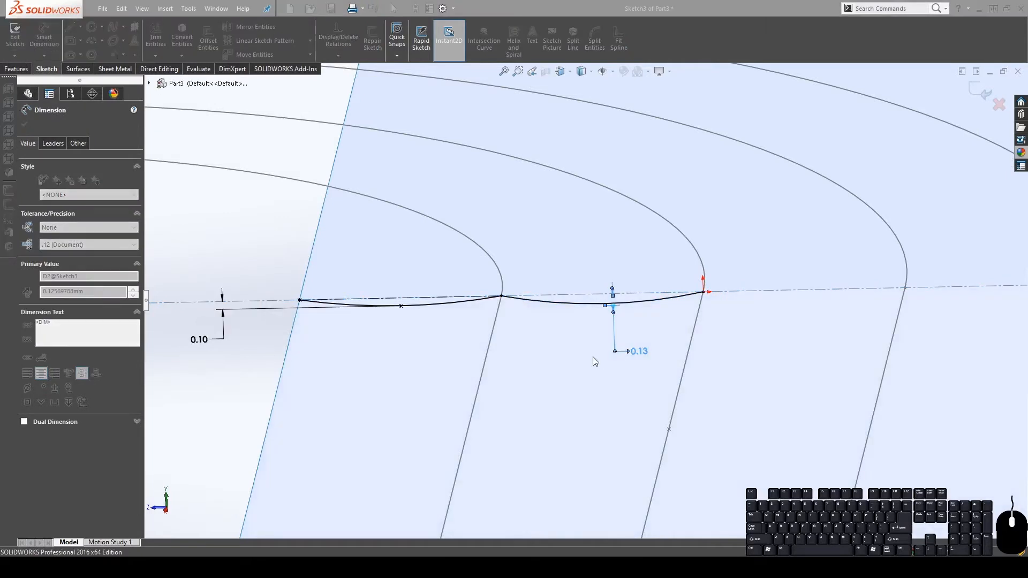
pyautogui.press('Escape')
pyautogui.press('Escape')
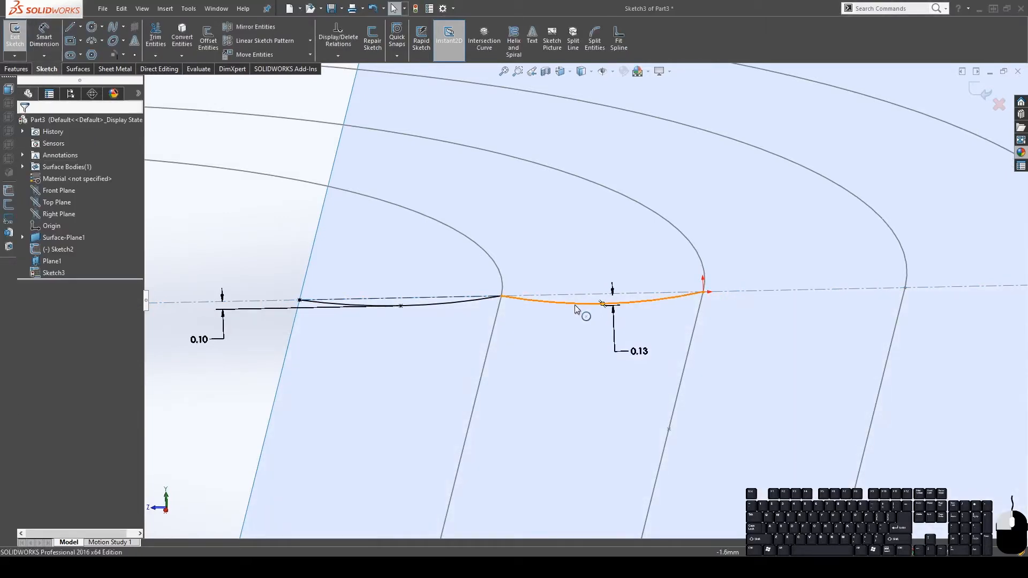
pyautogui.click(574, 304)
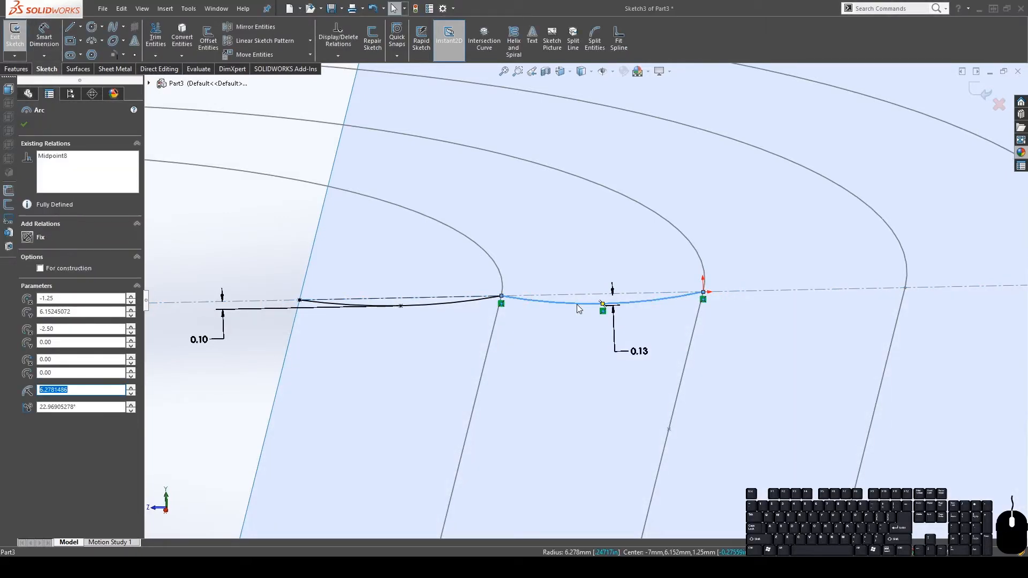
pyautogui.press('Delete')
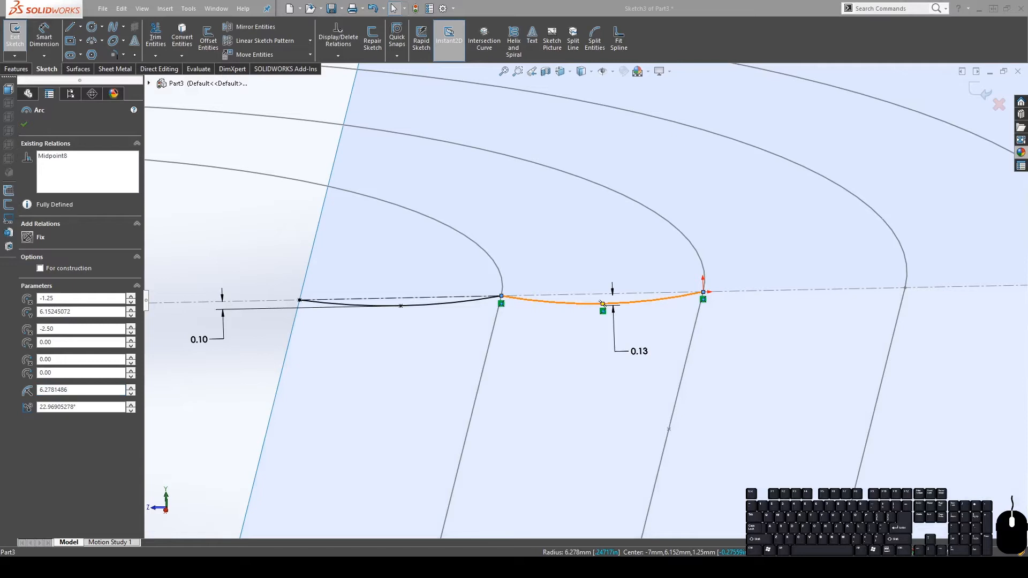
pyautogui.press('Escape')
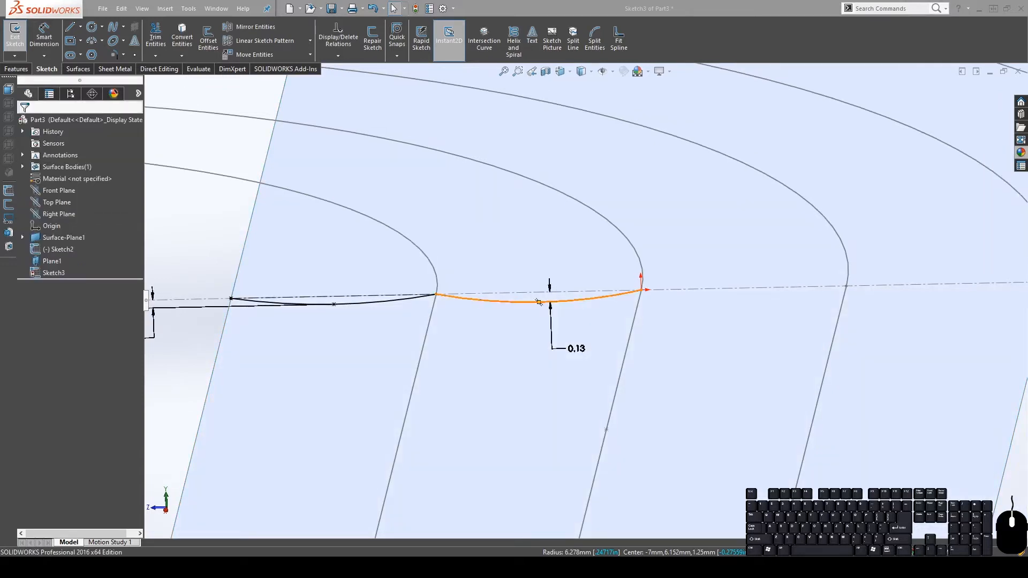
pyautogui.click(520, 291)
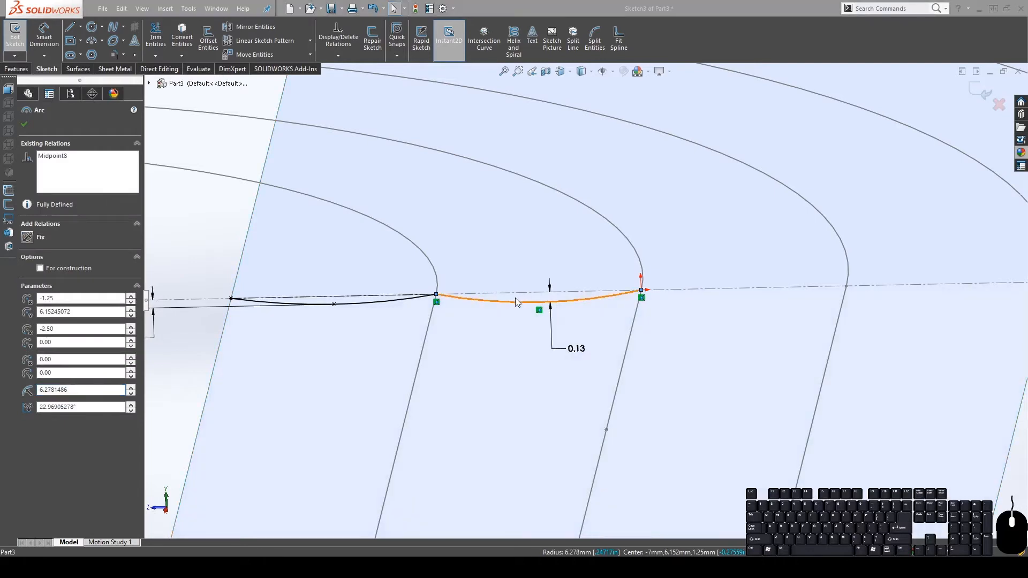
pyautogui.press('Delete')
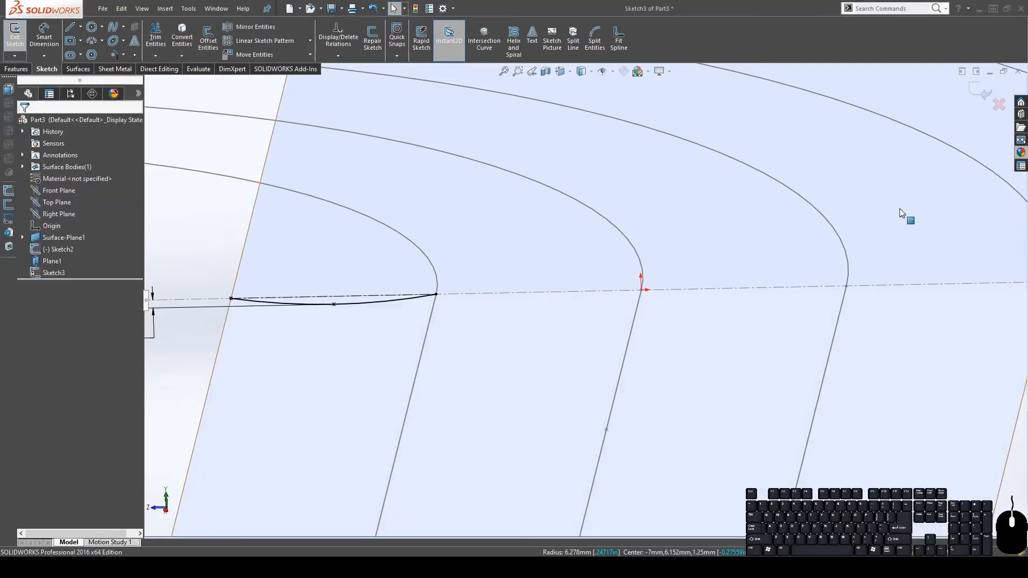
pyautogui.click(357, 303)
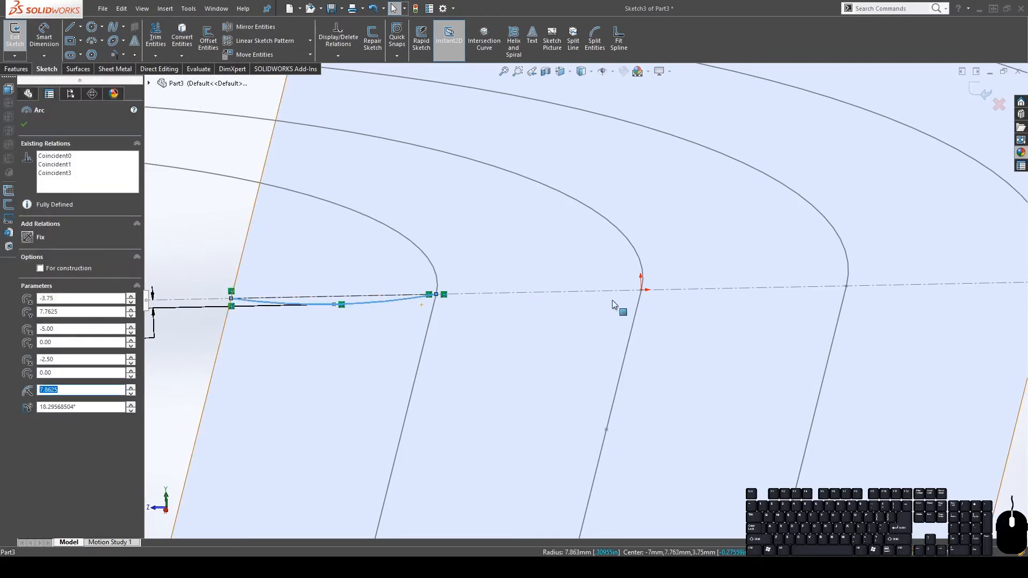
pyautogui.scroll(4, 612, 299)
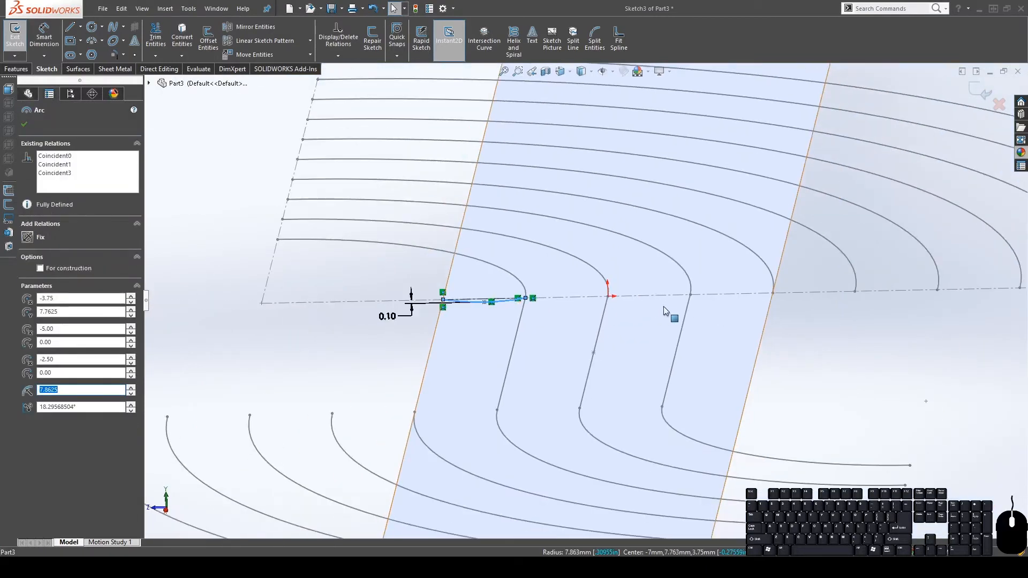
pyautogui.scroll(3, 663, 305)
pyautogui.scroll(-3, 588, 289)
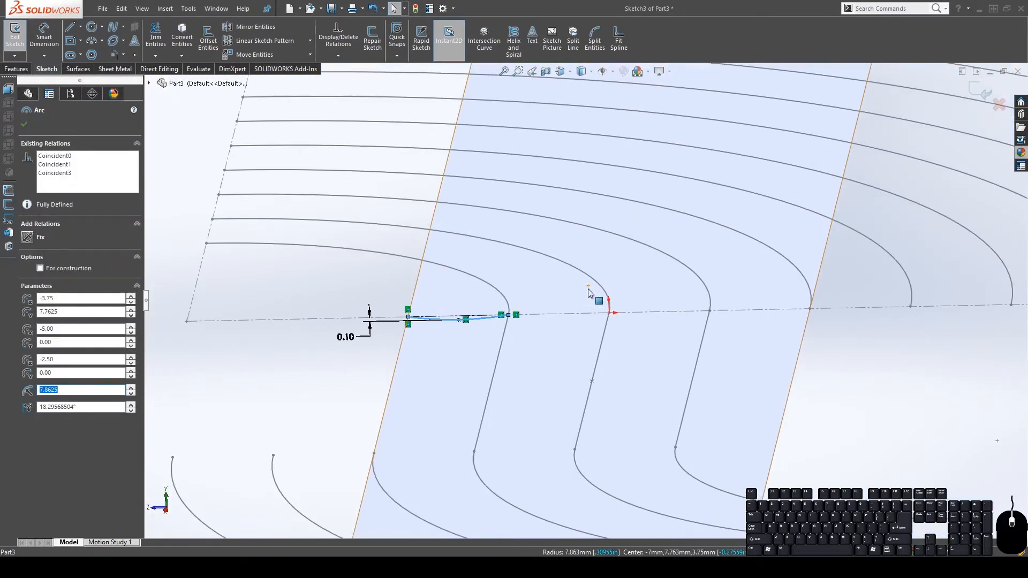
# Linear-pattern the shallow arc into 10 instances at 2.5 mm spacing along the wavy curve
pyautogui.click(274, 40)
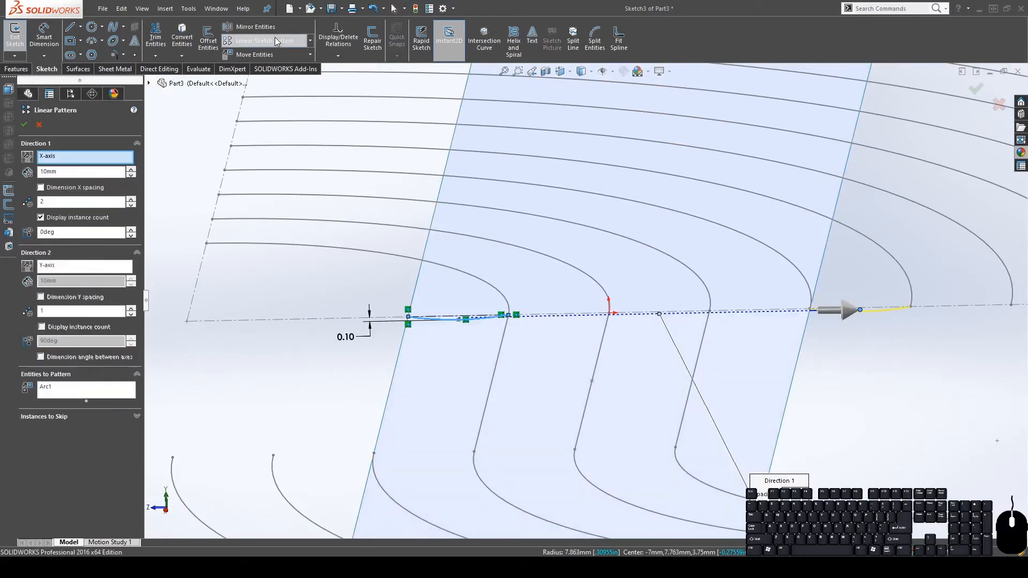
pyautogui.click(51, 171)
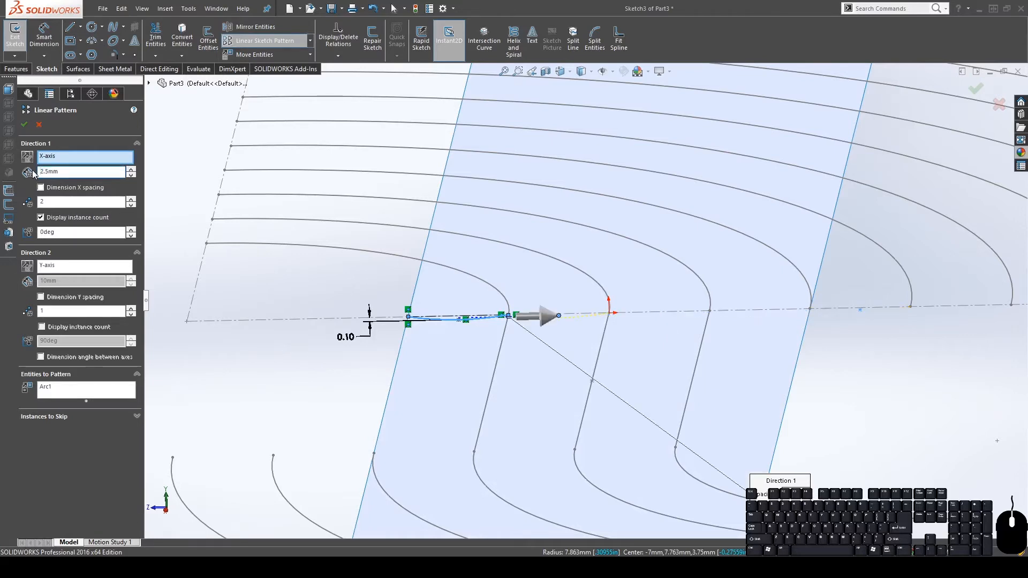
pyautogui.click(97, 204)
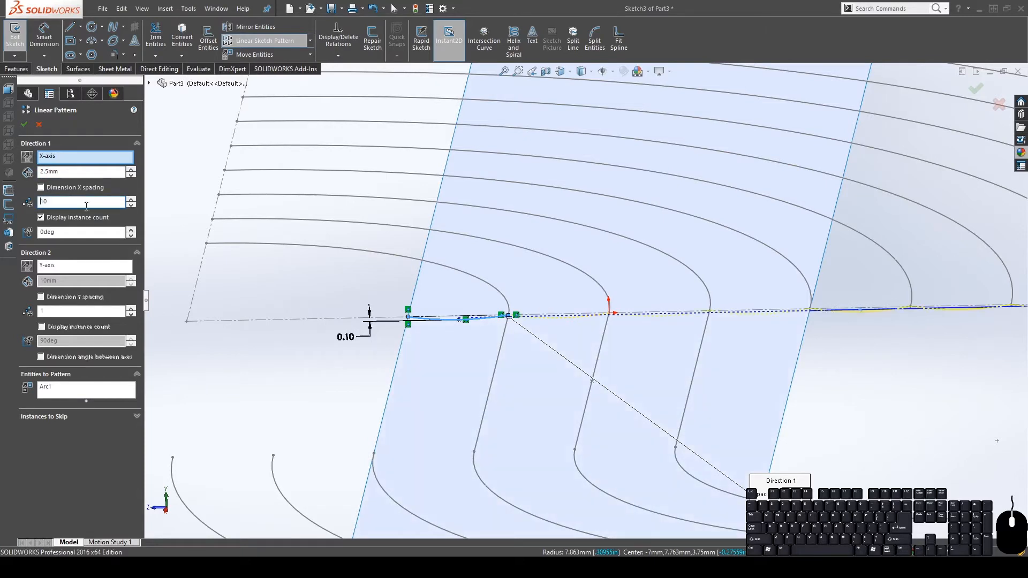
pyautogui.scroll(4, 627, 398)
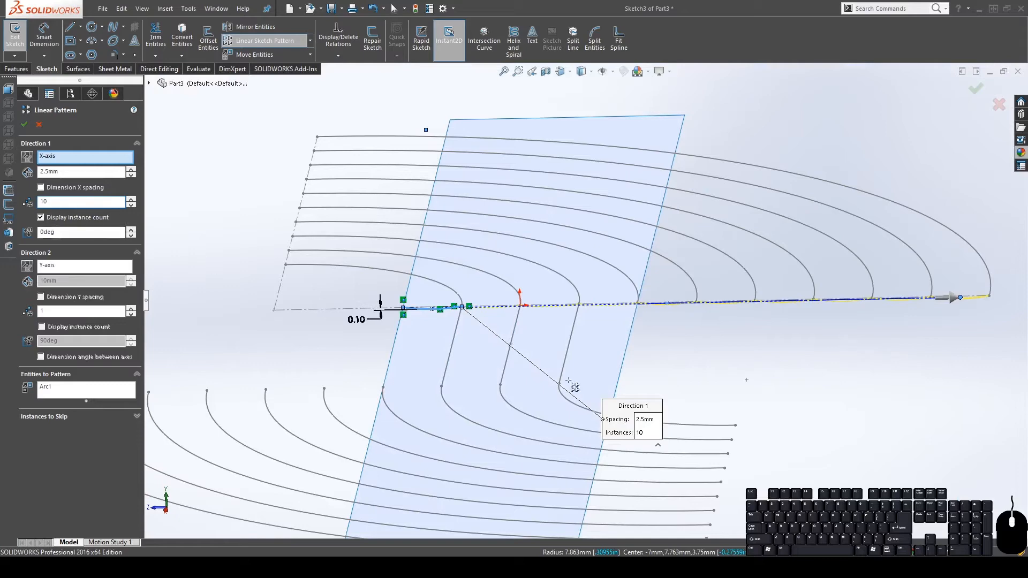
pyautogui.moveTo(541, 379); pyautogui.dragTo(482, 310, button='middle')
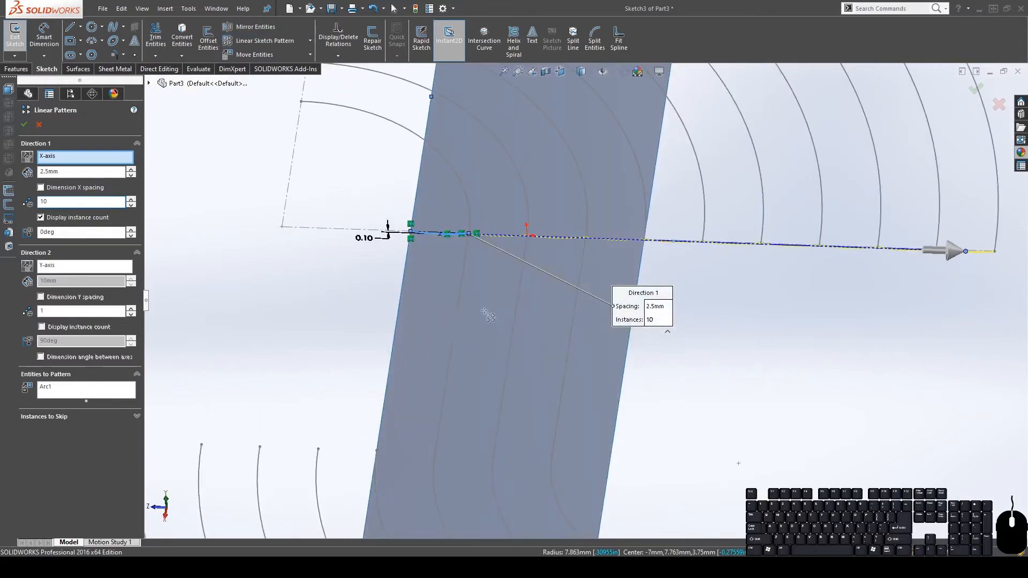
pyautogui.scroll(4, 482, 310)
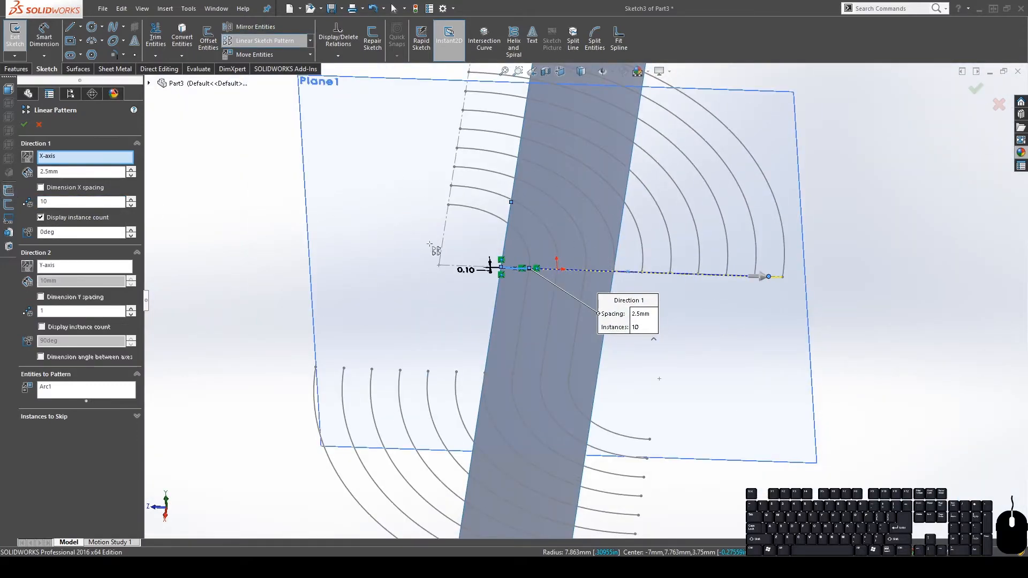
pyautogui.scroll(-3, 651, 267)
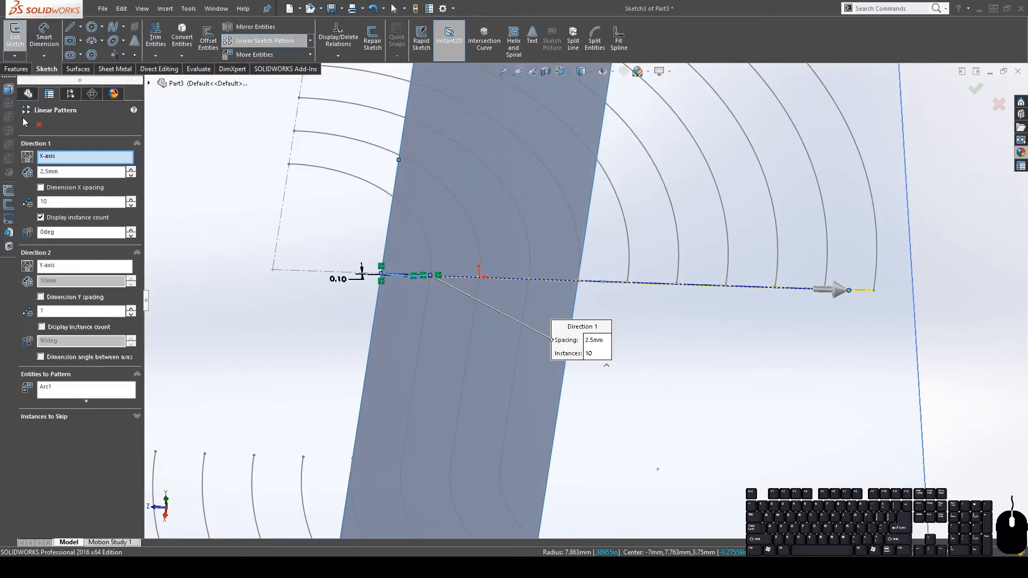
pyautogui.click(25, 125)
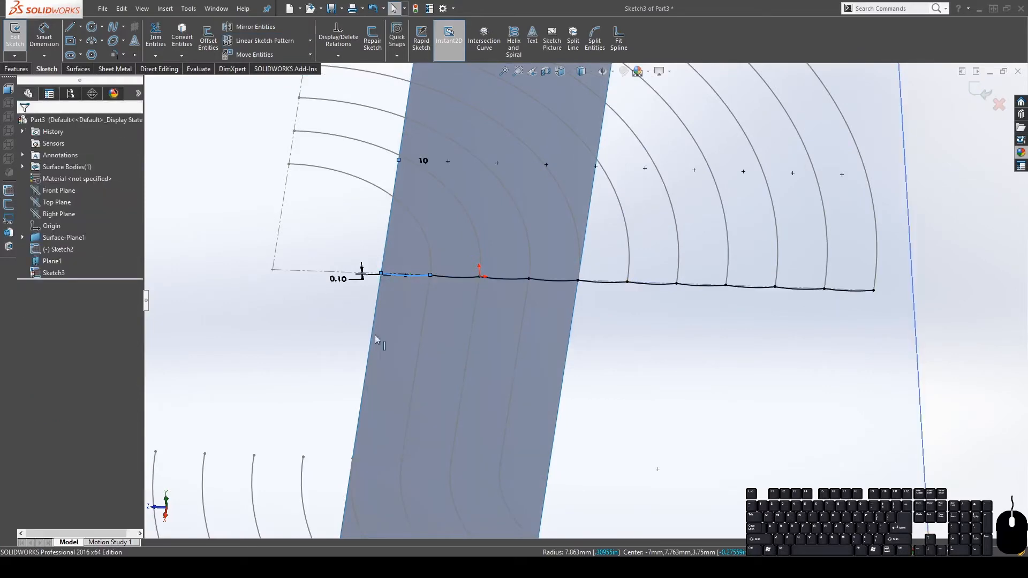
pyautogui.moveTo(377, 342); pyautogui.dragTo(484, 300, button='middle')
pyautogui.scroll(-2, 486, 303)
pyautogui.scroll(2, 554, 292)
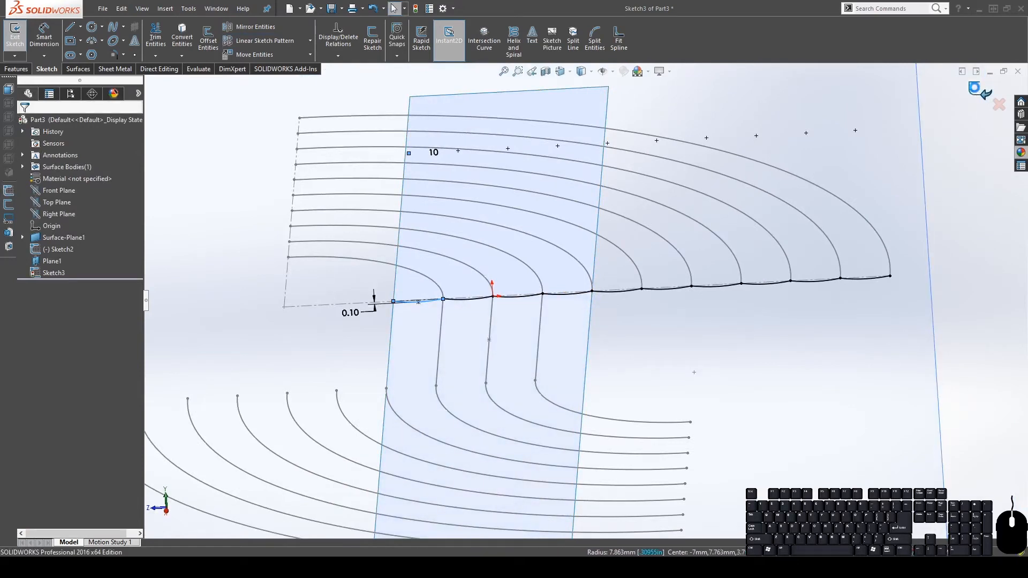
# Close Sketch3 and save the part under its surfacing ring file name
pyautogui.click(972, 89)
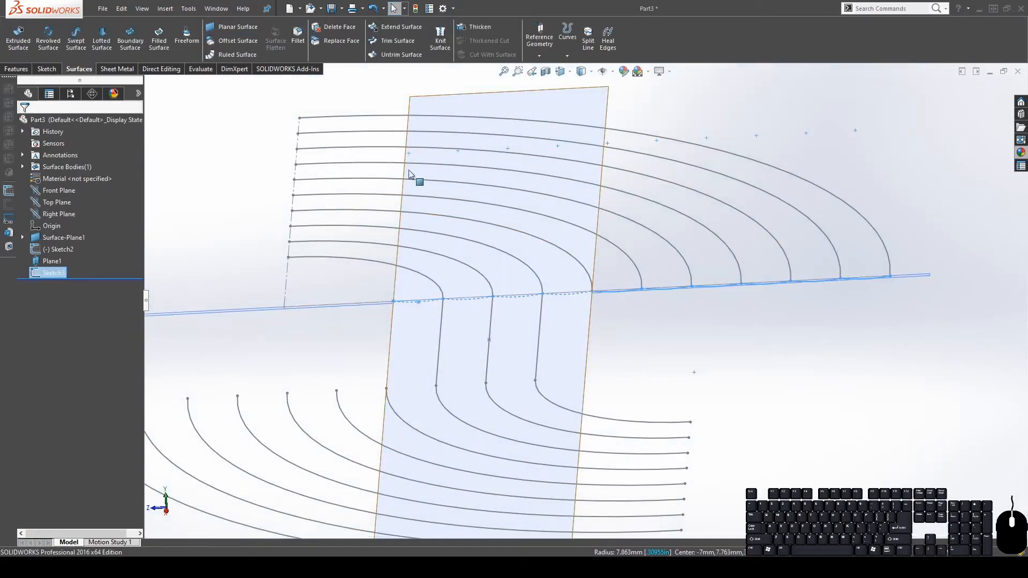
pyautogui.click(332, 9)
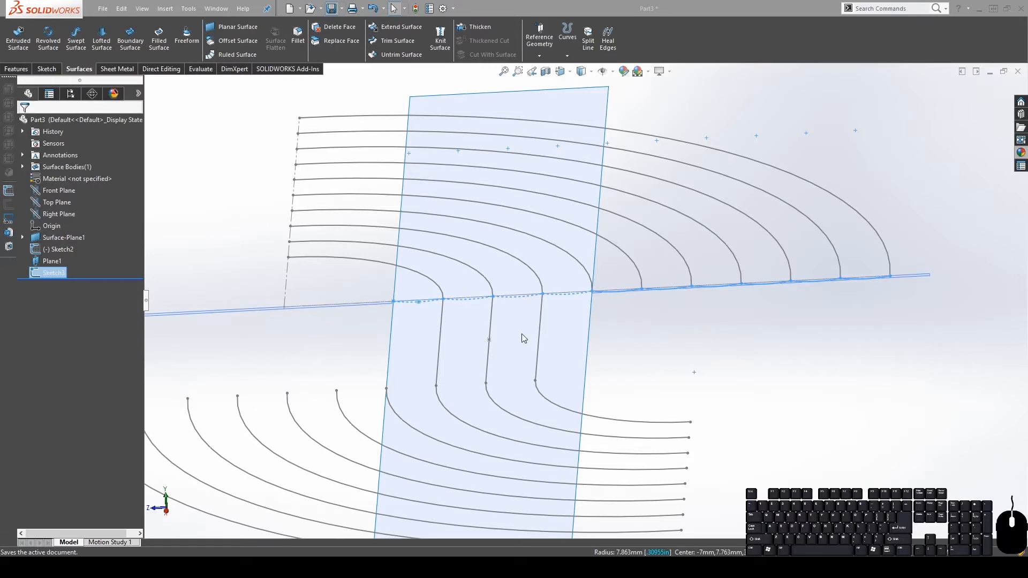
pyautogui.press('shift')
pyautogui.press('shift')
pyautogui.write('len')
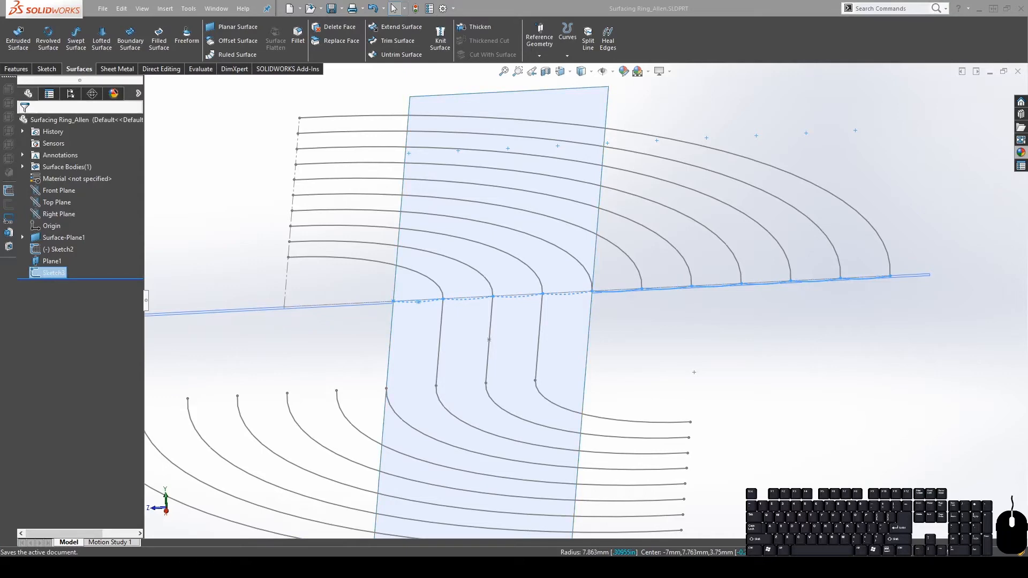
# Inspect the flat planar surface and sketches from above, edge-on and at an angle
pyautogui.moveTo(407, 123); pyautogui.dragTo(583, 342, button='middle')
pyautogui.scroll(4, 648, 271)
pyautogui.scroll(-4, 662, 278)
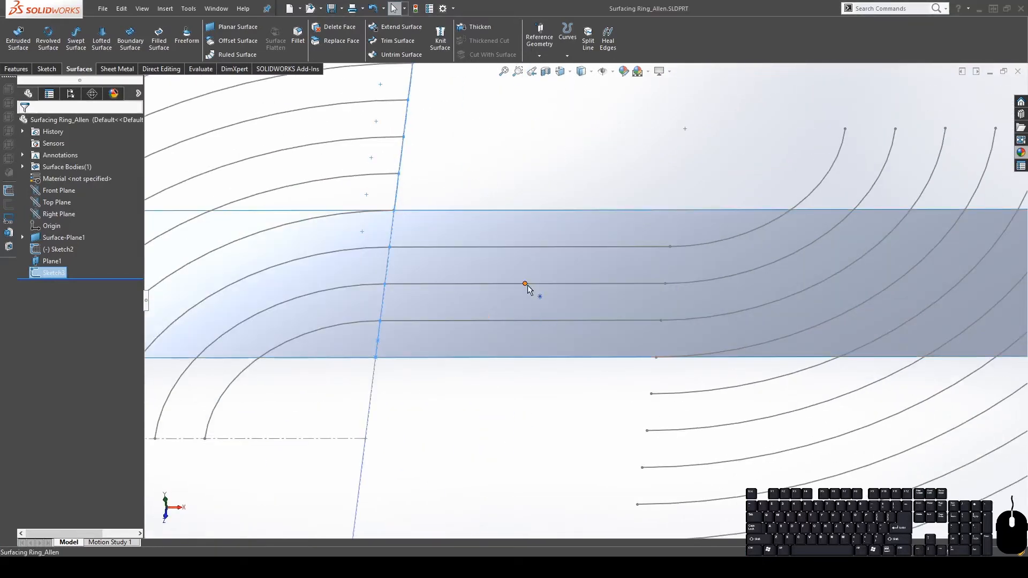
pyautogui.scroll(4, 567, 301)
pyautogui.moveTo(494, 310)
pyautogui.mouseDown(button='middle')
pyautogui.moveTo(497, 202)
pyautogui.moveTo(498, 273)
pyautogui.moveTo(553, 298)
pyautogui.mouseUp(button='middle')
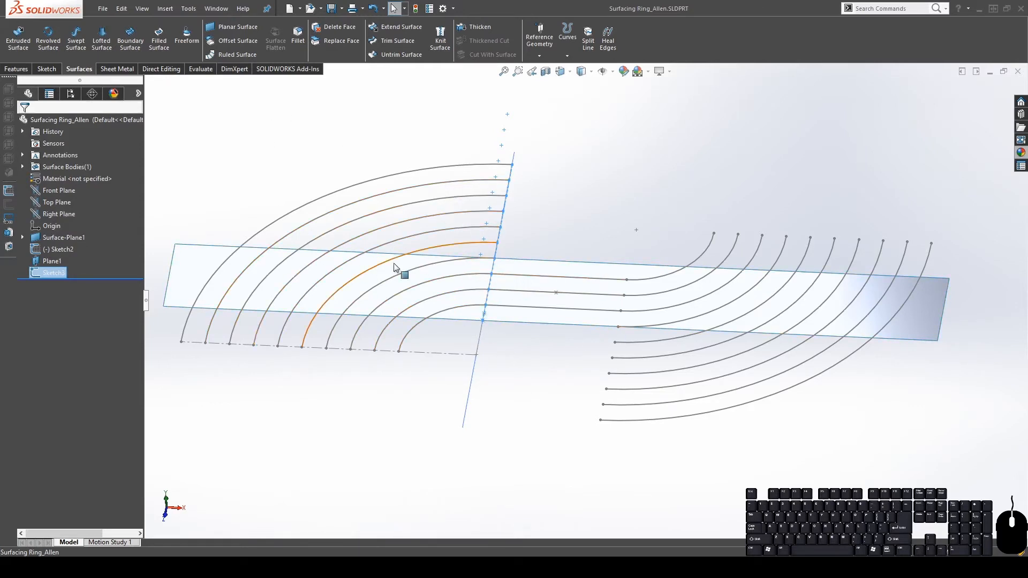
pyautogui.click(652, 317)
pyautogui.scroll(-3, 593, 304)
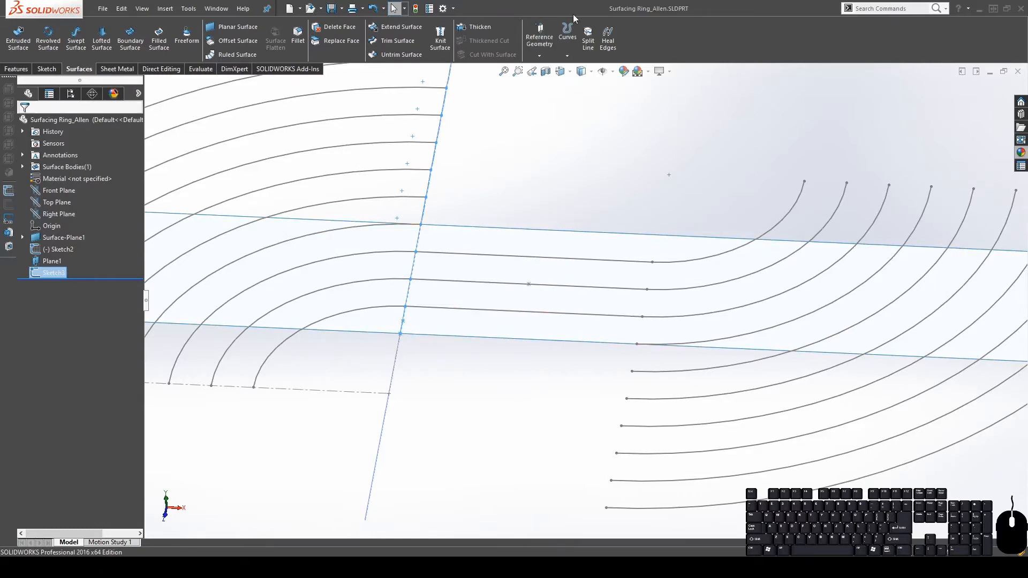
pyautogui.scroll(5, 540, 352)
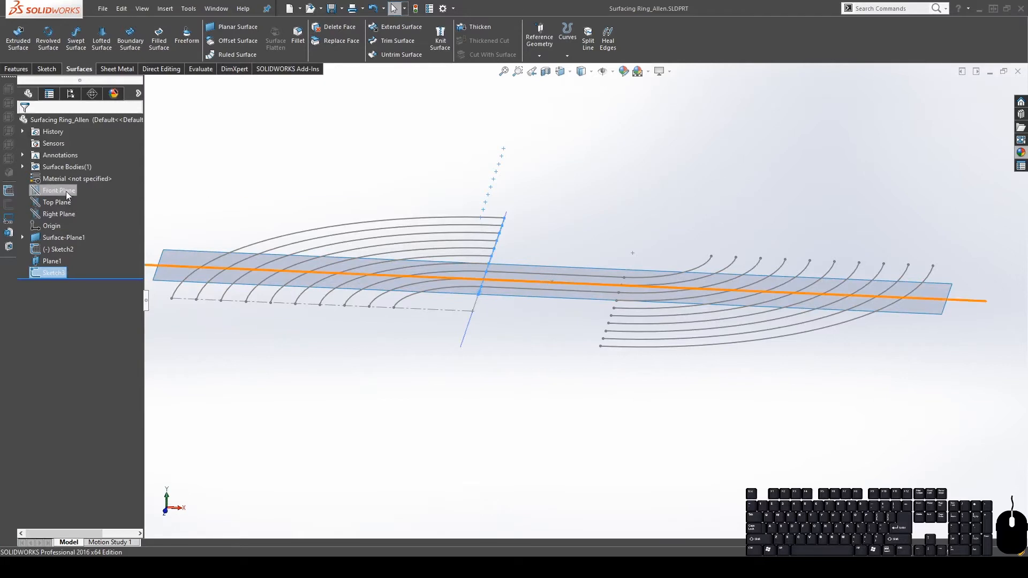
pyautogui.scroll(1, 619, 289)
pyautogui.moveTo(619, 289); pyautogui.dragTo(583, 252, button='middle')
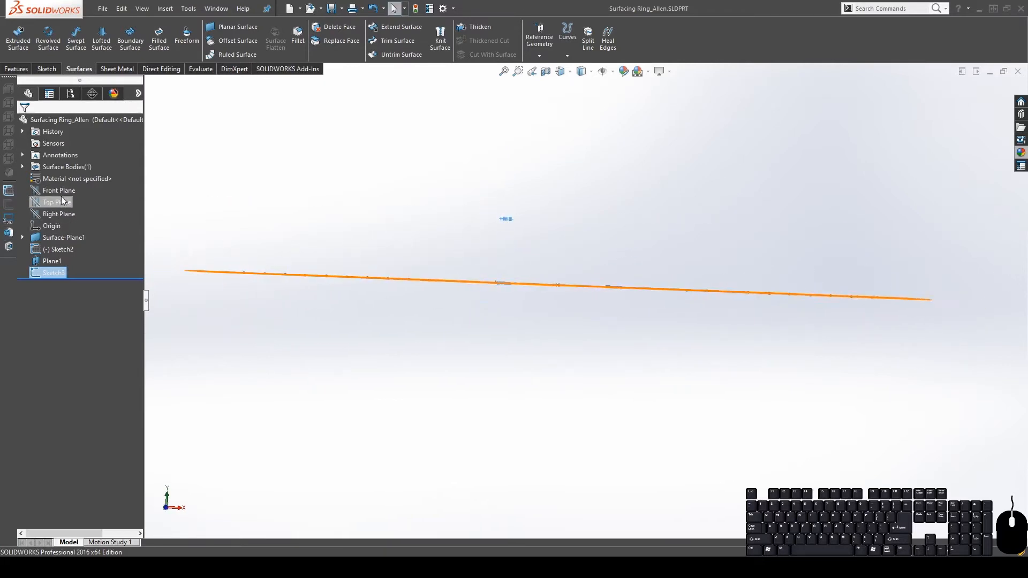
pyautogui.moveTo(459, 254); pyautogui.dragTo(433, 330, button='middle')
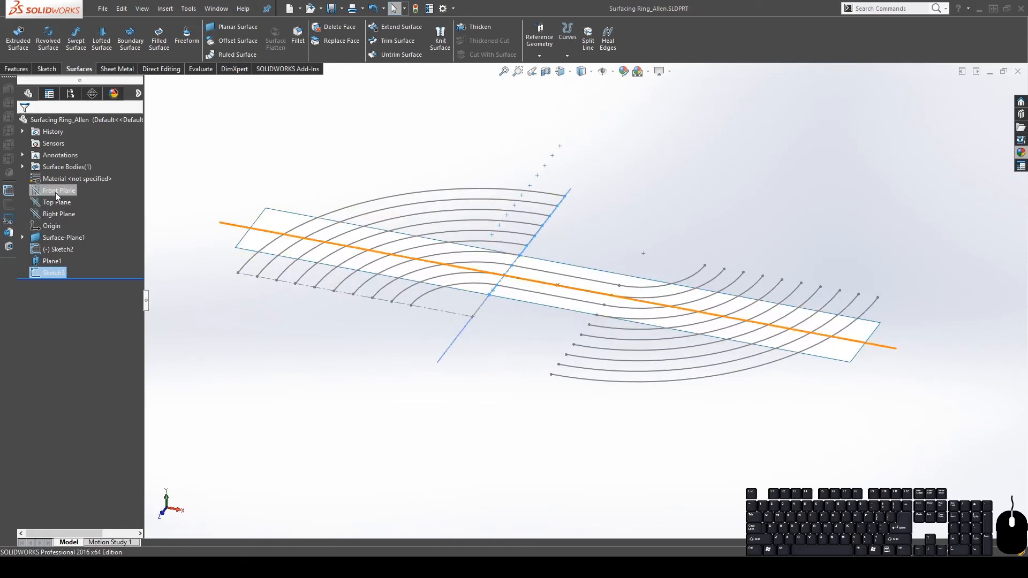
# Enlarge the Front Plane upward and downward by dragging its handles
pyautogui.click(53, 191)
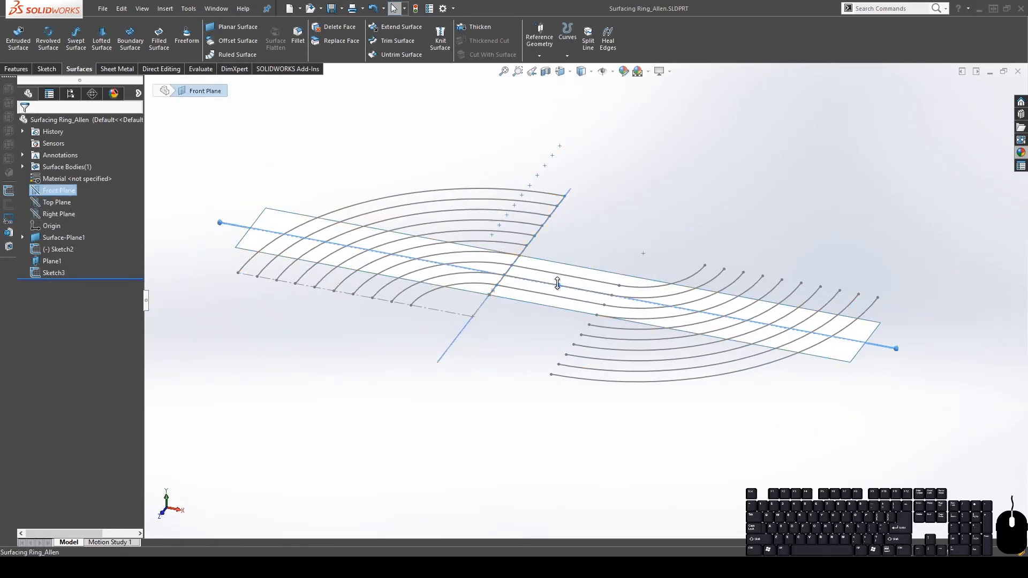
pyautogui.moveTo(558, 285); pyautogui.dragTo(555, 188)
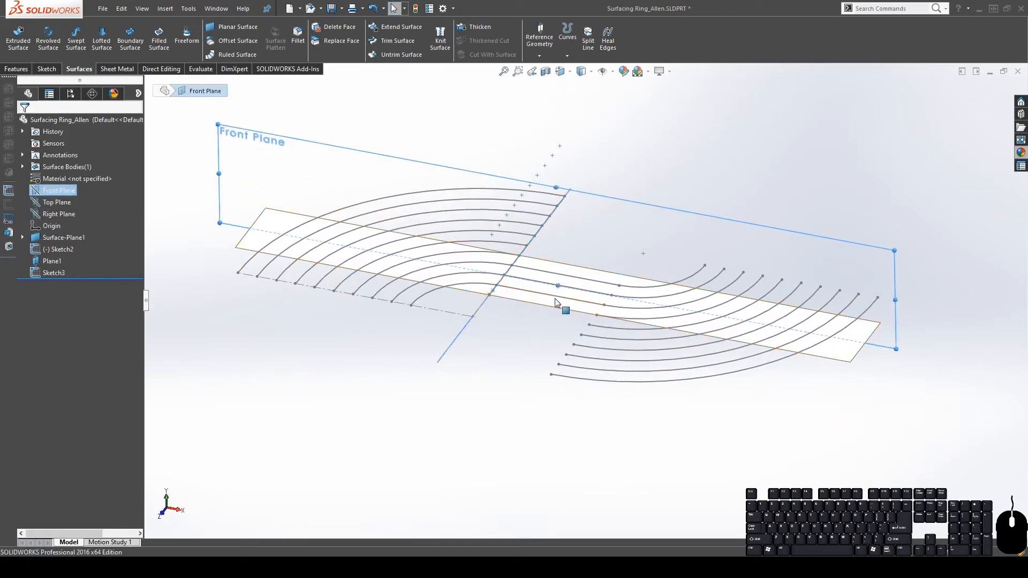
pyautogui.hotkey('ctrl', '8')
pyautogui.moveTo(557, 287); pyautogui.dragTo(553, 383)
pyautogui.moveTo(530, 283); pyautogui.dragTo(528, 354, button='middle')
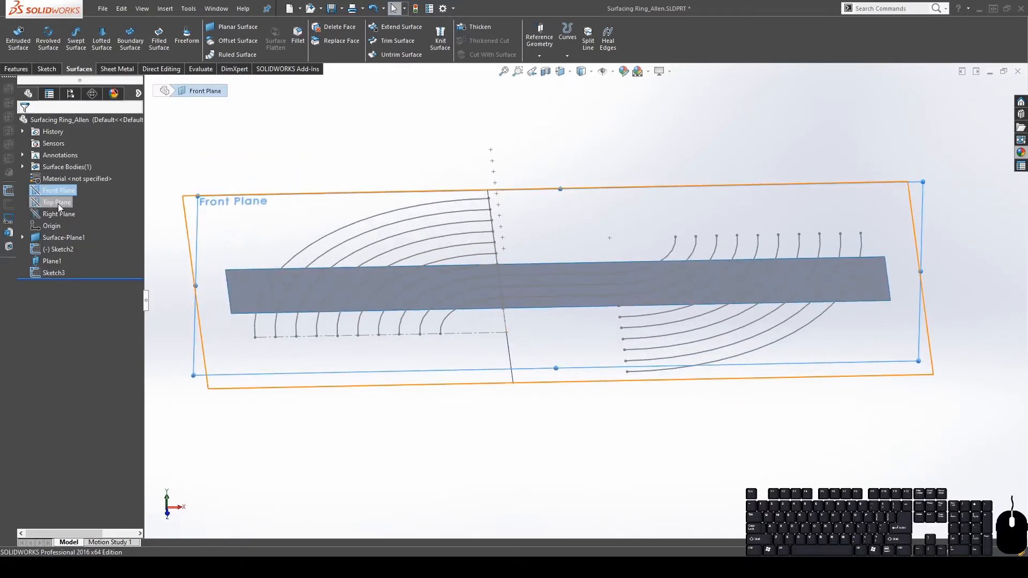
# Sketch a vertical construction centerline on the Front Plane running down from the origin
pyautogui.click(74, 177)
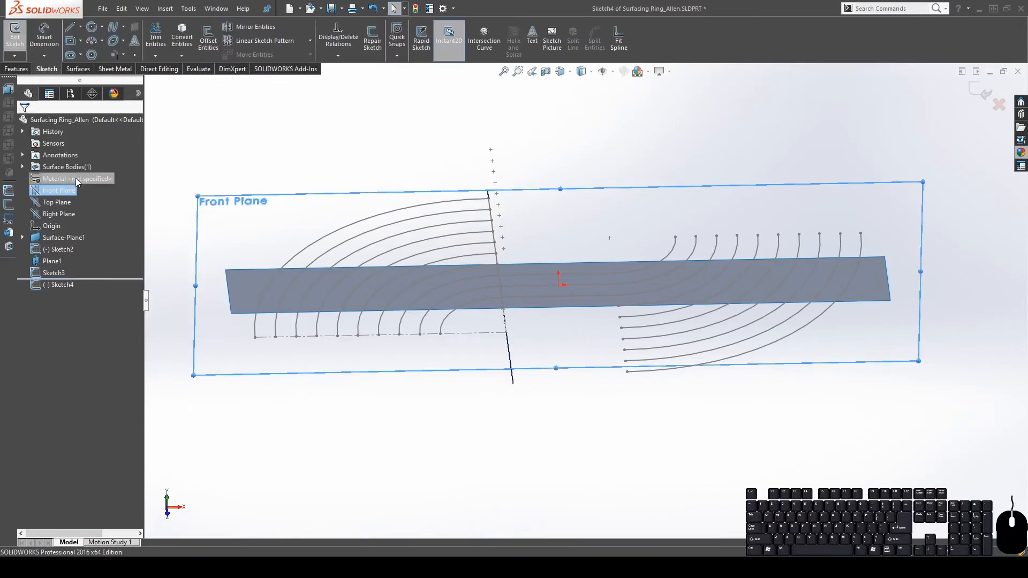
pyautogui.scroll(-2, 635, 318)
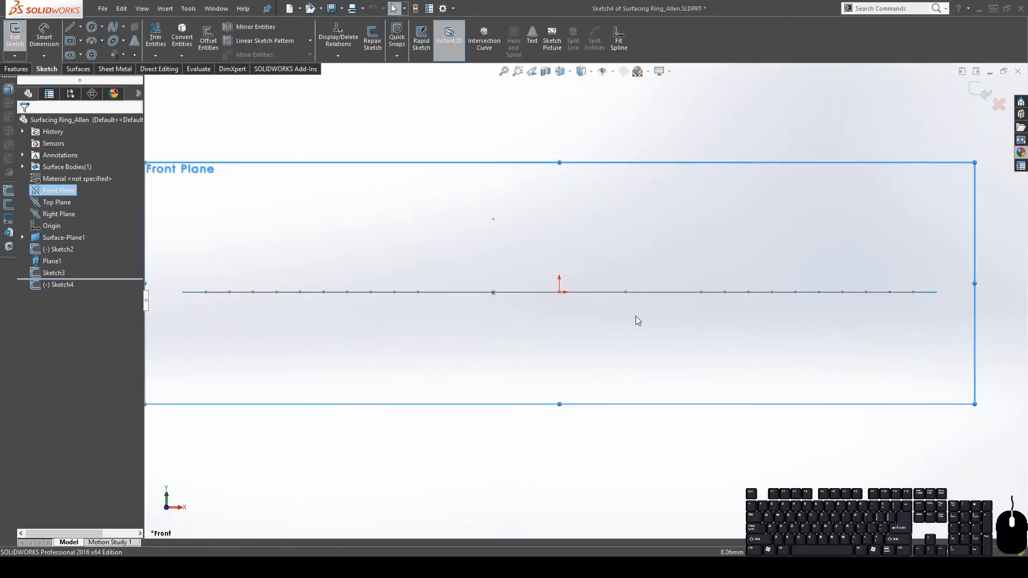
pyautogui.click(81, 51)
pyautogui.click(558, 292)
pyautogui.scroll(4, 584, 300)
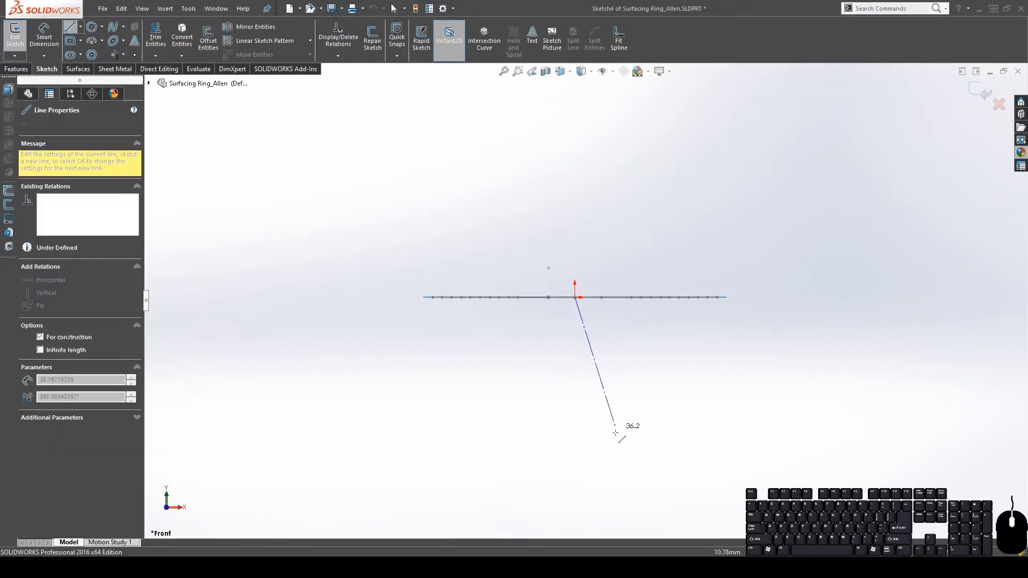
pyautogui.click(574, 397)
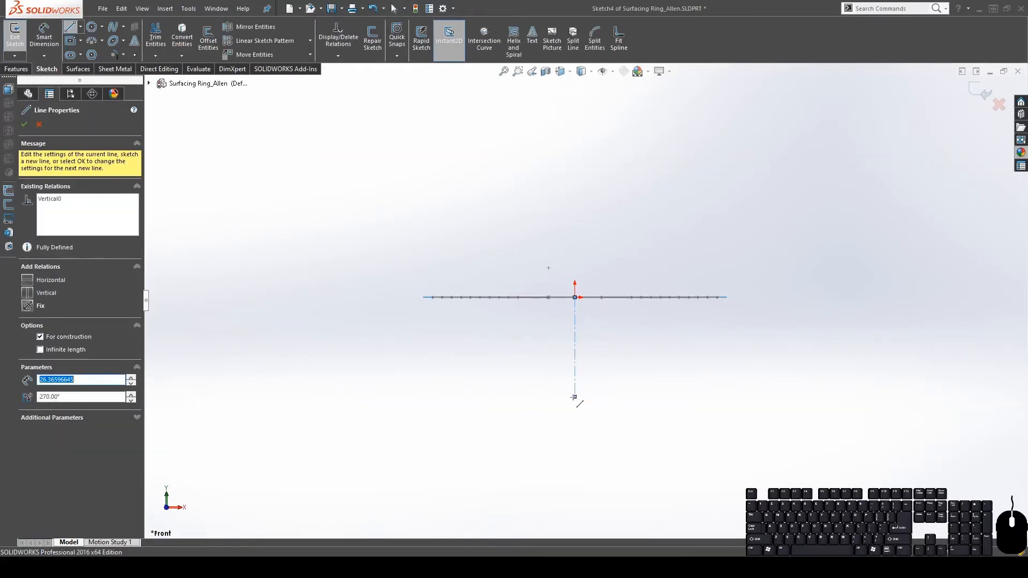
pyautogui.press('Escape')
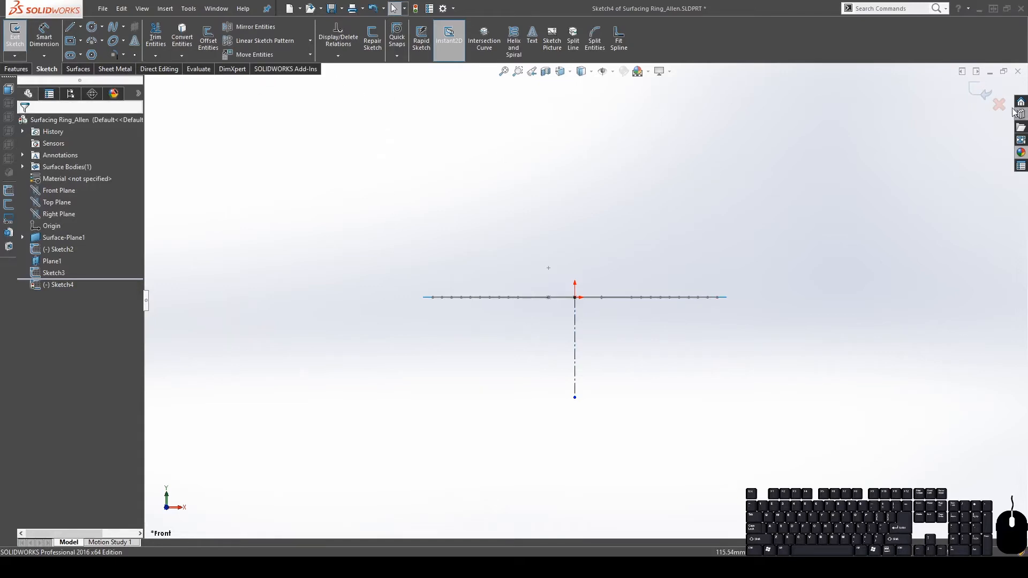
pyautogui.click(984, 94)
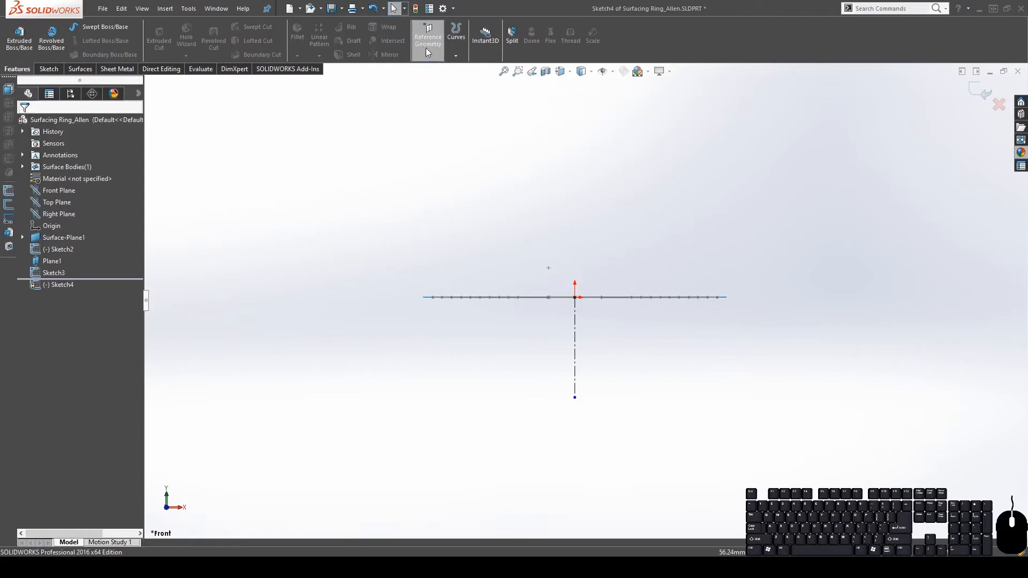
# Create reference axis Axis1 along the vertical centerline Line1@Sketch4
pyautogui.click(978, 91)
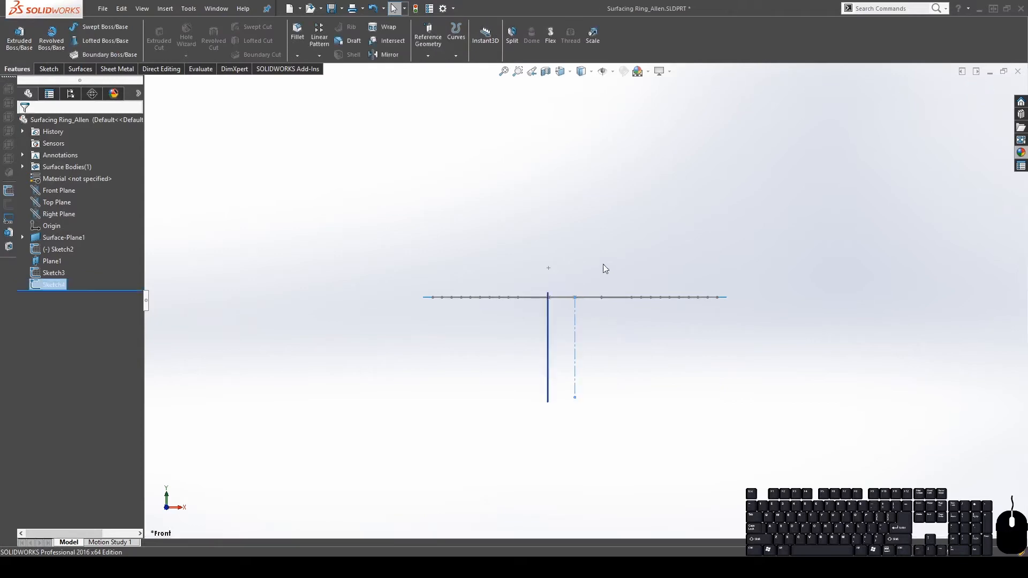
pyautogui.moveTo(646, 175); pyautogui.dragTo(624, 241, button='middle')
pyautogui.click(456, 44)
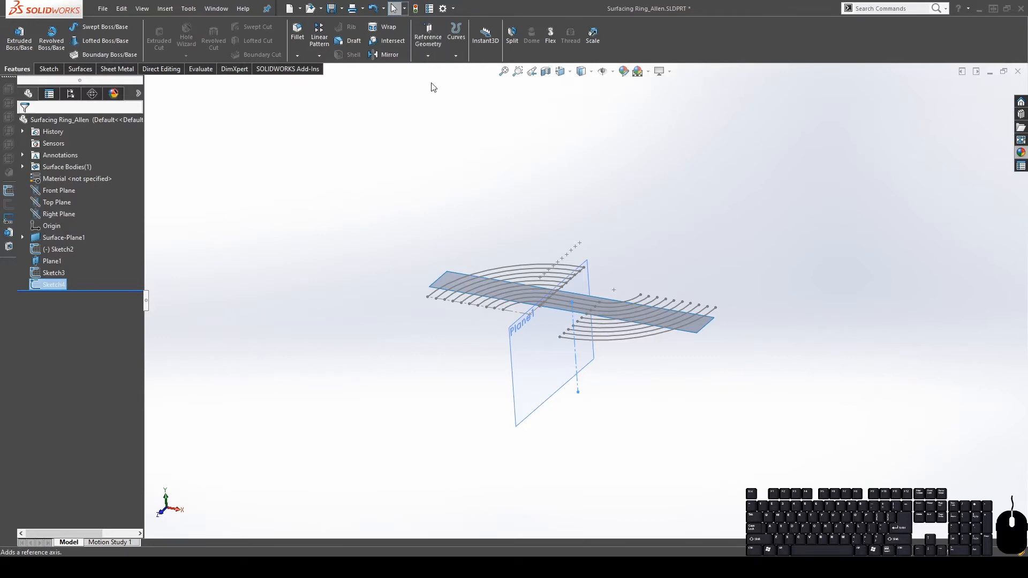
pyautogui.click(577, 369)
pyautogui.scroll(-4, 586, 370)
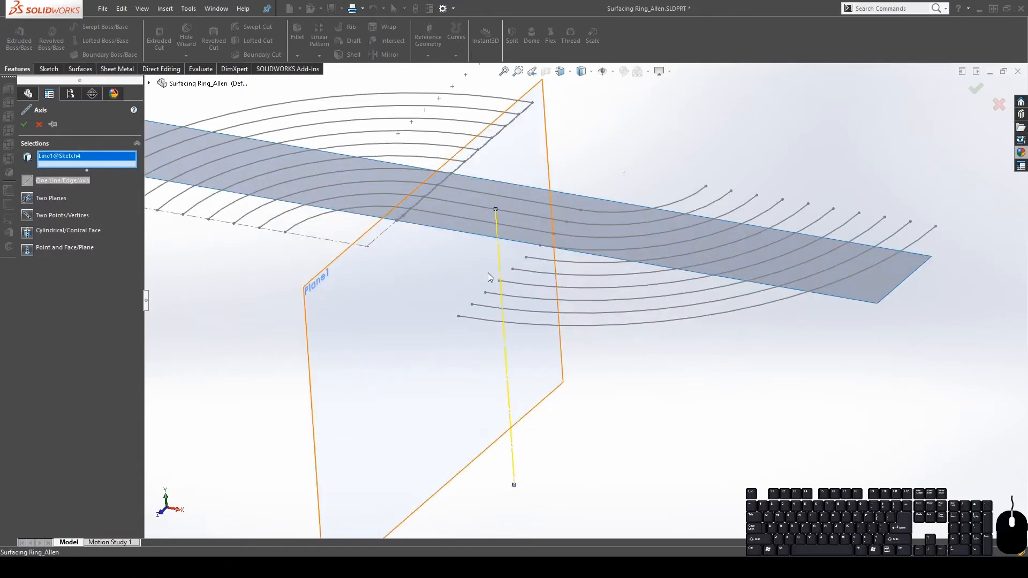
pyautogui.click(24, 124)
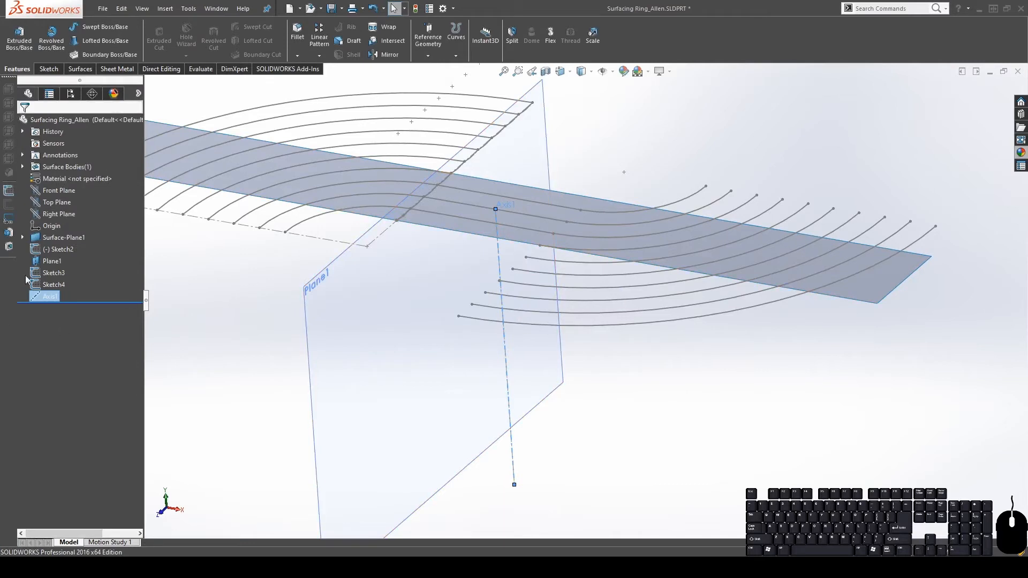
# Check Sketch4 and Sketch3 in the tree, then view Axis1 alongside the surface
pyautogui.click(41, 290)
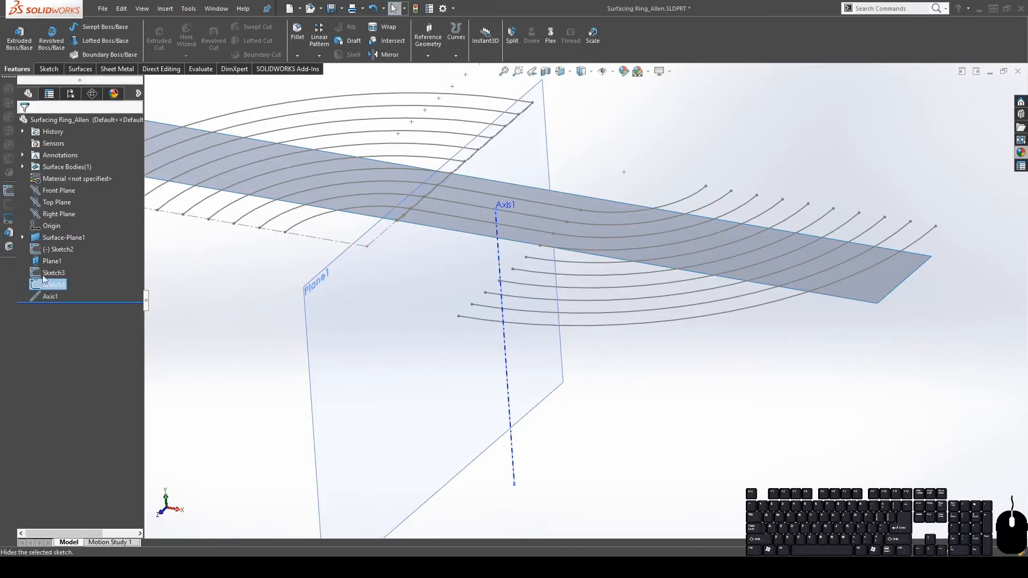
pyautogui.click(47, 275)
pyautogui.click(785, 415)
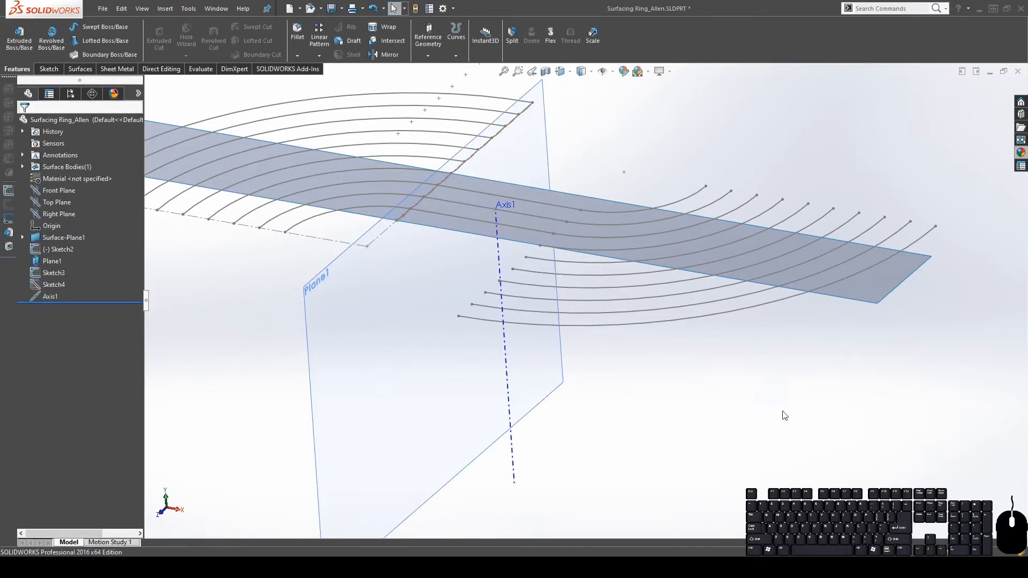
pyautogui.moveTo(564, 394)
pyautogui.mouseDown(button='middle')
pyautogui.moveTo(491, 343)
pyautogui.moveTo(487, 276)
pyautogui.moveTo(488, 356)
pyautogui.mouseUp(button='middle')
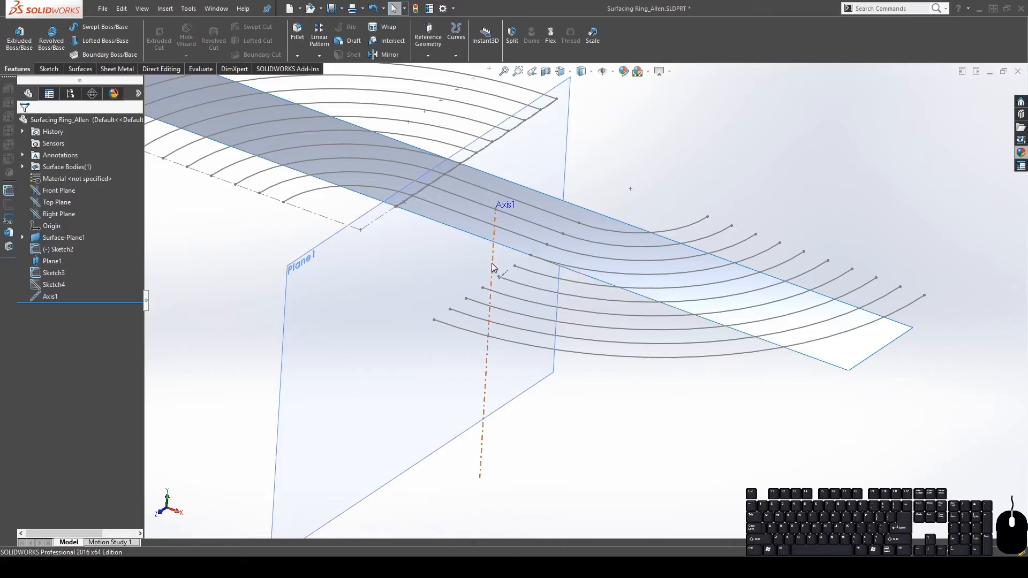
# Fit the model in view and select the wavy Sketch3 profile on the flat strip
pyautogui.click(488, 343)
pyautogui.press('Escape')
pyautogui.press('f')
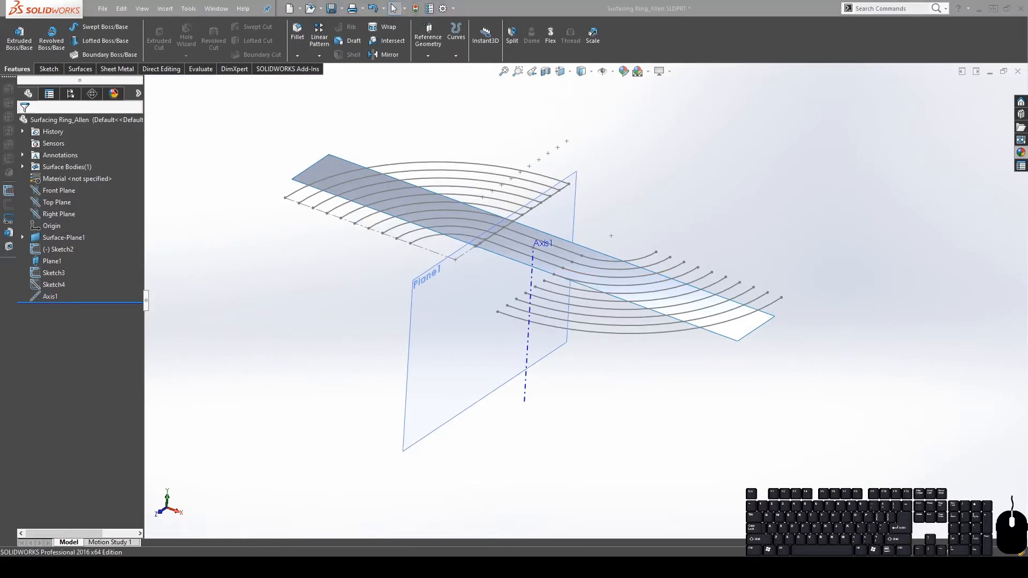
pyautogui.scroll(-5, 522, 230)
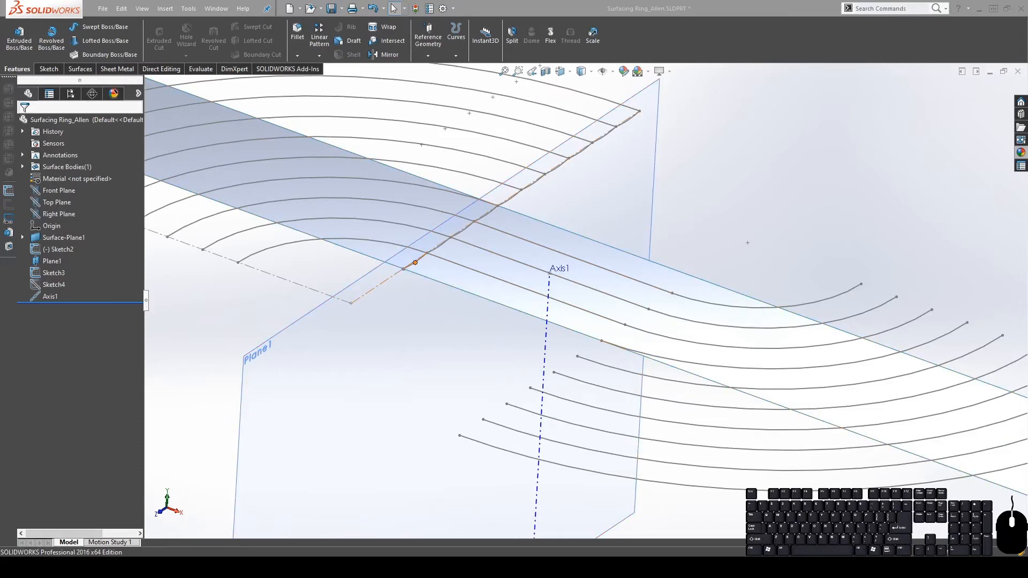
pyautogui.scroll(-5, 413, 259)
pyautogui.moveTo(414, 262)
pyautogui.mouseDown(button='middle')
pyautogui.moveTo(449, 225)
pyautogui.moveTo(445, 240)
pyautogui.mouseUp(button='middle')
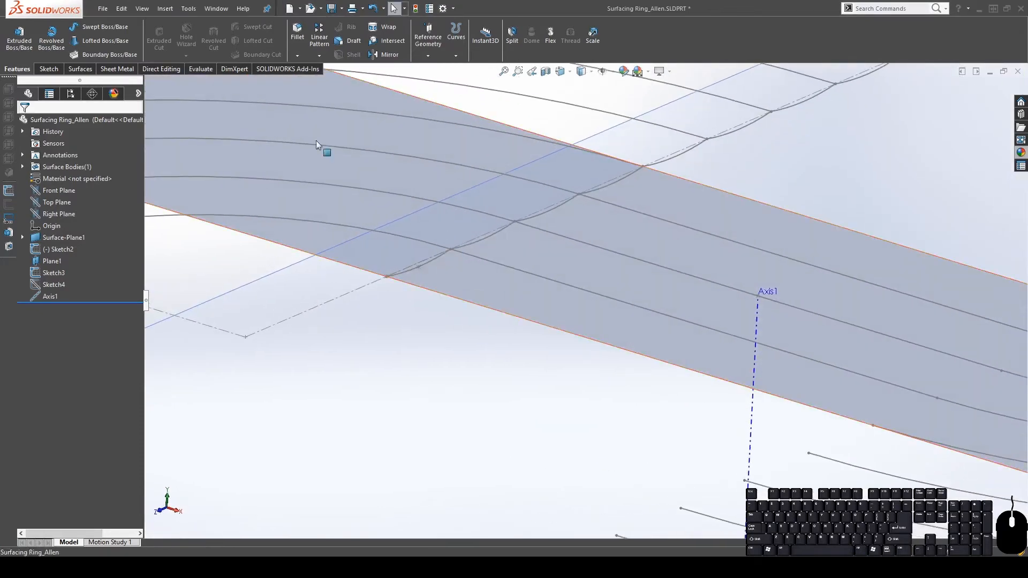
pyautogui.click(434, 261)
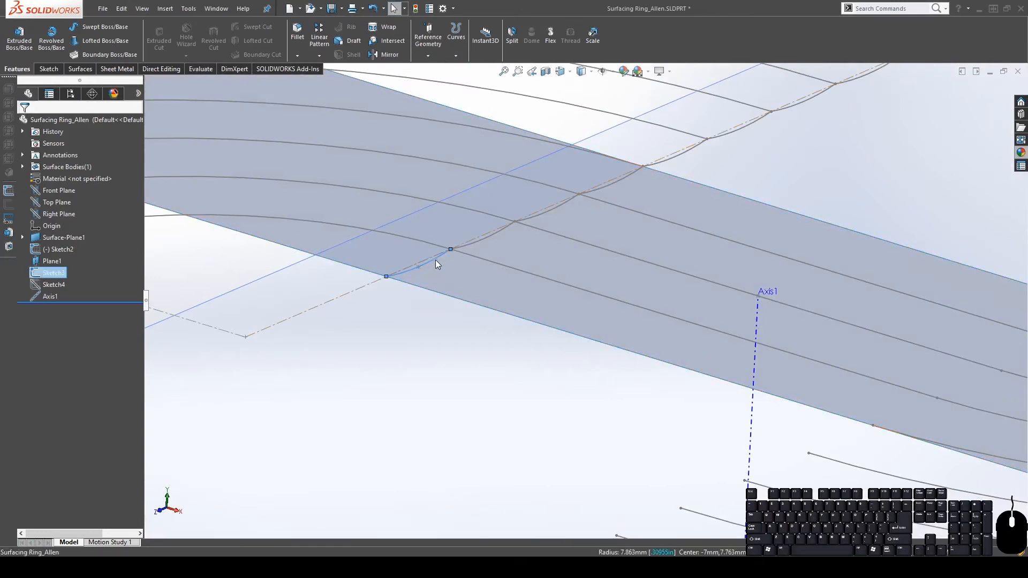
# Start an Extruded Surface and reset its contour to the wavy Sketch3 curve
pyautogui.click(79, 68)
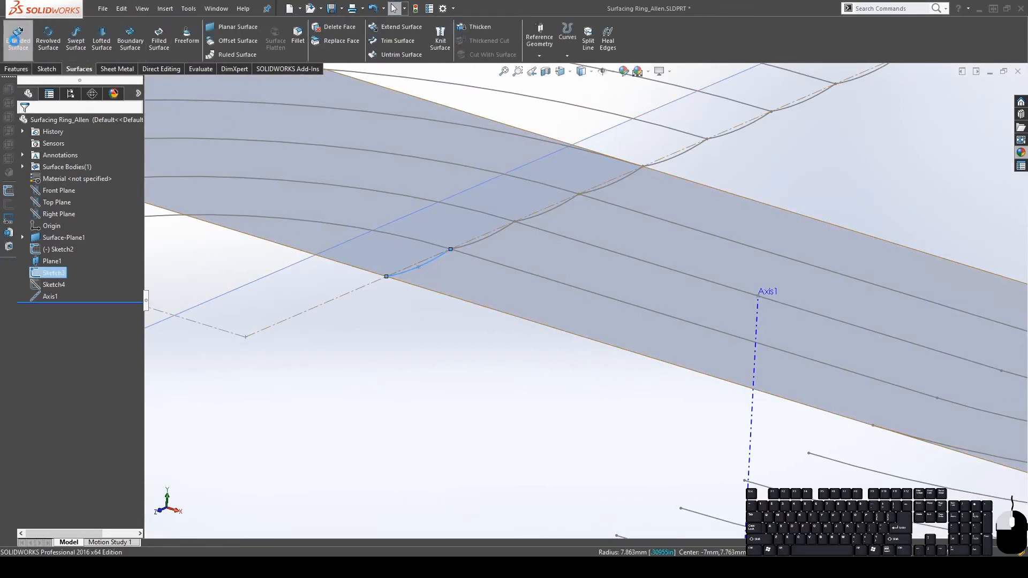
pyautogui.click(16, 44)
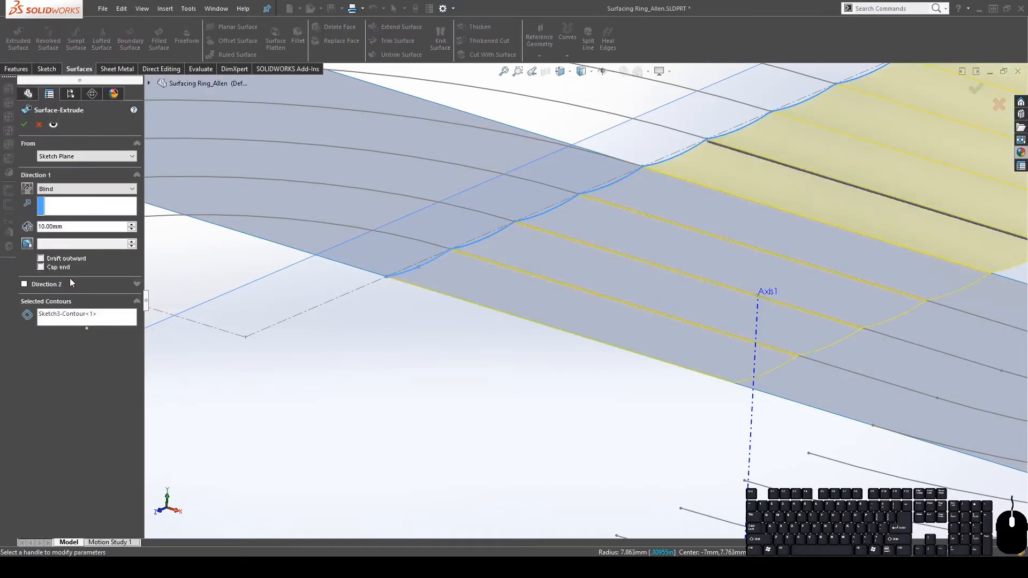
pyautogui.click(62, 314)
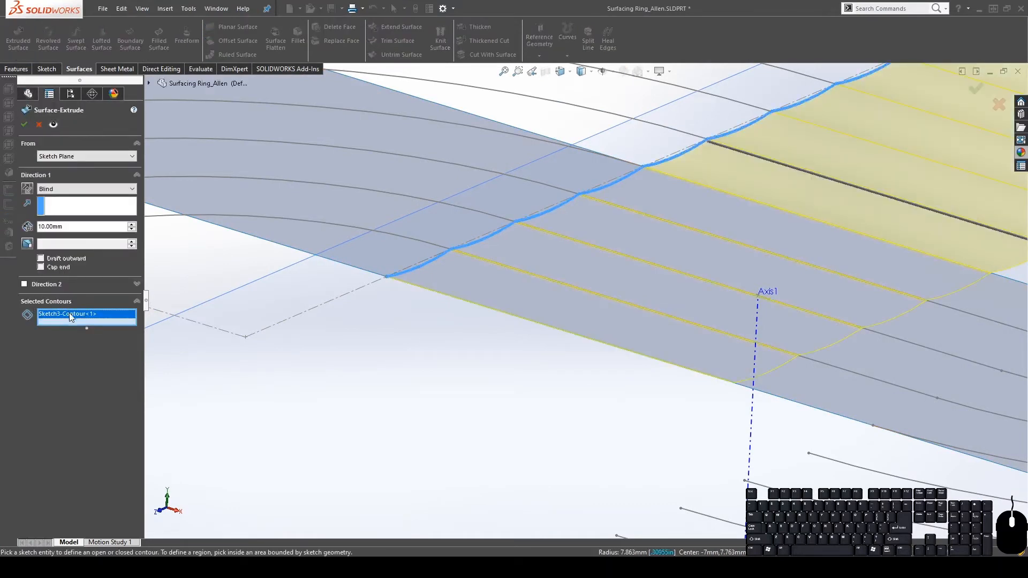
pyautogui.press('Delete')
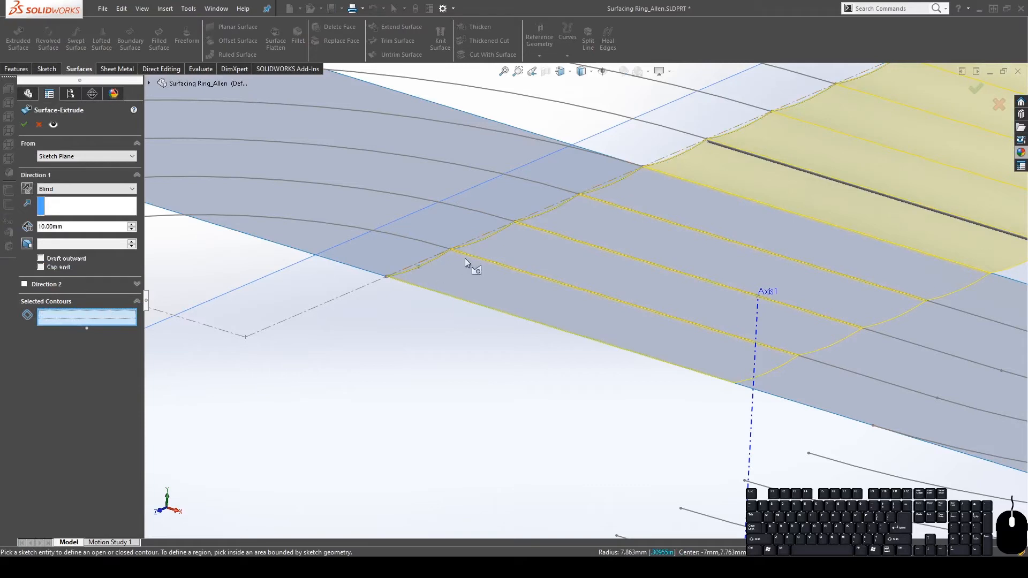
pyautogui.click(424, 263)
pyautogui.moveTo(535, 274)
pyautogui.mouseDown(button='middle')
pyautogui.moveTo(730, 249)
pyautogui.moveTo(671, 353)
pyautogui.moveTo(651, 314)
pyautogui.moveTo(630, 304)
pyautogui.moveTo(631, 390)
pyautogui.mouseUp(button='middle')
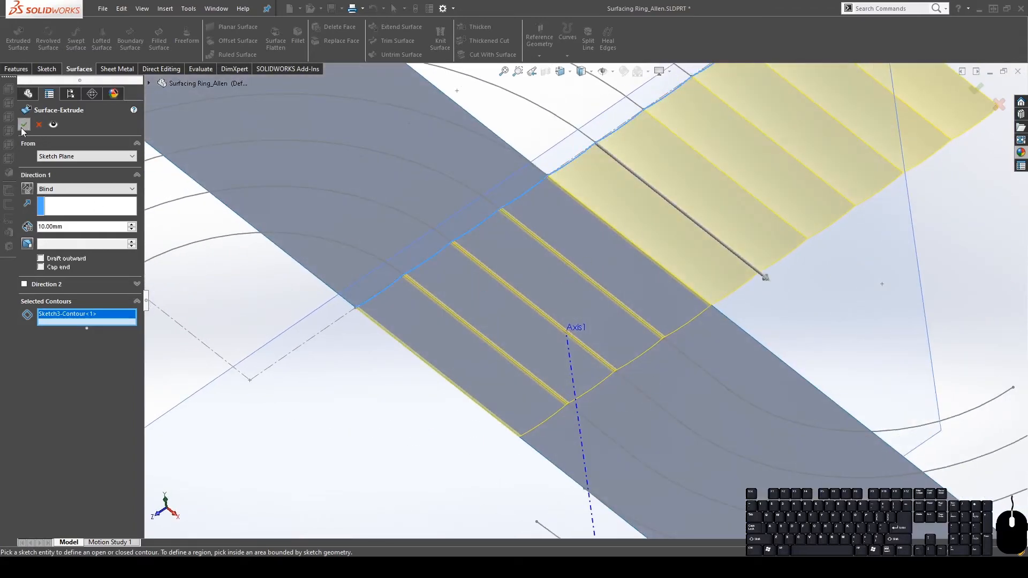
# Extrude the surface Up To Vertex at the Sketch2 arc endpoint to create Surface-Extrude1
pyautogui.click(87, 189)
pyautogui.click(75, 207)
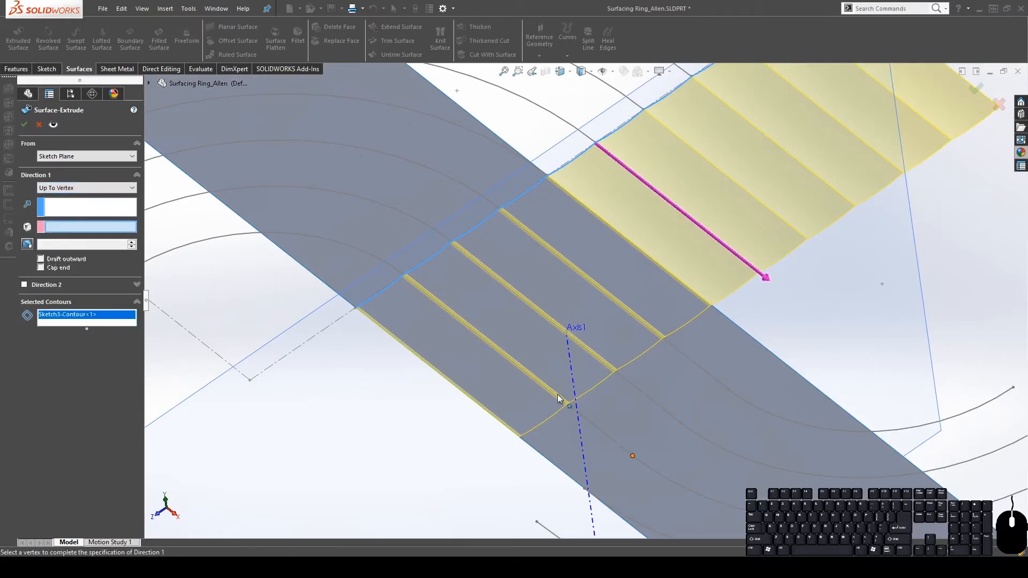
pyautogui.moveTo(687, 391)
pyautogui.mouseDown(button='middle')
pyautogui.moveTo(696, 330)
pyautogui.moveTo(731, 380)
pyautogui.moveTo(767, 374)
pyautogui.moveTo(706, 261)
pyautogui.moveTo(661, 328)
pyautogui.moveTo(423, 318)
pyautogui.mouseUp(button='middle')
pyautogui.click(734, 371)
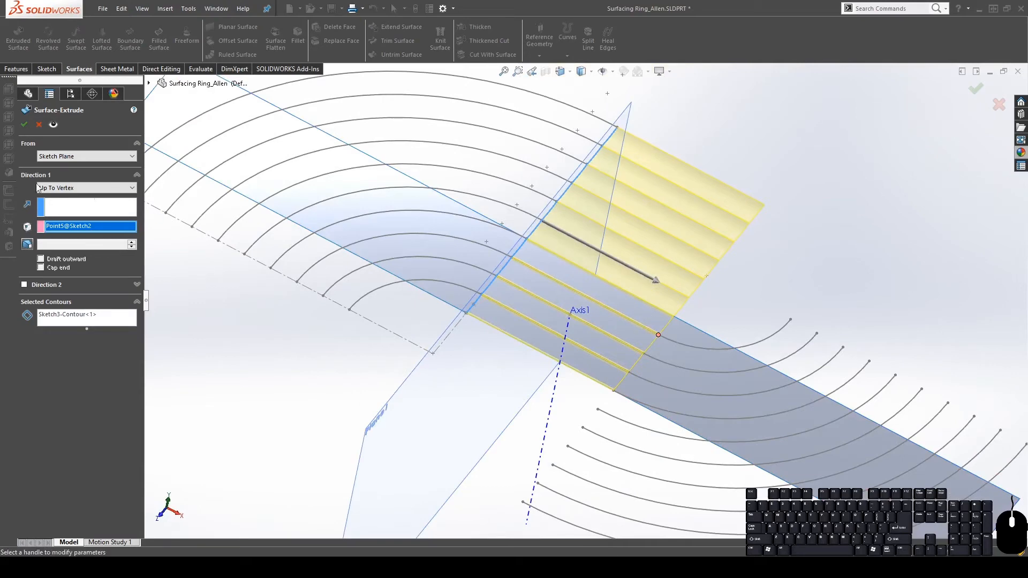
pyautogui.click(24, 125)
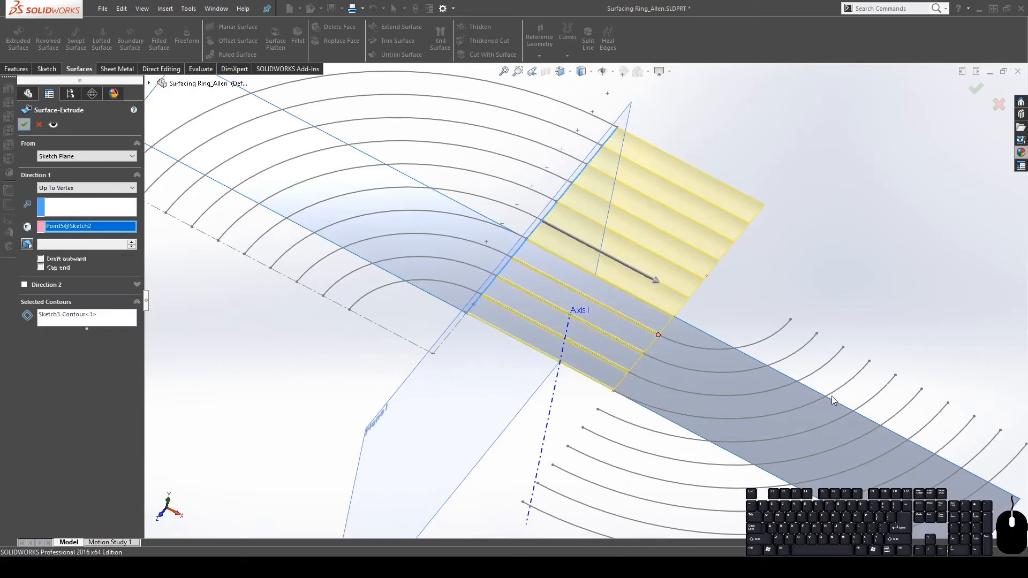
pyautogui.moveTo(643, 316); pyautogui.dragTo(750, 313, button='middle')
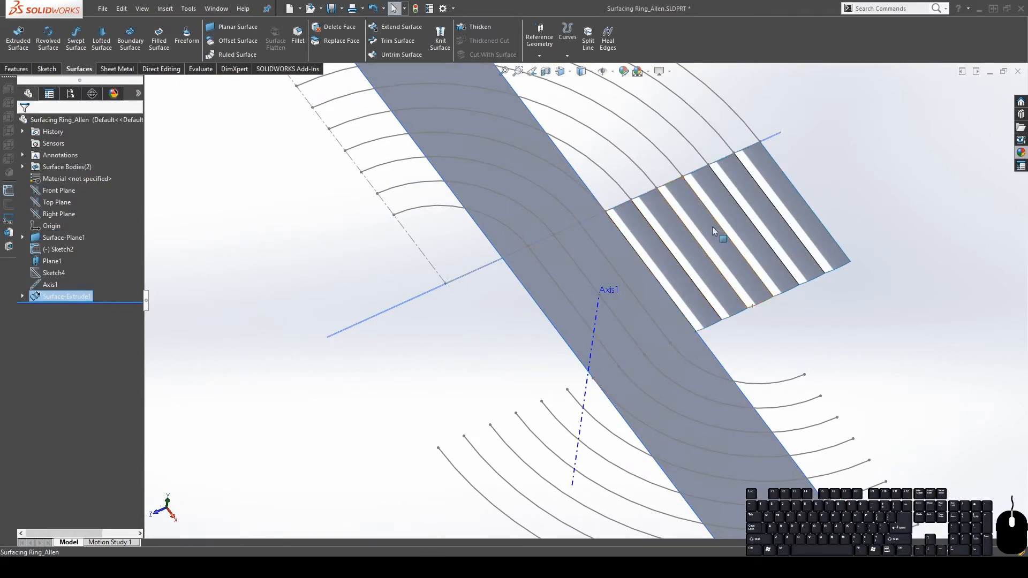
# Inspect the corrugated rib faces from several angles, then select Sketch3 under Surface-Extrude1
pyautogui.click(656, 260)
pyautogui.click(681, 242)
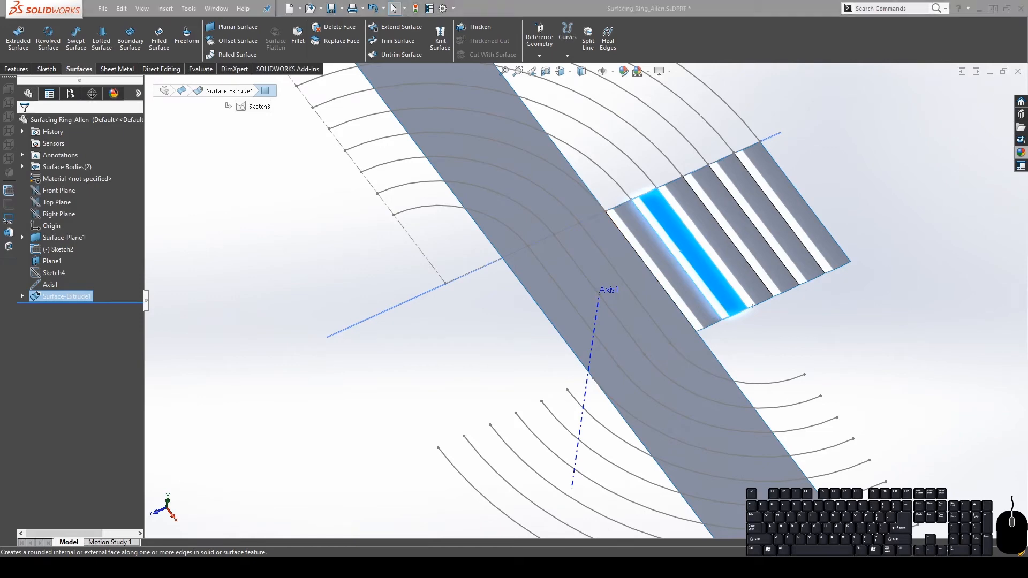
pyautogui.moveTo(567, 236); pyautogui.dragTo(636, 259, button='middle')
pyautogui.moveTo(547, 221); pyautogui.dragTo(540, 299, button='middle')
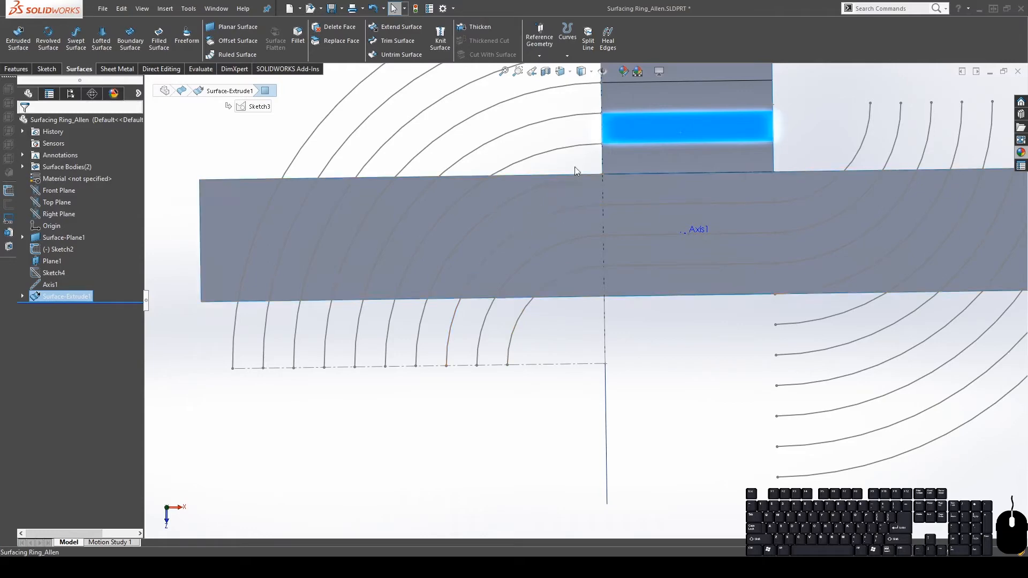
pyautogui.moveTo(542, 287); pyautogui.dragTo(590, 129, button='middle')
pyautogui.click(596, 114)
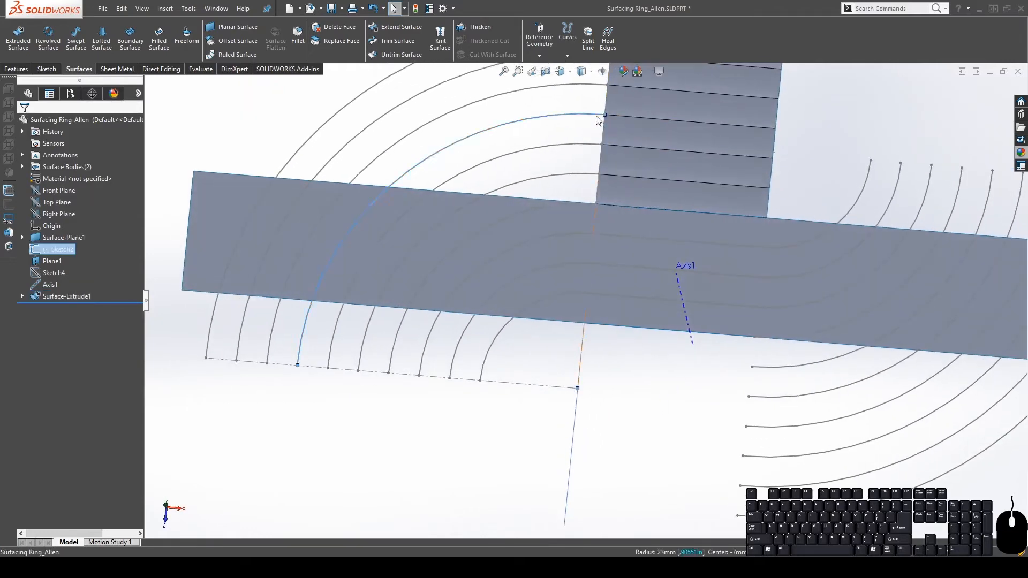
pyautogui.moveTo(639, 179)
pyautogui.keyDown('ctrl'); pyautogui.mouseDown(button='middle')
pyautogui.moveTo(614, 252)
pyautogui.moveTo(653, 146)
pyautogui.mouseUp(button='middle'); pyautogui.keyUp('ctrl')
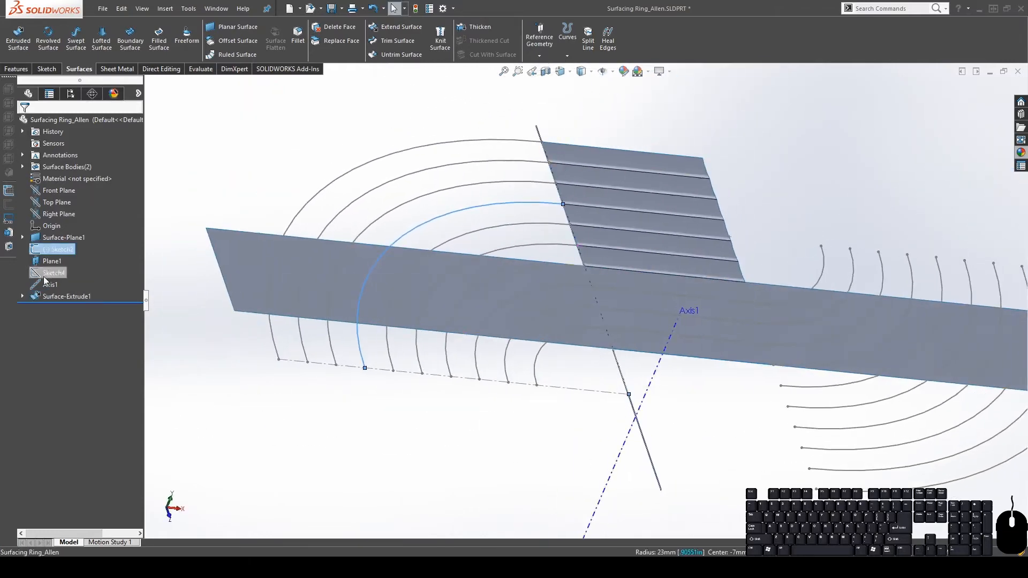
pyautogui.click(23, 297)
pyautogui.click(66, 312)
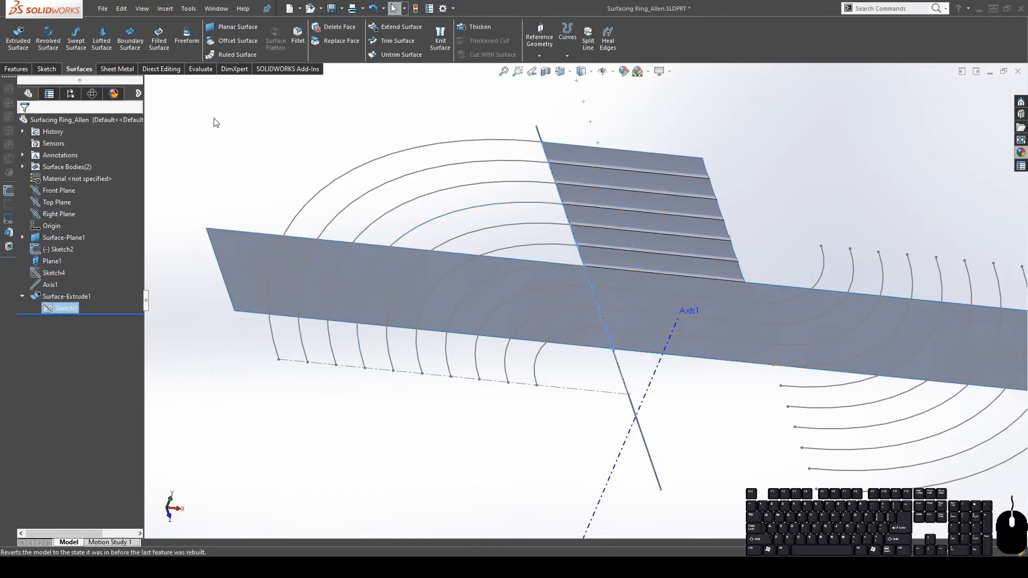
pyautogui.click(47, 42)
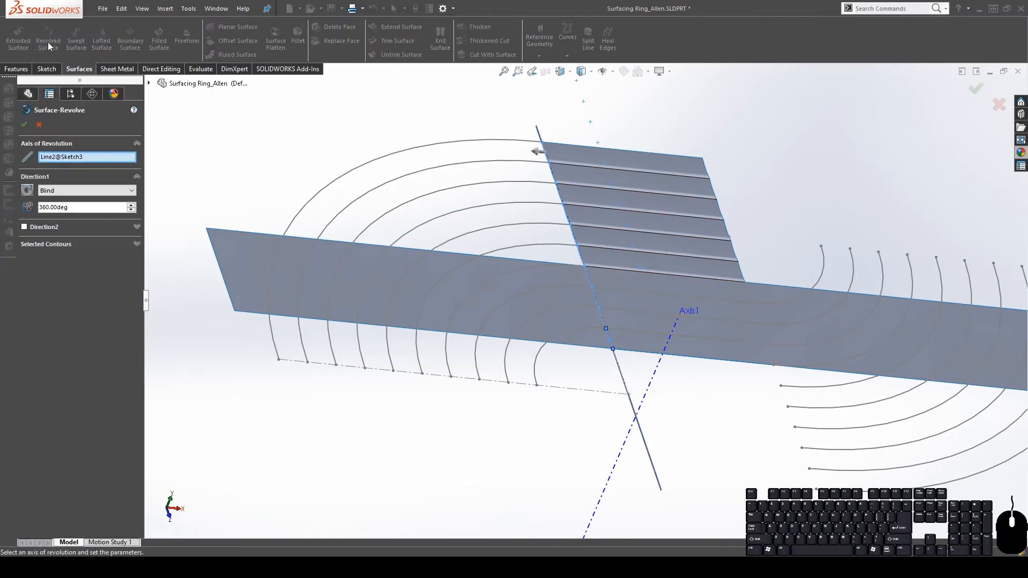
pyautogui.click(58, 156)
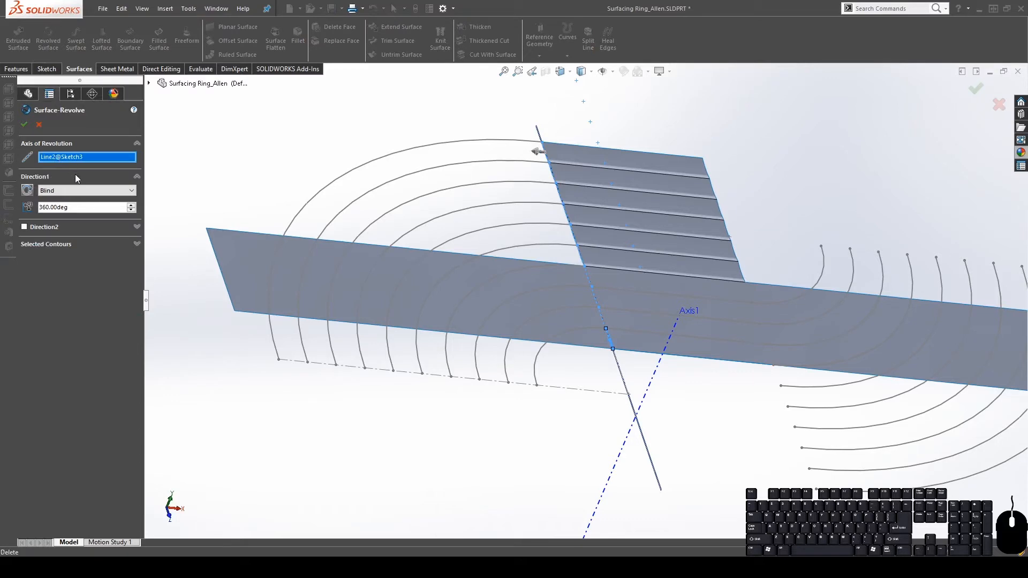
pyautogui.click(629, 395)
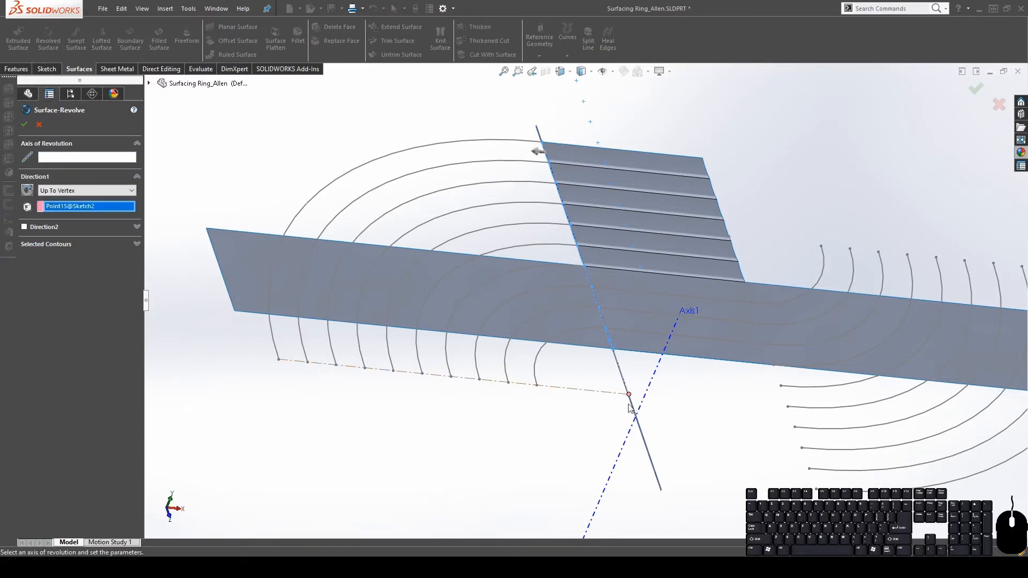
pyautogui.click(88, 157)
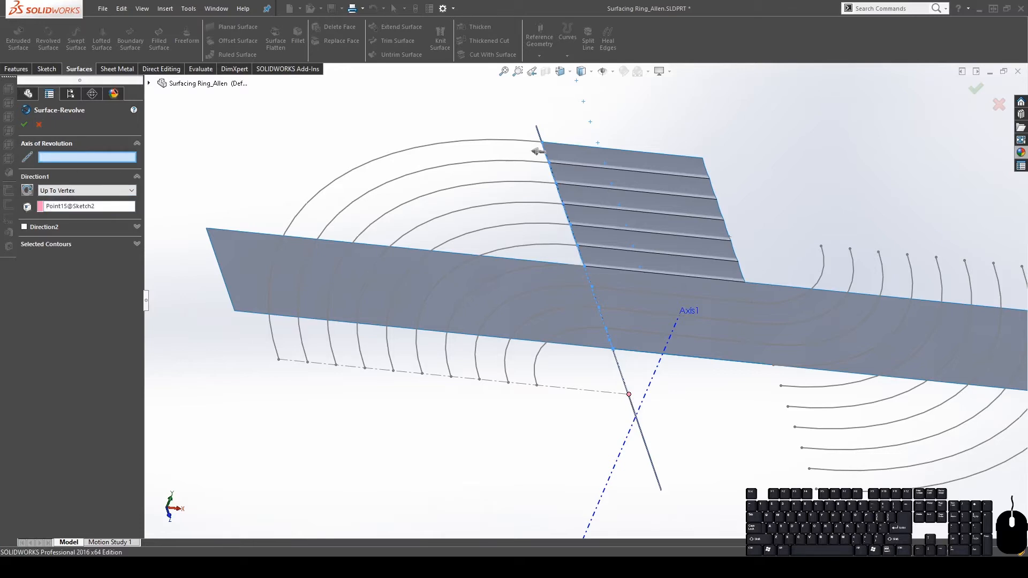
pyautogui.click(38, 124)
pyautogui.moveTo(624, 410); pyautogui.dragTo(612, 383, button='middle')
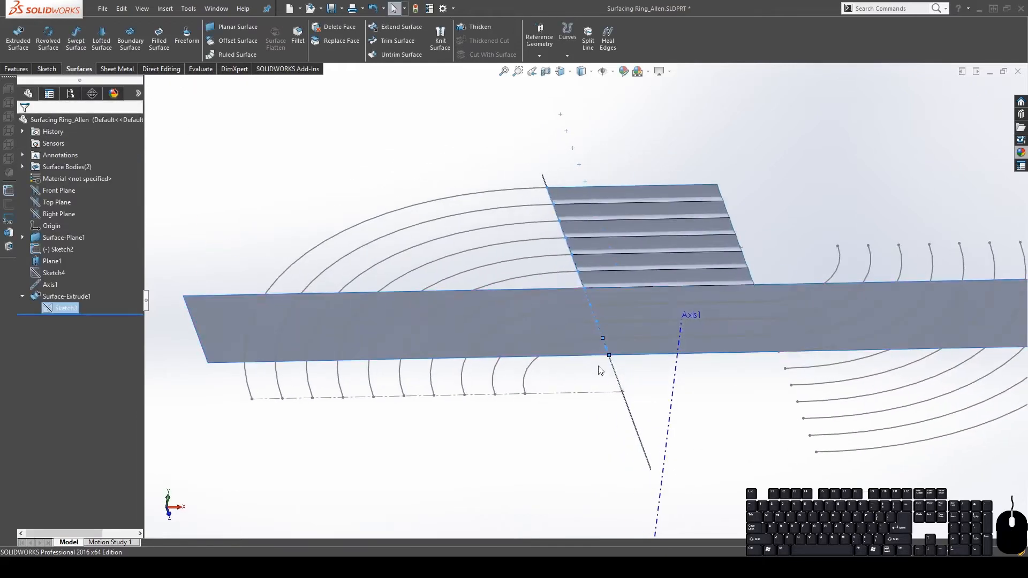
# Open Sketch3 from the feature history for editing
pyautogui.click(51, 308)
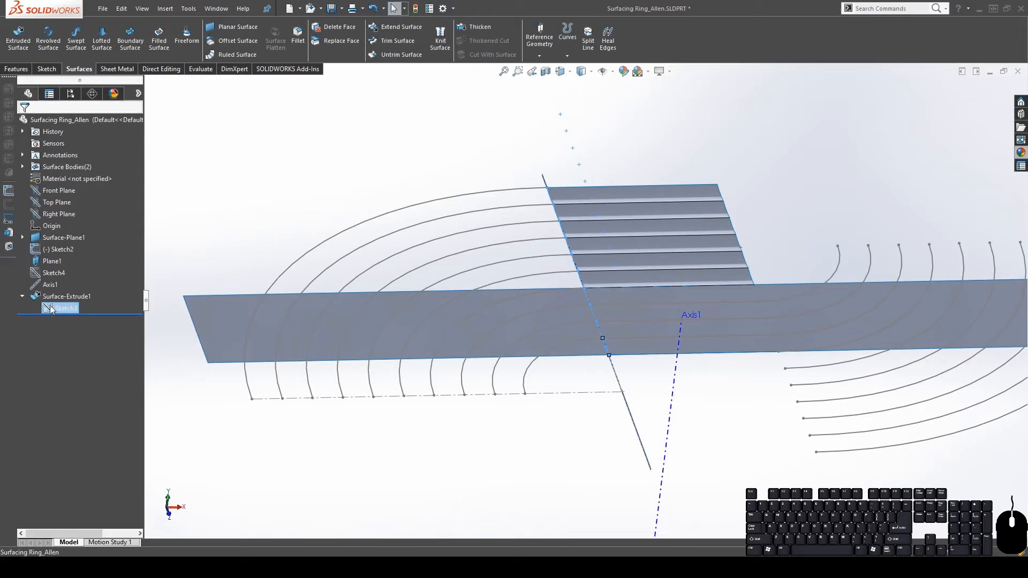
pyautogui.click(280, 217)
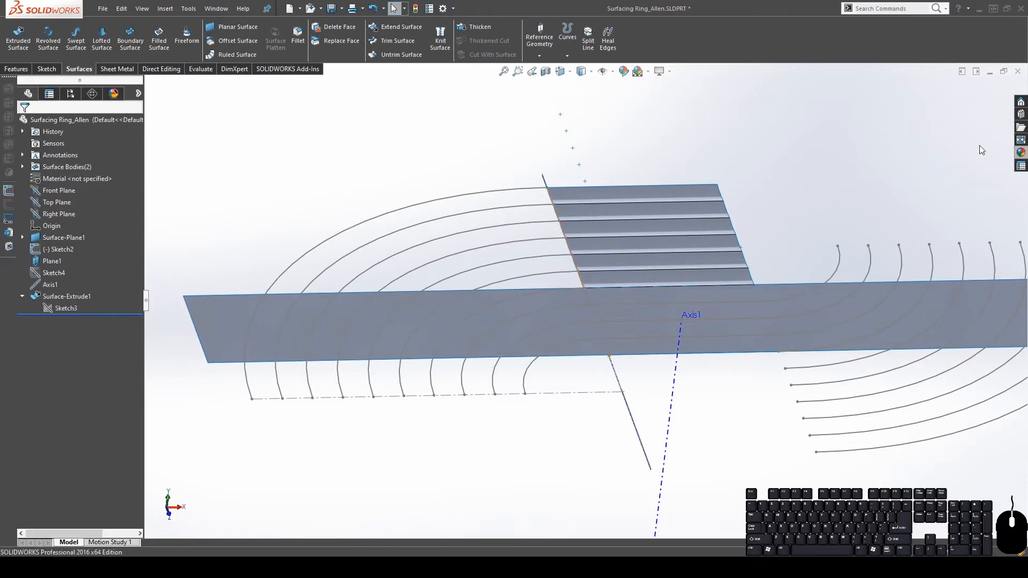
pyautogui.click(56, 309)
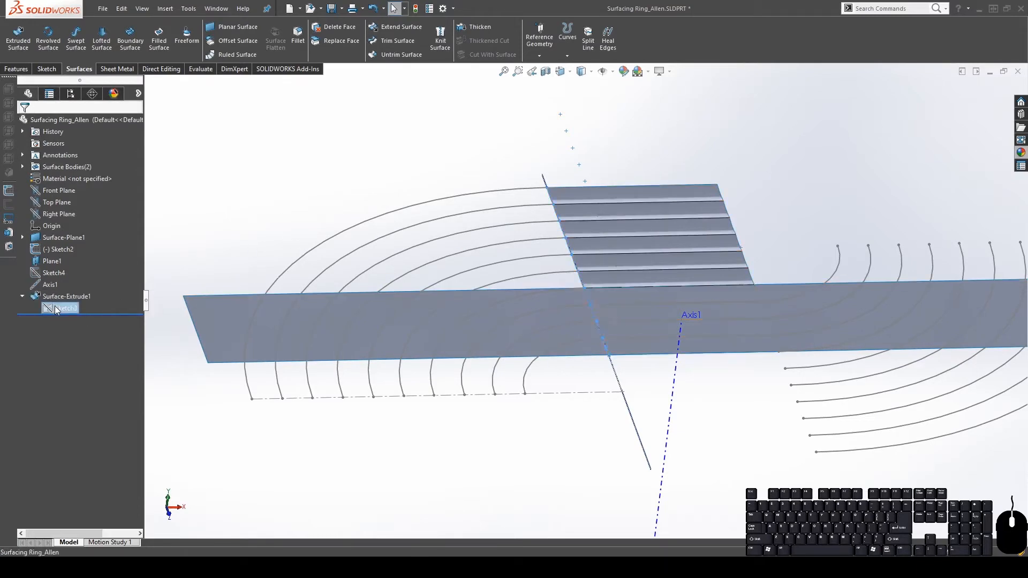
pyautogui.click(63, 276)
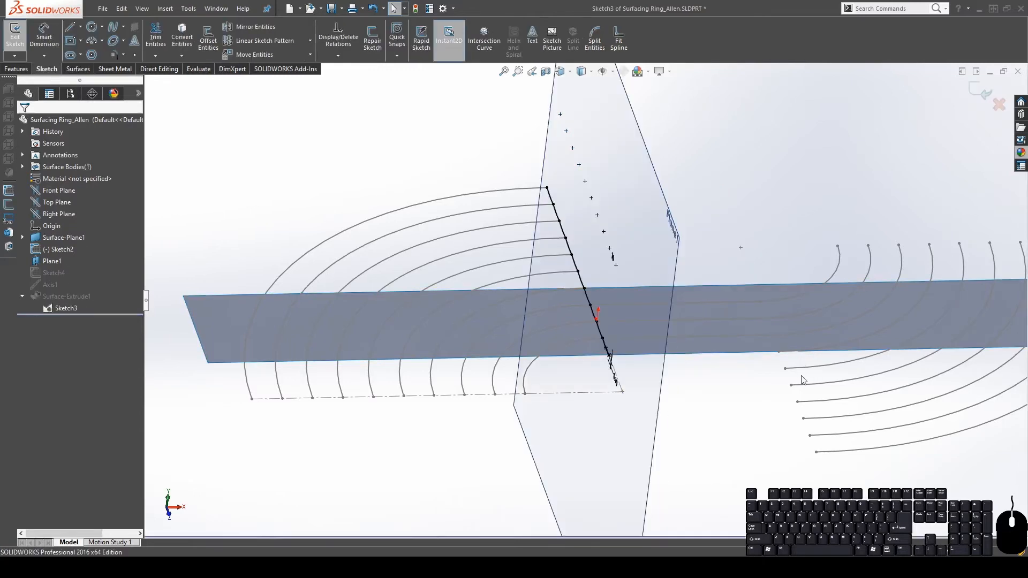
# Draw a vertical construction centerline from the curve's end and check its vertical relation
pyautogui.click(80, 28)
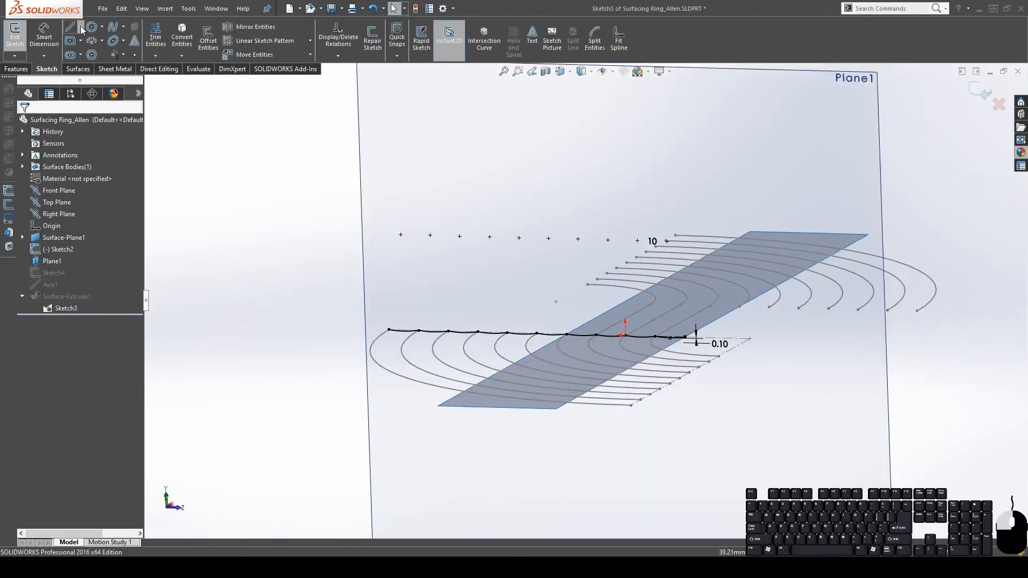
pyautogui.click(91, 52)
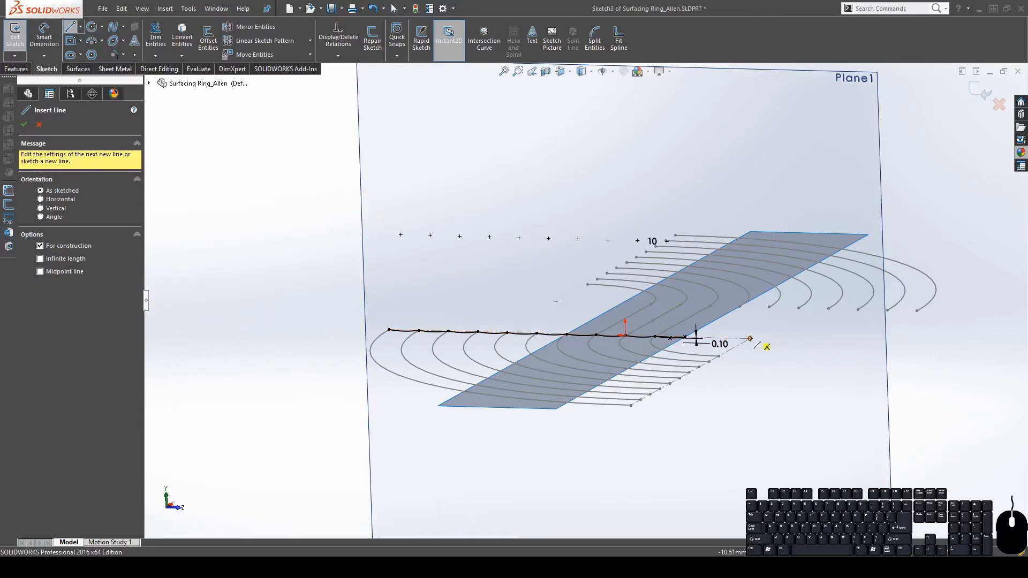
pyautogui.click(750, 338)
pyautogui.press('Escape')
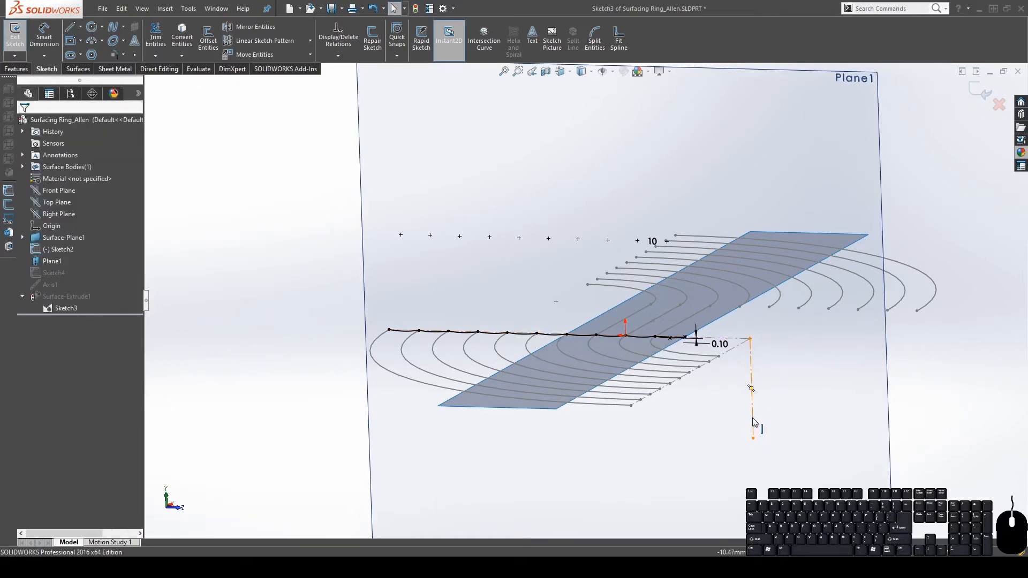
pyautogui.click(753, 422)
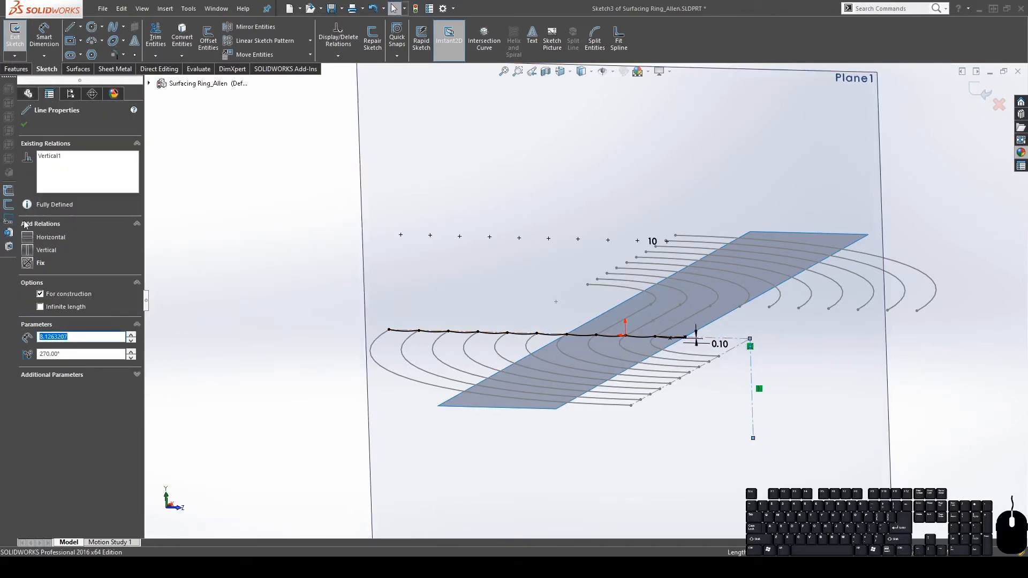
pyautogui.click(51, 155)
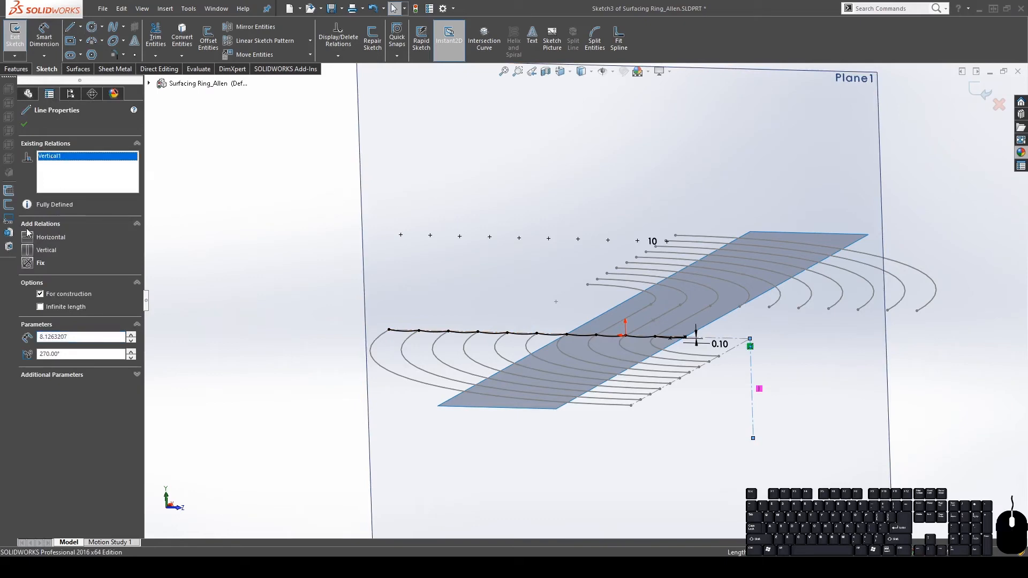
# Check the construction line from several angles, then exit Sketch3 to rebuild the surface
pyautogui.moveTo(696, 346)
pyautogui.mouseDown(button='middle')
pyautogui.moveTo(623, 340)
pyautogui.moveTo(627, 356)
pyautogui.mouseUp(button='middle')
pyautogui.scroll(-5, 627, 362)
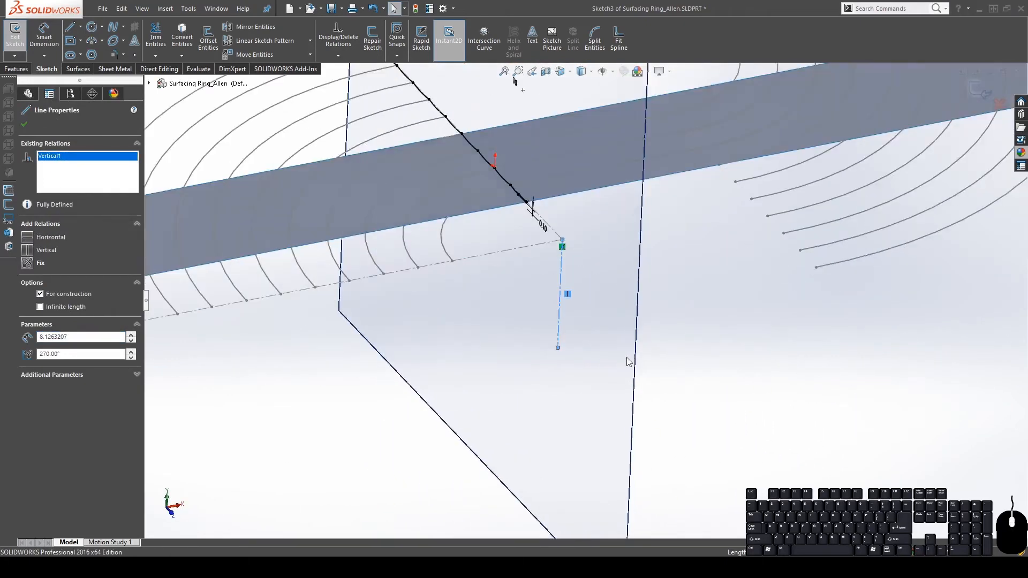
pyautogui.scroll(1, 591, 326)
pyautogui.scroll(-1, 610, 324)
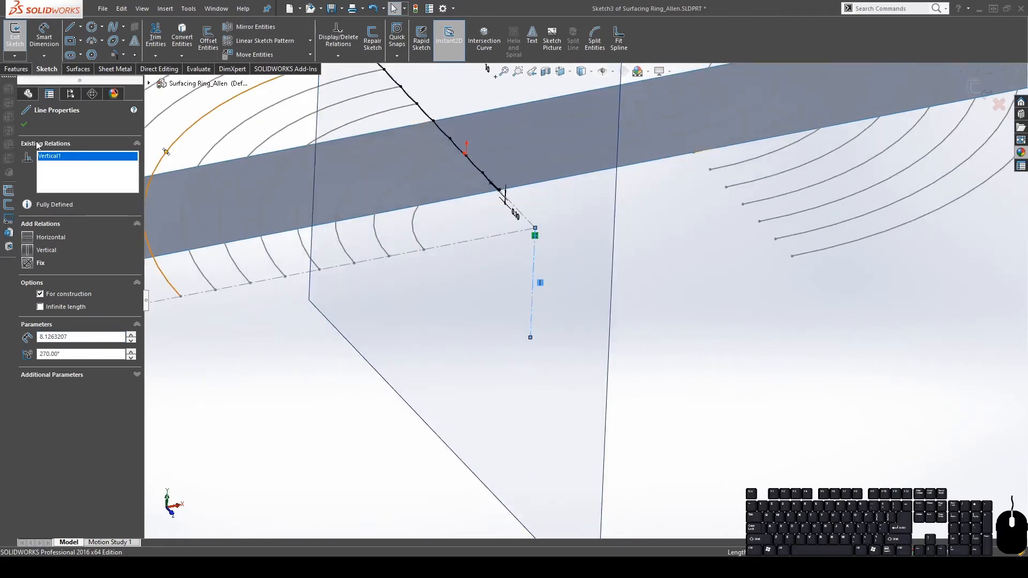
pyautogui.scroll(3, 535, 311)
pyautogui.scroll(-3, 567, 320)
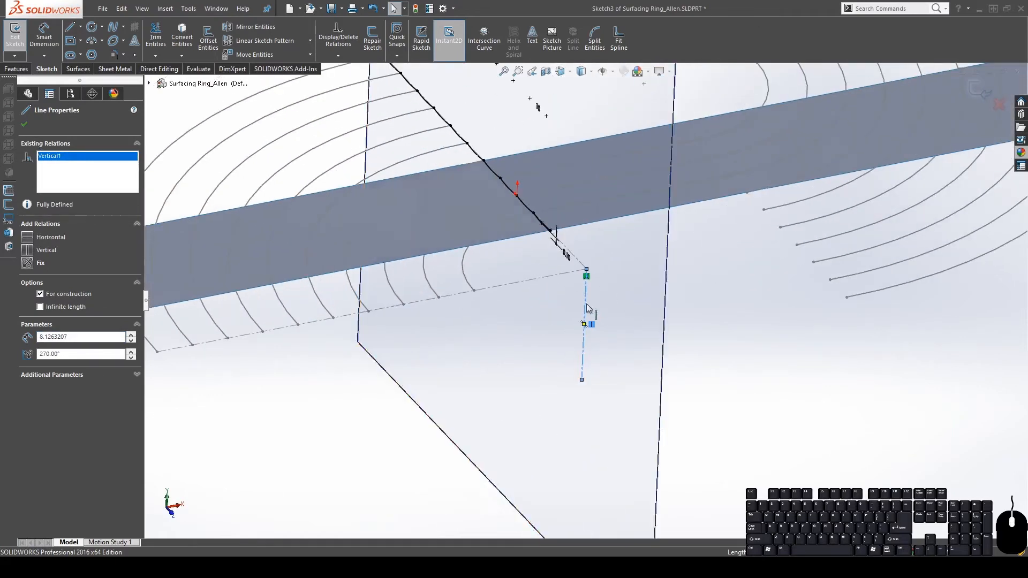
pyautogui.moveTo(586, 303); pyautogui.dragTo(632, 273, button='middle')
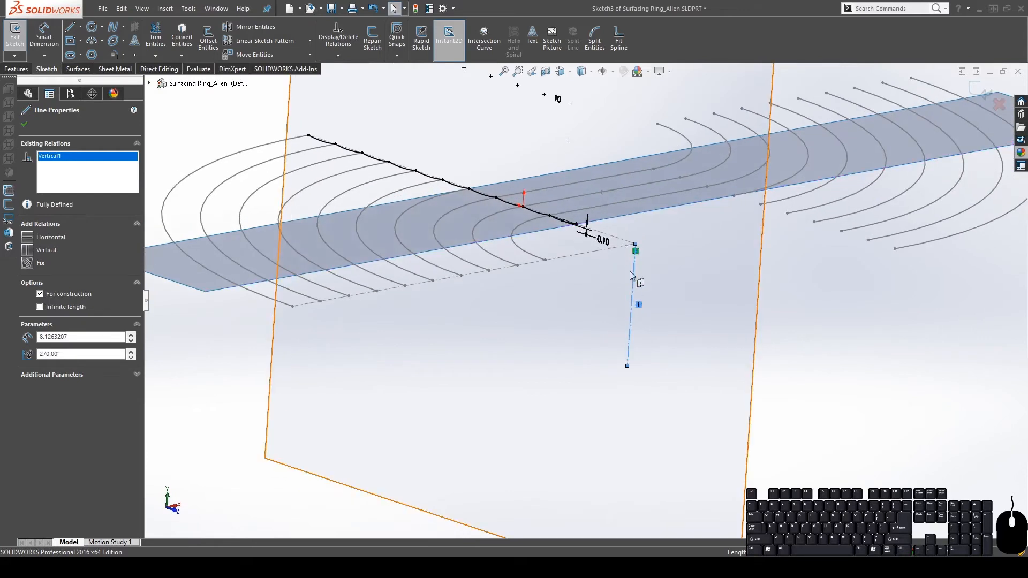
pyautogui.moveTo(369, 186); pyautogui.dragTo(473, 292, button='middle')
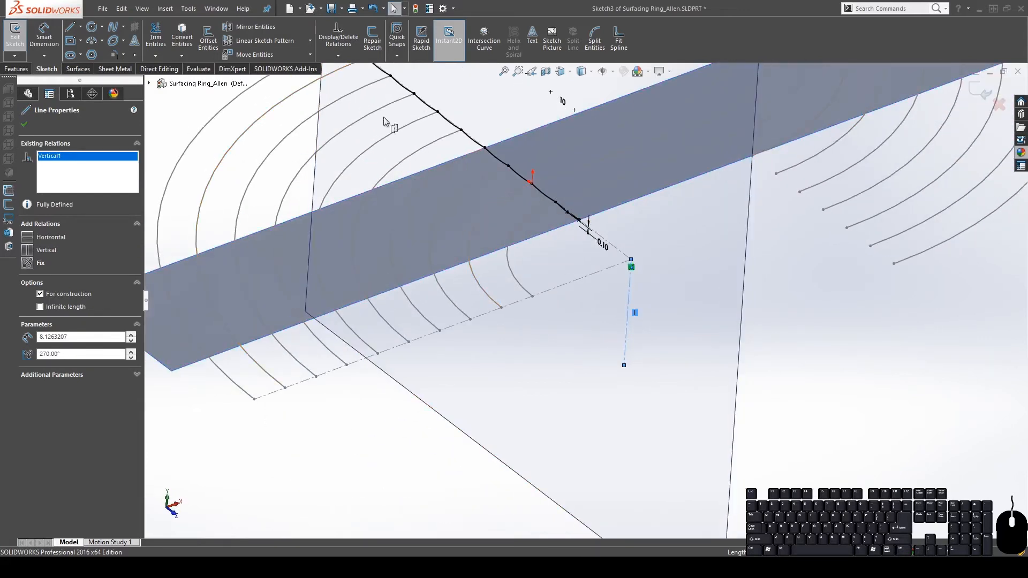
pyautogui.click(78, 69)
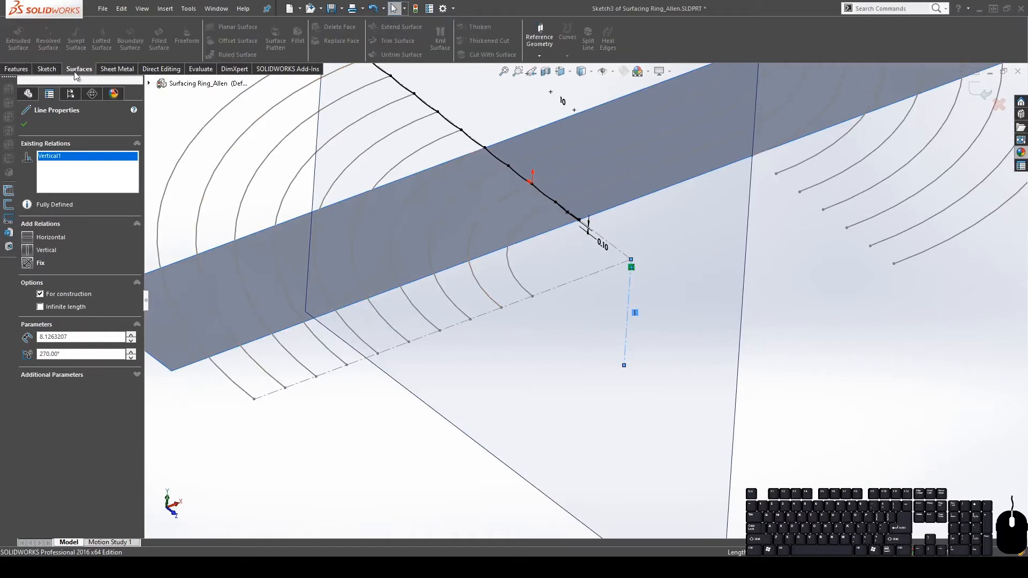
pyautogui.click(51, 70)
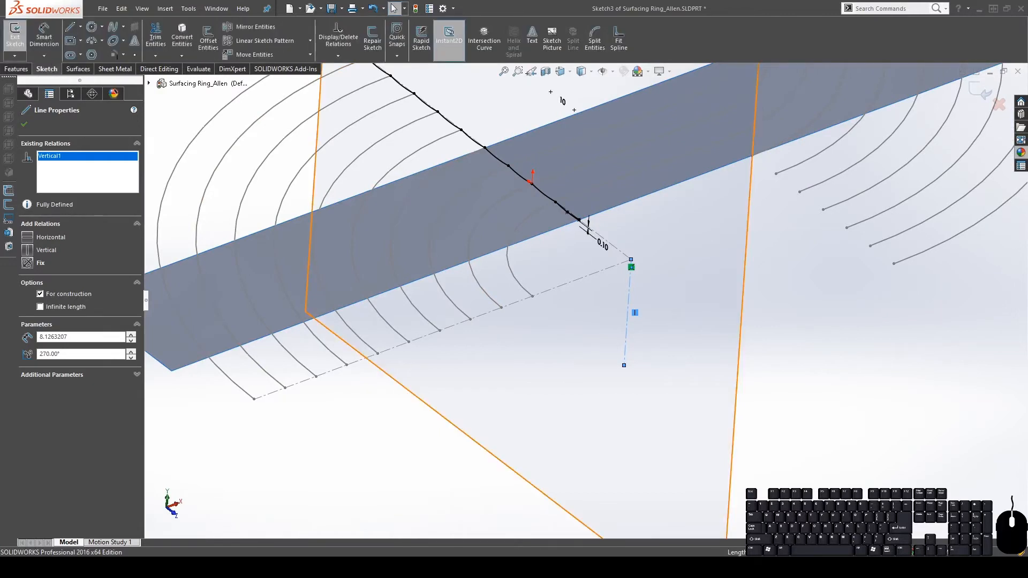
pyautogui.click(979, 93)
pyautogui.click(979, 94)
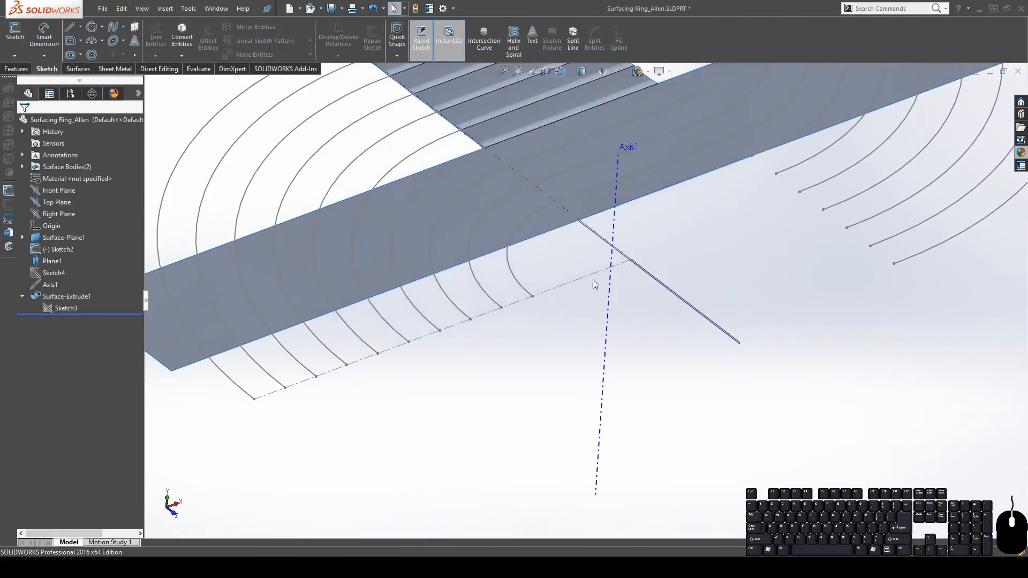
# Start a Revolved Surface from Sketch3 using vertical construction line Line3 as the axis
pyautogui.click(61, 309)
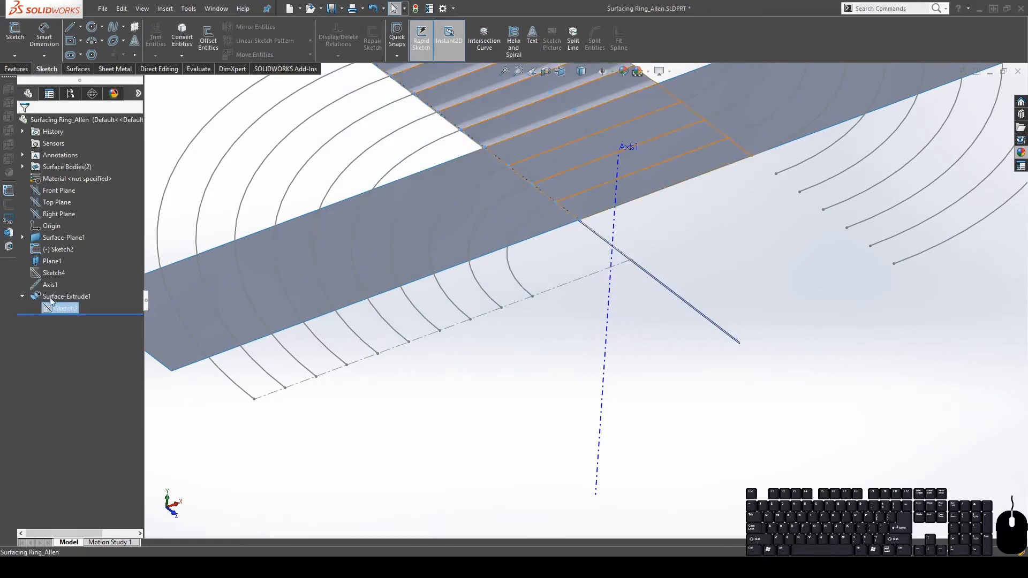
pyautogui.click(78, 69)
pyautogui.click(47, 44)
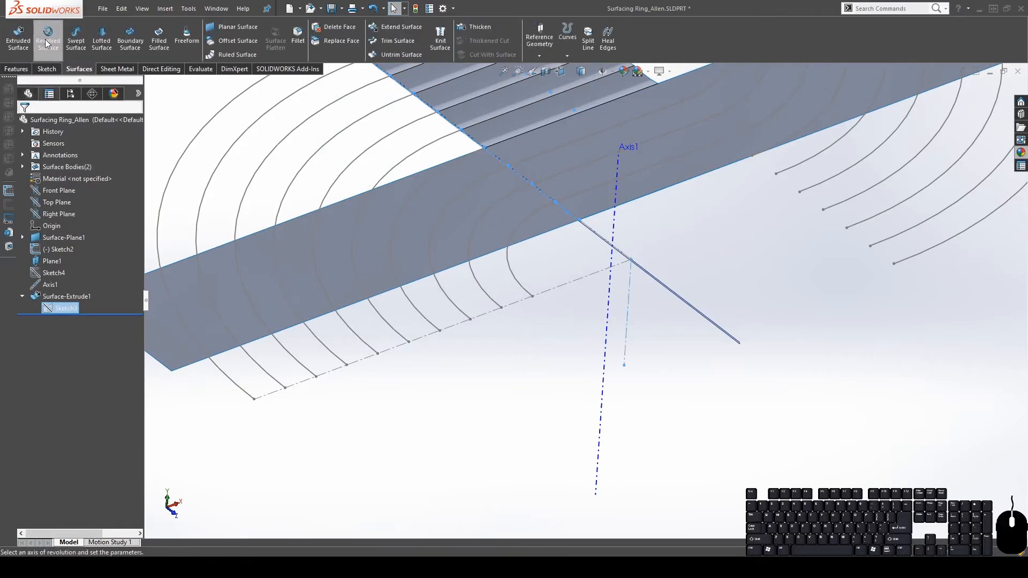
pyautogui.click(627, 313)
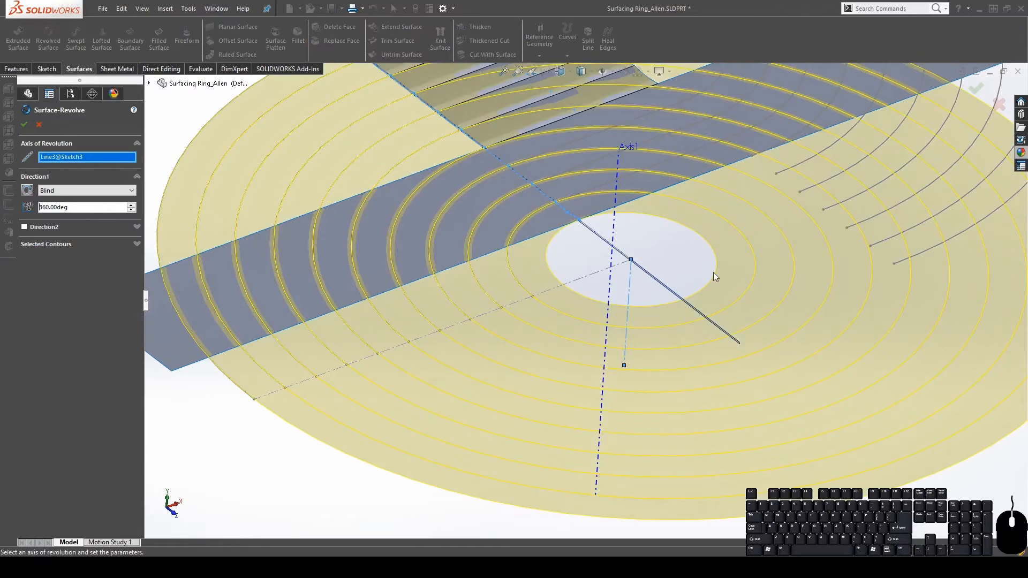
pyautogui.scroll(4, 713, 272)
pyautogui.moveTo(614, 198); pyautogui.dragTo(589, 329, button='middle')
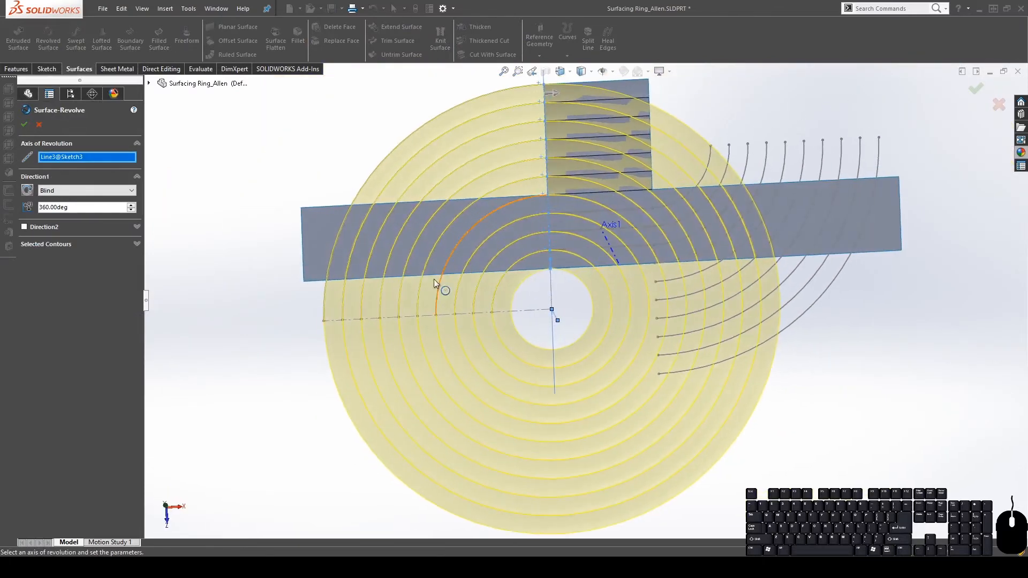
# Set the revolve angle to 90°, reverse it to the left side, and accept Surface-Revolve1
pyautogui.doubleClick(107, 210)
pyautogui.write('90')
pyautogui.press('Return')
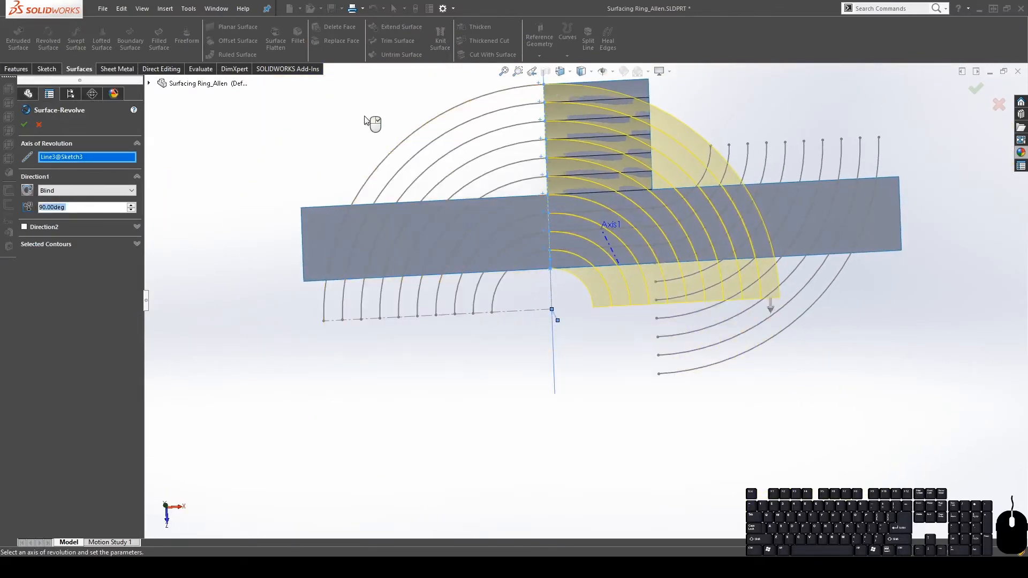
pyautogui.click(26, 191)
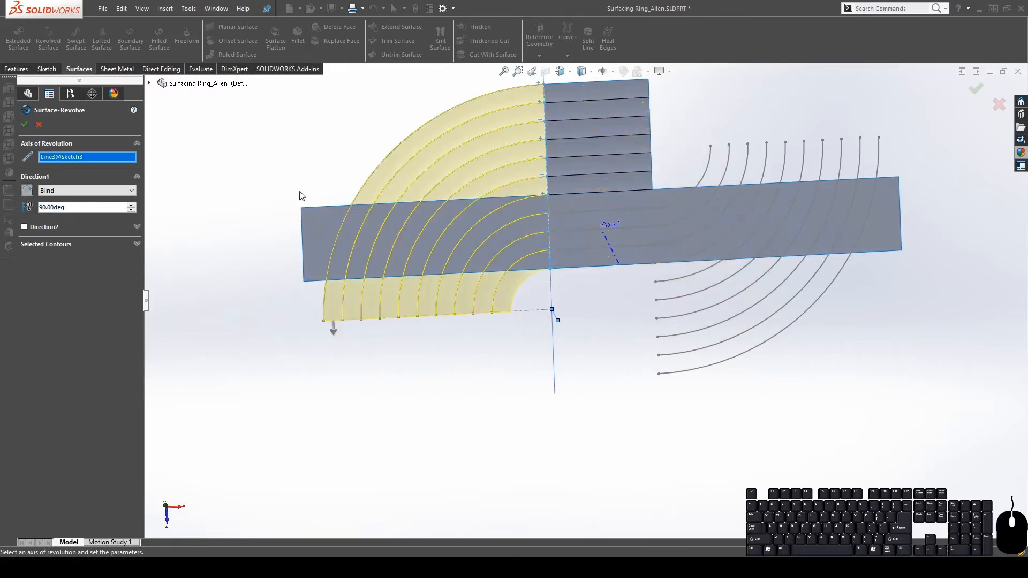
pyautogui.moveTo(581, 259); pyautogui.dragTo(573, 174, button='middle')
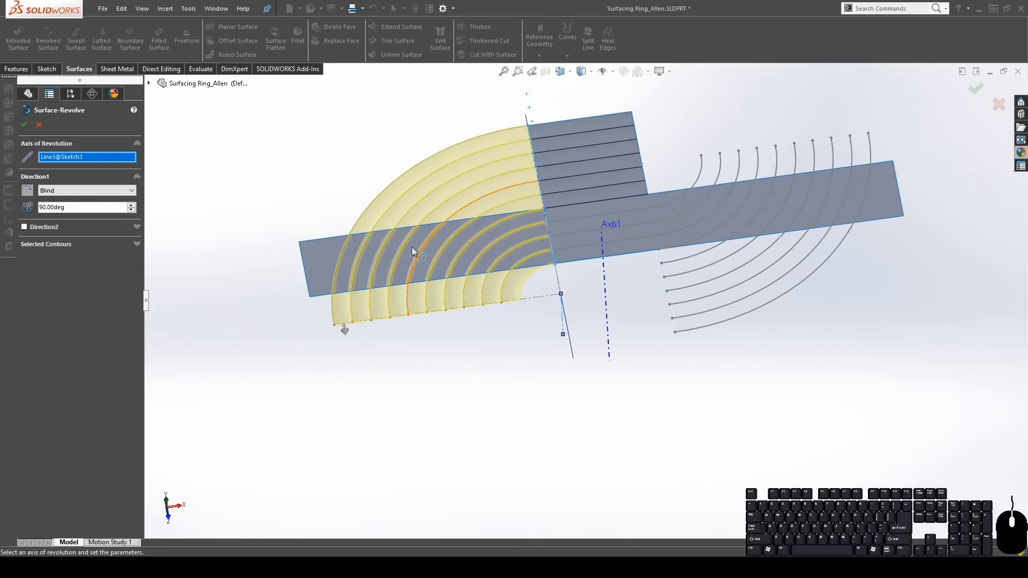
pyautogui.click(27, 190)
pyautogui.click(27, 190)
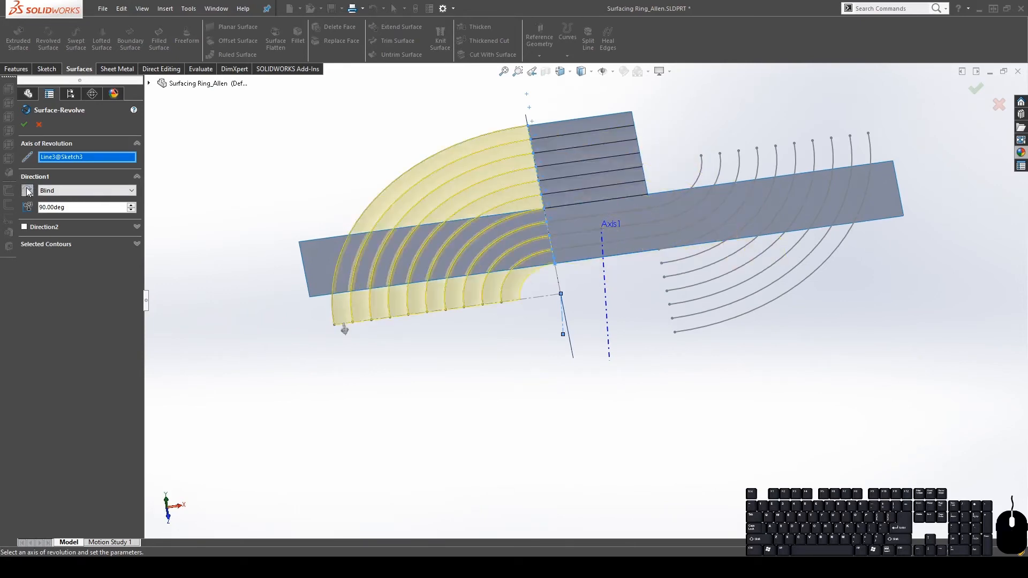
pyautogui.click(23, 127)
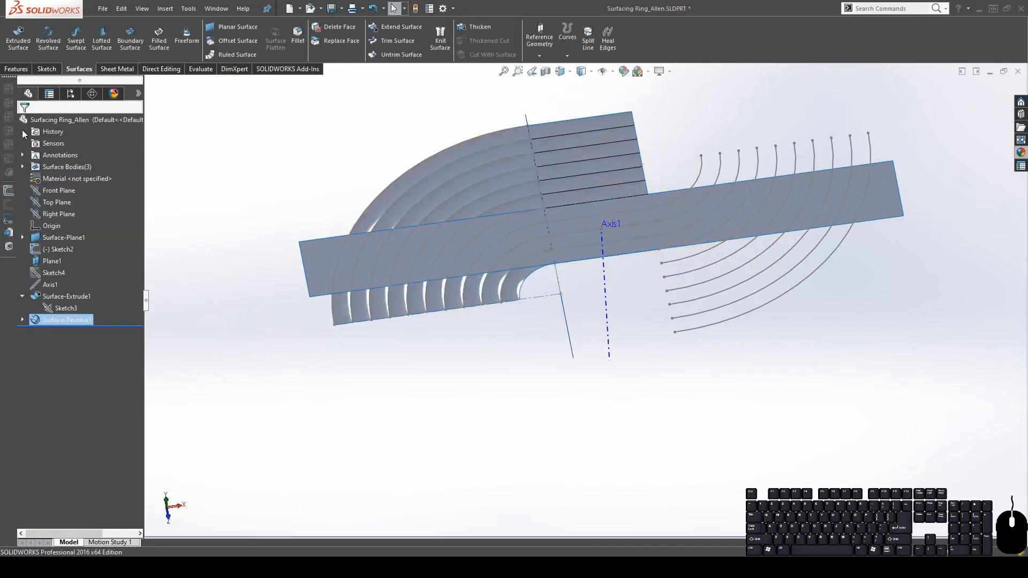
pyautogui.moveTo(494, 297); pyautogui.dragTo(493, 407, button='middle')
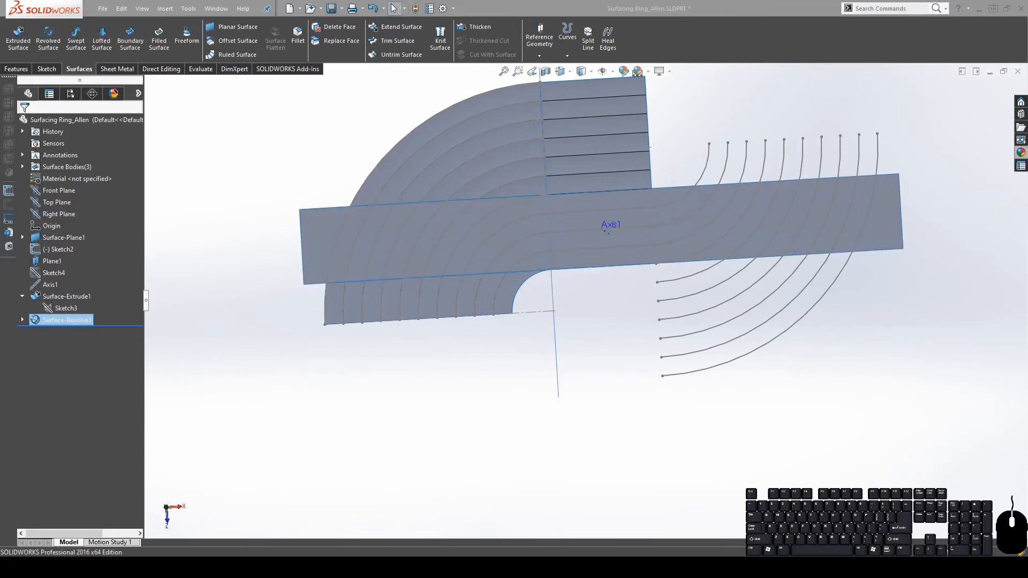
# Select the strip and the five outer curved bands of Surface-Revolve1 together
pyautogui.click(417, 242)
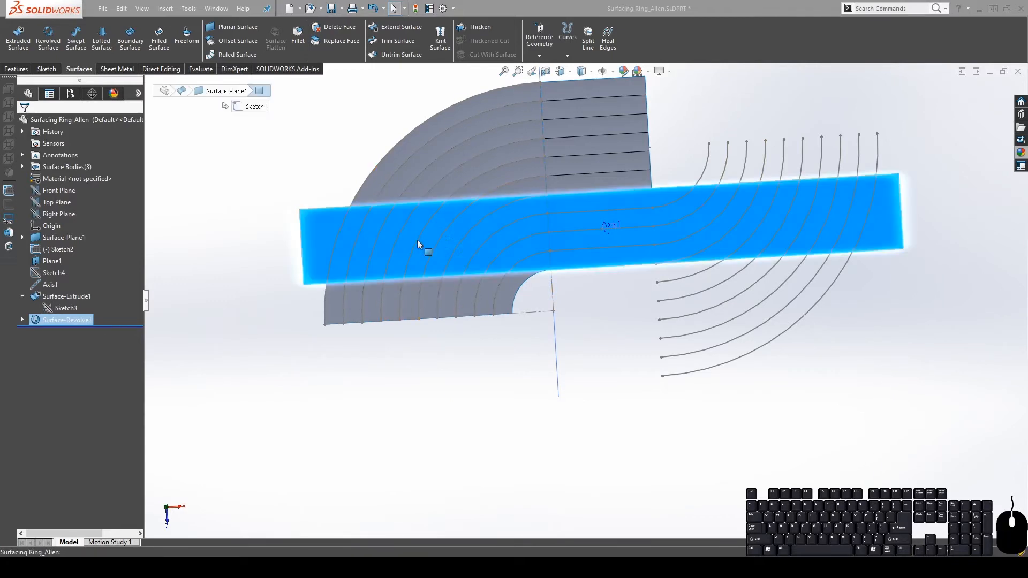
pyautogui.scroll(-4, 423, 244)
pyautogui.click(596, 139)
pyautogui.keyDown('shift'); pyautogui.click(538, 133); pyautogui.keyUp('shift')
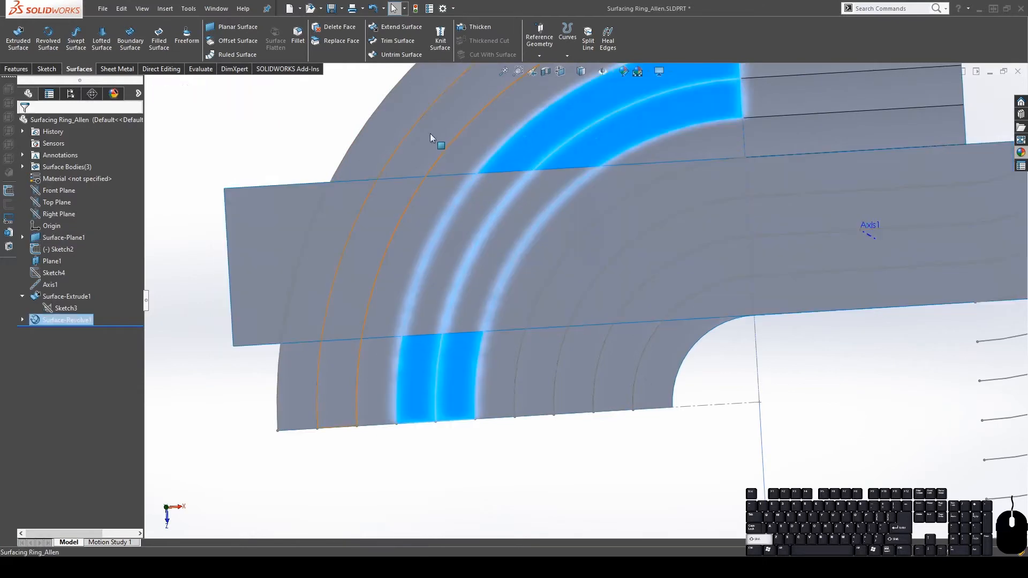
pyautogui.keyDown('shift'); pyautogui.click(473, 144); pyautogui.keyUp('shift')
pyautogui.keyDown('shift'); pyautogui.click(422, 146); pyautogui.keyUp('shift')
pyautogui.keyDown('shift'); pyautogui.click(375, 145); pyautogui.keyUp('shift')
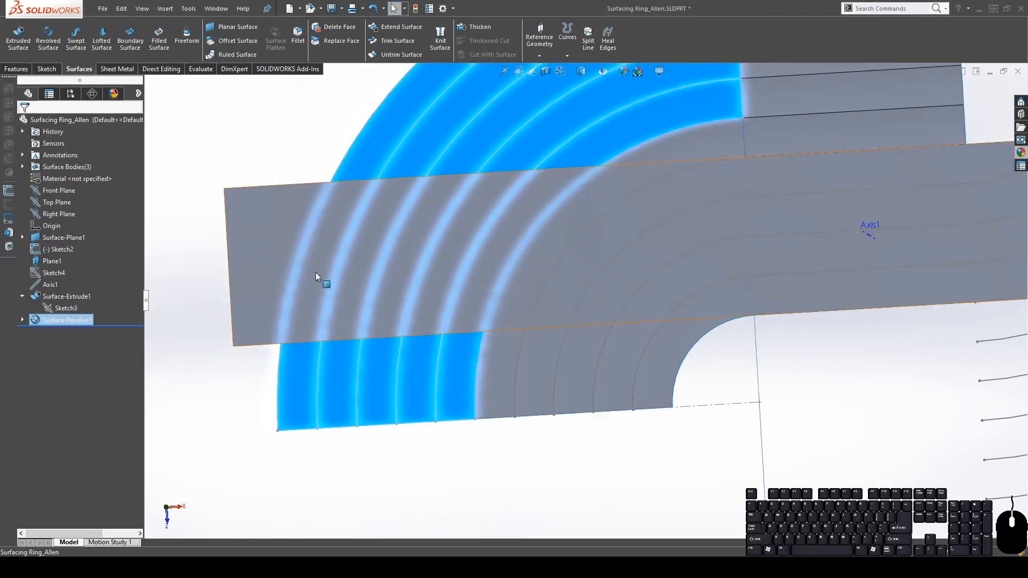
# Switch to the Top view orientation
pyautogui.moveTo(448, 277); pyautogui.dragTo(326, 249, button='middle')
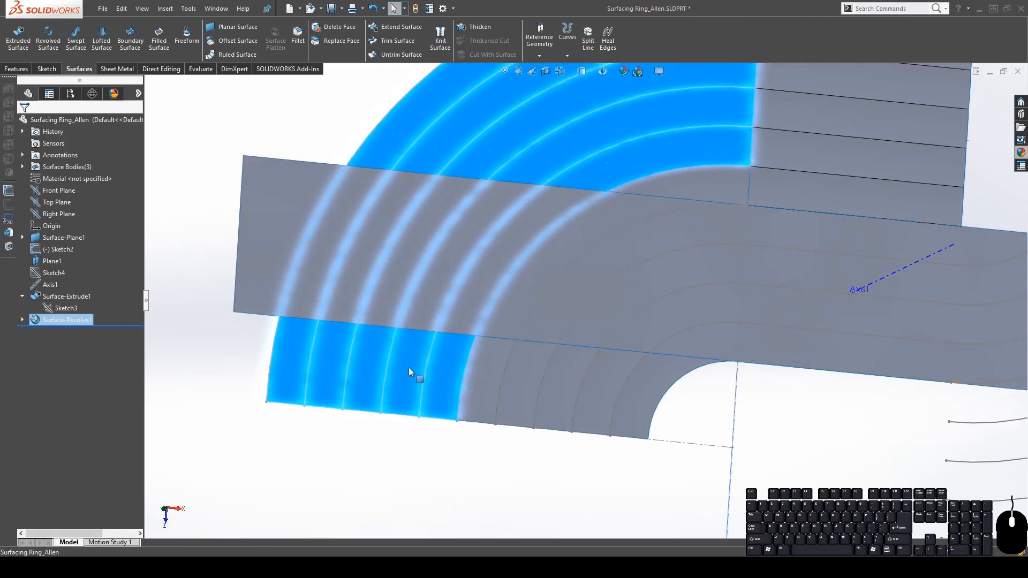
pyautogui.scroll(4, 615, 292)
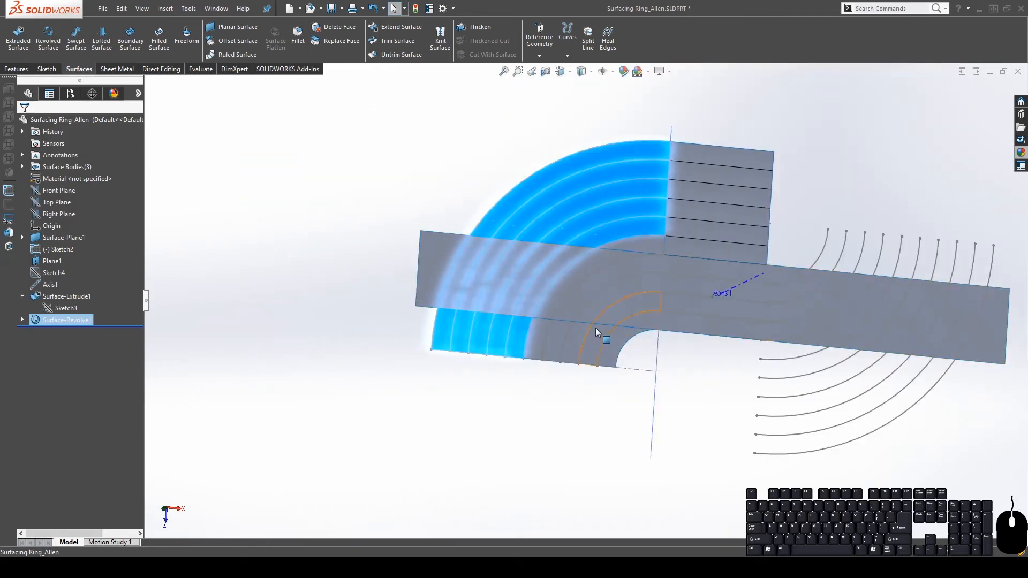
pyautogui.press('space')
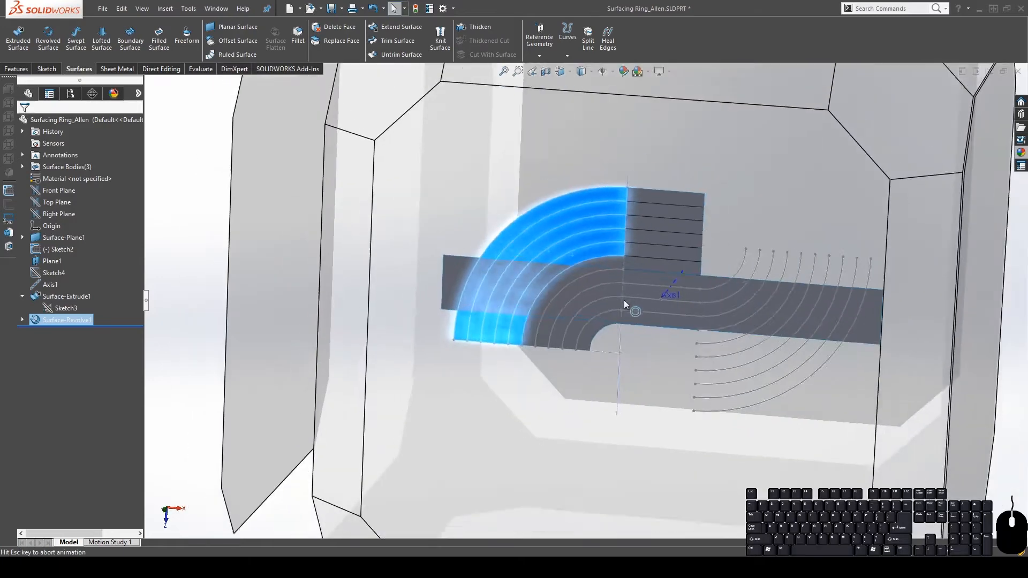
pyautogui.click(563, 319)
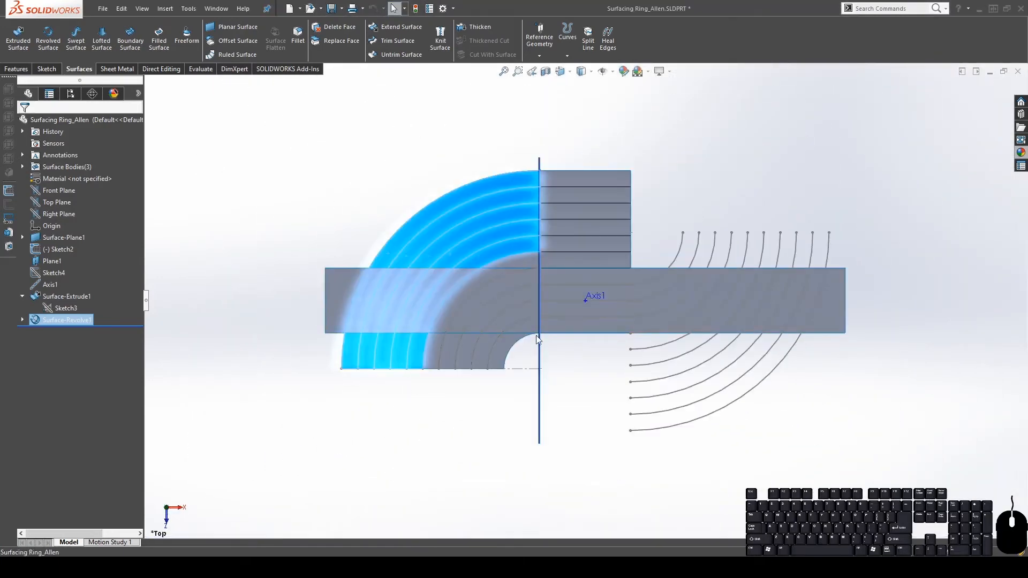
# Start Sketch5 on the Top Plane and draw a short horizontal line across the strip
pyautogui.click(55, 201)
pyautogui.click(62, 190)
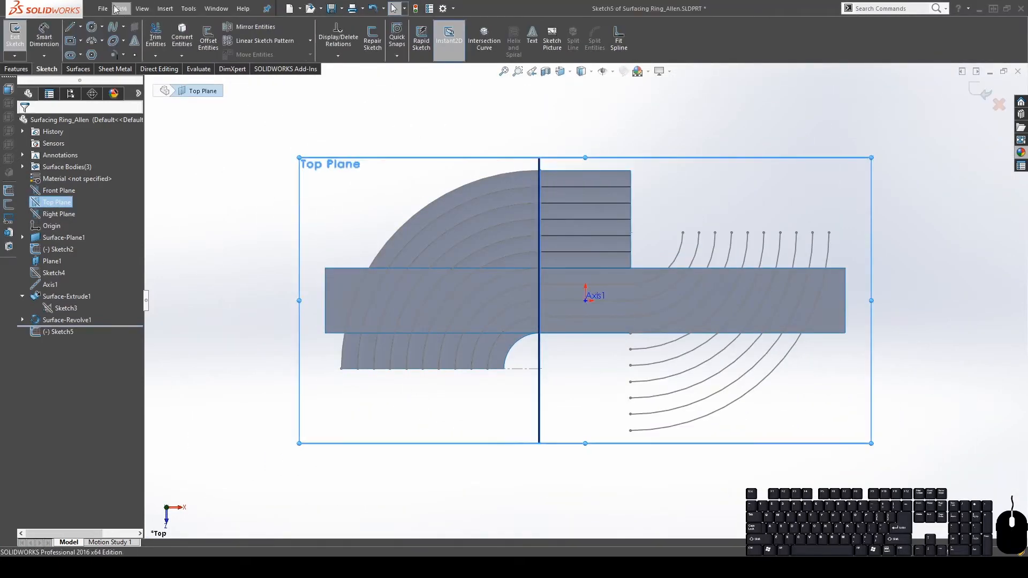
pyautogui.click(70, 26)
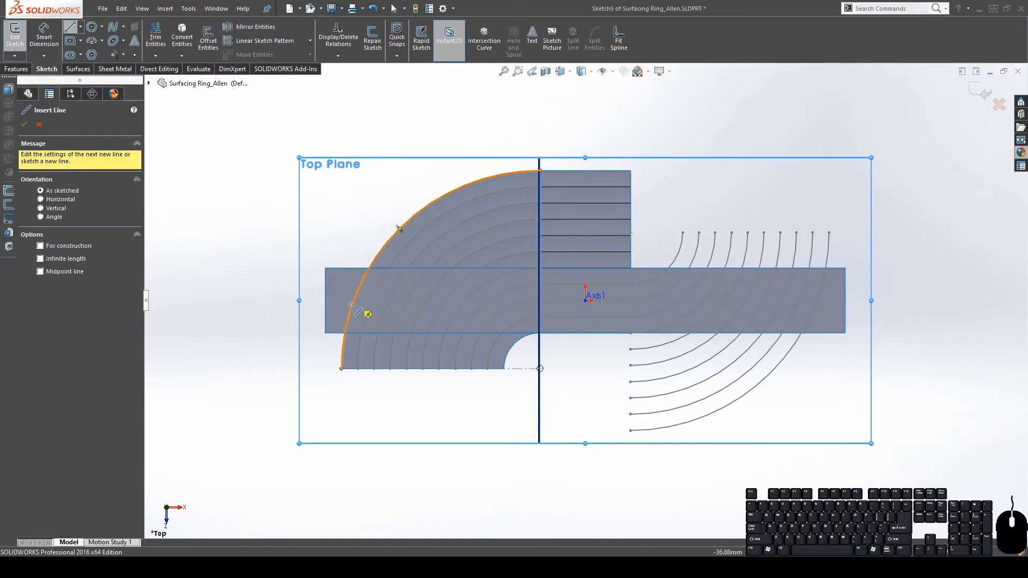
pyautogui.click(354, 301)
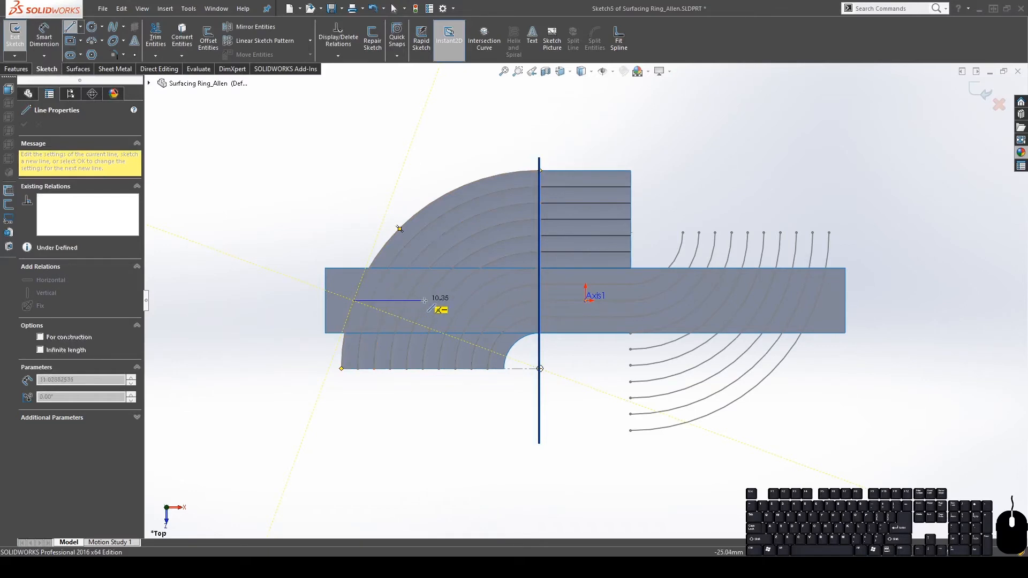
pyautogui.click(464, 301)
pyautogui.press('Escape')
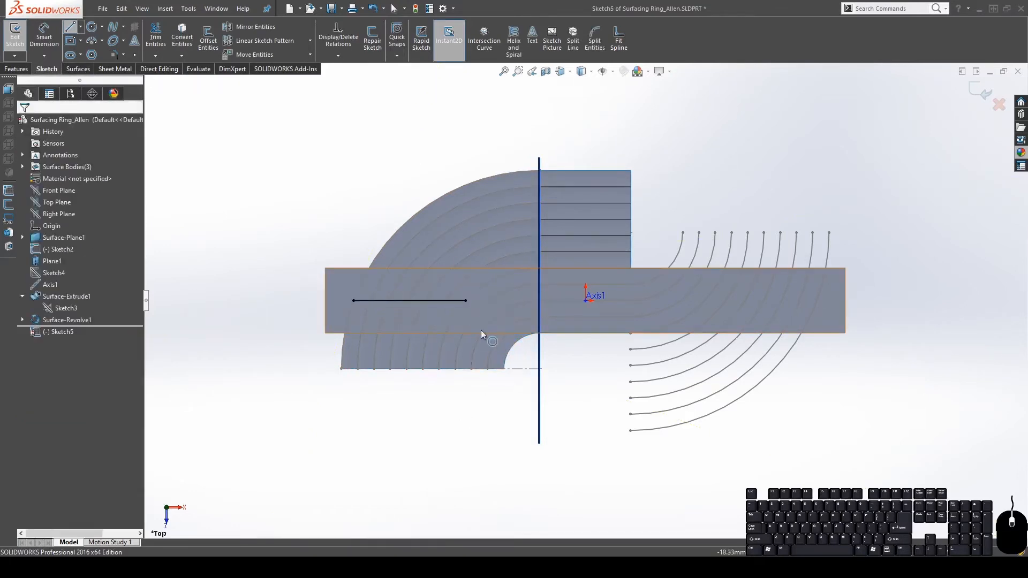
# Check the horizontal line's length and its left endpoint's existing relations
pyautogui.scroll(-5, 449, 332)
pyautogui.click(429, 271)
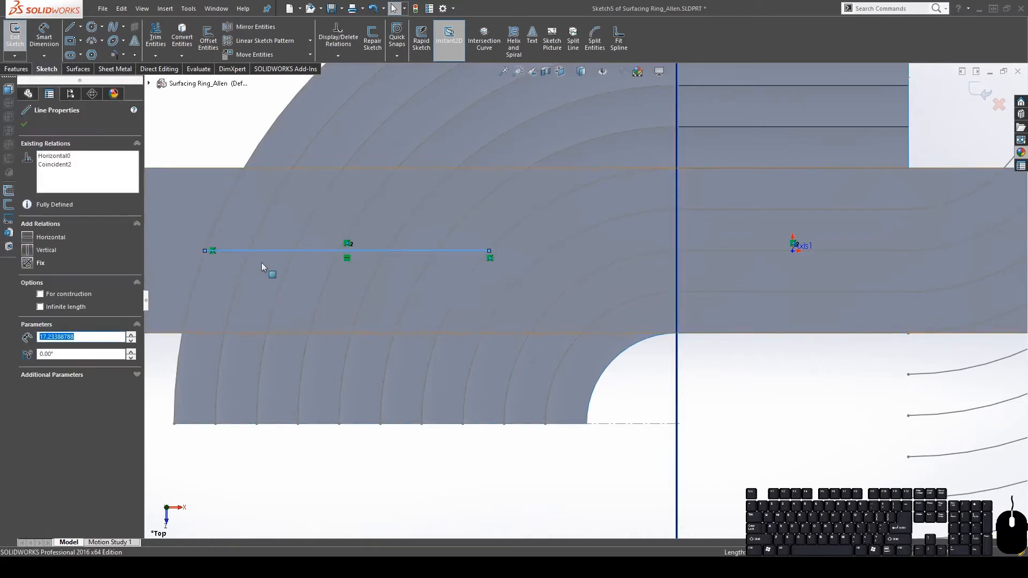
pyautogui.click(367, 502)
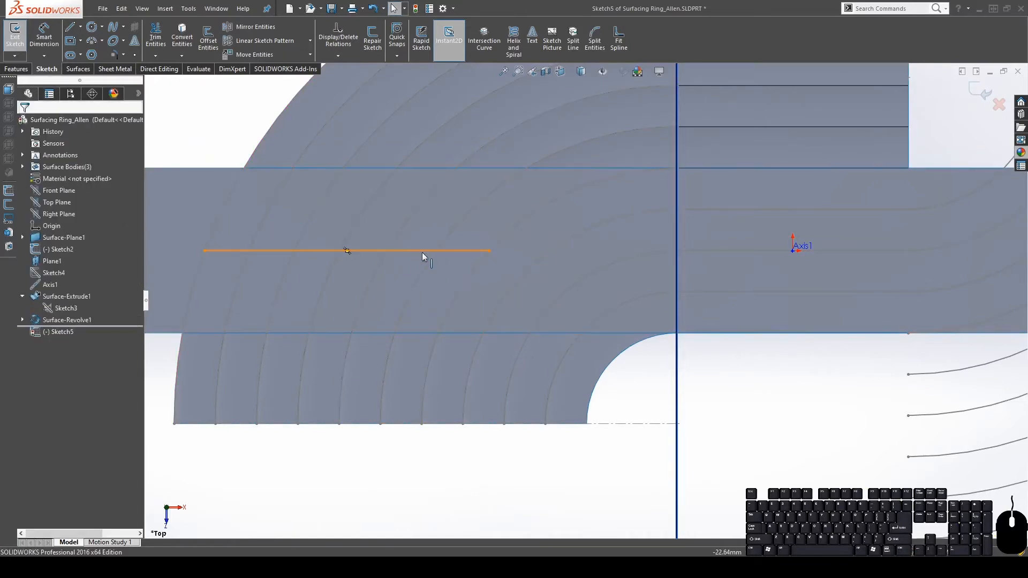
pyautogui.click(422, 251)
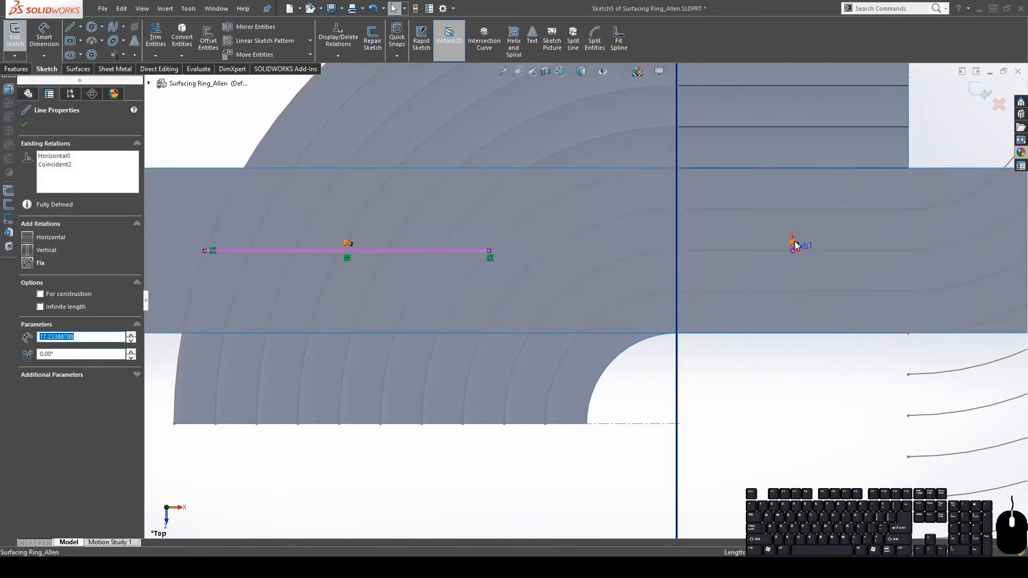
pyautogui.click(203, 250)
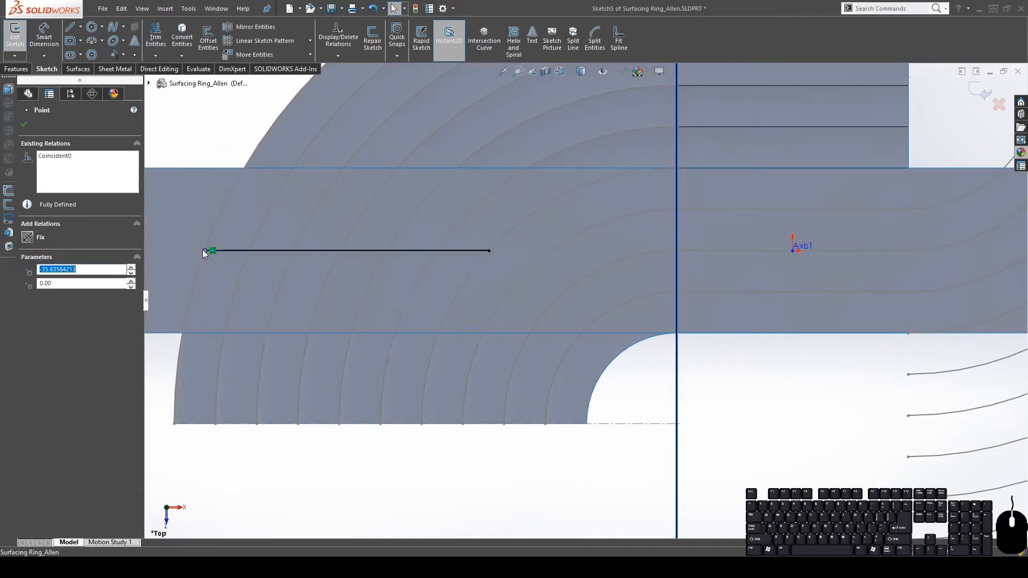
pyautogui.click(49, 157)
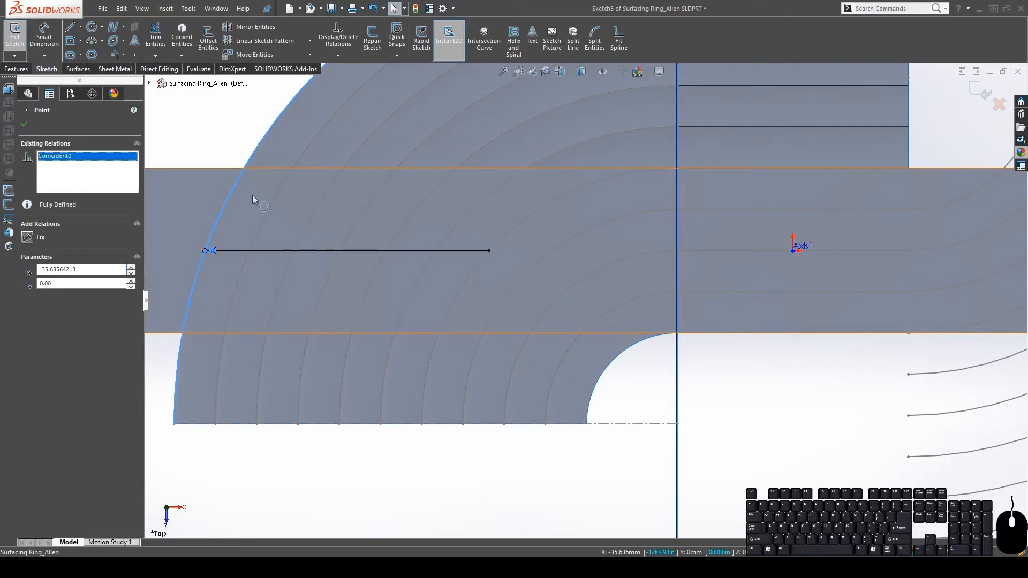
# Add a Coincident relation between the horizontal line and the origin
pyautogui.click(347, 251)
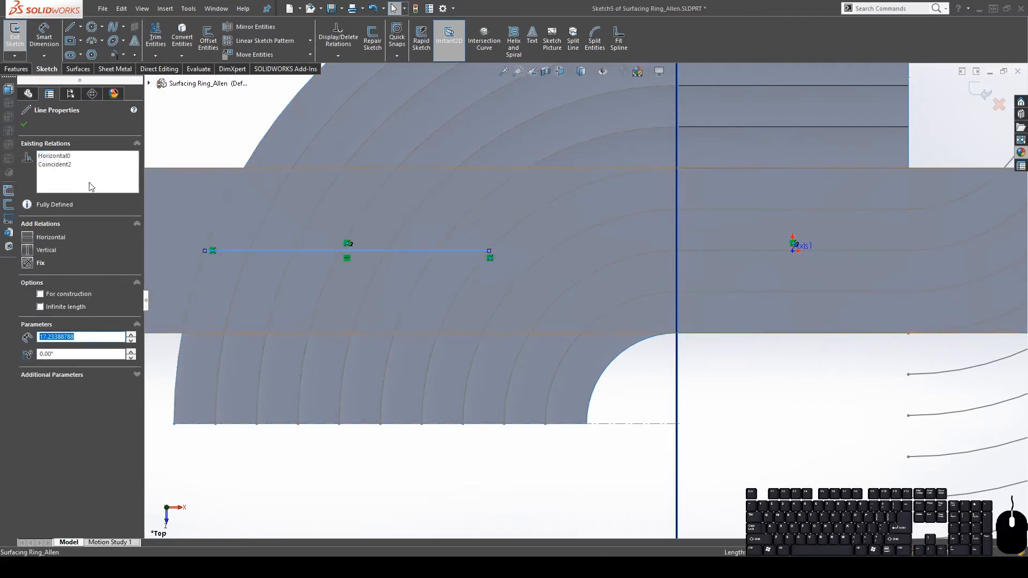
pyautogui.keyDown('ctrl'); pyautogui.click(792, 250); pyautogui.keyUp('ctrl')
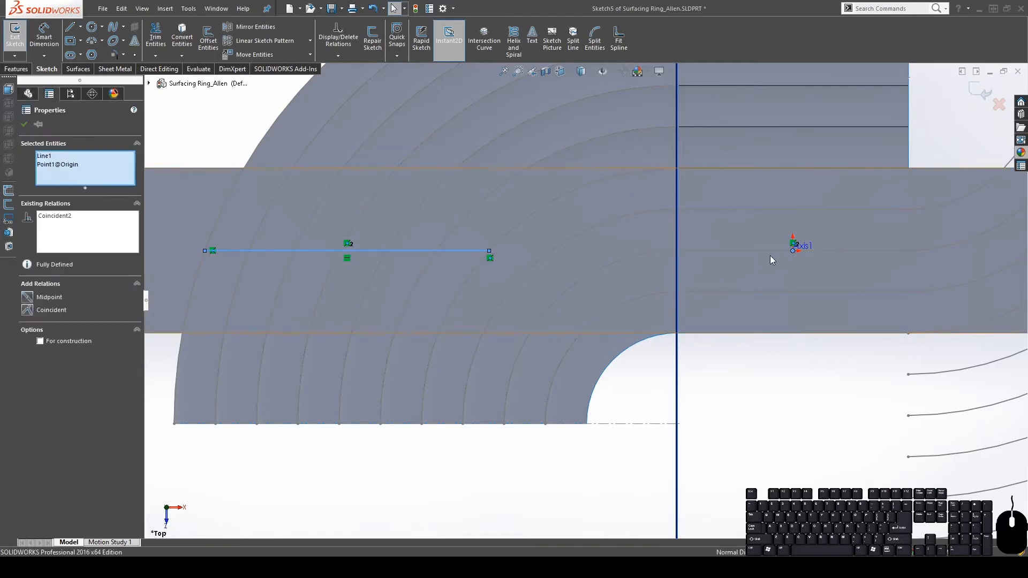
pyautogui.click(27, 310)
pyautogui.click(588, 452)
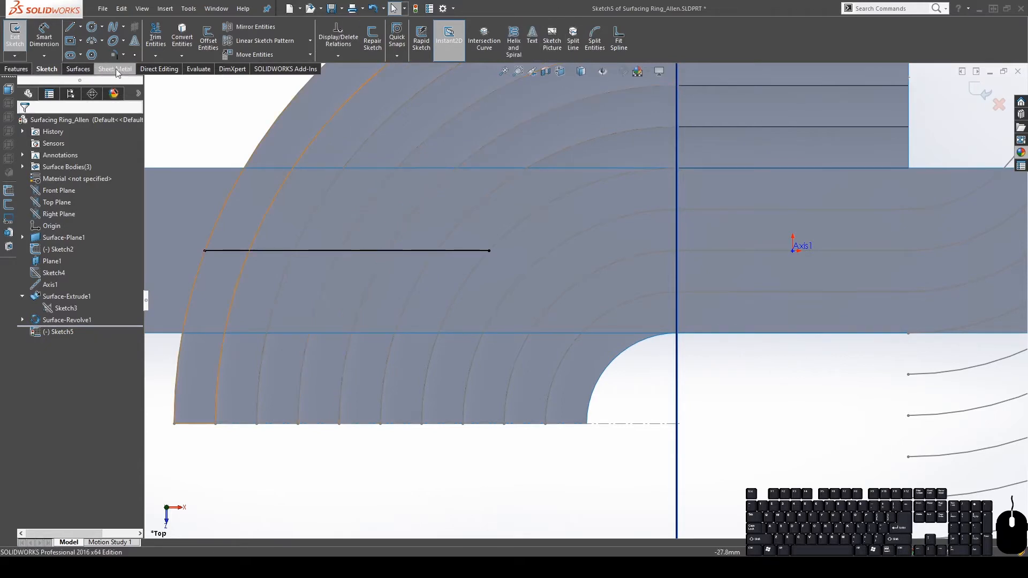
pyautogui.click(5, 72)
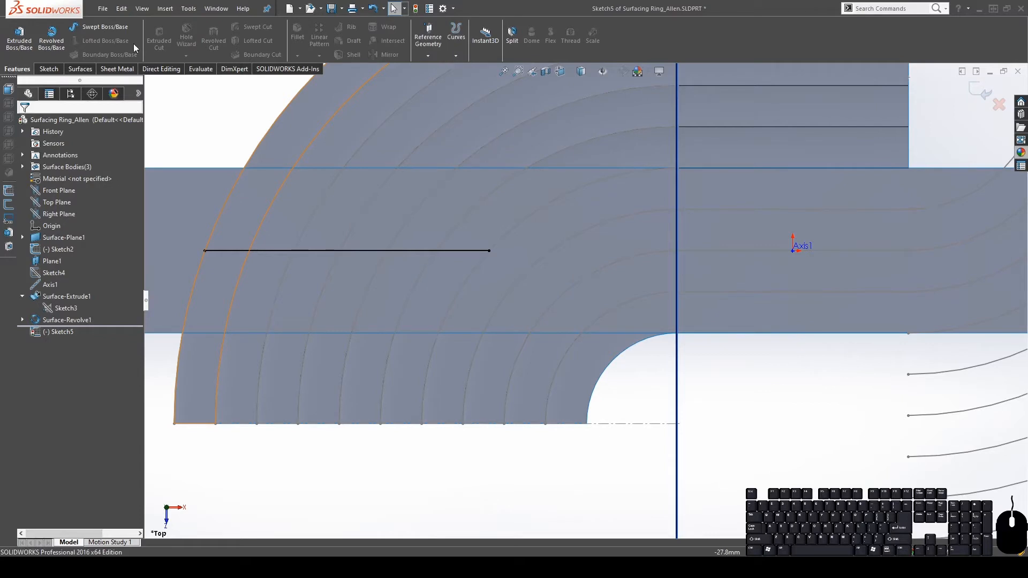
# Create a Projection split line from the Sketch5 line on all six curved ring faces
pyautogui.click(457, 70)
pyautogui.scroll(3, 486, 279)
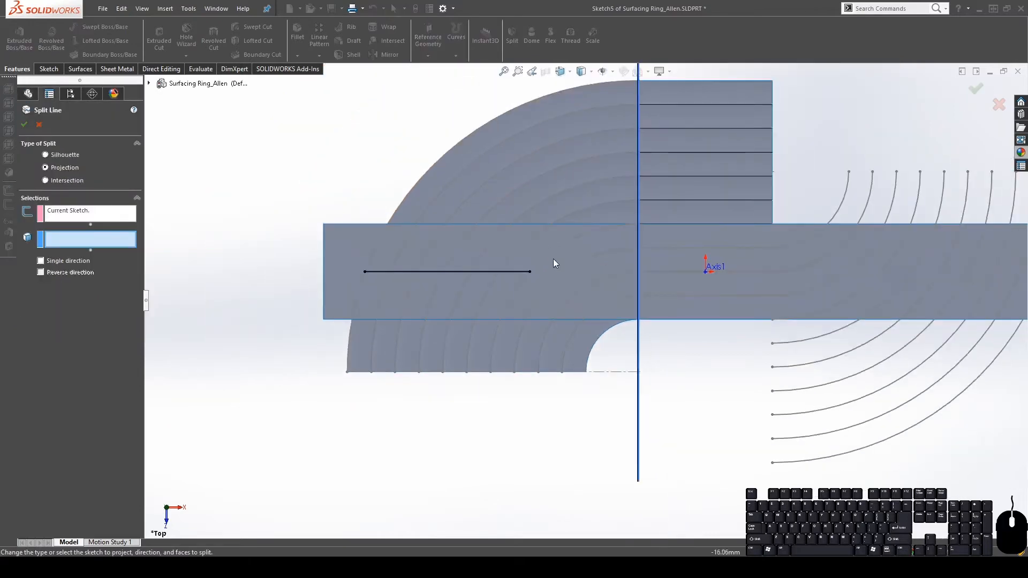
pyautogui.click(602, 207)
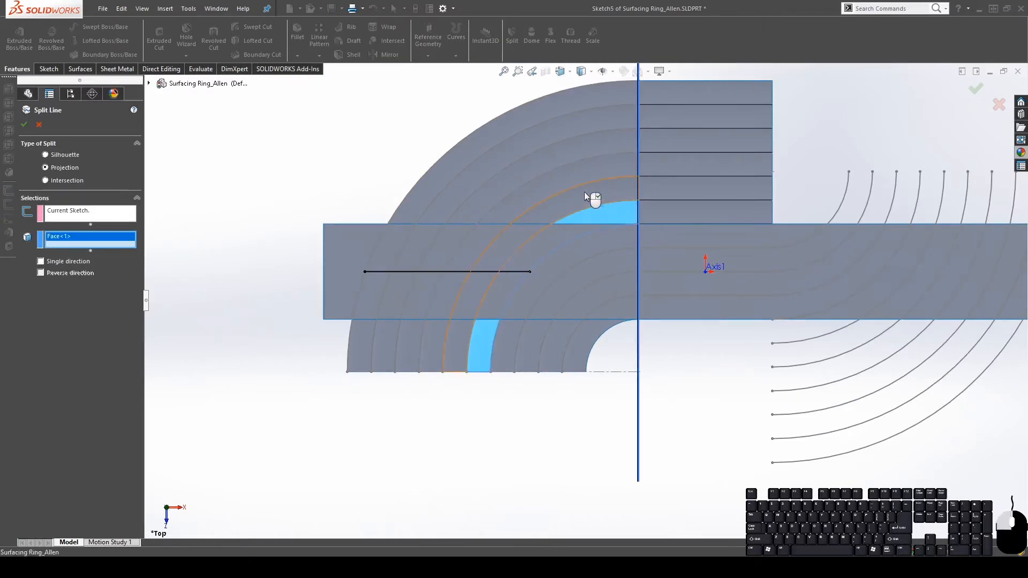
pyautogui.click(583, 191)
pyautogui.click(537, 188)
pyautogui.click(514, 183)
pyautogui.click(504, 180)
pyautogui.click(454, 185)
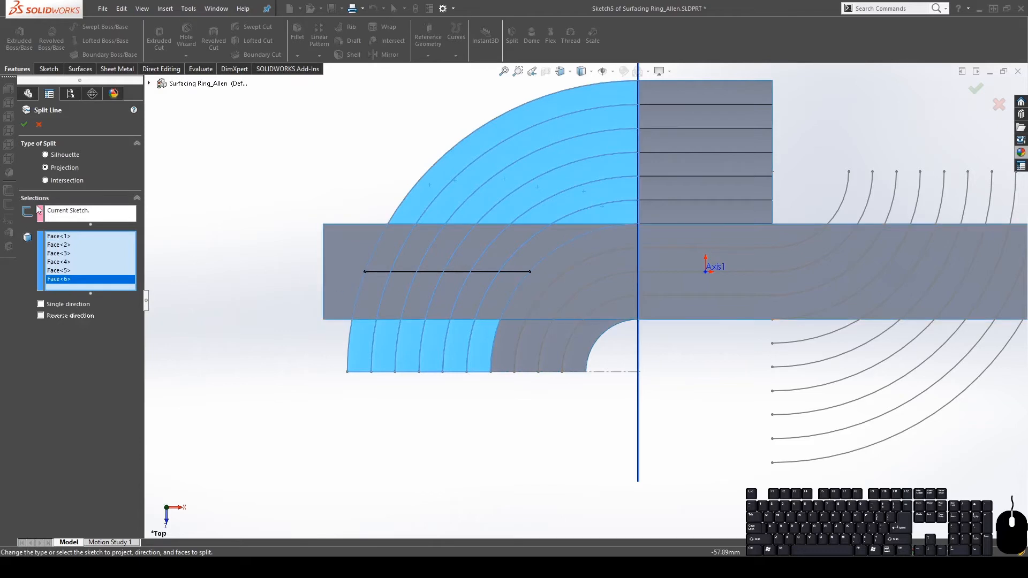
pyautogui.moveTo(479, 315)
pyautogui.mouseDown(button='middle')
pyautogui.moveTo(504, 134)
pyautogui.moveTo(498, 313)
pyautogui.mouseUp(button='middle')
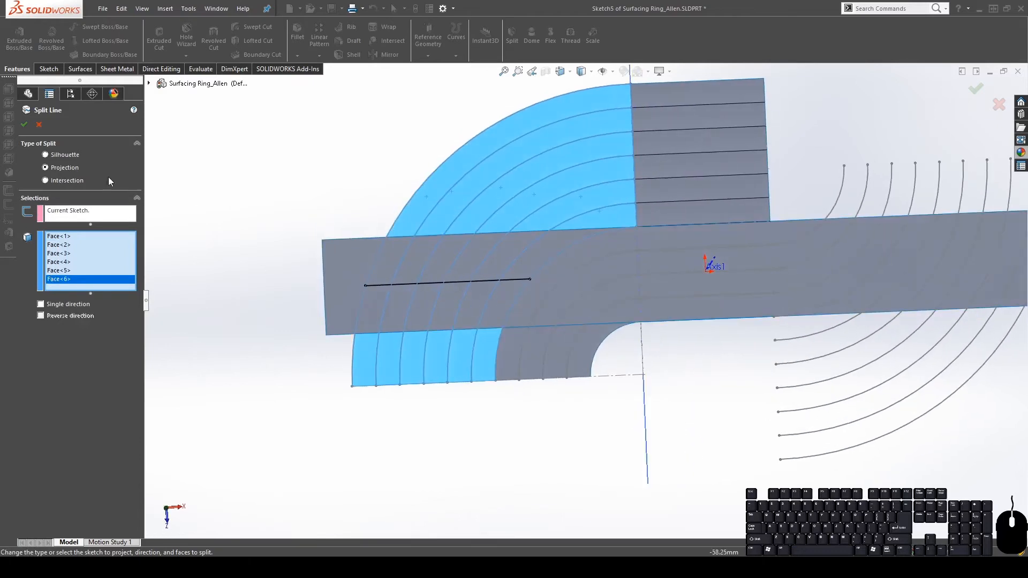
pyautogui.click(25, 125)
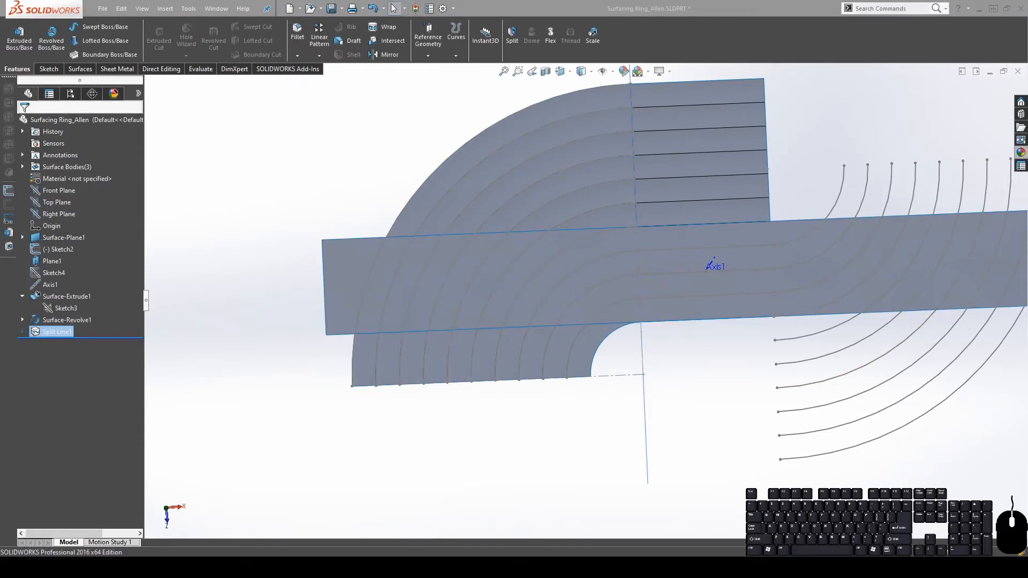
# Project the Sketch2 curves onto the Surface-Plane1 face as a Projection split line
pyautogui.moveTo(497, 255)
pyautogui.mouseDown(button='middle')
pyautogui.moveTo(497, 322)
pyautogui.moveTo(491, 258)
pyautogui.mouseUp(button='middle')
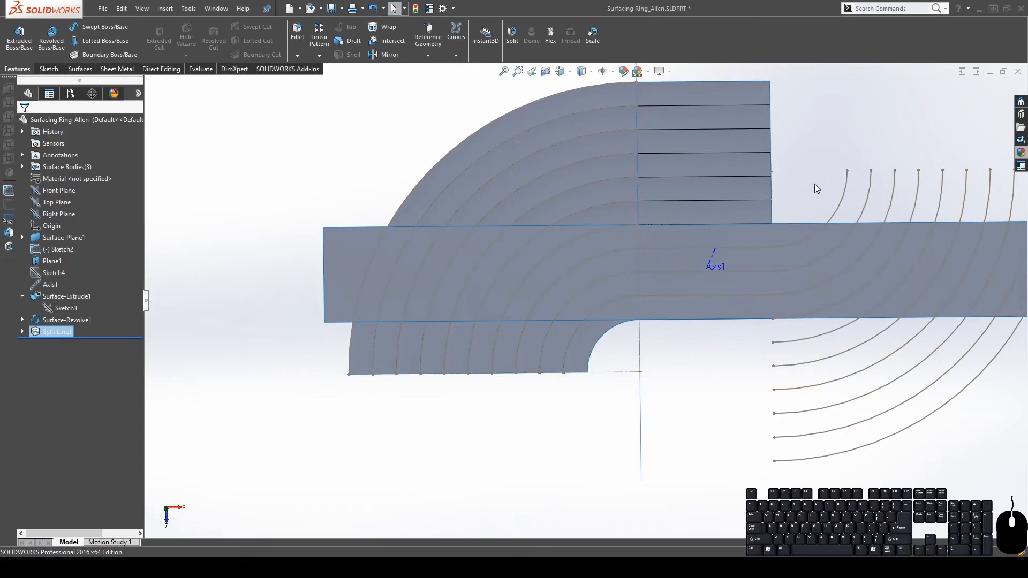
pyautogui.click(842, 208)
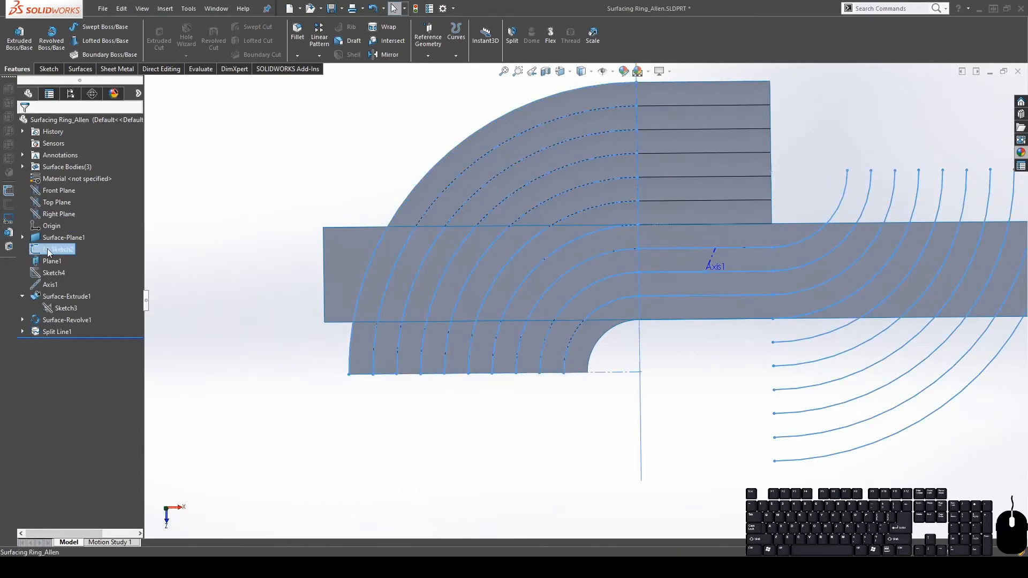
pyautogui.press('f')
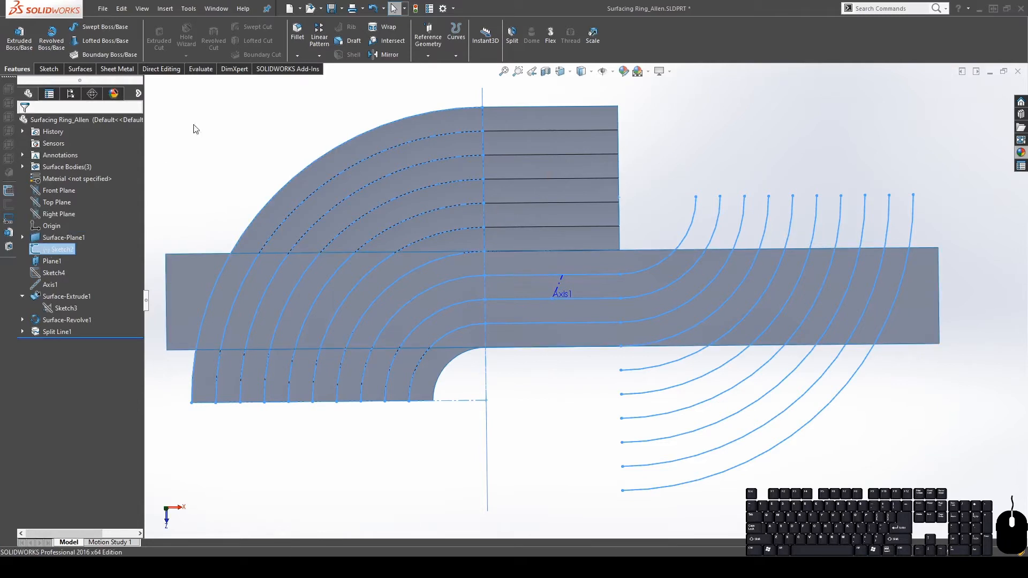
pyautogui.click(455, 41)
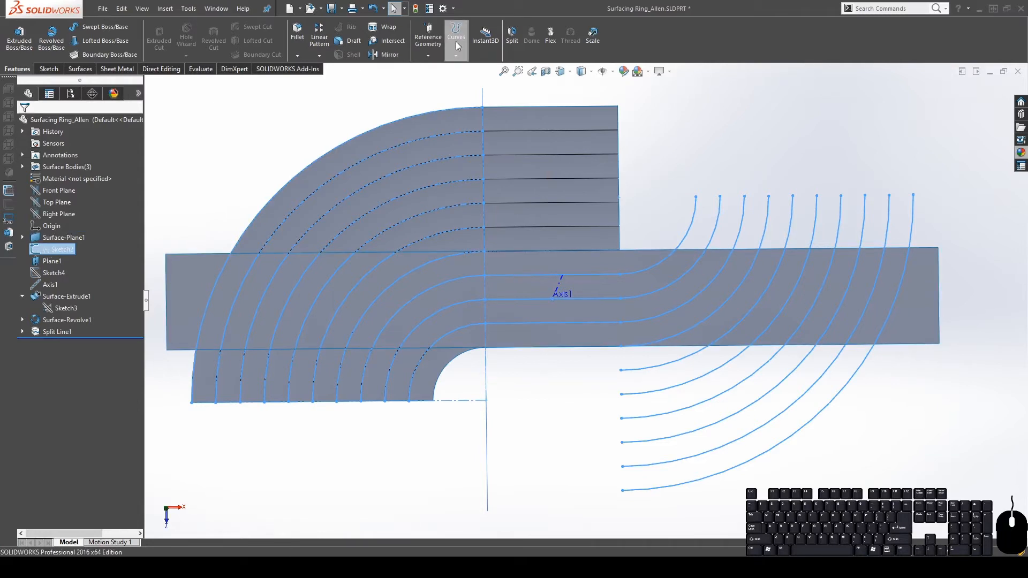
pyautogui.click(470, 71)
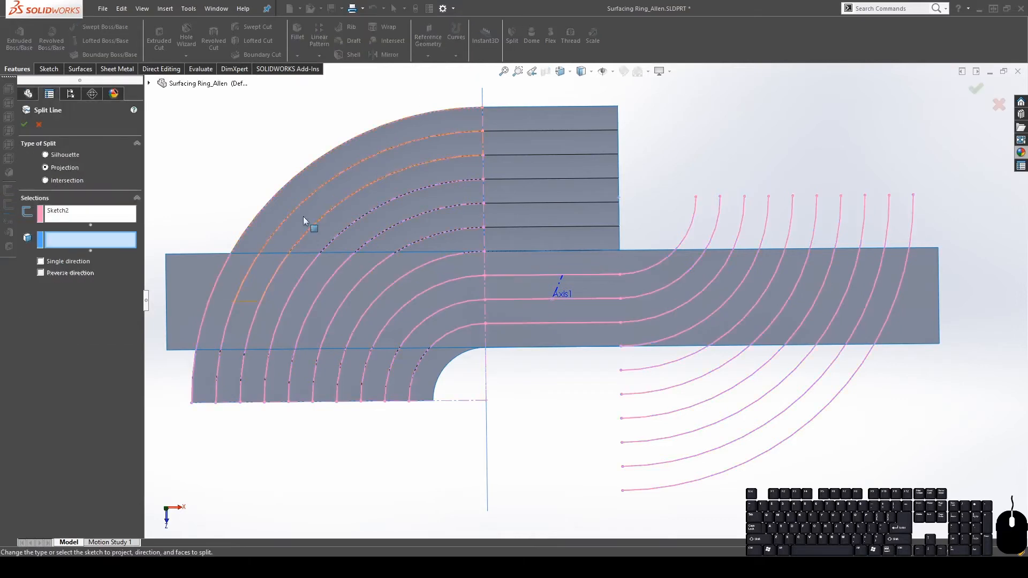
pyautogui.click(193, 290)
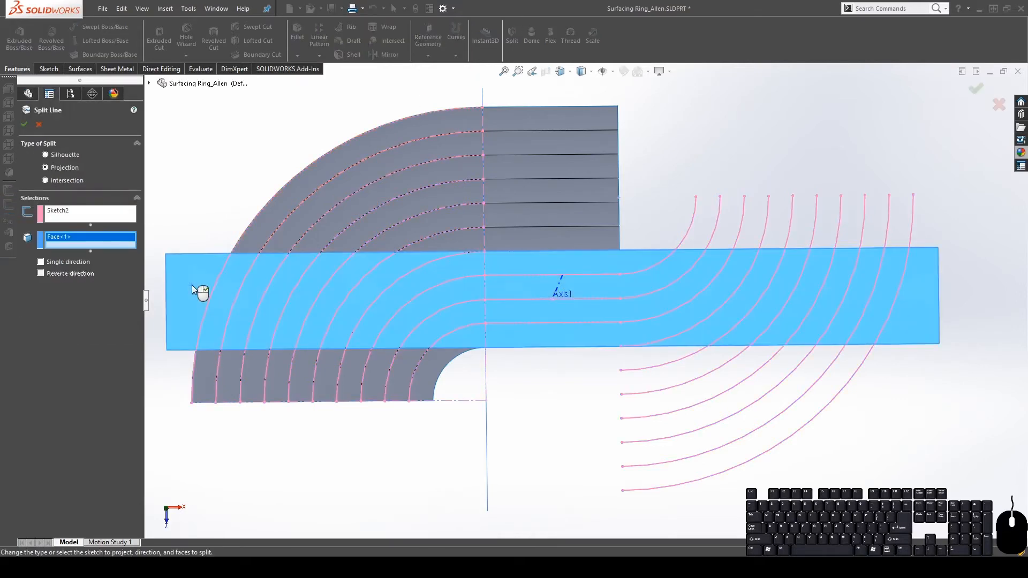
pyautogui.click(24, 125)
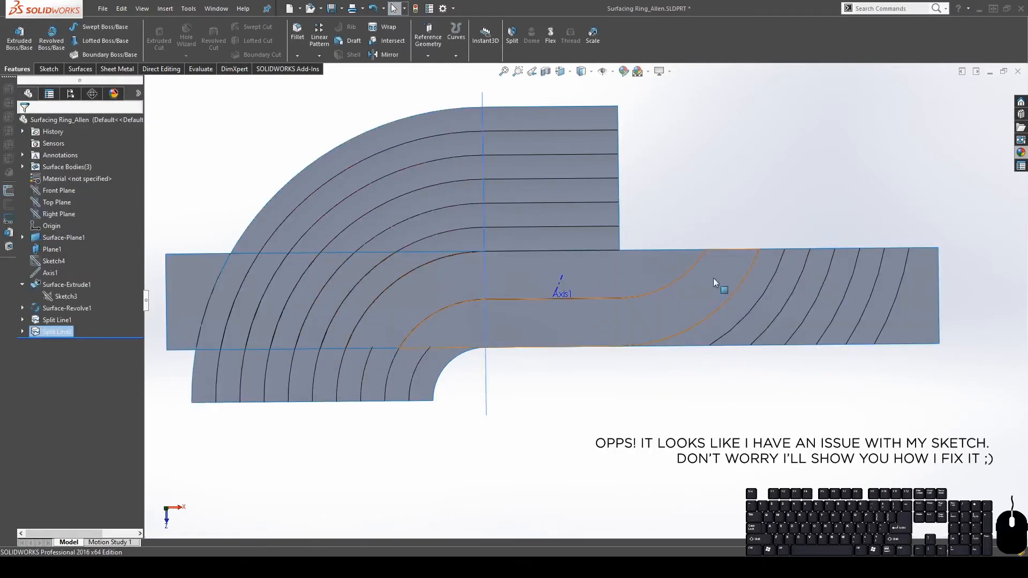
# Inspect the band's Split Line2 faces and hide the Split Line1 ring body
pyautogui.moveTo(439, 329)
pyautogui.mouseDown(button='middle')
pyautogui.moveTo(441, 281)
pyautogui.moveTo(422, 260)
pyautogui.mouseUp(button='middle')
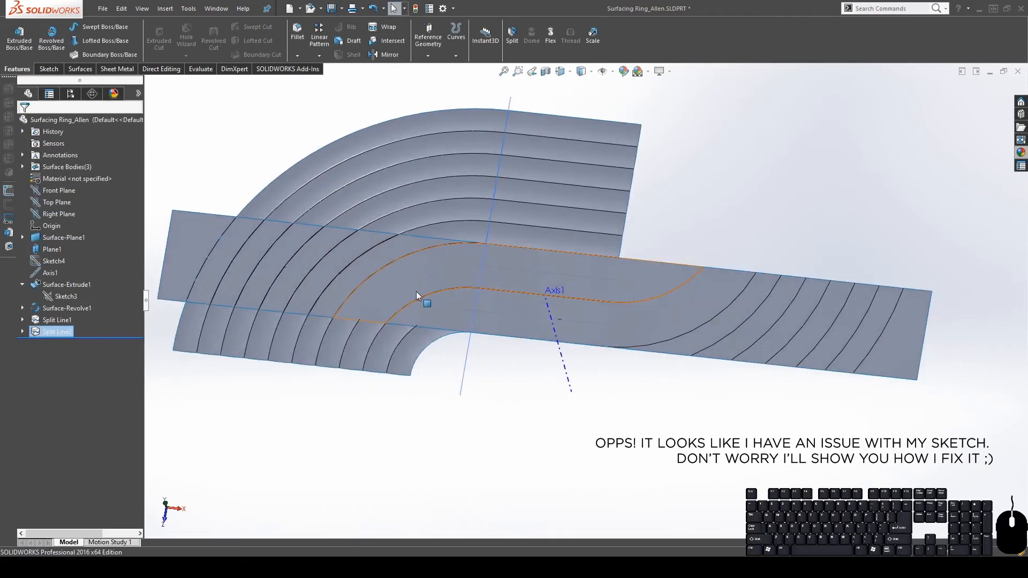
pyautogui.click(379, 321)
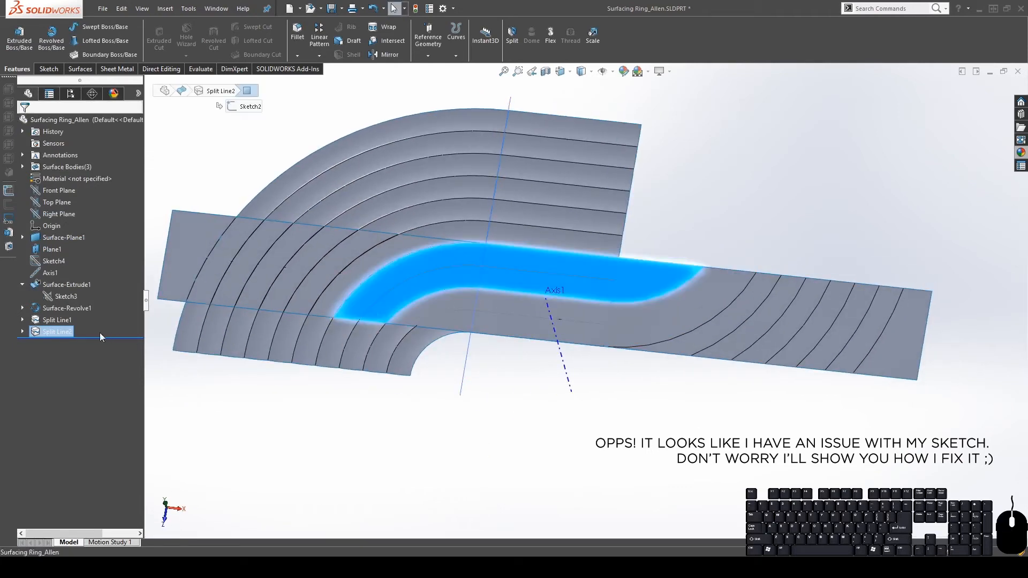
pyautogui.click(53, 332)
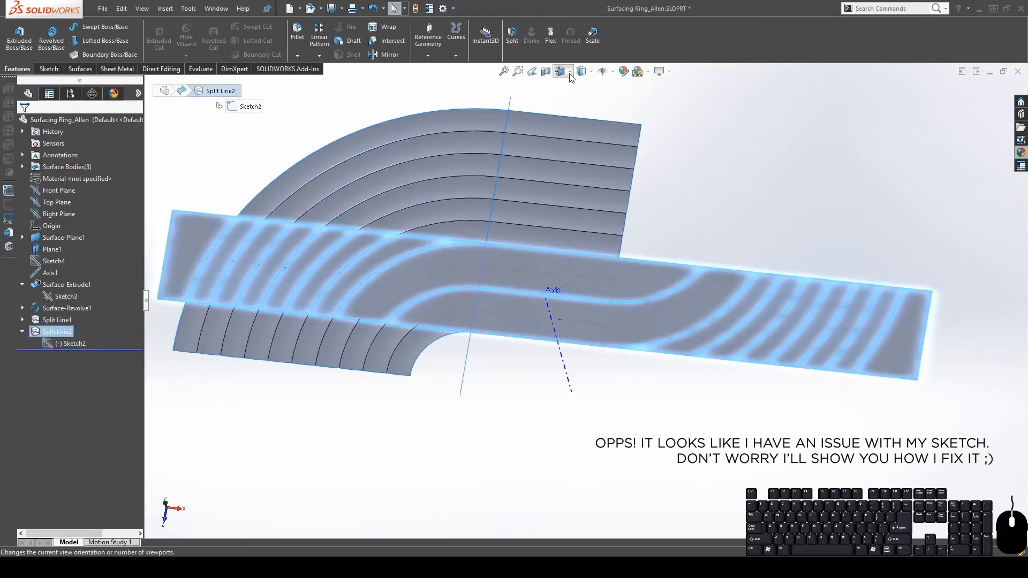
pyautogui.click(795, 196)
pyautogui.click(22, 166)
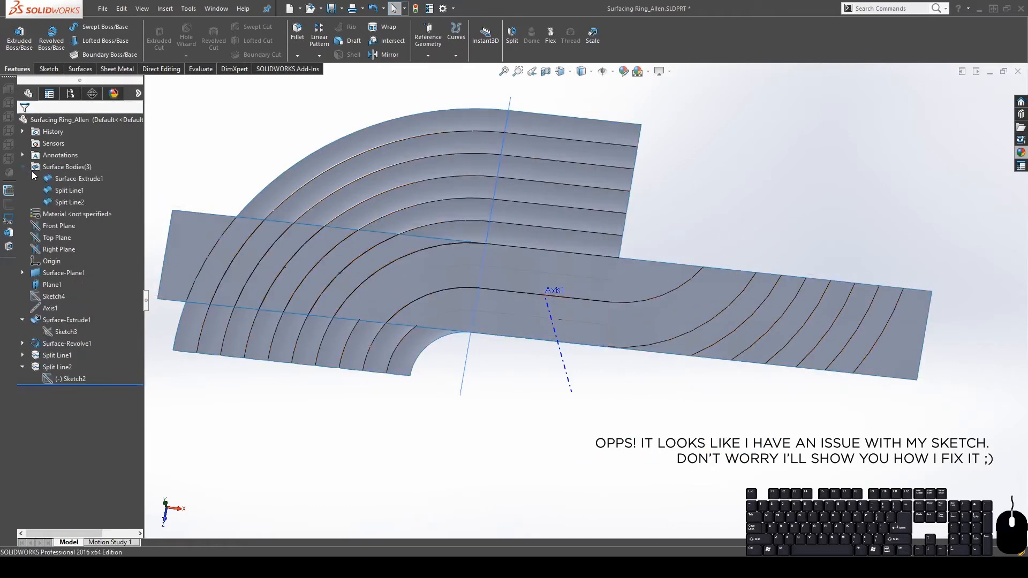
pyautogui.click(58, 191)
pyautogui.click(63, 176)
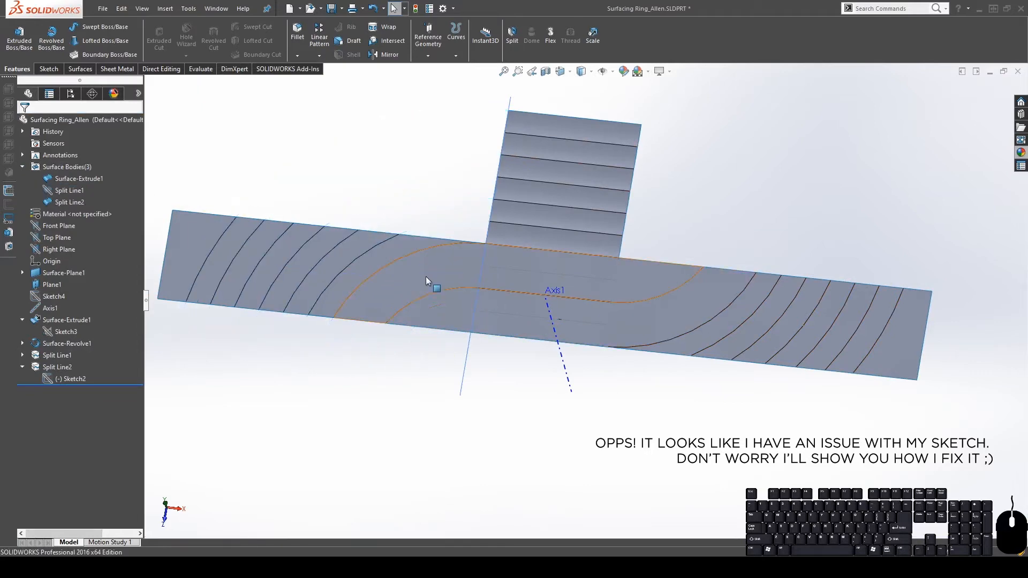
# Show Sketch2's curves over the split band and zoom in to inspect them
pyautogui.click(426, 277)
pyautogui.moveTo(439, 300); pyautogui.dragTo(443, 193, button='middle')
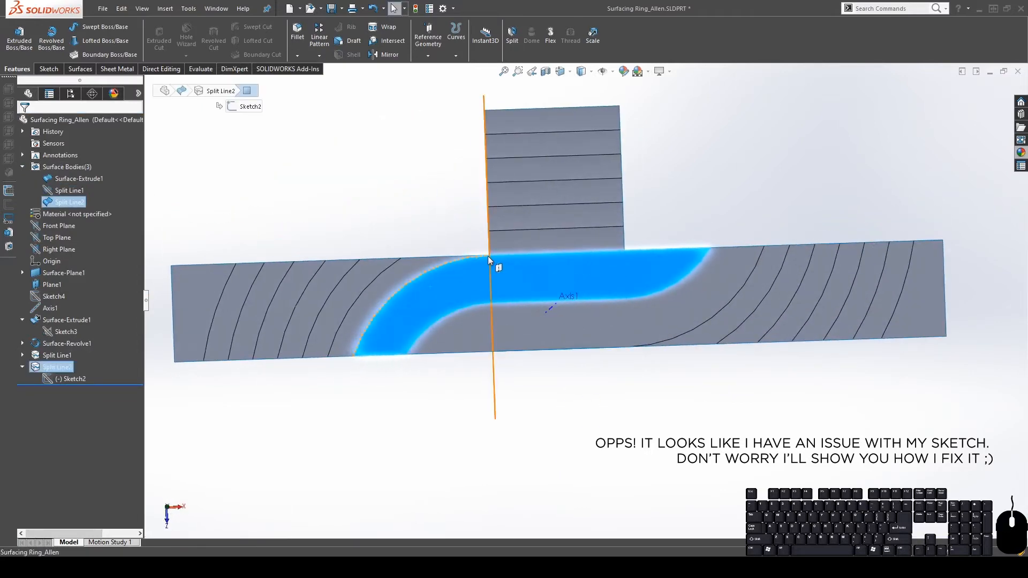
pyautogui.click(455, 301)
pyautogui.click(66, 381)
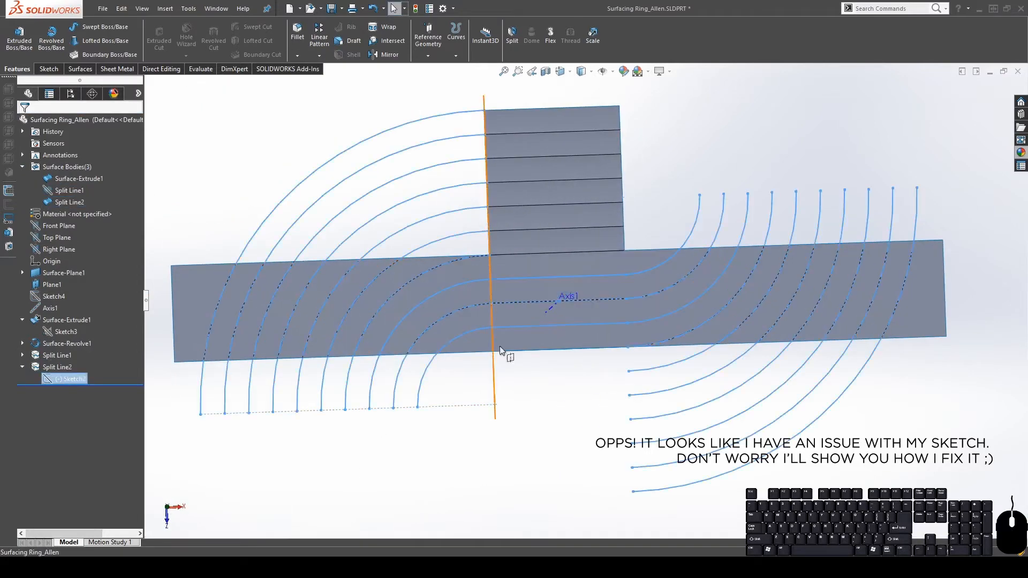
pyautogui.scroll(-5, 516, 284)
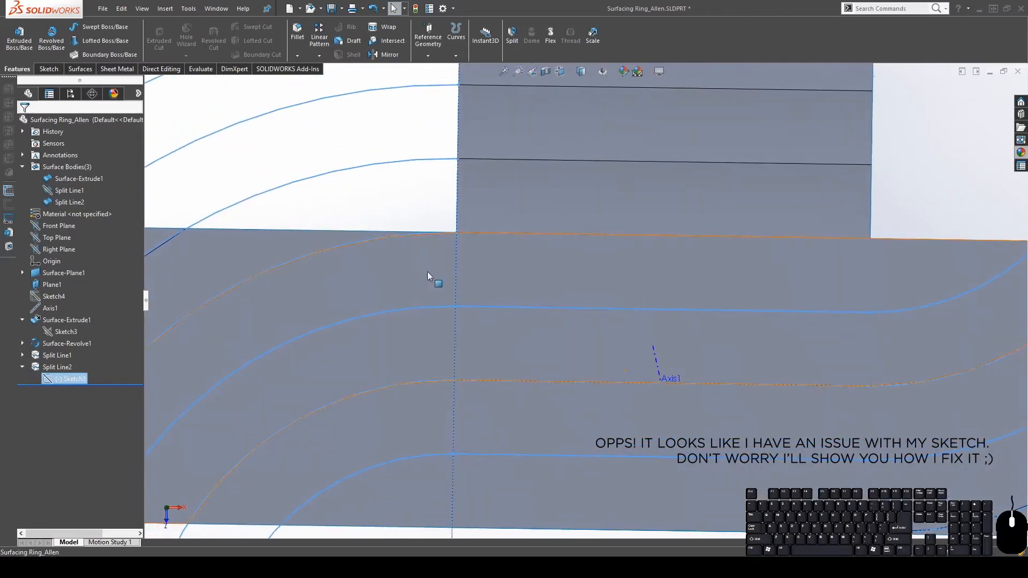
pyautogui.scroll(5, 583, 301)
pyautogui.scroll(-5, 557, 299)
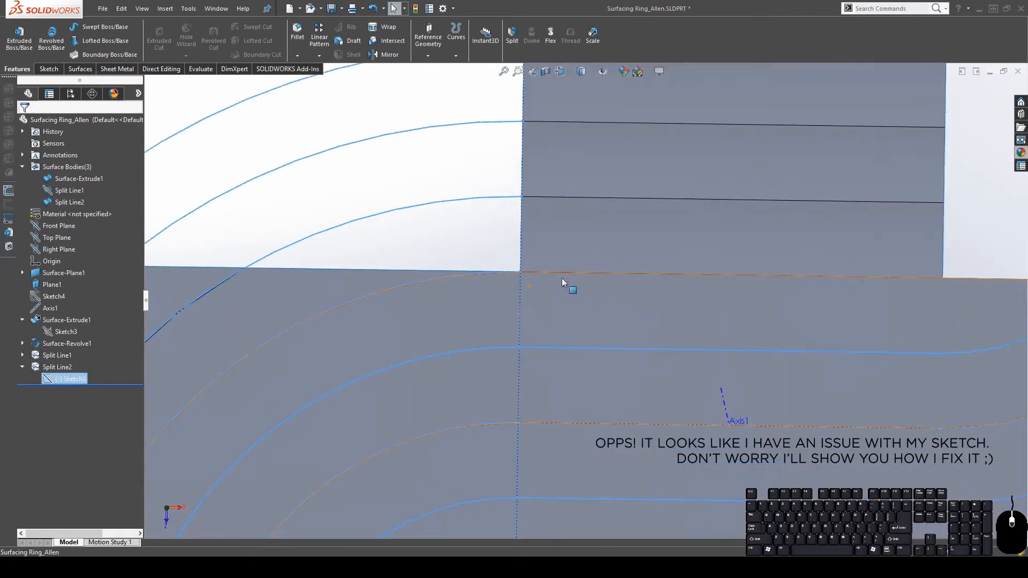
pyautogui.scroll(4, 440, 340)
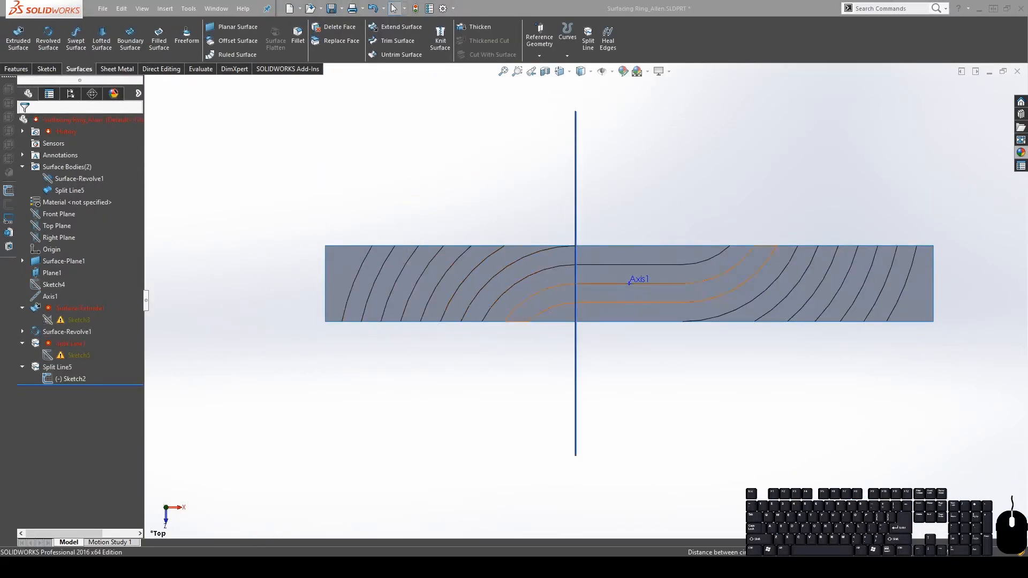
# Edit Sketch2 under Split Line5, zoom in on its arcs, and select the middle horizontal line
pyautogui.scroll(-2, 755, 286)
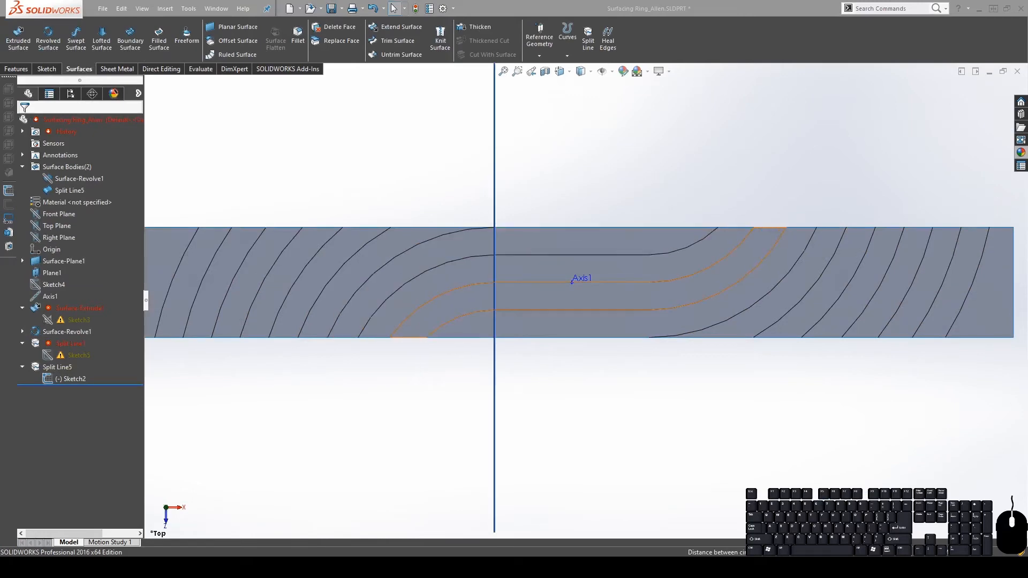
pyautogui.click(64, 379)
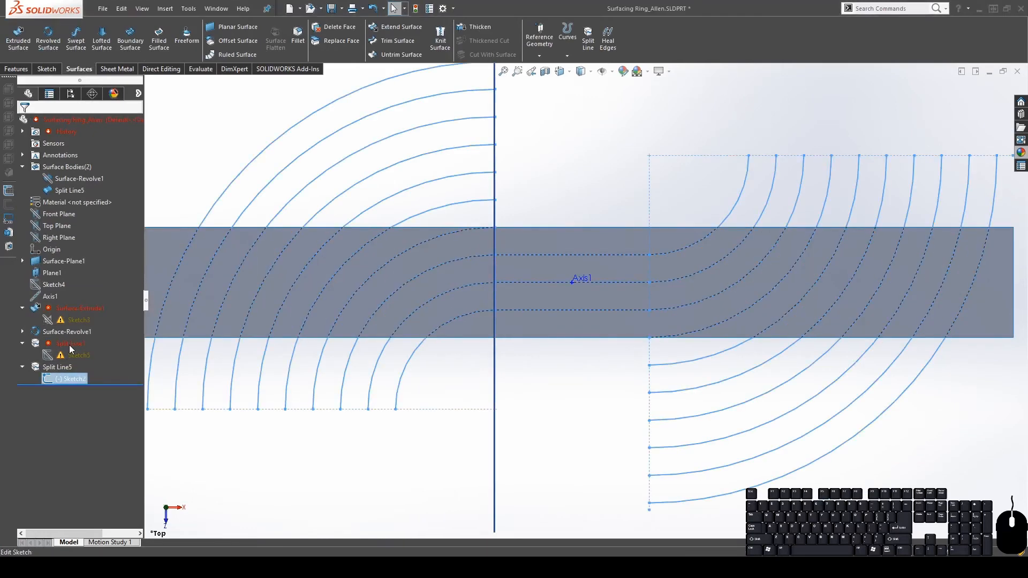
pyautogui.click(69, 348)
pyautogui.scroll(-3, 644, 276)
pyautogui.scroll(5, 643, 276)
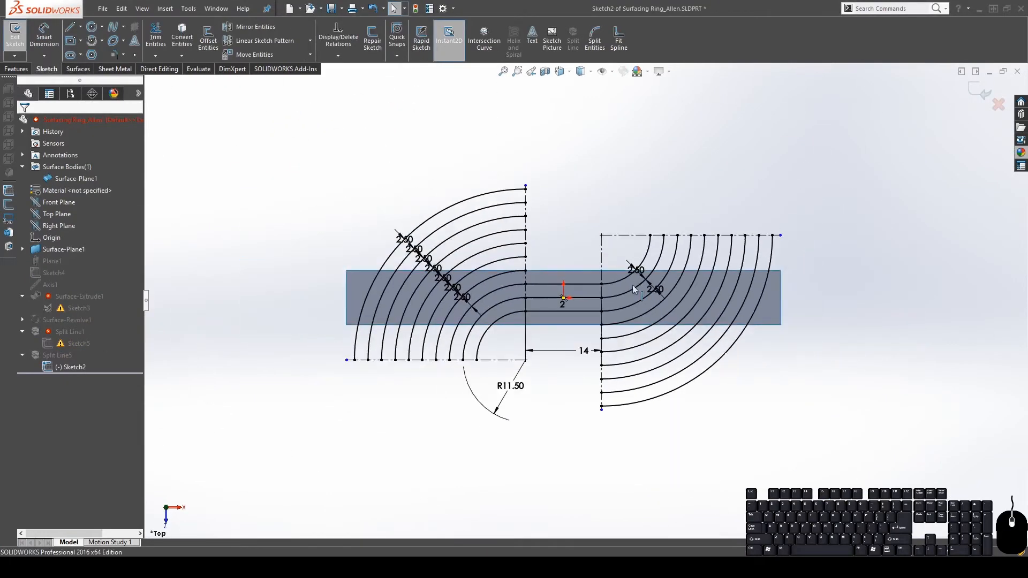
pyautogui.scroll(-3, 560, 242)
pyautogui.scroll(3, 601, 440)
pyautogui.scroll(-1, 571, 326)
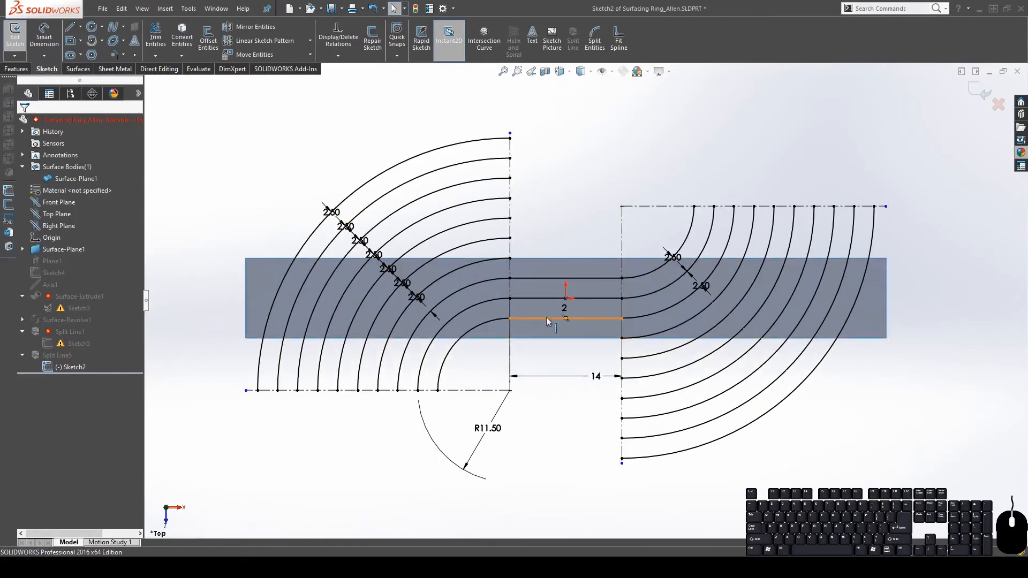
pyautogui.scroll(-4, 538, 328)
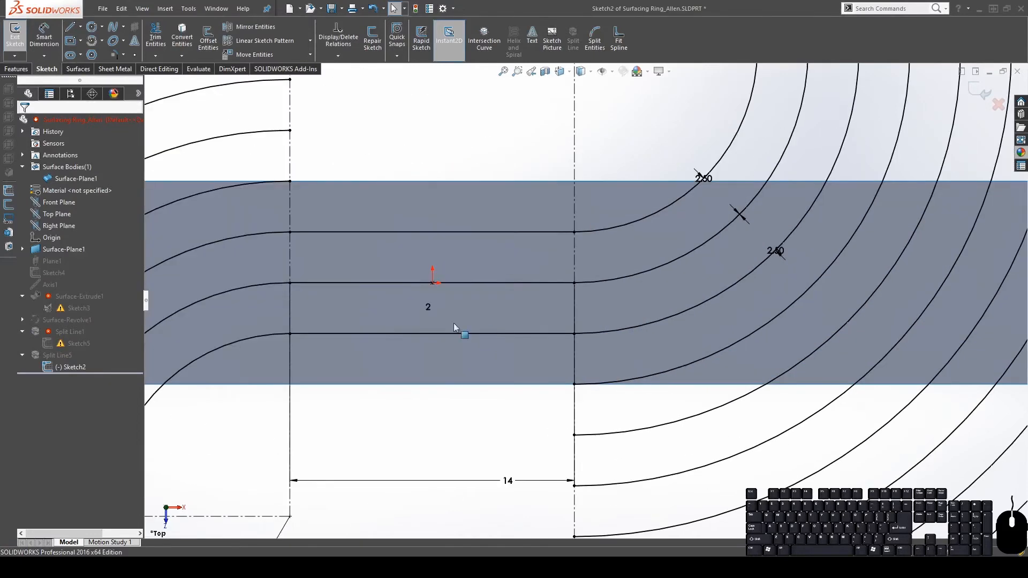
pyautogui.scroll(3, 454, 323)
pyautogui.click(452, 292)
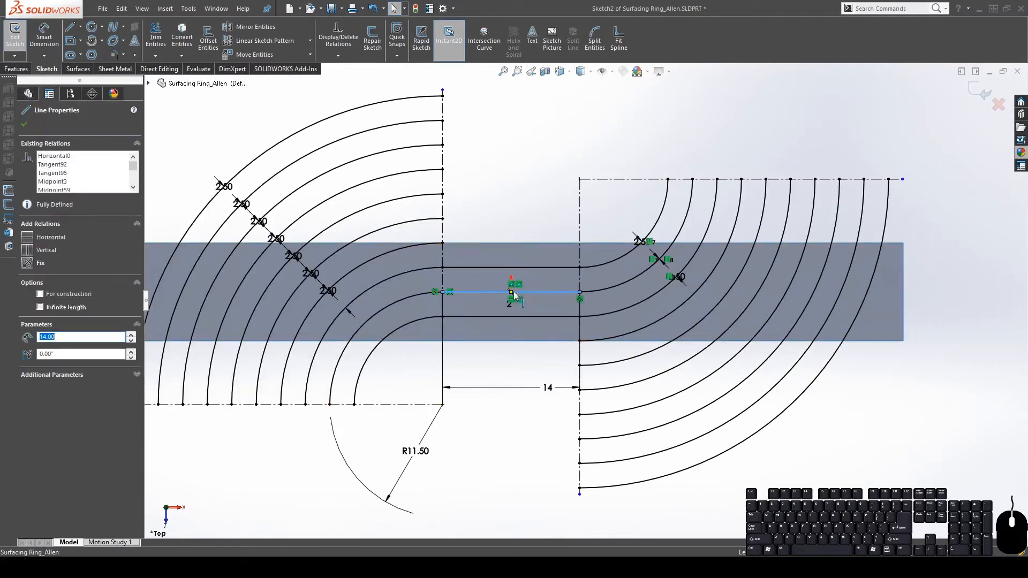
# Inspect the 9 mm band arc, then box-select every entity in Sketch2
pyautogui.click(400, 300)
pyautogui.click(395, 330)
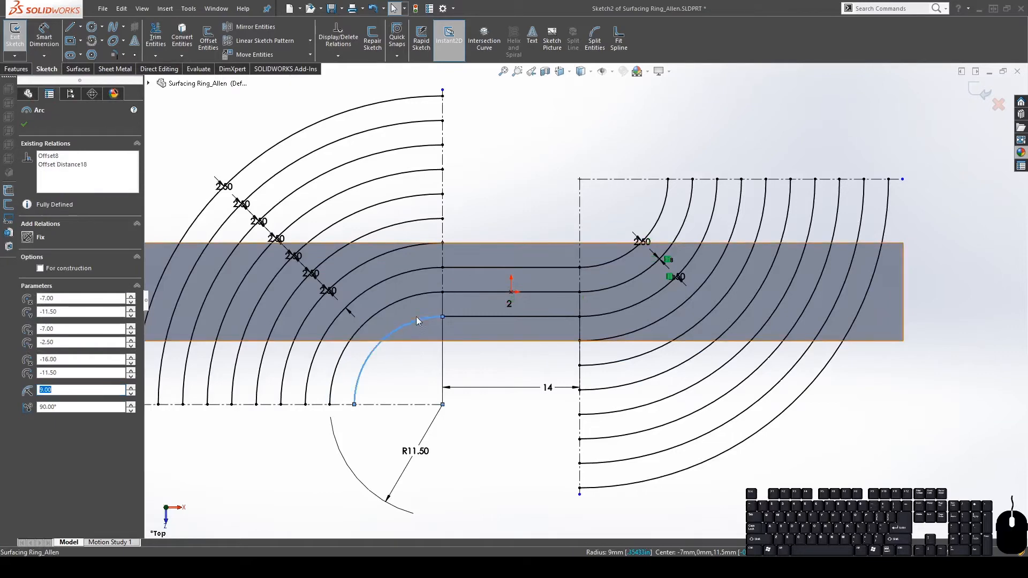
pyautogui.scroll(5, 455, 300)
pyautogui.moveTo(295, 154); pyautogui.dragTo(754, 387)
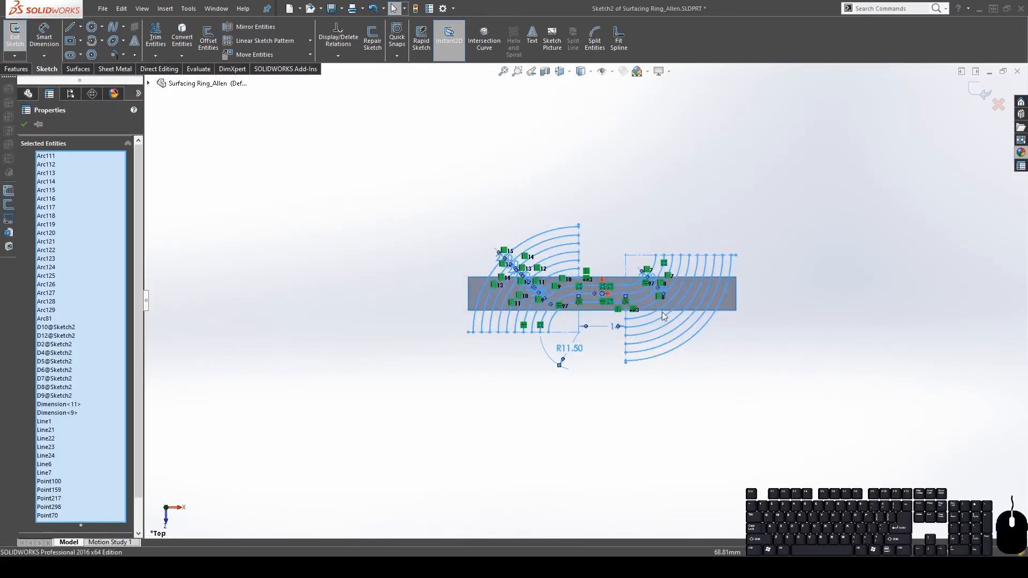
pyautogui.scroll(-5, 642, 310)
pyautogui.scroll(5, 488, 310)
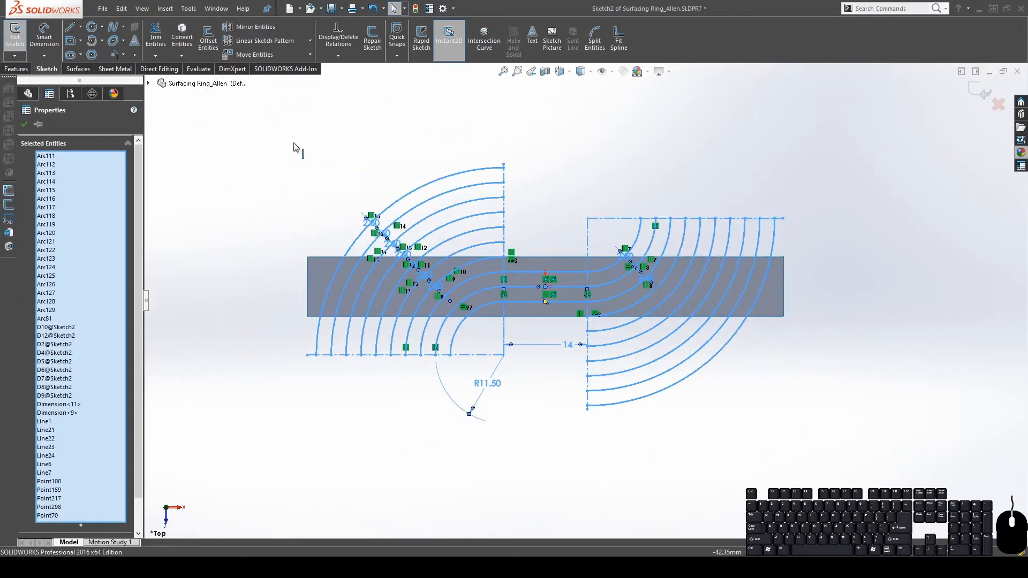
pyautogui.moveTo(211, 133)
pyautogui.mouseDown()
pyautogui.moveTo(838, 391)
pyautogui.moveTo(856, 430)
pyautogui.mouseUp()
pyautogui.scroll(-3, 544, 291)
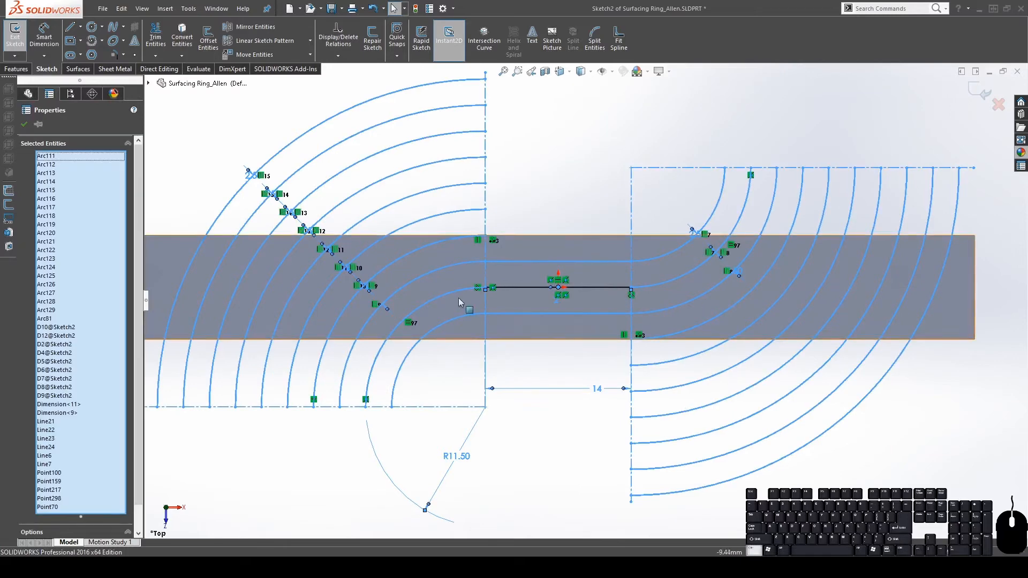
# Keep the inner quarter arc, four construction lines and the 14 dimension; delete everything else
pyautogui.click(437, 297)
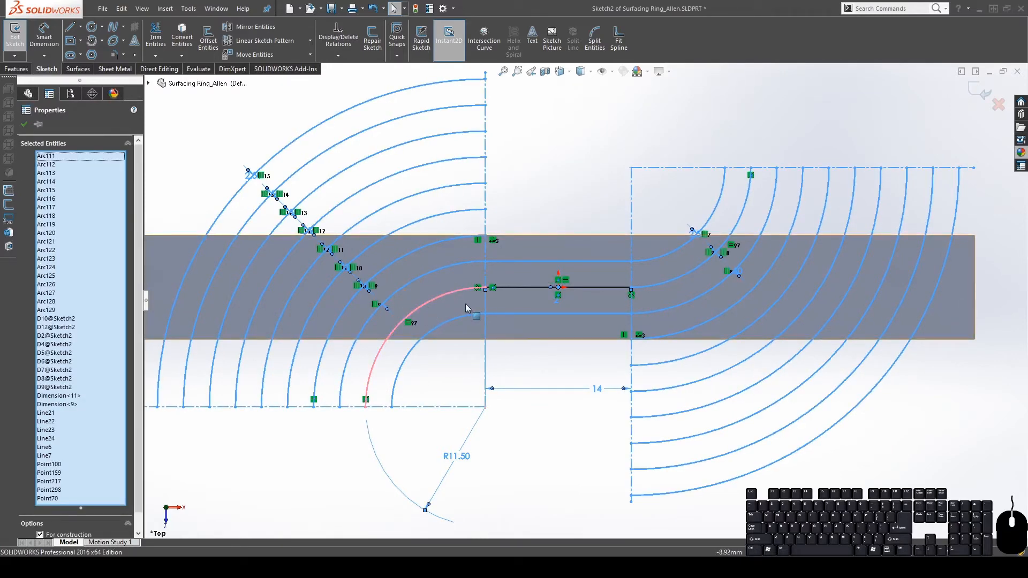
pyautogui.keyDown('ctrl'); pyautogui.click(465, 407); pyautogui.keyUp('ctrl')
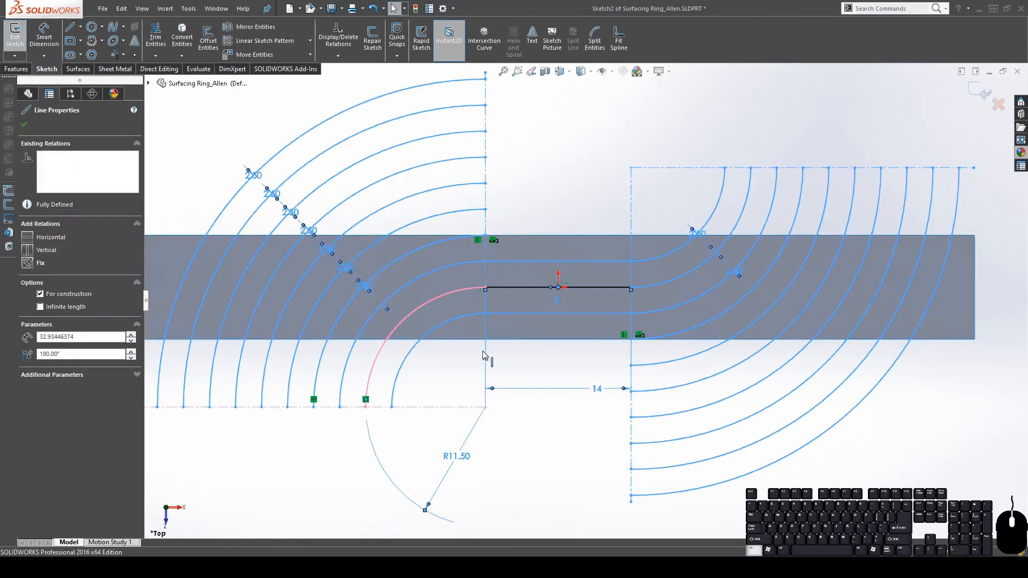
pyautogui.keyDown('ctrl'); pyautogui.click(486, 360); pyautogui.keyUp('ctrl')
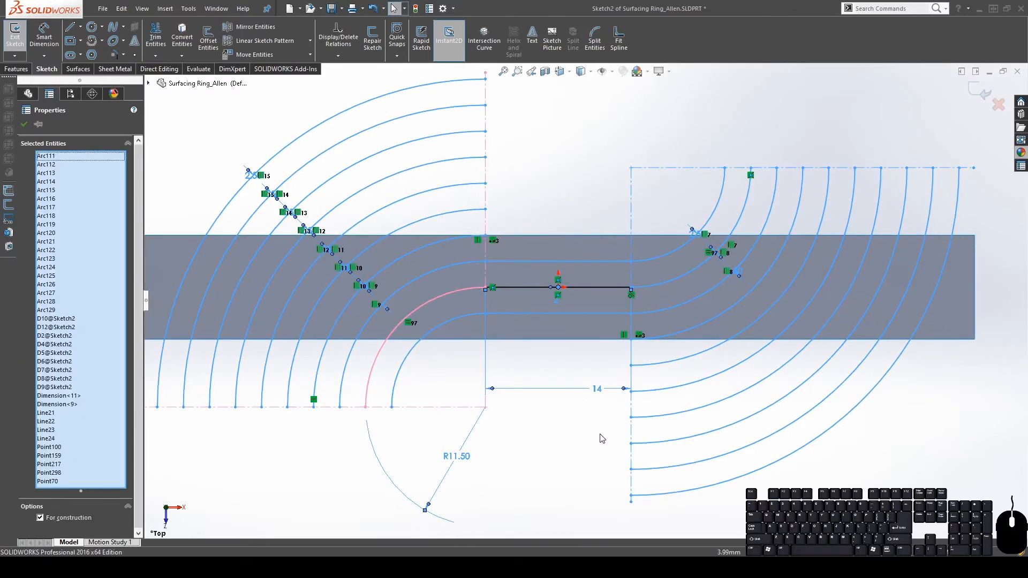
pyautogui.keyDown('ctrl'); pyautogui.click(632, 193); pyautogui.keyUp('ctrl')
pyautogui.keyDown('ctrl'); pyautogui.click(664, 169); pyautogui.keyUp('ctrl')
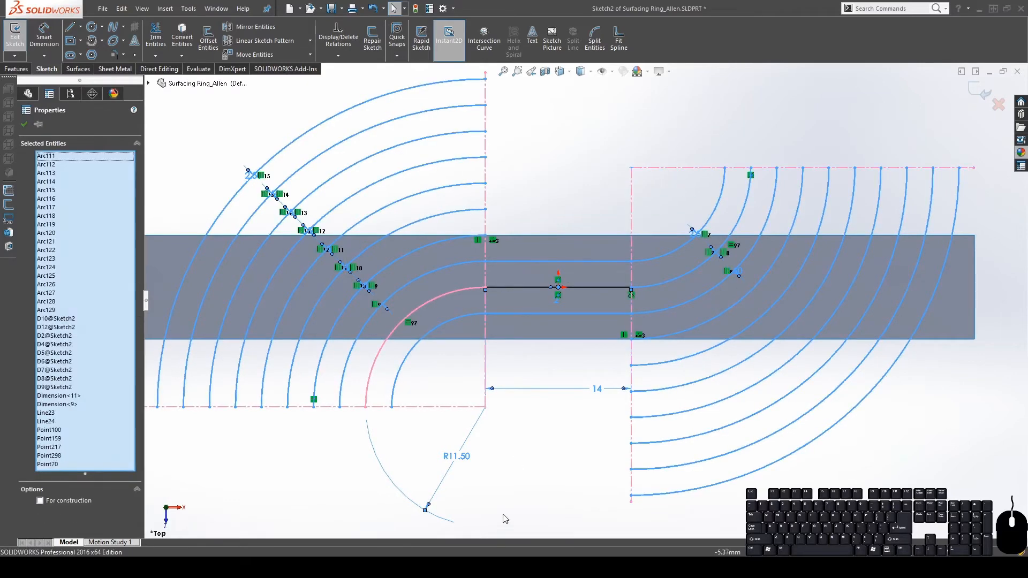
pyautogui.keyDown('ctrl'); pyautogui.click(598, 390); pyautogui.keyUp('ctrl')
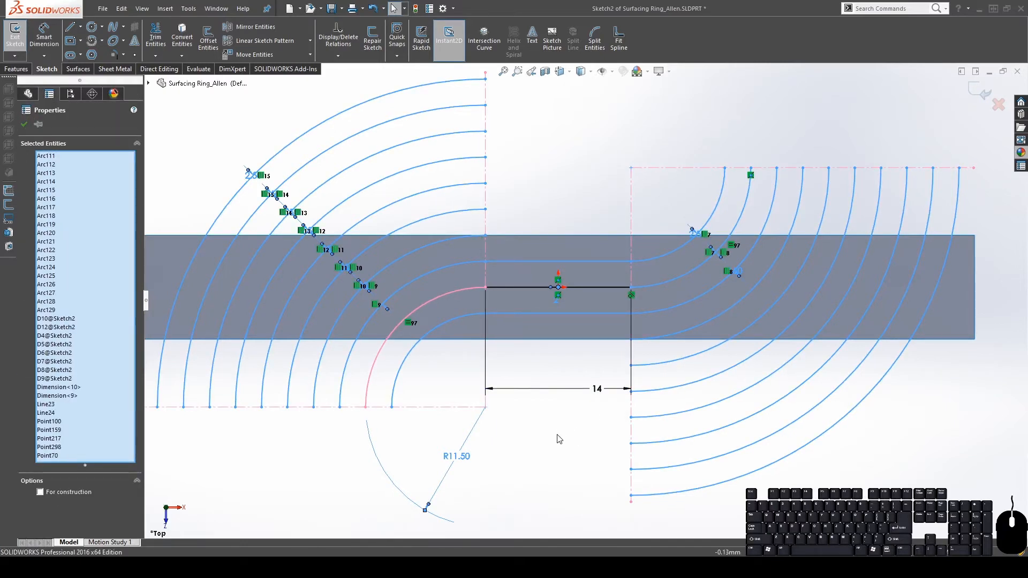
pyautogui.press('Delete')
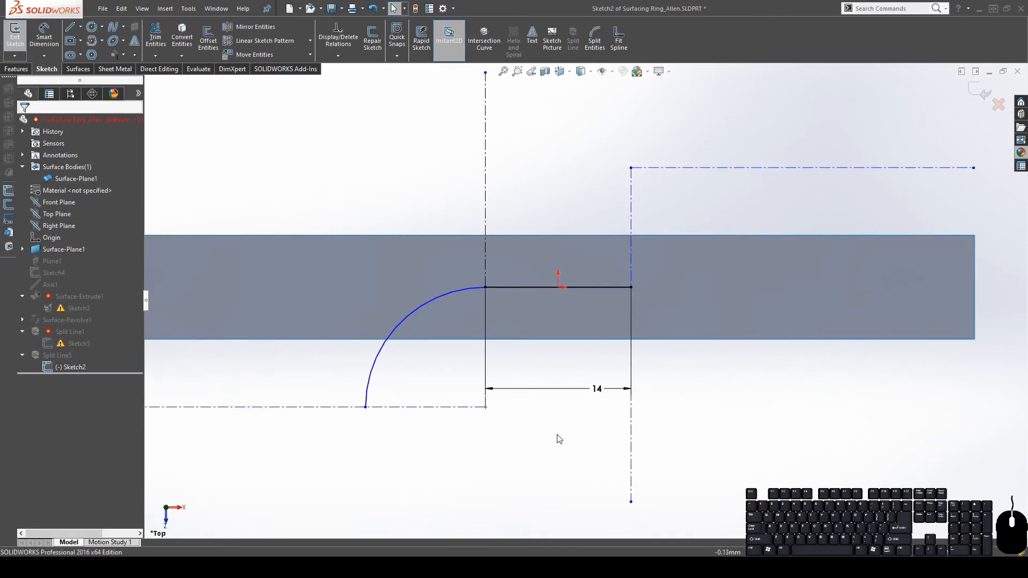
# Select the remaining quarter arc and check its Patterned3 relation
pyautogui.scroll(4, 660, 349)
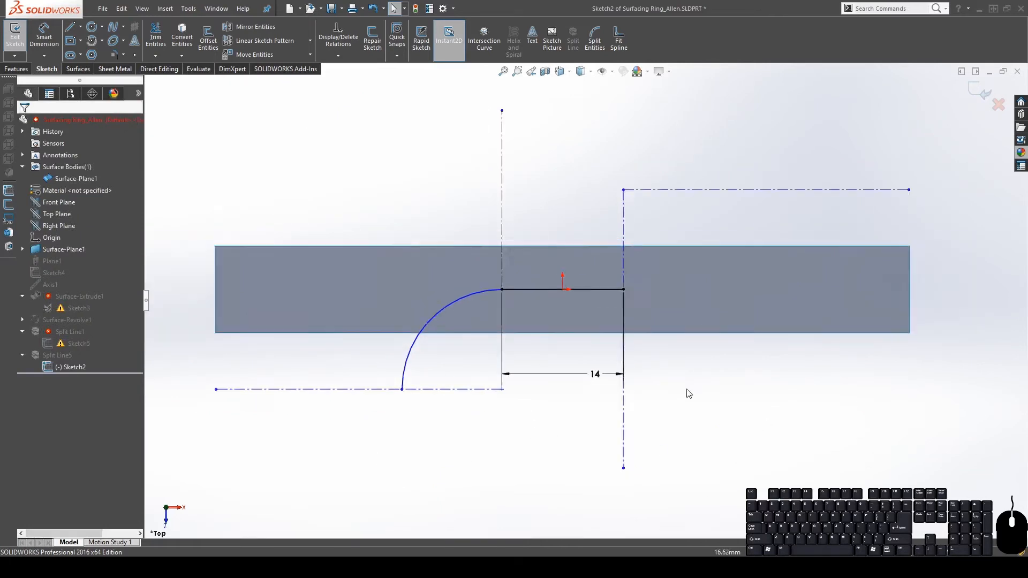
pyautogui.scroll(-3, 582, 350)
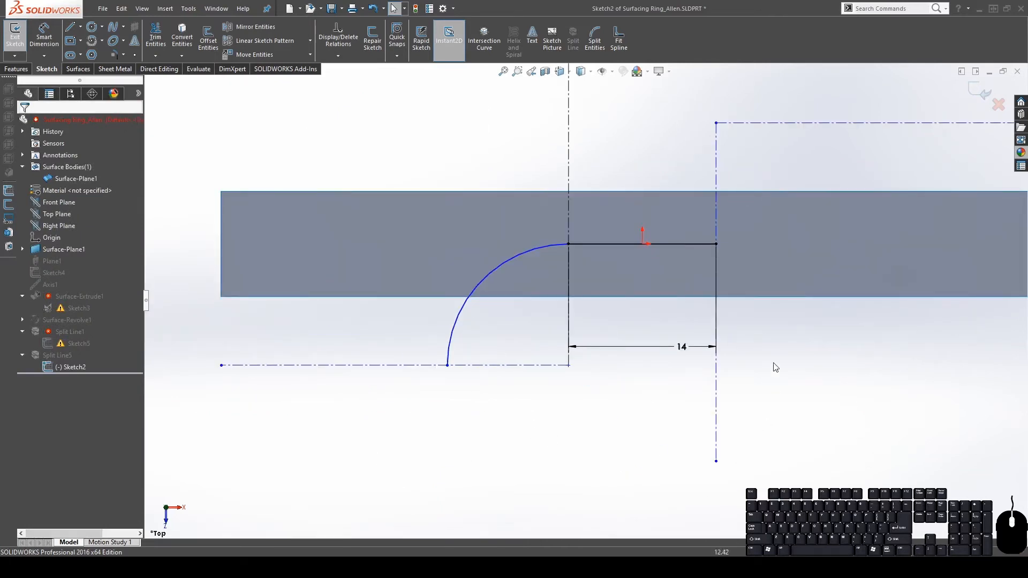
pyautogui.scroll(2, 721, 246)
pyautogui.scroll(-1, 721, 246)
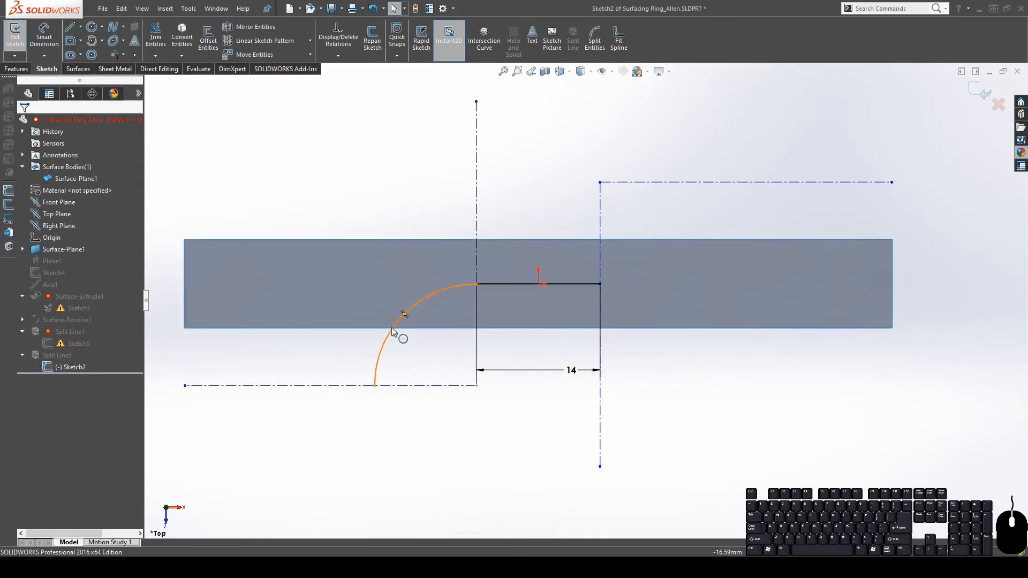
pyautogui.click(429, 297)
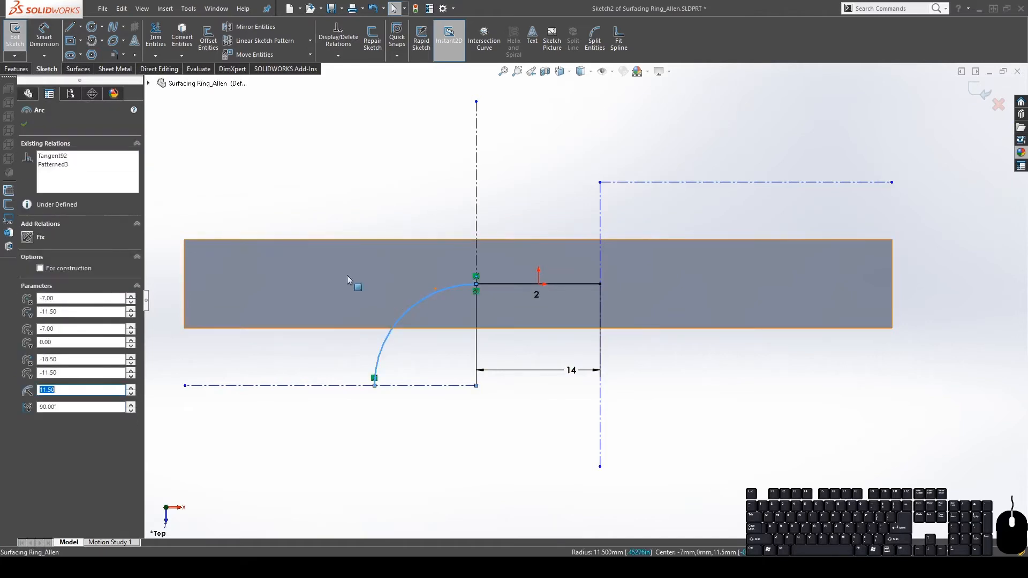
pyautogui.click(383, 166)
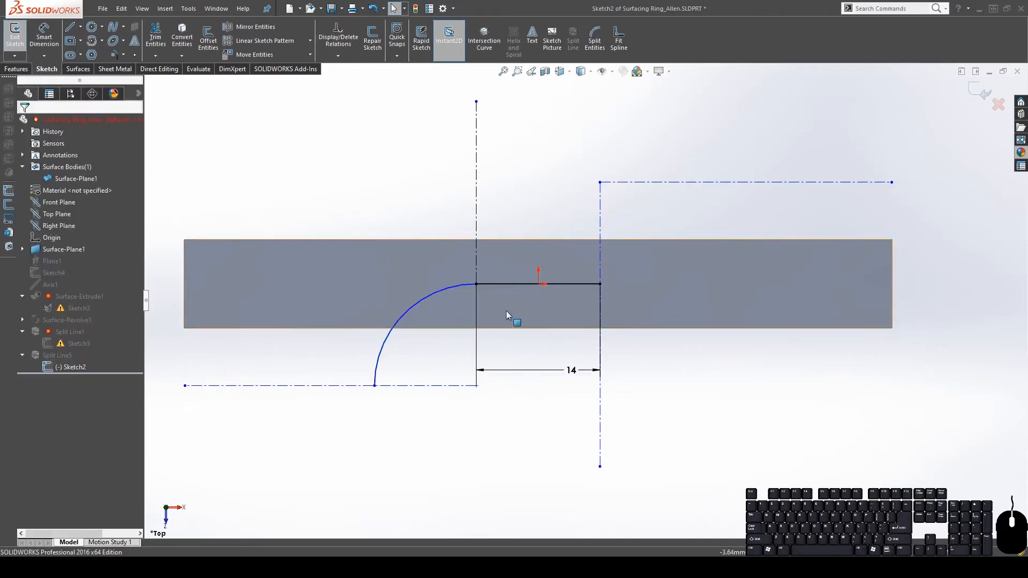
pyautogui.click(451, 288)
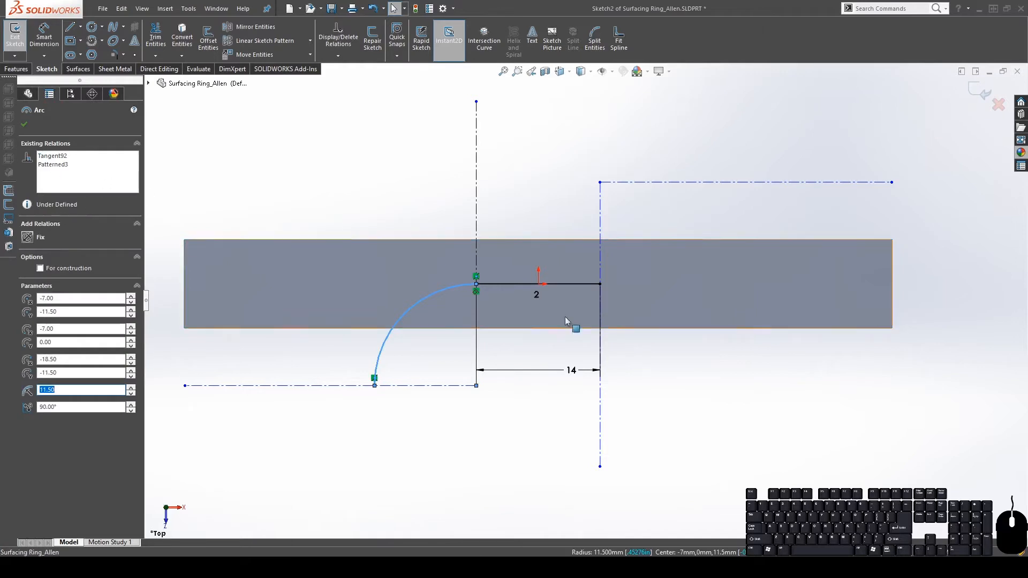
pyautogui.scroll(3, 588, 313)
pyautogui.click(53, 165)
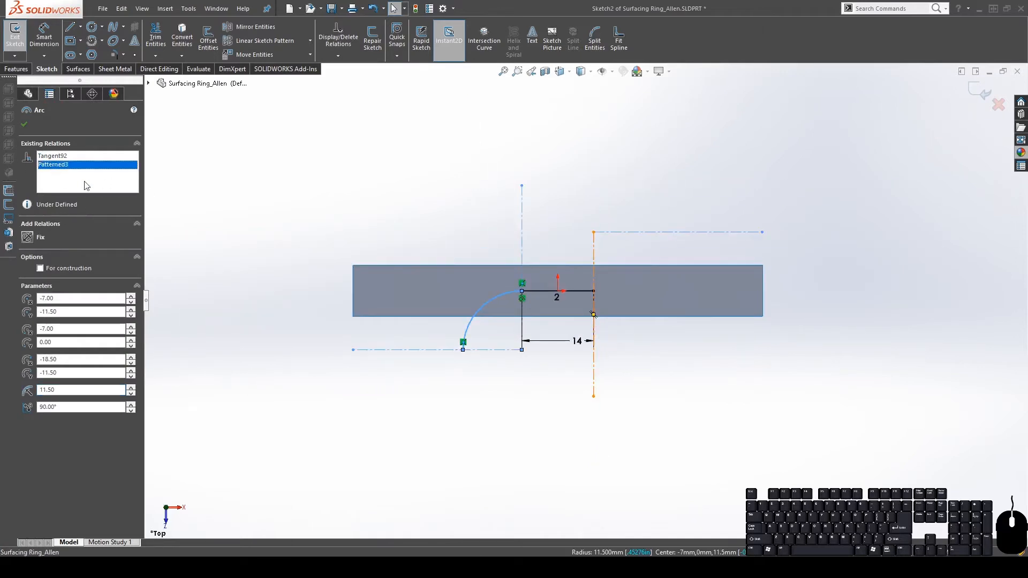
# Reselect the leftover quarter arc and delete it
pyautogui.click(482, 246)
pyautogui.click(487, 301)
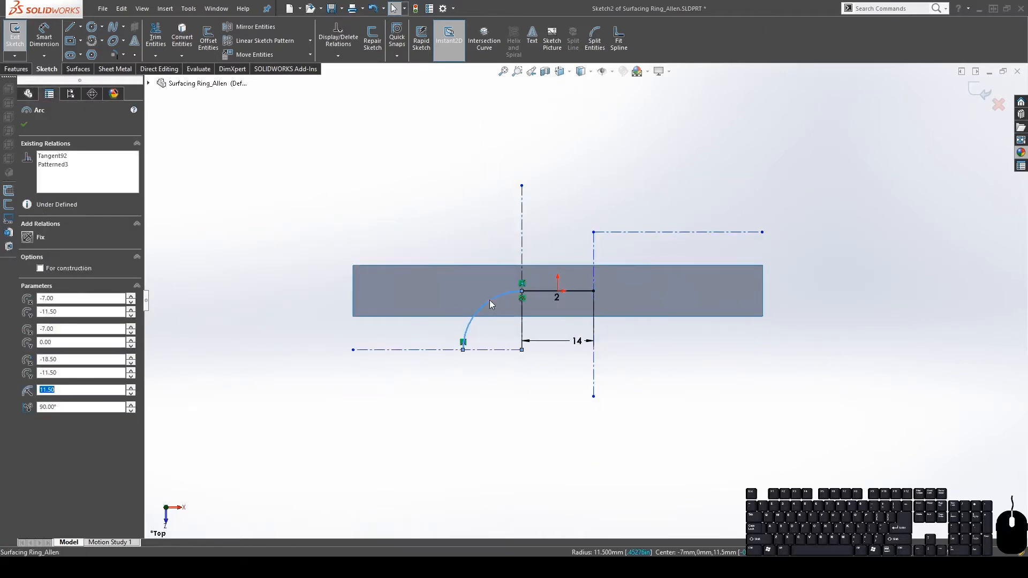
pyautogui.press('Delete')
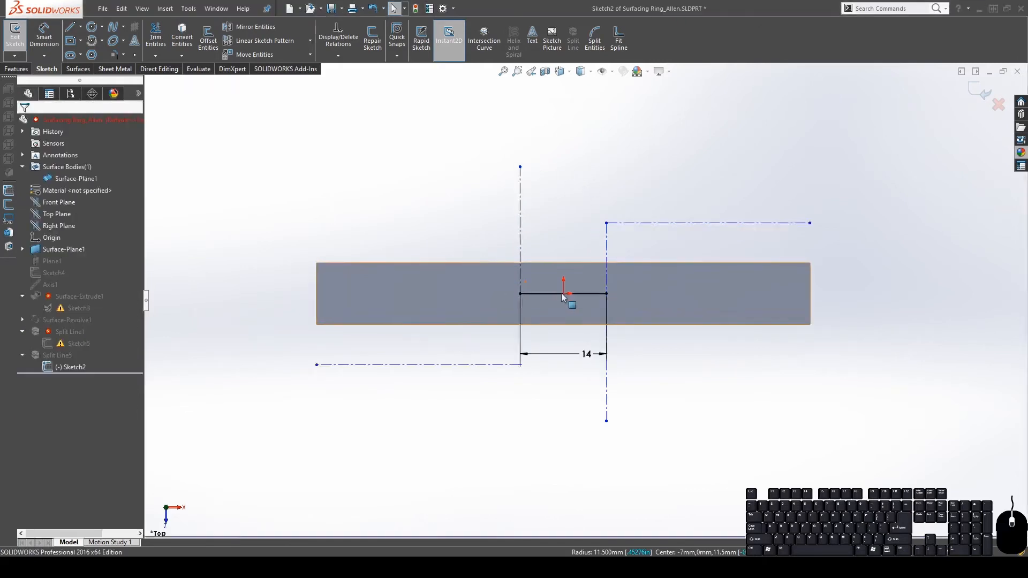
pyautogui.scroll(-4, 547, 285)
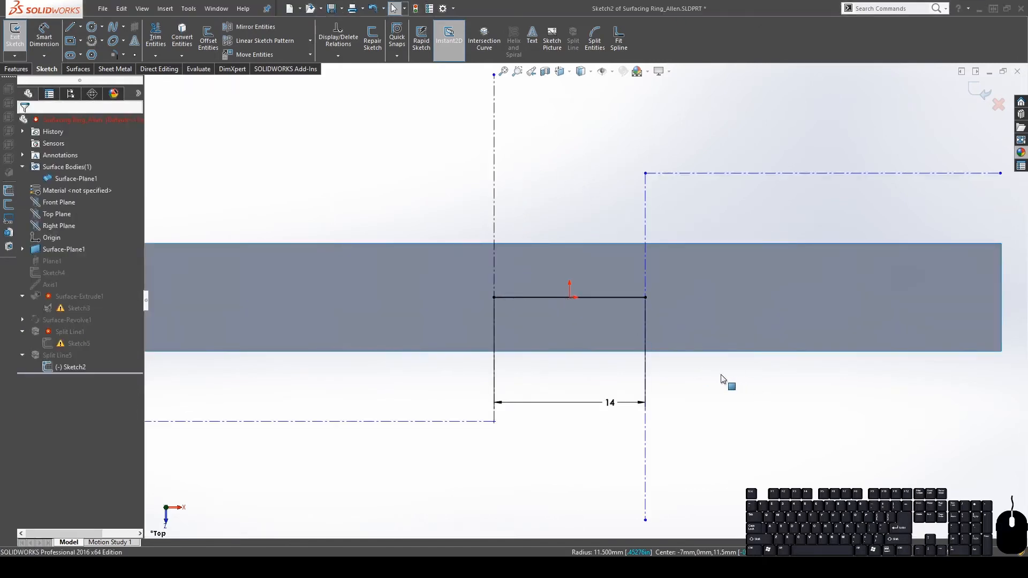
# Draw centre-point arcs from both ends of the 14 line to the construction lines
pyautogui.click(92, 44)
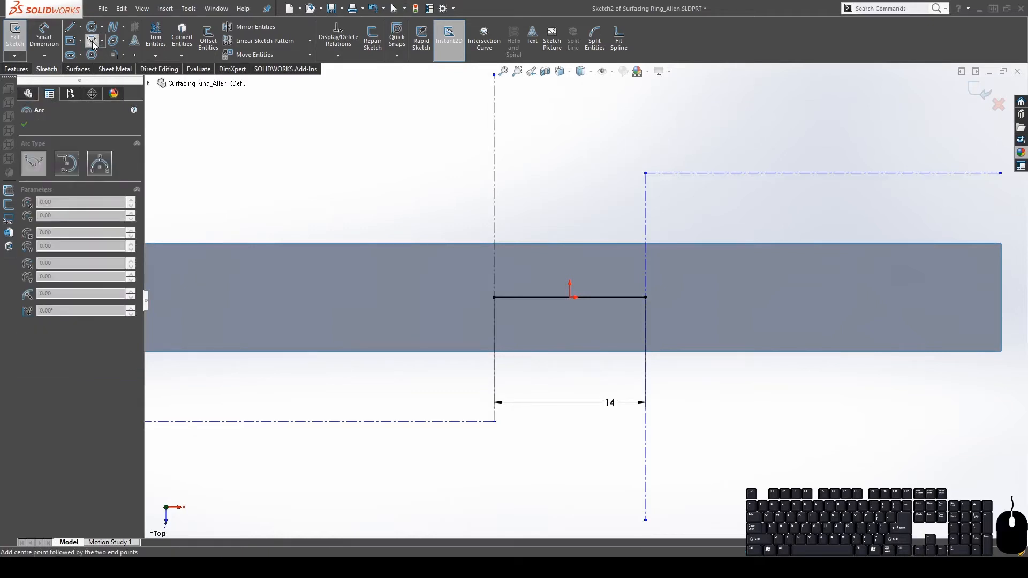
pyautogui.click(493, 421)
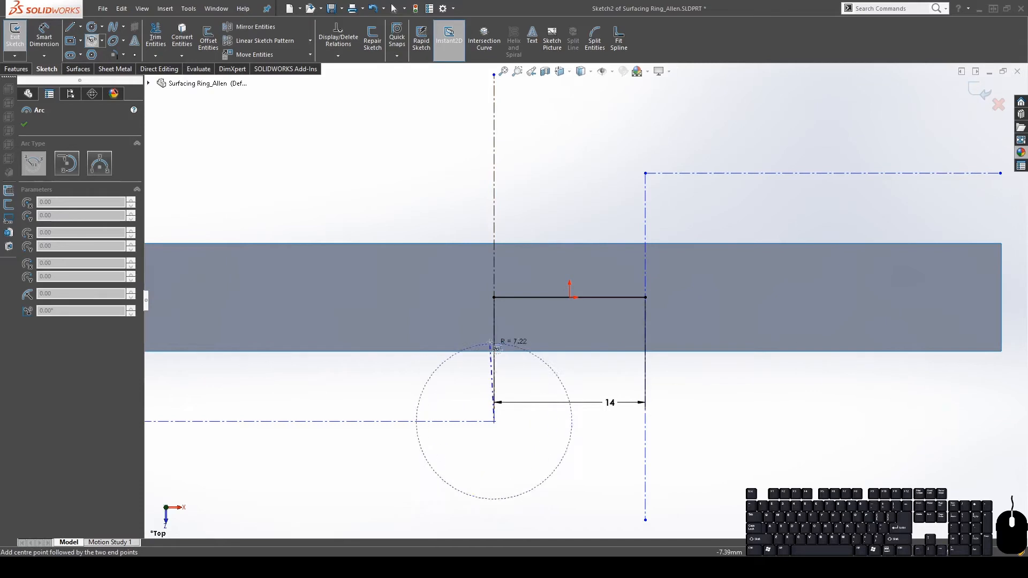
pyautogui.click(494, 298)
pyautogui.click(370, 421)
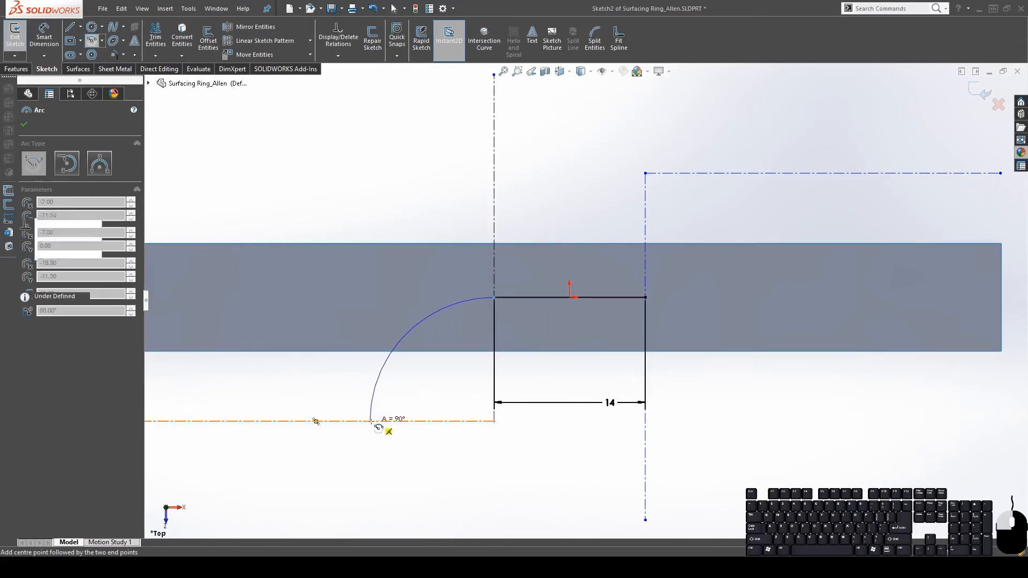
pyautogui.click(645, 173)
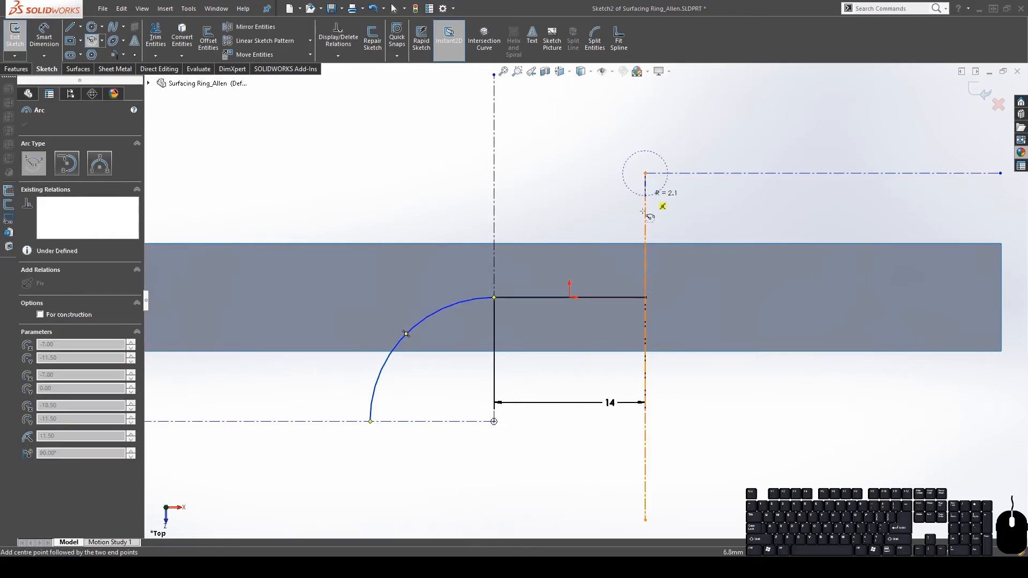
pyautogui.click(645, 298)
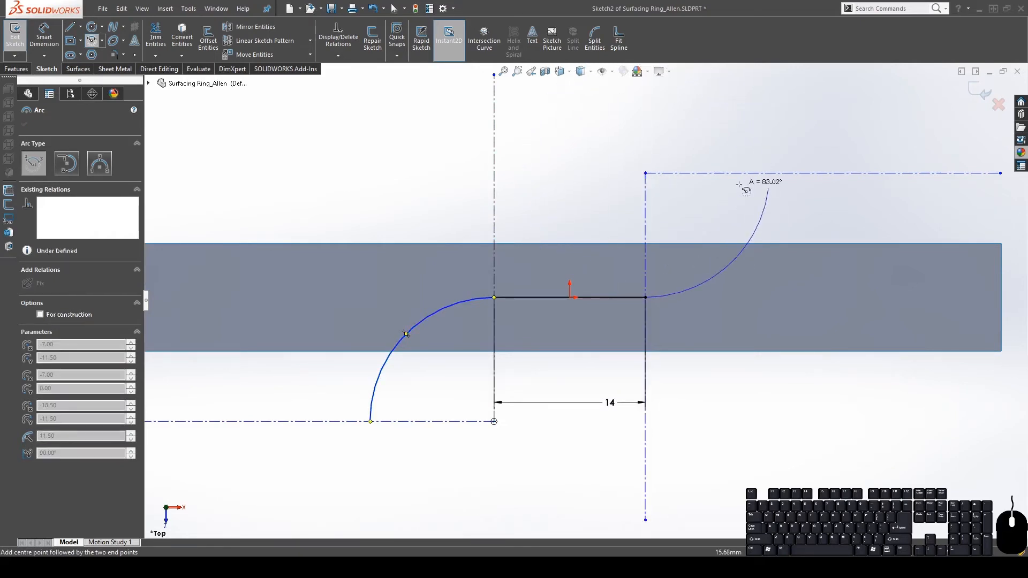
pyautogui.click(769, 173)
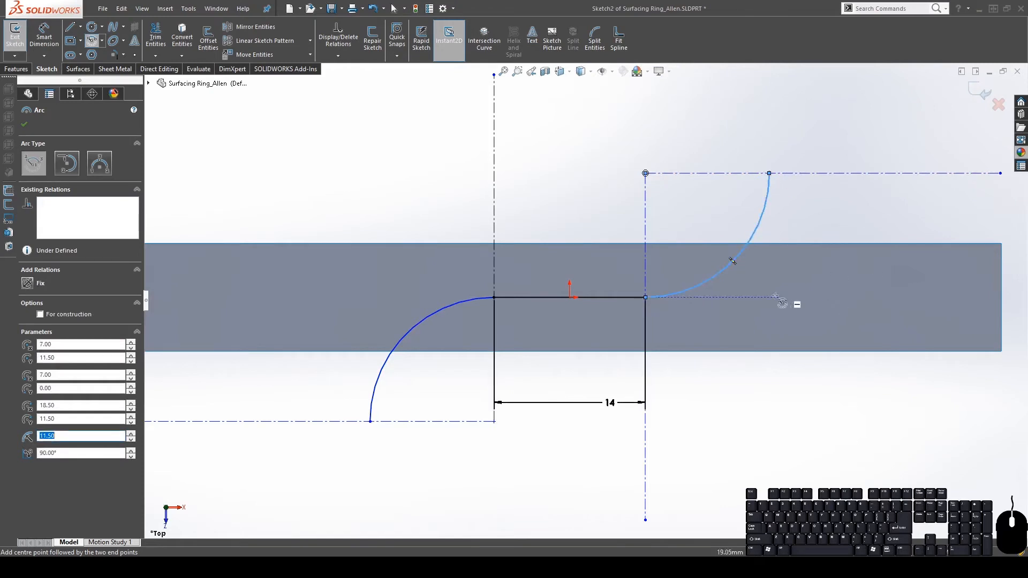
# Make the arcs tangent to the 14 mm horizontal line
pyautogui.press('Escape')
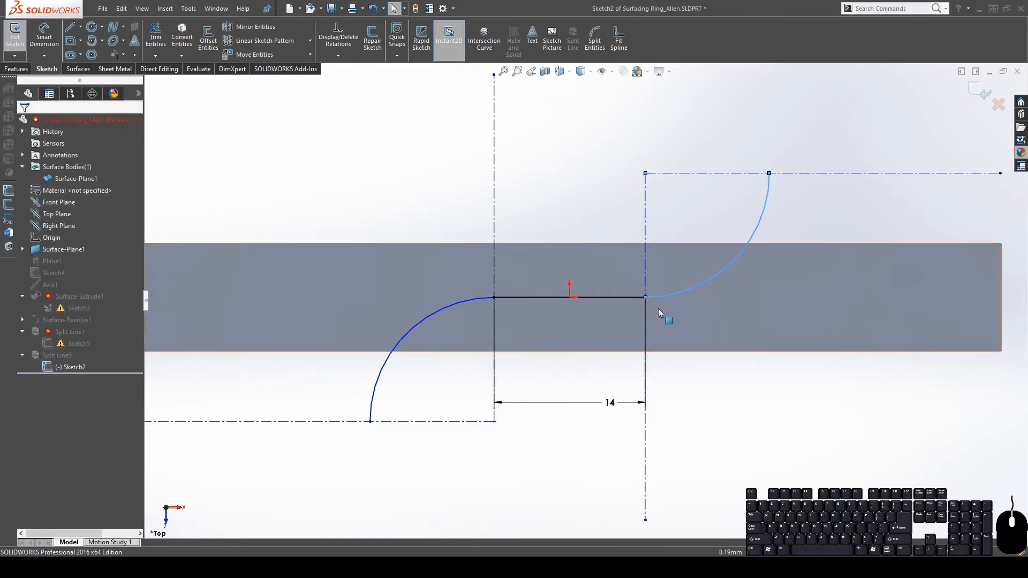
pyautogui.click(483, 298)
pyautogui.keyDown('ctrl'); pyautogui.click(518, 297); pyautogui.keyUp('ctrl')
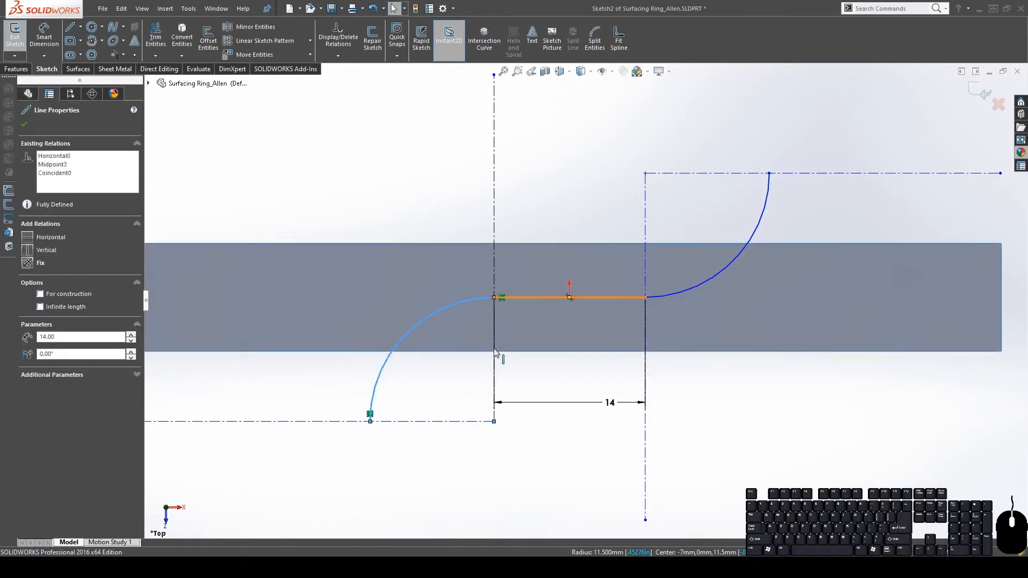
pyautogui.click(730, 259)
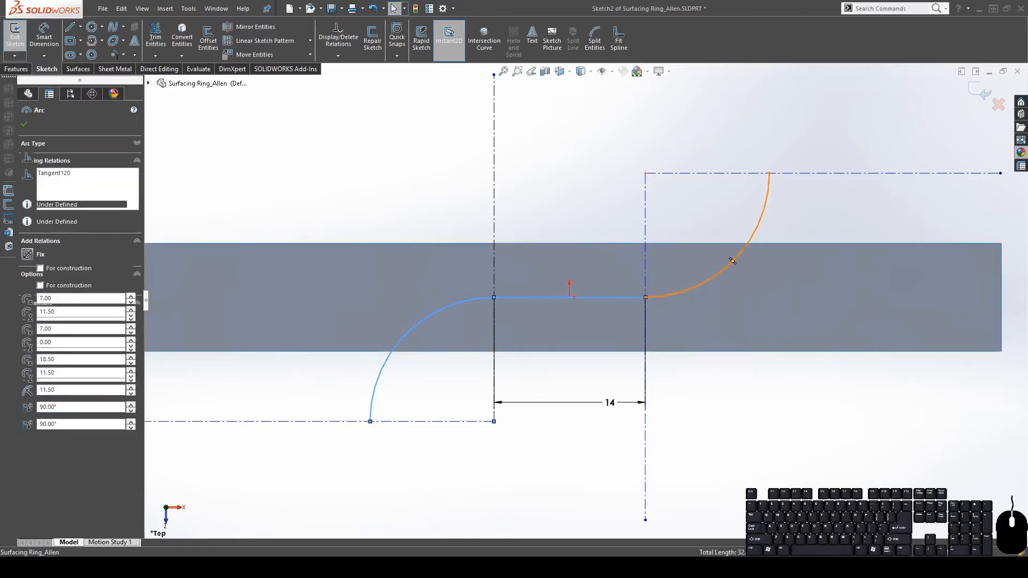
pyautogui.keyDown('ctrl'); pyautogui.click(628, 298); pyautogui.keyUp('ctrl')
pyautogui.click(31, 298)
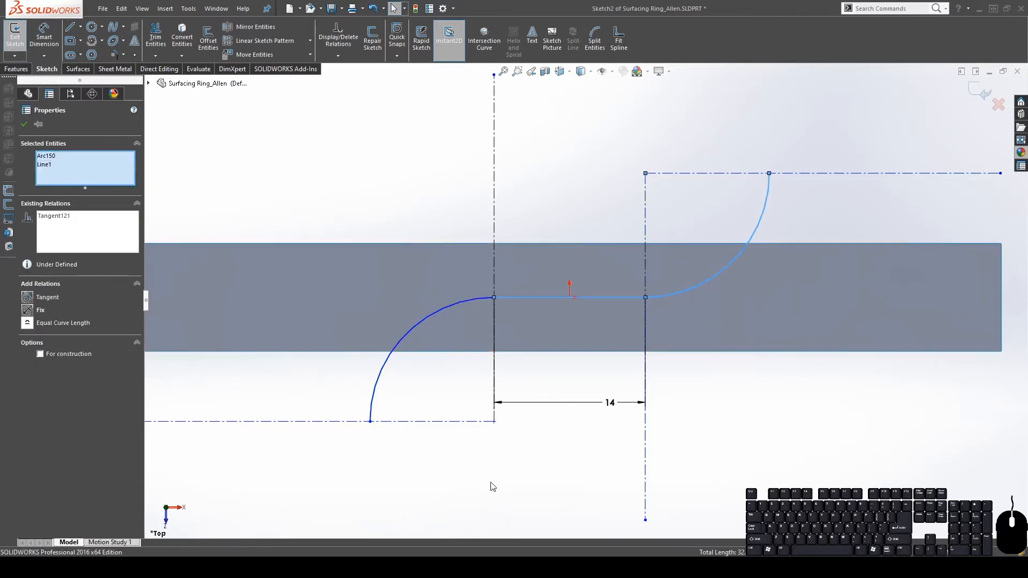
pyautogui.click(488, 483)
# Dimension the left arc with a radius of R11.50
pyautogui.press('f')
pyautogui.click(44, 37)
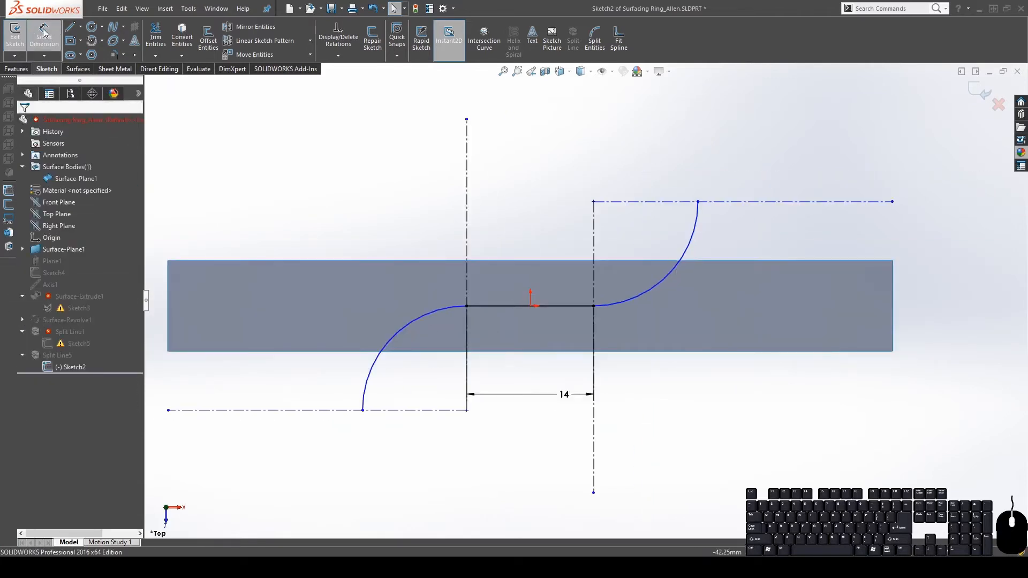
pyautogui.click(430, 314)
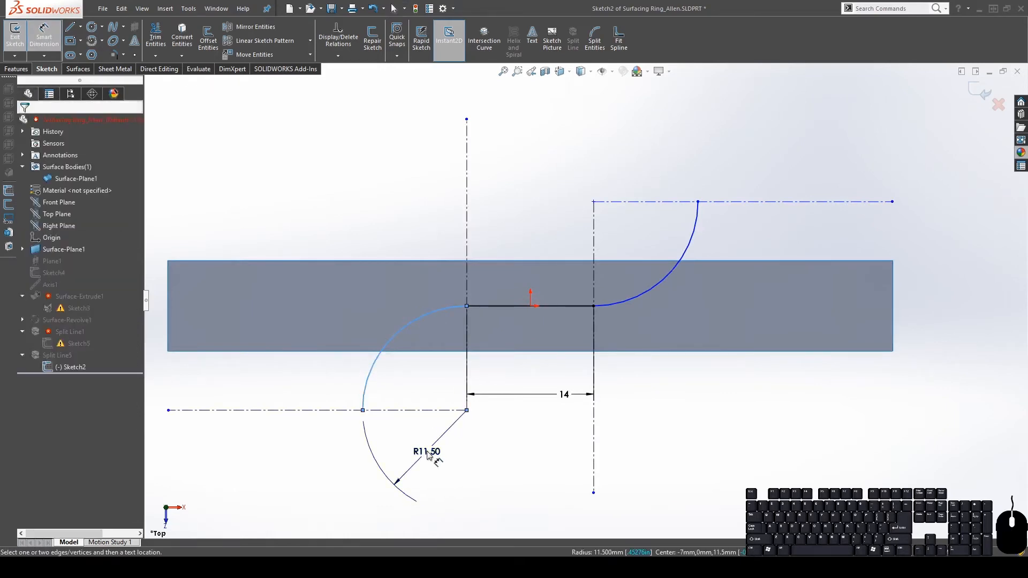
pyautogui.click(427, 451)
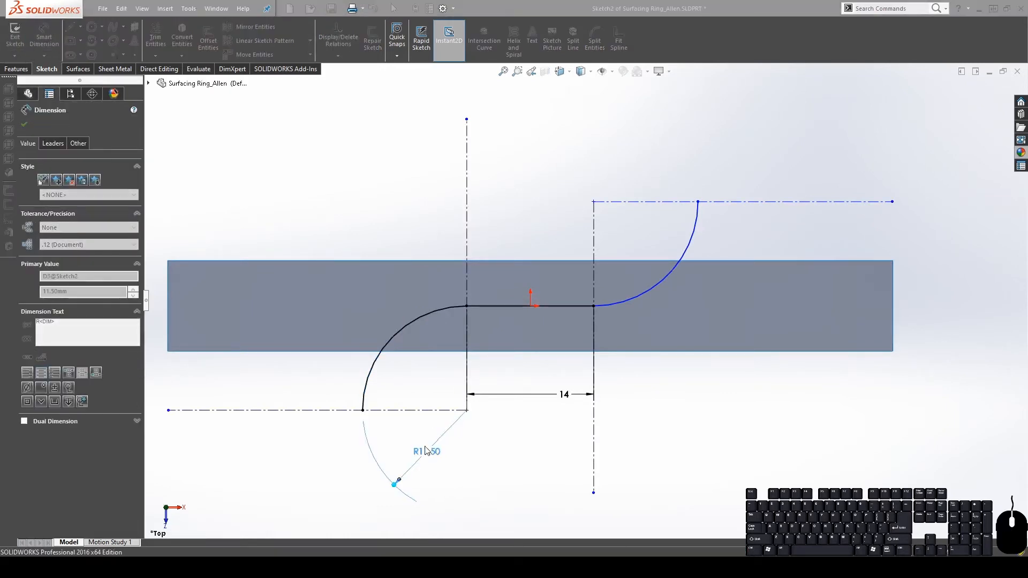
pyautogui.press('Escape')
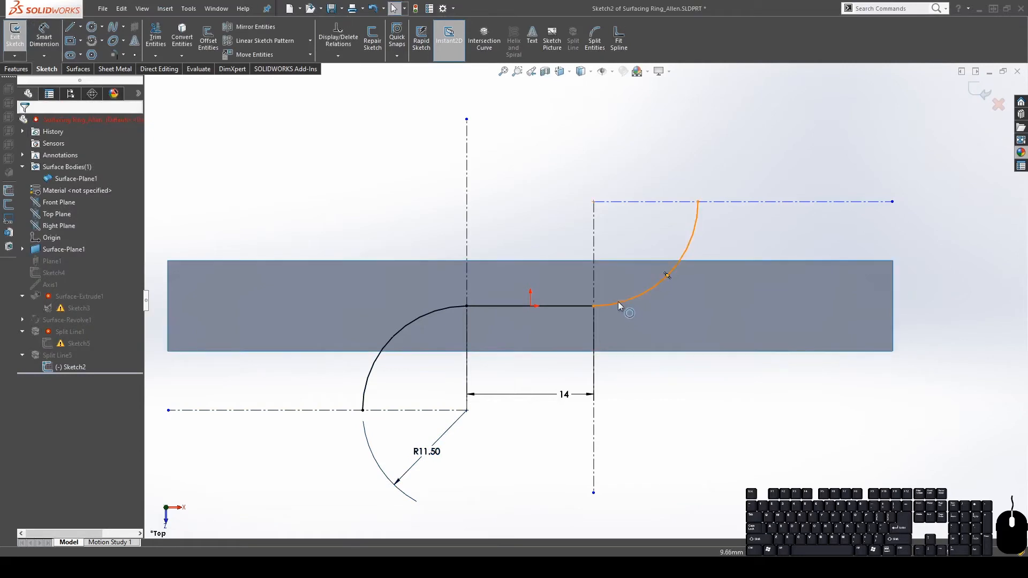
# Add an Equal relation between the left and right arcs
pyautogui.click(618, 301)
pyautogui.keyDown('ctrl'); pyautogui.click(446, 306); pyautogui.keyUp('ctrl')
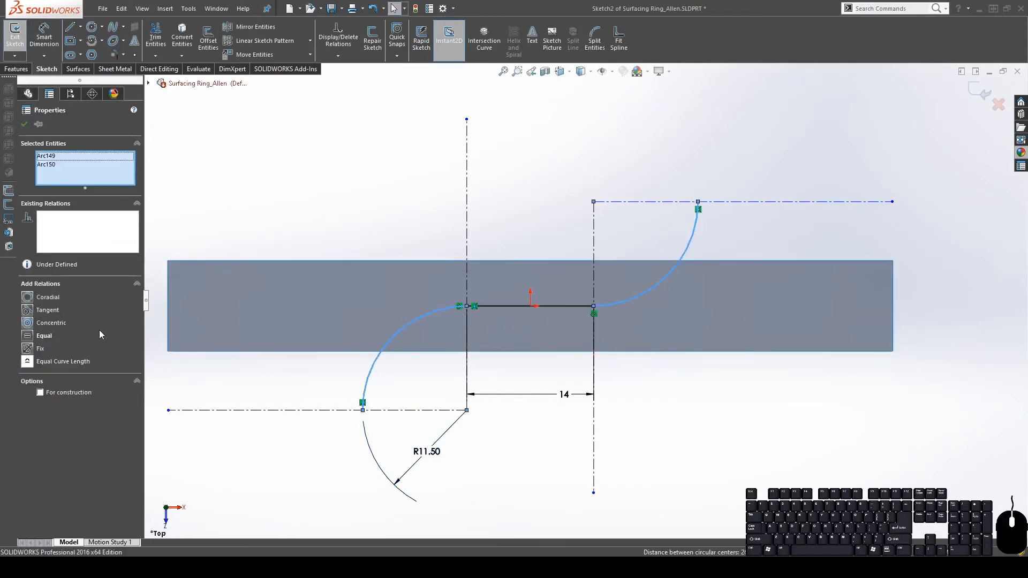
pyautogui.click(44, 336)
pyautogui.click(705, 162)
pyautogui.scroll(2, 669, 310)
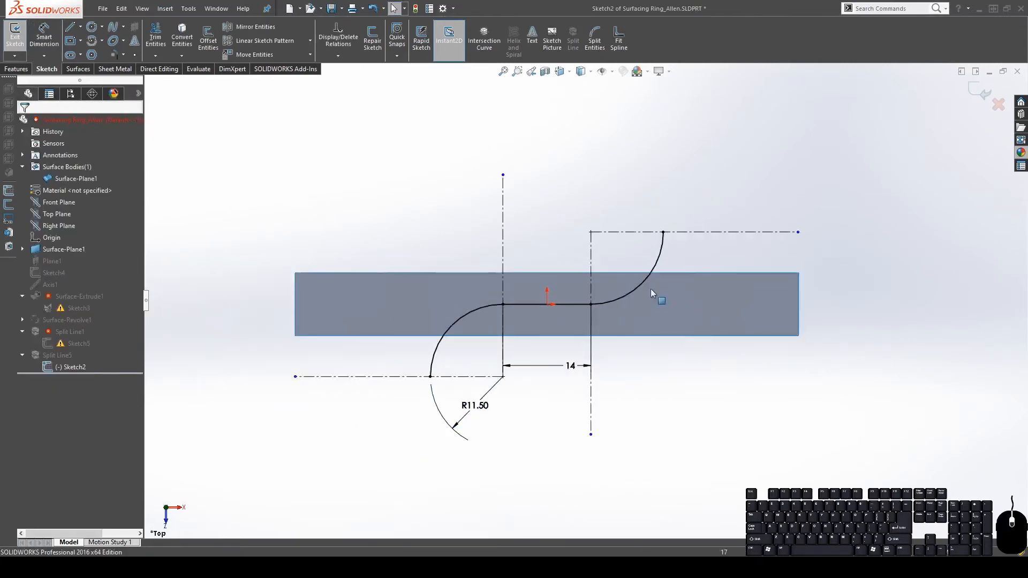
pyautogui.scroll(-1, 650, 289)
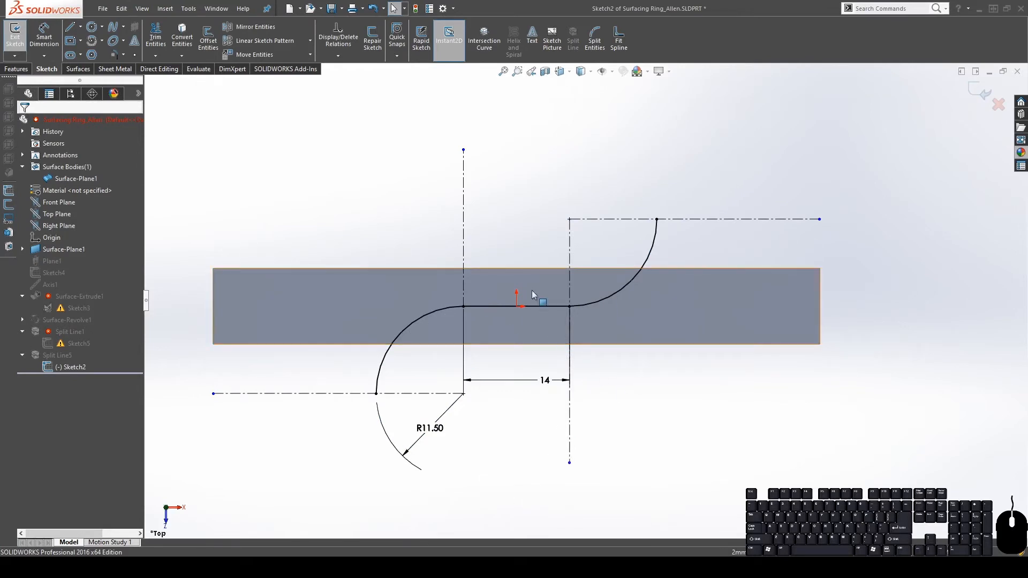
pyautogui.moveTo(428, 312); pyautogui.dragTo(422, 302)
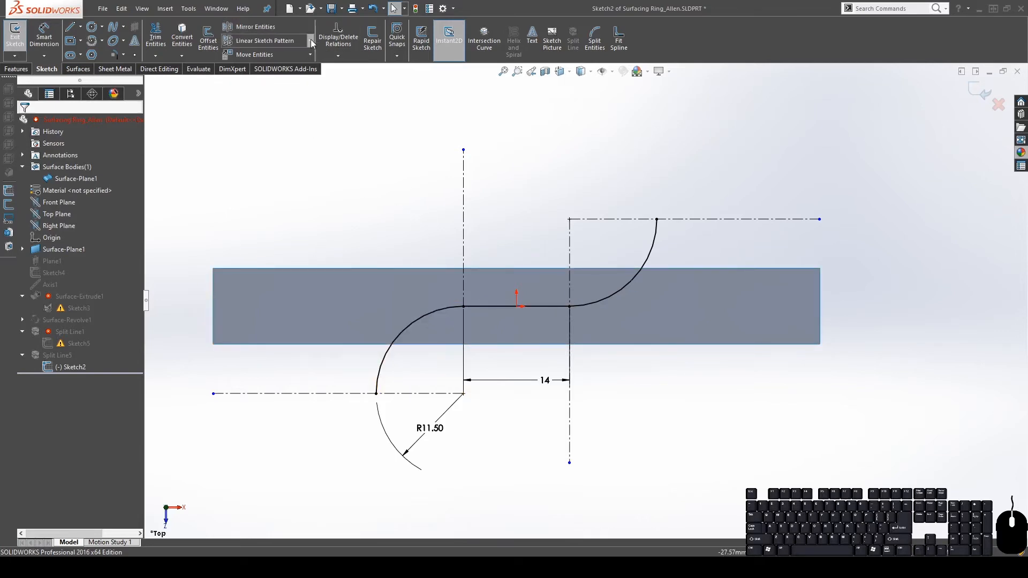
# Offset the whole S-curve 2.50 mm to both sides
pyautogui.click(209, 43)
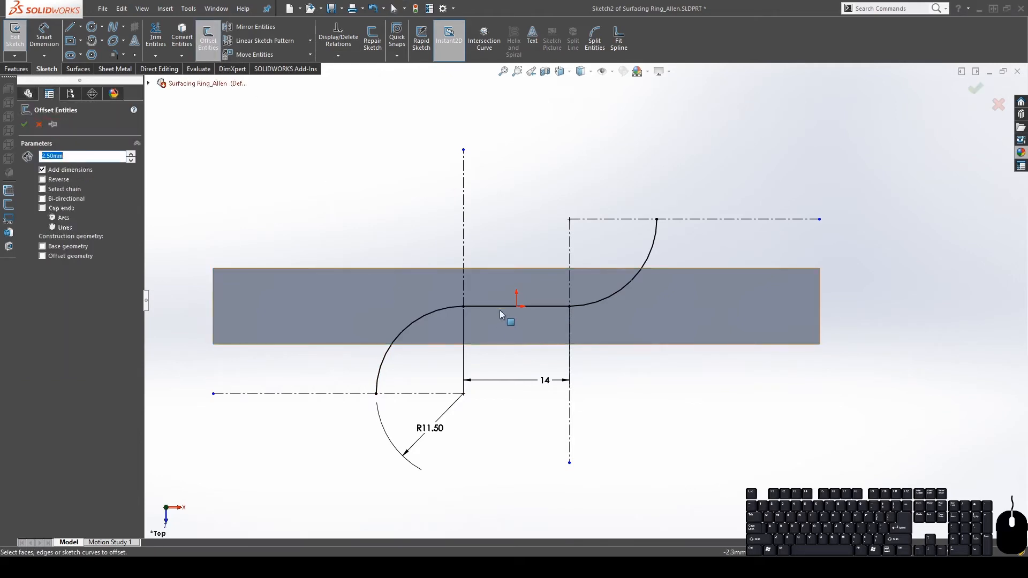
pyautogui.click(492, 307)
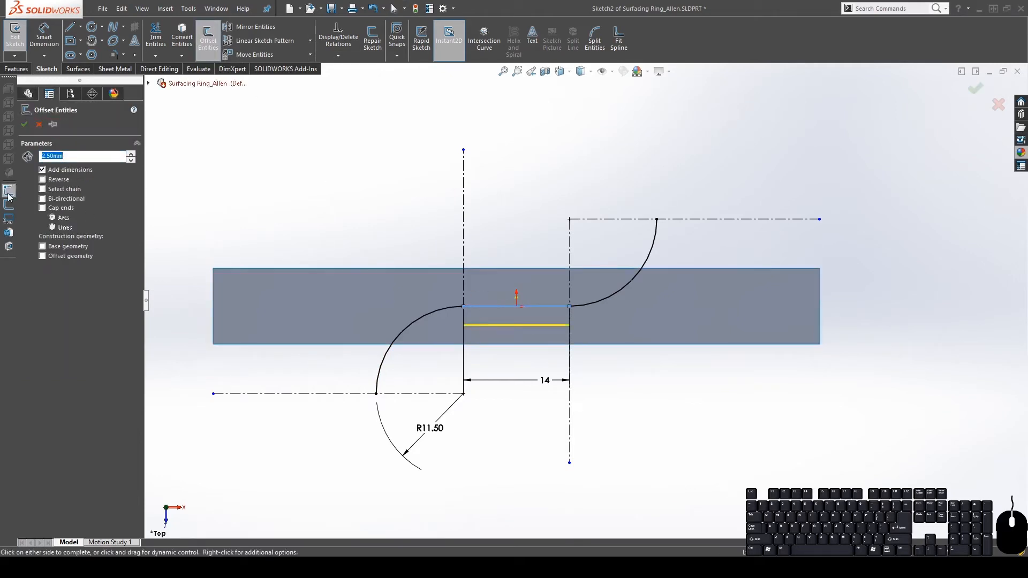
pyautogui.click(52, 192)
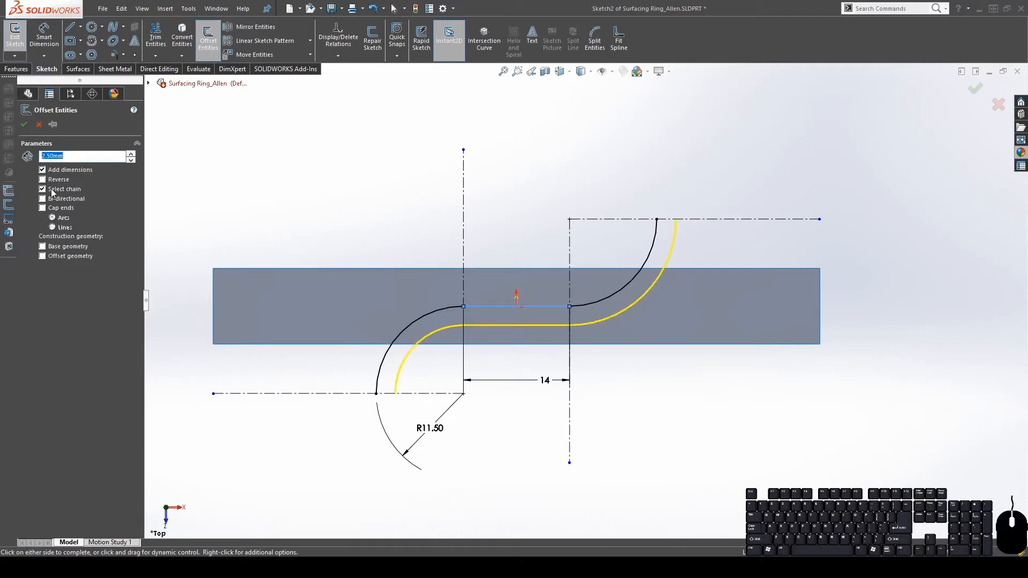
pyautogui.click(42, 199)
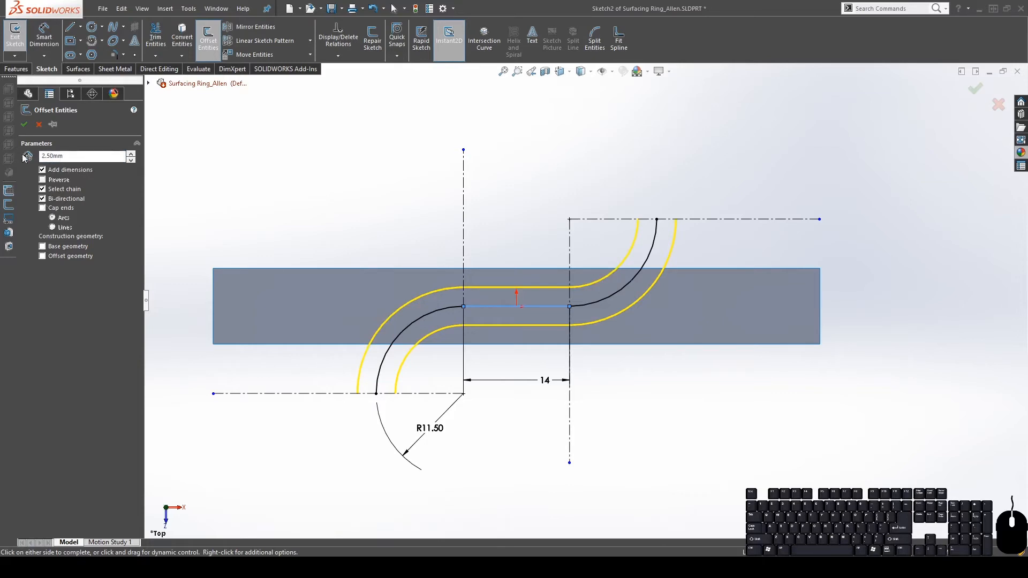
pyautogui.click(24, 124)
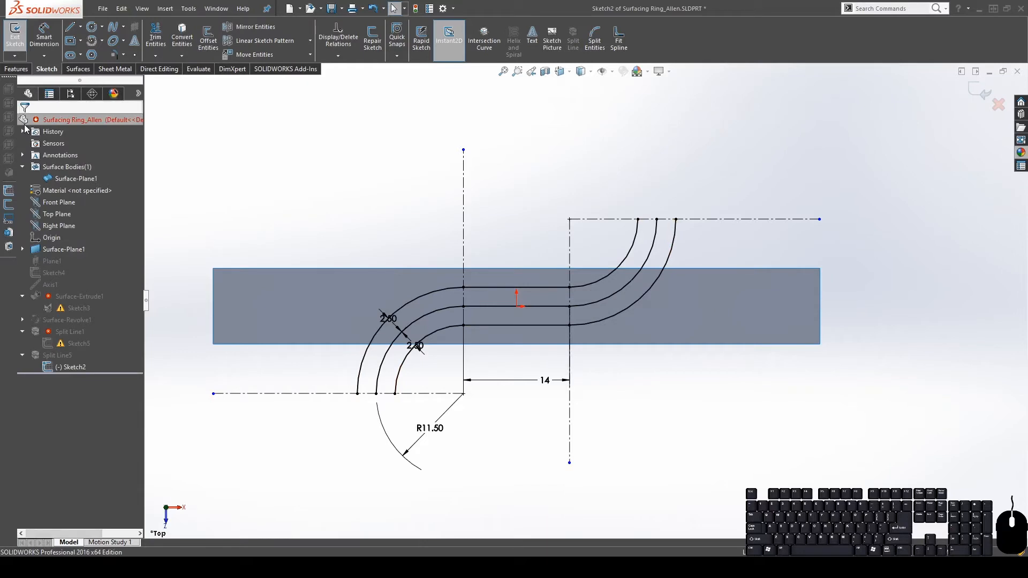
# Try a one-sided outward offset of the outer left arc
pyautogui.click(211, 44)
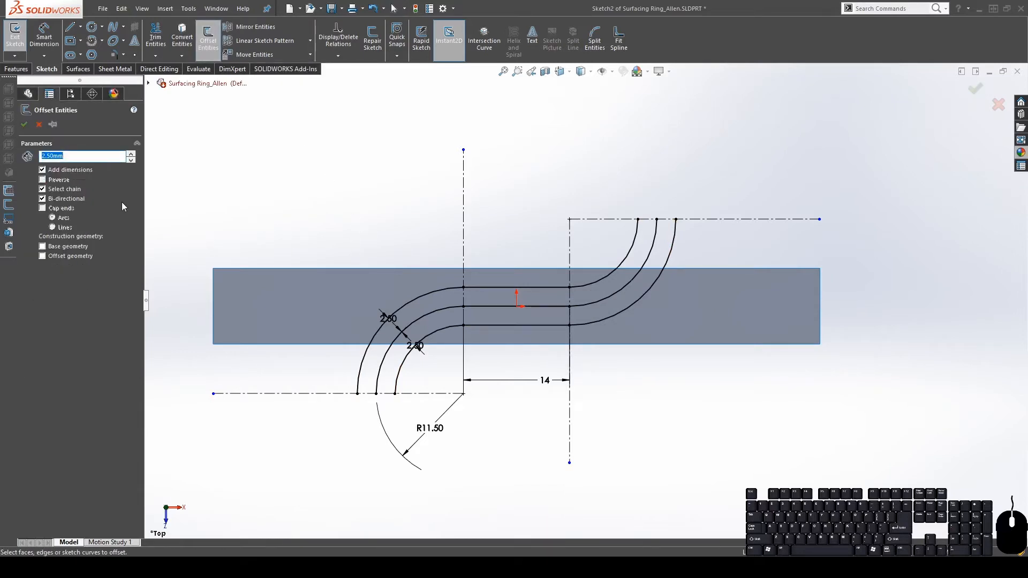
pyautogui.click(43, 199)
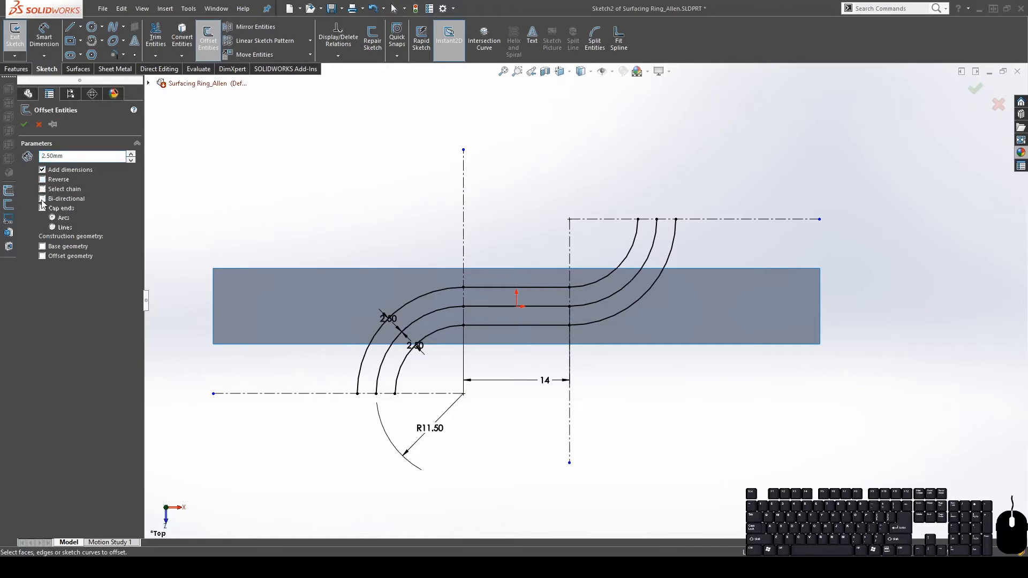
pyautogui.click(426, 292)
pyautogui.click(598, 318)
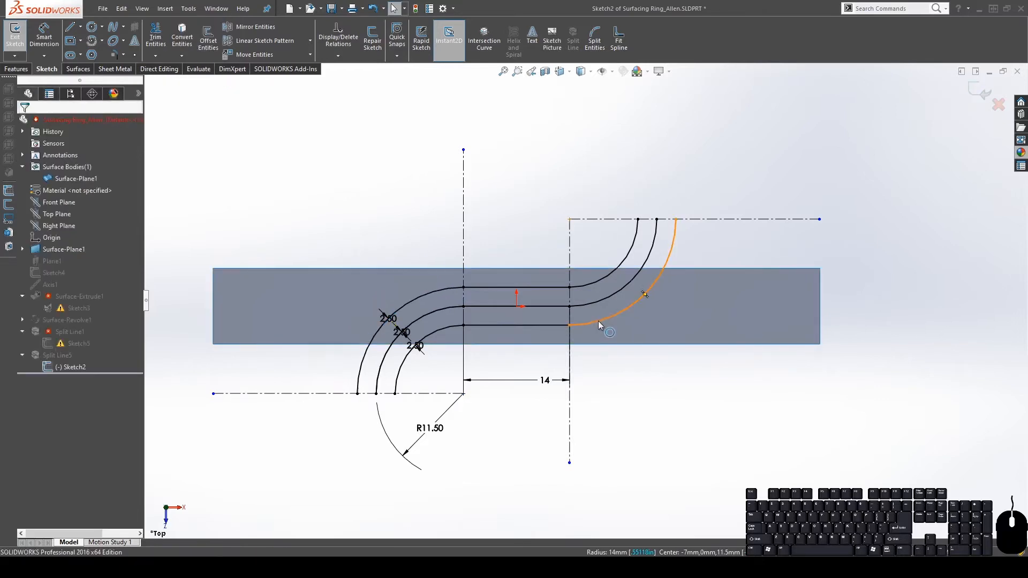
pyautogui.click(597, 321)
pyautogui.press('Escape')
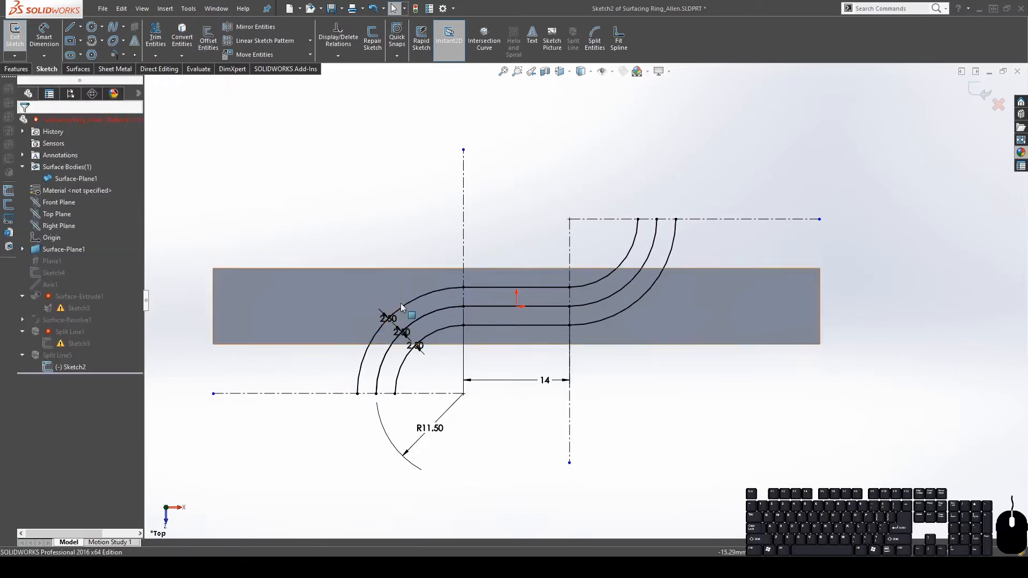
# Offset the outer left and right arcs 2.50 mm outward, then the next outermost curves
pyautogui.click(210, 37)
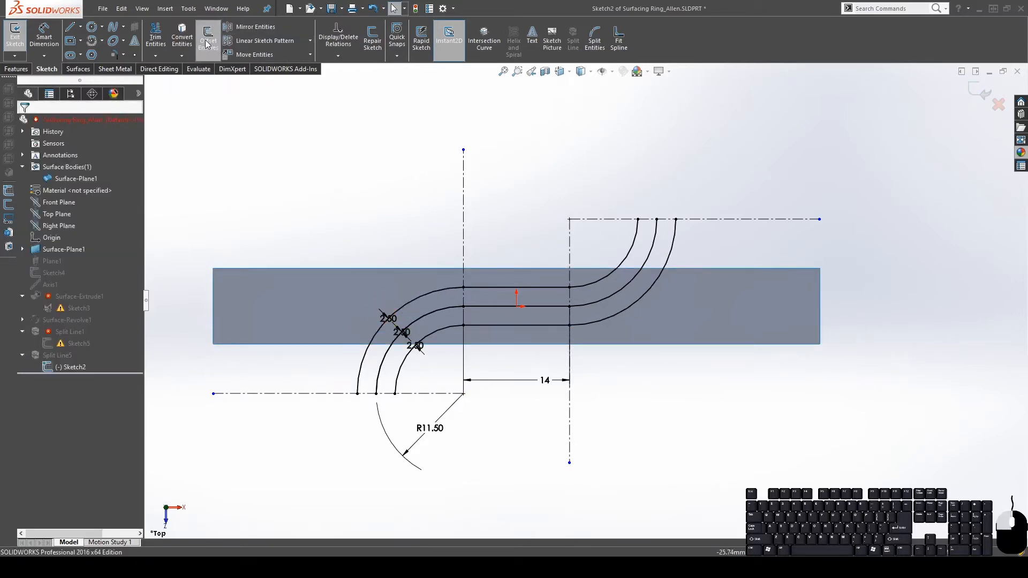
pyautogui.click(434, 291)
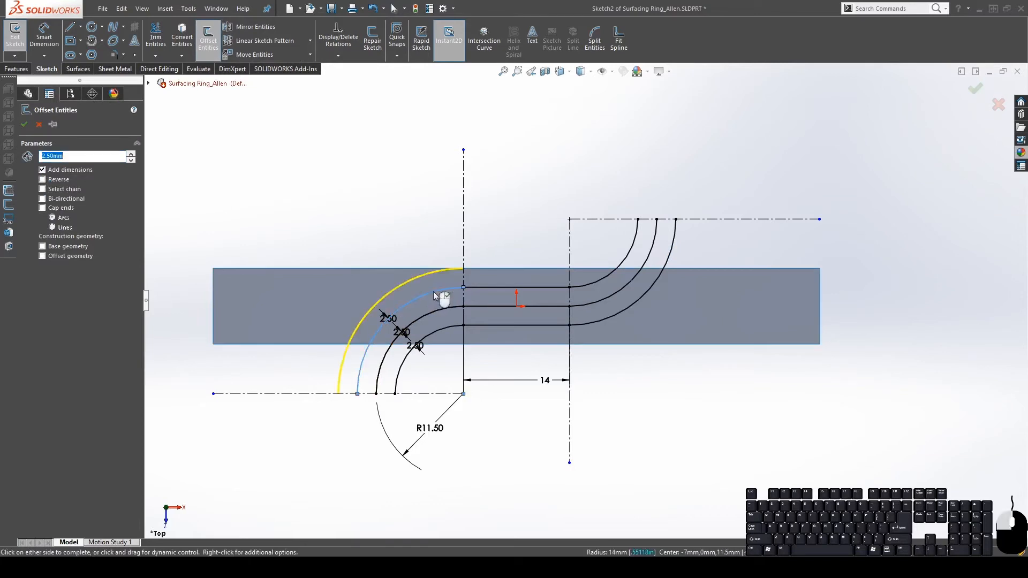
pyautogui.click(606, 318)
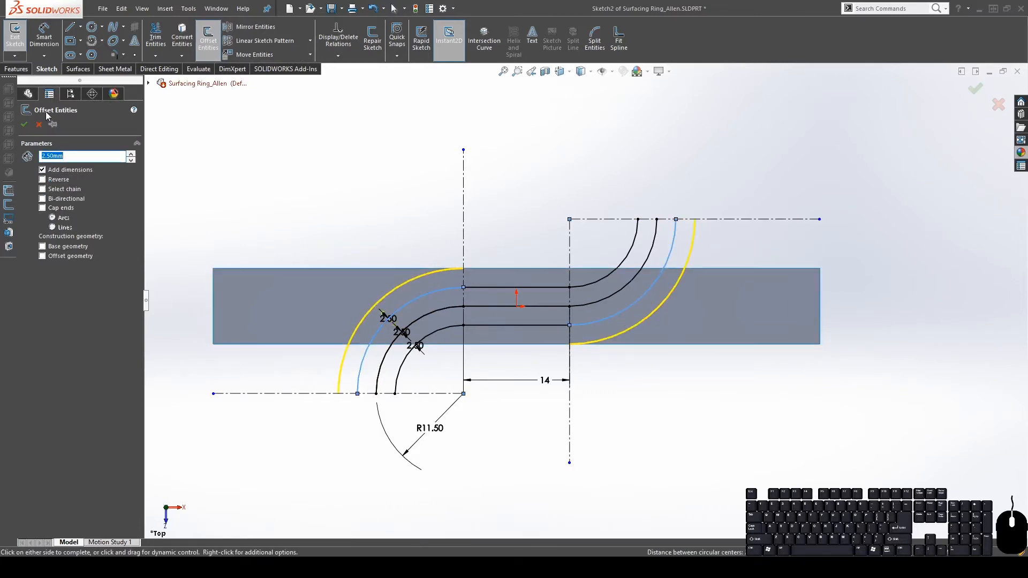
pyautogui.click(23, 124)
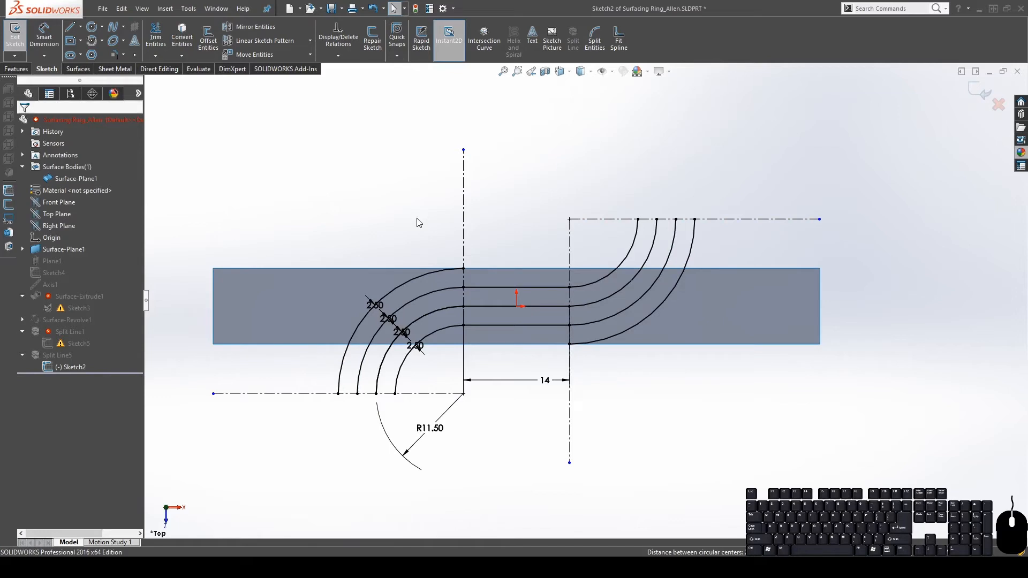
pyautogui.press('Return')
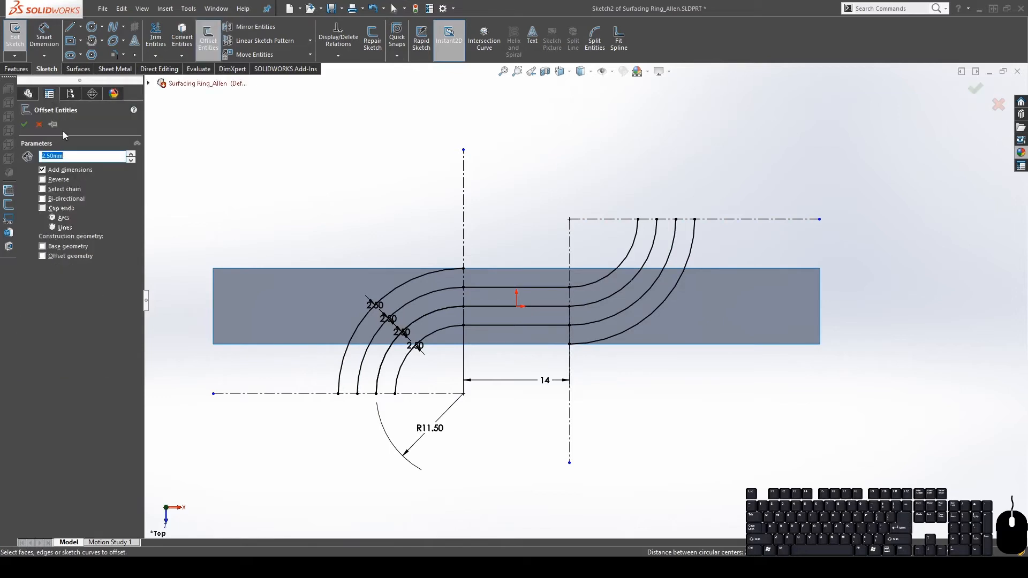
pyautogui.click(403, 275)
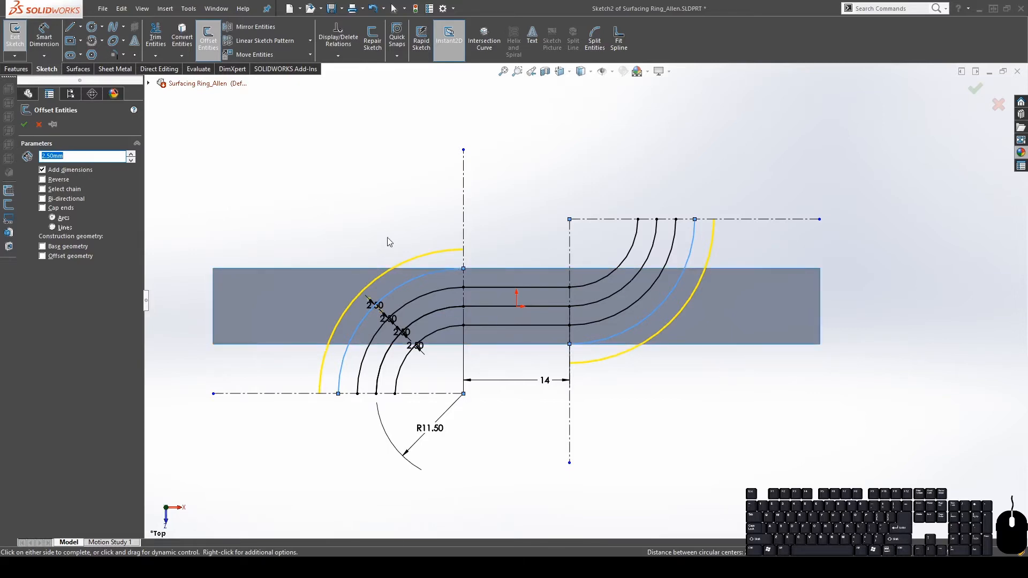
pyautogui.click(293, 219)
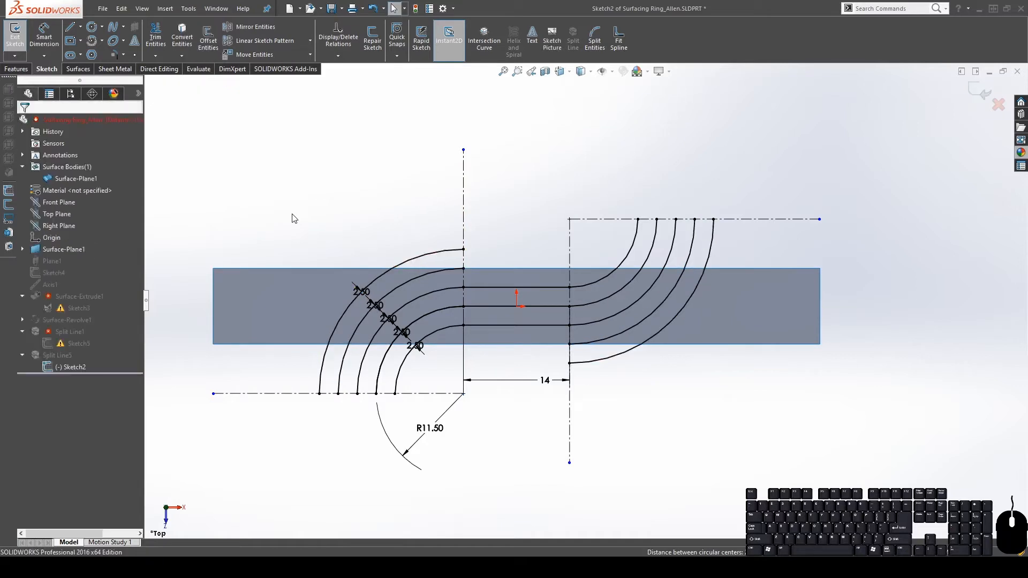
# Add three more rounds of 2.50 mm outward offsets to the outermost arcs
pyautogui.press('Return')
pyautogui.click(422, 254)
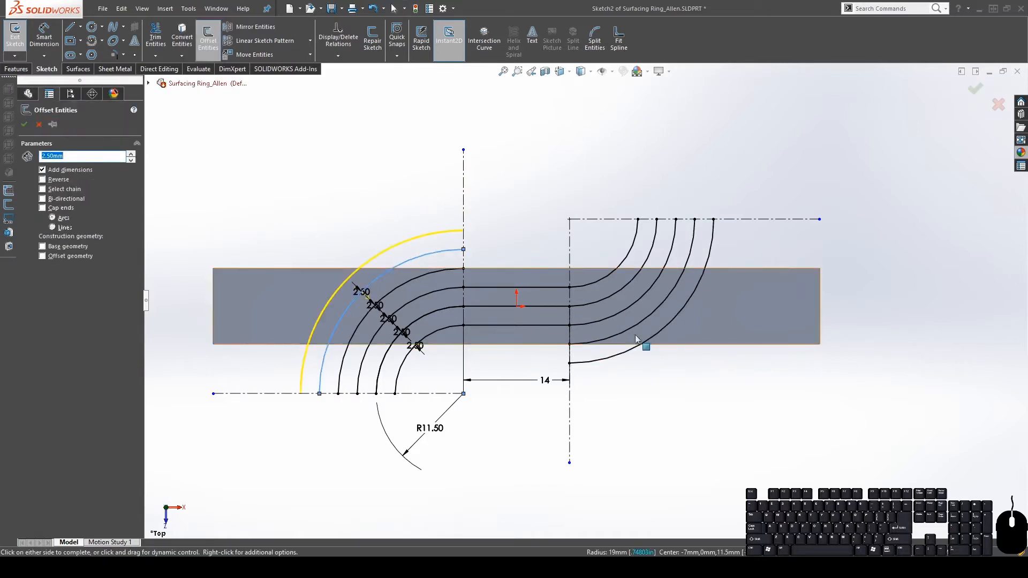
pyautogui.click(618, 358)
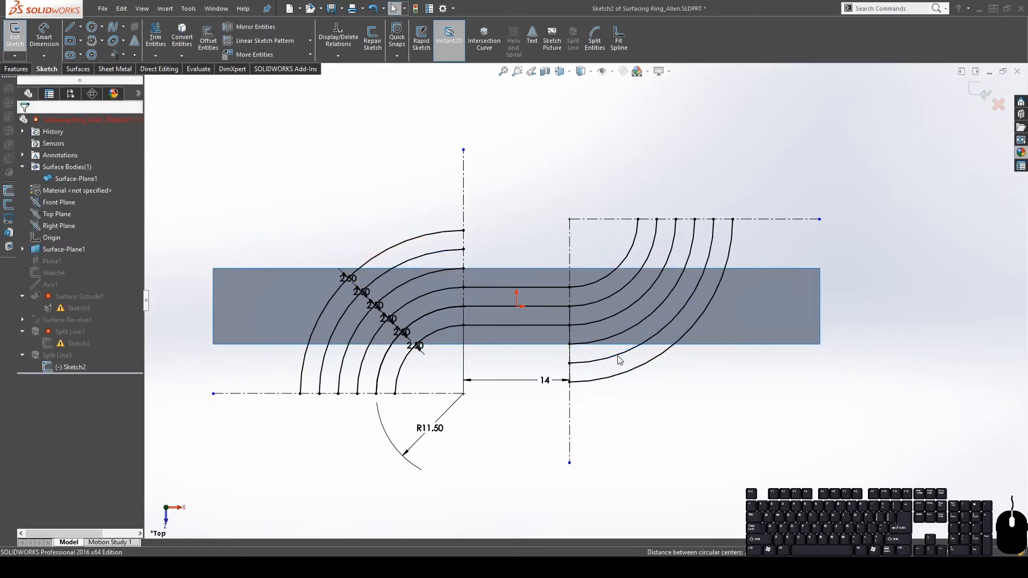
pyautogui.press('Return')
pyautogui.click(390, 247)
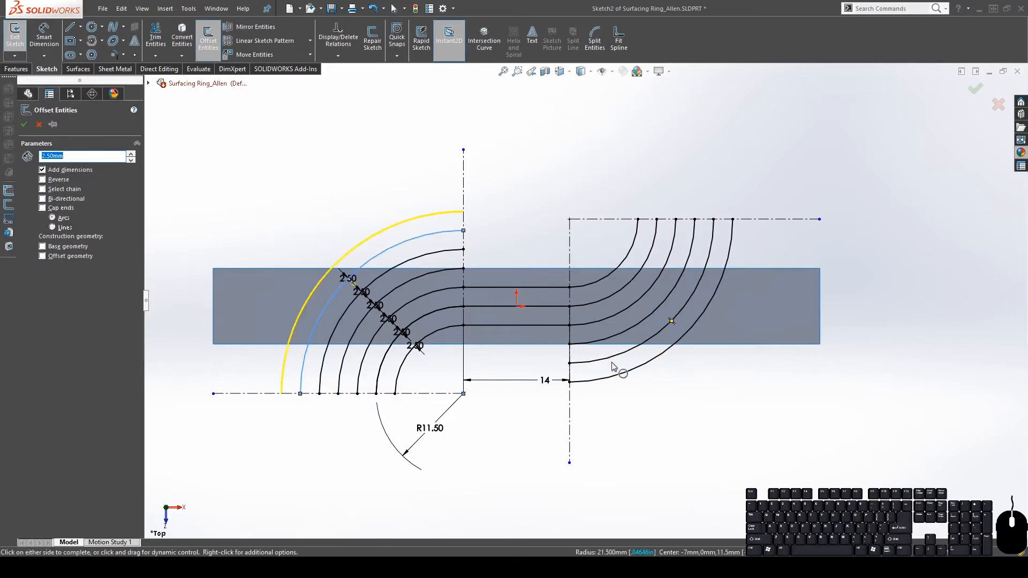
pyautogui.click(606, 371)
pyautogui.press('Return')
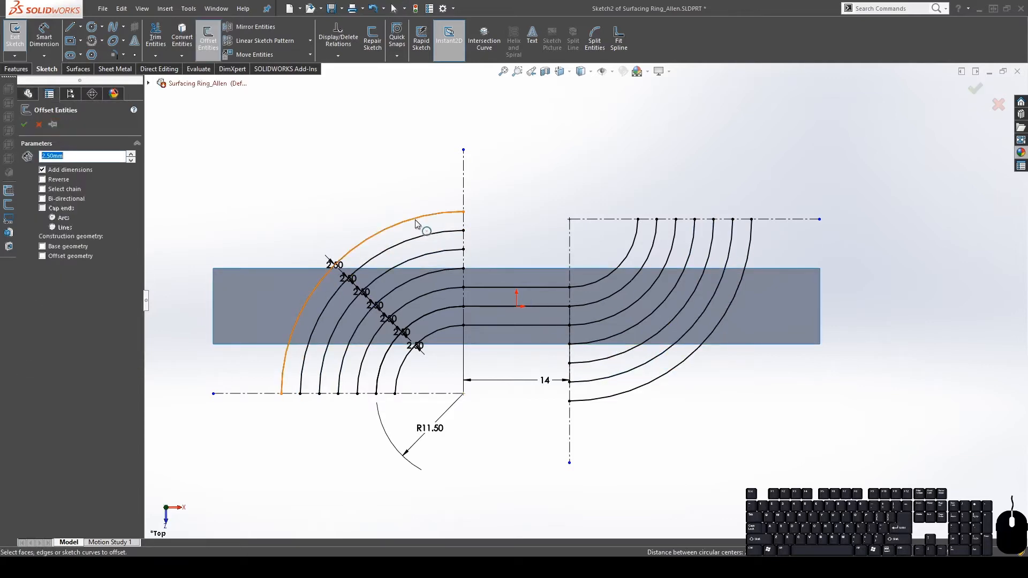
pyautogui.click(417, 223)
pyautogui.click(612, 397)
pyautogui.press('Return')
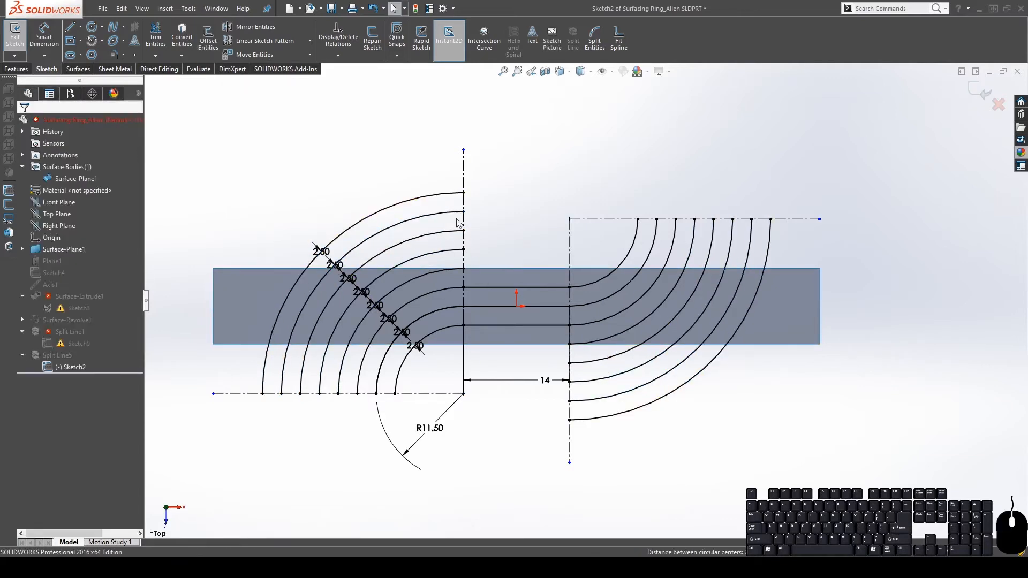
# Offset the outermost arcs outward twice more and exit Sketch2 to rebuild the split line
pyautogui.press('Return')
pyautogui.click(423, 197)
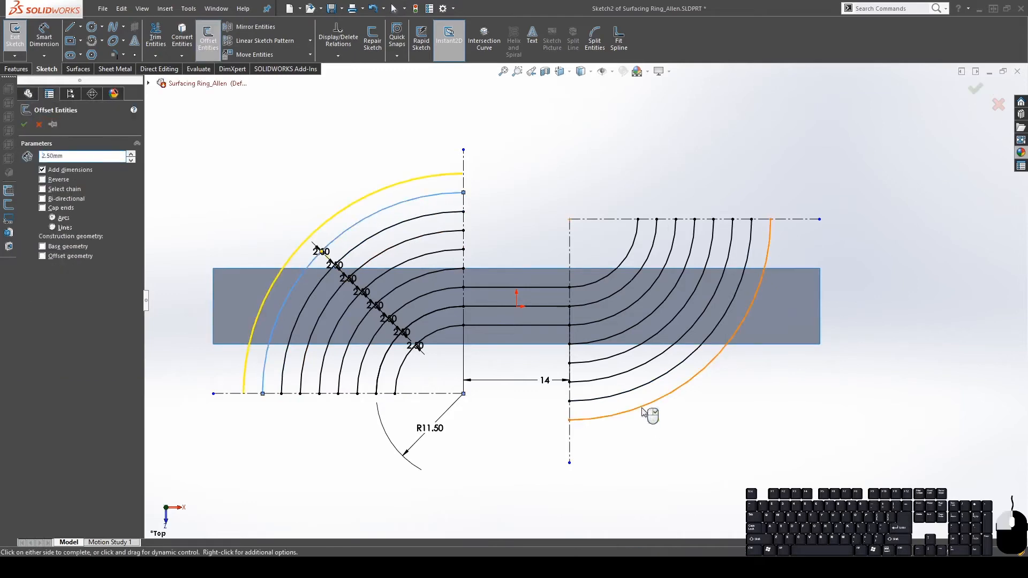
pyautogui.click(645, 412)
pyautogui.press('Return')
pyautogui.press('Return')
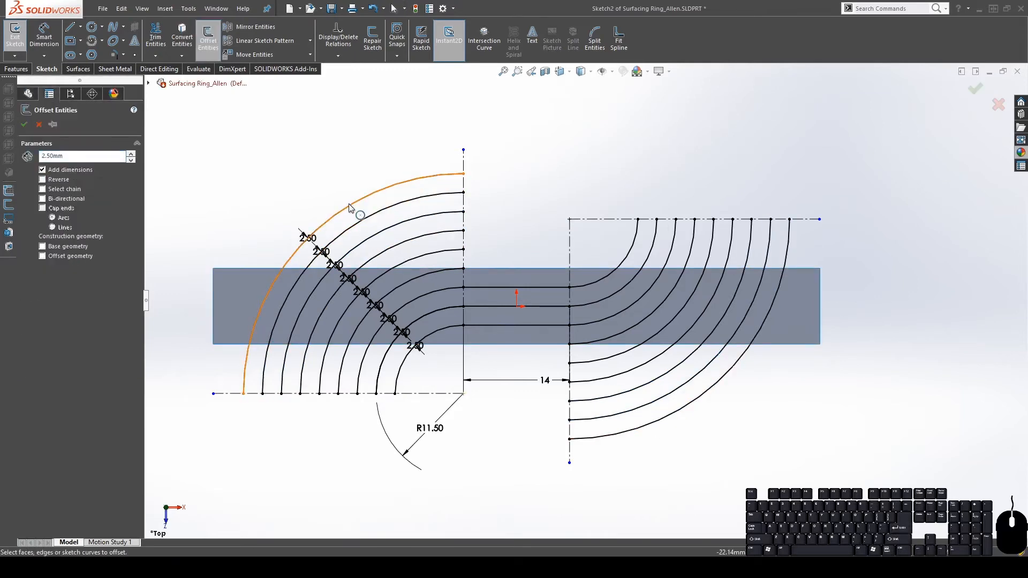
pyautogui.click(349, 206)
pyautogui.click(635, 429)
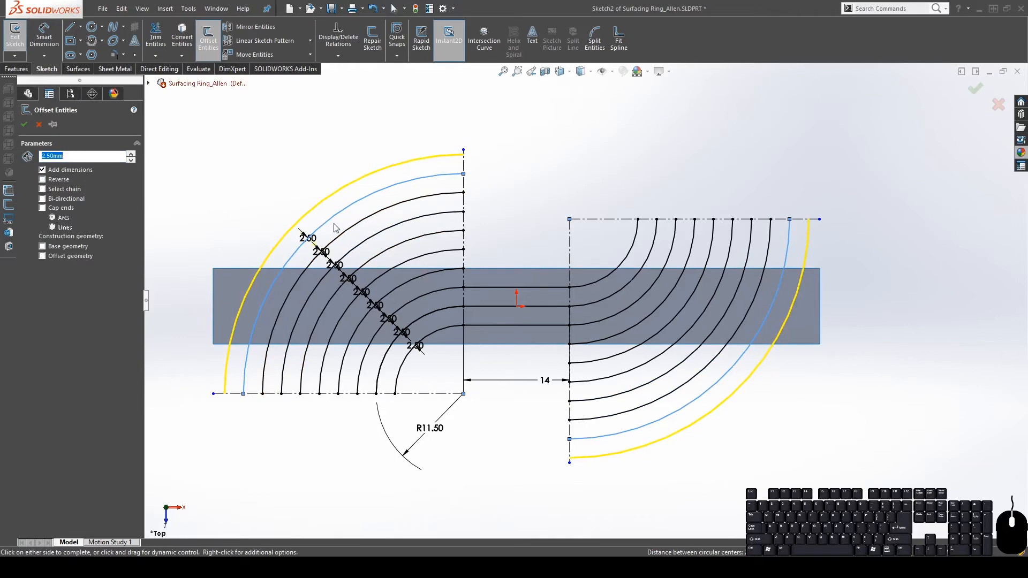
pyautogui.press('Return')
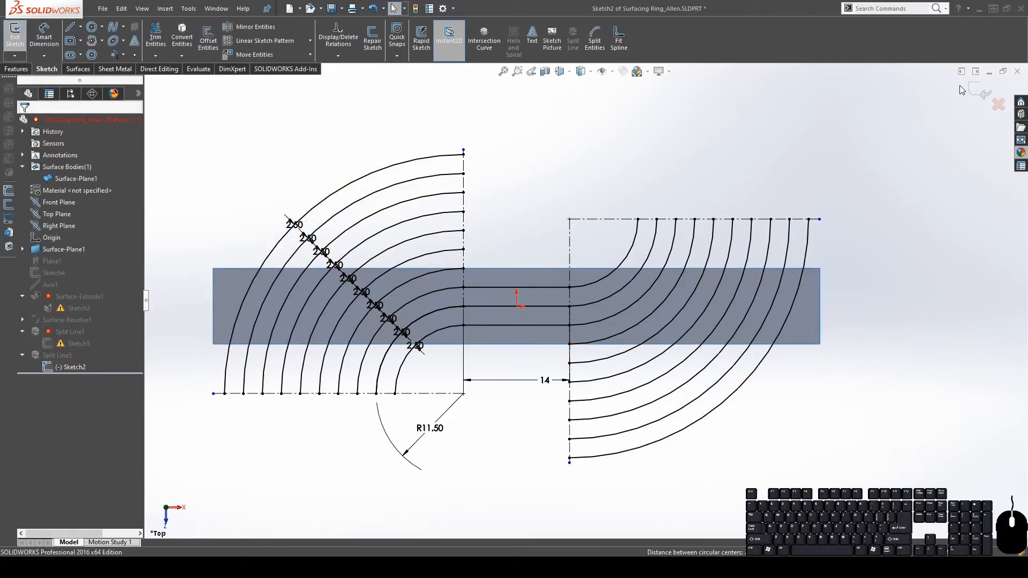
pyautogui.click(979, 90)
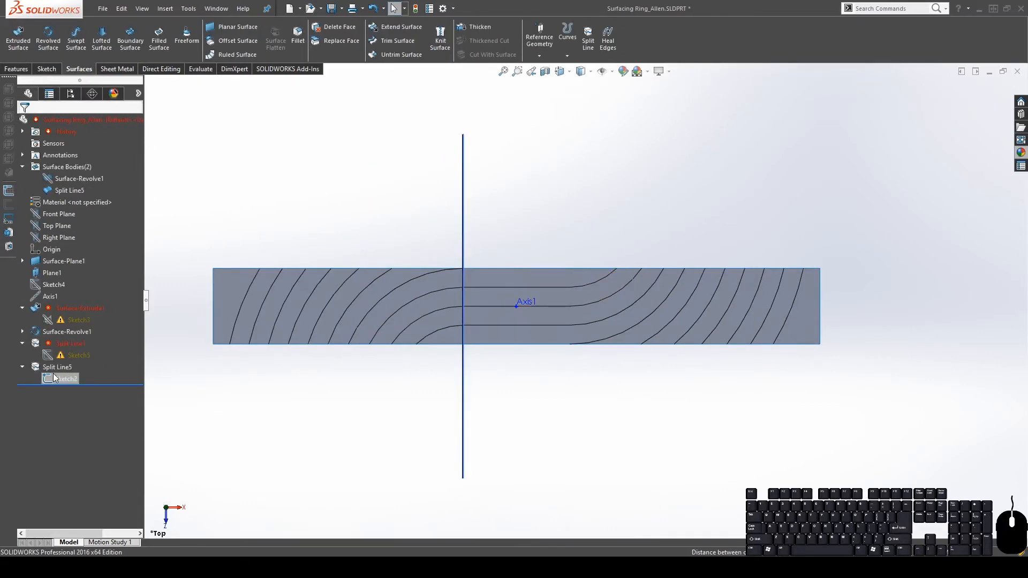
# Locate Sketch3 in the FeatureManager past Plane1 and Sketch4 and edit it
pyautogui.moveTo(523, 325); pyautogui.dragTo(510, 160, button='middle')
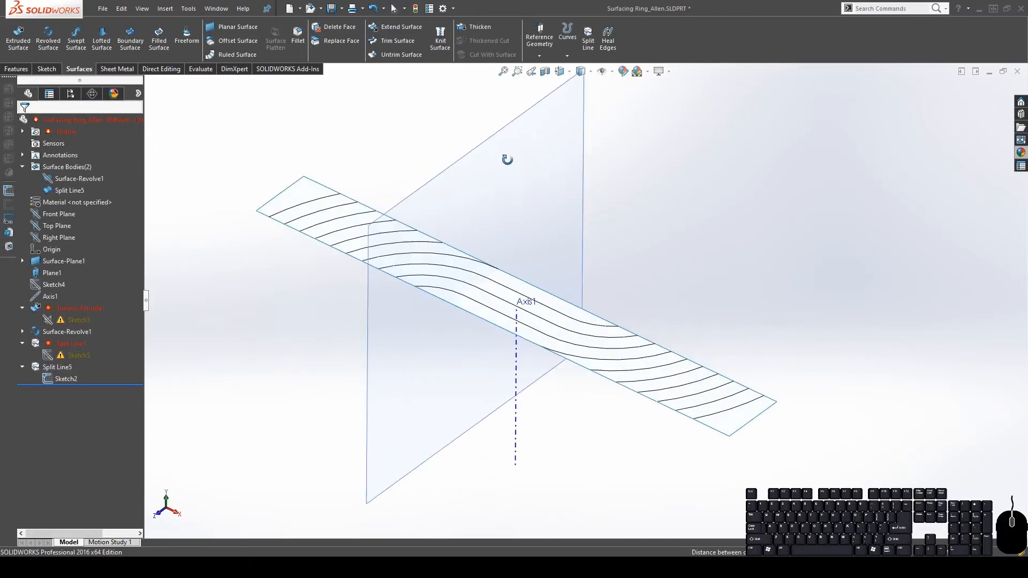
pyautogui.click(51, 273)
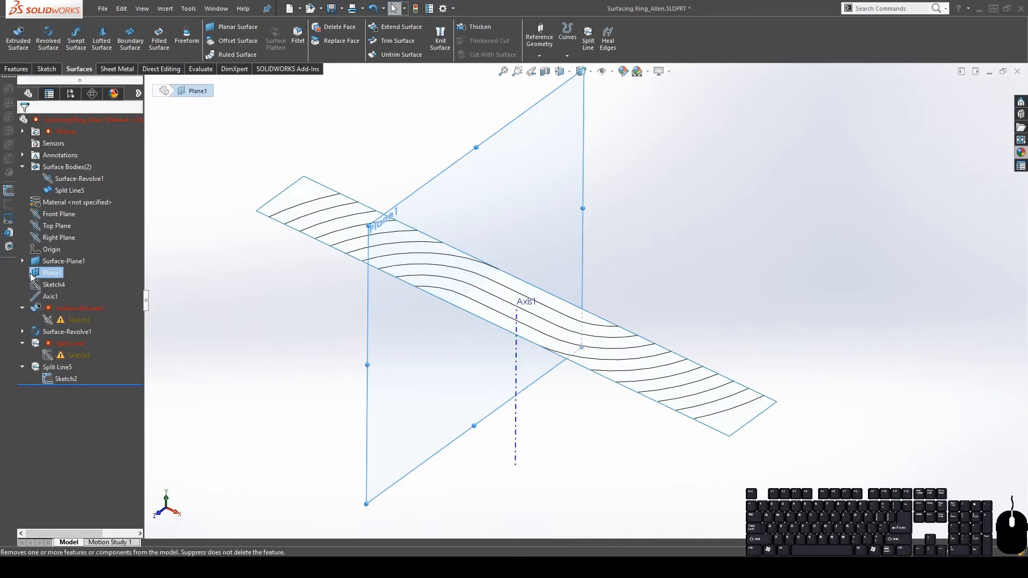
pyautogui.click(49, 285)
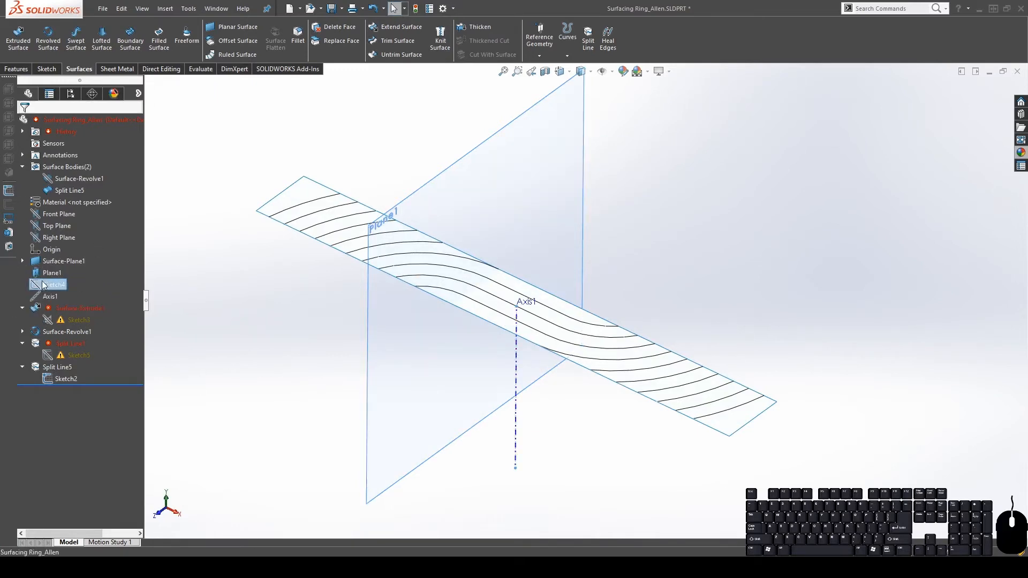
pyautogui.click(58, 320)
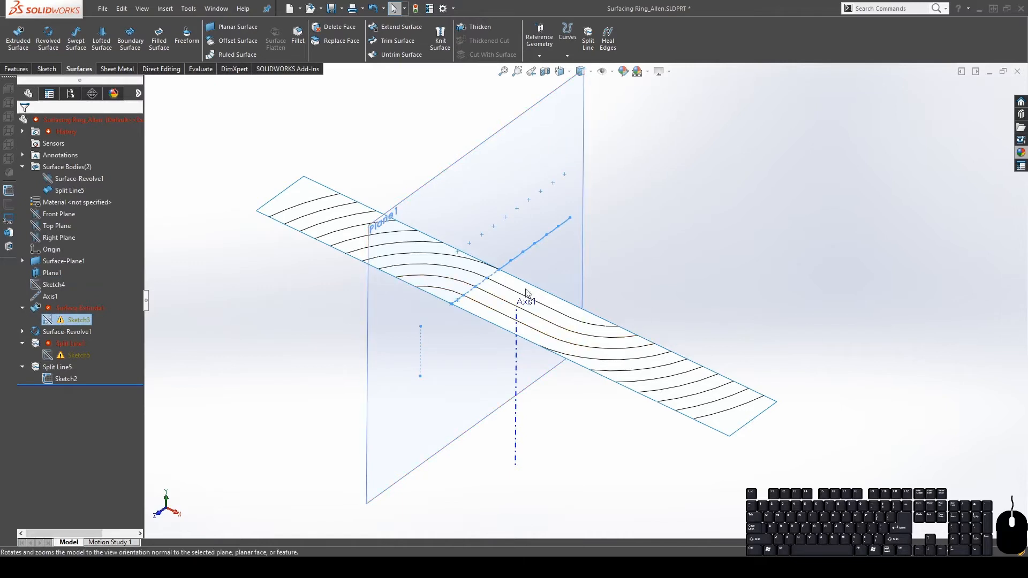
pyautogui.scroll(-5, 527, 293)
pyautogui.press('f')
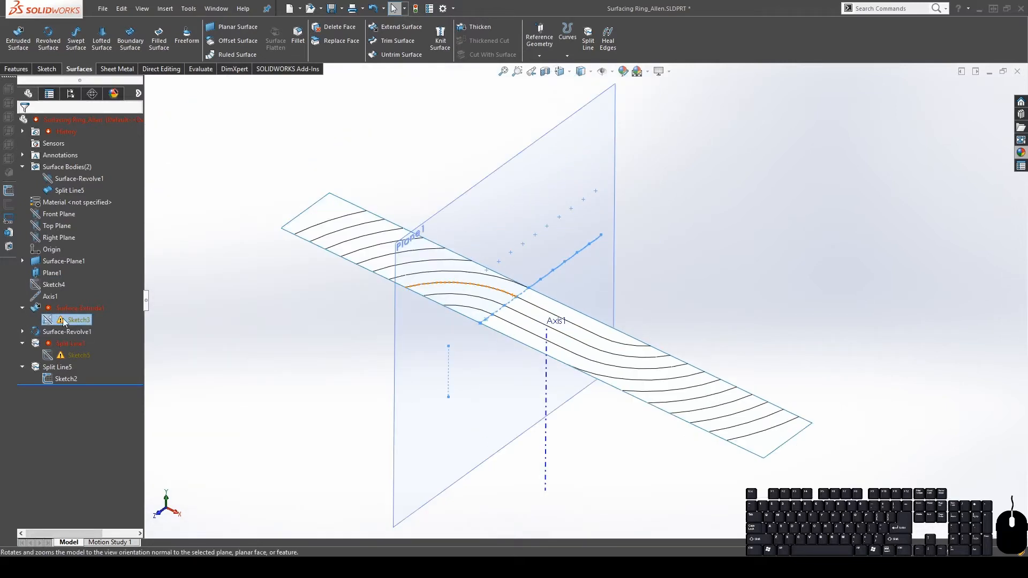
pyautogui.click(68, 291)
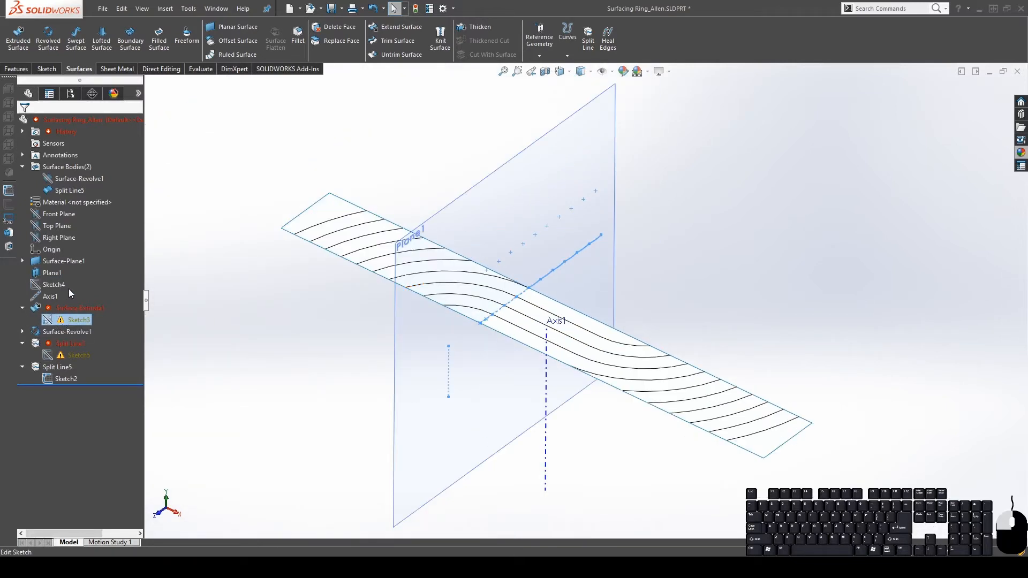
pyautogui.scroll(-5, 529, 325)
# Delete the relation at the short arc's endpoint in Sketch3
pyautogui.moveTo(456, 342)
pyautogui.mouseDown(button='middle')
pyautogui.moveTo(418, 247)
pyautogui.moveTo(413, 286)
pyautogui.mouseUp(button='middle')
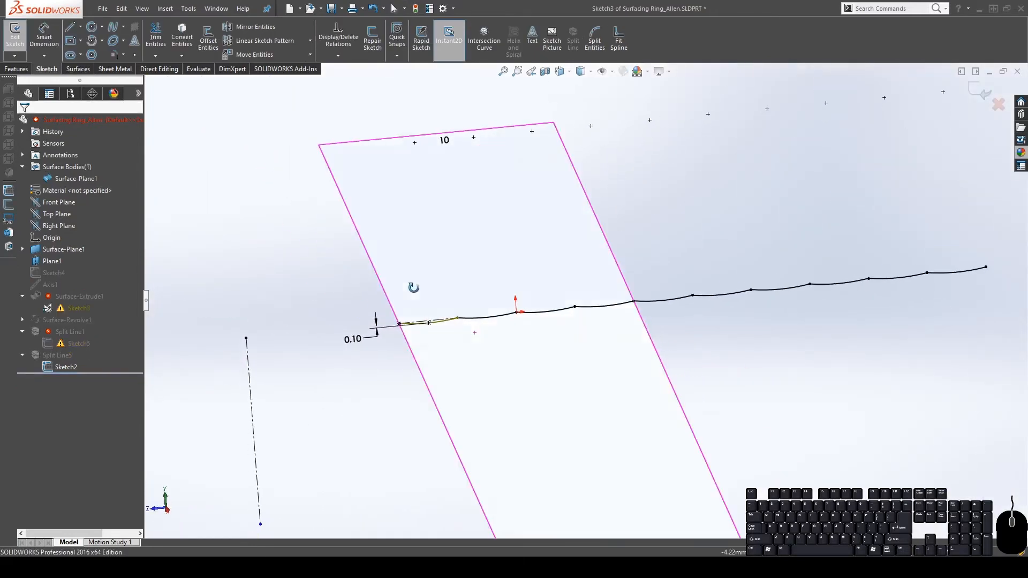
pyautogui.click(437, 333)
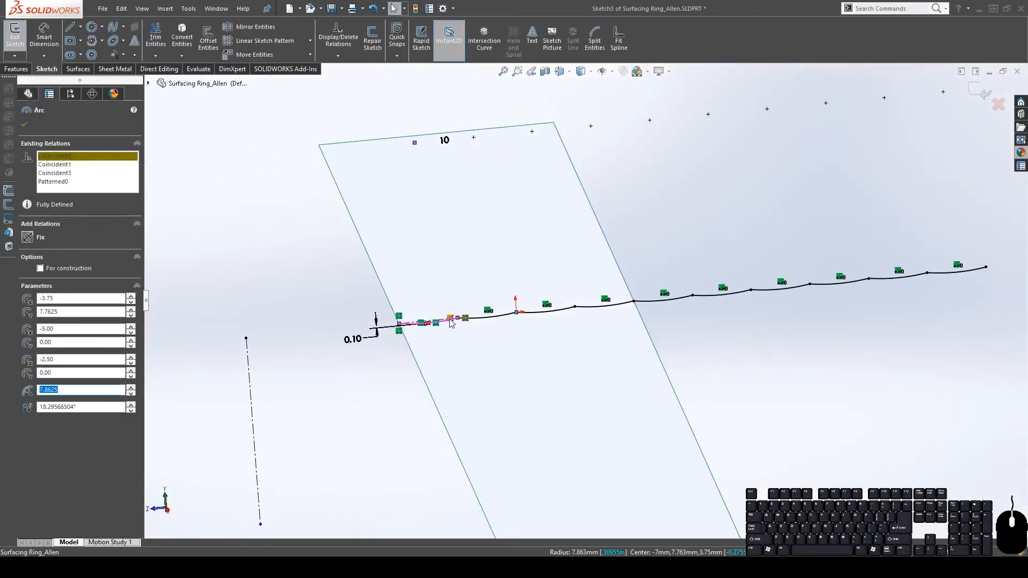
pyautogui.scroll(-6, 451, 312)
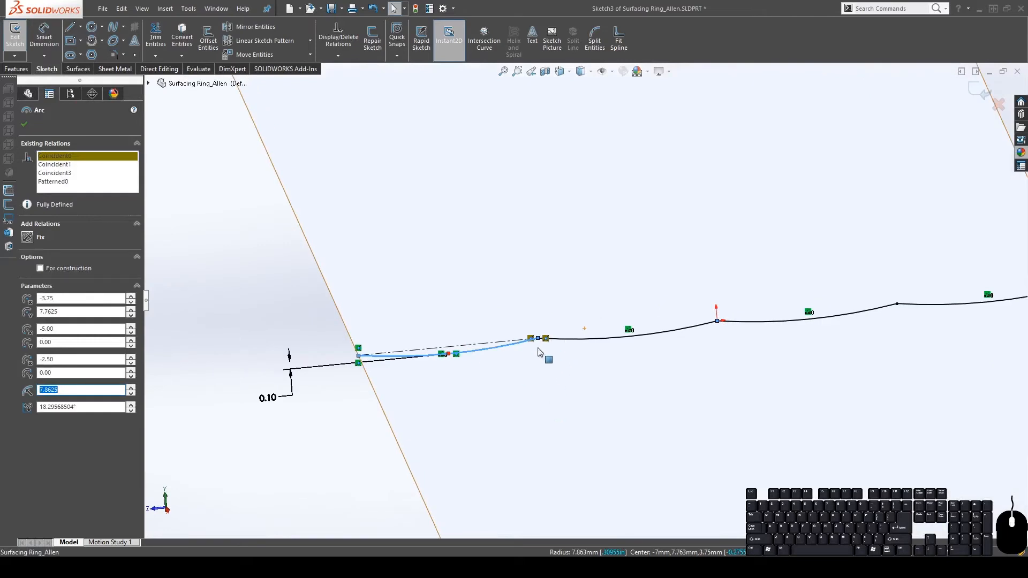
pyautogui.click(611, 72)
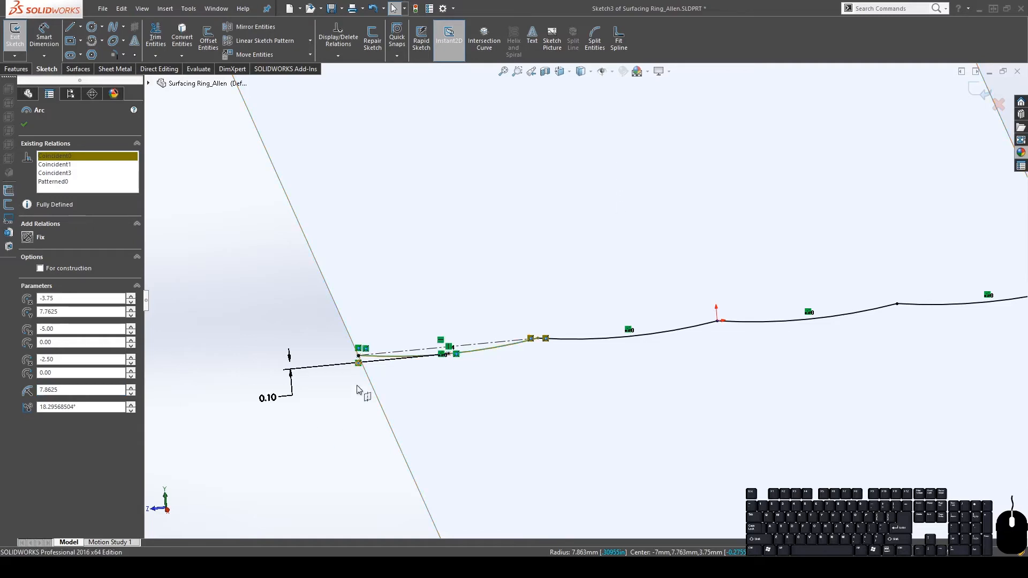
pyautogui.press('Escape')
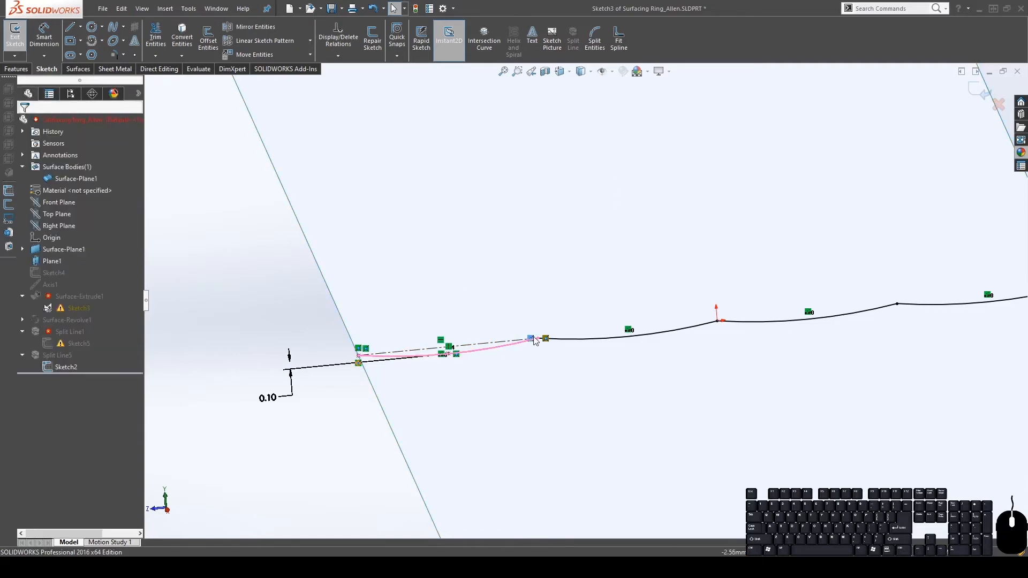
pyautogui.click(538, 348)
pyautogui.press('Delete')
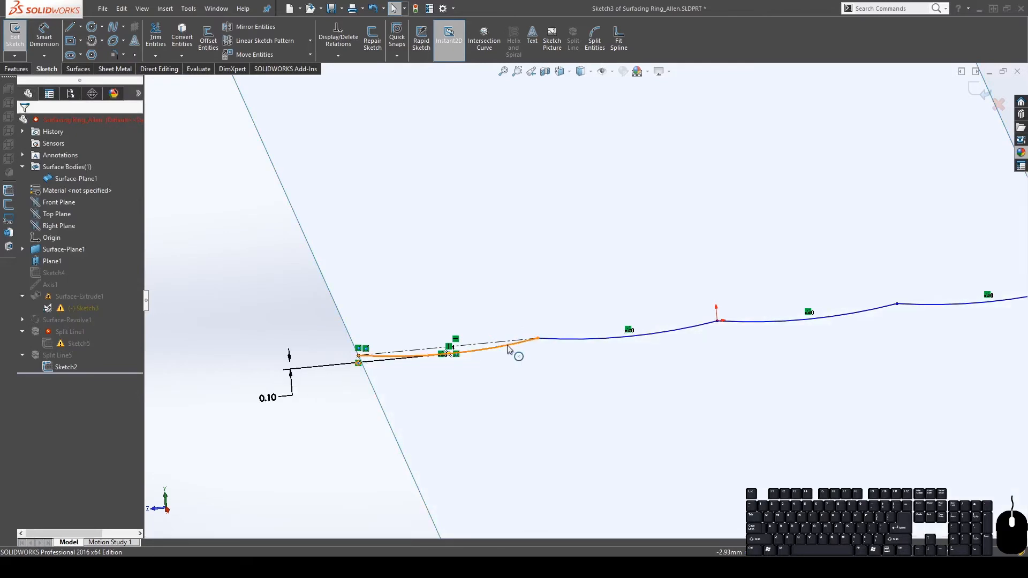
# Show hidden sketch items and snap the loose sketch point coincident to the curve endpoint
pyautogui.click(480, 351)
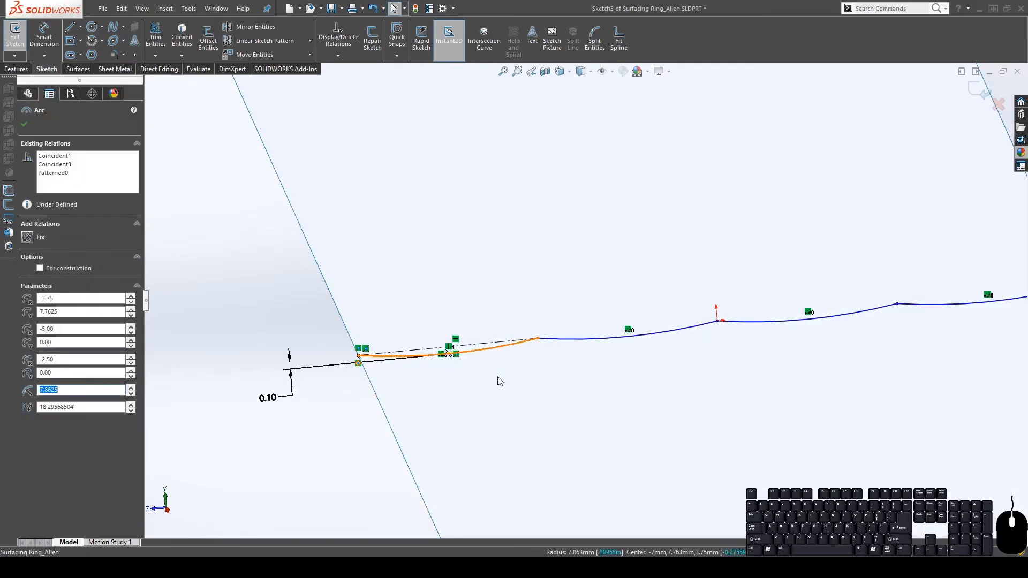
pyautogui.click(333, 455)
pyautogui.scroll(5, 569, 352)
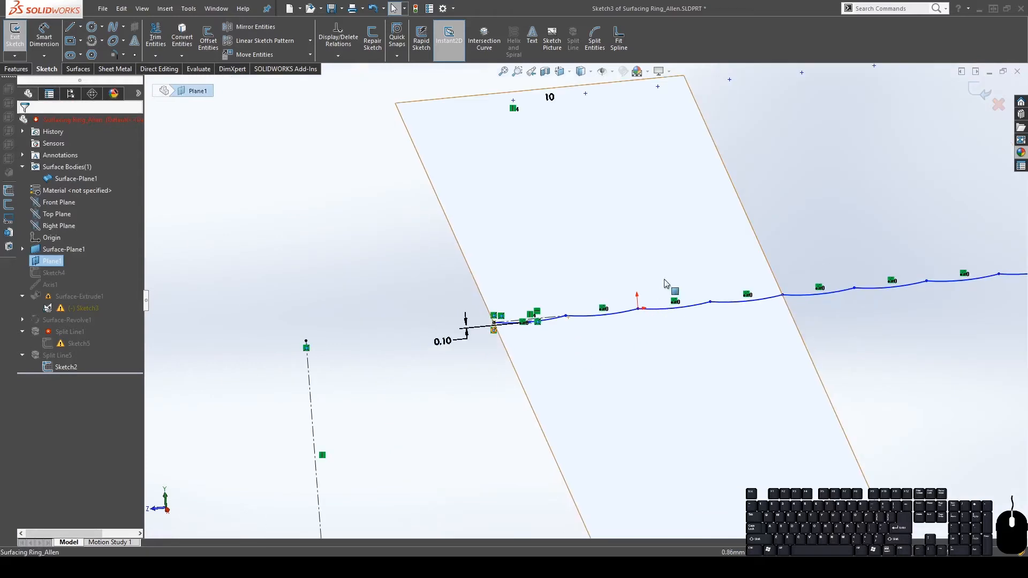
pyautogui.click(607, 71)
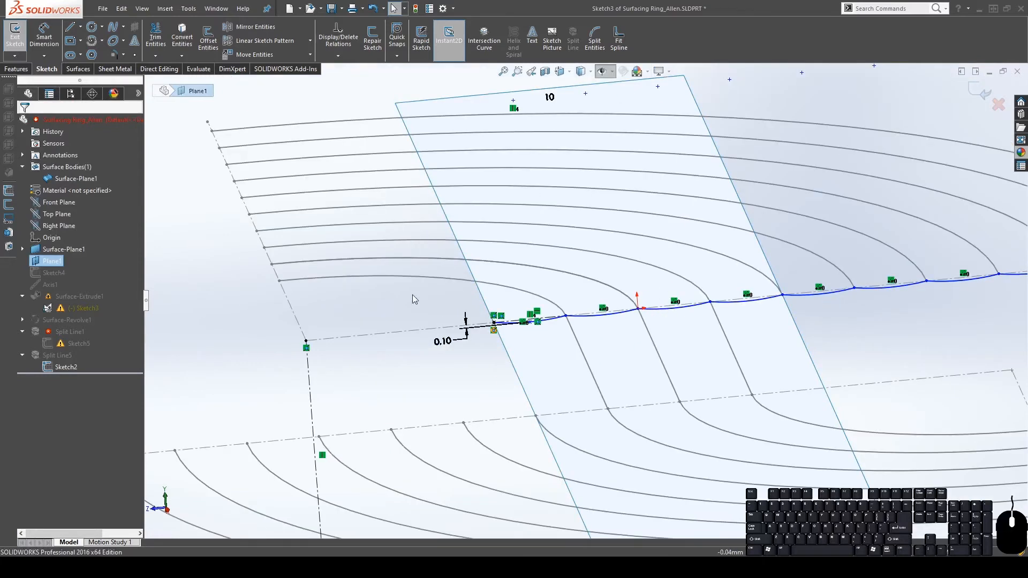
pyautogui.scroll(6, 601, 340)
pyautogui.click(487, 241)
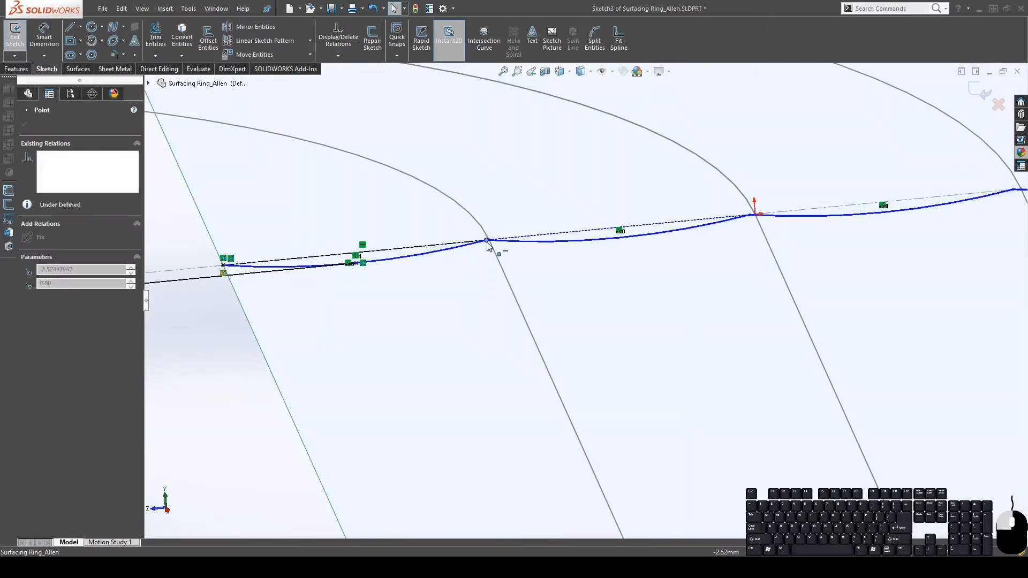
pyautogui.moveTo(487, 242); pyautogui.dragTo(489, 239)
# Zoom to check the fully defined wavy spline, then exit Sketch3
pyautogui.scroll(6, 674, 281)
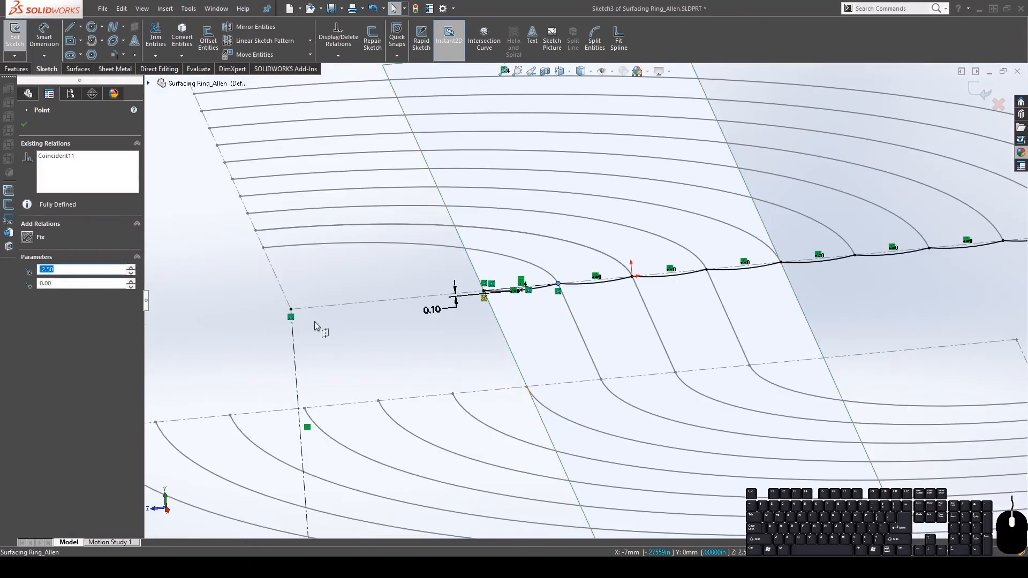
pyautogui.scroll(4, 525, 305)
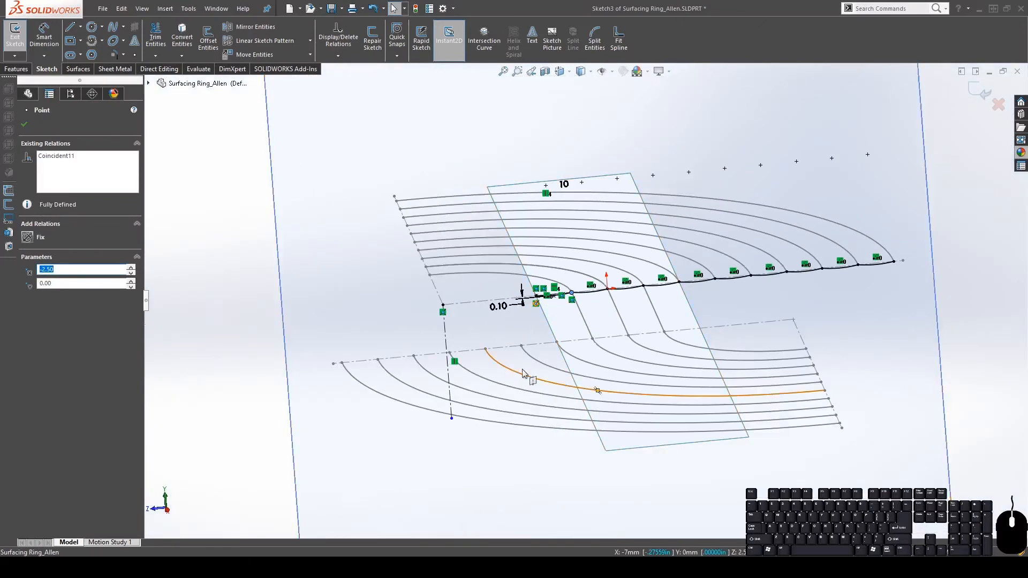
pyautogui.scroll(-5, 450, 314)
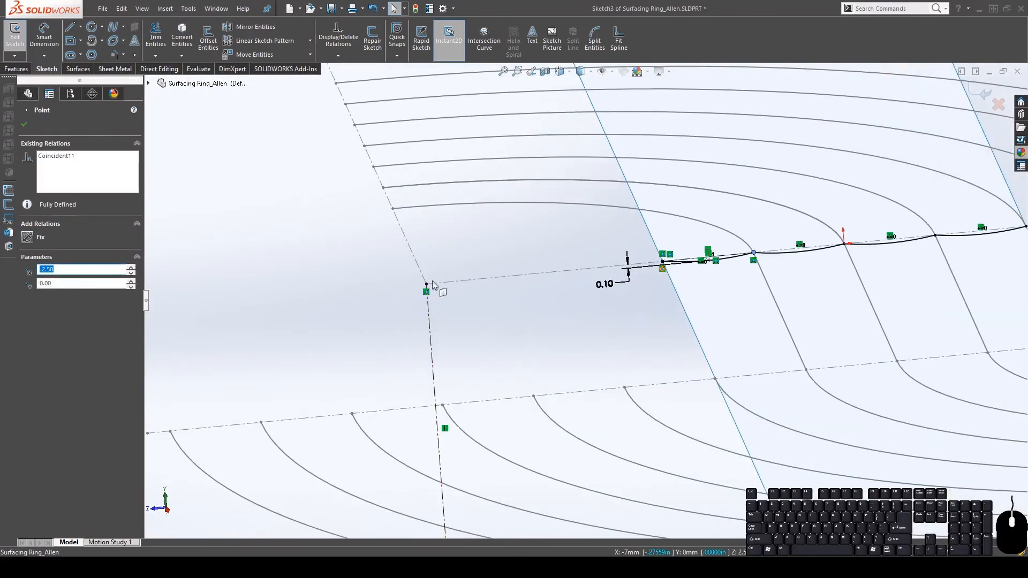
pyautogui.scroll(4, 793, 308)
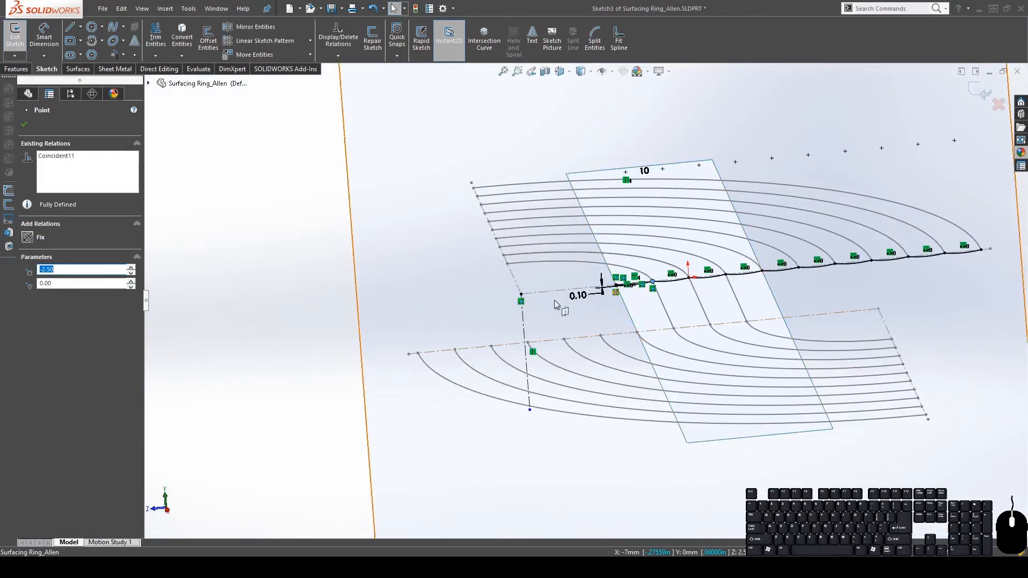
pyautogui.scroll(-5, 553, 299)
pyautogui.scroll(5, 731, 214)
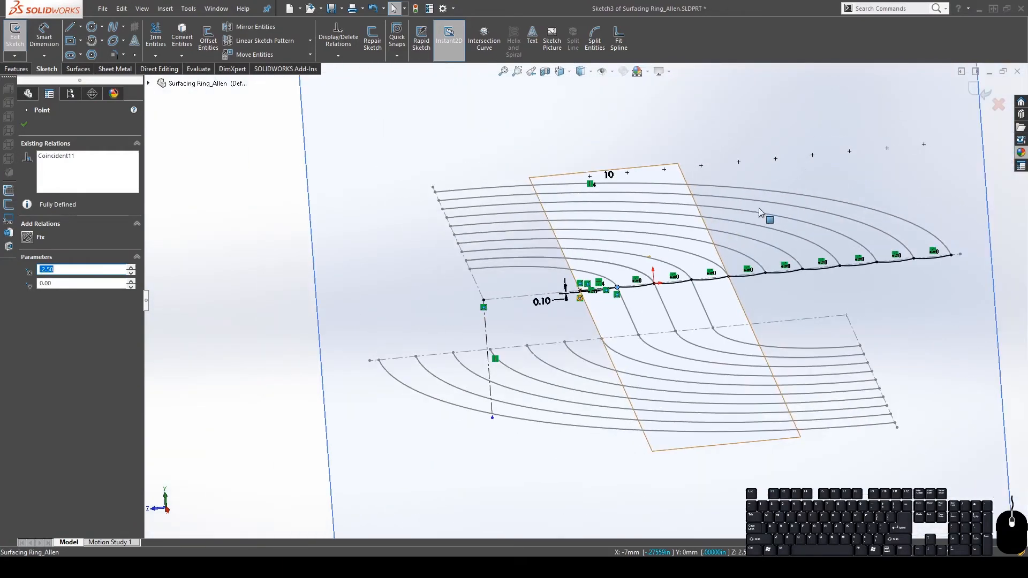
pyautogui.click(983, 88)
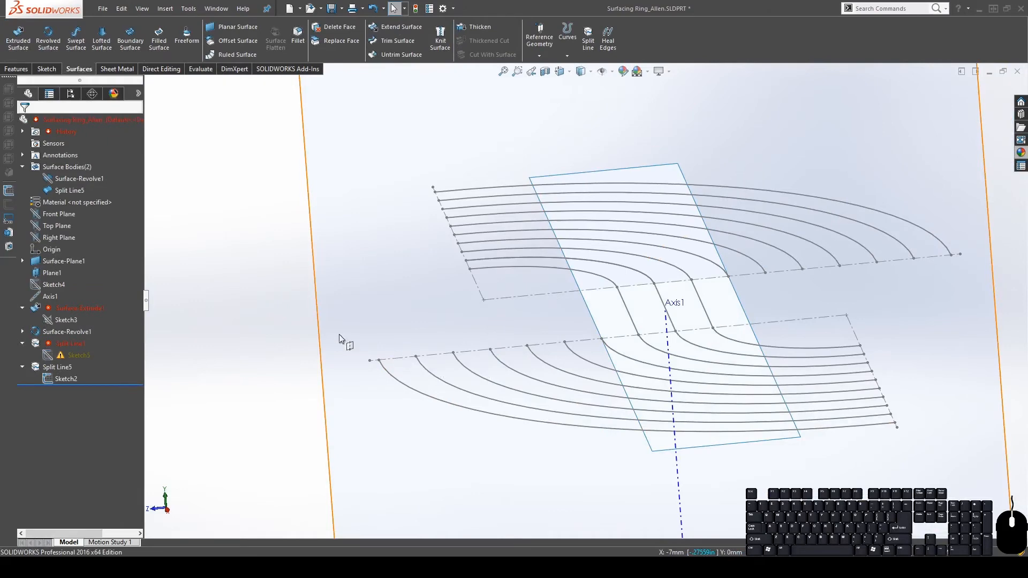
# Set Surface-Extrude1 to end Up To Vertex Point369@Sketch2
pyautogui.click(51, 309)
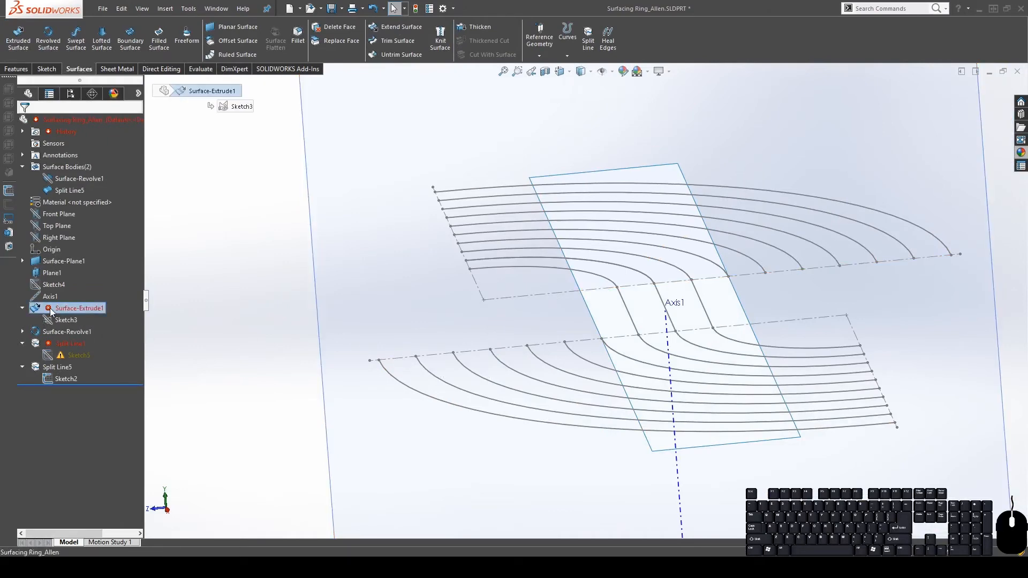
pyautogui.click(61, 283)
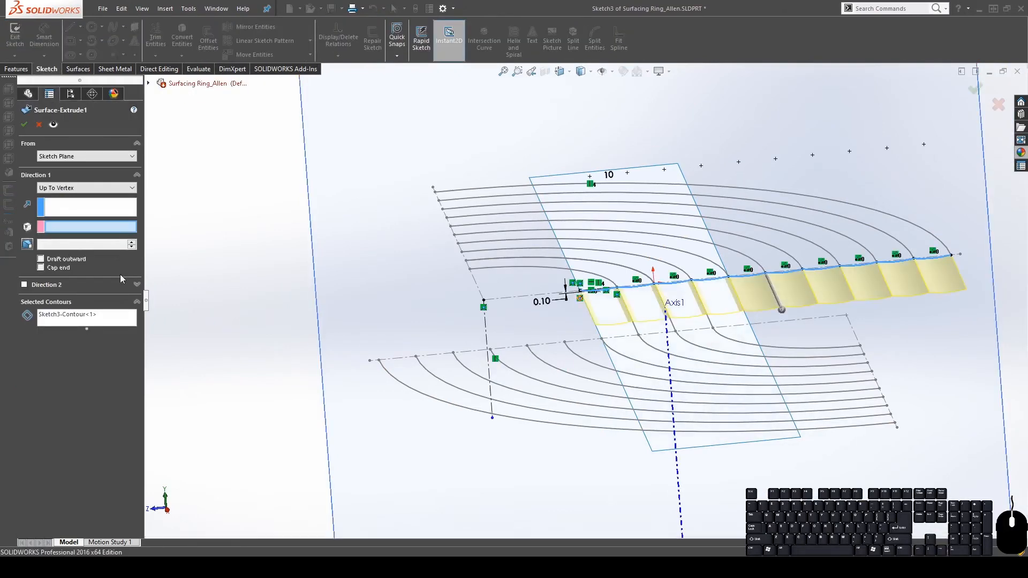
pyautogui.moveTo(628, 315); pyautogui.dragTo(707, 344, button='middle')
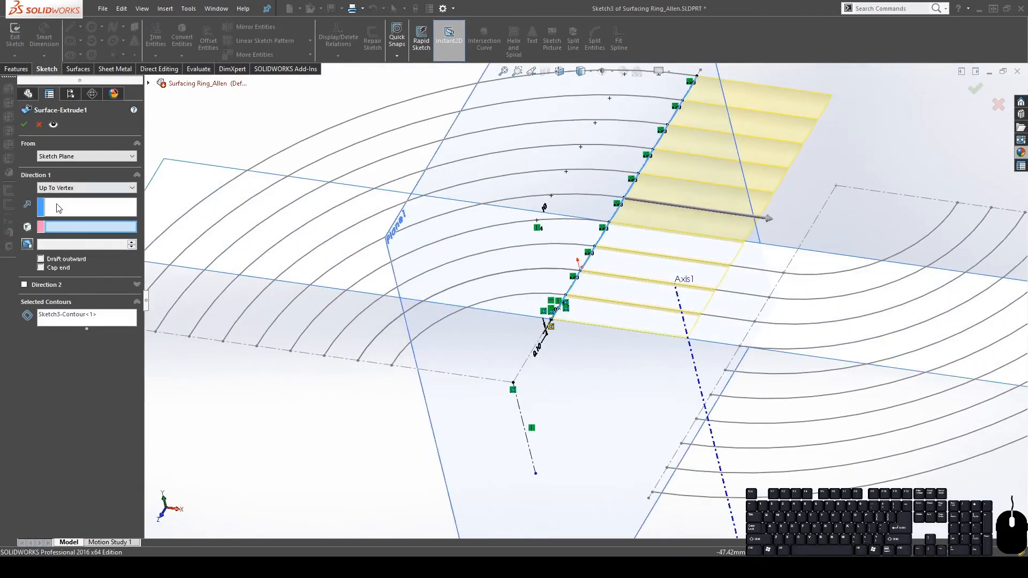
pyautogui.click(784, 273)
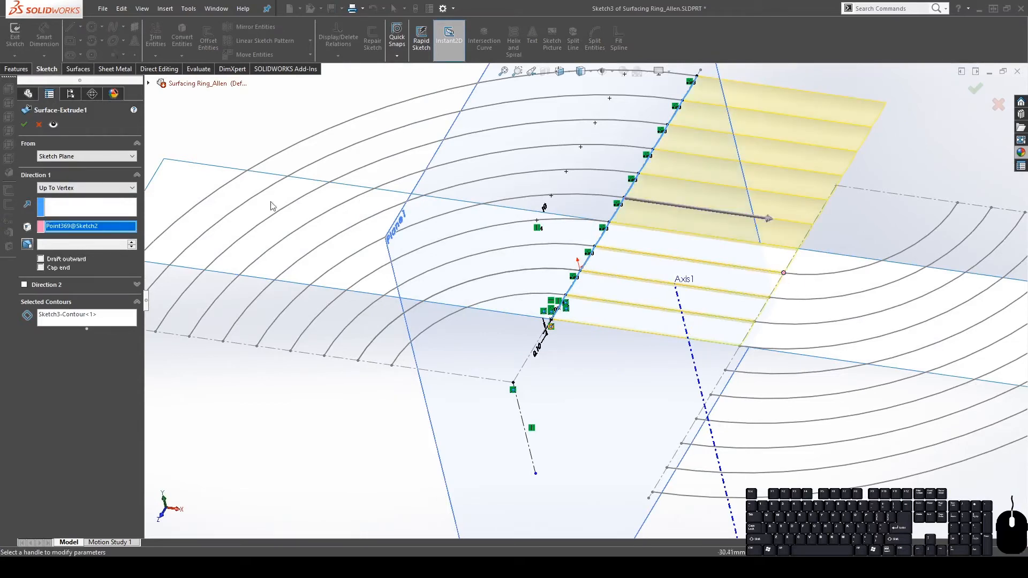
pyautogui.click(24, 125)
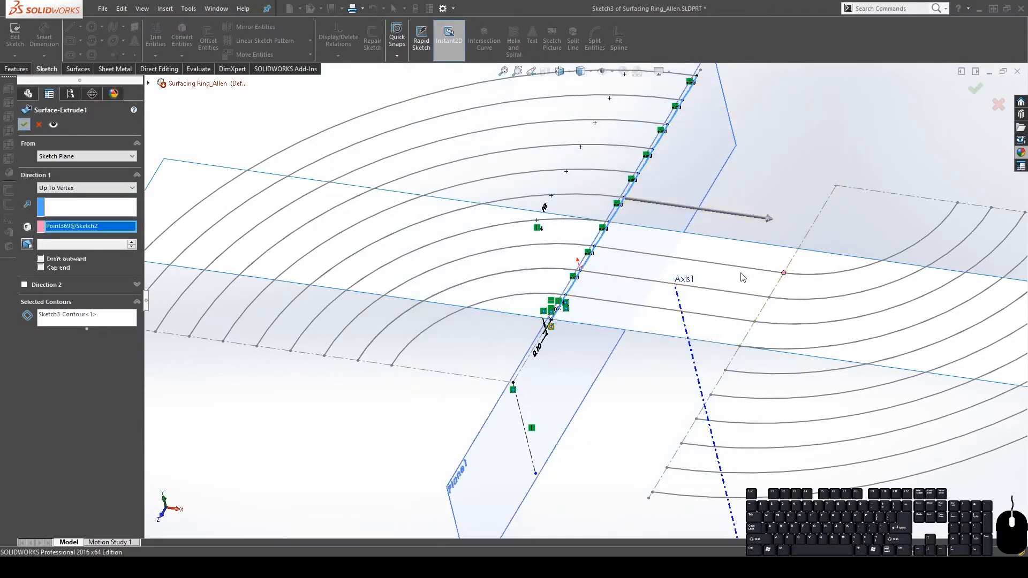
# Open Sketch5 of Split Line1 for editing
pyautogui.click(69, 368)
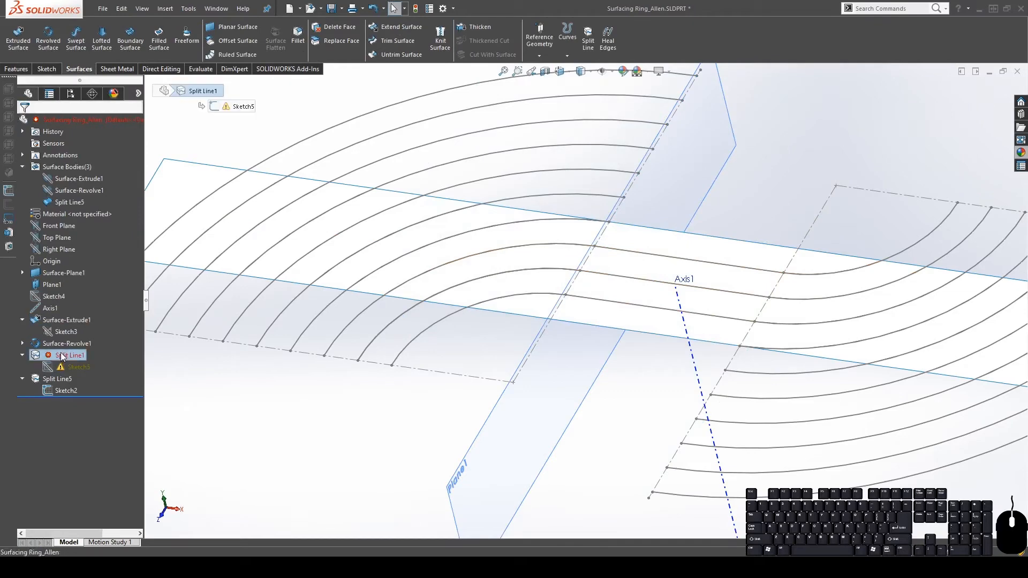
pyautogui.click(76, 339)
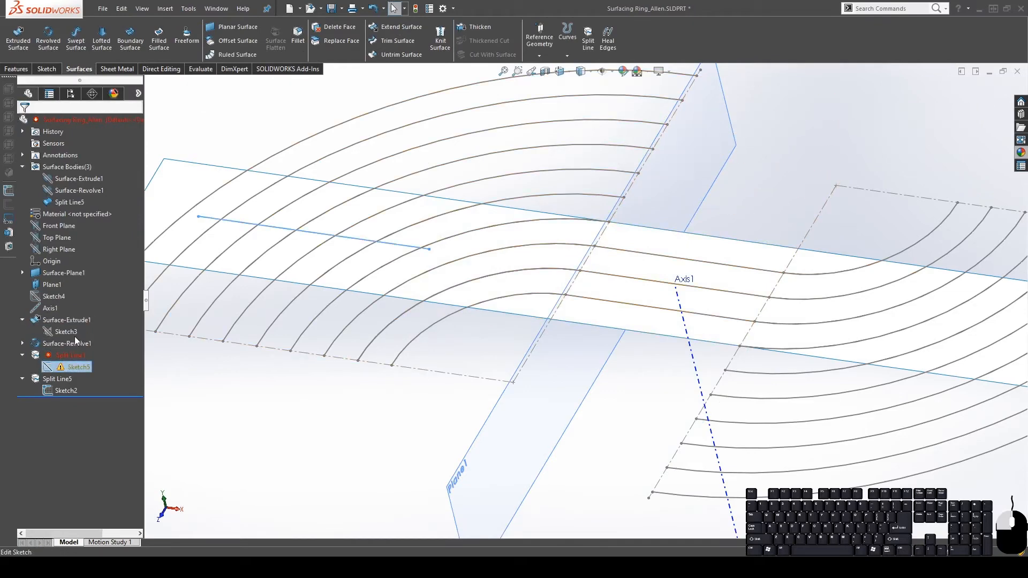
pyautogui.moveTo(453, 289)
pyautogui.mouseDown(button='middle')
pyautogui.moveTo(476, 317)
pyautogui.moveTo(463, 314)
pyautogui.mouseUp(button='middle')
# In Top view, make both ends of Sketch5's short line coincident with the arcs, then exit
pyautogui.click(427, 250)
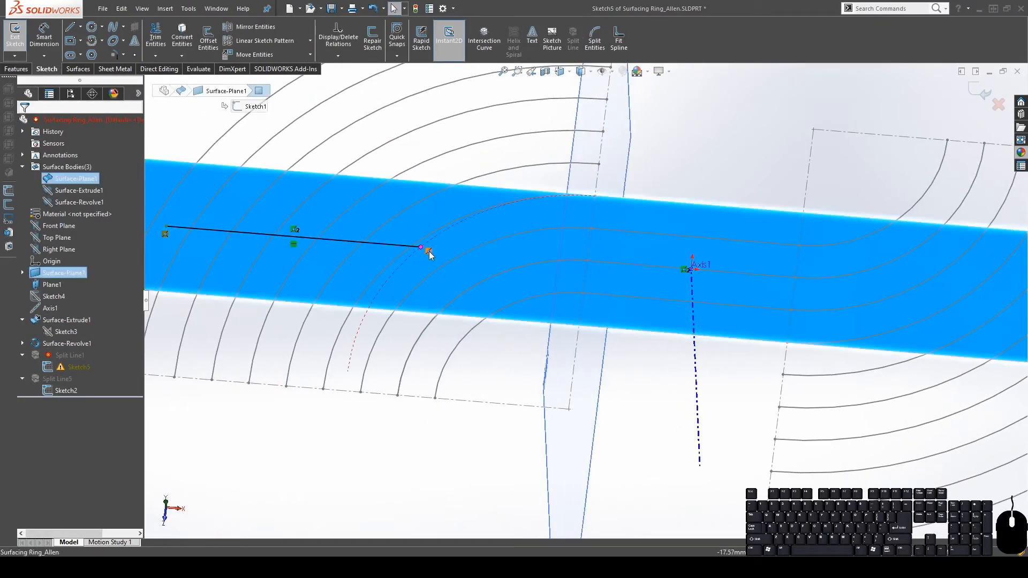
pyautogui.click(427, 250)
pyautogui.hotkey('ctrl', '5')
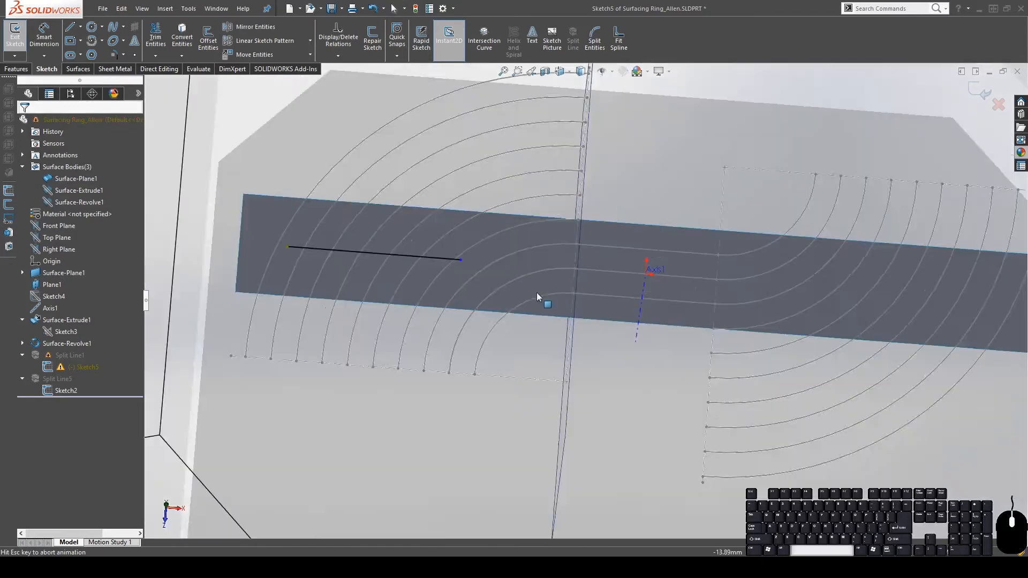
pyautogui.scroll(-5, 485, 326)
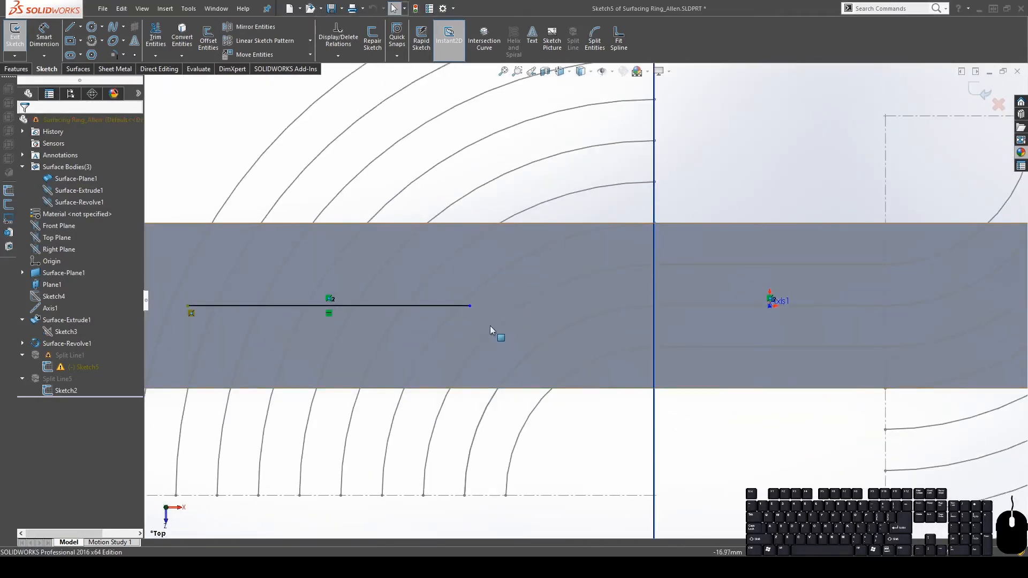
pyautogui.moveTo(470, 307); pyautogui.dragTo(459, 306)
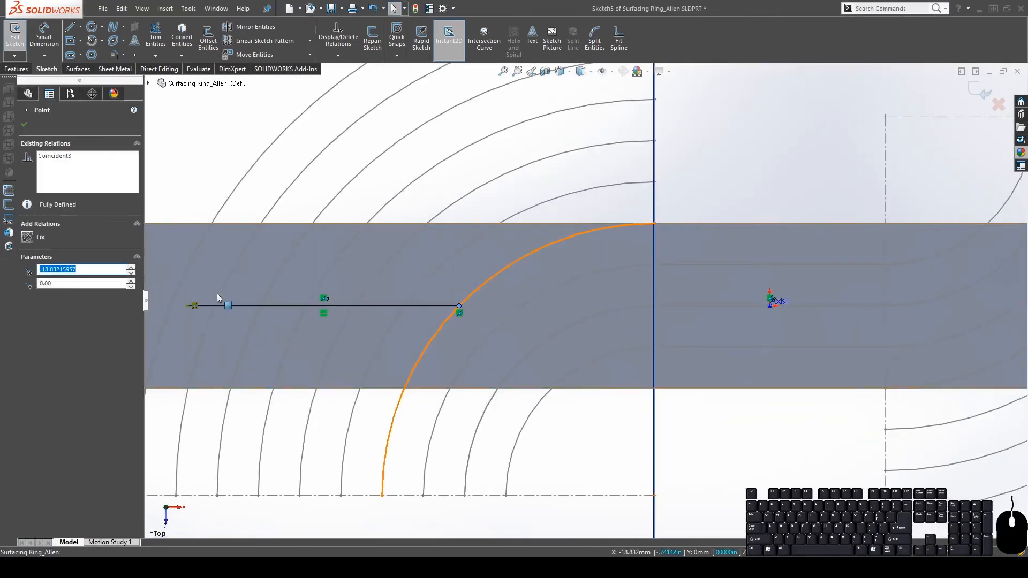
pyautogui.scroll(1, 272, 299)
pyautogui.moveTo(263, 305); pyautogui.dragTo(248, 305)
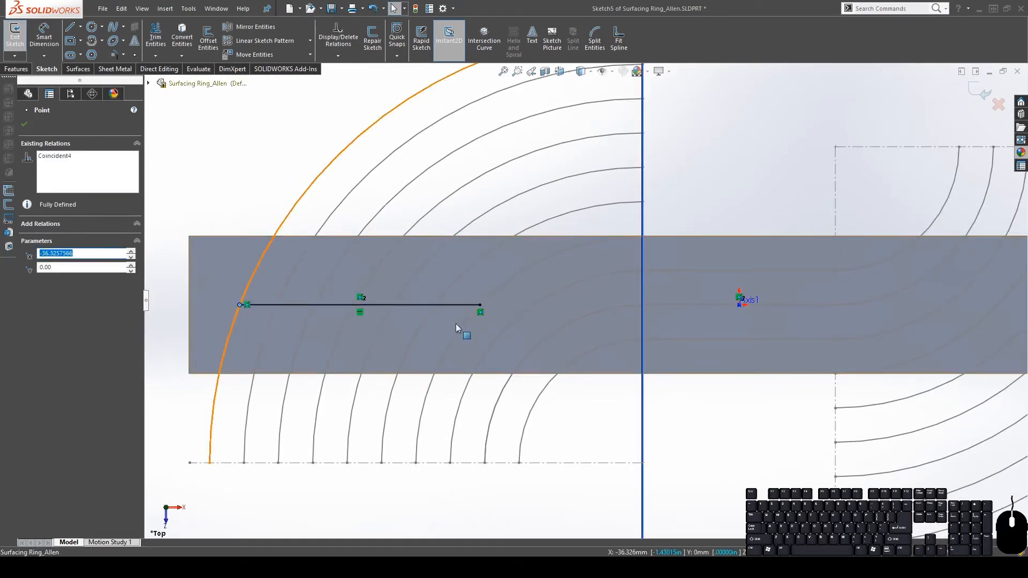
pyautogui.click(739, 156)
pyautogui.click(980, 92)
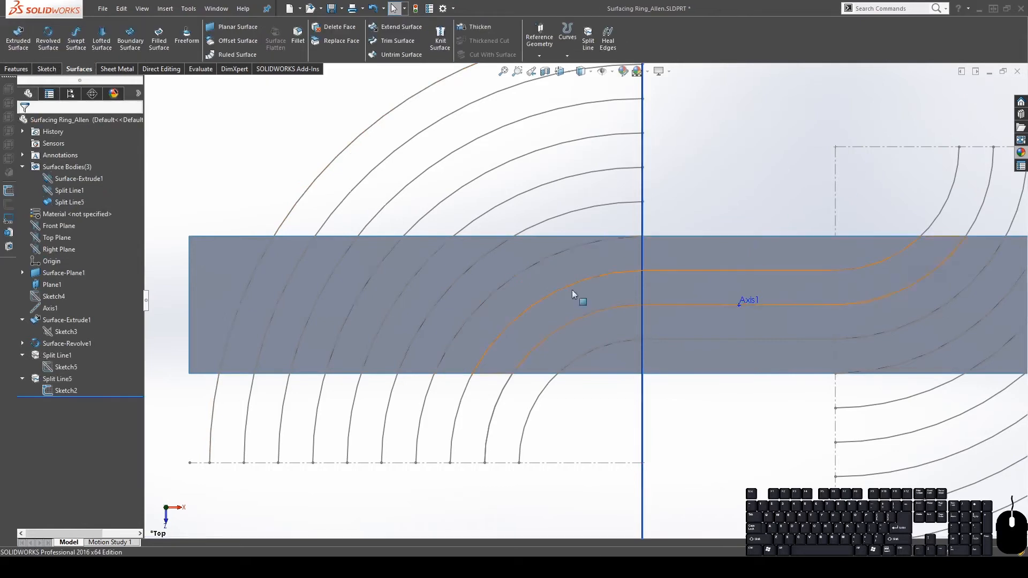
pyautogui.click(63, 332)
pyautogui.scroll(3, 581, 298)
pyautogui.moveTo(576, 259); pyautogui.dragTo(546, 243, button='middle')
pyautogui.moveTo(582, 319); pyautogui.dragTo(625, 332, button='middle')
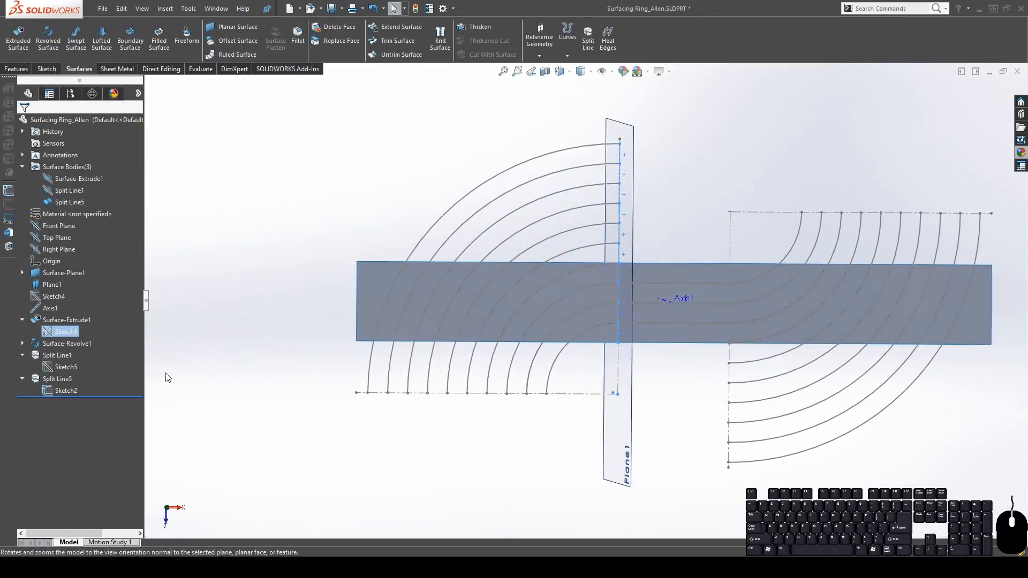
pyautogui.click(524, 426)
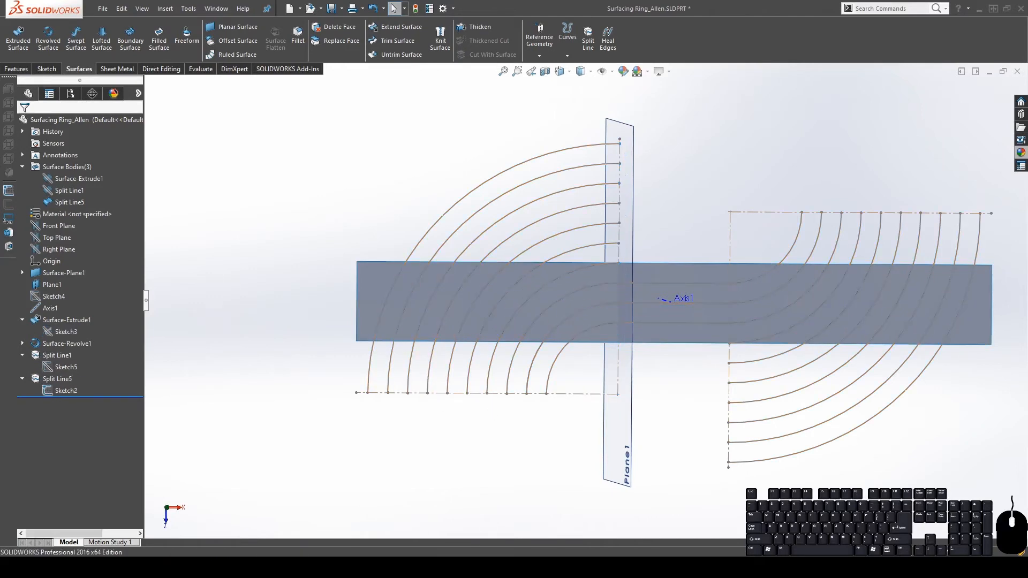
pyautogui.moveTo(657, 375); pyautogui.dragTo(661, 293, button='middle')
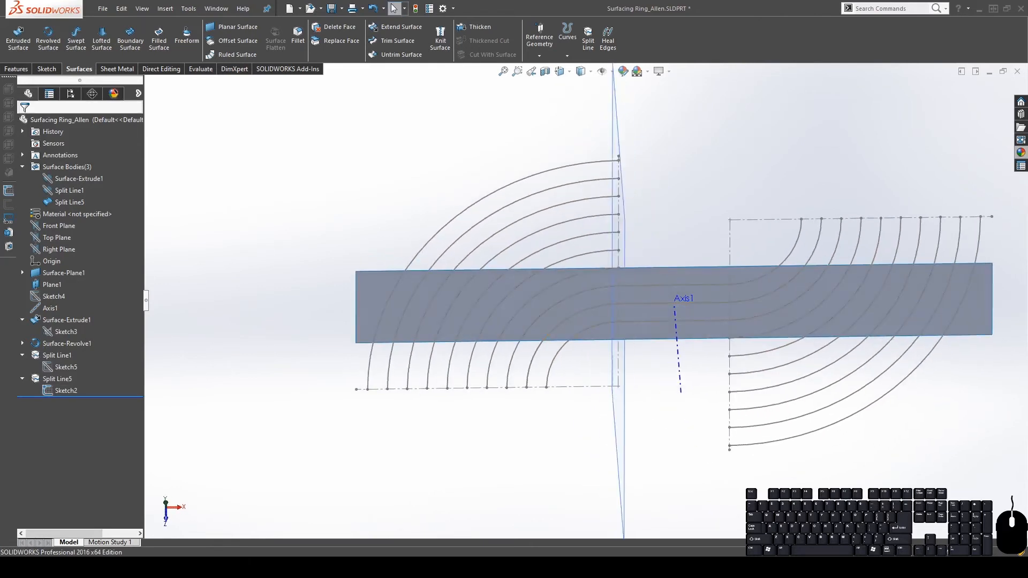
pyautogui.scroll(-2, 568, 319)
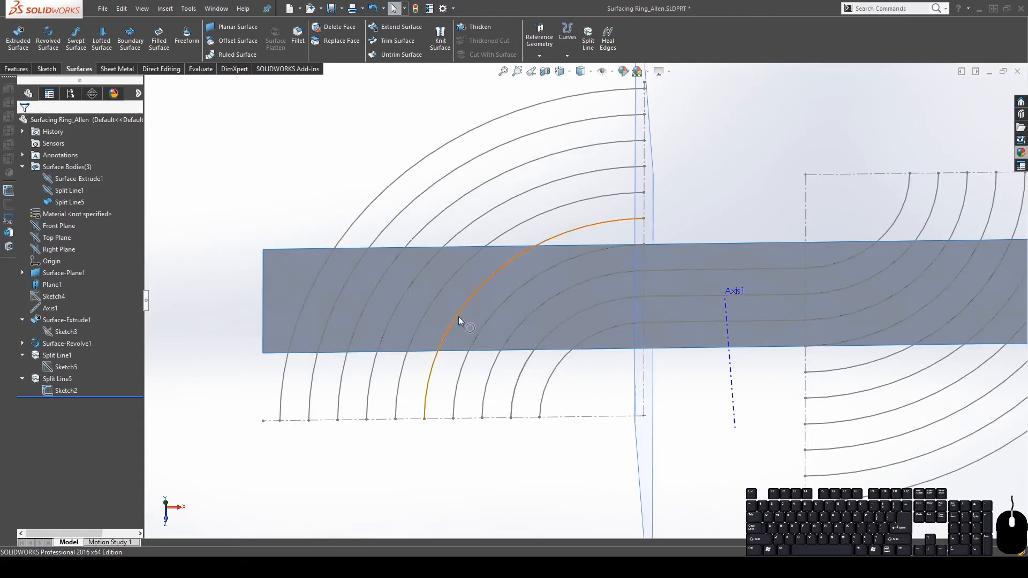
pyautogui.moveTo(458, 320); pyautogui.dragTo(500, 316, button='middle')
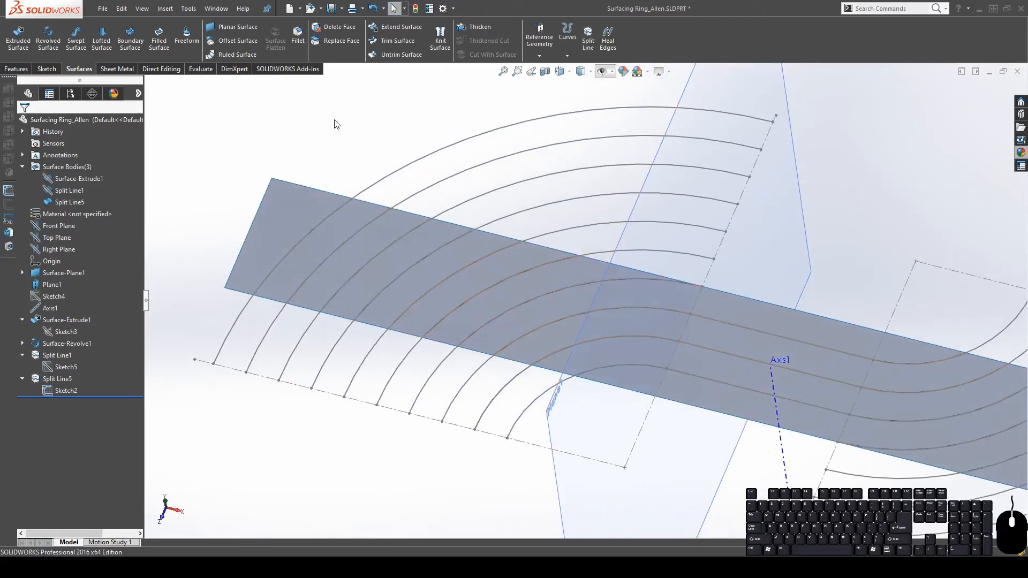
pyautogui.click(64, 191)
pyautogui.click(364, 147)
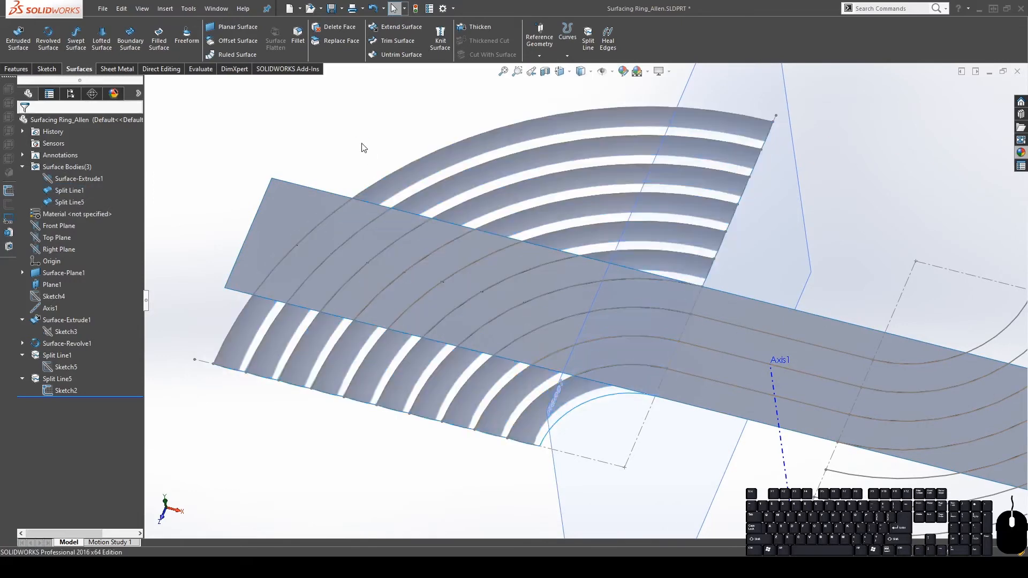
pyautogui.moveTo(438, 418); pyautogui.dragTo(532, 406, button='middle')
pyautogui.moveTo(599, 232); pyautogui.dragTo(613, 110, button='middle')
pyautogui.moveTo(298, 225); pyautogui.dragTo(314, 396, button='middle')
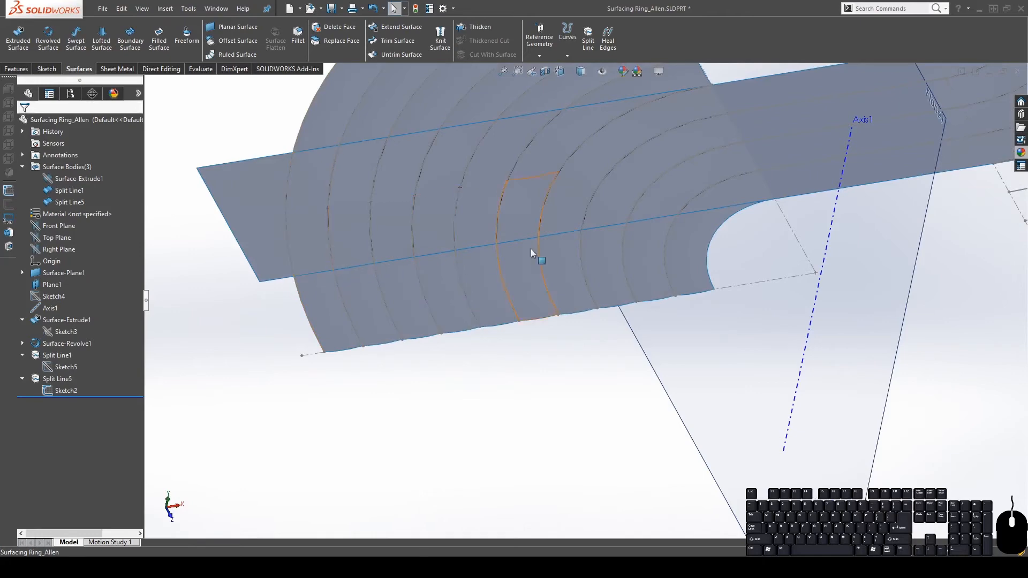
pyautogui.moveTo(488, 236); pyautogui.dragTo(355, 246, button='middle')
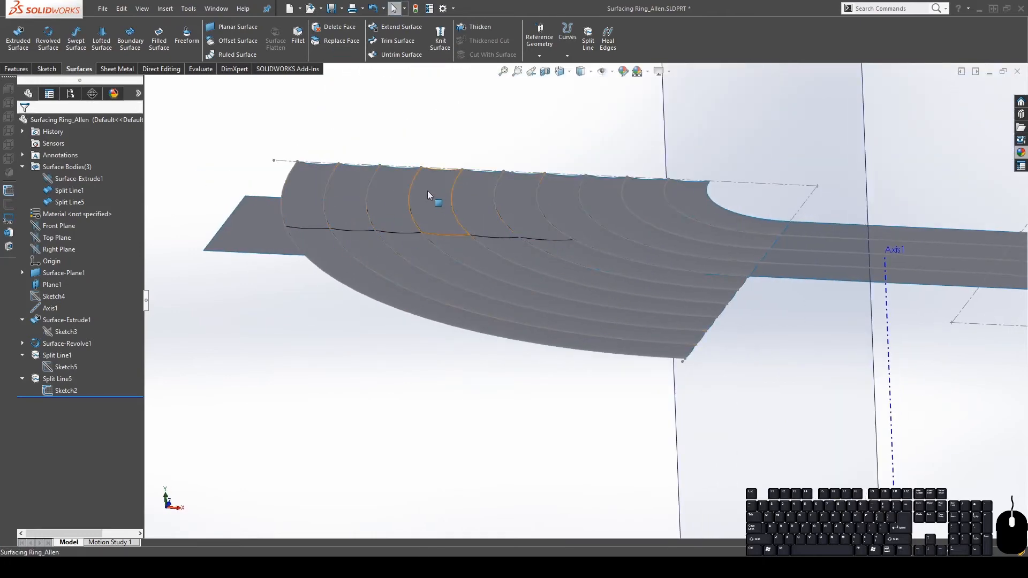
pyautogui.moveTo(426, 199); pyautogui.dragTo(410, 186, button='middle')
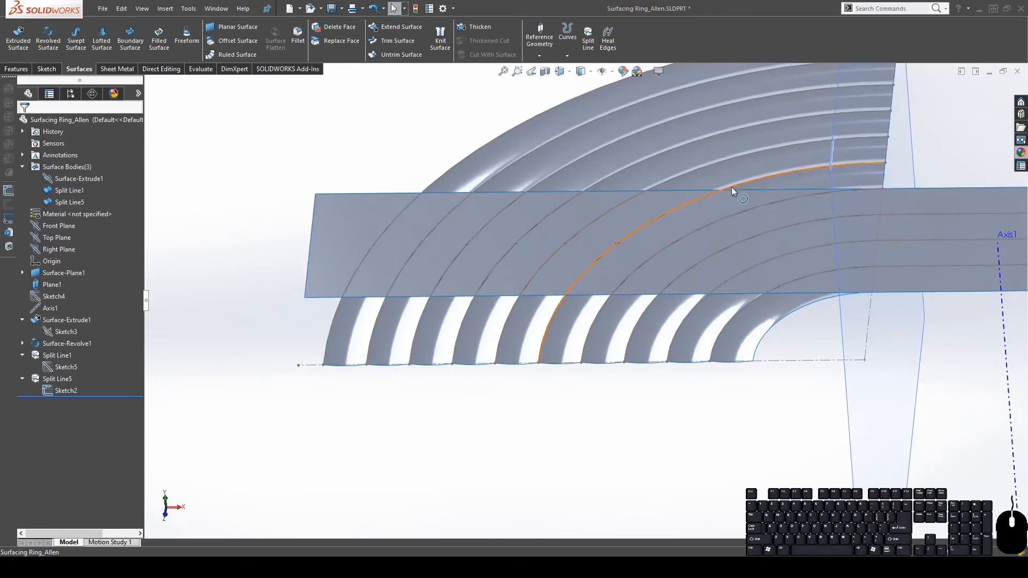
pyautogui.moveTo(635, 251); pyautogui.dragTo(691, 269, button='middle')
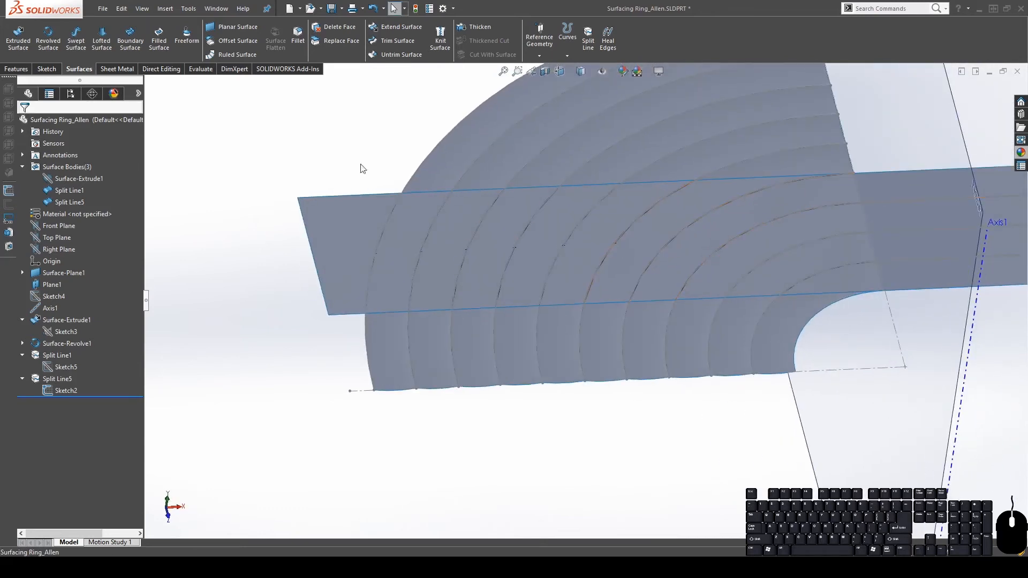
# Start a Surface-Loft and chain the four boundary edge segments into the first profile, Open Group<1>
pyautogui.click(101, 40)
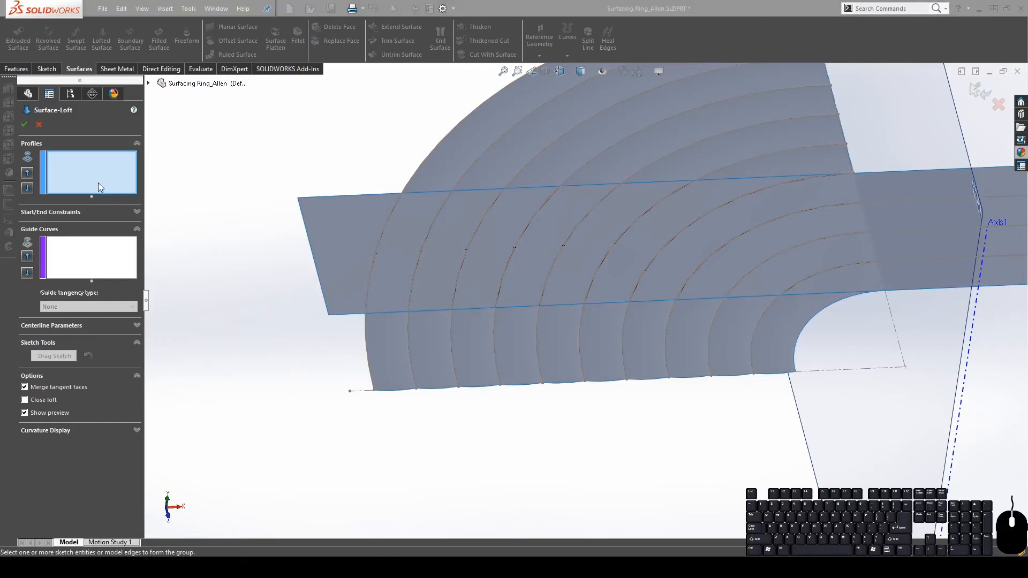
pyautogui.click(396, 312)
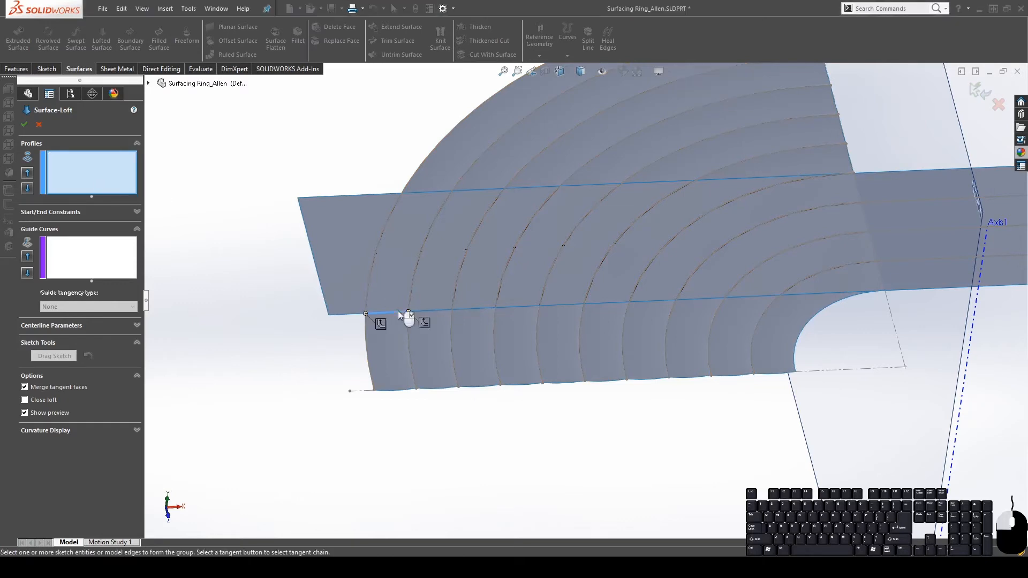
pyautogui.click(468, 310)
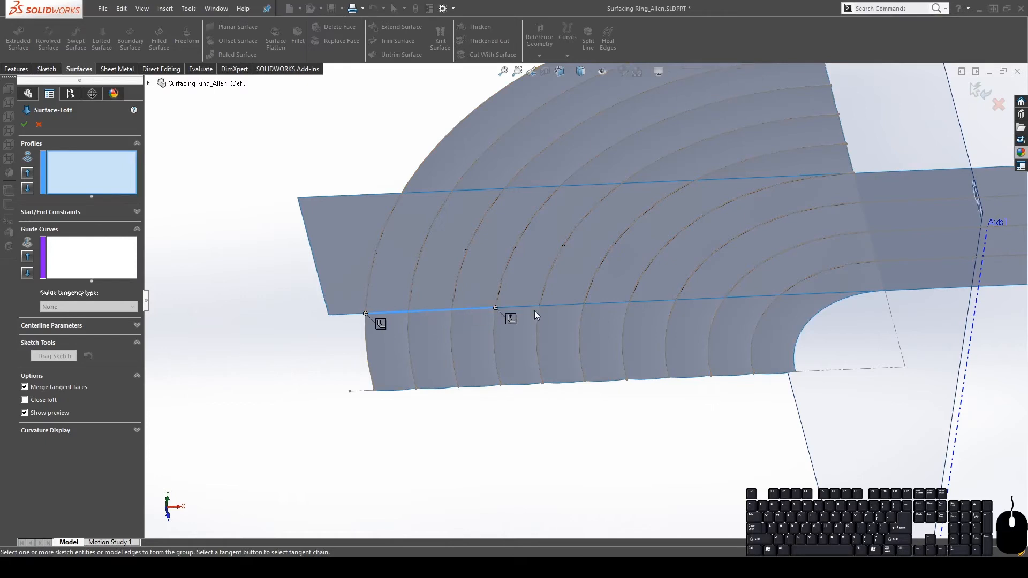
pyautogui.click(573, 303)
pyautogui.click(622, 304)
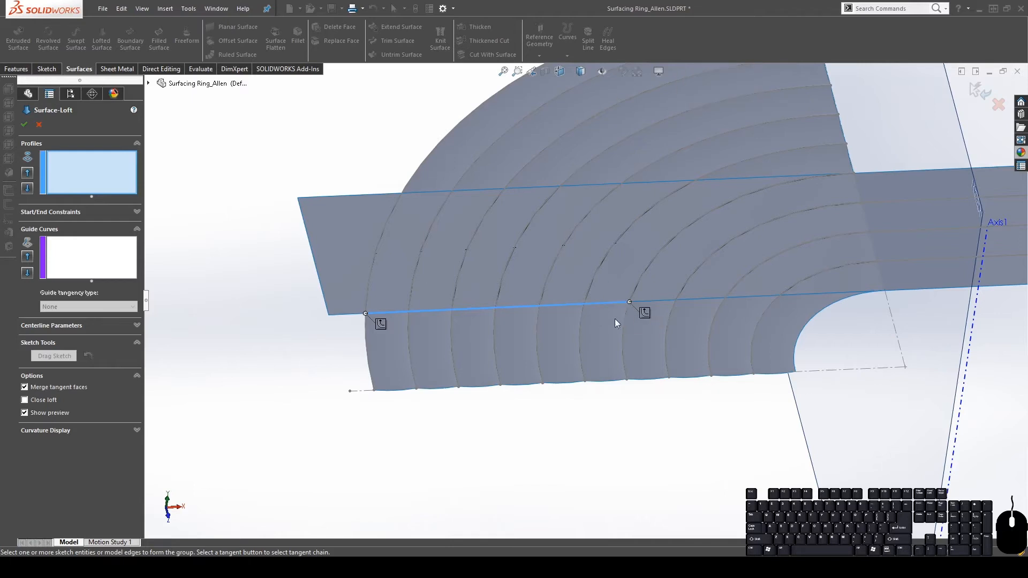
pyautogui.rightClick(687, 82)
# Chain the five middle-line edges into the second profile, Open Group<2>
pyautogui.moveTo(557, 366); pyautogui.dragTo(538, 183, button='middle')
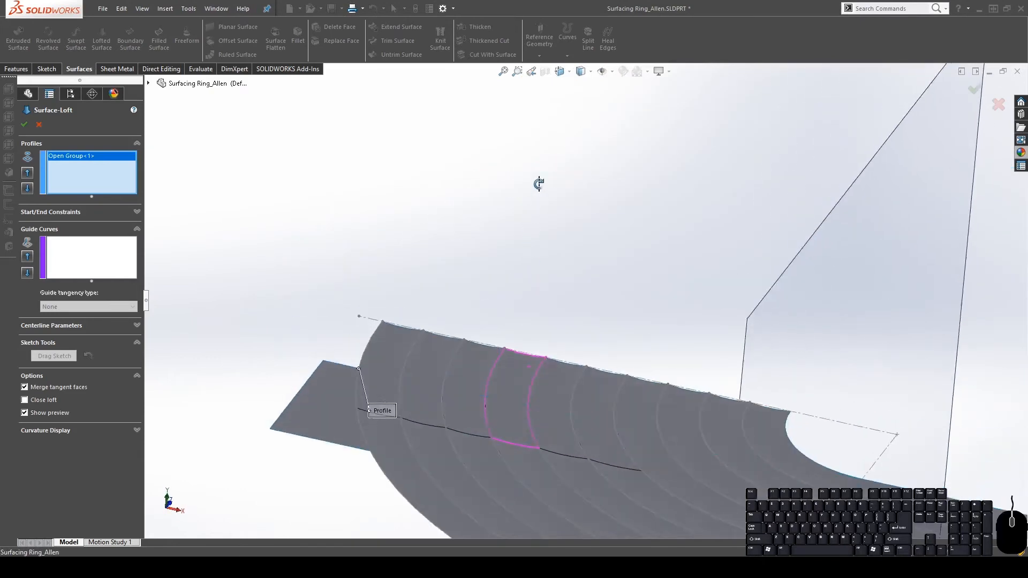
pyautogui.scroll(-5, 539, 381)
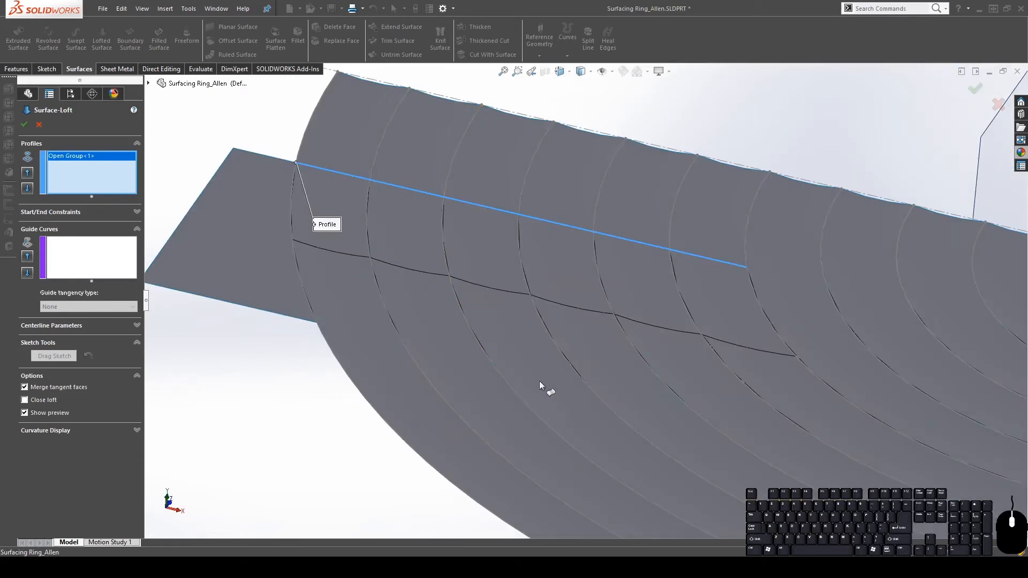
pyautogui.click(75, 173)
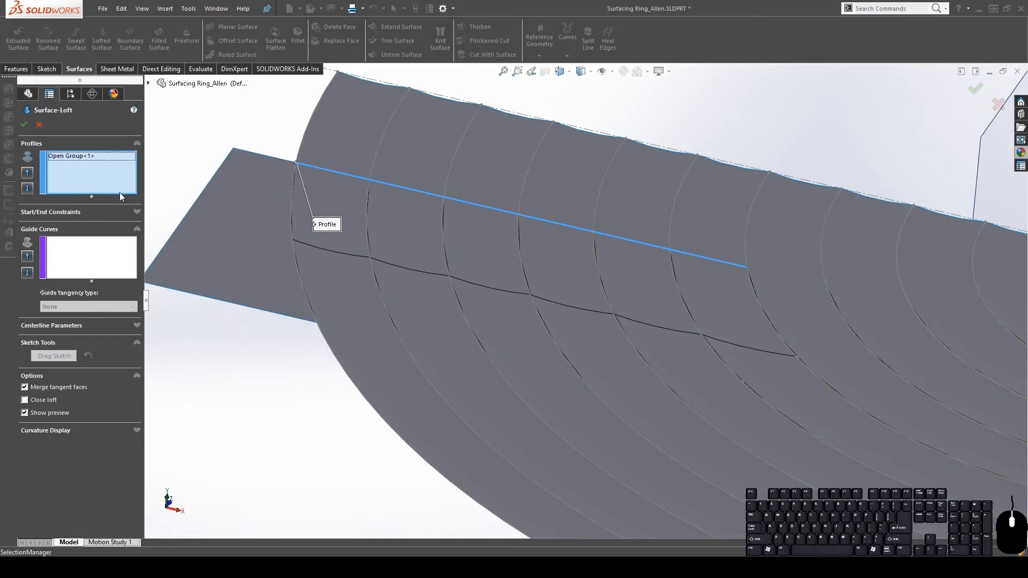
pyautogui.click(358, 256)
pyautogui.click(407, 269)
pyautogui.click(479, 283)
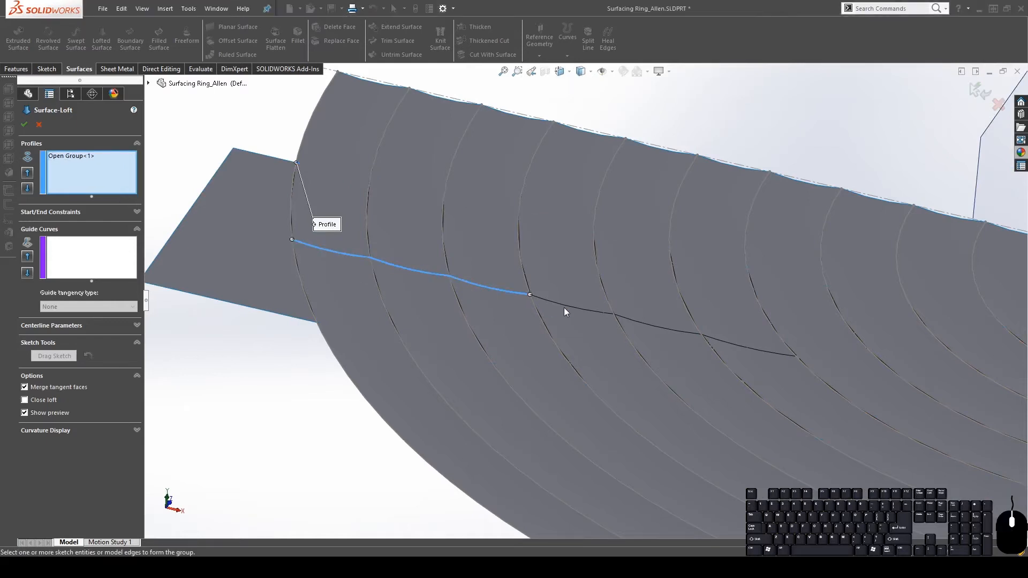
pyautogui.click(573, 306)
pyautogui.click(682, 330)
pyautogui.click(689, 84)
pyautogui.scroll(4, 581, 289)
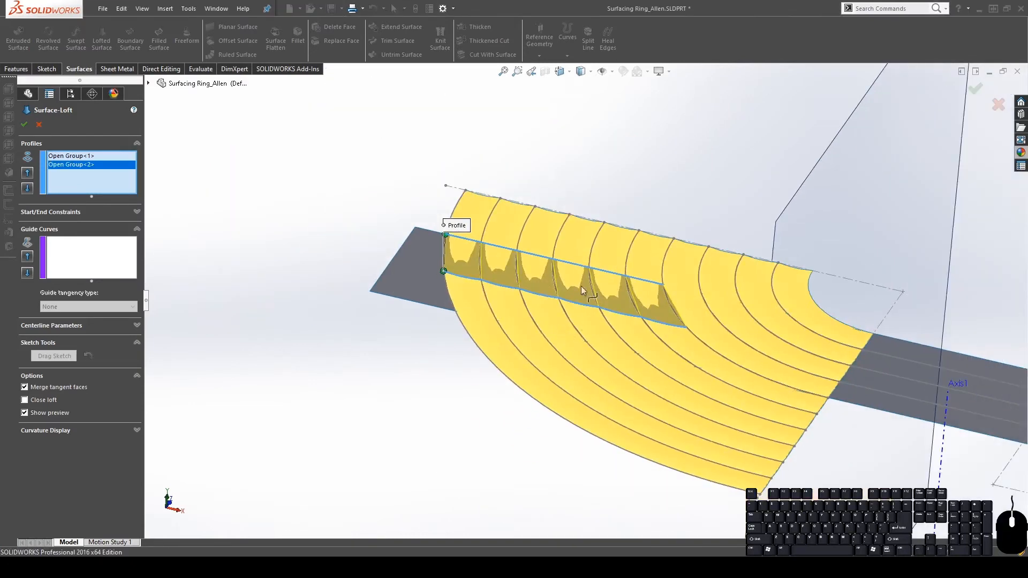
# Chain the four top edge segments into a third loft profile, Open Group<3>
pyautogui.moveTo(580, 285); pyautogui.dragTo(536, 449, button='middle')
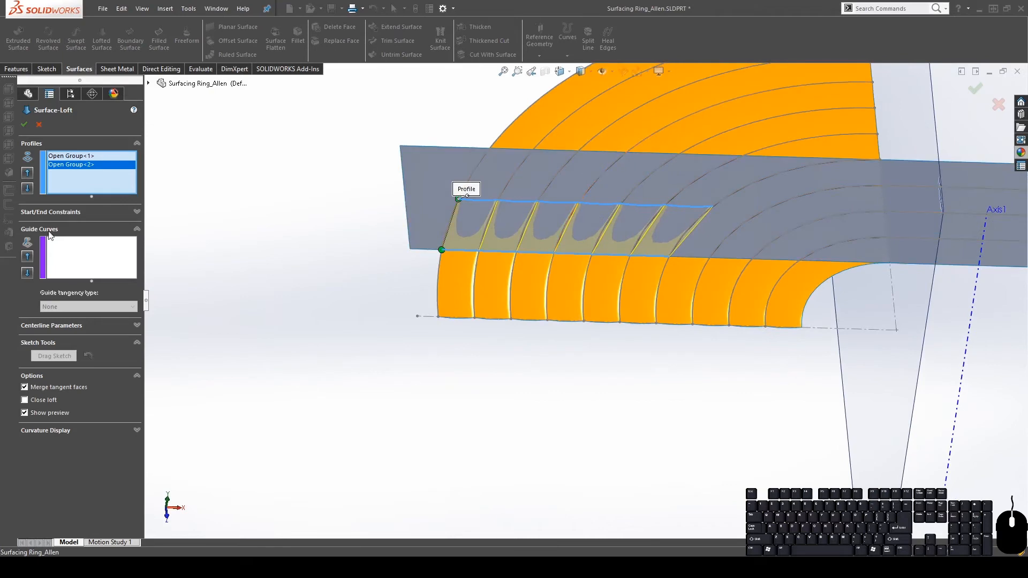
pyautogui.click(118, 194)
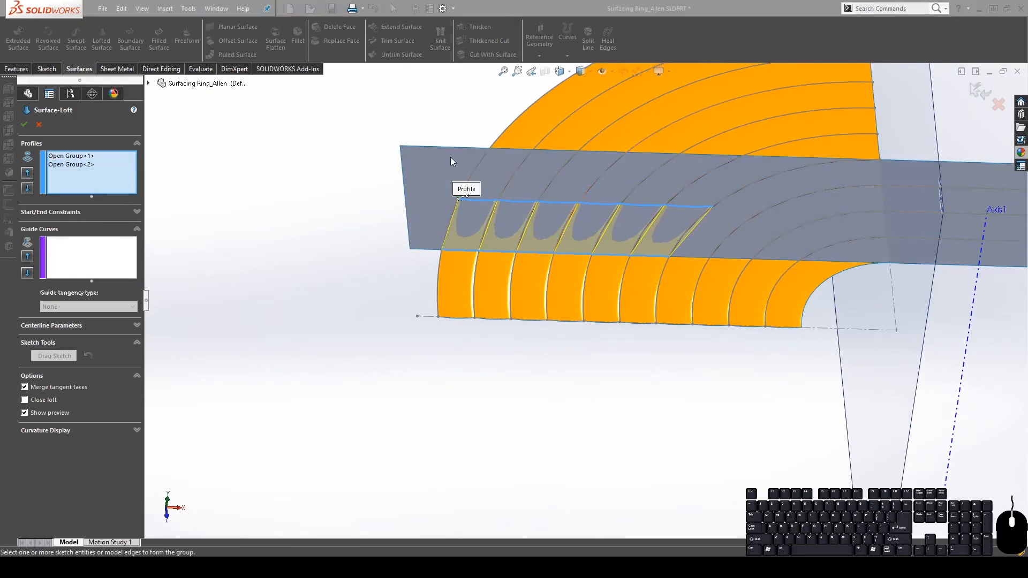
pyautogui.click(521, 150)
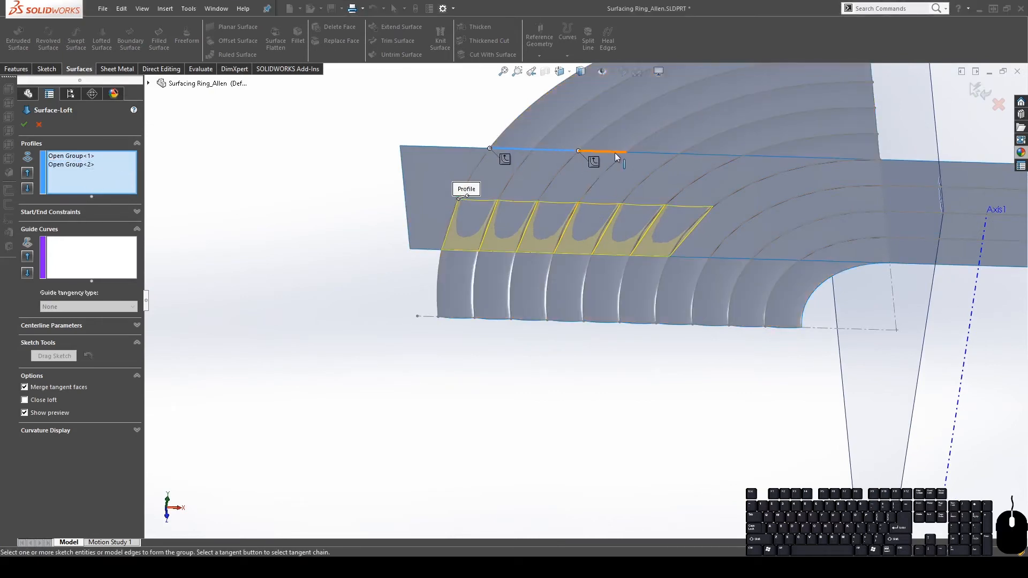
pyautogui.click(669, 156)
pyautogui.click(712, 157)
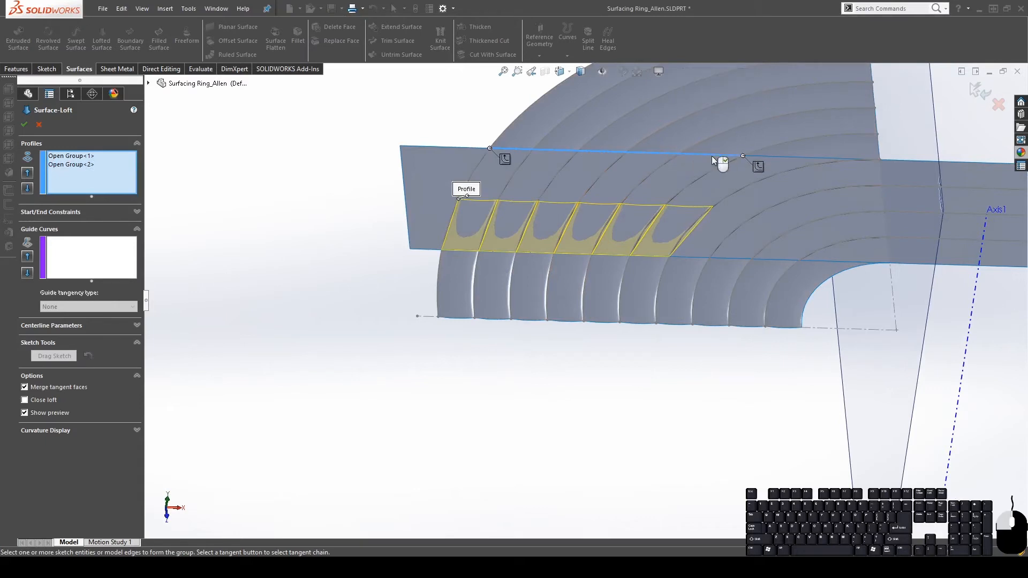
pyautogui.click(803, 159)
pyautogui.click(686, 79)
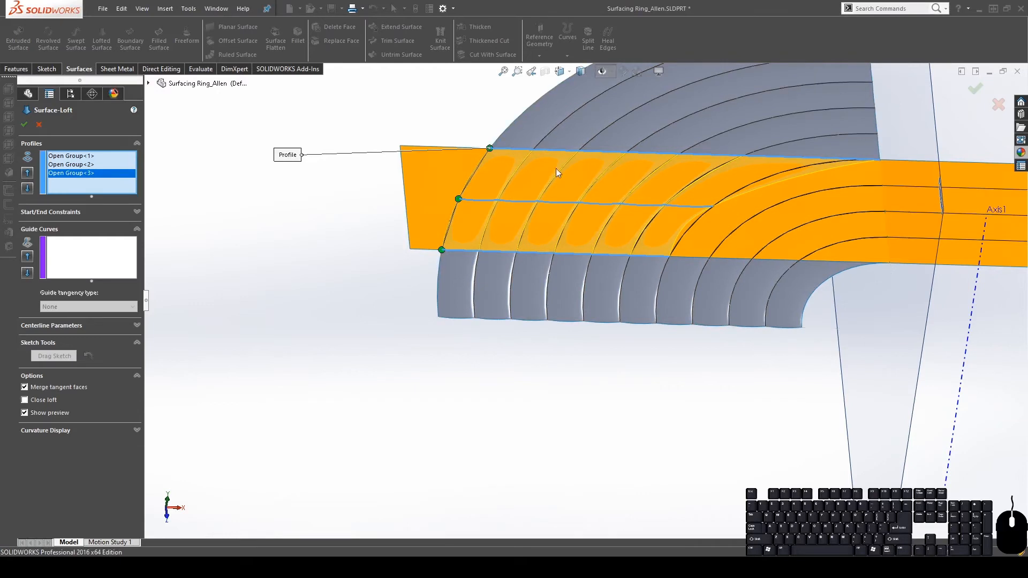
# Add the seven arc edges, Edge<1> to Edge<7>, as the loft's guide curves
pyautogui.click(68, 262)
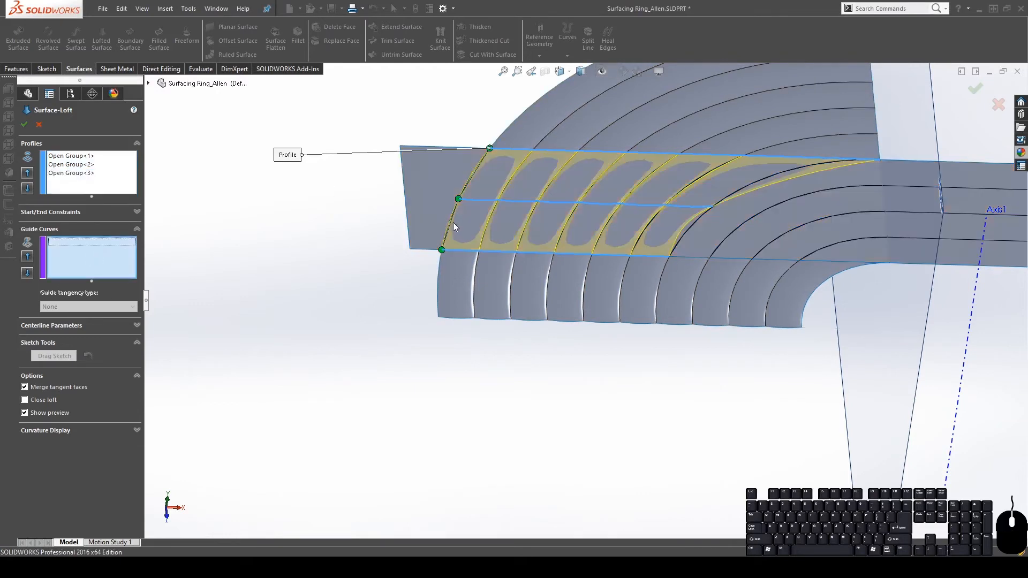
pyautogui.scroll(-3, 646, 140)
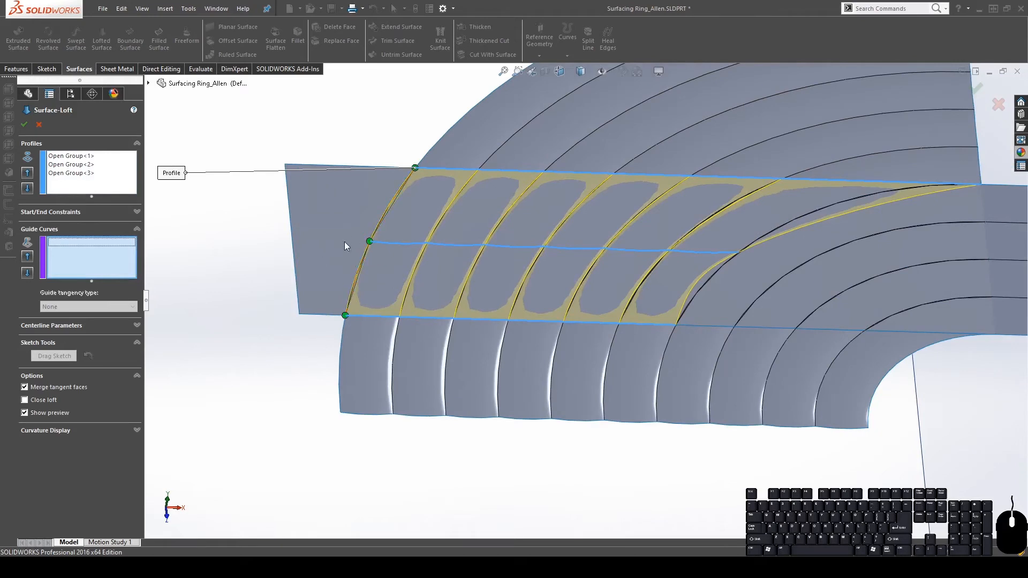
pyautogui.click(357, 276)
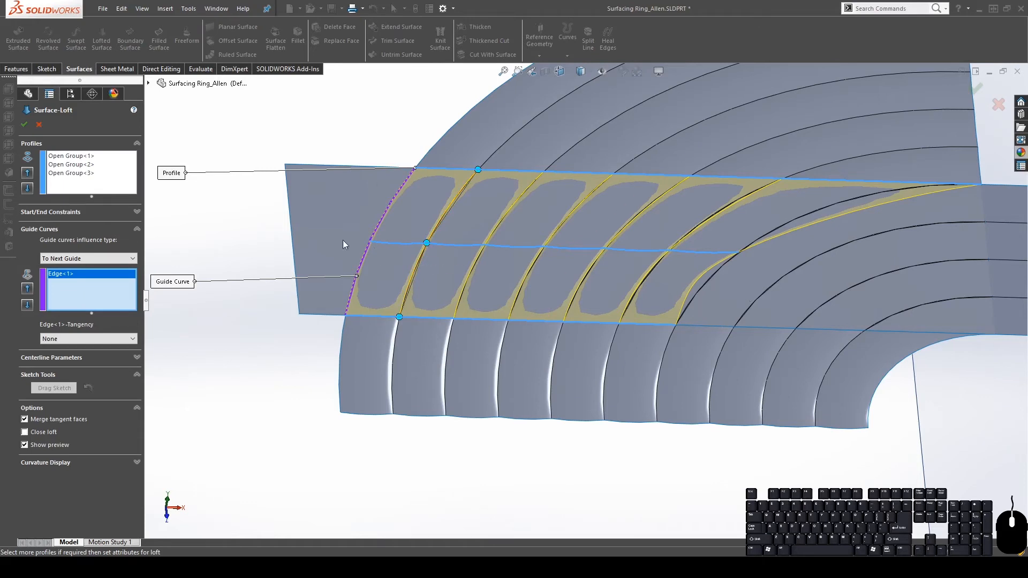
pyautogui.click(407, 284)
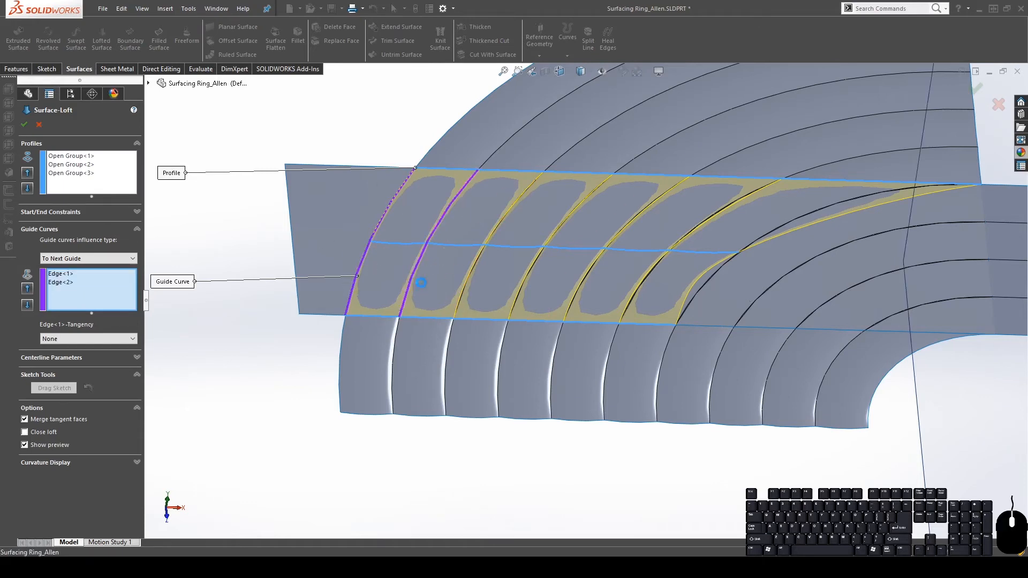
pyautogui.click(462, 295)
pyautogui.click(512, 303)
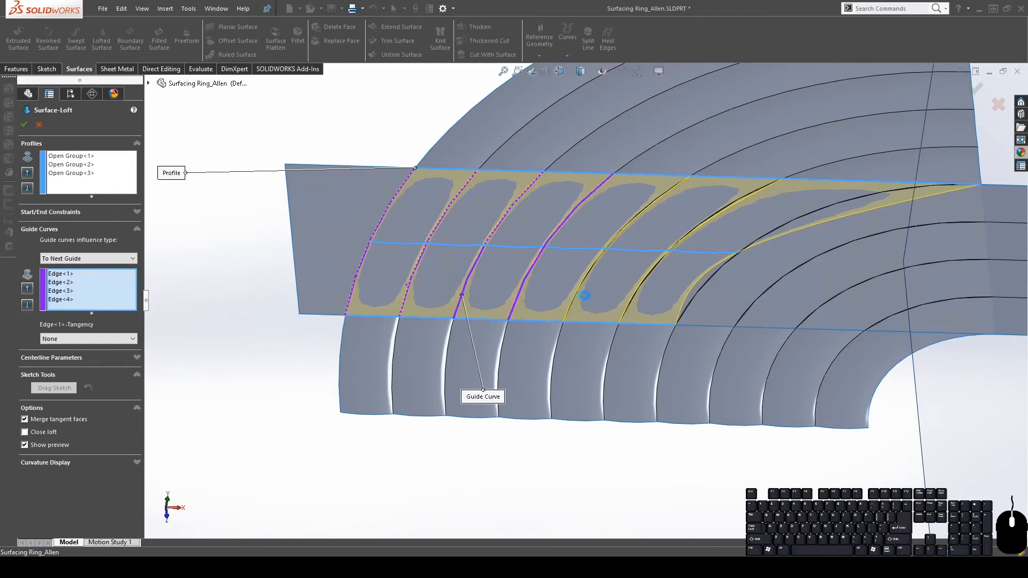
pyautogui.click(574, 300)
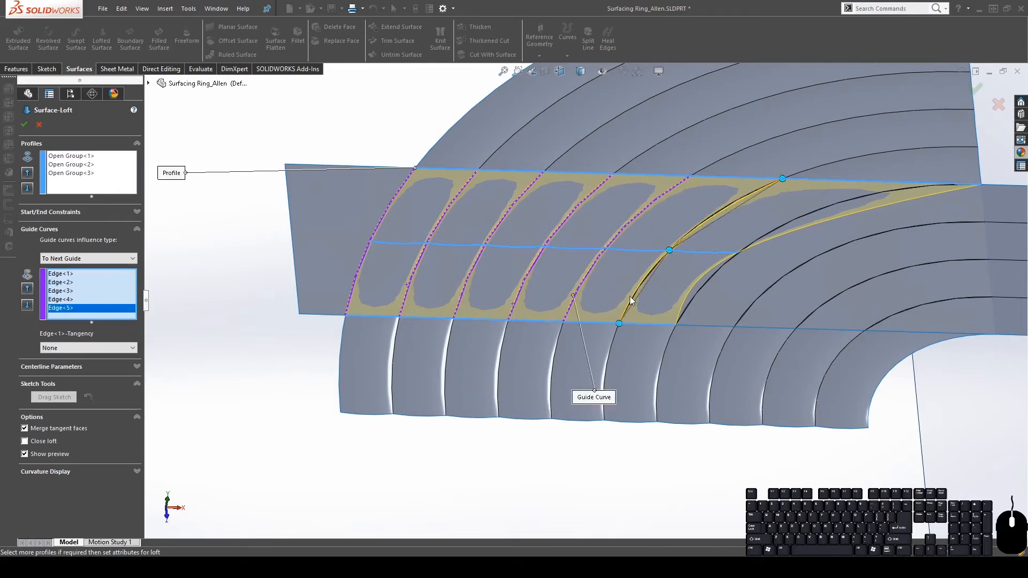
pyautogui.click(631, 297)
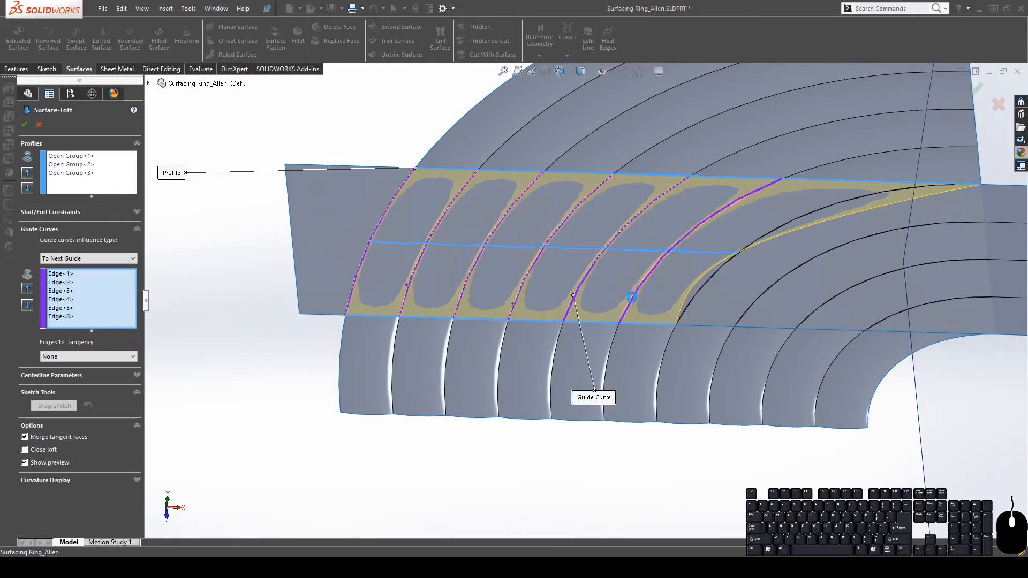
pyautogui.click(688, 304)
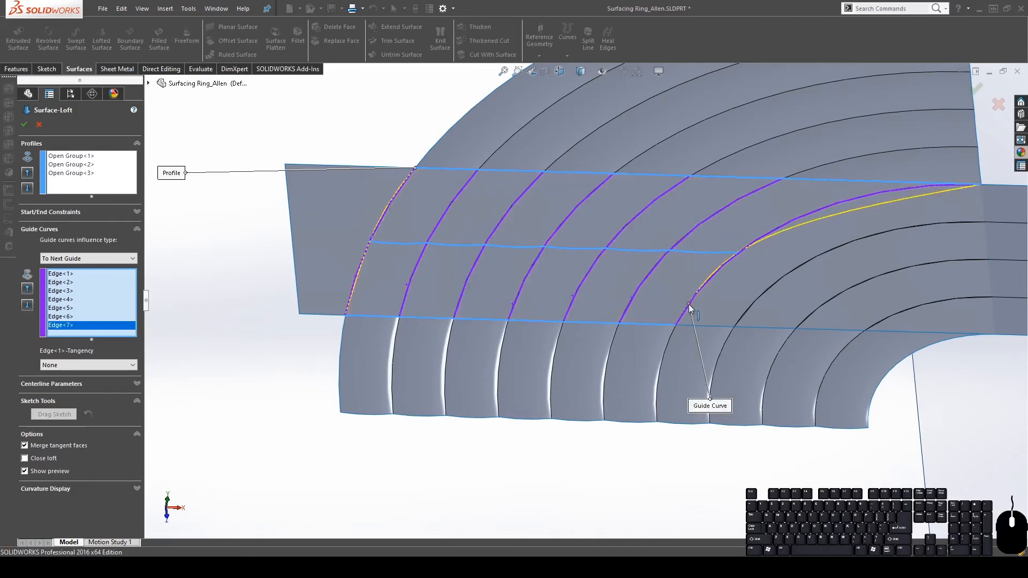
# Confirm the surface loft and orbit and zoom to inspect its far corner
pyautogui.moveTo(688, 308); pyautogui.dragTo(839, 243, button='middle')
pyautogui.scroll(-2, 840, 243)
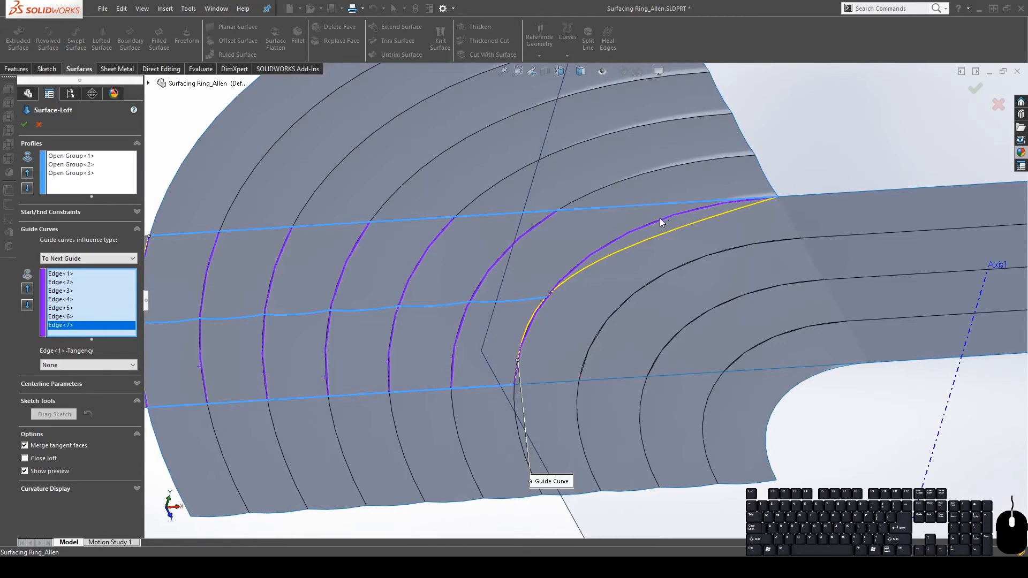
pyautogui.scroll(-2, 647, 235)
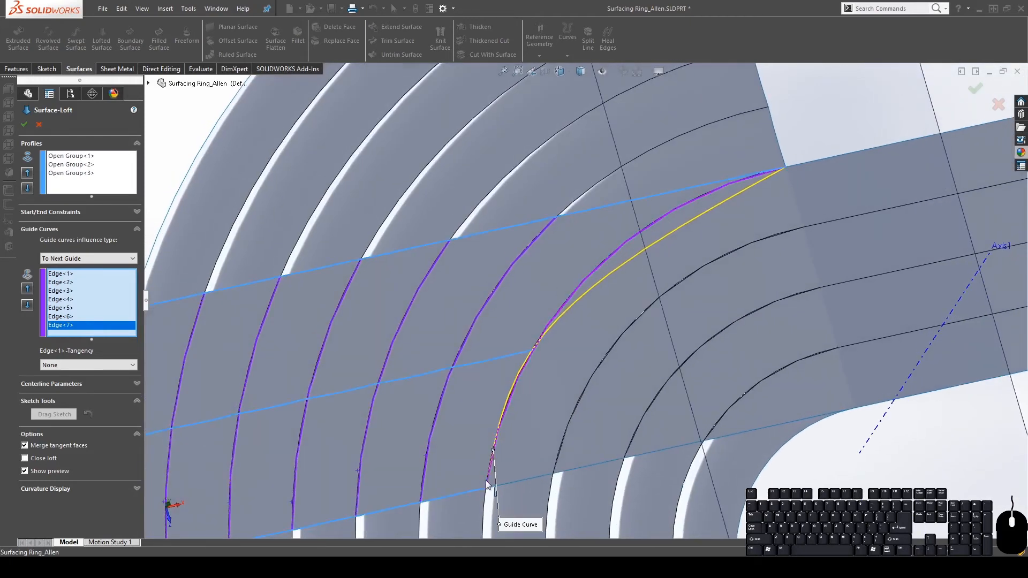
pyautogui.click(24, 125)
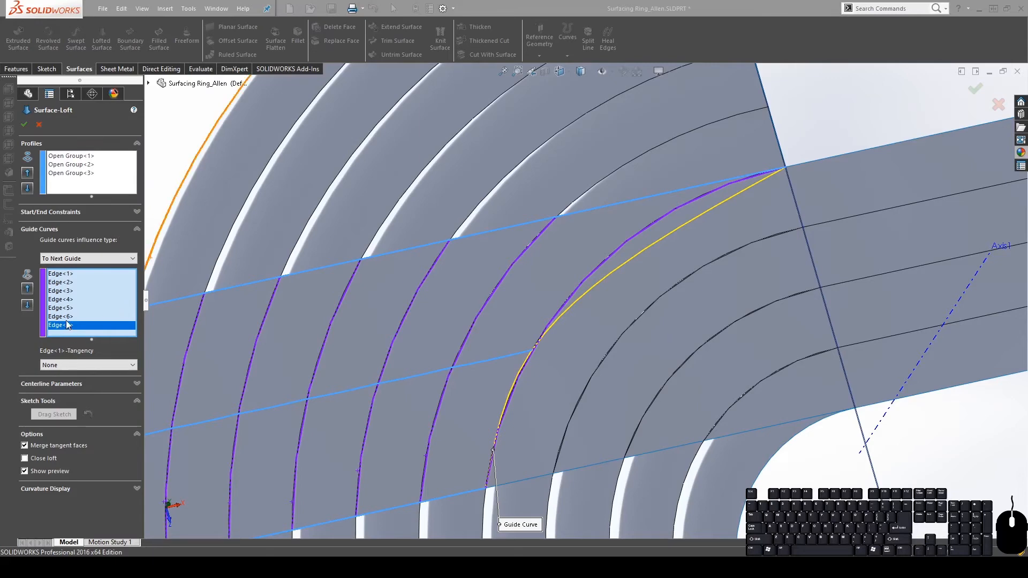
pyautogui.moveTo(772, 192); pyautogui.dragTo(735, 242, button='middle')
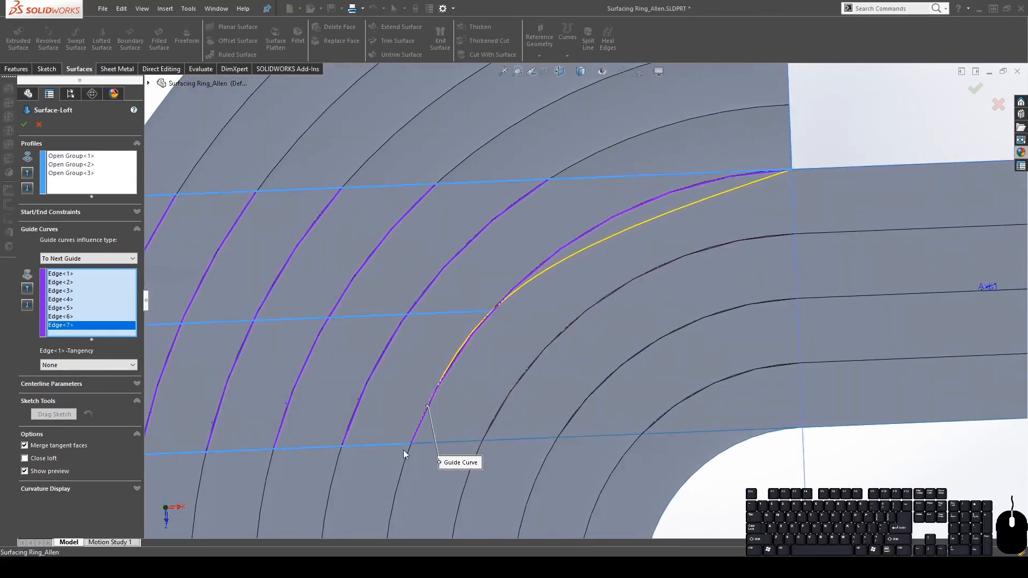
pyautogui.scroll(-5, 797, 174)
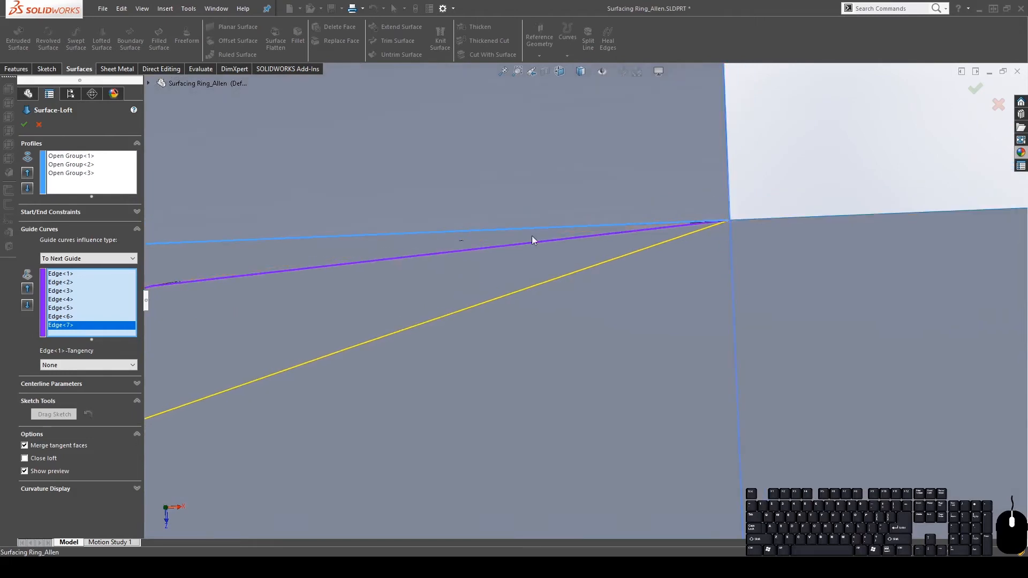
pyautogui.moveTo(343, 269); pyautogui.dragTo(374, 270, button='middle')
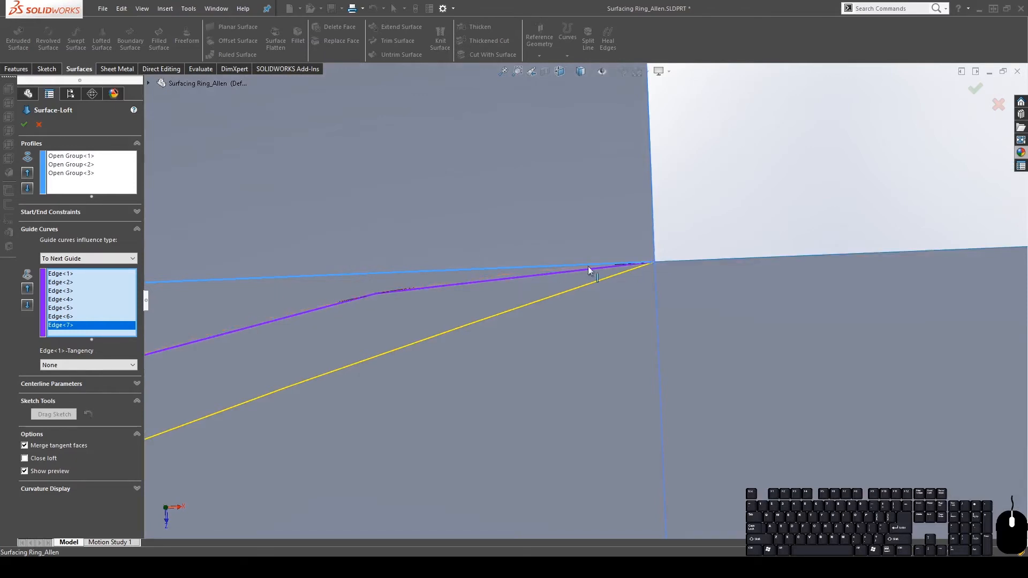
pyautogui.scroll(5, 621, 265)
pyautogui.scroll(-6, 480, 354)
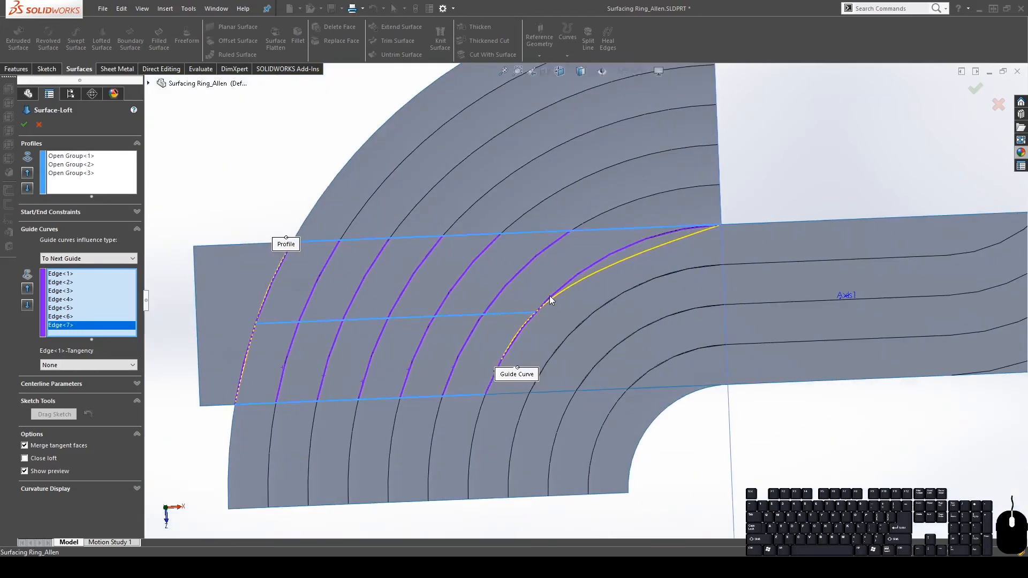
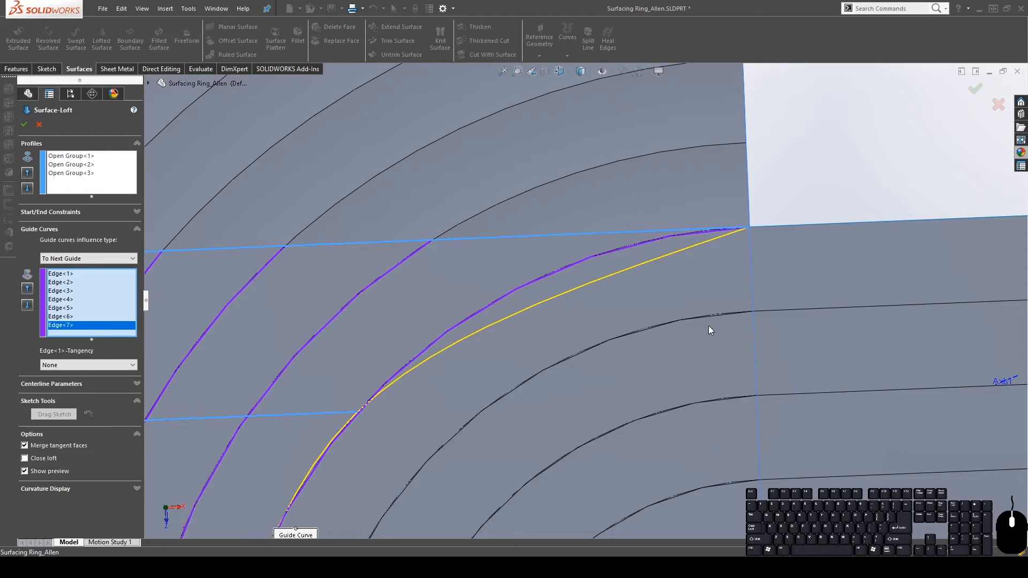
# Drop Edge<7> from the guide curves and accept the loft with six guide edges
pyautogui.rightClick(86, 323)
pyautogui.click(108, 345)
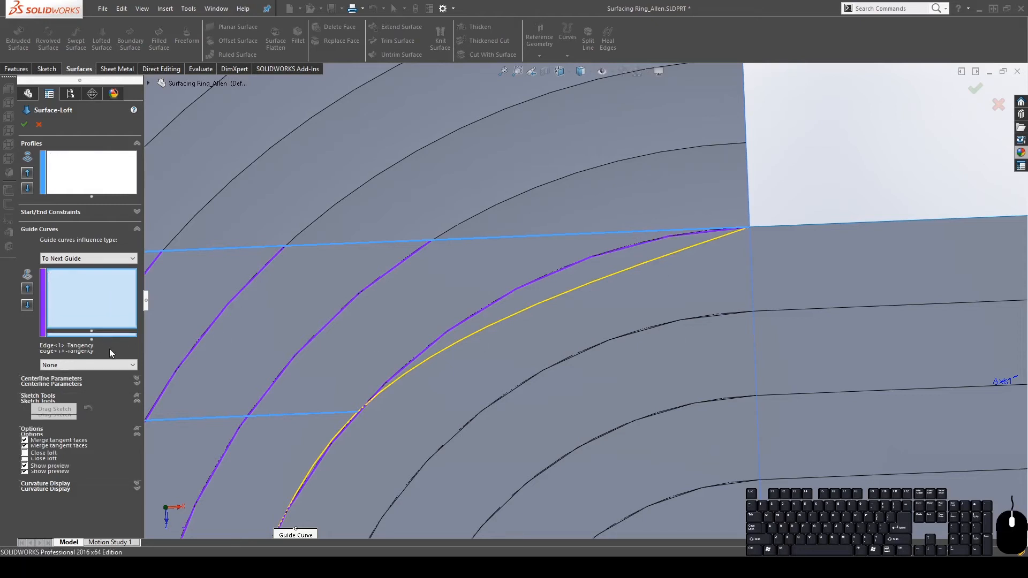
pyautogui.scroll(5, 625, 352)
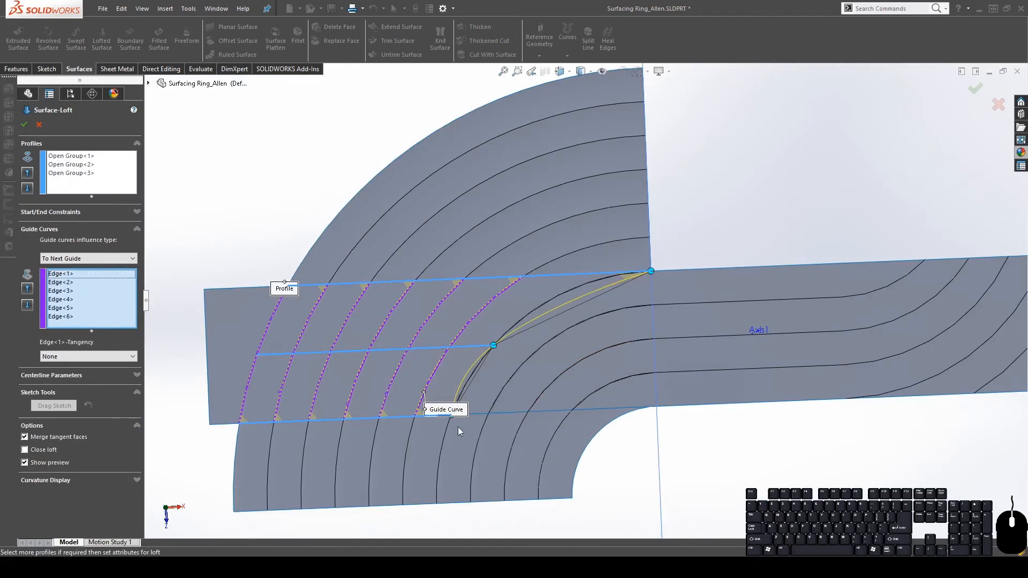
pyautogui.click(29, 124)
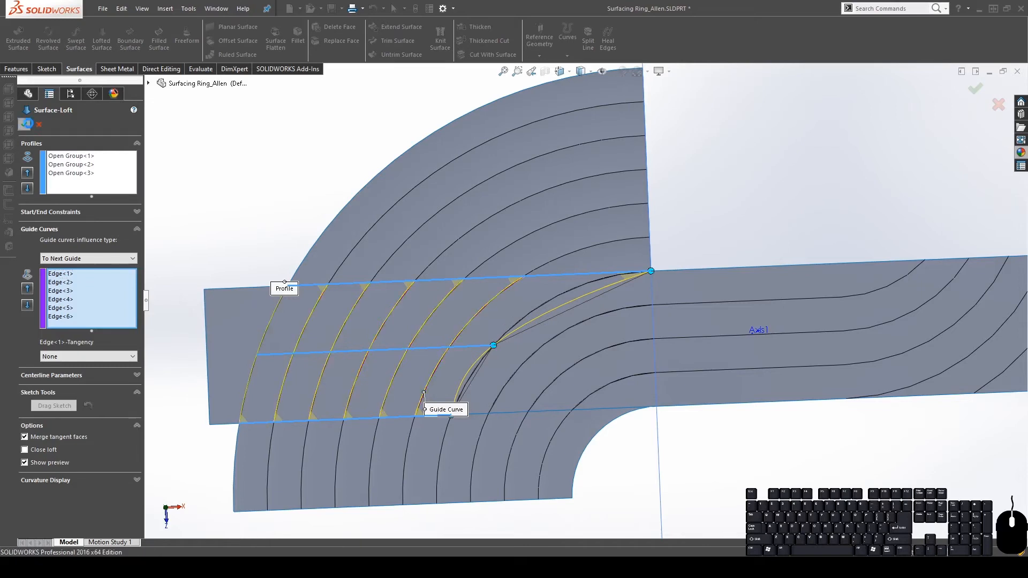
# Hide the Split Line5 and Split Line1 bodies, then select the loft's curved end face
pyautogui.scroll(1, 618, 388)
pyautogui.scroll(-1, 620, 391)
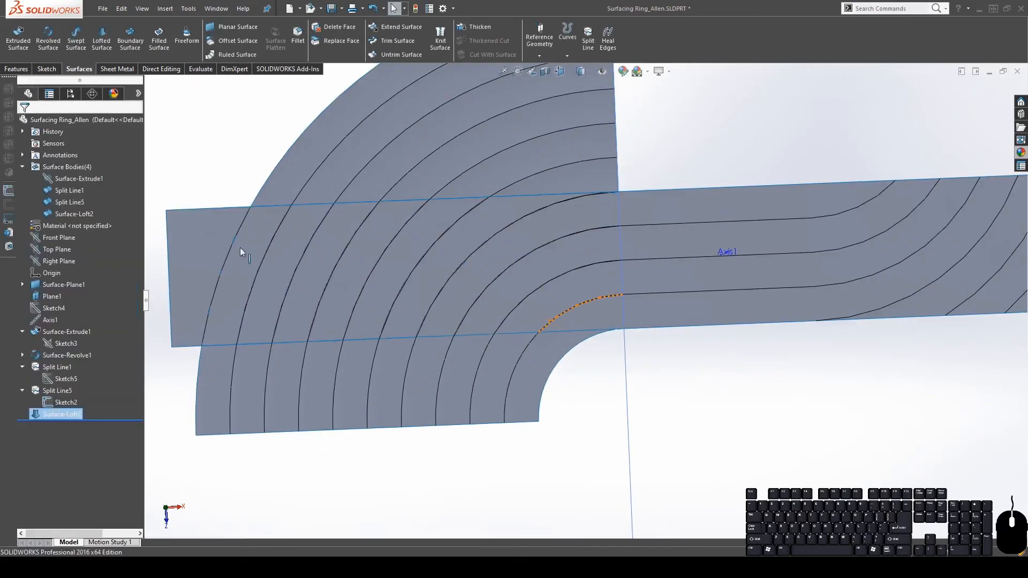
pyautogui.click(190, 240)
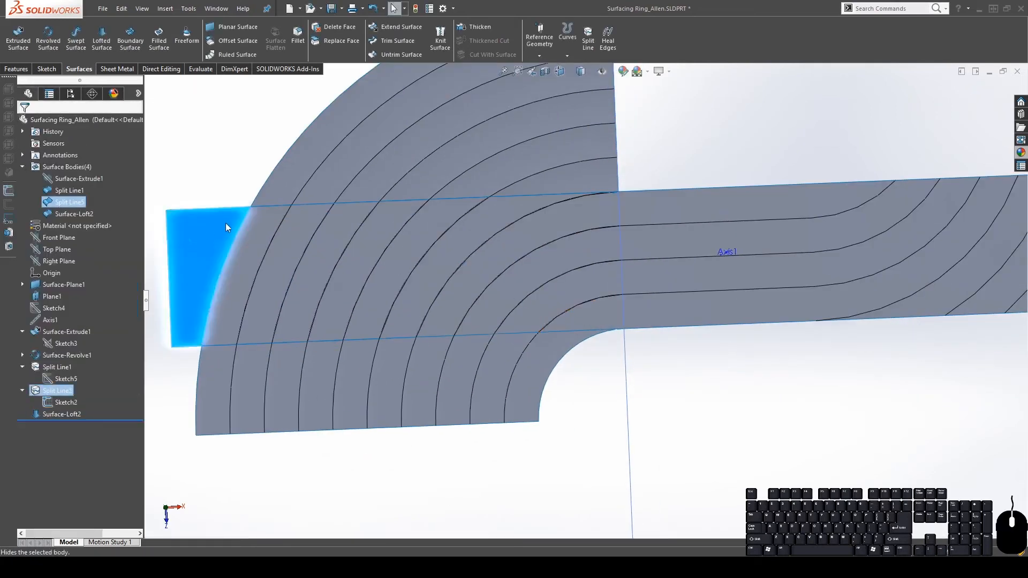
pyautogui.click(69, 201)
pyautogui.click(74, 194)
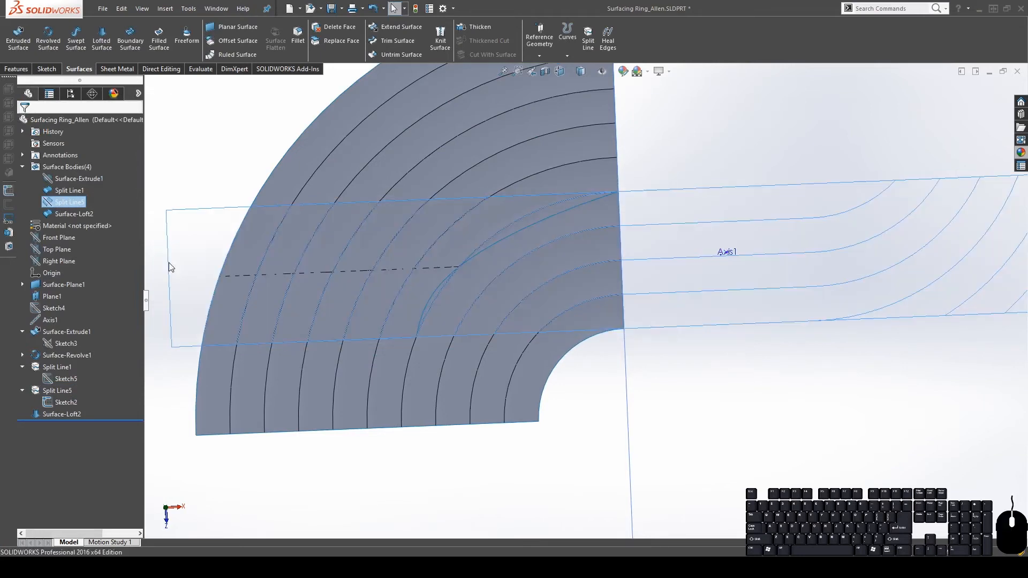
pyautogui.click(55, 192)
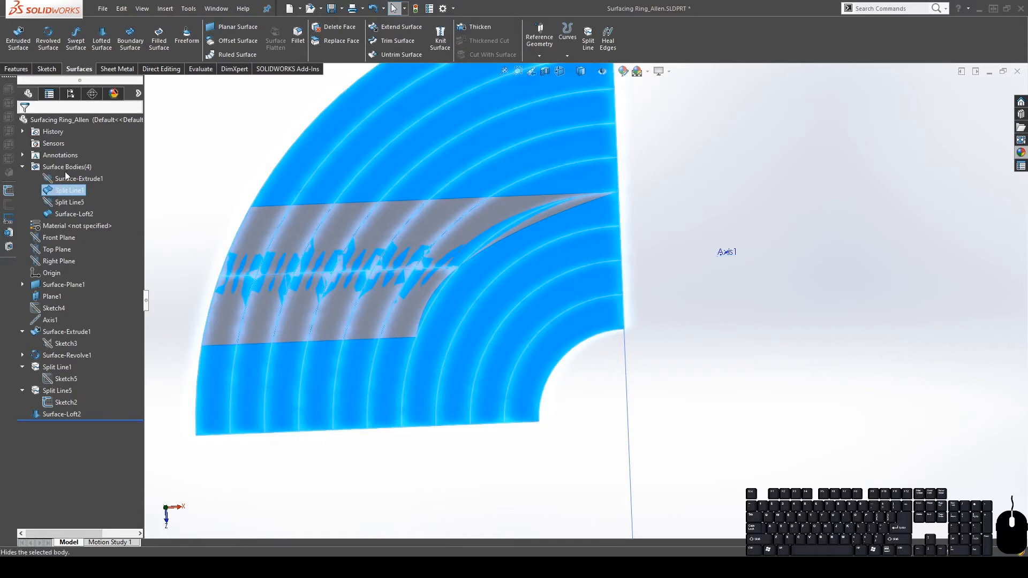
pyautogui.click(64, 172)
pyautogui.click(802, 249)
pyautogui.moveTo(381, 291); pyautogui.dragTo(390, 263, button='middle')
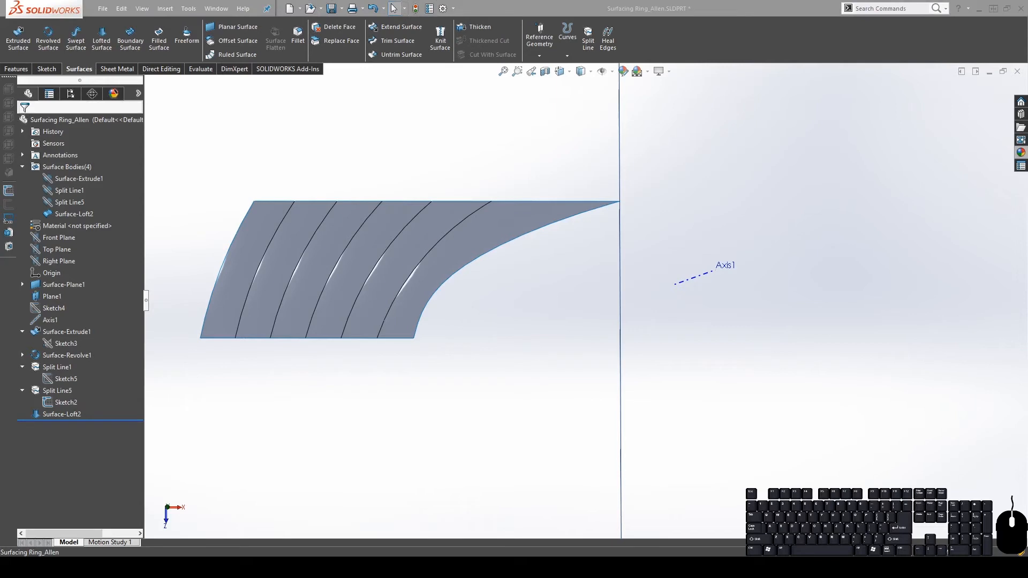
pyautogui.click(472, 244)
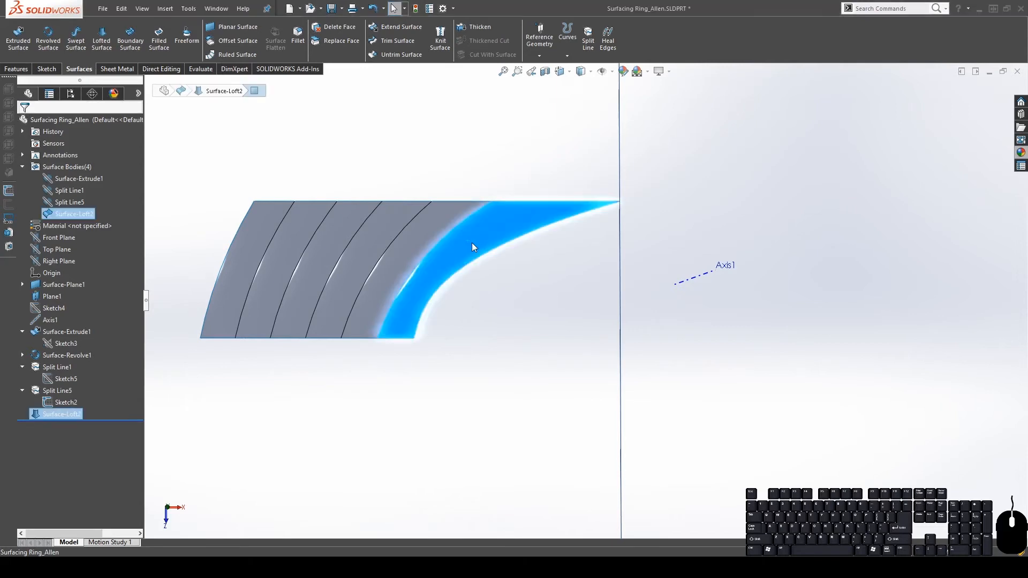
# Delete the loft's curved end face, then show Split Line5 and Split Line1 again
pyautogui.click(324, 28)
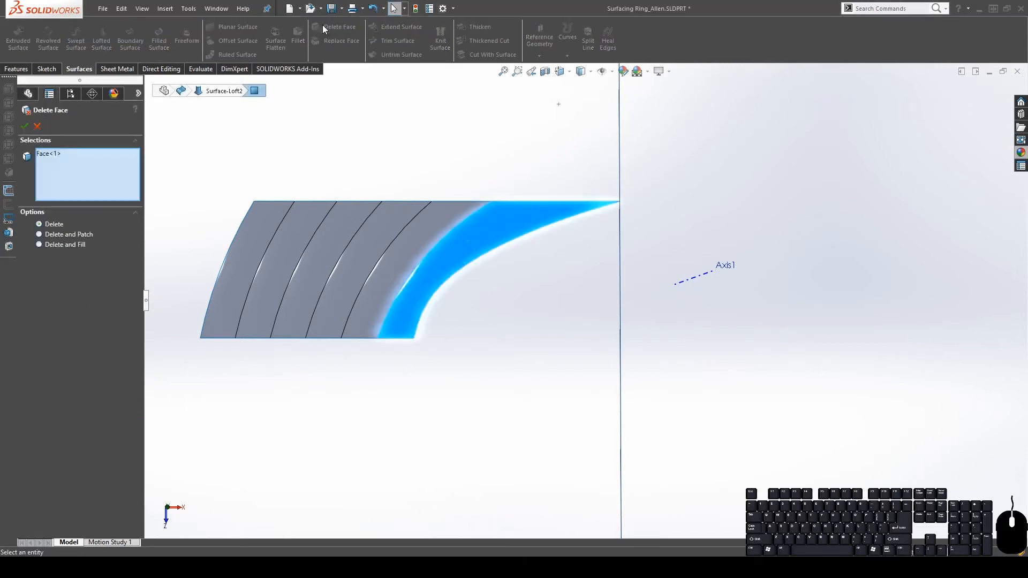
pyautogui.click(29, 127)
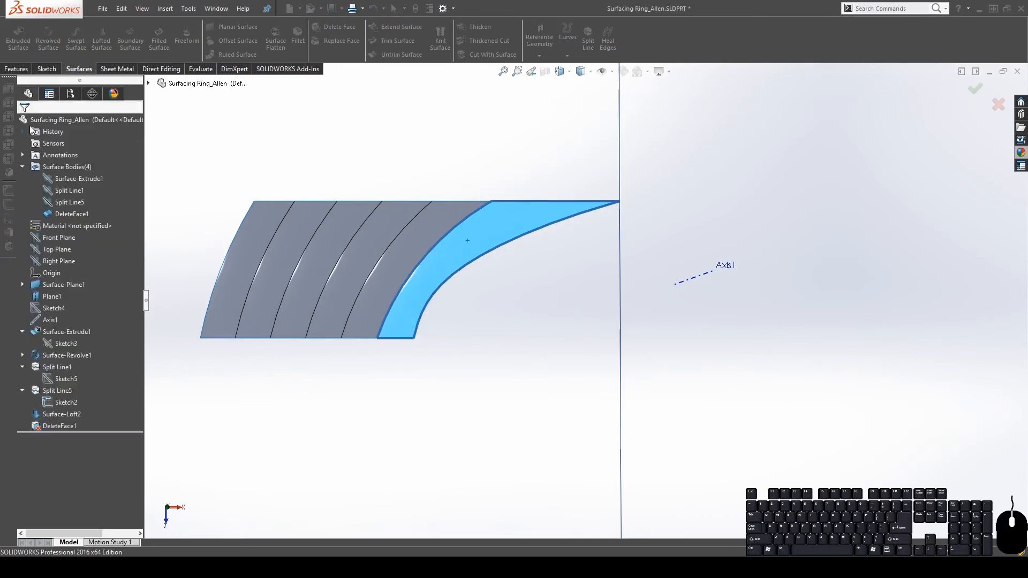
pyautogui.click(61, 199)
pyautogui.click(65, 187)
pyautogui.click(807, 367)
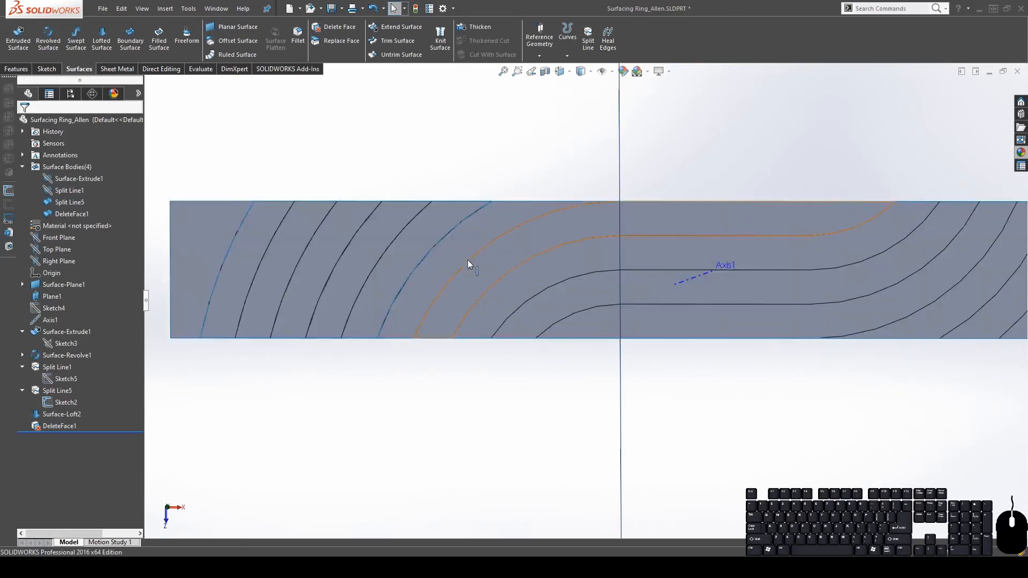
pyautogui.click(468, 262)
pyautogui.moveTo(469, 262); pyautogui.dragTo(544, 441, button='middle')
pyautogui.click(544, 443)
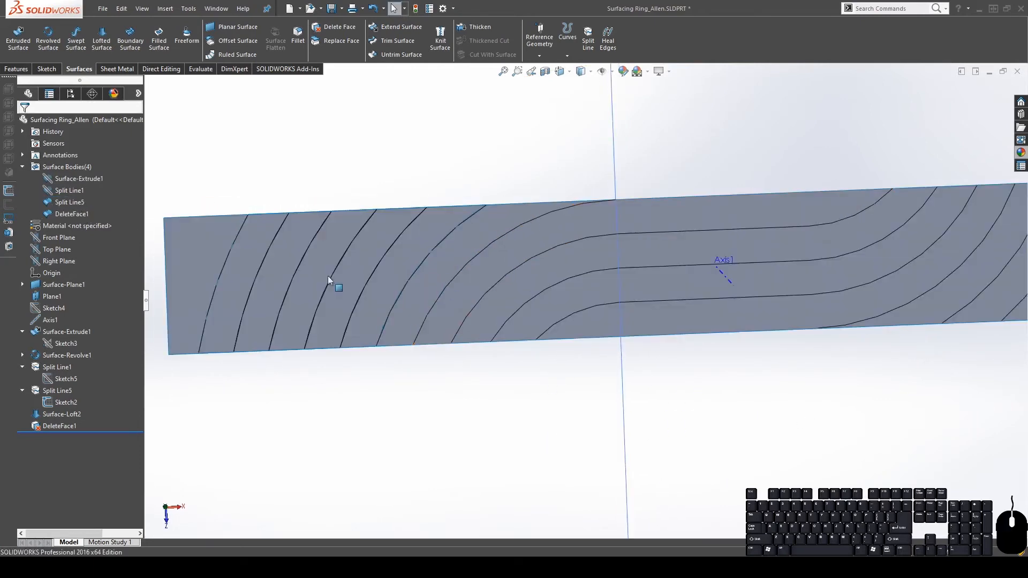
pyautogui.click(62, 191)
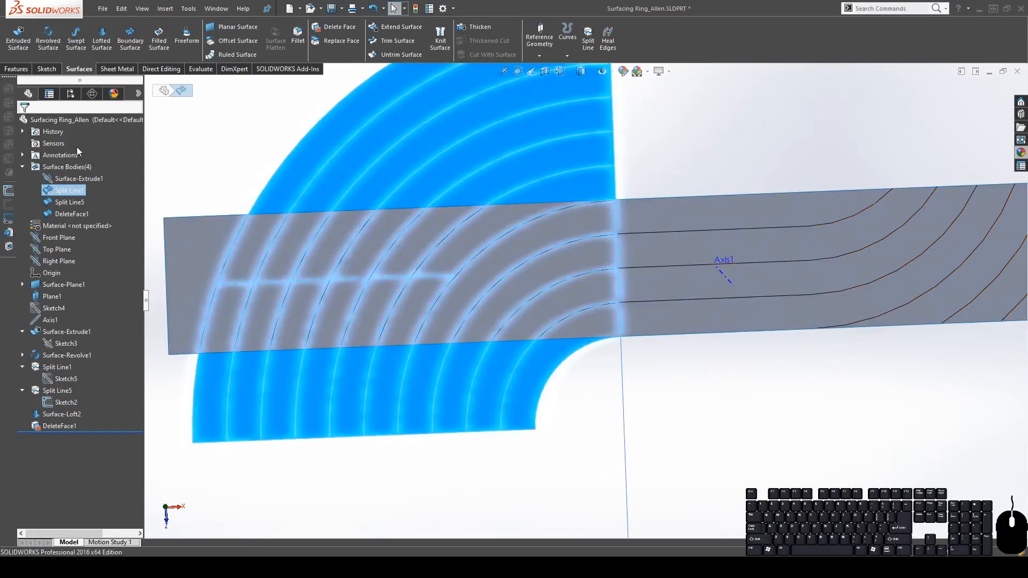
pyautogui.click(734, 438)
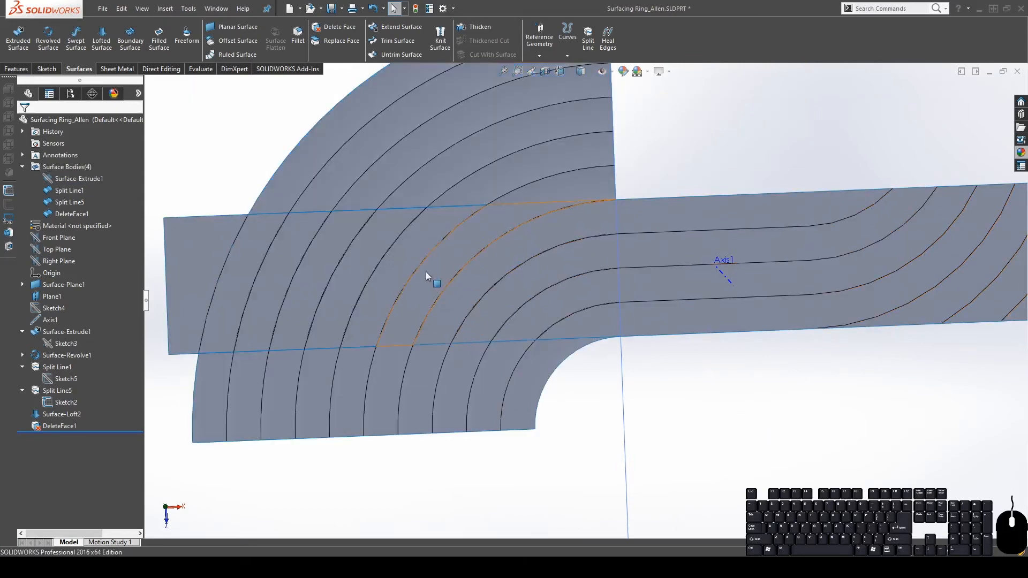
pyautogui.moveTo(426, 277)
pyautogui.mouseDown(button='middle')
pyautogui.moveTo(452, 277)
pyautogui.moveTo(429, 273)
pyautogui.mouseUp(button='middle')
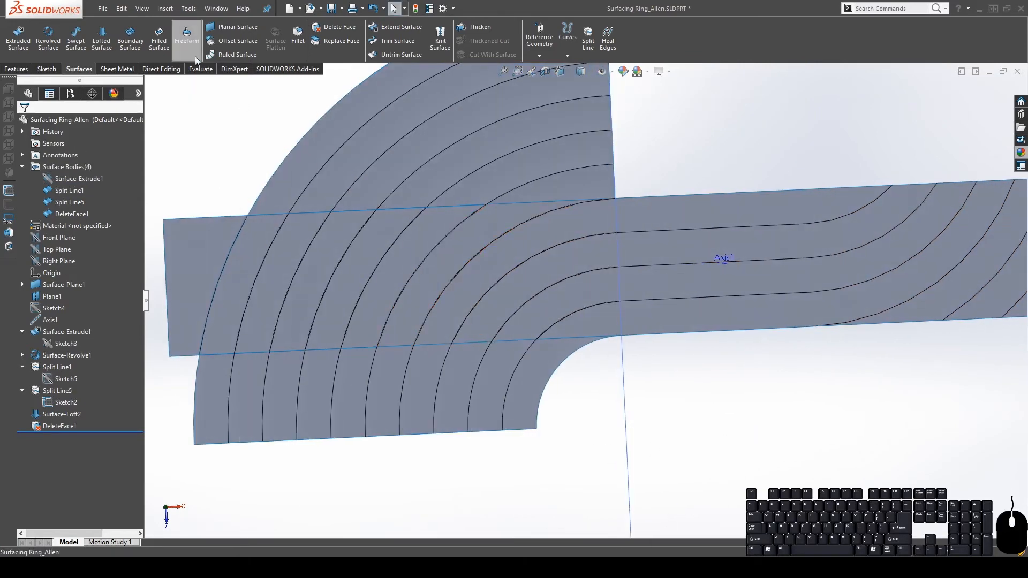
# Start a filled surface bounded by the four edges around the gap
pyautogui.click(159, 44)
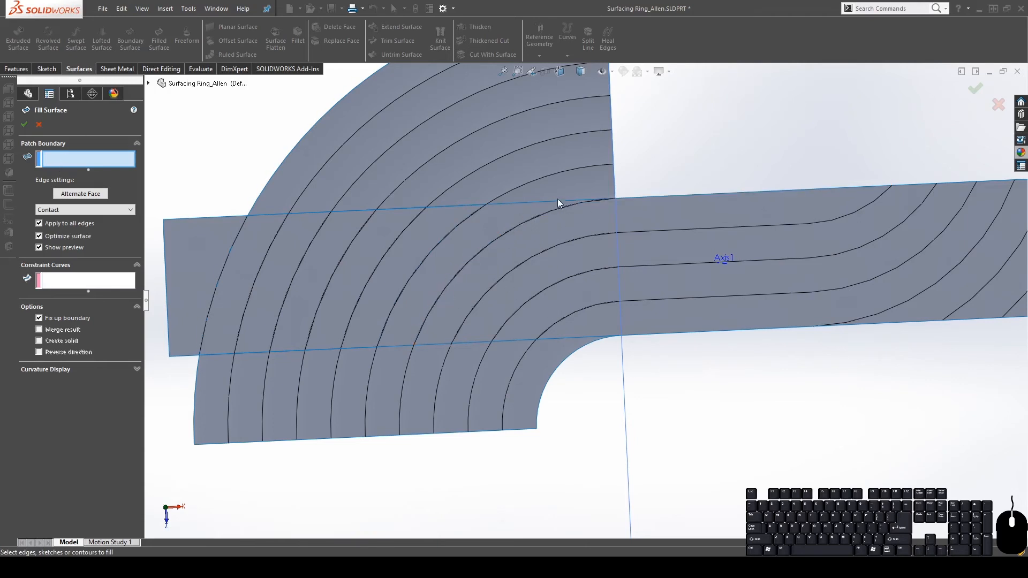
pyautogui.moveTo(445, 290); pyautogui.dragTo(428, 206, button='middle')
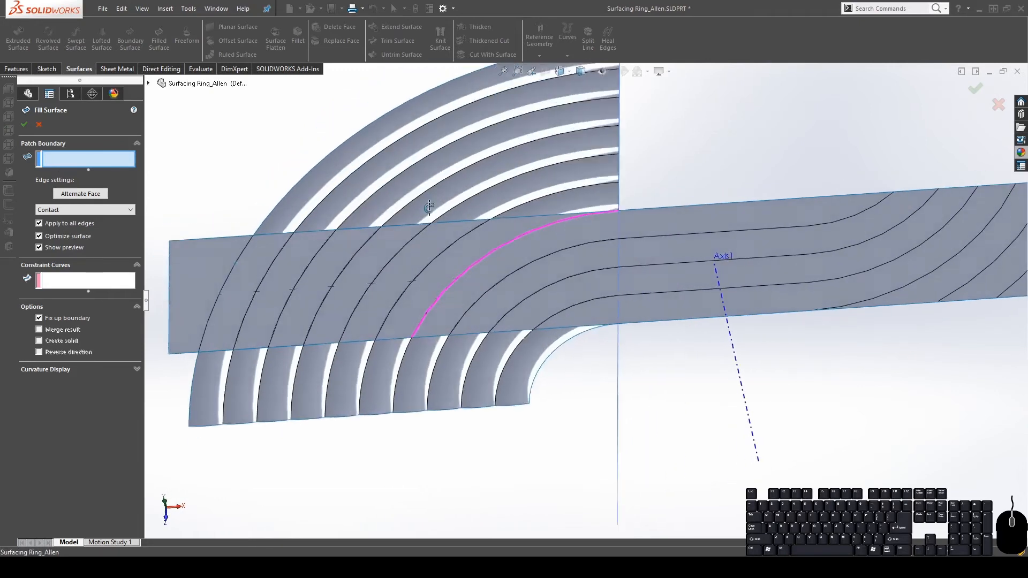
pyautogui.click(403, 342)
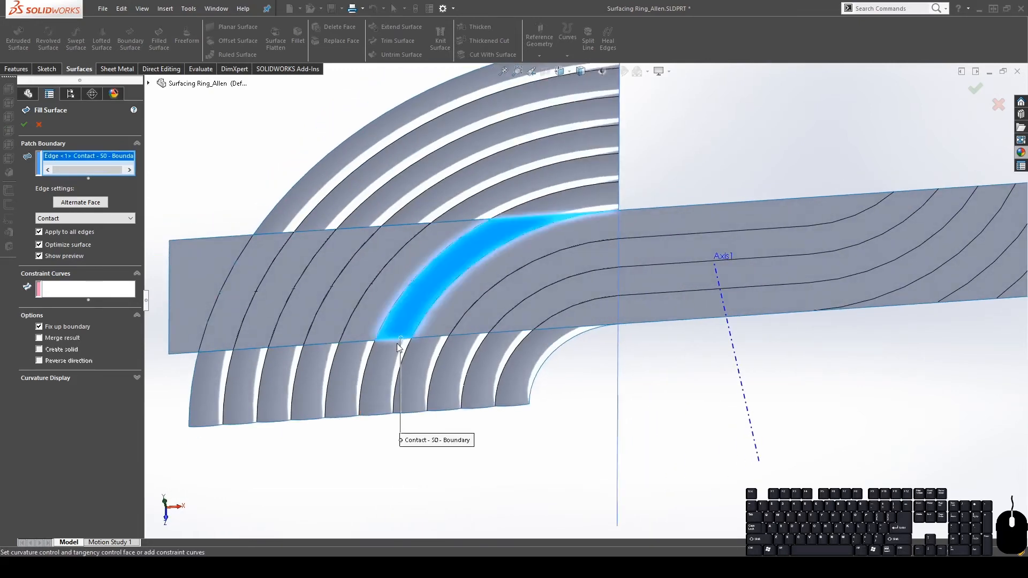
pyautogui.click(387, 314)
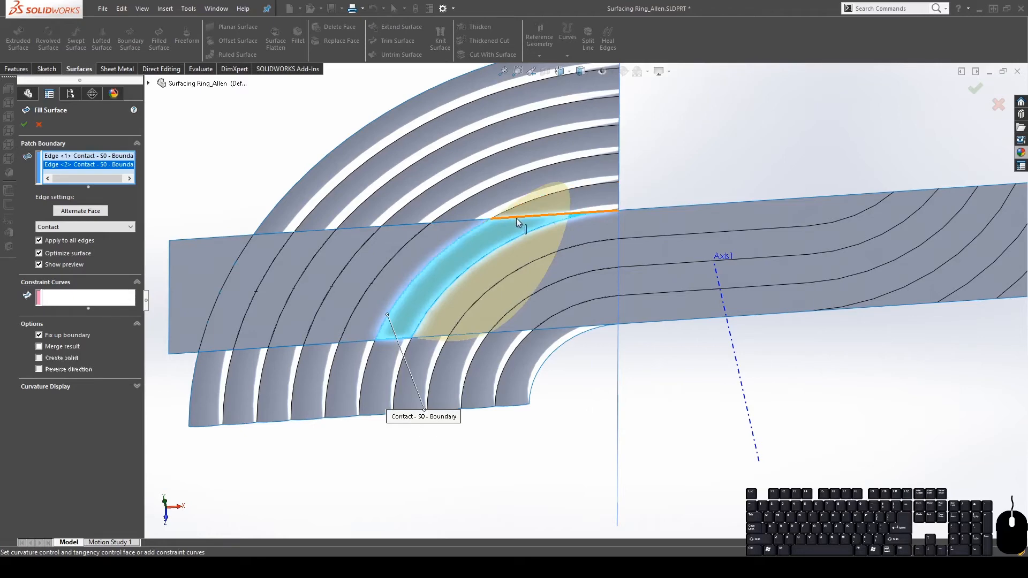
pyautogui.click(516, 217)
pyautogui.click(502, 246)
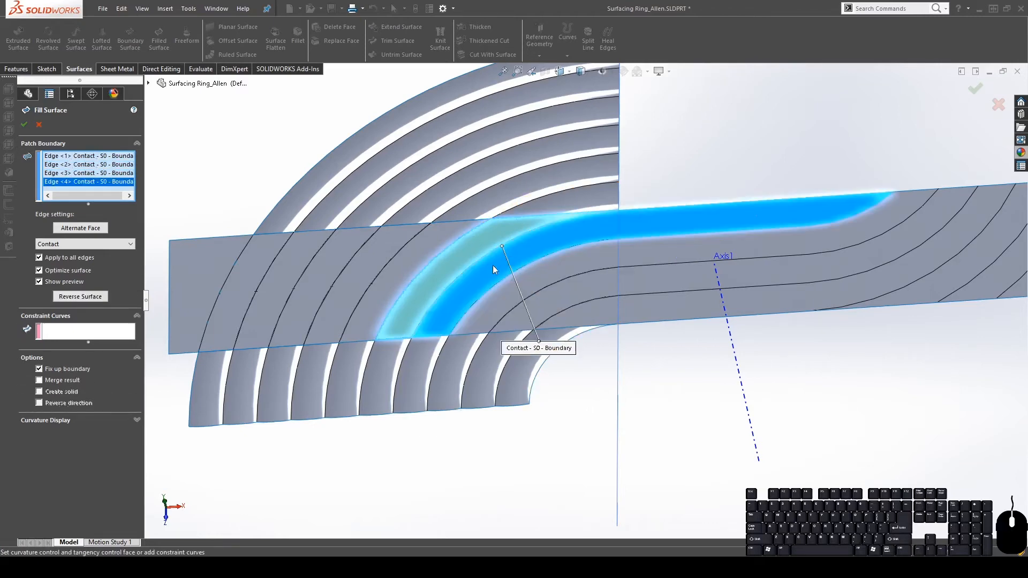
pyautogui.moveTo(492, 265); pyautogui.dragTo(498, 224, button='middle')
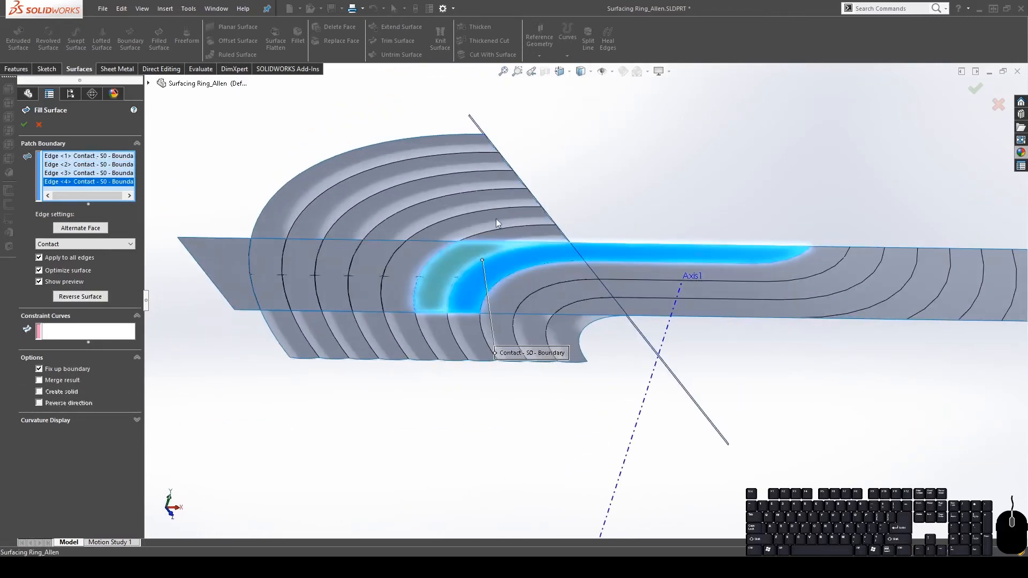
# Add an arc edge as the constraint curve and accept Surface-Fill1
pyautogui.click(79, 336)
pyautogui.moveTo(429, 372); pyautogui.dragTo(395, 214, button='middle')
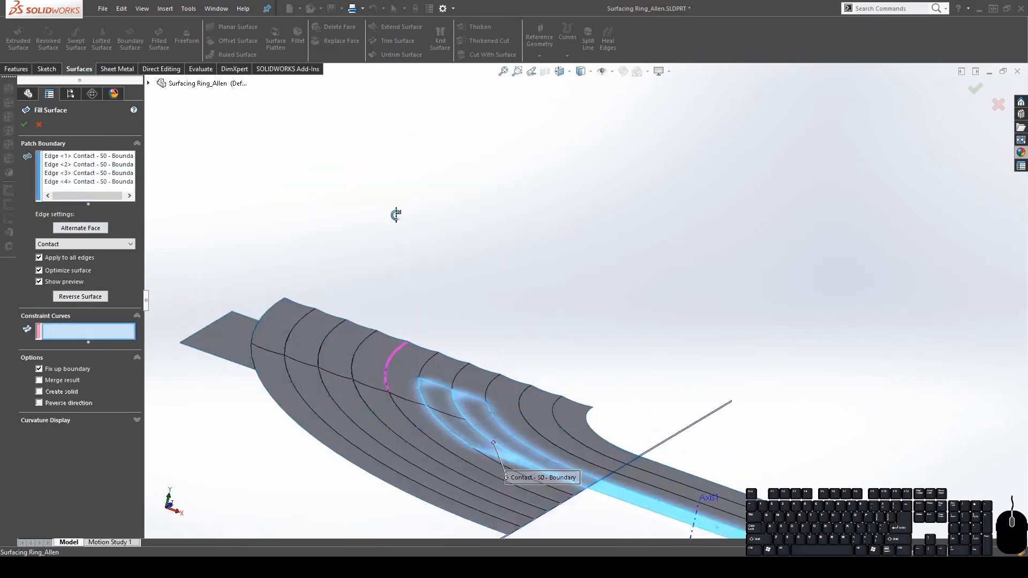
pyautogui.scroll(5, 480, 314)
pyautogui.moveTo(518, 316); pyautogui.dragTo(534, 362, button='middle')
pyautogui.click(512, 315)
pyautogui.scroll(-3, 535, 361)
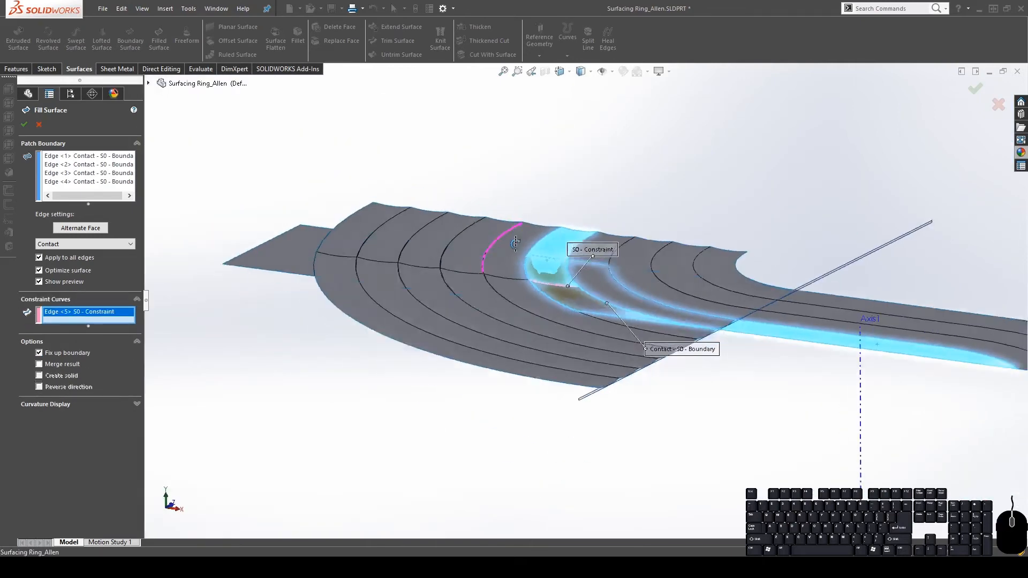
pyautogui.moveTo(502, 231); pyautogui.dragTo(609, 262, button='middle')
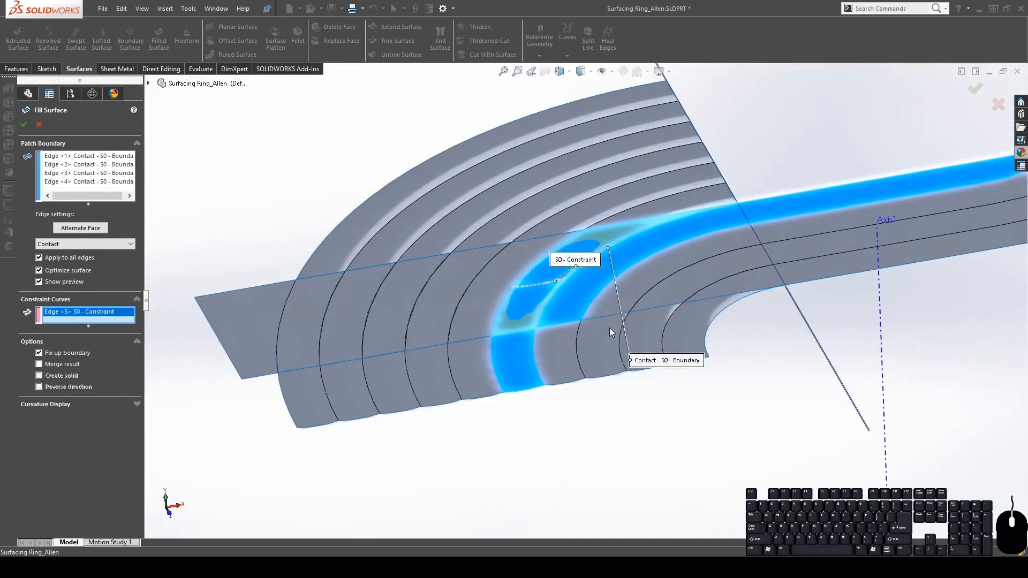
pyautogui.click(21, 124)
pyautogui.moveTo(629, 276); pyautogui.dragTo(577, 351, button='middle')
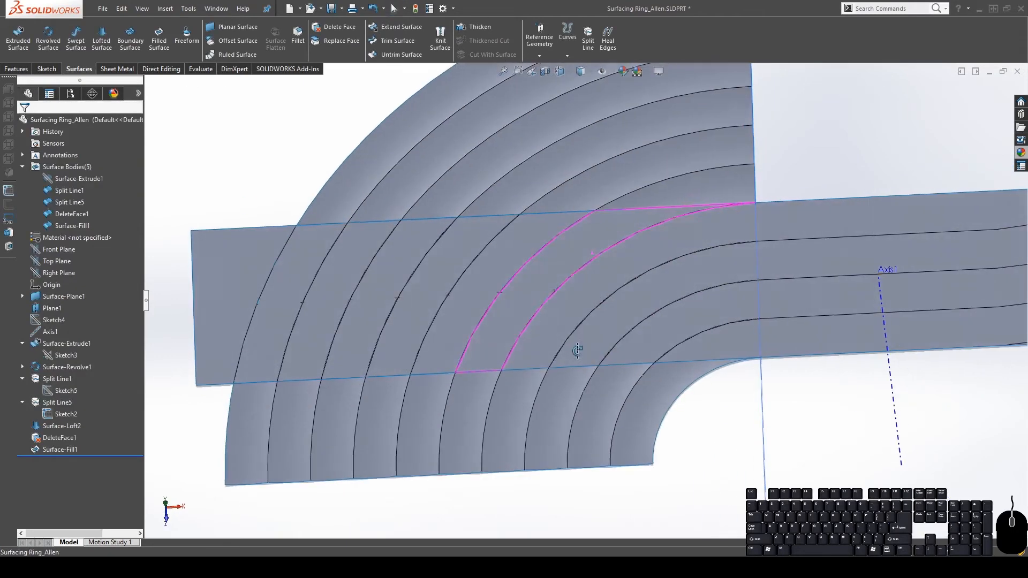
# Make the Split Line5 body visible again next to the loft and fill patch
pyautogui.click(858, 209)
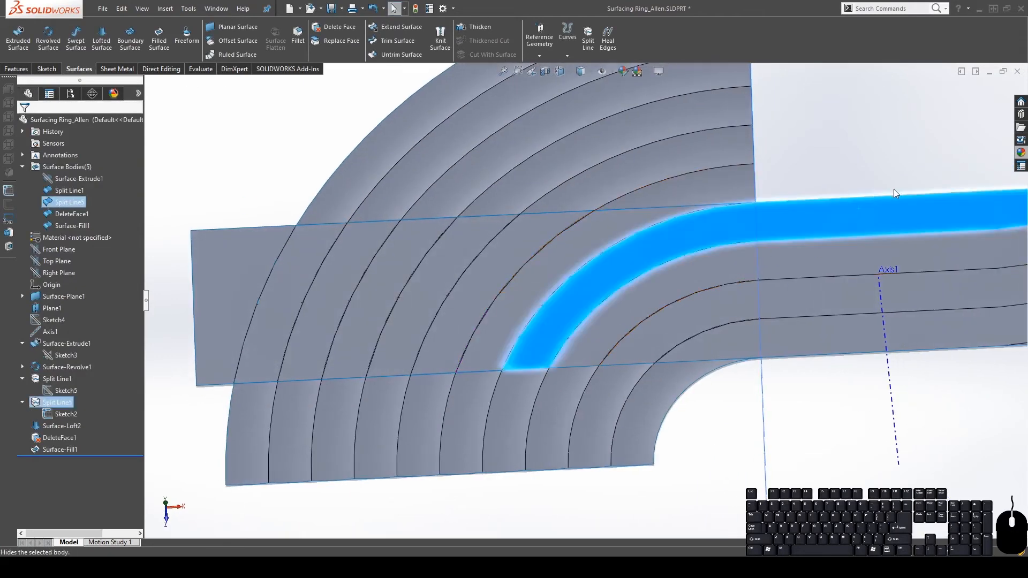
pyautogui.click(623, 322)
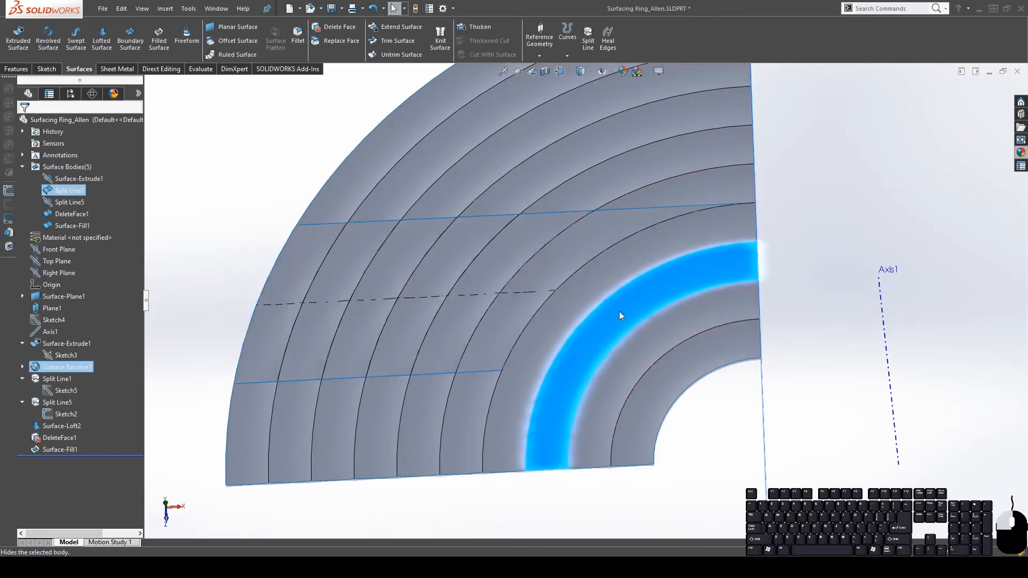
pyautogui.moveTo(519, 313); pyautogui.dragTo(619, 239, button='middle')
pyautogui.scroll(-3, 586, 207)
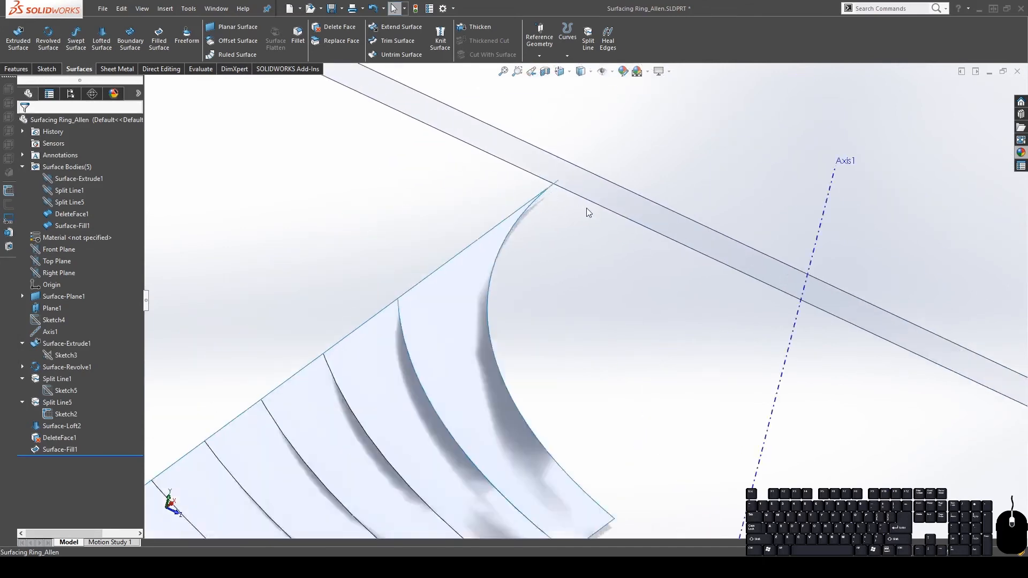
pyautogui.moveTo(586, 208); pyautogui.dragTo(571, 289, button='middle')
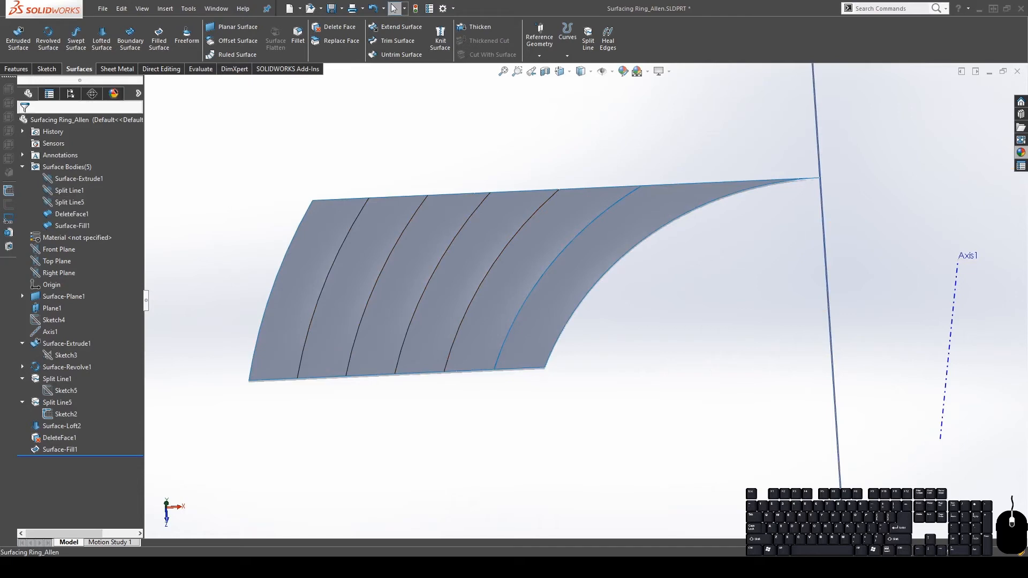
pyautogui.click(70, 204)
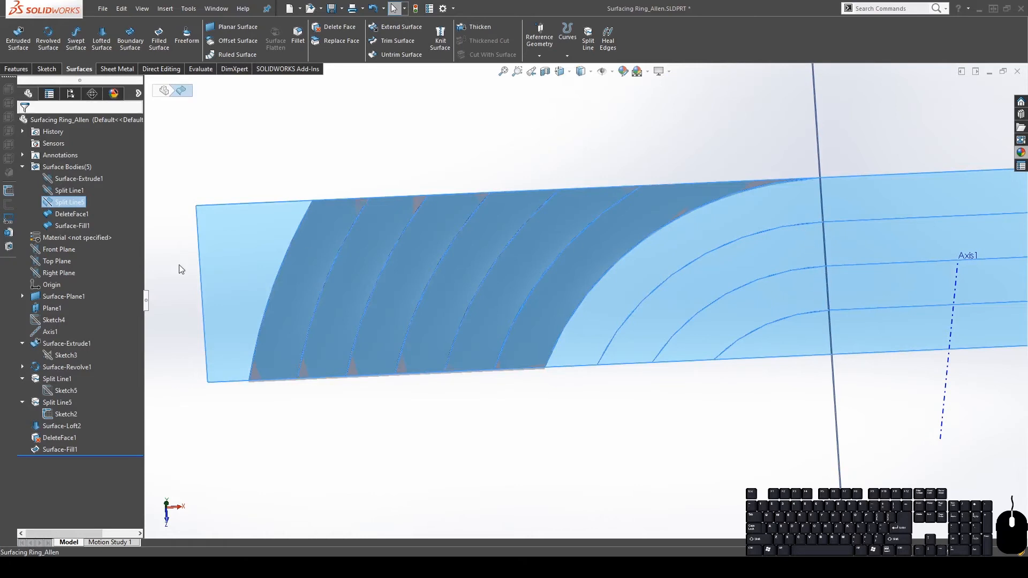
pyautogui.click(79, 185)
pyautogui.click(762, 408)
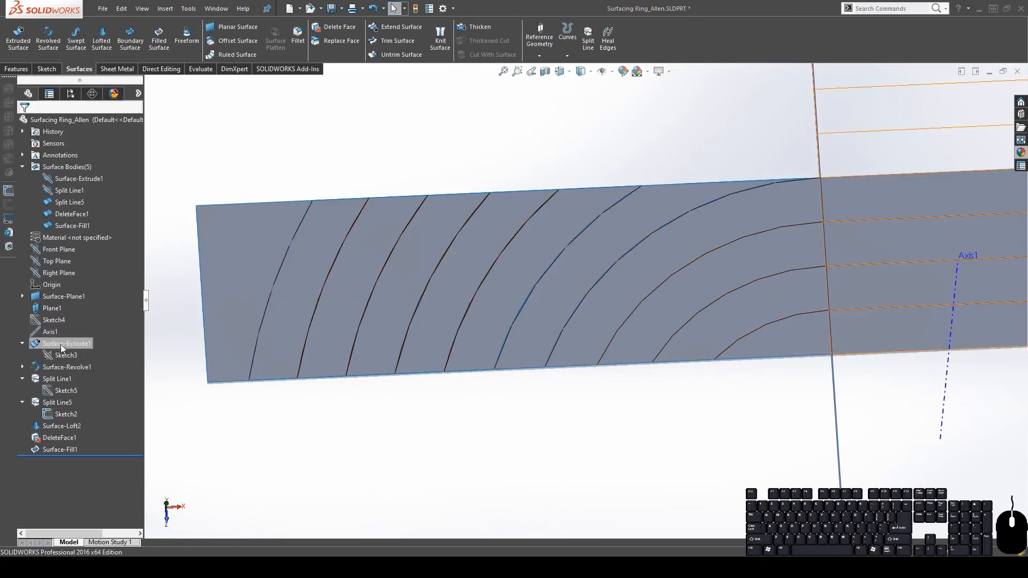
# Toggle Sketch3 and turn on View Sketches in the Hide/Show Items options
pyautogui.click(67, 360)
pyautogui.click(76, 339)
pyautogui.scroll(3, 861, 390)
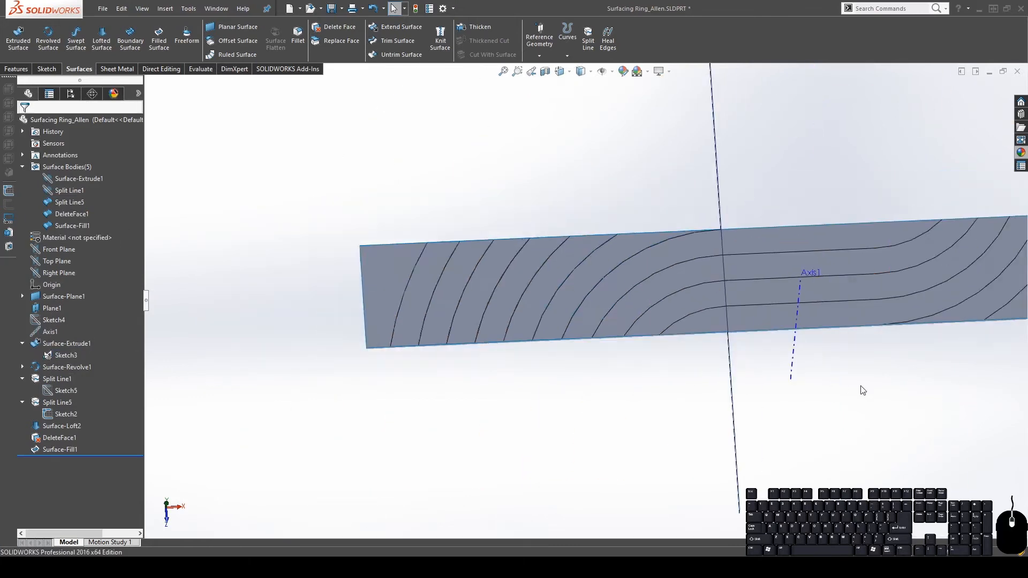
pyautogui.scroll(-2, 861, 390)
pyautogui.moveTo(646, 244); pyautogui.dragTo(621, 36, button='middle')
pyautogui.moveTo(617, 303); pyautogui.dragTo(624, 369, button='middle')
pyautogui.click(612, 74)
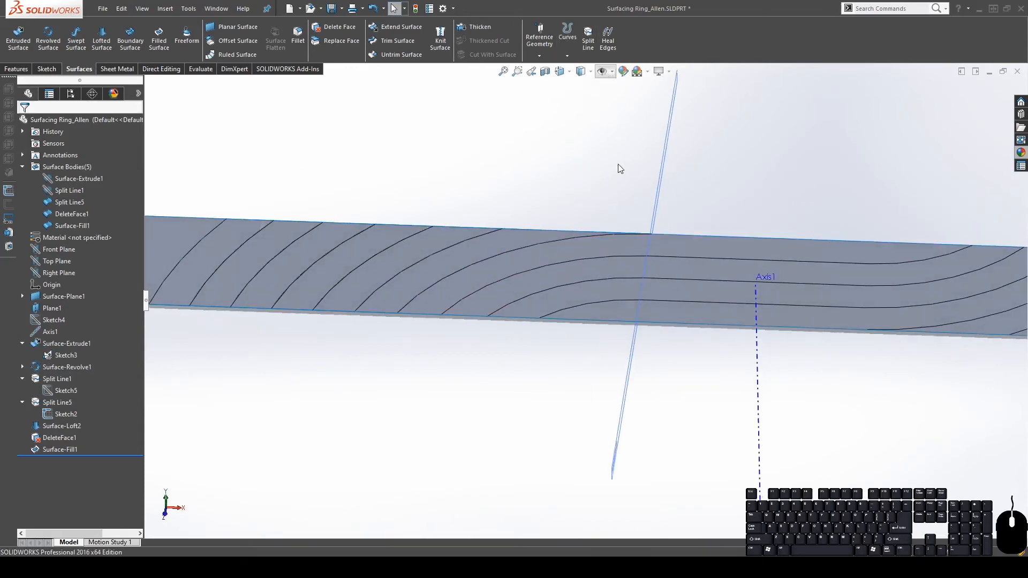
pyautogui.click(618, 164)
pyautogui.click(782, 185)
pyautogui.moveTo(662, 313); pyautogui.dragTo(594, 185, button='middle')
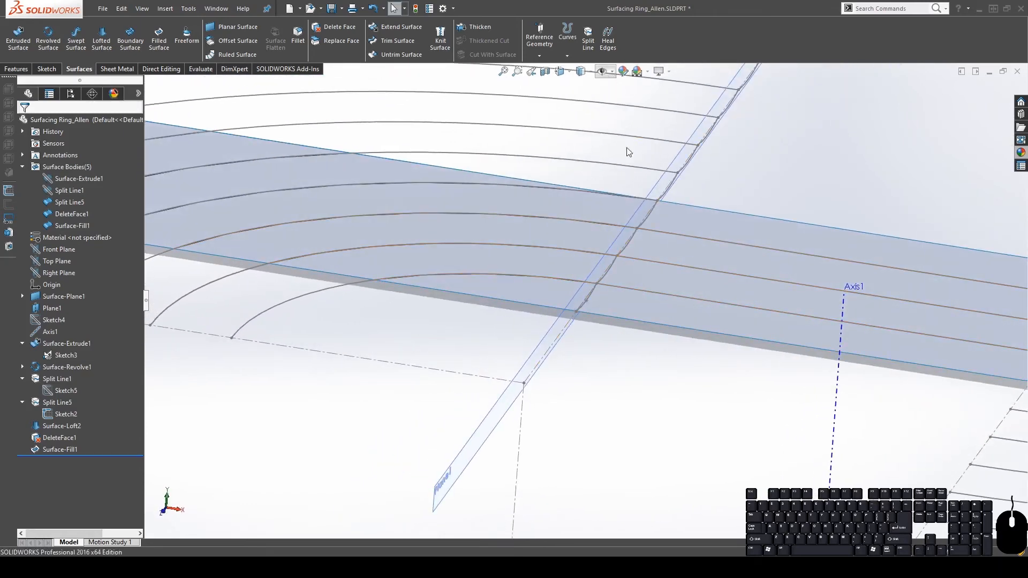
# Show the Surface-Extrude1 body
pyautogui.click(68, 177)
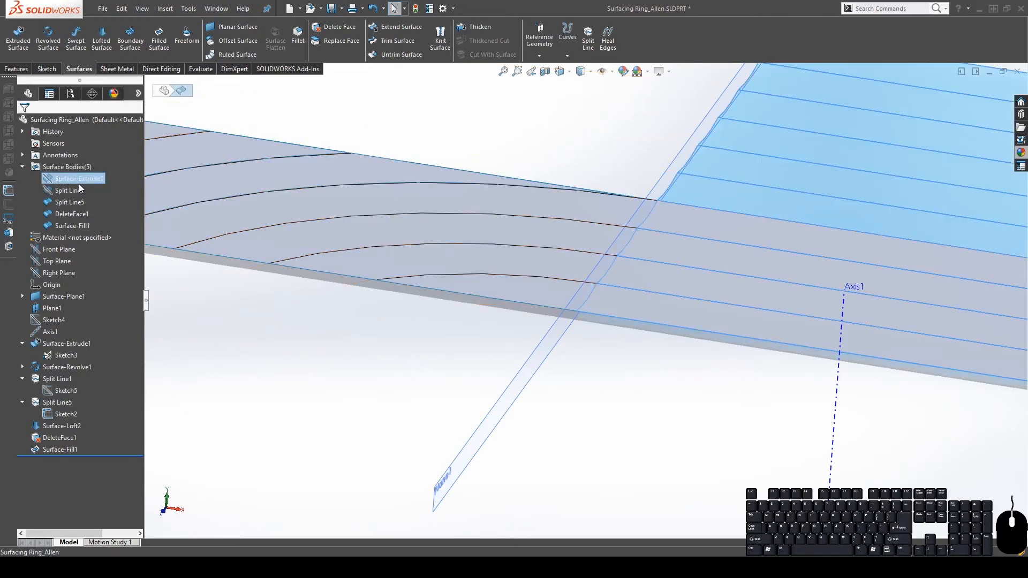
pyautogui.click(78, 162)
pyautogui.click(652, 381)
pyautogui.moveTo(411, 280); pyautogui.dragTo(463, 259, button='middle')
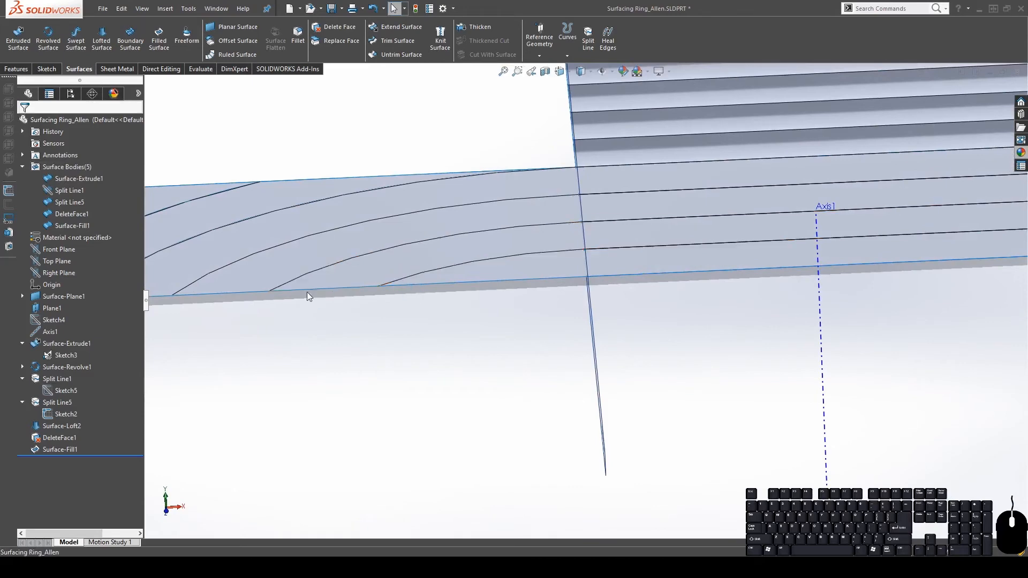
pyautogui.moveTo(581, 236); pyautogui.dragTo(416, 293, button='middle')
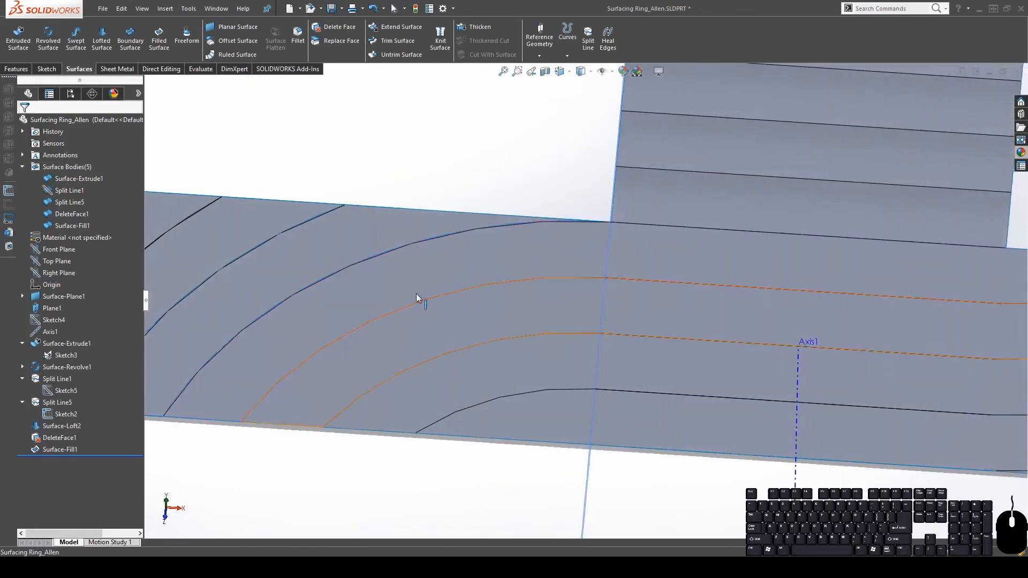
pyautogui.click(94, 180)
pyautogui.scroll(3, 200, 211)
# Hide the Surface-Fill1 and DeleteFace1 bodies and start a new lofted surface
pyautogui.click(76, 226)
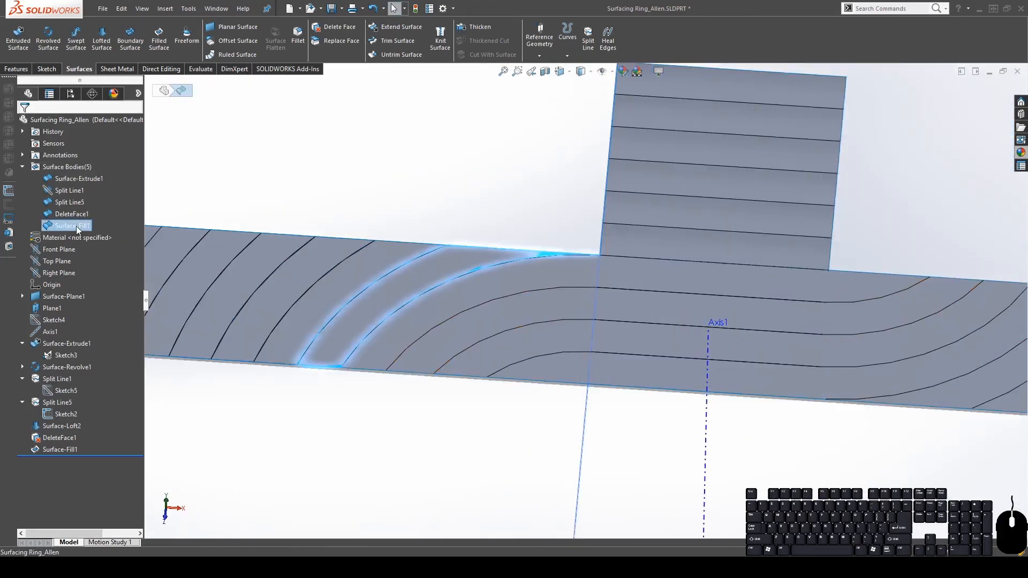
pyautogui.click(83, 212)
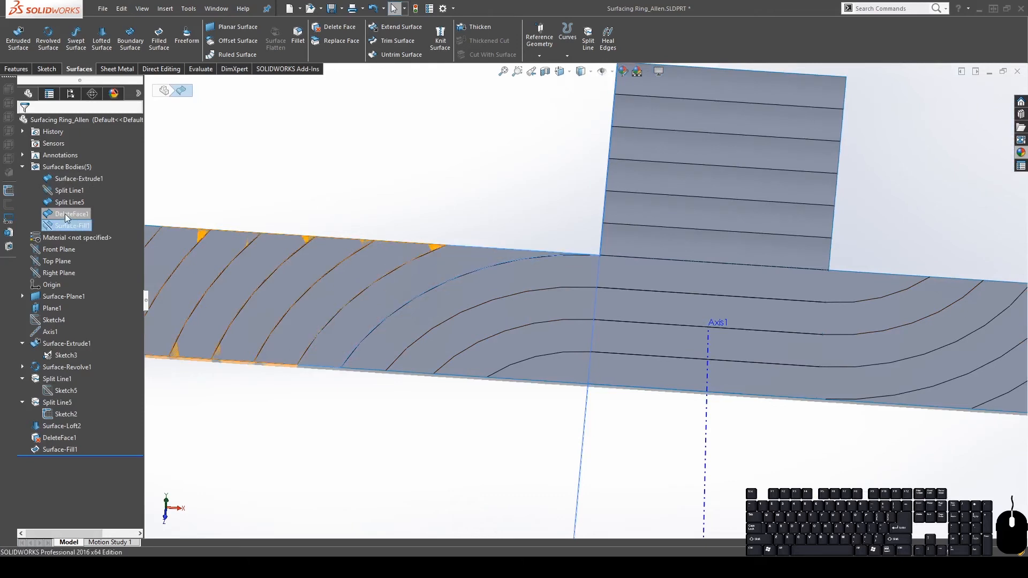
pyautogui.click(67, 215)
pyautogui.click(74, 199)
pyautogui.click(67, 203)
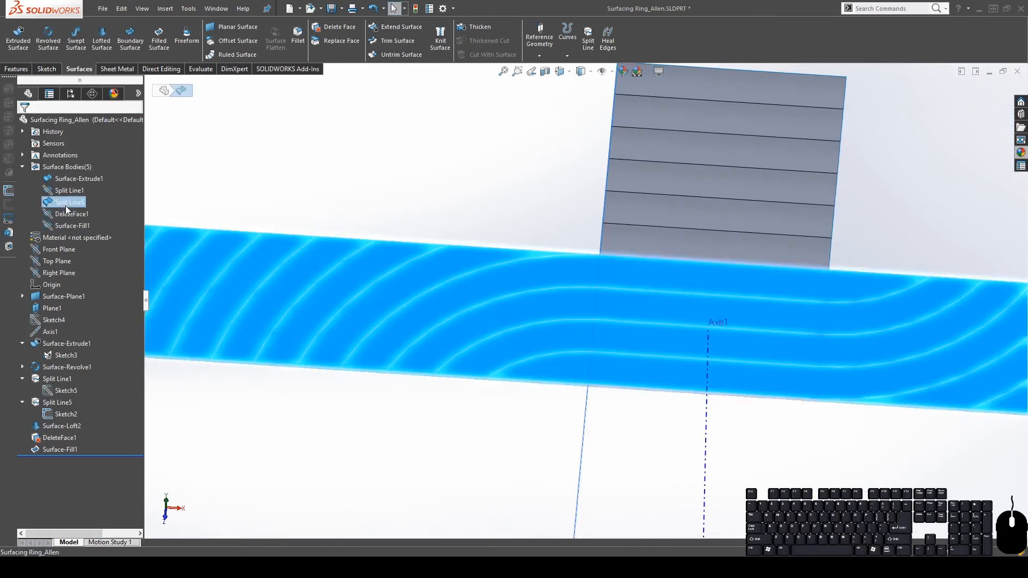
pyautogui.click(52, 178)
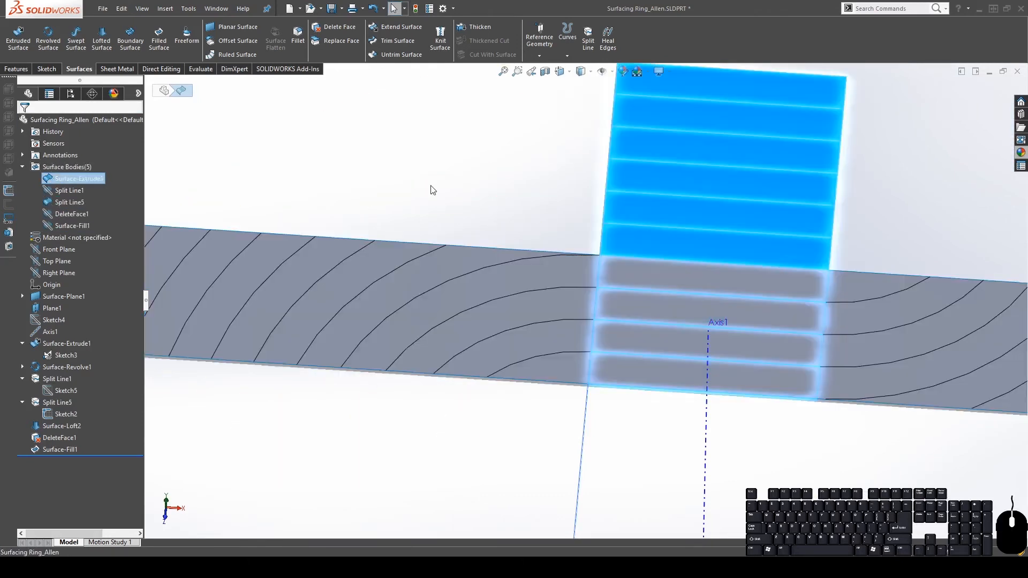
pyautogui.click(430, 186)
pyautogui.moveTo(595, 372); pyautogui.dragTo(640, 316, button='middle')
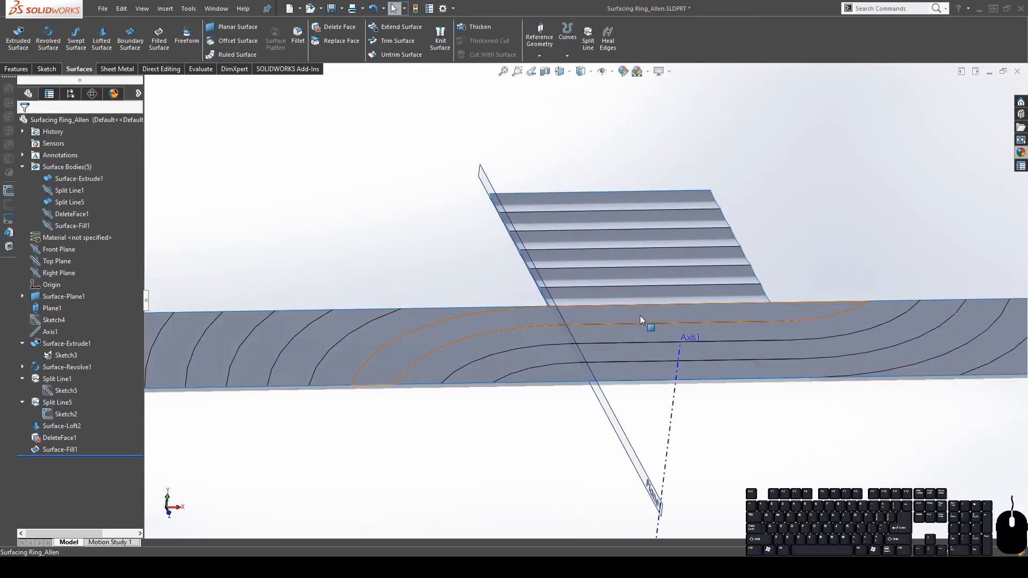
pyautogui.click(101, 44)
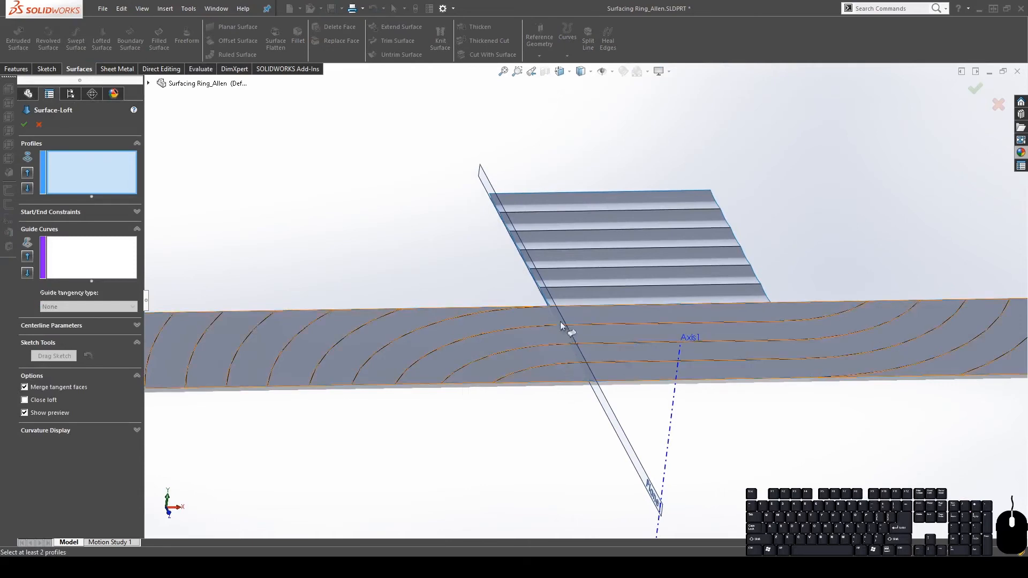
# Add the ring's split-curve edge chain as the first loft profile, Open Group<1>
pyautogui.moveTo(555, 331); pyautogui.dragTo(551, 309, button='middle')
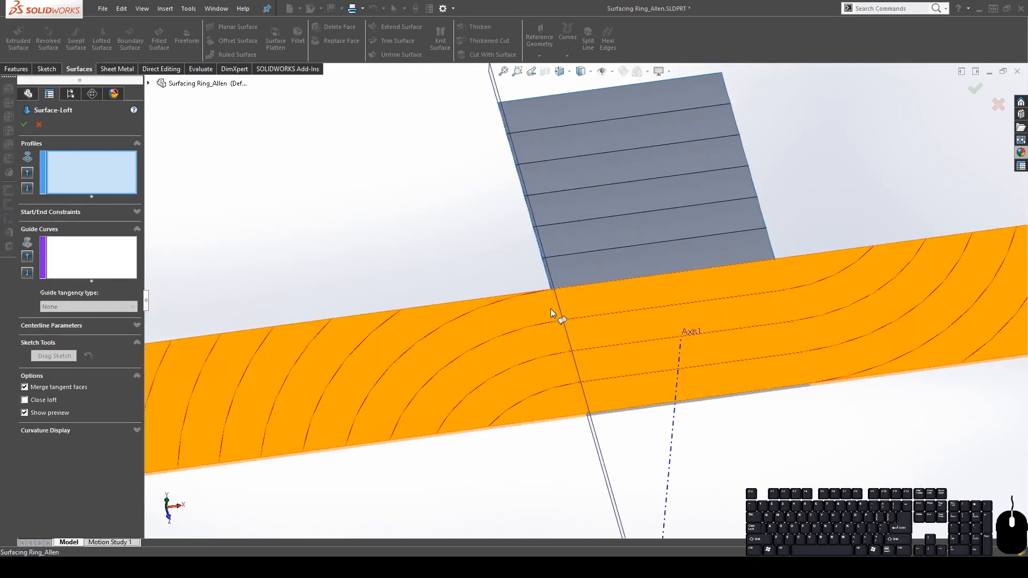
pyautogui.click(379, 441)
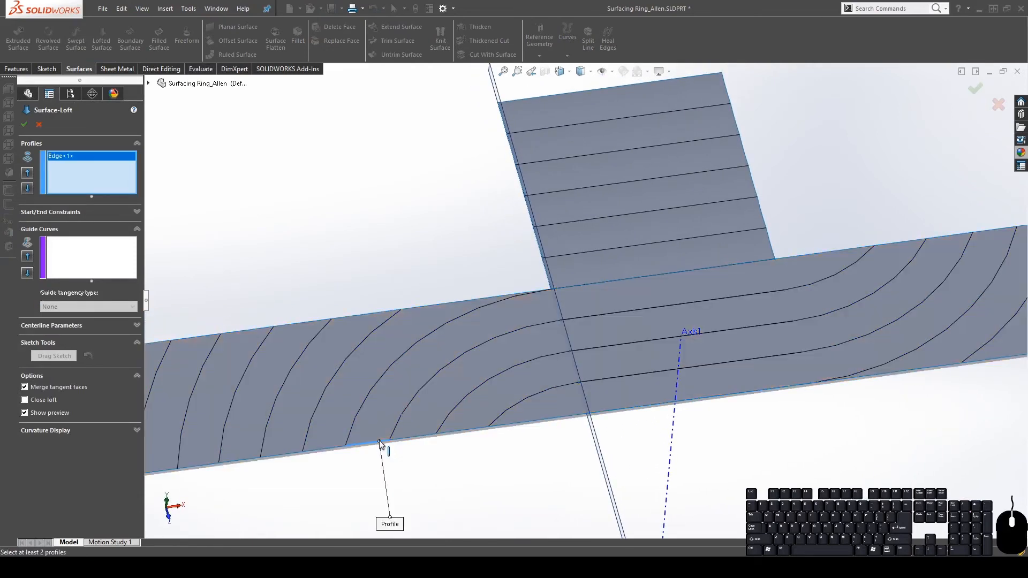
pyautogui.click(380, 442)
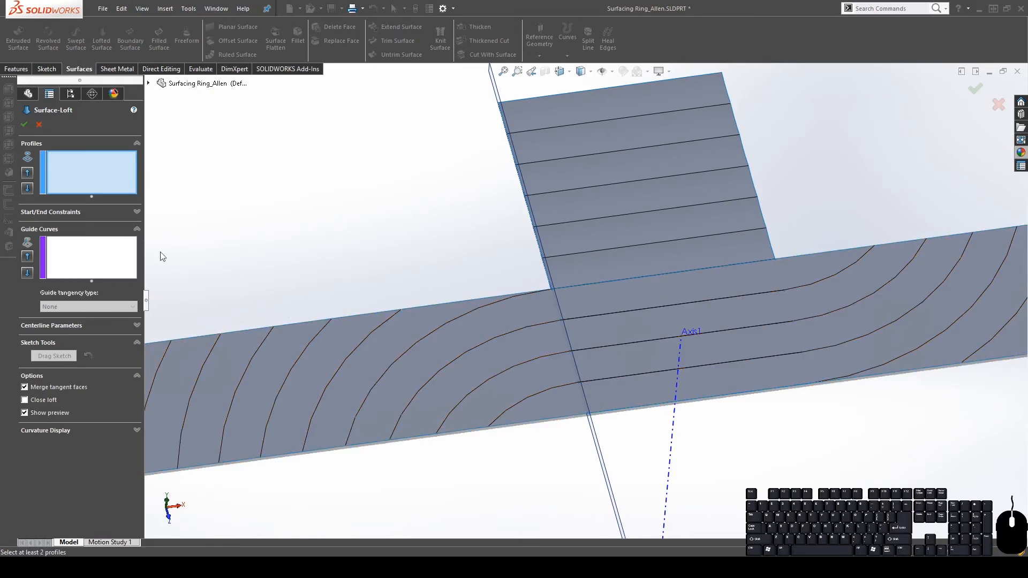
pyautogui.rightClick(104, 162)
pyautogui.click(133, 183)
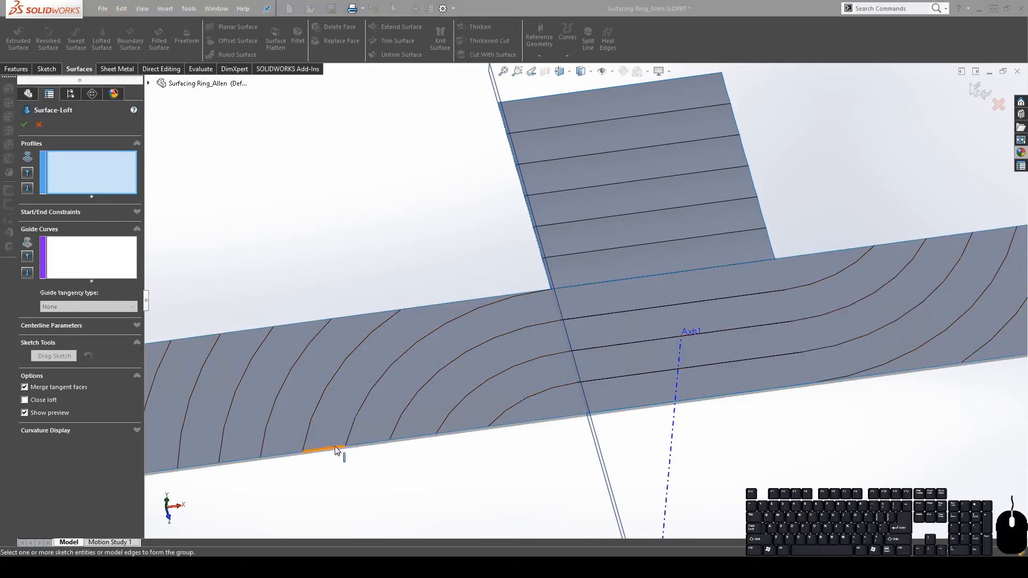
pyautogui.click(367, 445)
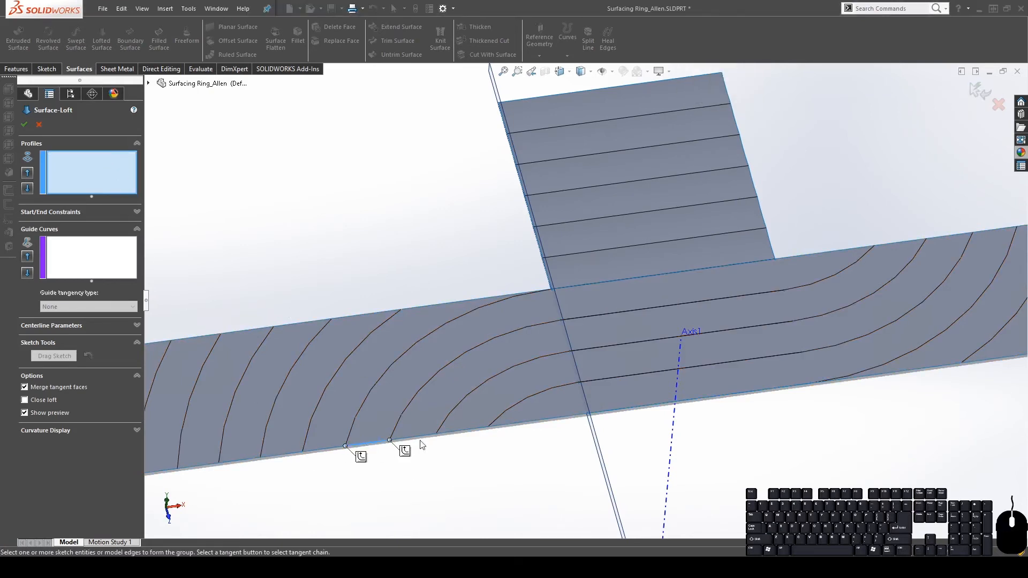
pyautogui.click(465, 431)
pyautogui.click(686, 78)
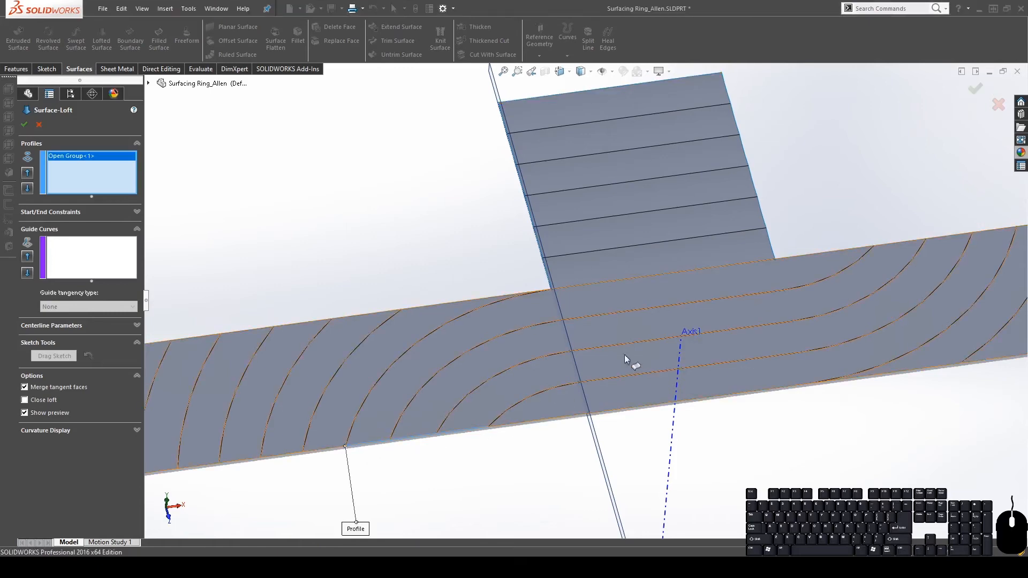
# Chain three loft-surface edges into the second profile, Open Group<2>
pyautogui.moveTo(542, 396); pyautogui.dragTo(597, 224, button='middle')
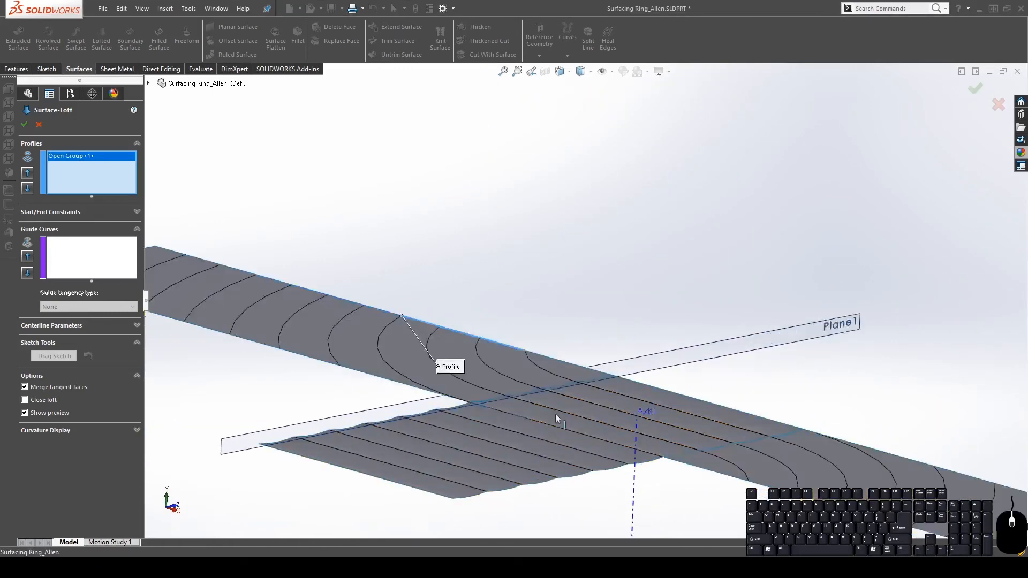
pyautogui.scroll(-5, 556, 418)
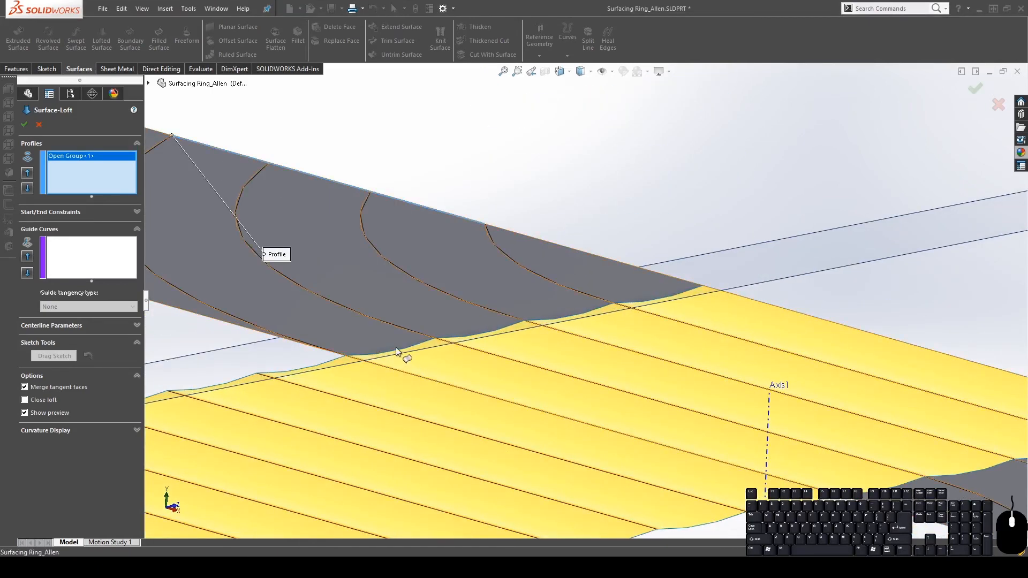
pyautogui.rightClick(72, 169)
pyautogui.click(88, 191)
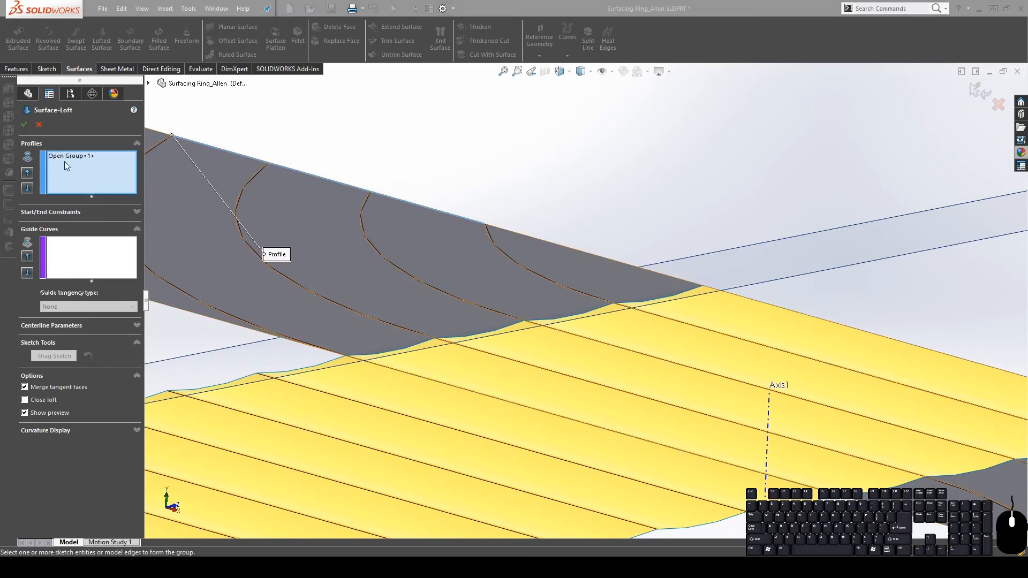
pyautogui.click(389, 353)
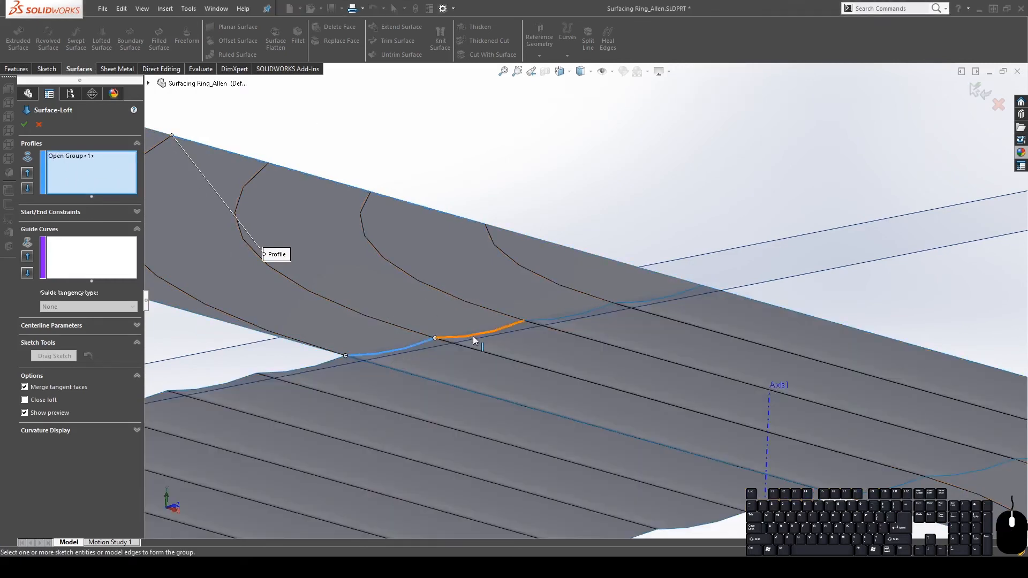
pyautogui.click(473, 335)
pyautogui.click(555, 320)
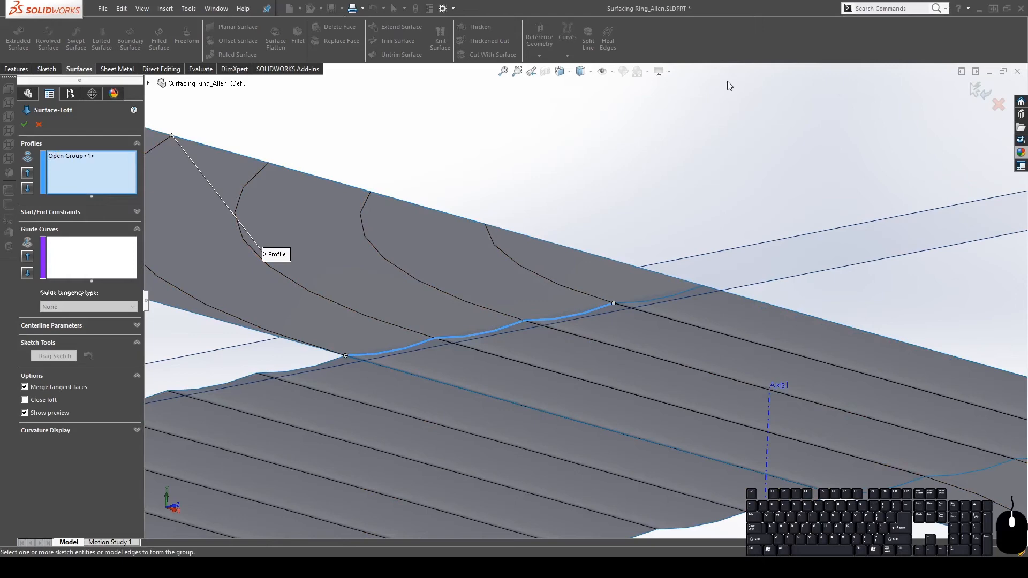
pyautogui.click(690, 84)
pyautogui.scroll(5, 599, 271)
pyautogui.moveTo(471, 248); pyautogui.dragTo(448, 332, button='middle')
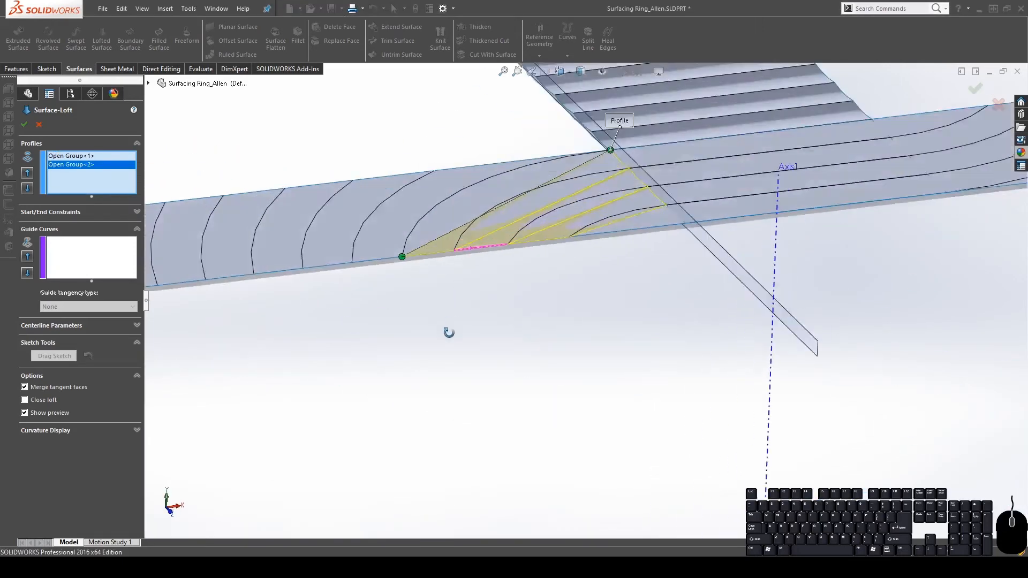
# Add the four groove arcs, Edge<2> to Edge<5>, as guide curves
pyautogui.click(91, 259)
pyautogui.moveTo(563, 128); pyautogui.dragTo(530, 282, button='middle')
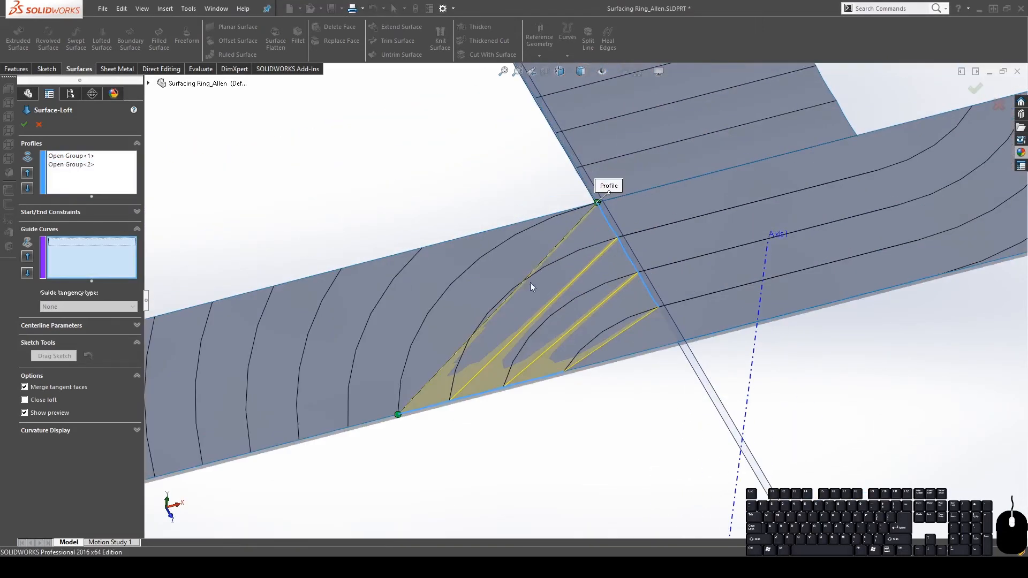
pyautogui.click(450, 284)
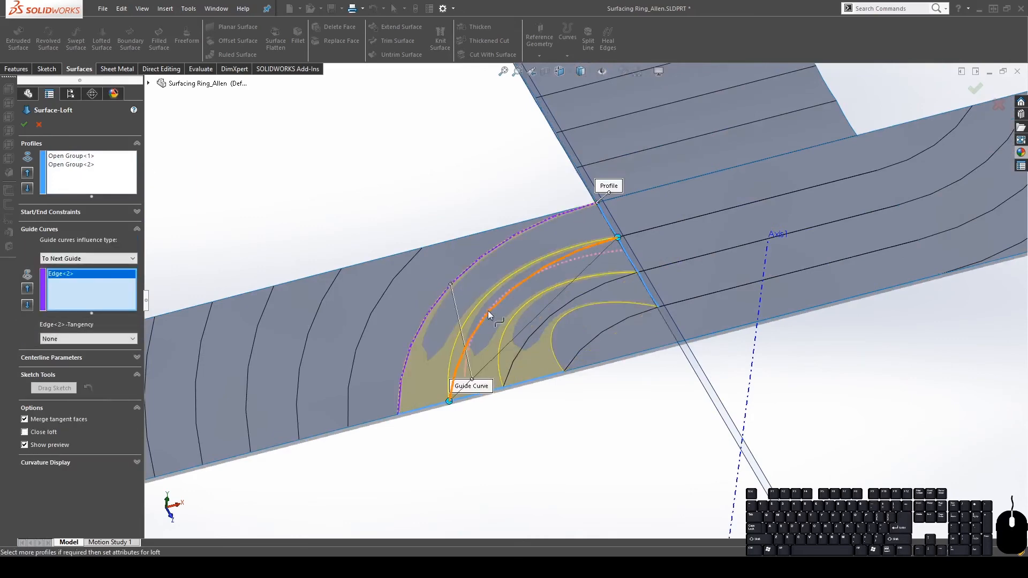
pyautogui.click(487, 311)
pyautogui.click(536, 326)
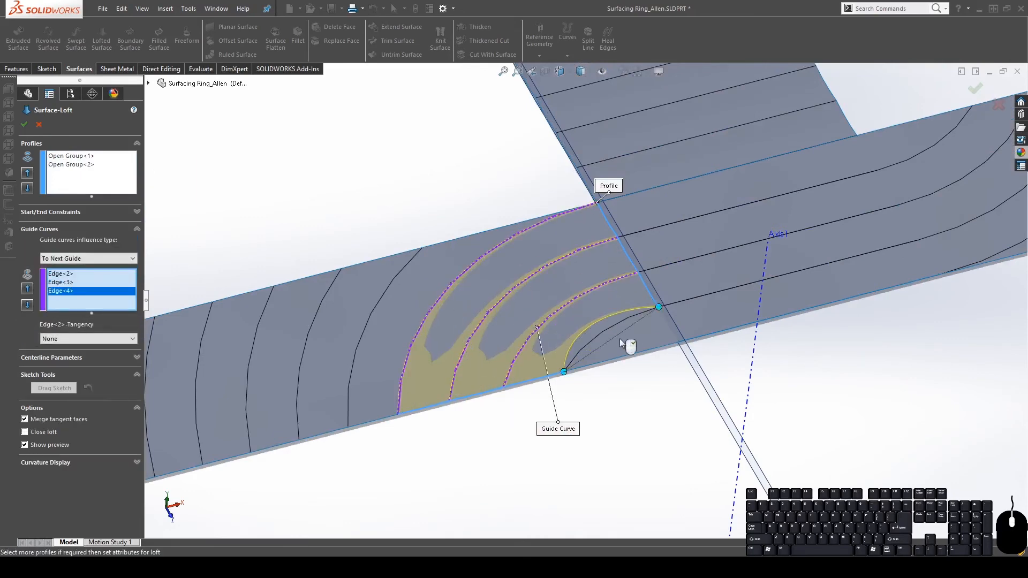
pyautogui.click(594, 336)
pyautogui.moveTo(832, 420); pyautogui.dragTo(677, 295, button='middle')
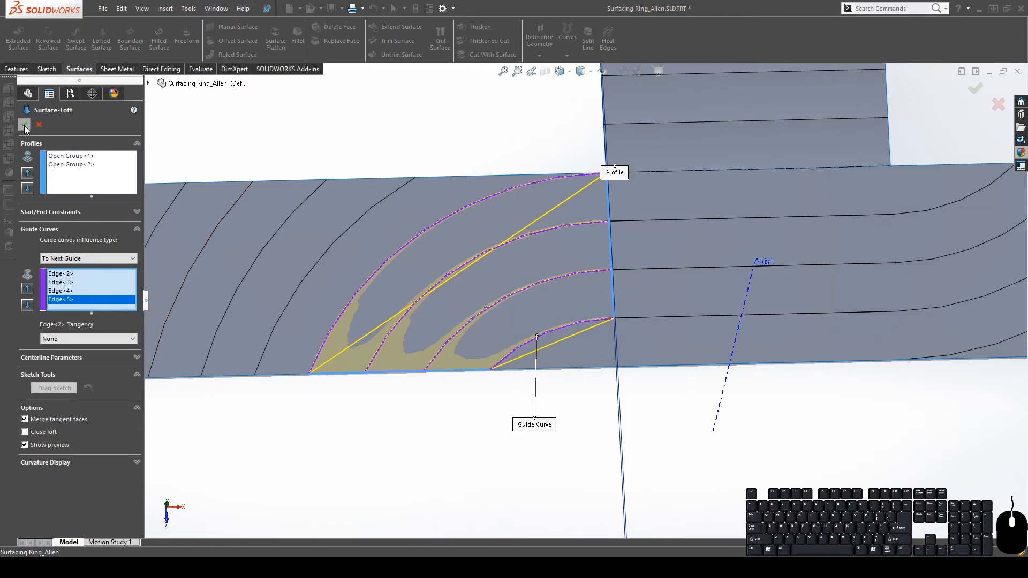
# Review the start/end constraints and Open Group<2>, then confirm the loft
pyautogui.click(59, 211)
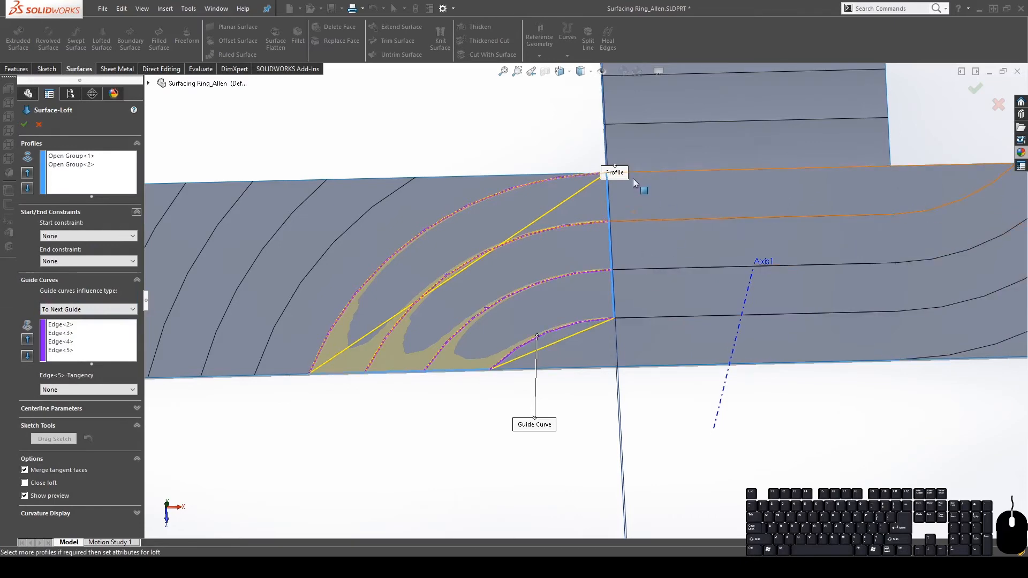
pyautogui.moveTo(625, 236); pyautogui.dragTo(643, 256, button='middle')
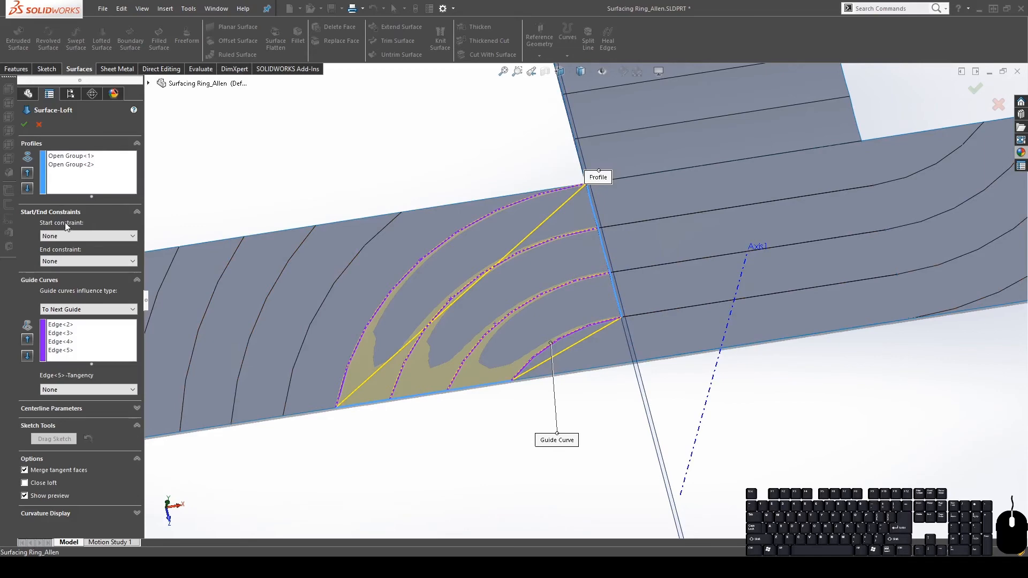
pyautogui.click(70, 165)
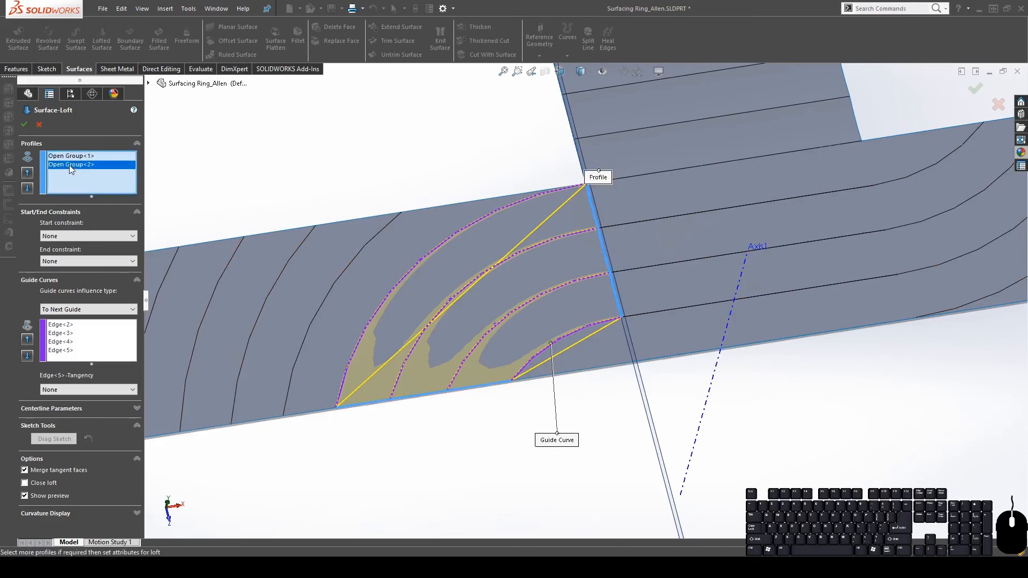
pyautogui.moveTo(636, 252); pyautogui.dragTo(638, 226, button='middle')
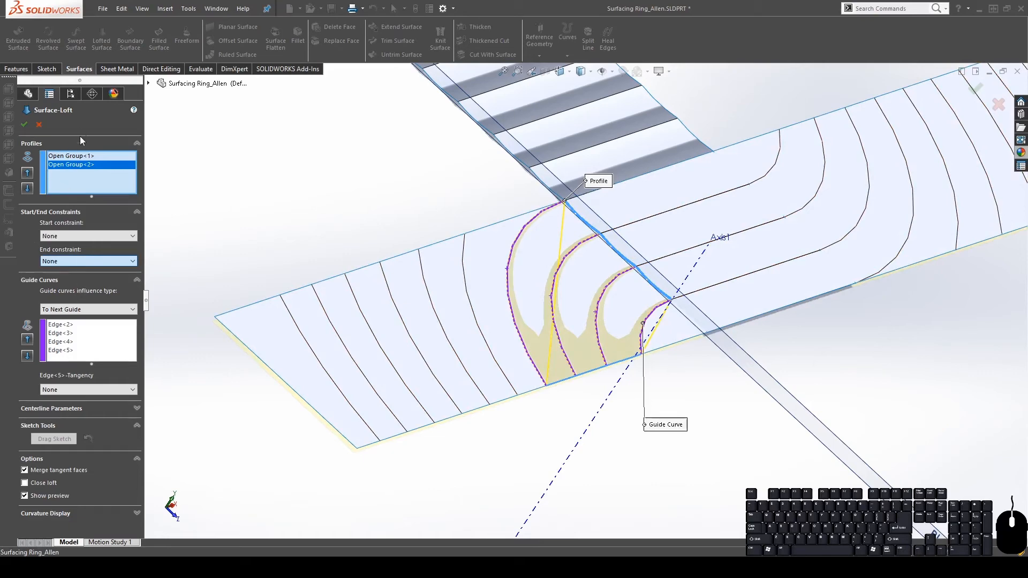
pyautogui.click(24, 127)
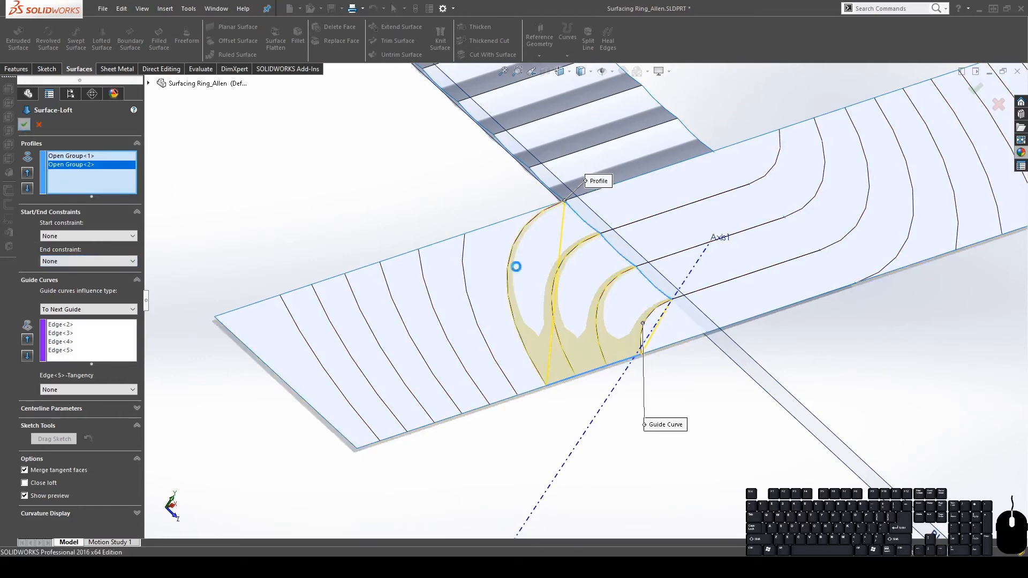
# Orbit and zoom around Surface-Loft3, then launch Filled Surface
pyautogui.moveTo(608, 321); pyautogui.dragTo(615, 400, button='middle')
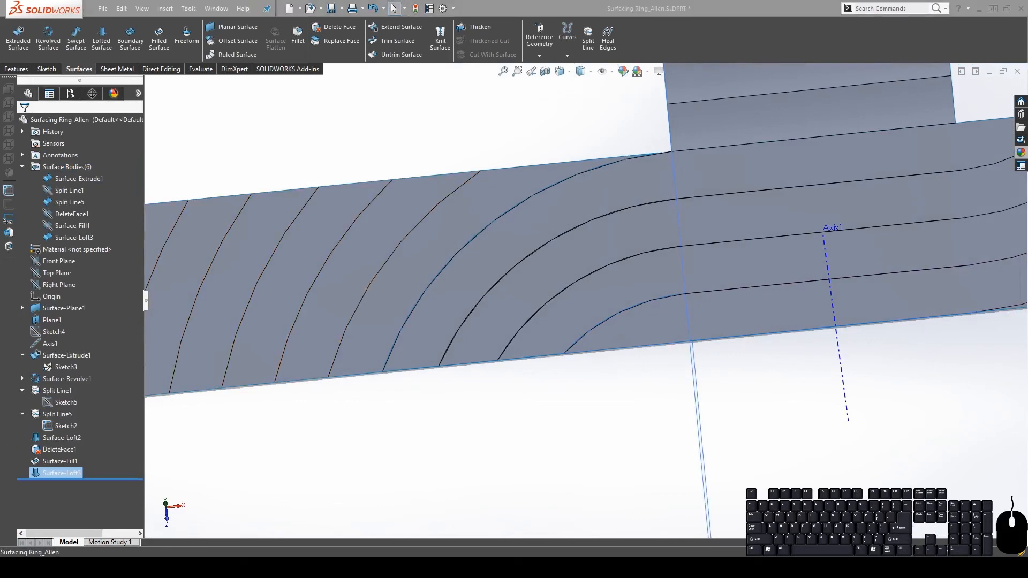
pyautogui.scroll(3, 595, 303)
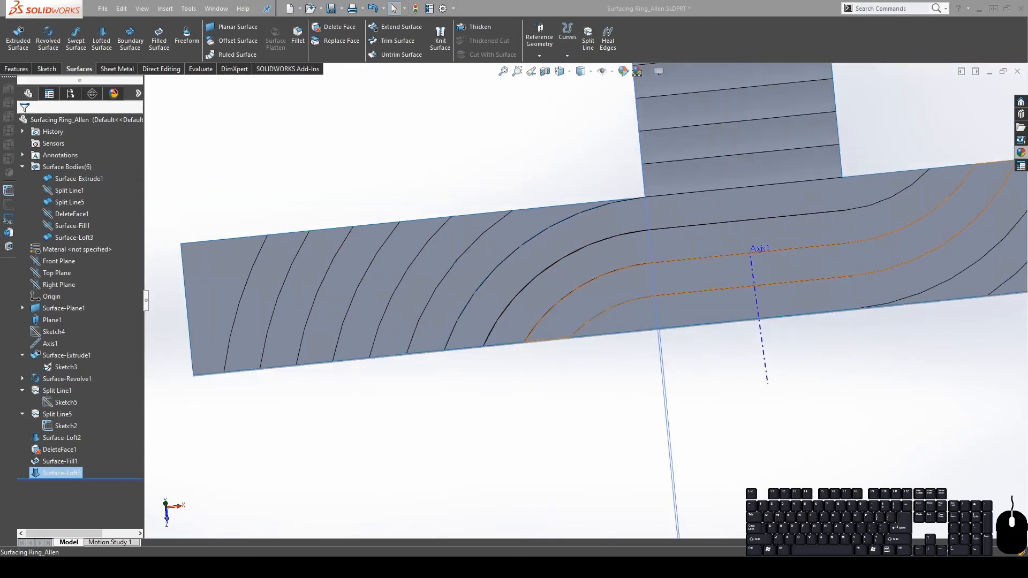
pyautogui.moveTo(720, 174); pyautogui.dragTo(722, 153, button='middle')
pyautogui.moveTo(751, 262); pyautogui.dragTo(711, 247, button='middle')
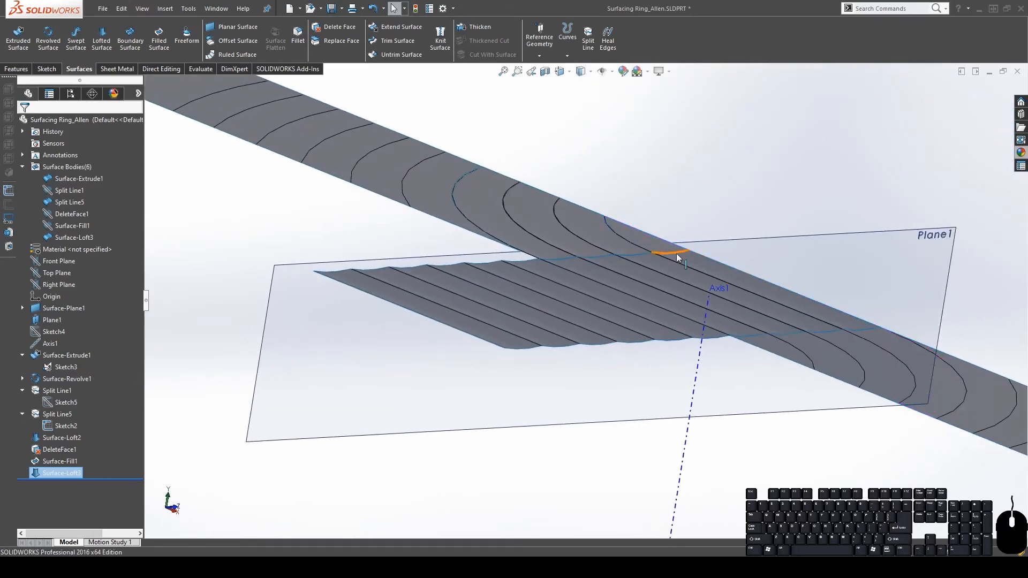
pyautogui.scroll(-6, 667, 259)
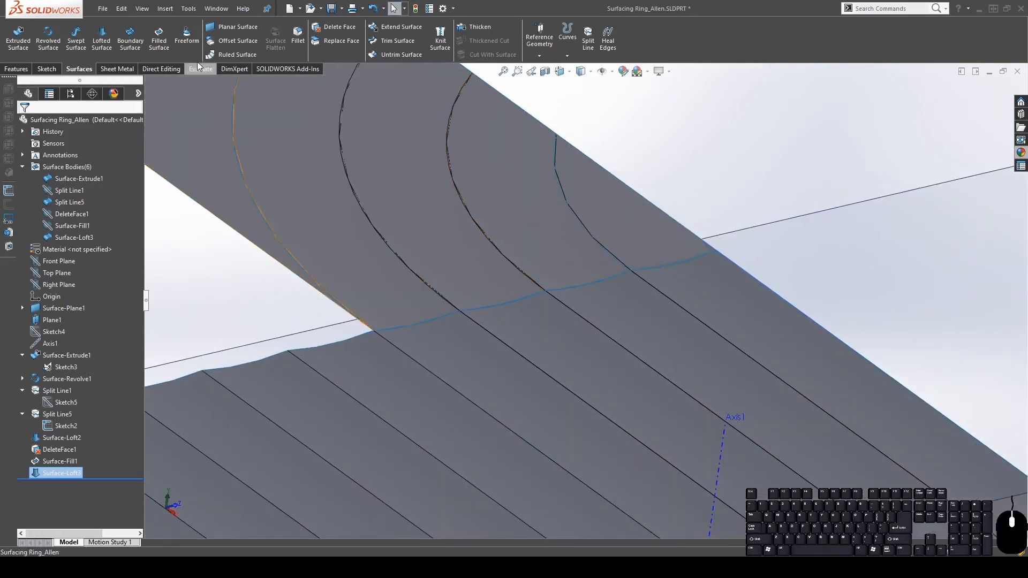
pyautogui.click(158, 39)
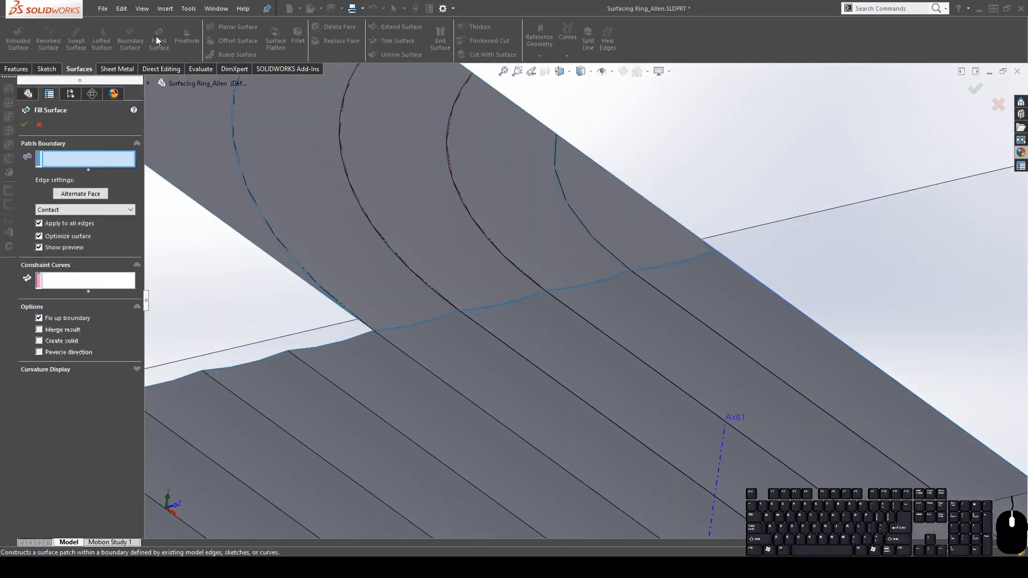
# Bound the patch with three contact edges and confirm it as Surface-Fill2
pyautogui.click(592, 242)
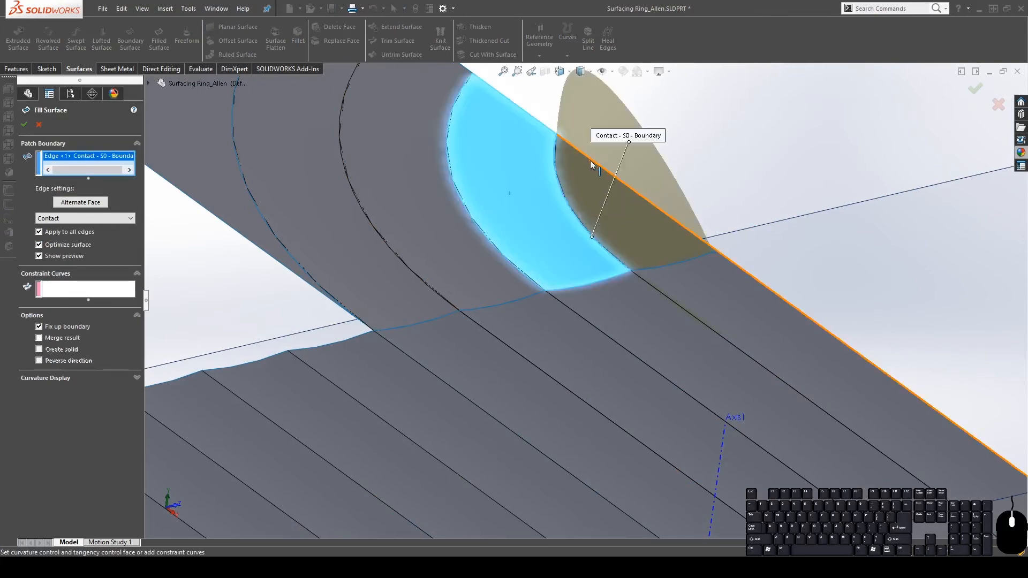
pyautogui.moveTo(590, 164); pyautogui.dragTo(589, 338, button='middle')
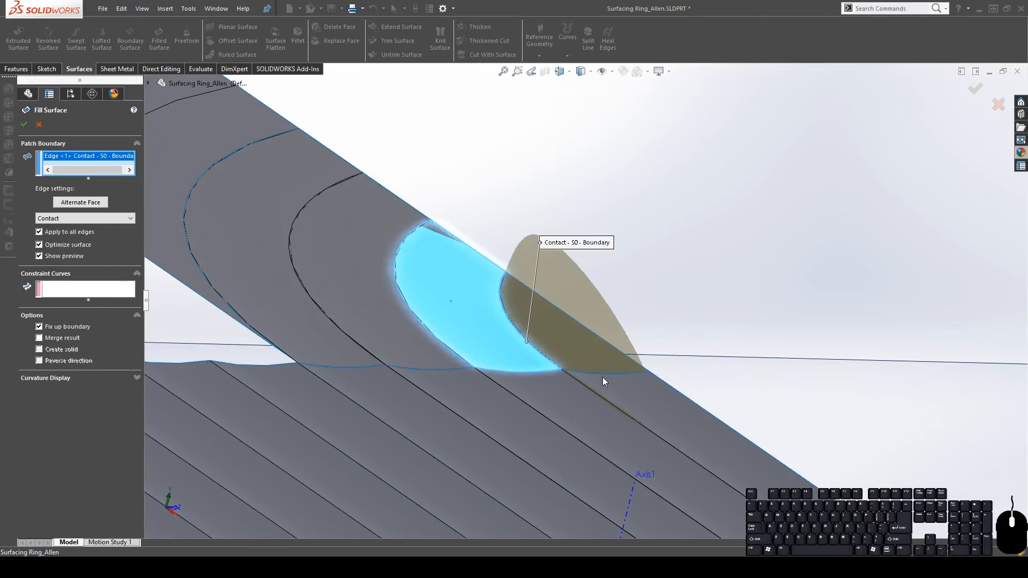
pyautogui.click(602, 374)
pyautogui.moveTo(607, 378); pyautogui.dragTo(635, 347, button='middle')
pyautogui.click(583, 328)
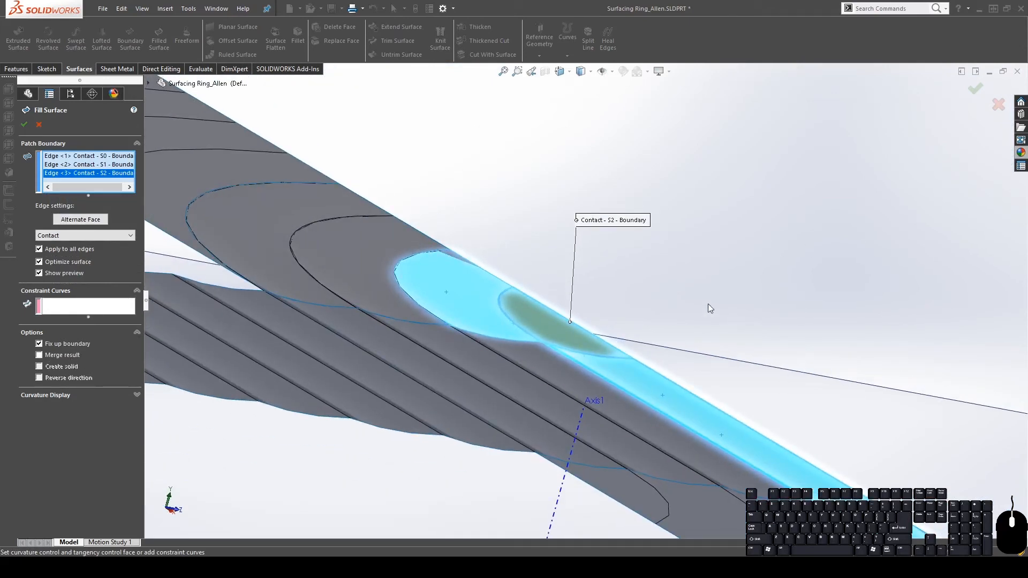
pyautogui.moveTo(709, 309); pyautogui.dragTo(619, 89, button='middle')
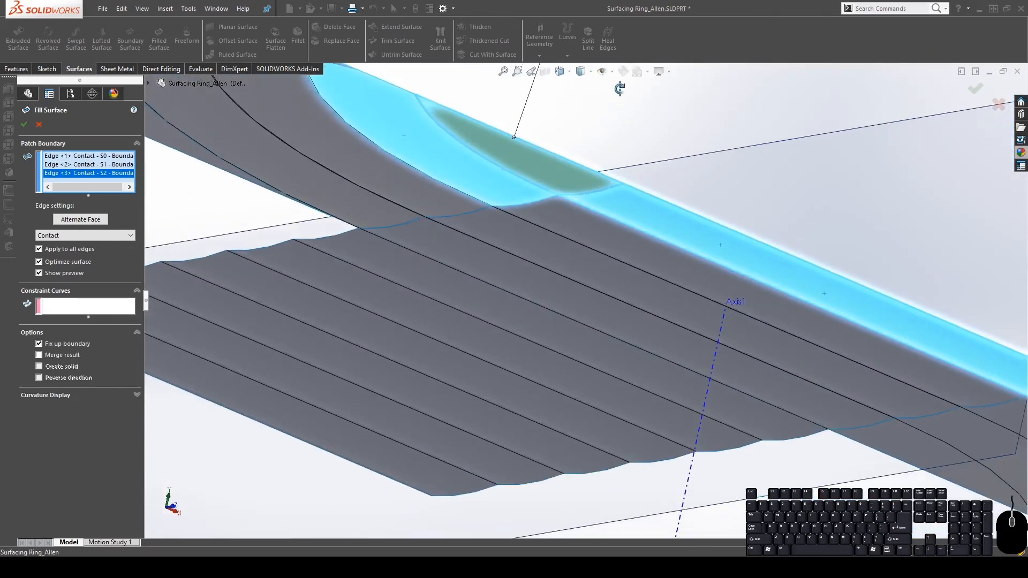
pyautogui.moveTo(606, 187)
pyautogui.mouseDown(button='middle')
pyautogui.moveTo(615, 245)
pyautogui.moveTo(619, 191)
pyautogui.mouseUp(button='middle')
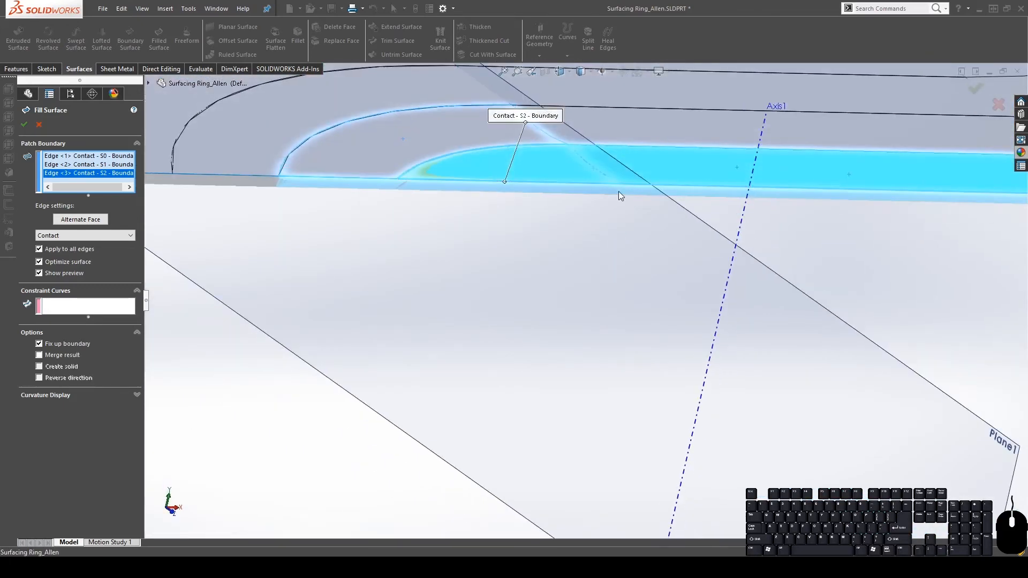
pyautogui.scroll(3, 671, 206)
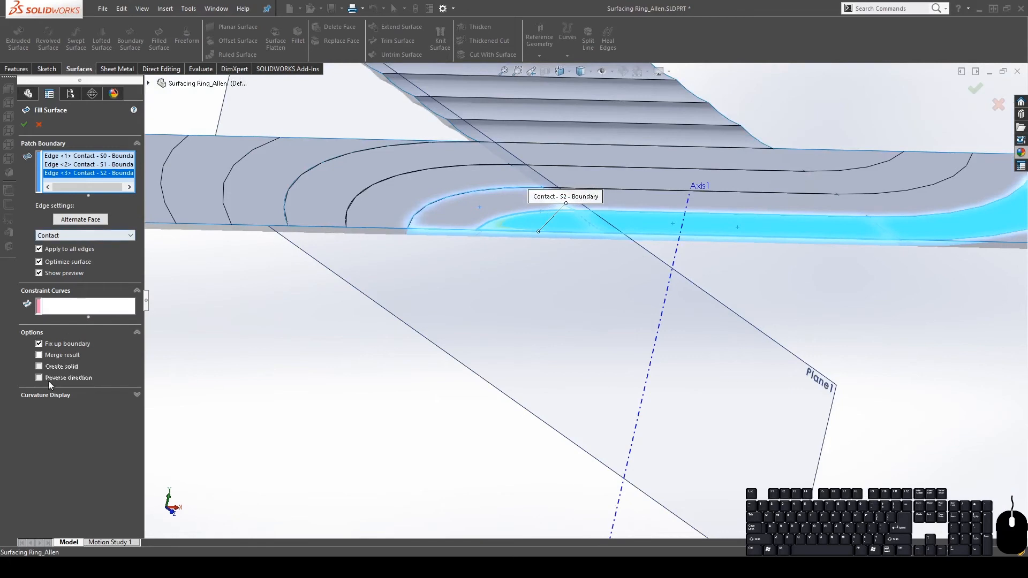
pyautogui.click(24, 124)
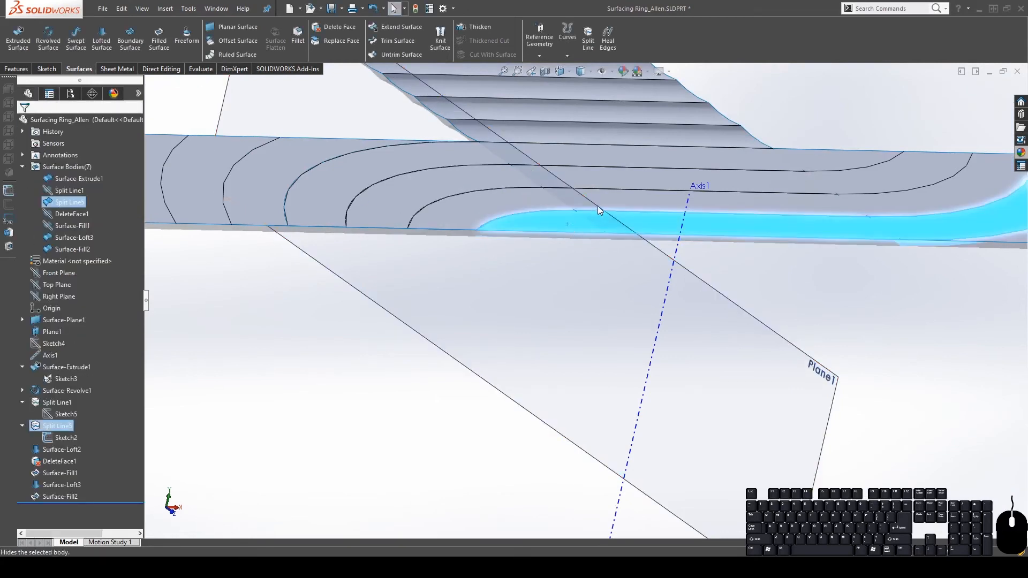
# Select the new Surface-Fill2 body and zoom to fit the whole model
pyautogui.moveTo(567, 224); pyautogui.dragTo(536, 299, button='middle')
pyautogui.click(541, 306)
pyautogui.press('f')
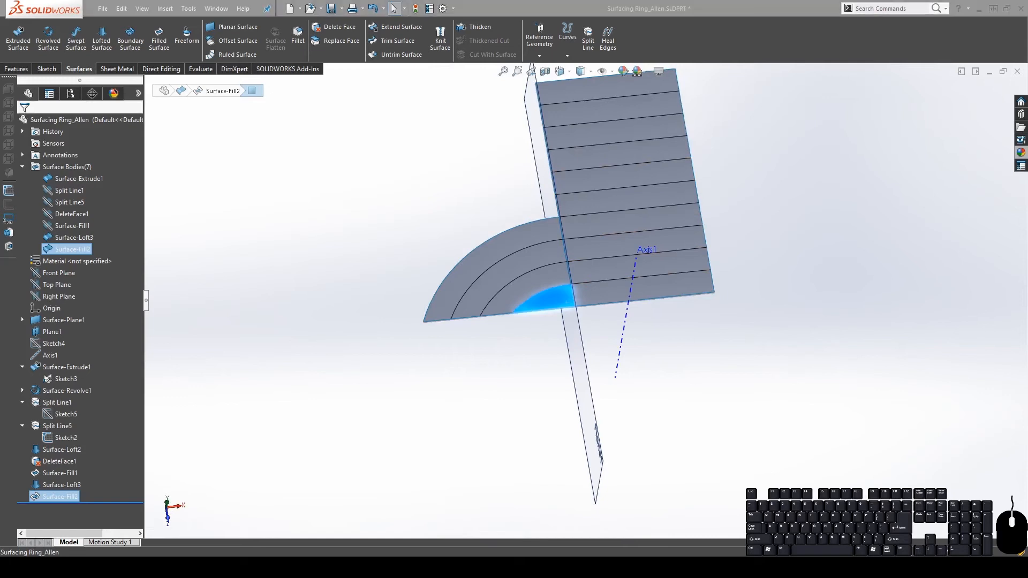
# Make the hidden Surface-Fill1 and DeleteFace1 bodies visible again
pyautogui.moveTo(604, 179); pyautogui.dragTo(570, 255, button='middle')
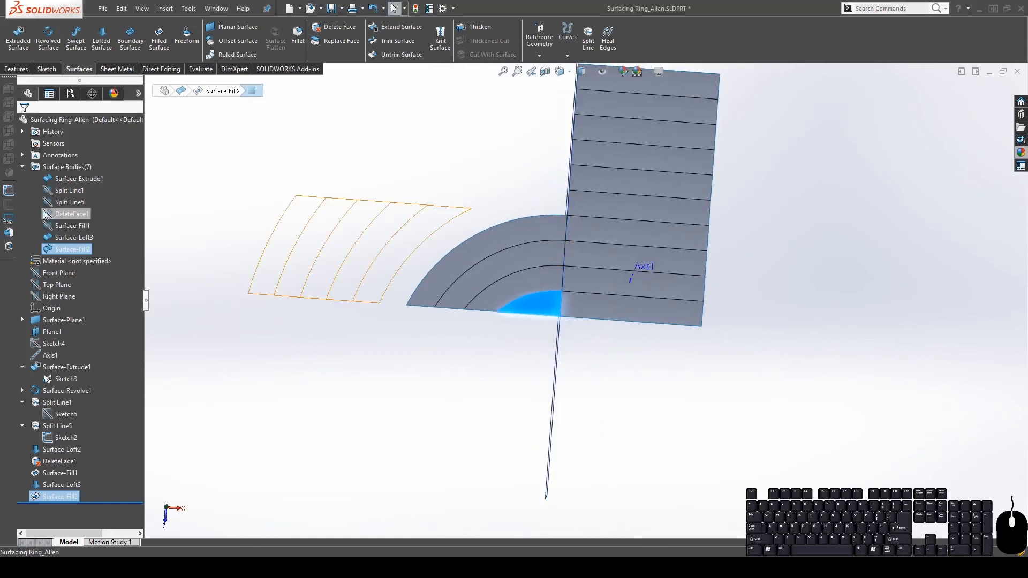
pyautogui.click(73, 227)
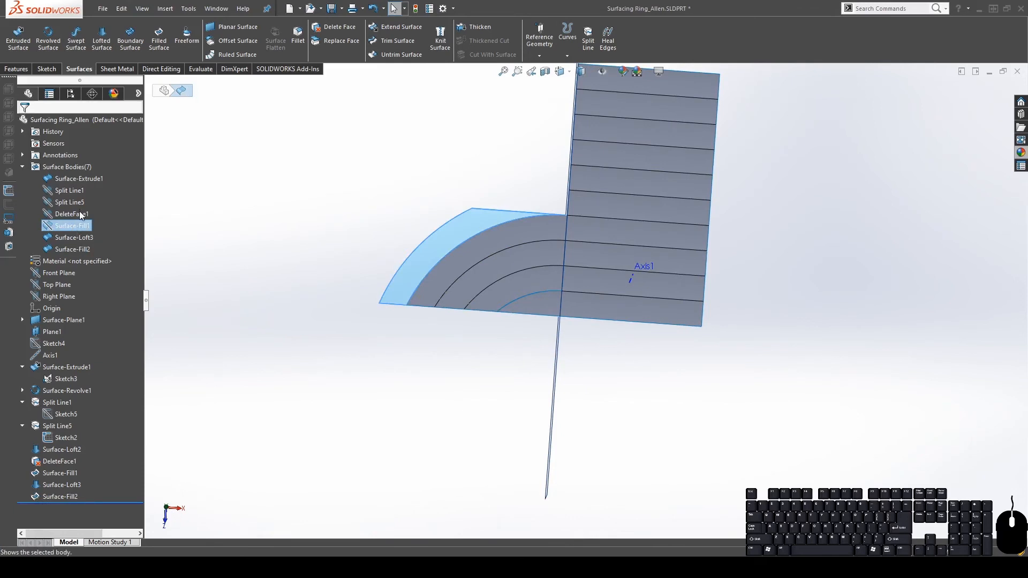
pyautogui.click(67, 213)
pyautogui.click(76, 201)
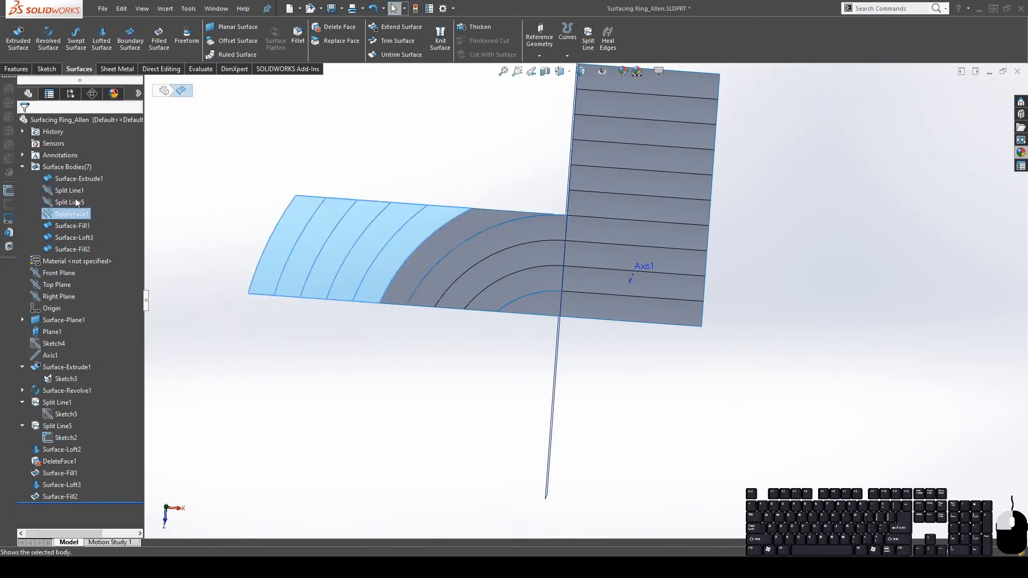
pyautogui.click(469, 165)
pyautogui.moveTo(414, 282); pyautogui.dragTo(490, 207, button='middle')
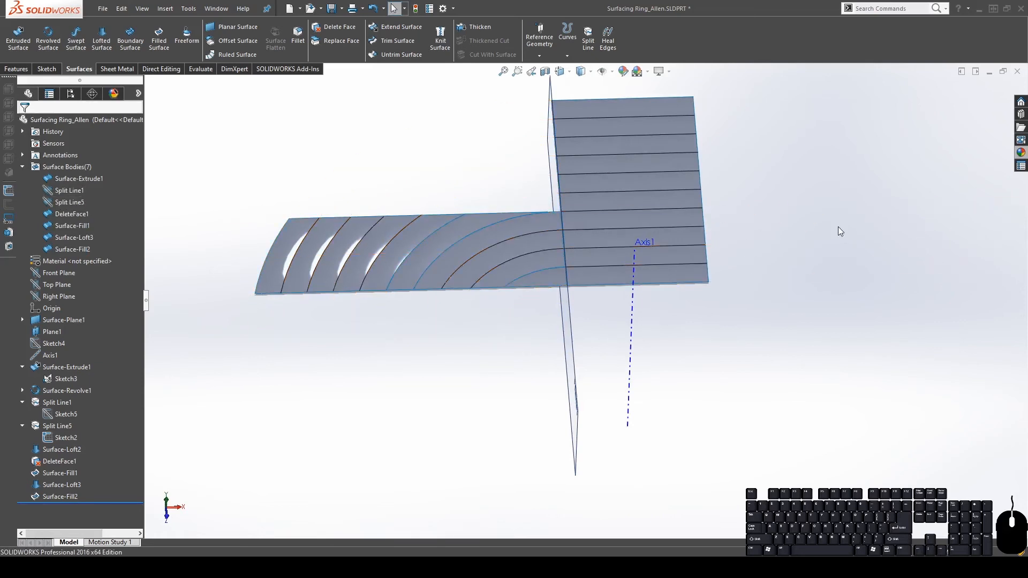
# Delete the six stacked strip faces from the upright surface with Delete Face
pyautogui.click(334, 30)
pyautogui.click(602, 104)
pyautogui.click(603, 124)
pyautogui.click(606, 147)
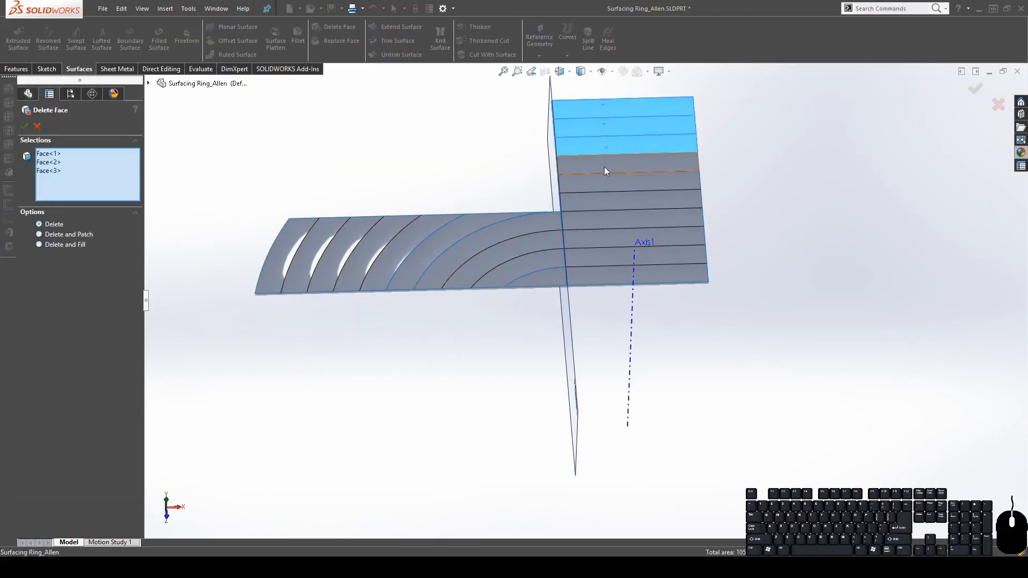
pyautogui.click(604, 166)
pyautogui.click(607, 187)
pyautogui.click(604, 206)
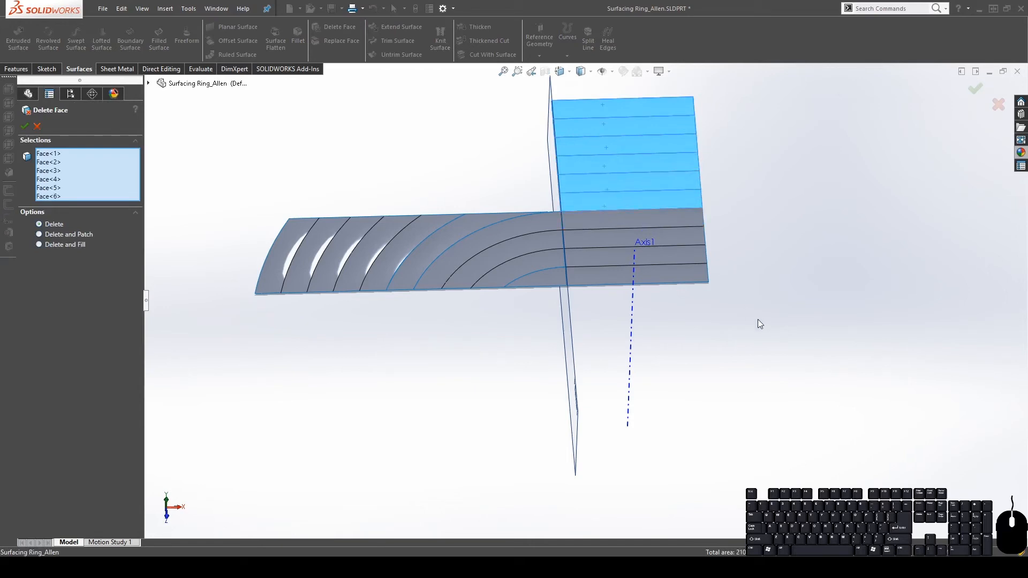
pyautogui.moveTo(649, 245); pyautogui.dragTo(724, 320, button='middle')
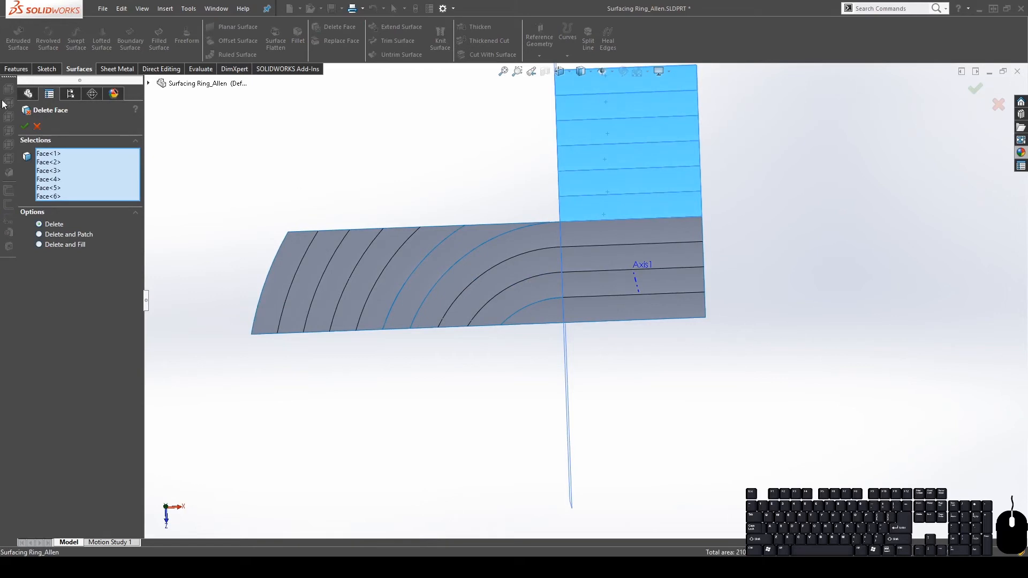
pyautogui.click(24, 126)
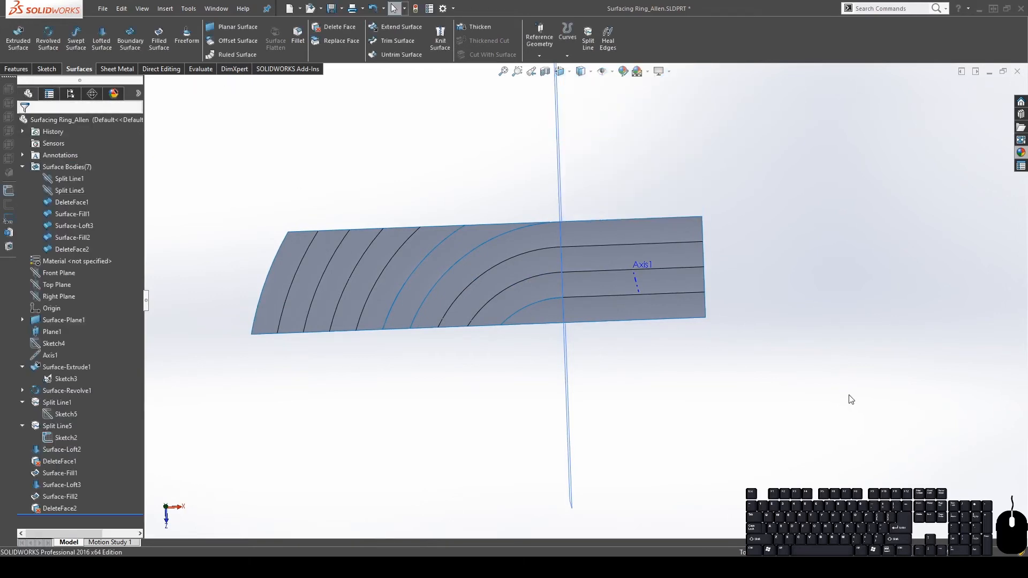
# Show Split Line5 and copy its left end face as a 0.00 mm offset surface
pyautogui.moveTo(676, 317); pyautogui.dragTo(642, 229, button='middle')
pyautogui.scroll(-6, 550, 298)
pyautogui.middleClick(662, 272)
pyautogui.scroll(5, 653, 257)
pyautogui.moveTo(784, 342); pyautogui.dragTo(649, 371, button='middle')
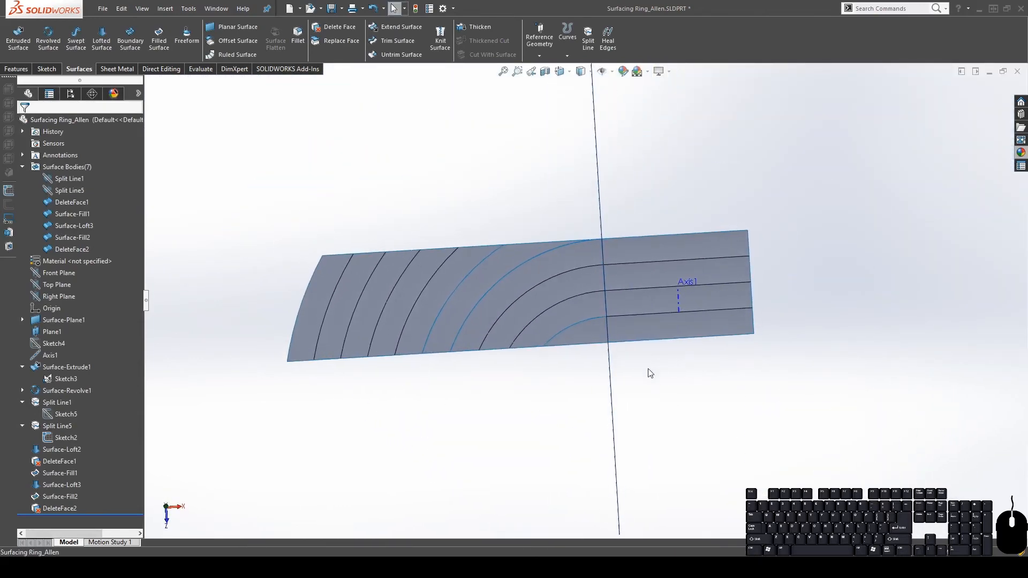
pyautogui.click(67, 190)
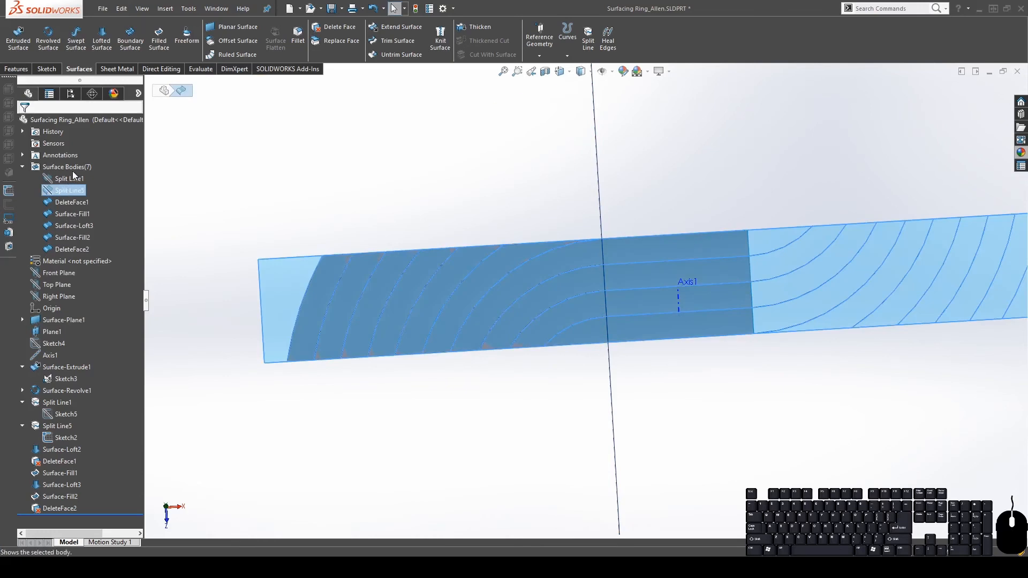
pyautogui.scroll(4, 630, 291)
pyautogui.scroll(-3, 535, 325)
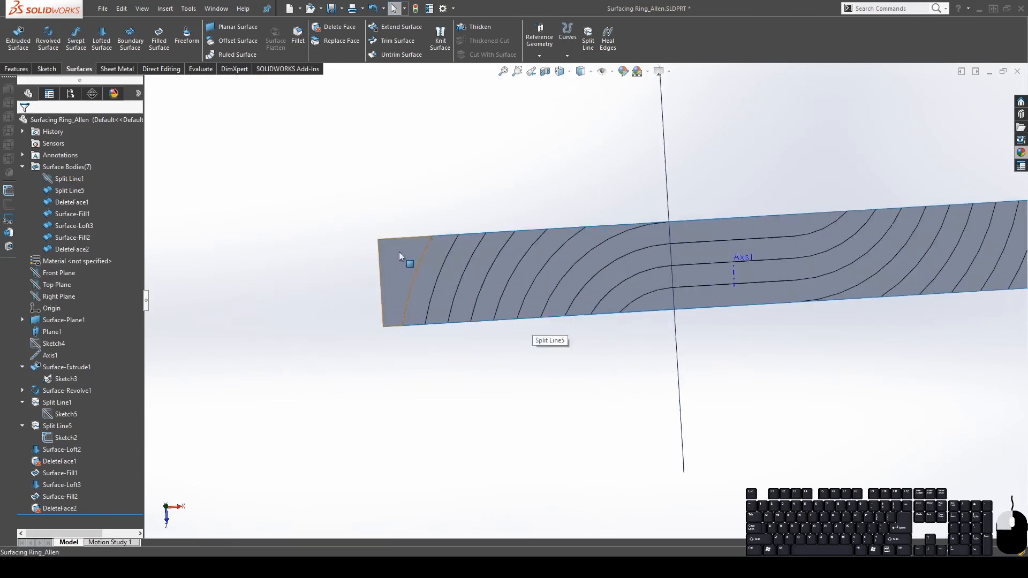
pyautogui.click(388, 279)
pyautogui.scroll(2, 416, 263)
pyautogui.scroll(-1, 415, 270)
pyautogui.moveTo(500, 332); pyautogui.dragTo(492, 293, button='middle')
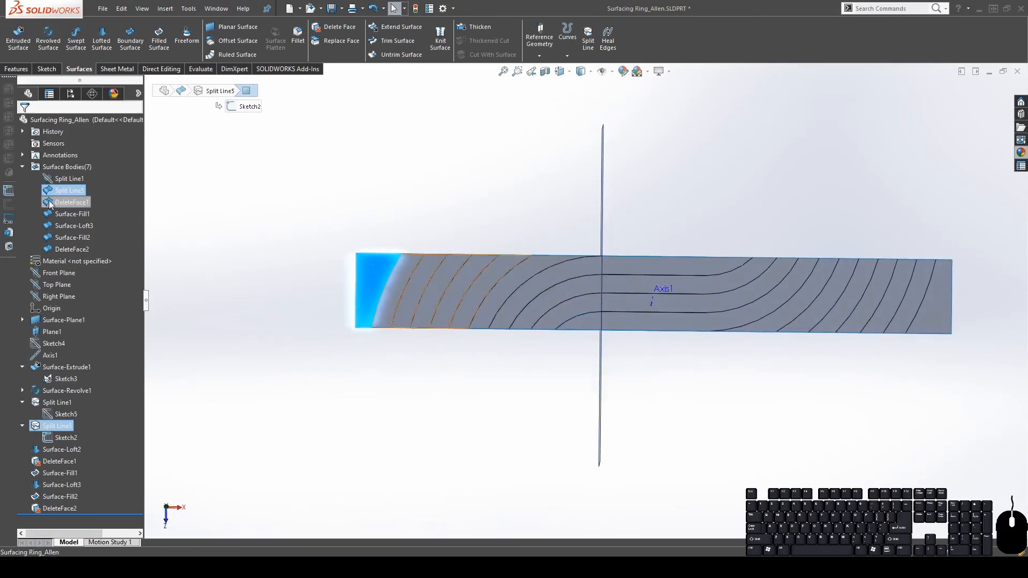
pyautogui.click(237, 41)
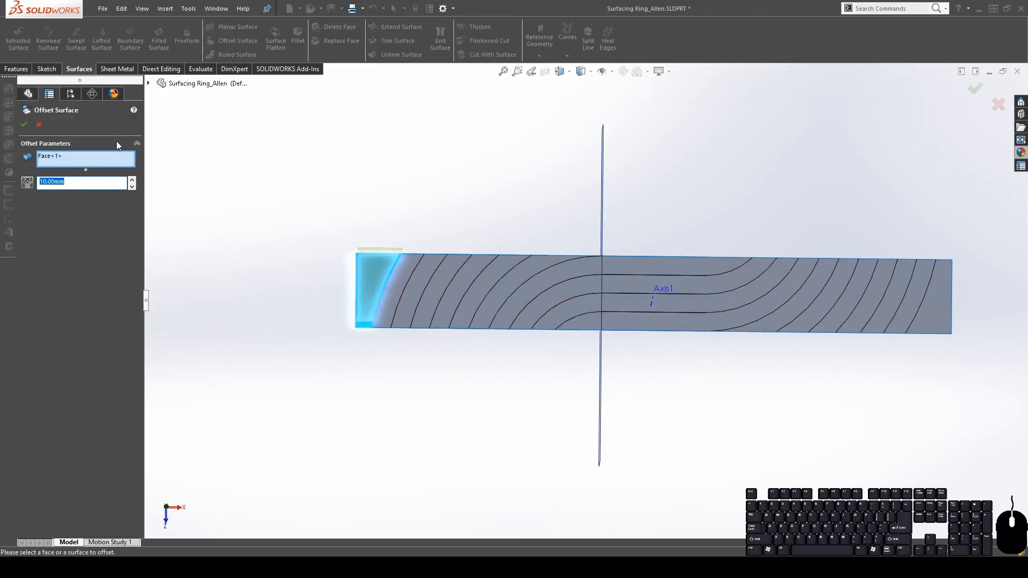
pyautogui.write('0')
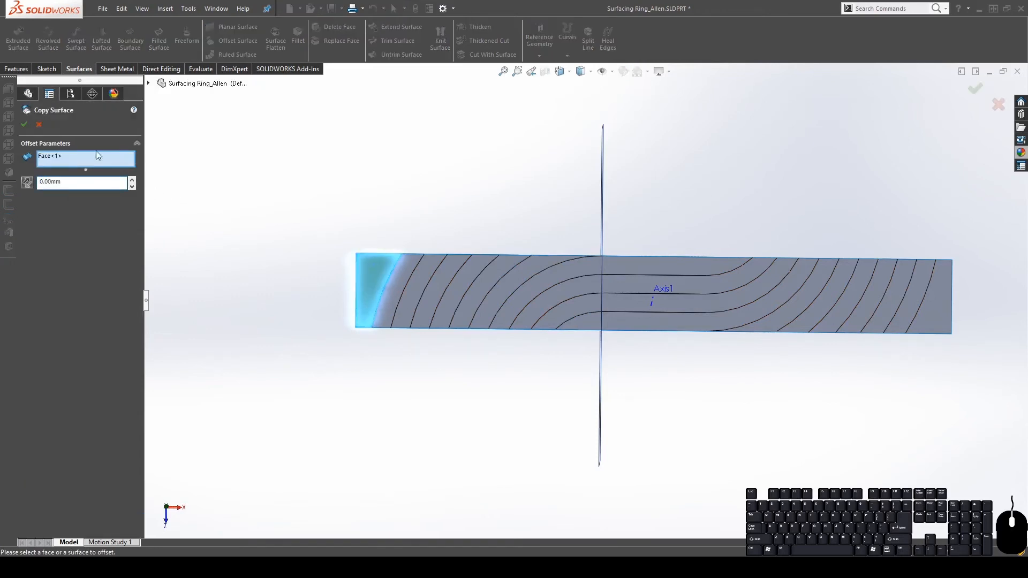
pyautogui.click(24, 125)
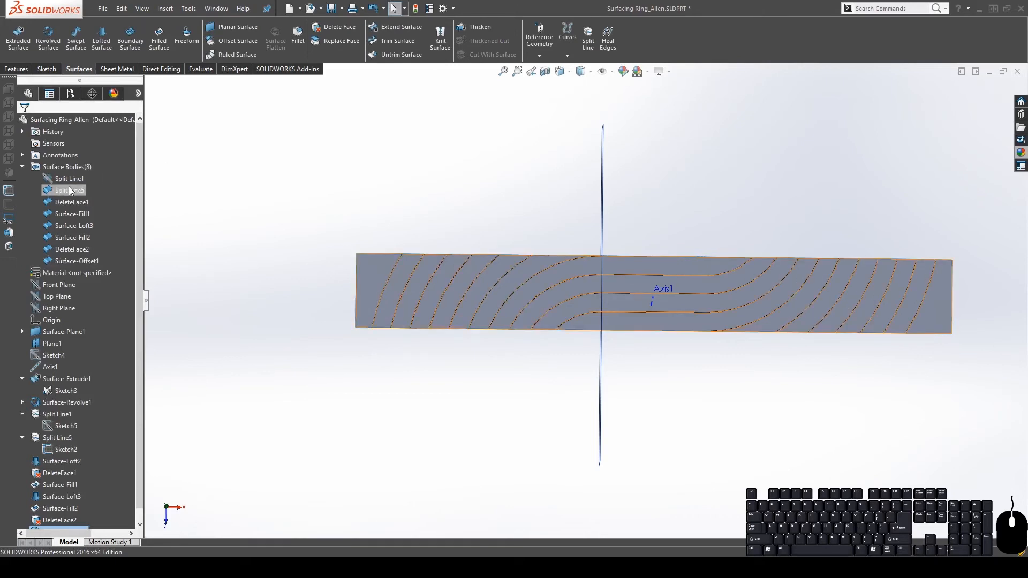
# Remove the Split Line5 strip body with a Delete Body feature
pyautogui.click(70, 190)
pyautogui.moveTo(580, 348); pyautogui.dragTo(545, 271, button='middle')
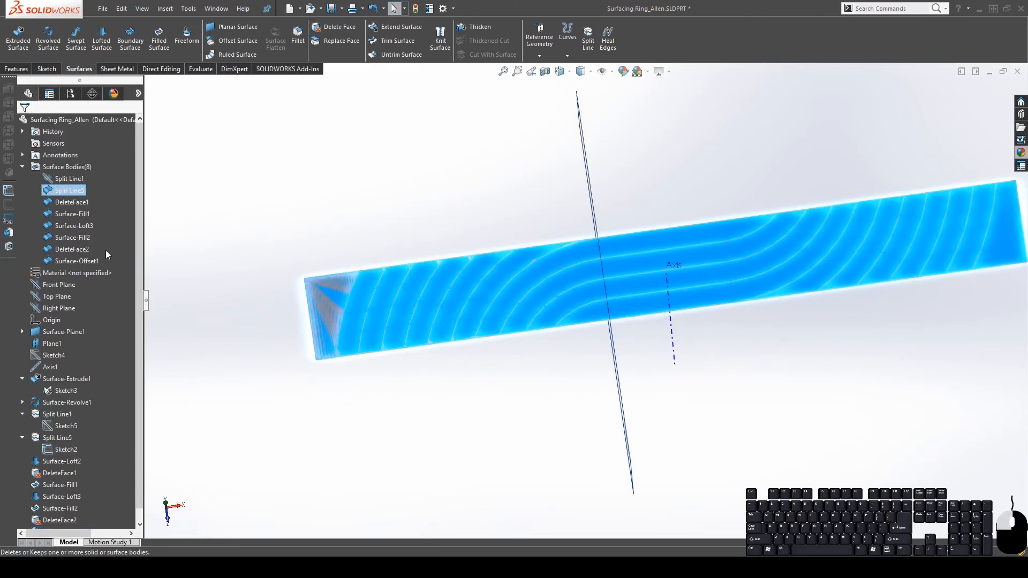
pyautogui.press('Delete')
pyautogui.click(24, 124)
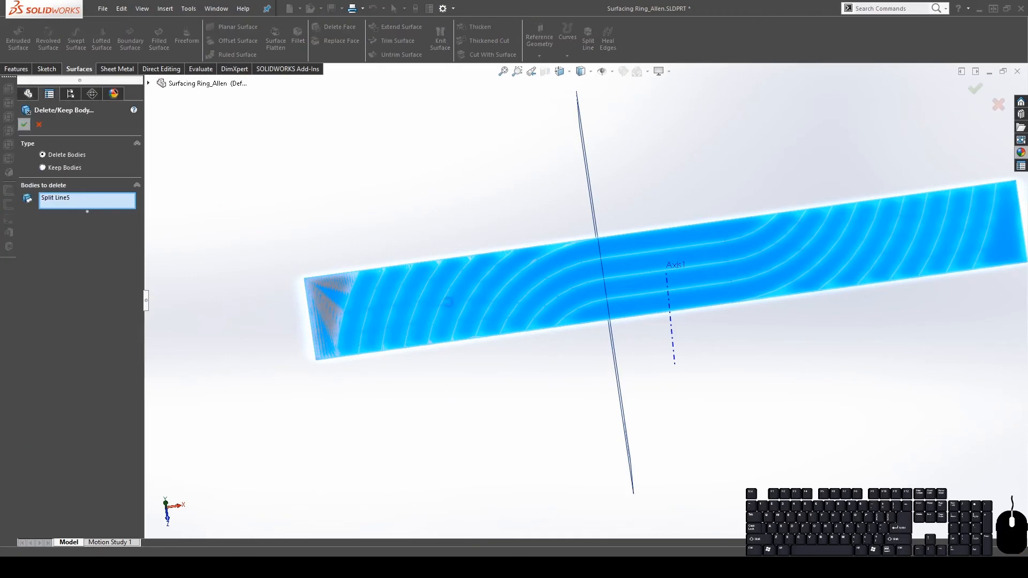
pyautogui.moveTo(646, 266); pyautogui.dragTo(635, 319, button='middle')
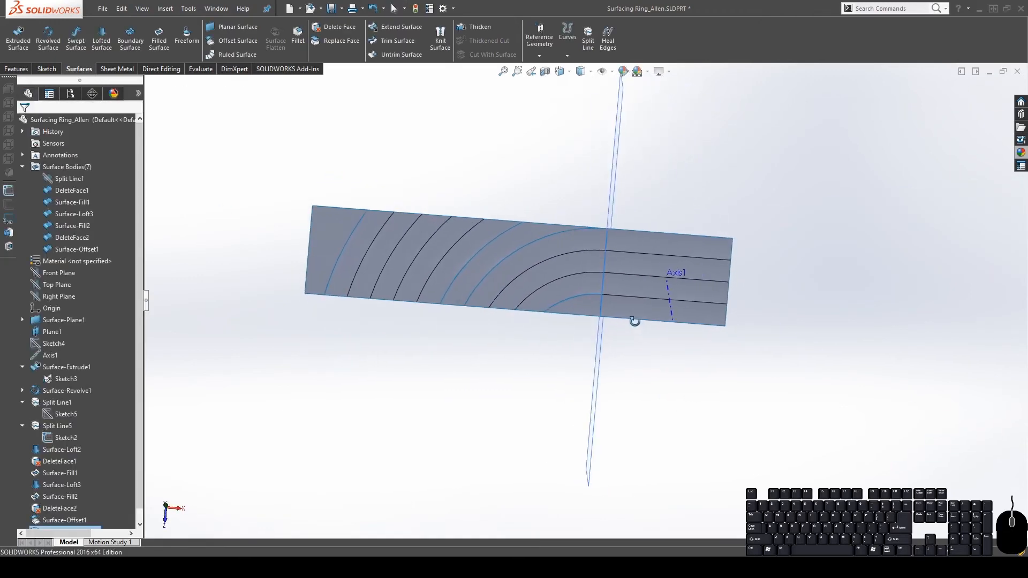
pyautogui.click(441, 43)
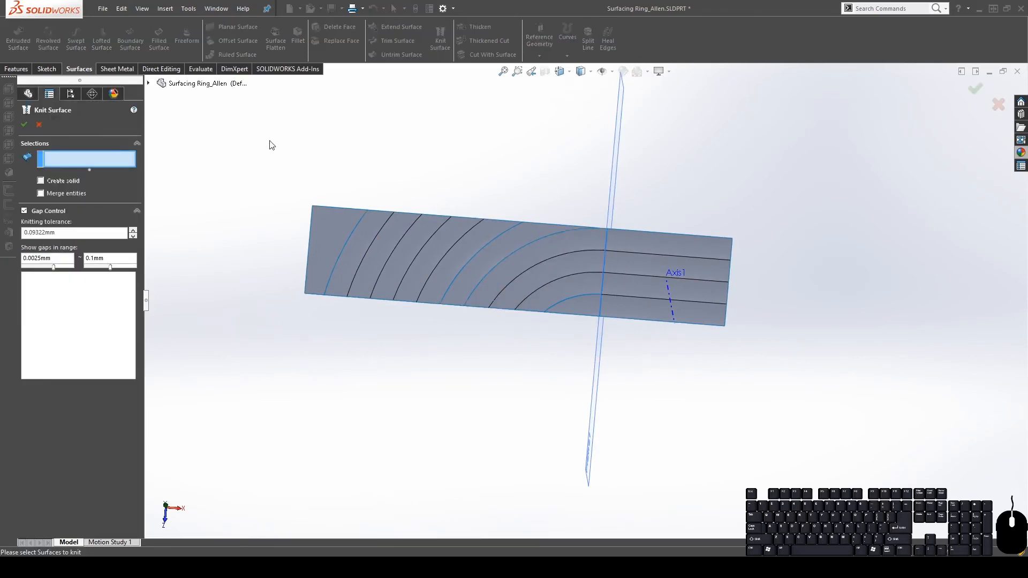
pyautogui.moveTo(257, 135); pyautogui.dragTo(801, 352)
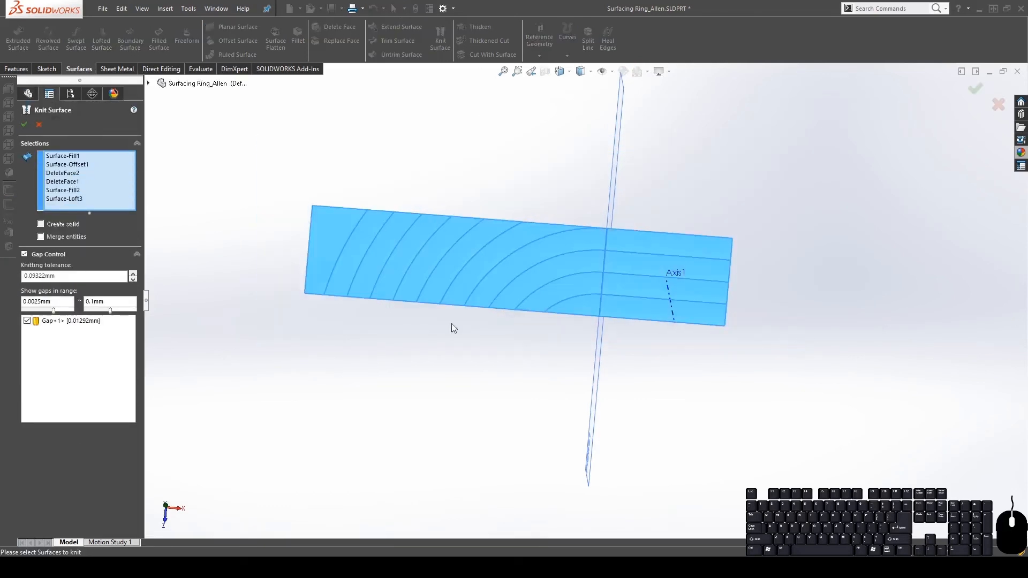
pyautogui.click(54, 237)
pyautogui.click(25, 124)
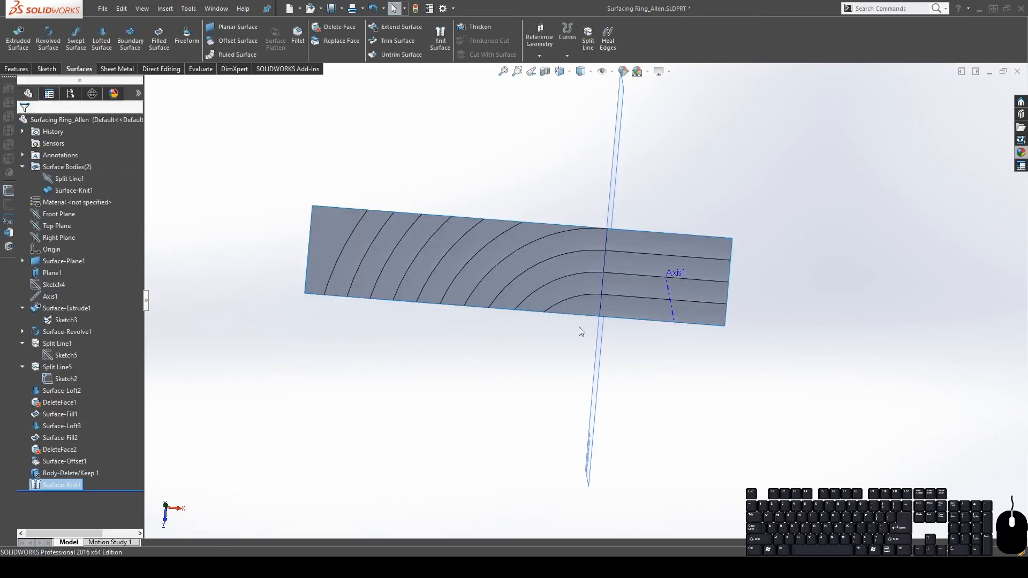
pyautogui.moveTo(578, 328); pyautogui.dragTo(672, 316, button='middle')
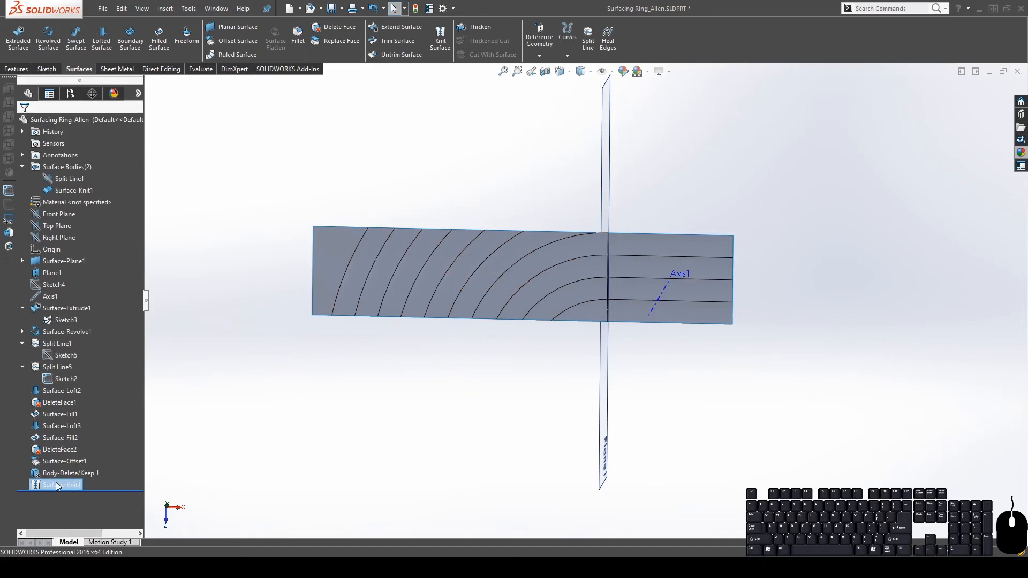
pyautogui.moveTo(573, 312); pyautogui.dragTo(571, 270, button='middle')
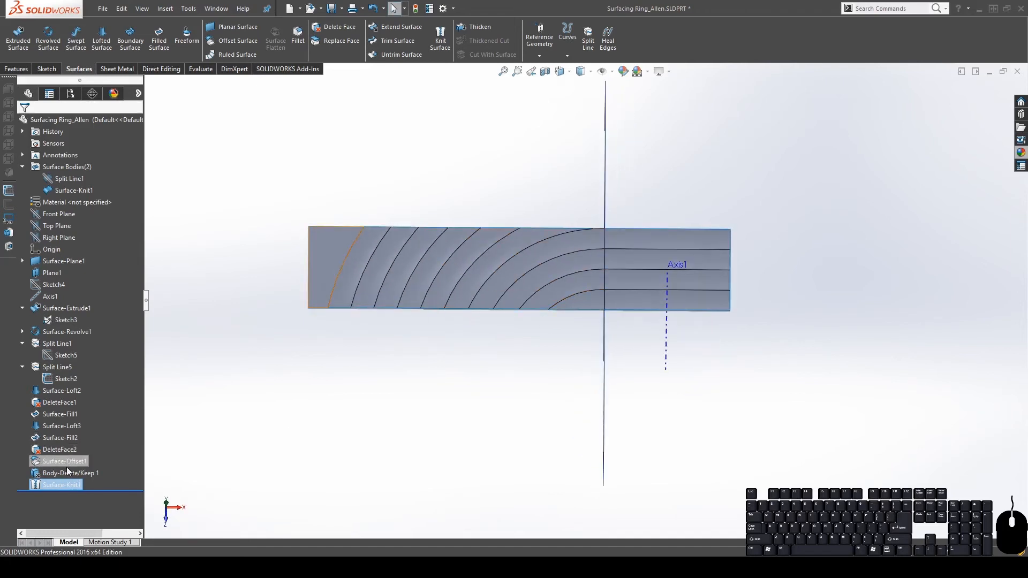
pyautogui.rightClick(68, 486)
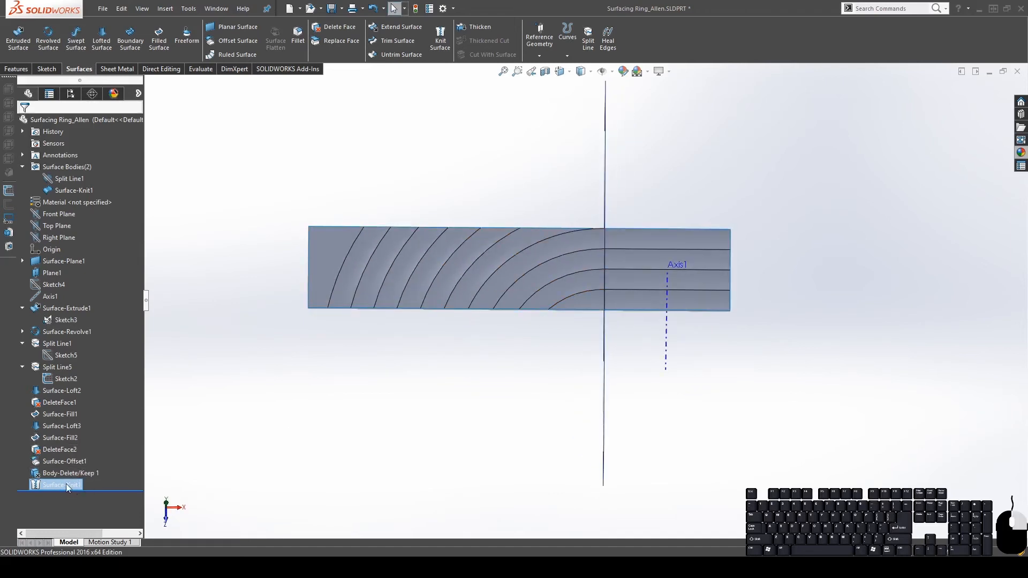
pyautogui.click(92, 417)
pyautogui.click(739, 290)
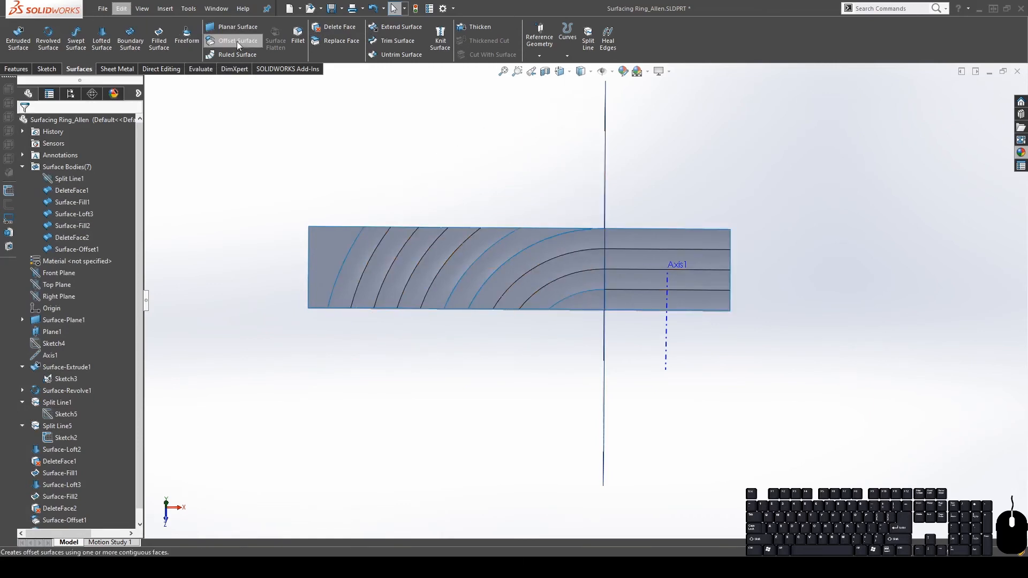
# Start a circular pattern using Axis1 as the rotation axis
pyautogui.click(17, 68)
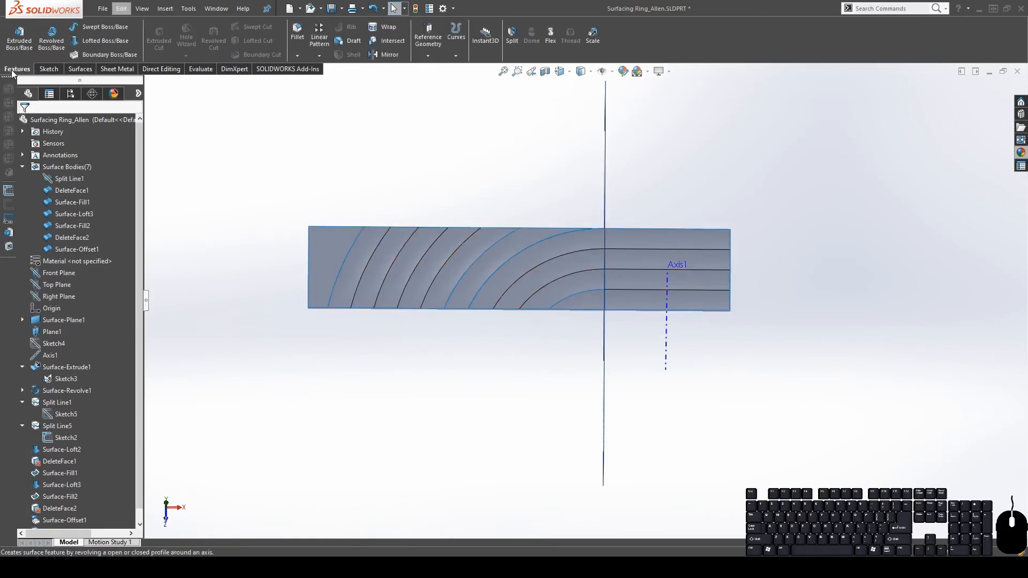
pyautogui.click(316, 58)
pyautogui.click(329, 85)
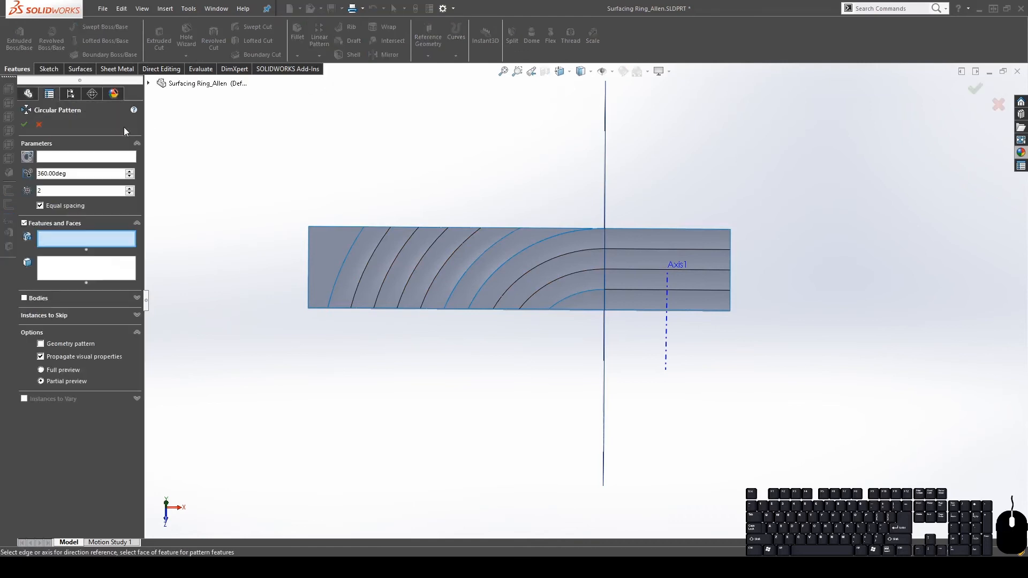
pyautogui.click(69, 158)
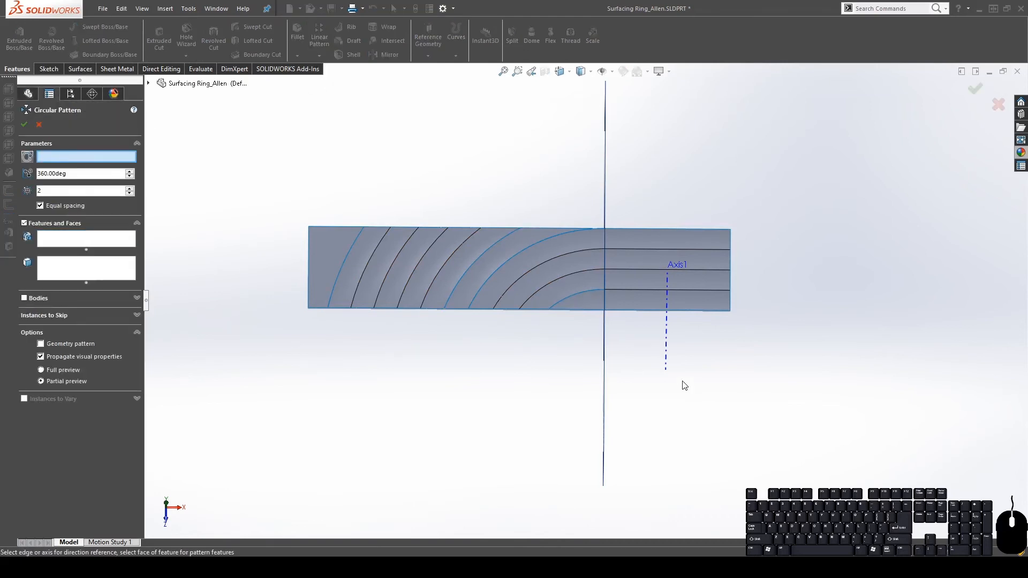
pyautogui.moveTo(685, 385); pyautogui.dragTo(603, 266, button='middle')
pyautogui.click(675, 316)
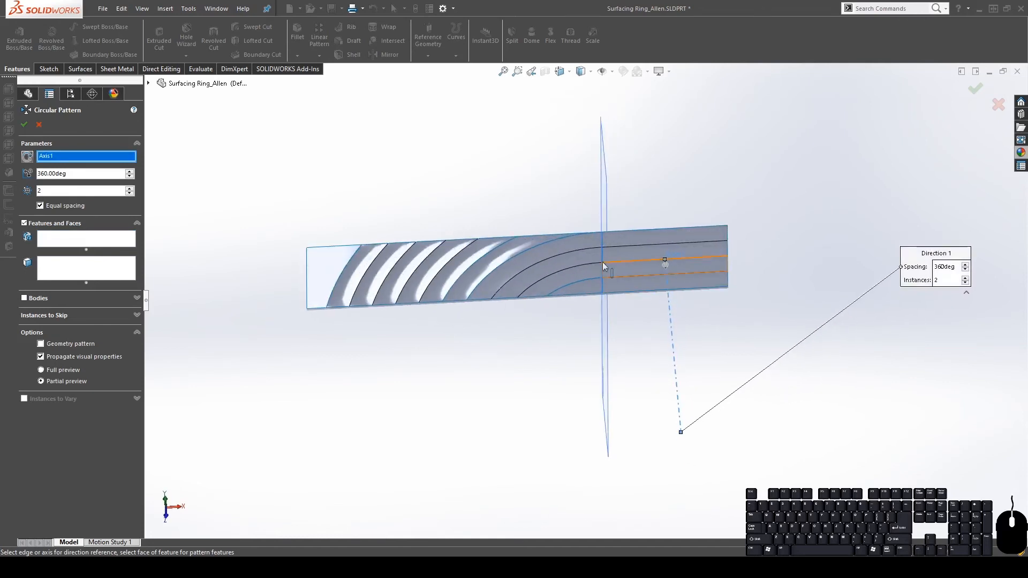
# Pattern bodies Surface-Offset1, DeleteFace1, Surface-Fill1, Surface-Loft3 and Surface-Fill2, then confirm
pyautogui.click(29, 299)
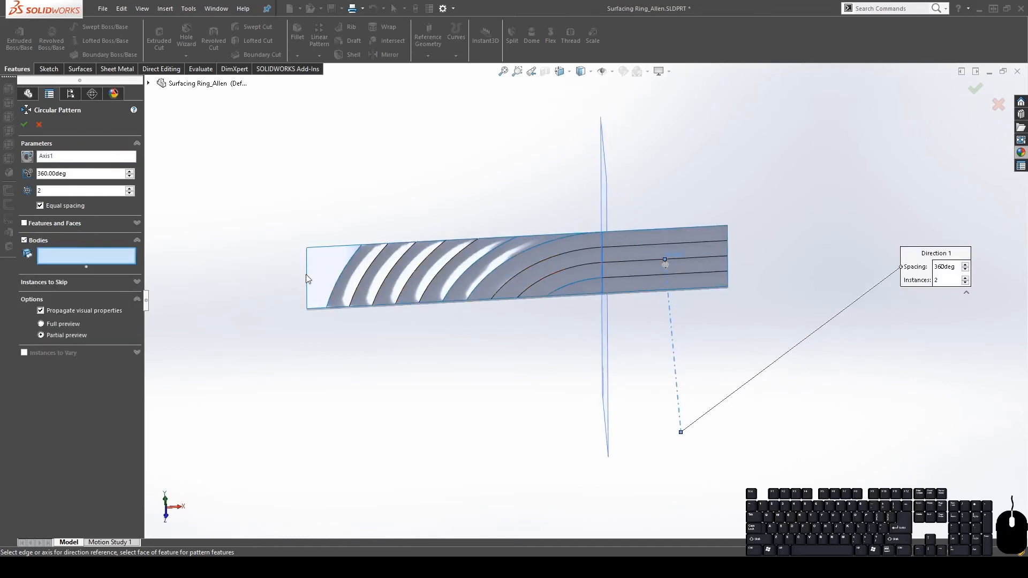
pyautogui.click(342, 281)
pyautogui.click(390, 287)
pyautogui.click(503, 292)
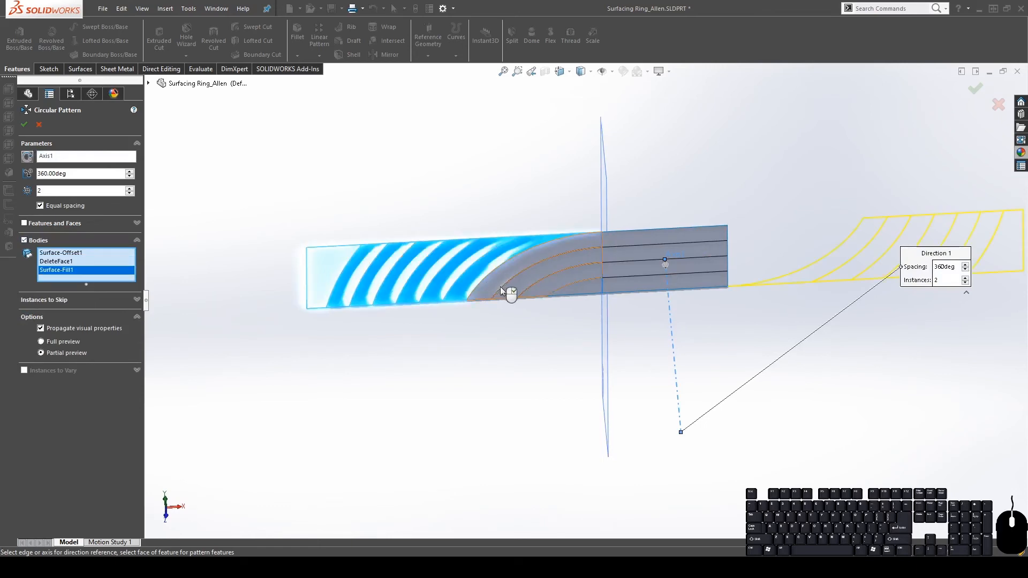
pyautogui.click(506, 293)
pyautogui.click(592, 292)
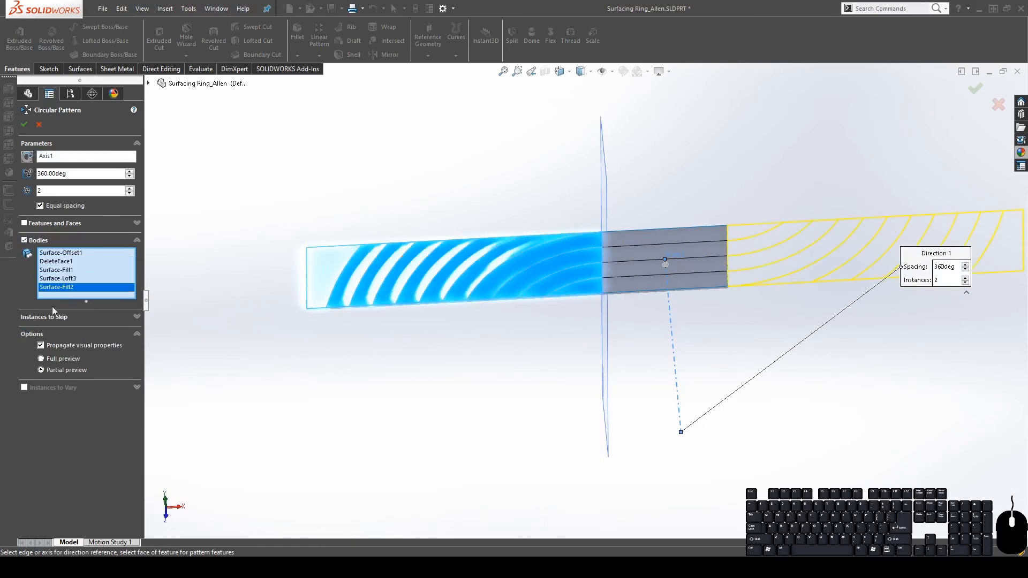
pyautogui.click(23, 124)
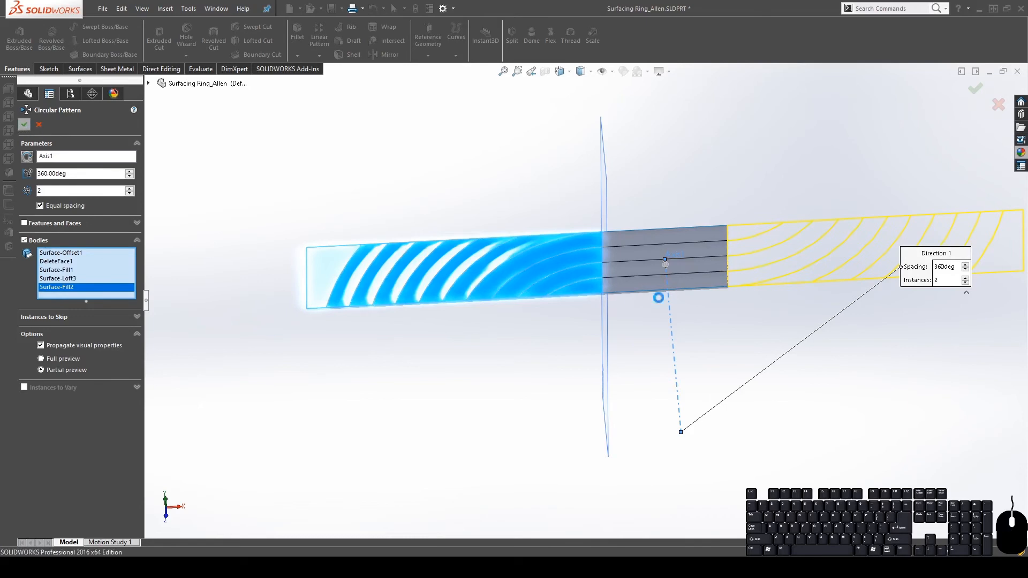
pyautogui.moveTo(748, 289); pyautogui.dragTo(737, 367, button='middle')
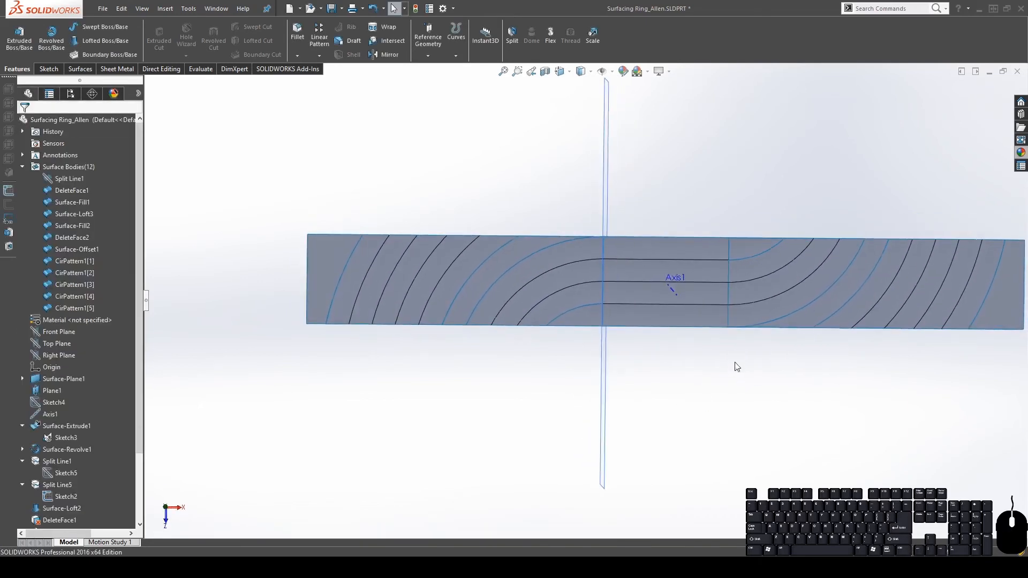
# Knit all eleven surface bodies with Merge entities checked into Surface-Knit2
pyautogui.scroll(4, 736, 367)
pyautogui.scroll(-3, 705, 351)
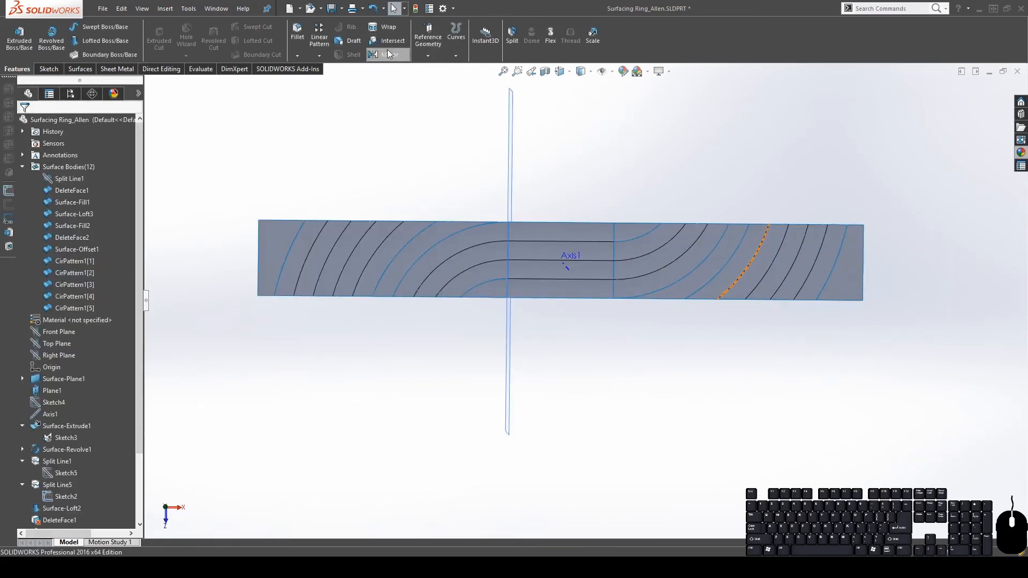
pyautogui.click(80, 69)
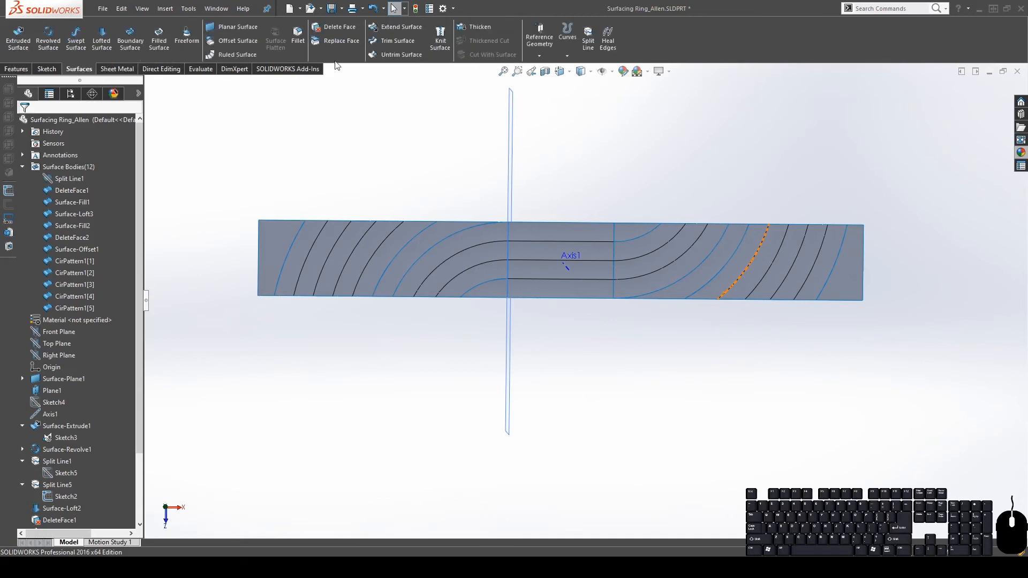
pyautogui.click(440, 38)
pyautogui.moveTo(365, 186); pyautogui.dragTo(777, 365)
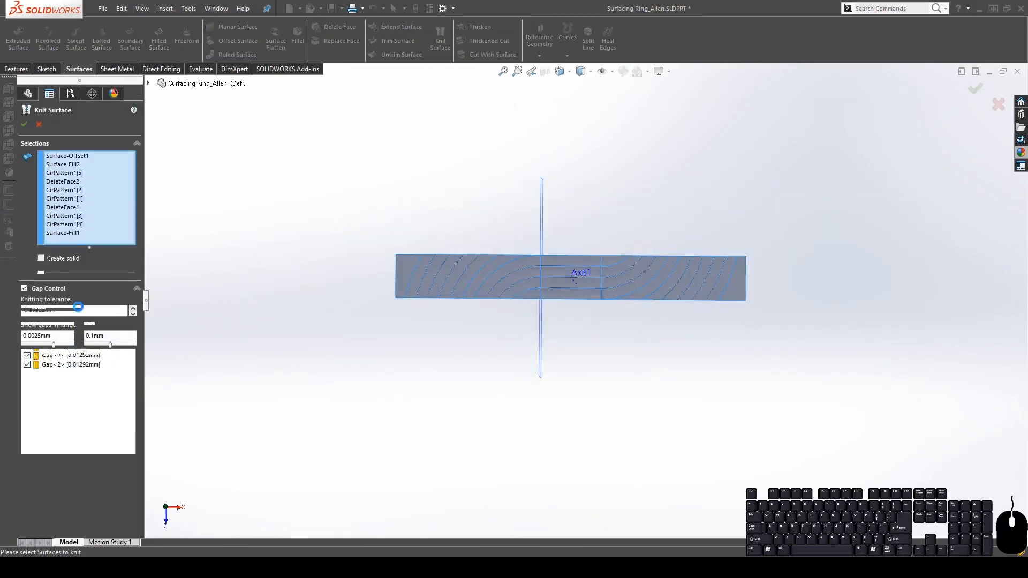
pyautogui.click(41, 278)
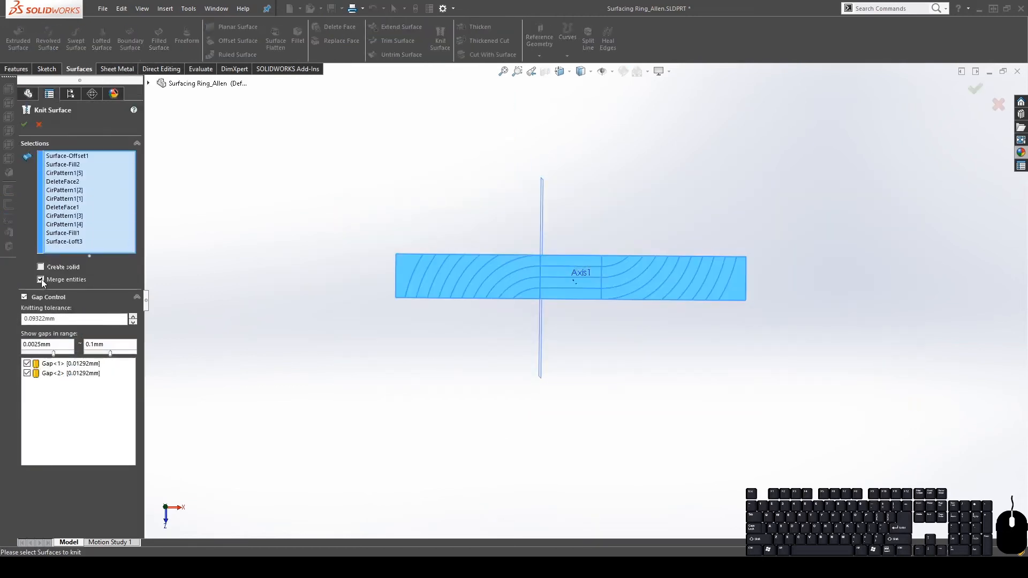
pyautogui.click(25, 126)
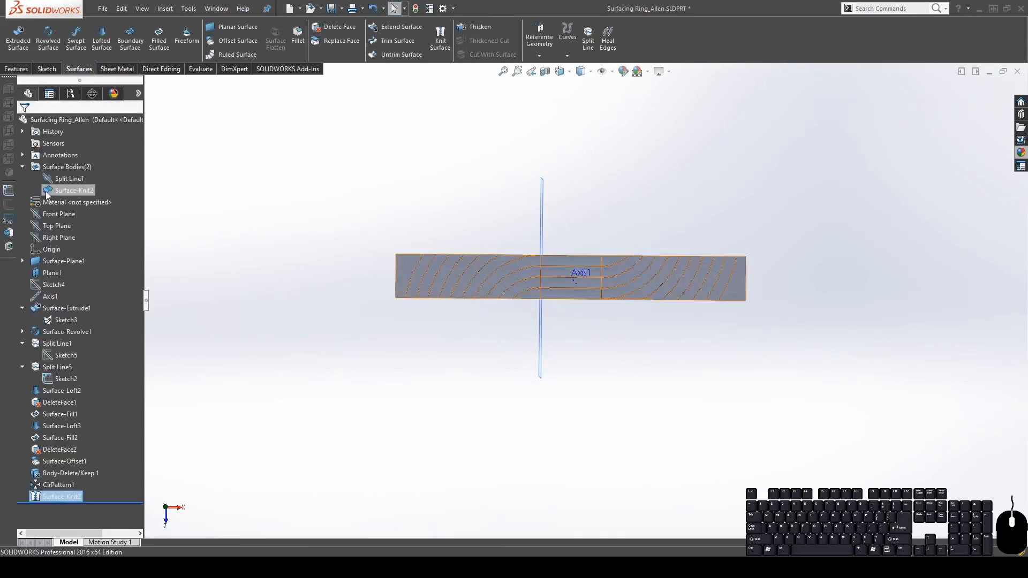
# Inspect the Surface-Knit2 and Split Line1 bodies and open Split Line1's shortcut menu
pyautogui.click(65, 195)
pyautogui.scroll(-4, 532, 270)
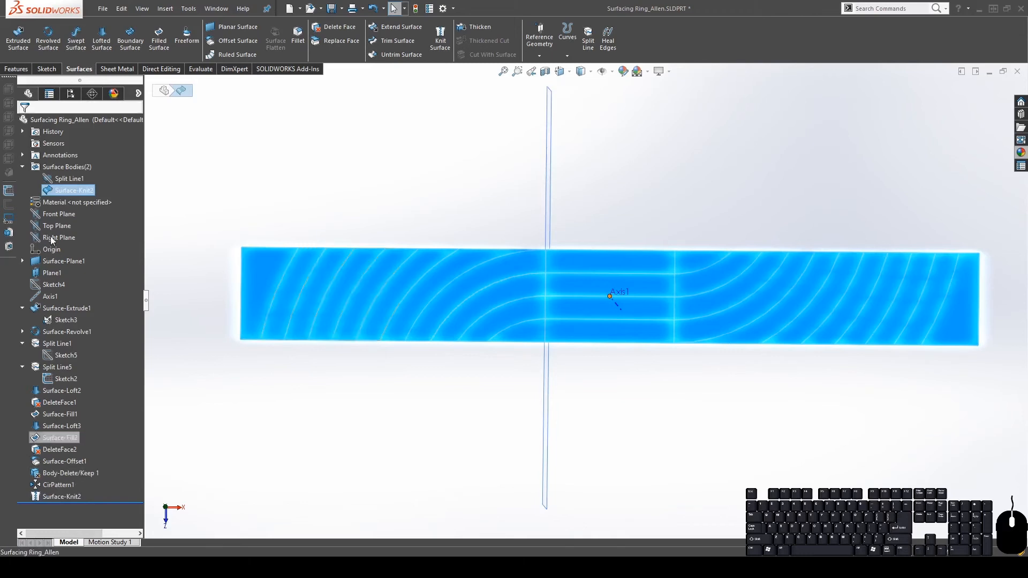
pyautogui.click(59, 181)
pyautogui.click(469, 421)
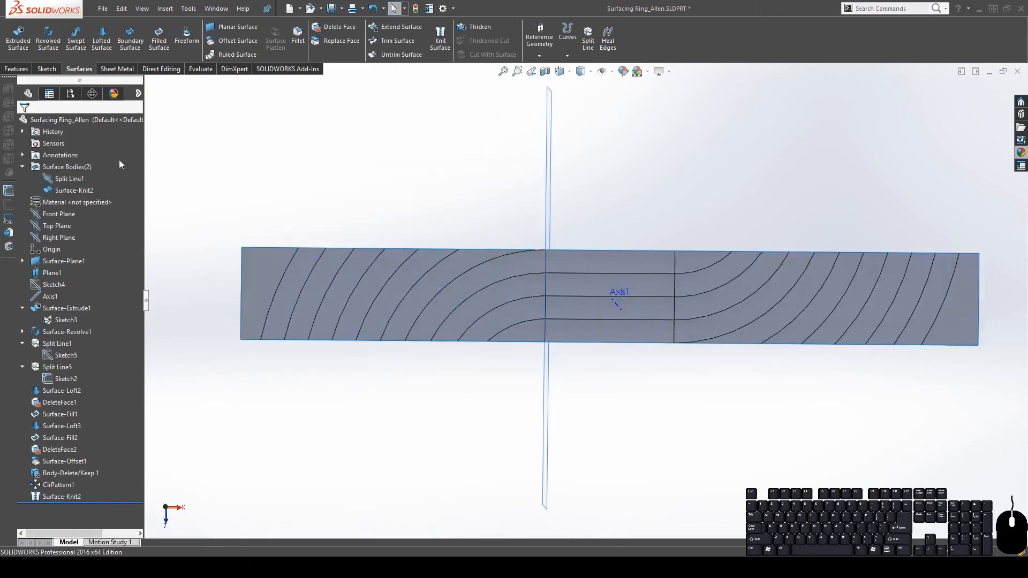
pyautogui.click(56, 183)
pyautogui.click(315, 163)
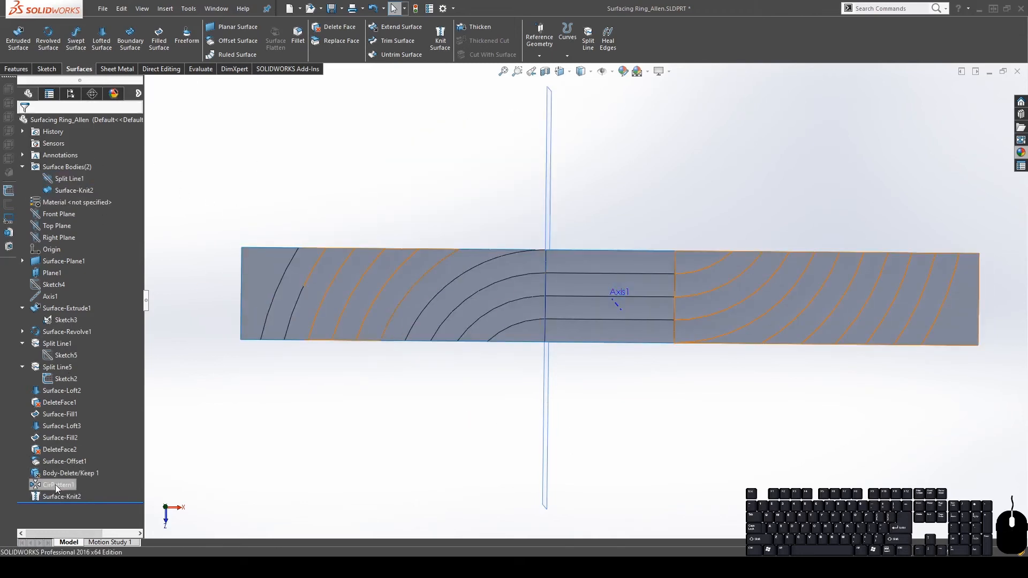
pyautogui.click(52, 473)
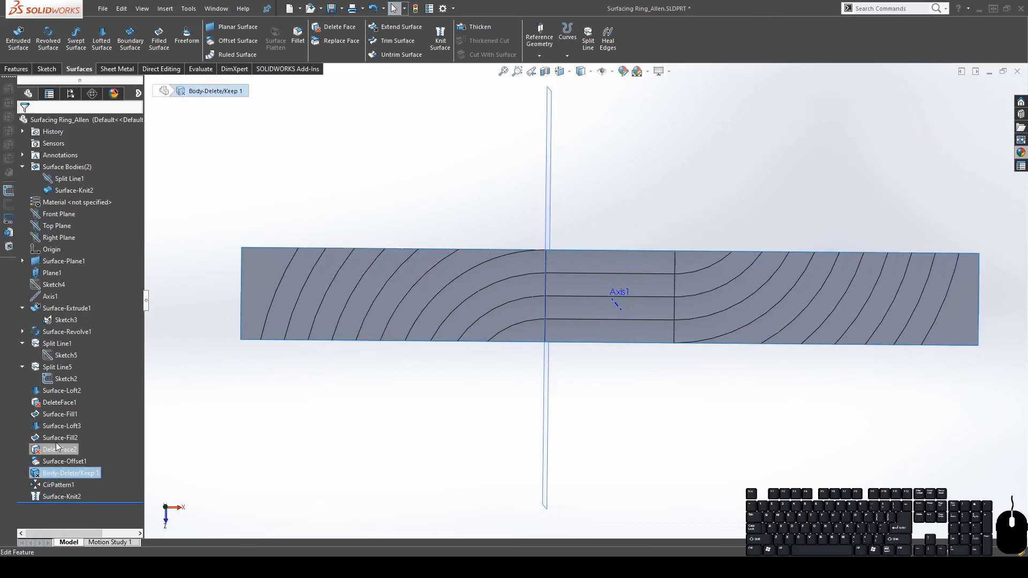
pyautogui.click(69, 179)
pyautogui.rightClick(69, 178)
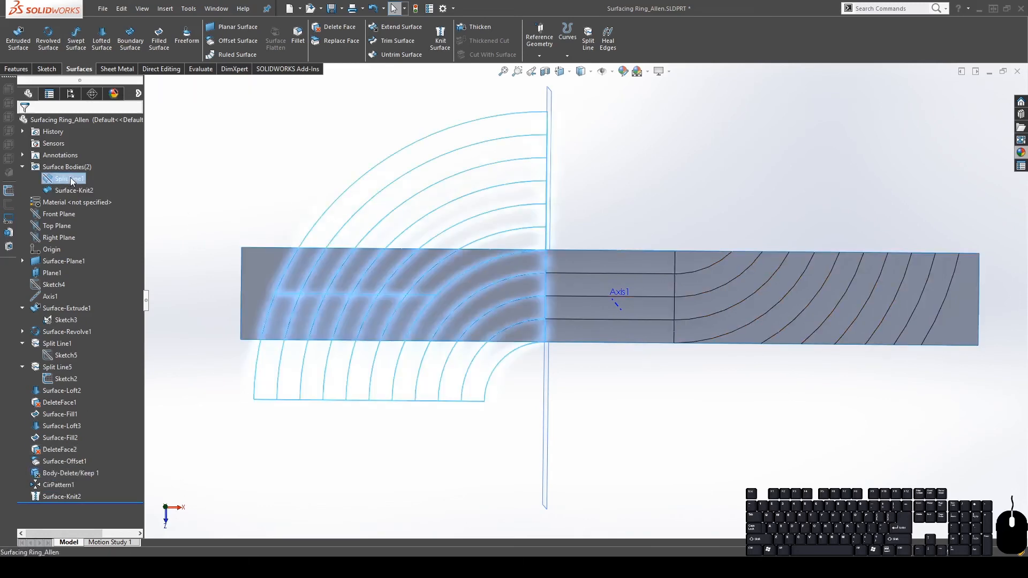
pyautogui.click(109, 237)
pyautogui.click(24, 125)
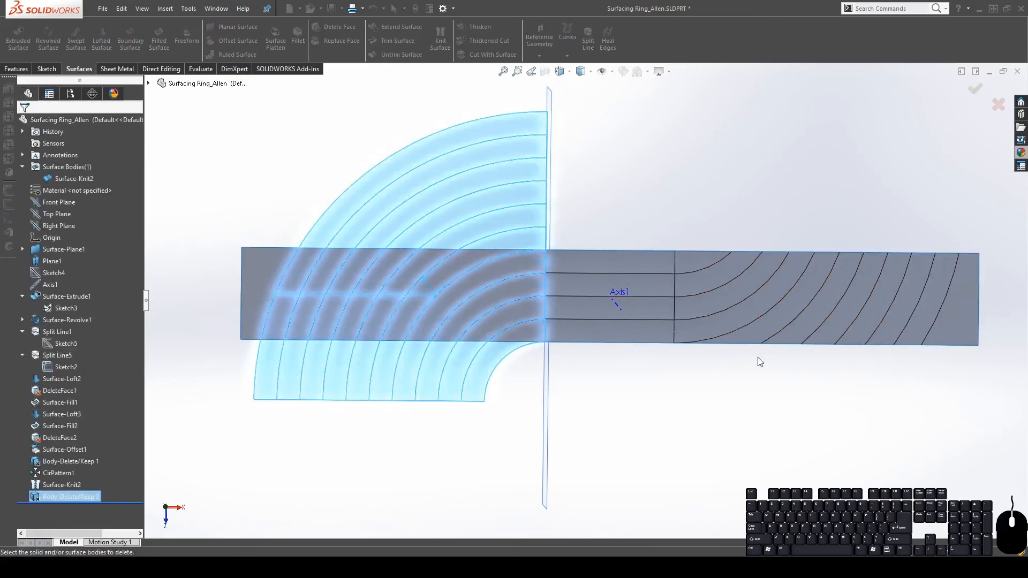
pyautogui.moveTo(693, 321); pyautogui.dragTo(611, 197, button='middle')
pyautogui.moveTo(843, 264); pyautogui.dragTo(847, 357, button='middle')
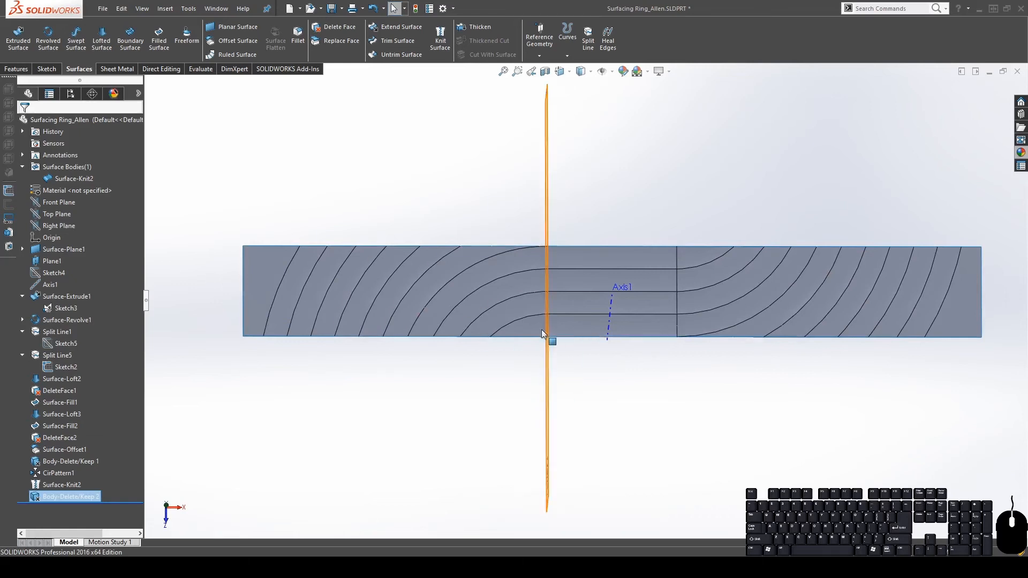
pyautogui.moveTo(546, 339); pyautogui.dragTo(523, 225, button='middle')
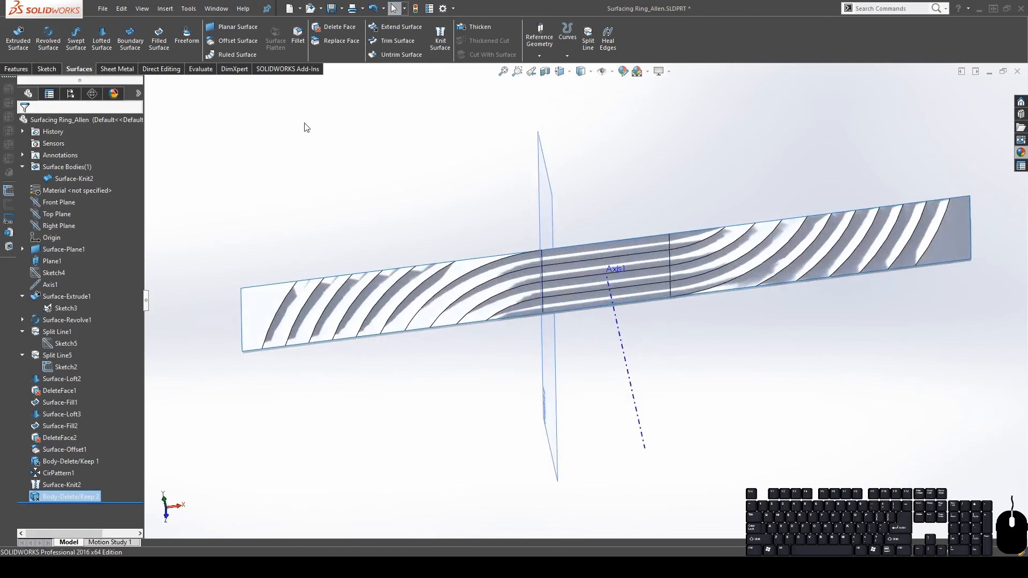
pyautogui.moveTo(696, 251); pyautogui.dragTo(649, 275, button='middle')
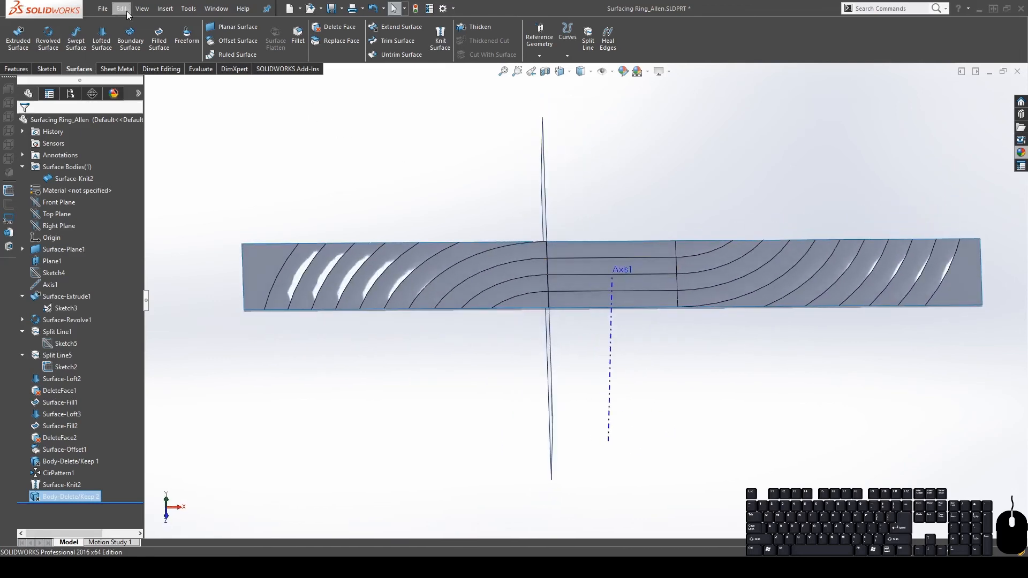
# Start a Flex feature with the Surface-Knit2 body selected to flex
pyautogui.click(171, 8)
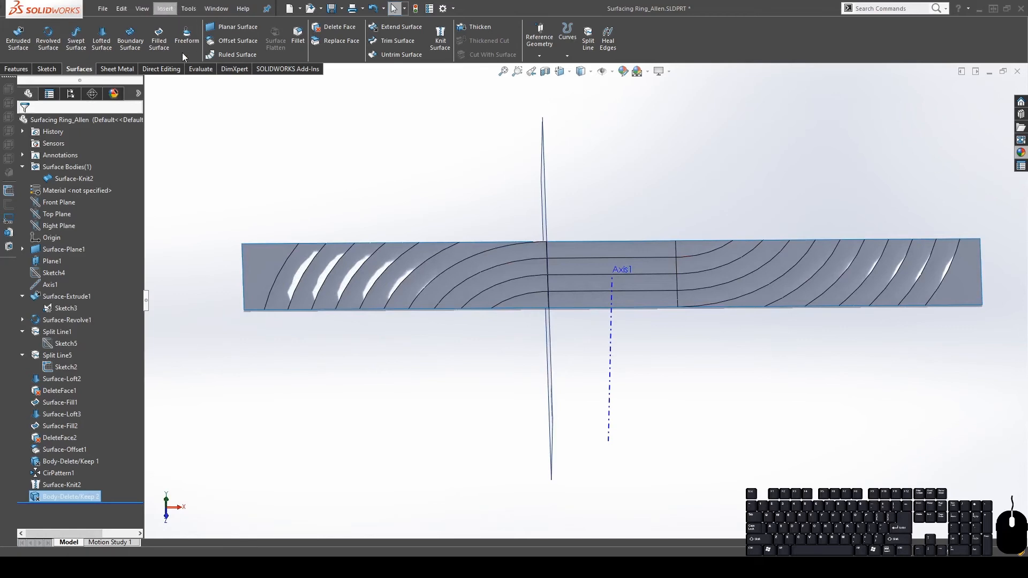
pyautogui.click(301, 238)
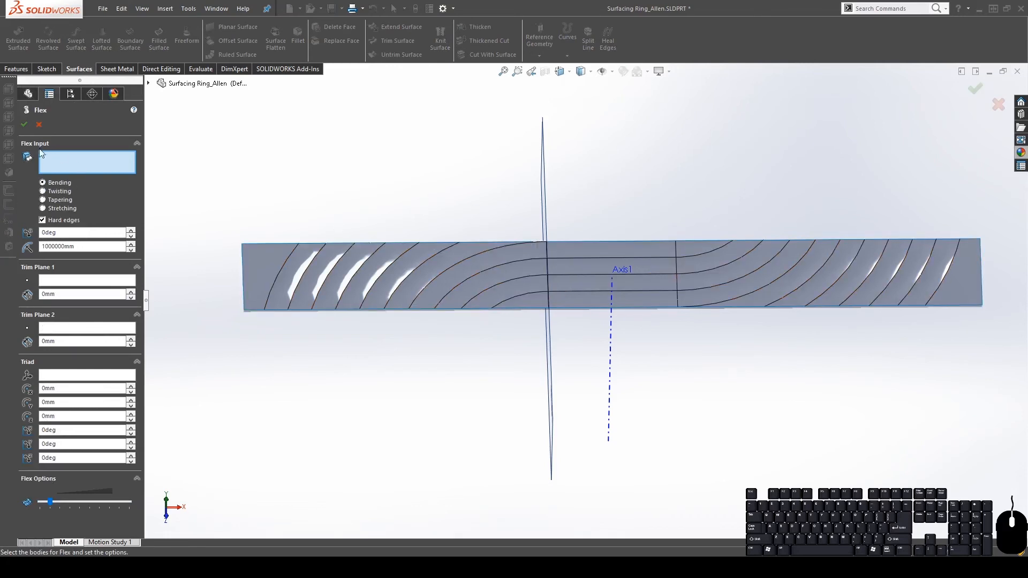
pyautogui.click(596, 280)
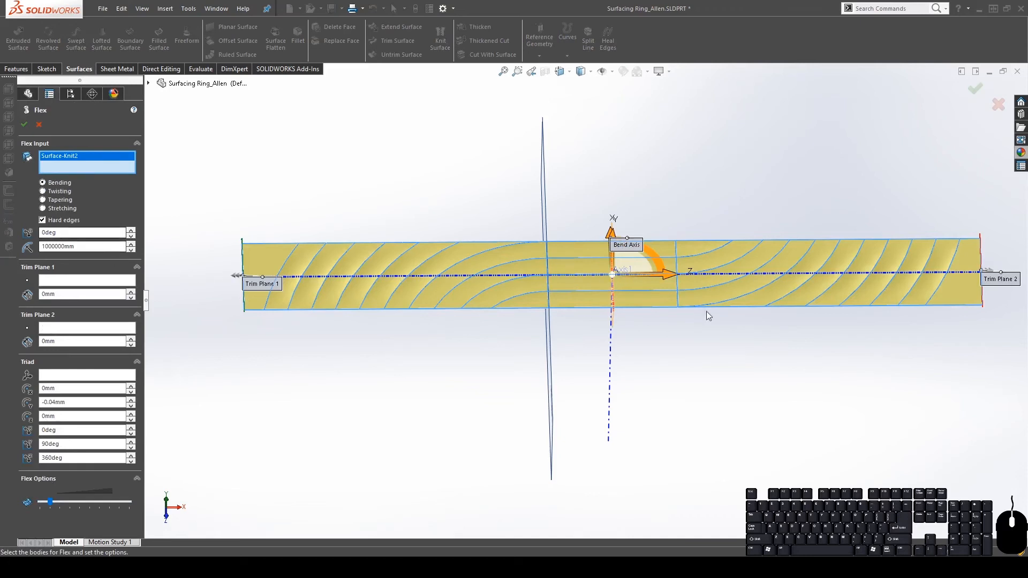
pyautogui.scroll(-3, 705, 310)
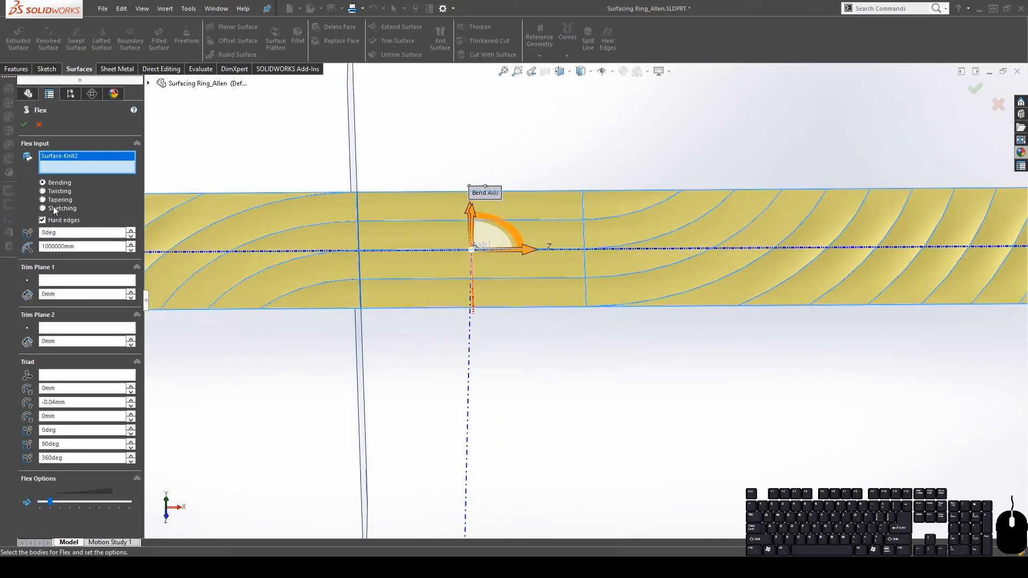
pyautogui.scroll(4, 692, 252)
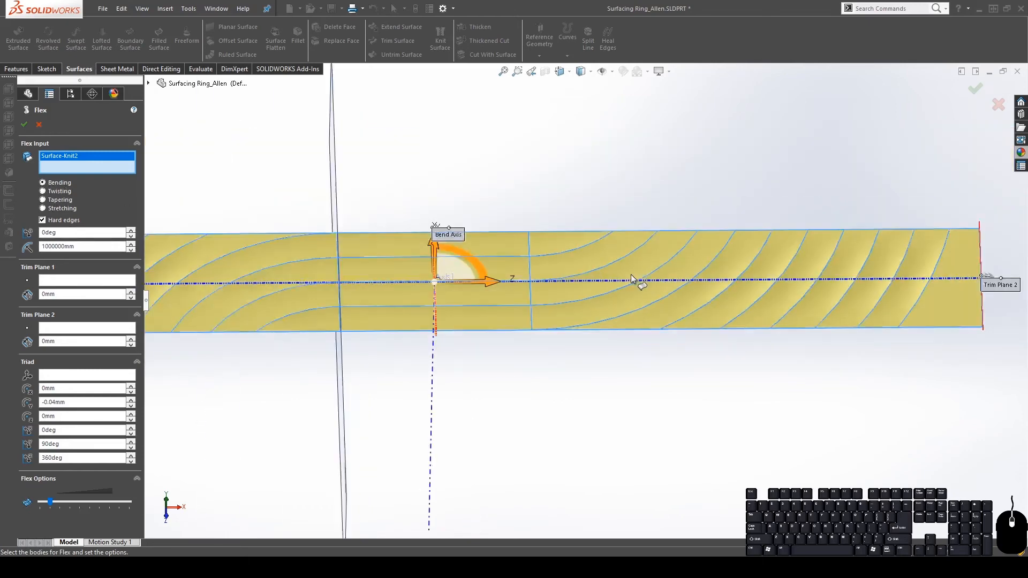
pyautogui.scroll(-4, 663, 306)
pyautogui.scroll(2, 614, 313)
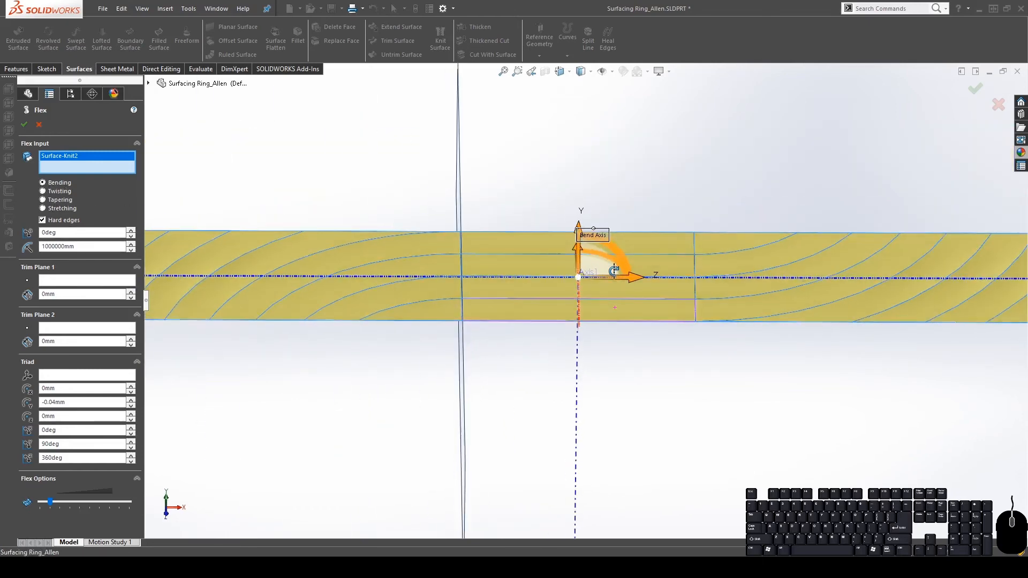
pyautogui.scroll(-3, 688, 287)
pyautogui.scroll(5, 695, 292)
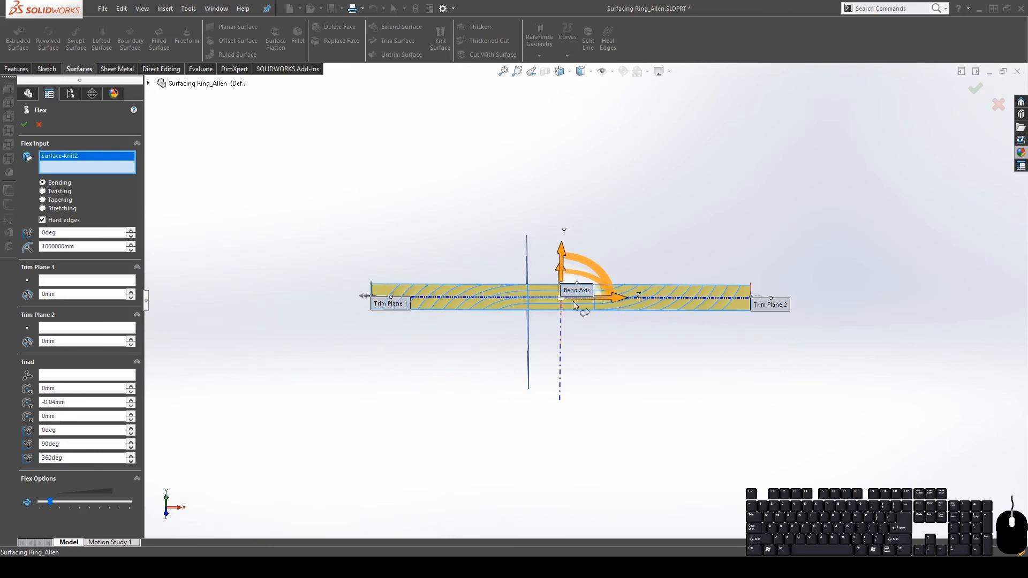
pyautogui.scroll(-3, 578, 302)
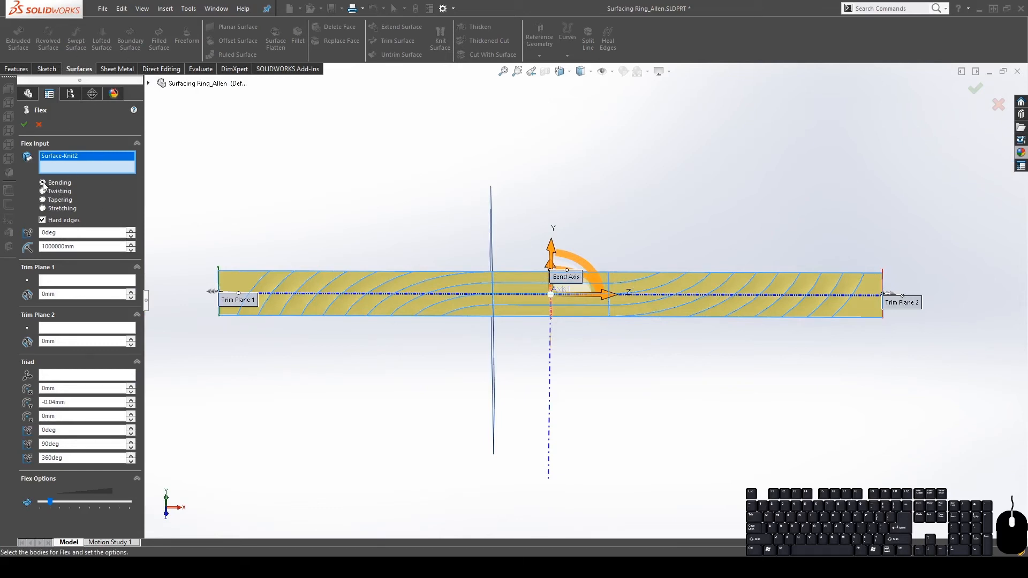
pyautogui.moveTo(394, 285); pyautogui.dragTo(523, 308, button='middle')
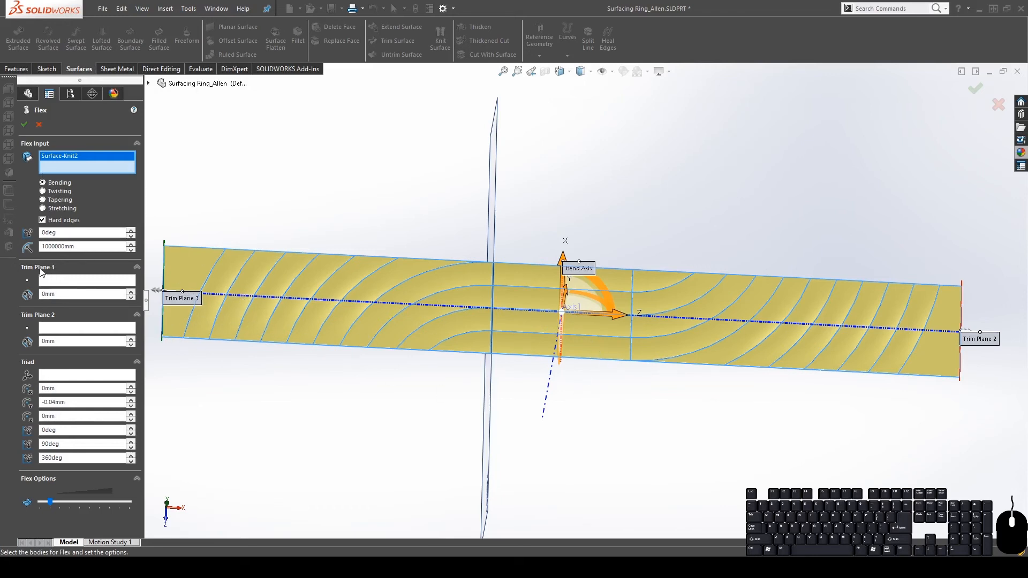
# Place Trim Plane 1 at the corner vertex on the strip's first end
pyautogui.click(108, 283)
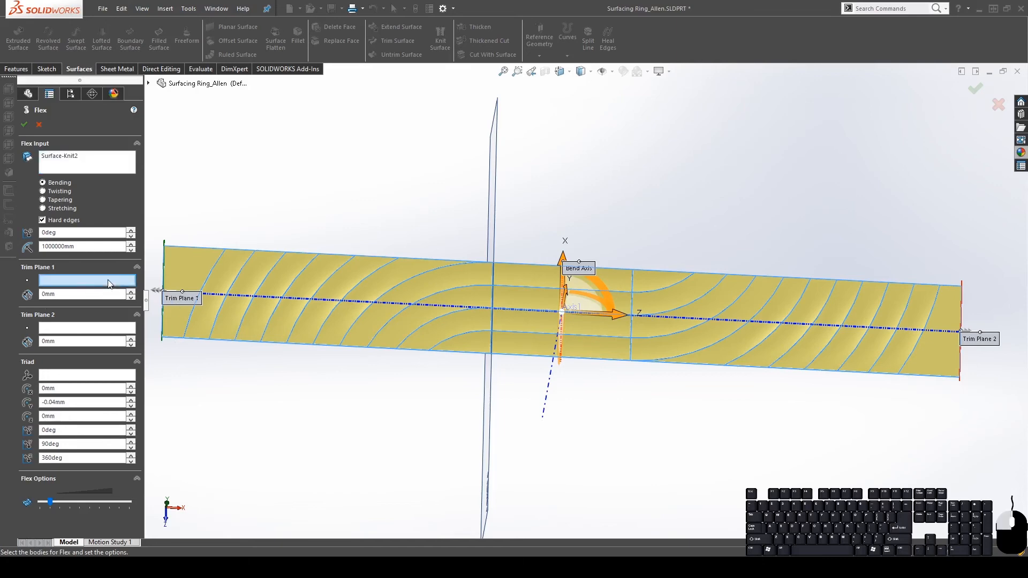
pyautogui.scroll(3, 316, 336)
pyautogui.scroll(-5, 374, 326)
pyautogui.moveTo(482, 315)
pyautogui.mouseDown(button='middle')
pyautogui.moveTo(489, 201)
pyautogui.moveTo(470, 309)
pyautogui.mouseUp(button='middle')
pyautogui.scroll(-4, 501, 359)
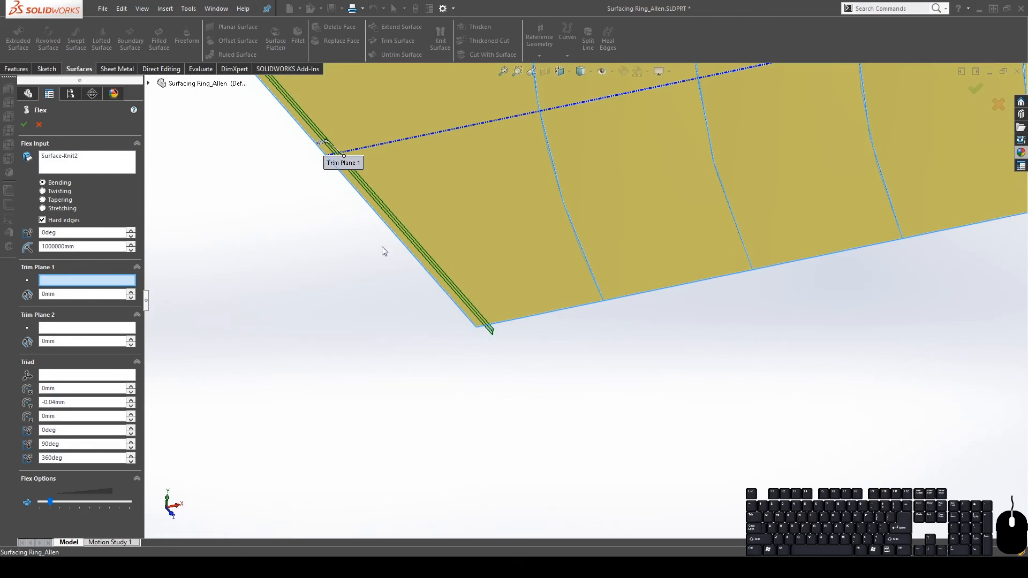
pyautogui.scroll(4, 363, 224)
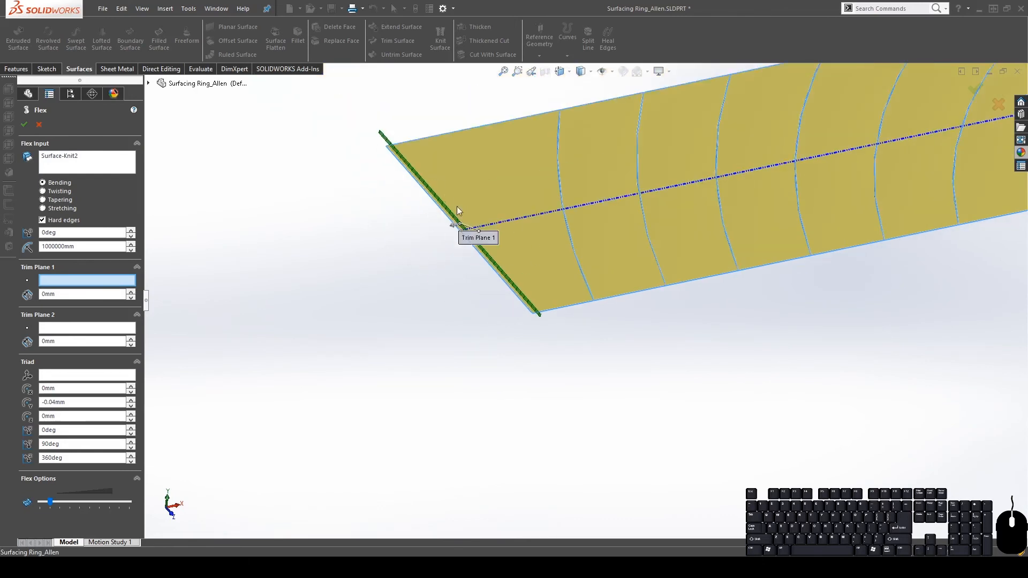
pyautogui.scroll(-5, 586, 303)
pyautogui.click(481, 347)
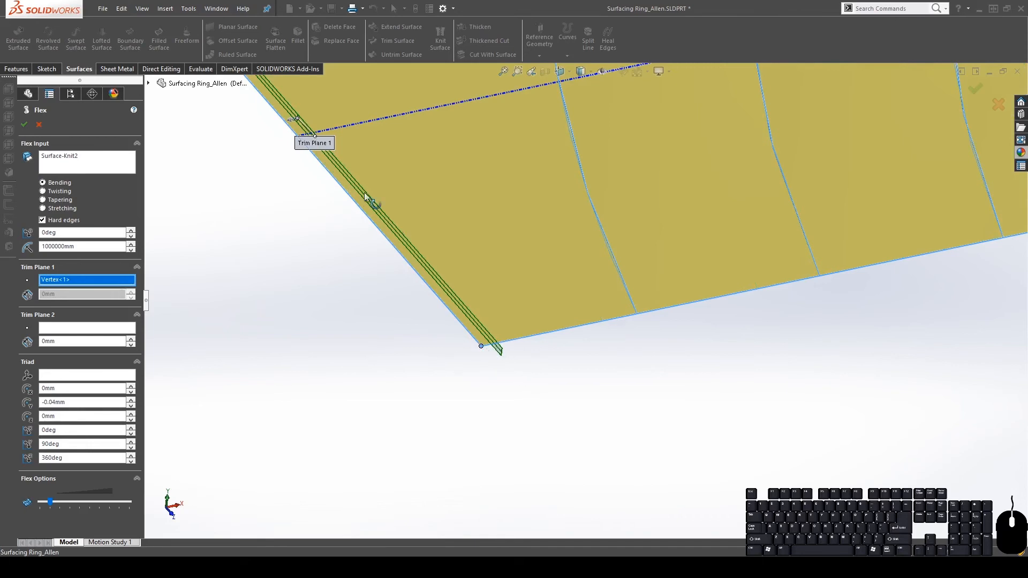
pyautogui.scroll(8, 557, 284)
pyautogui.scroll(-3, 939, 240)
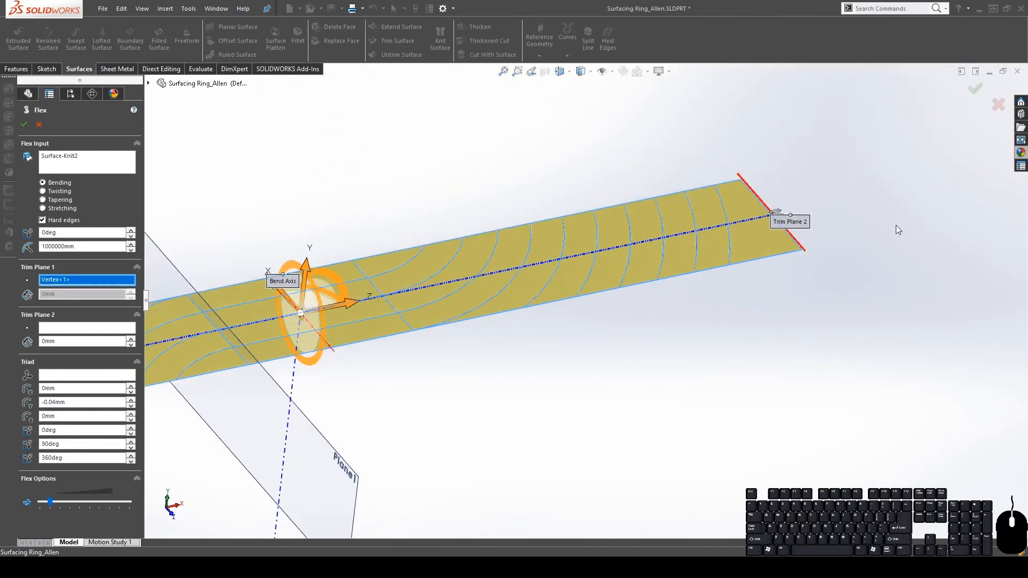
# Place Trim Plane 2 at the corner vertex on the strip's far end
pyautogui.click(53, 328)
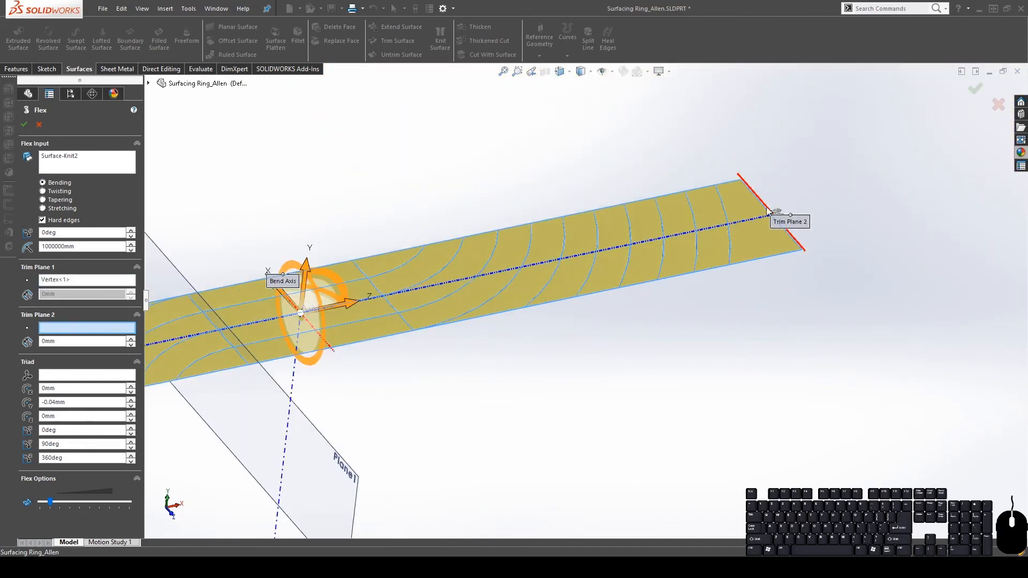
pyautogui.scroll(-5, 805, 249)
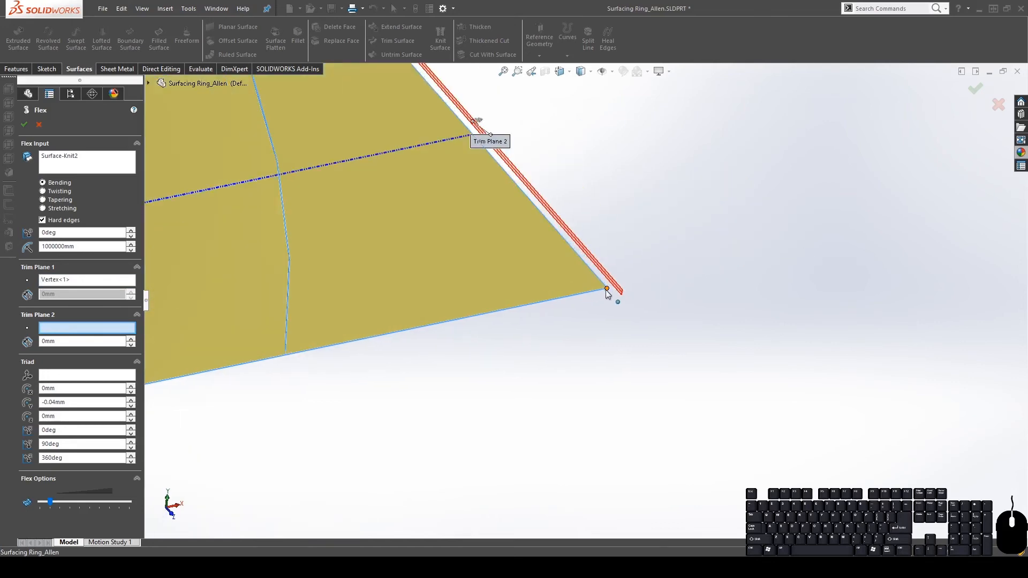
pyautogui.click(607, 290)
pyautogui.scroll(5, 530, 369)
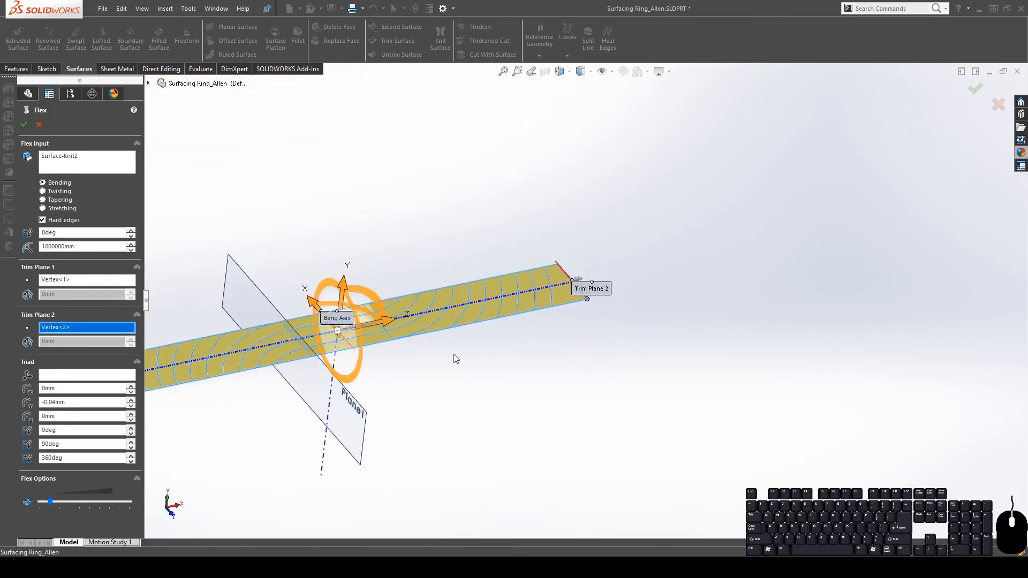
pyautogui.moveTo(455, 358)
pyautogui.mouseDown(button='middle')
pyautogui.moveTo(466, 337)
pyautogui.moveTo(438, 278)
pyautogui.moveTo(461, 343)
pyautogui.mouseUp(button='middle')
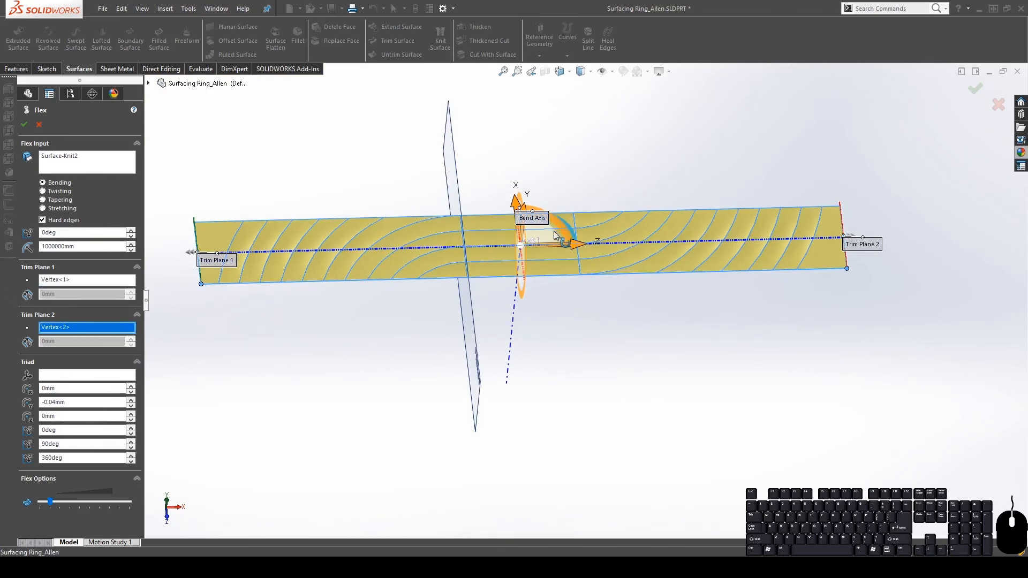
pyautogui.scroll(-4, 557, 235)
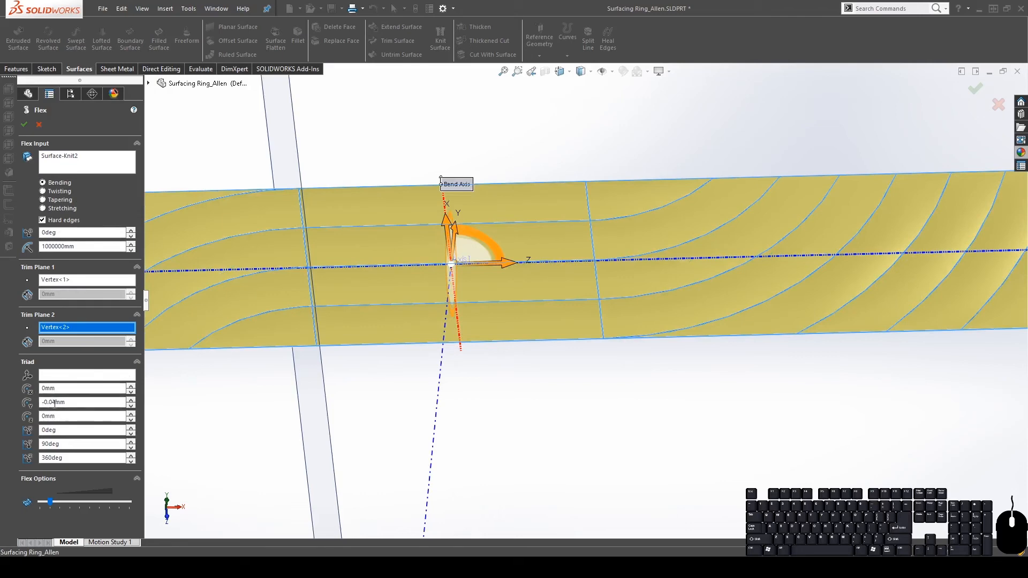
pyautogui.moveTo(311, 307); pyautogui.dragTo(295, 224, button='middle')
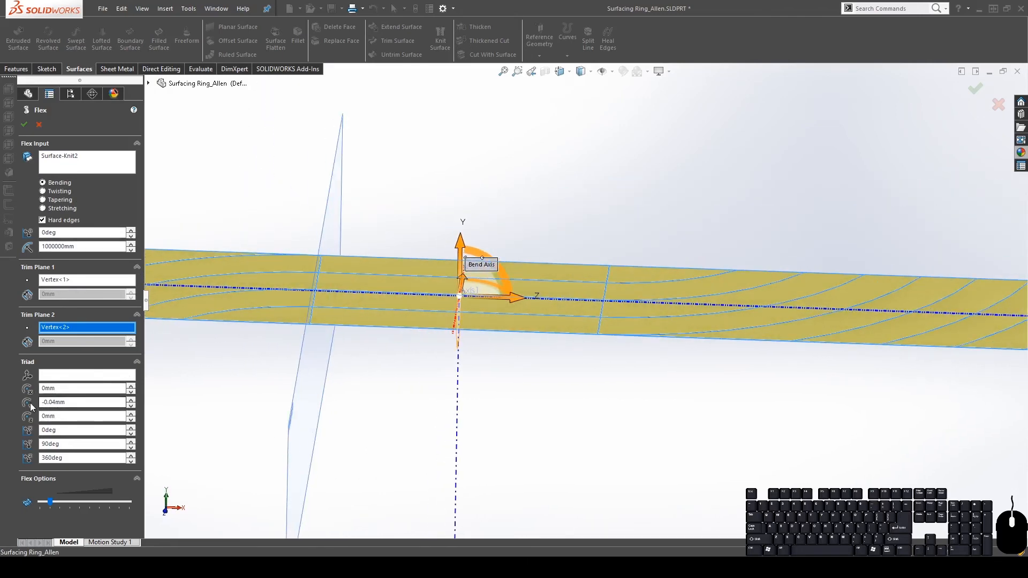
pyautogui.moveTo(497, 274); pyautogui.dragTo(559, 320, button='middle')
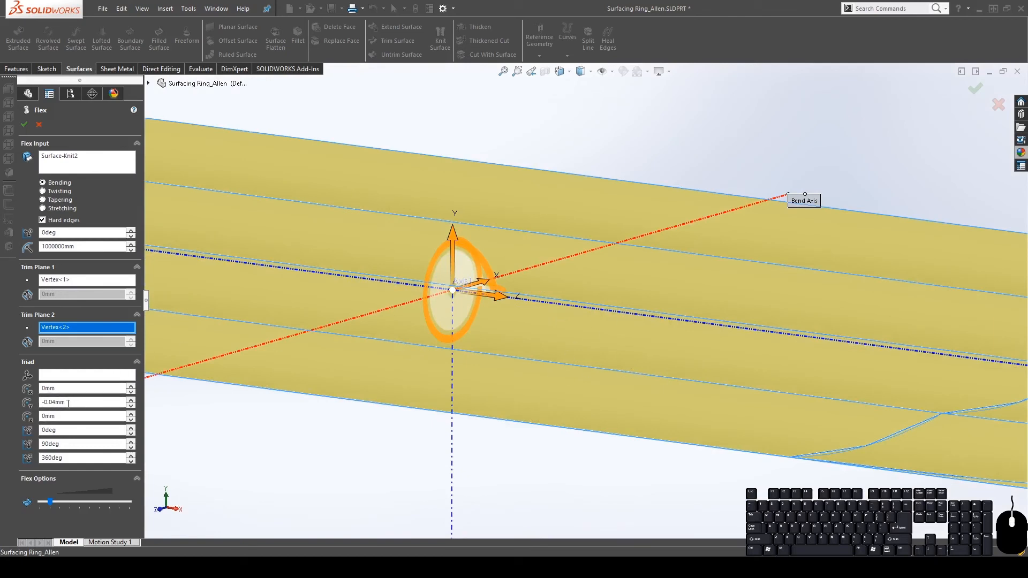
# Edit the Flex Triad Y value from -0.04mm to -0.05mm and review the strip
pyautogui.moveTo(532, 375); pyautogui.dragTo(689, 298, button='middle')
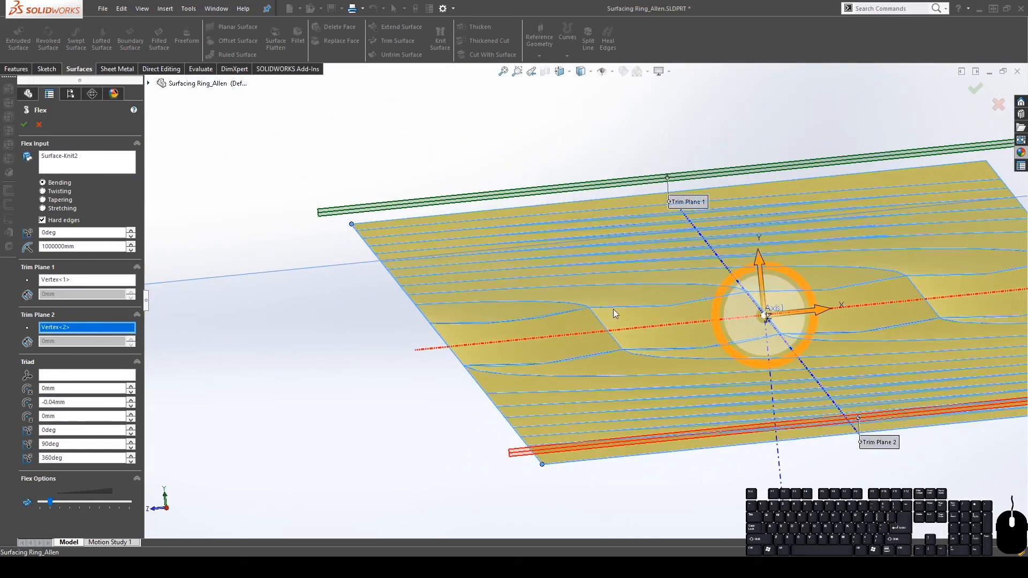
pyautogui.click(54, 402)
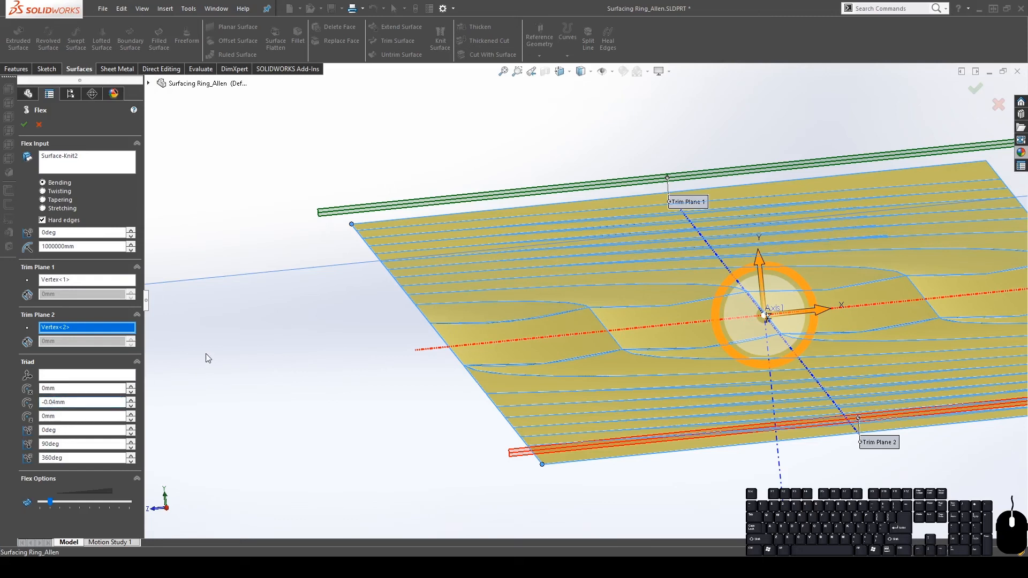
pyautogui.press('Delete')
pyautogui.press('Return')
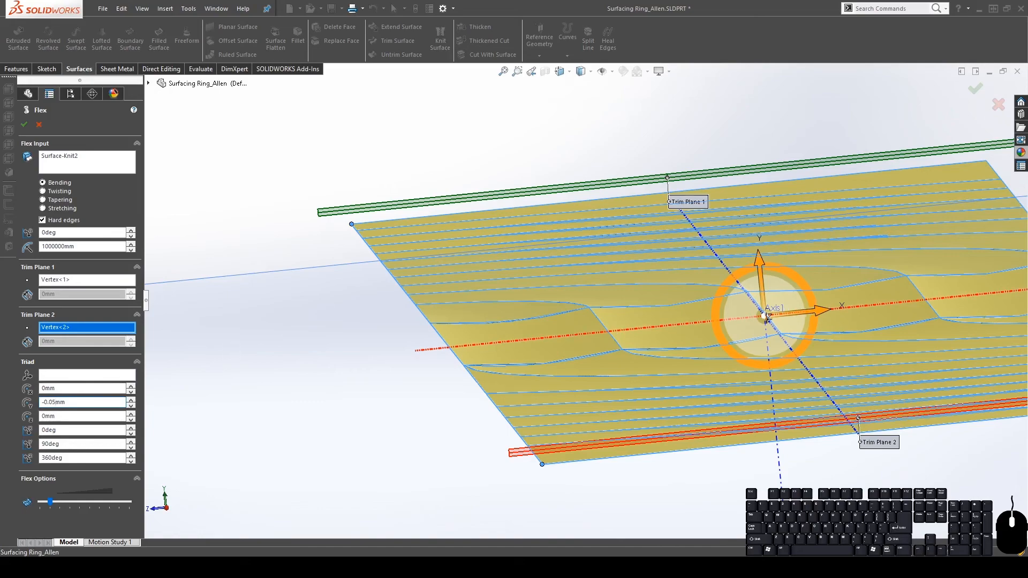
pyautogui.scroll(-4, 867, 305)
pyautogui.moveTo(801, 338); pyautogui.dragTo(815, 354, button='middle')
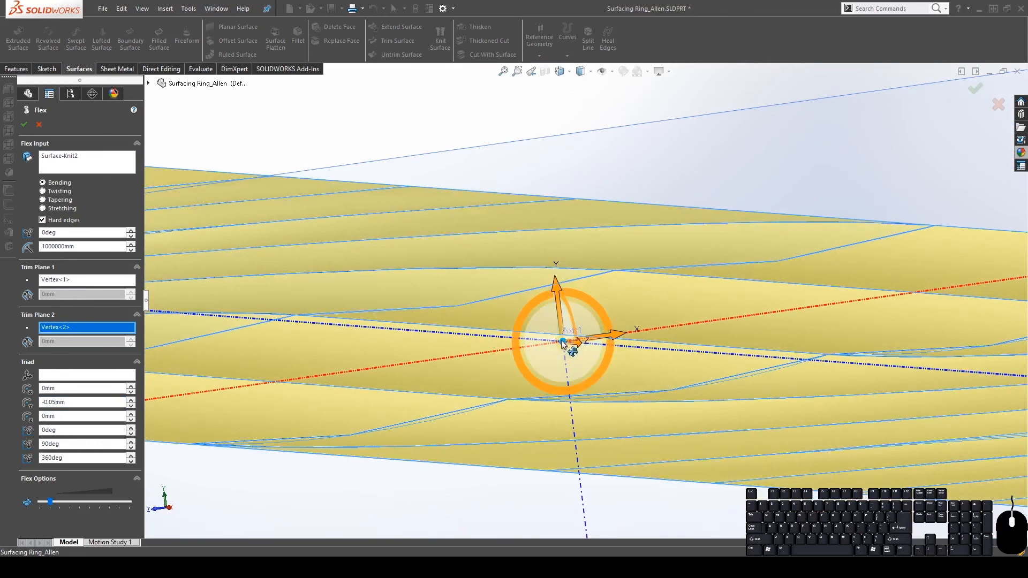
pyautogui.scroll(4, 720, 358)
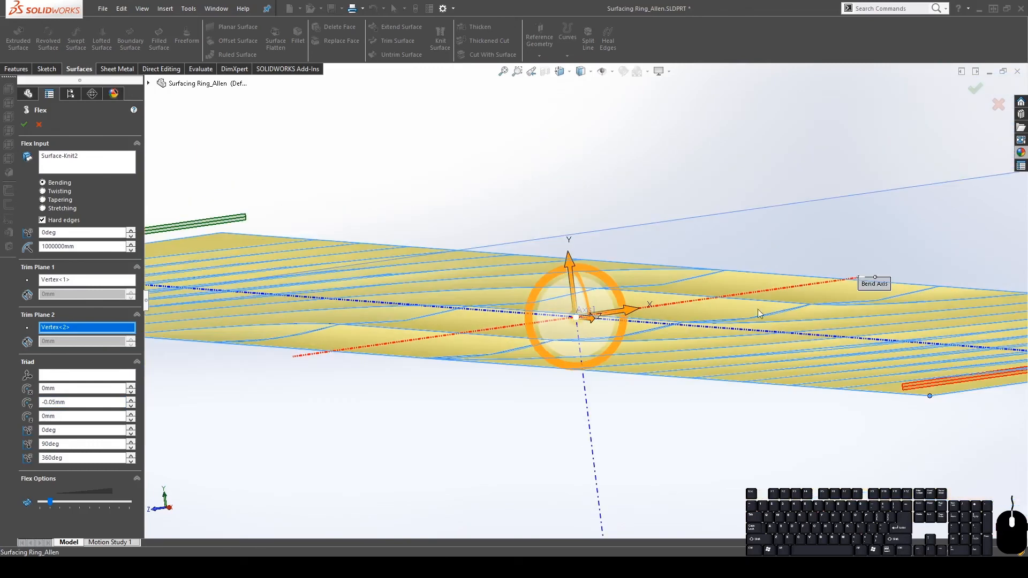
pyautogui.scroll(3, 725, 323)
pyautogui.scroll(-3, 532, 327)
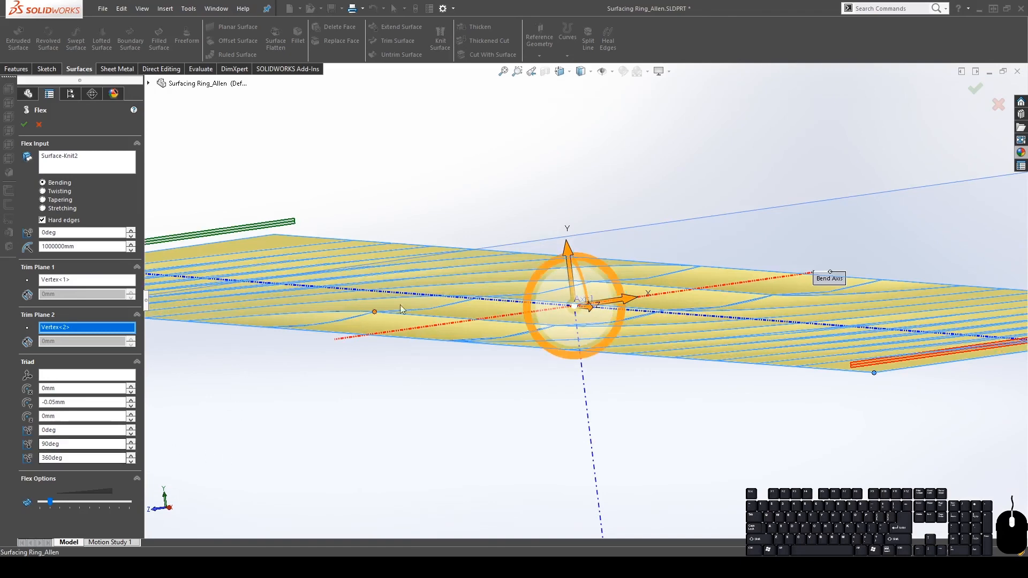
pyautogui.moveTo(400, 304); pyautogui.dragTo(647, 373, button='middle')
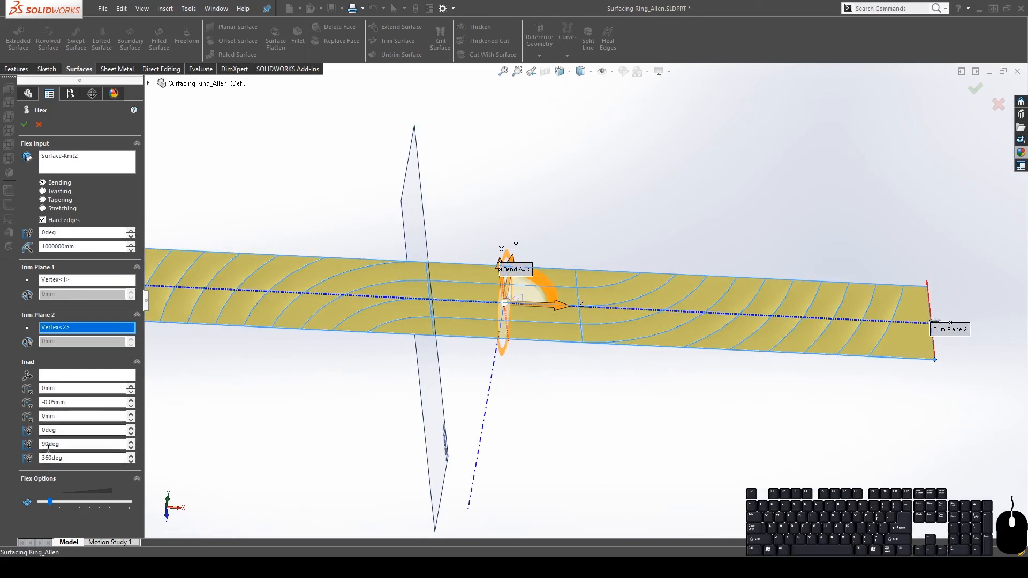
pyautogui.scroll(4, 443, 364)
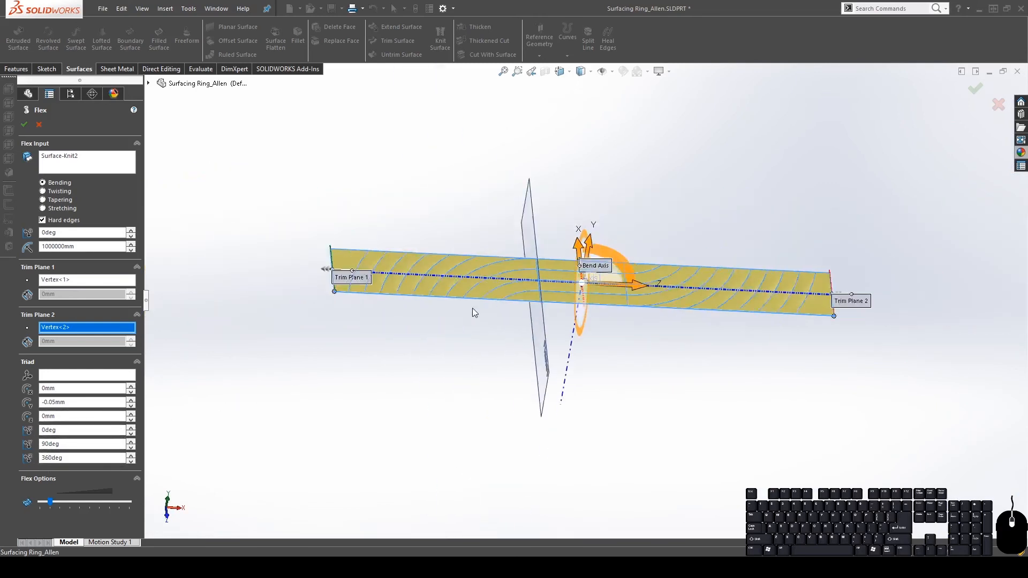
pyautogui.scroll(-2, 682, 257)
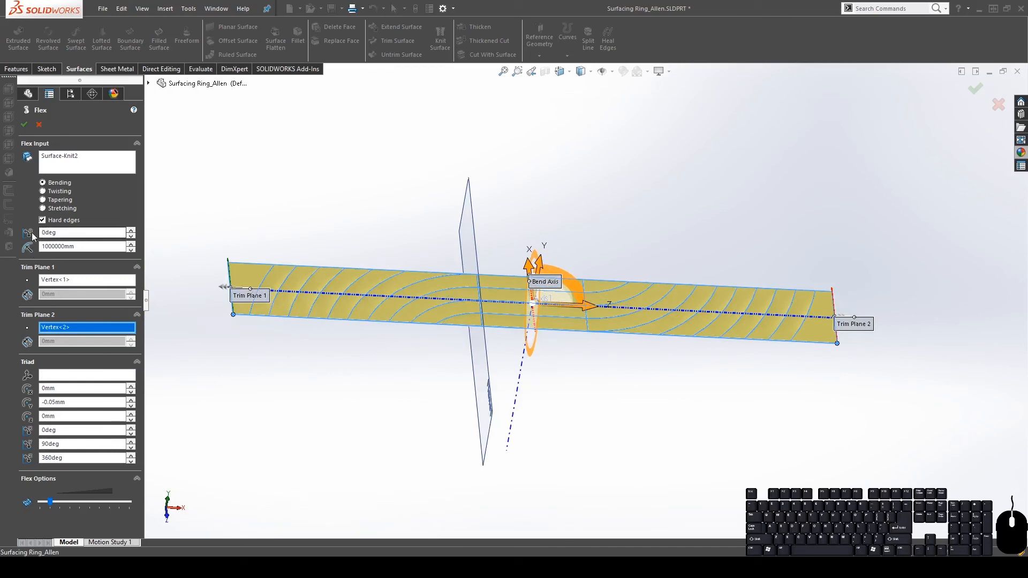
# Raise the Flex bending angle to about 40° and view the bend
pyautogui.click(130, 230)
pyautogui.moveTo(130, 230); pyautogui.dragTo(130, 230)
pyautogui.moveTo(632, 390); pyautogui.dragTo(565, 331, button='middle')
pyautogui.scroll(4, 566, 312)
pyautogui.scroll(-5, 565, 310)
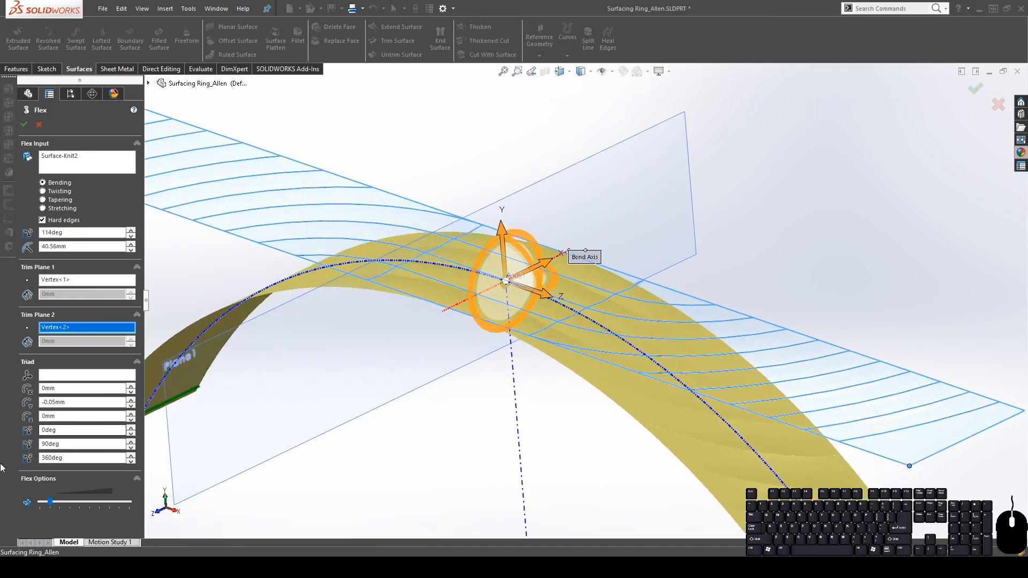
pyautogui.moveTo(483, 252); pyautogui.dragTo(493, 304)
pyautogui.scroll(6, 685, 320)
pyautogui.moveTo(693, 283)
pyautogui.mouseDown(button='middle')
pyautogui.moveTo(650, 253)
pyautogui.moveTo(608, 264)
pyautogui.moveTo(679, 293)
pyautogui.mouseUp(button='middle')
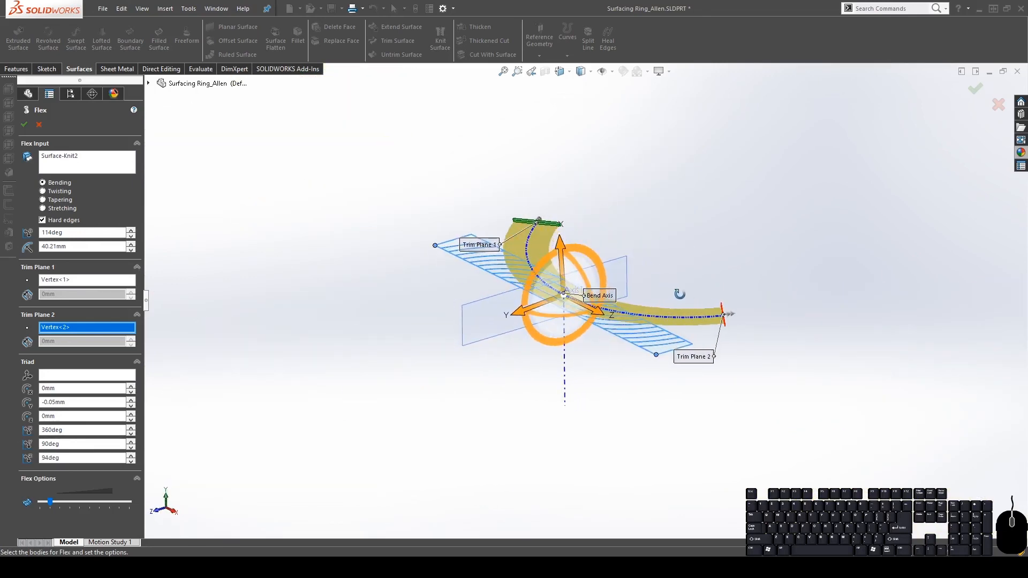
# Enter 80 for the triad's rotation angle
pyautogui.doubleClick(72, 457)
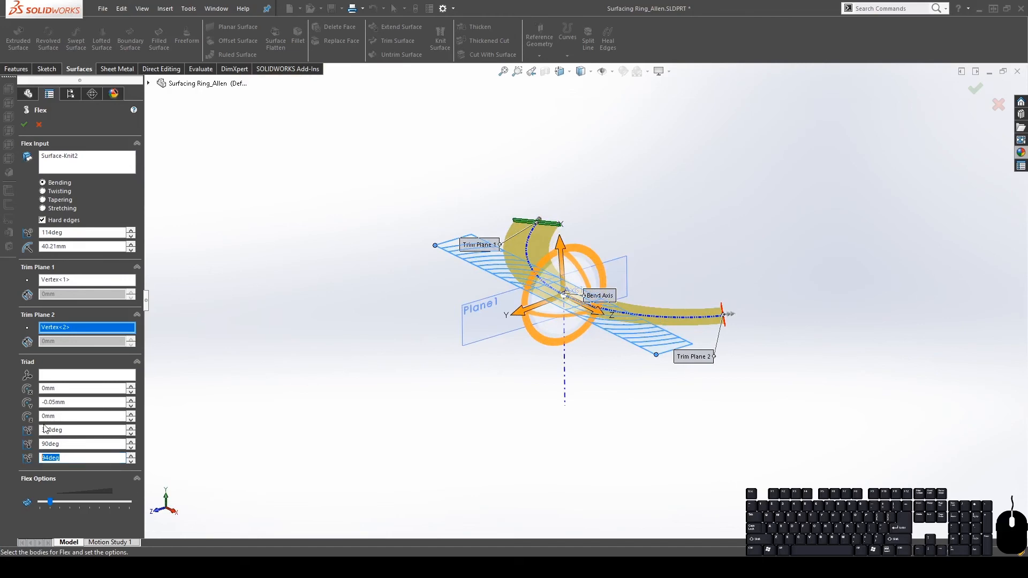
pyautogui.write('80')
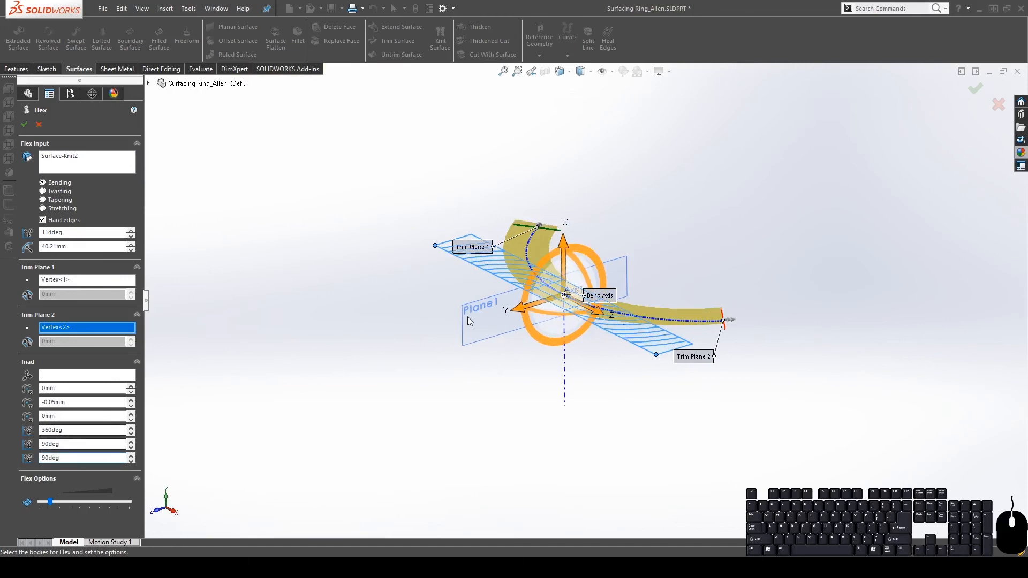
pyautogui.scroll(-3, 471, 318)
pyautogui.moveTo(569, 179); pyautogui.dragTo(663, 295, button='middle')
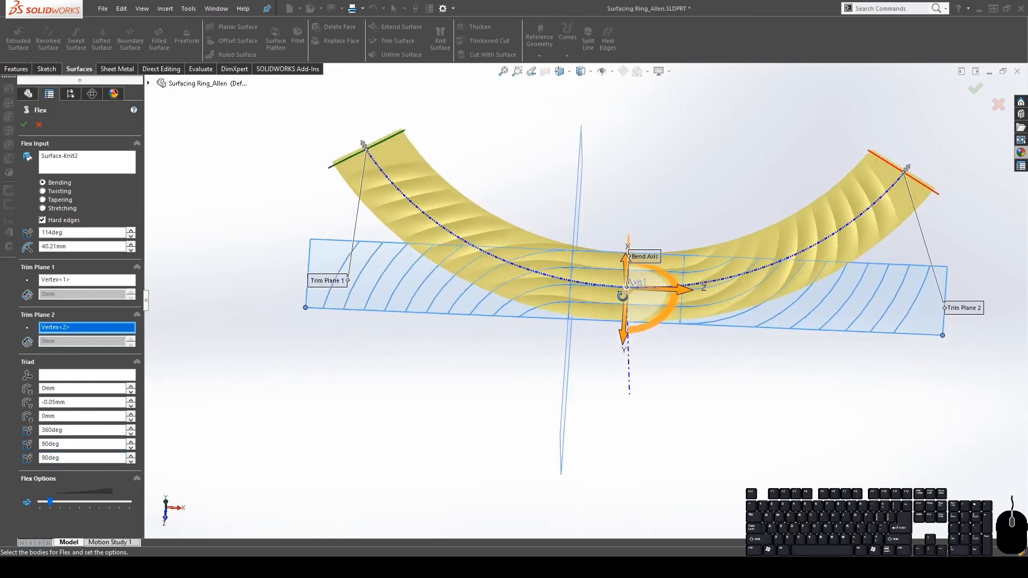
pyautogui.scroll(4, 727, 256)
pyautogui.scroll(-4, 737, 246)
pyautogui.scroll(1, 737, 246)
pyautogui.scroll(-4, 435, 314)
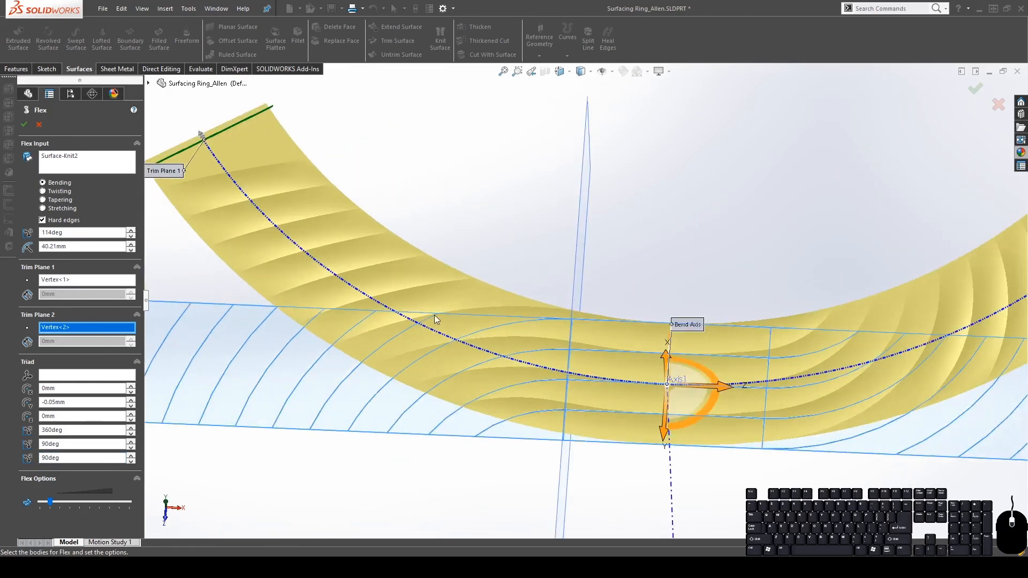
pyautogui.scroll(4, 738, 315)
# Set the bend angle to 180° for a half-ring of 25.46mm radius
pyautogui.moveTo(810, 266); pyautogui.dragTo(374, 275, button='middle')
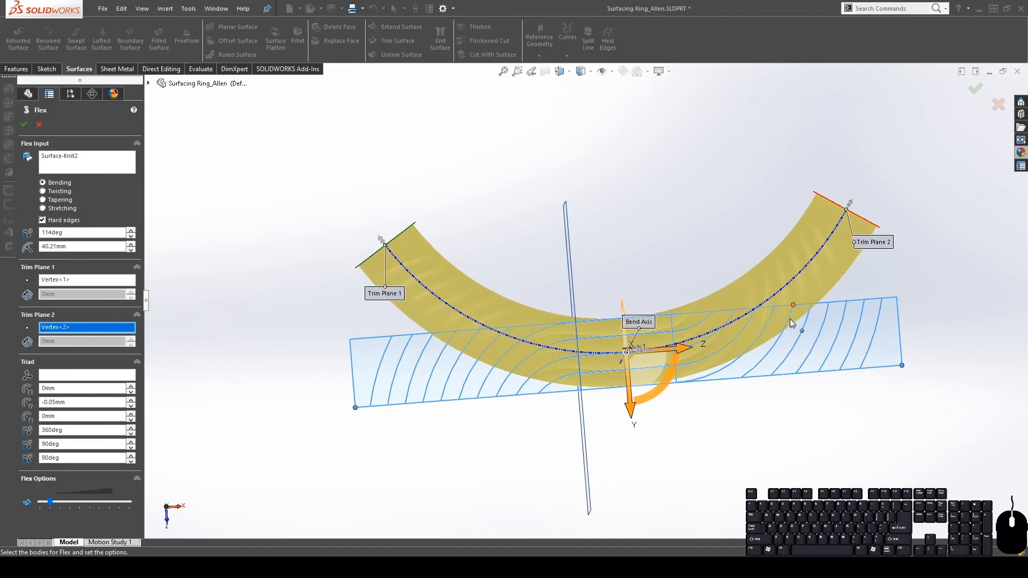
pyautogui.scroll(3, 792, 323)
pyautogui.scroll(-3, 791, 324)
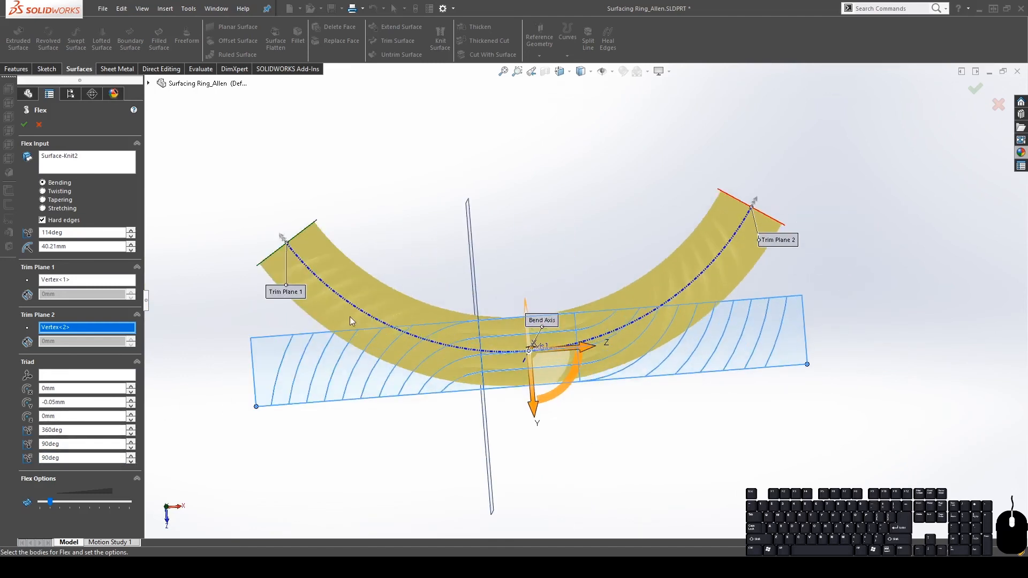
pyautogui.doubleClick(53, 232)
pyautogui.write('180')
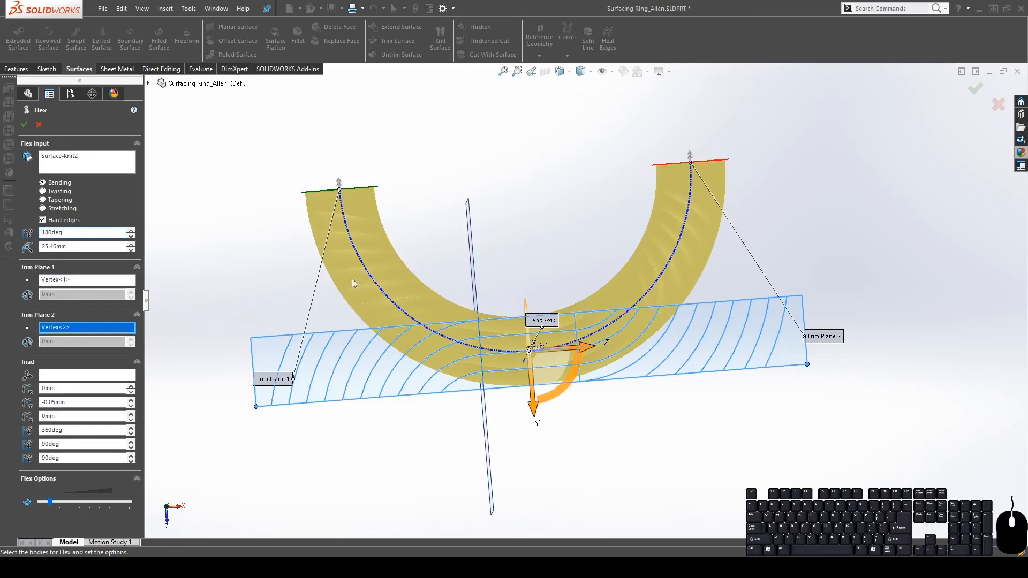
# Set the last Flex triad rotation to 360° and collapse Flex Options
pyautogui.moveTo(708, 294); pyautogui.dragTo(669, 278, button='middle')
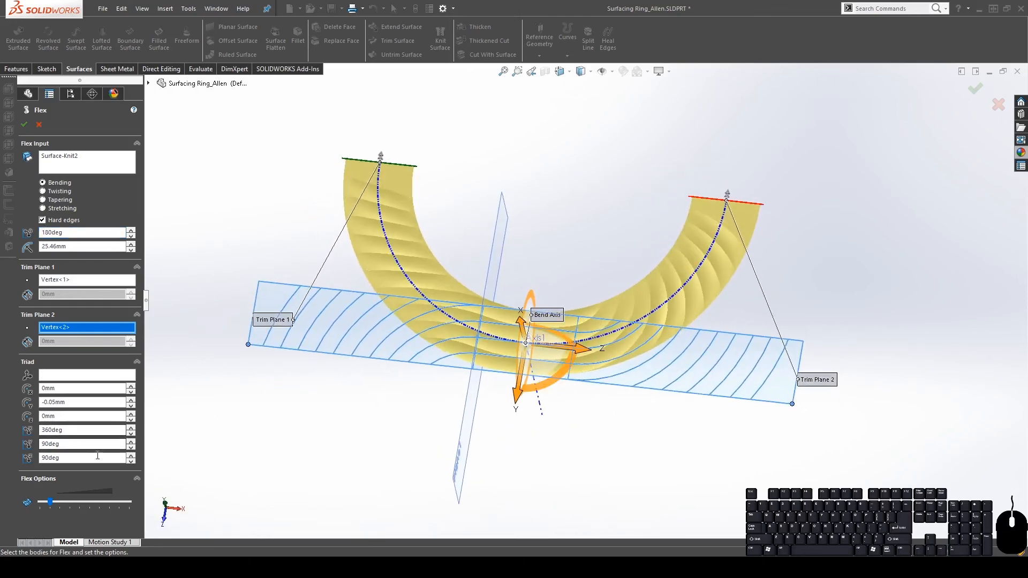
pyautogui.moveTo(688, 374); pyautogui.dragTo(610, 335, button='middle')
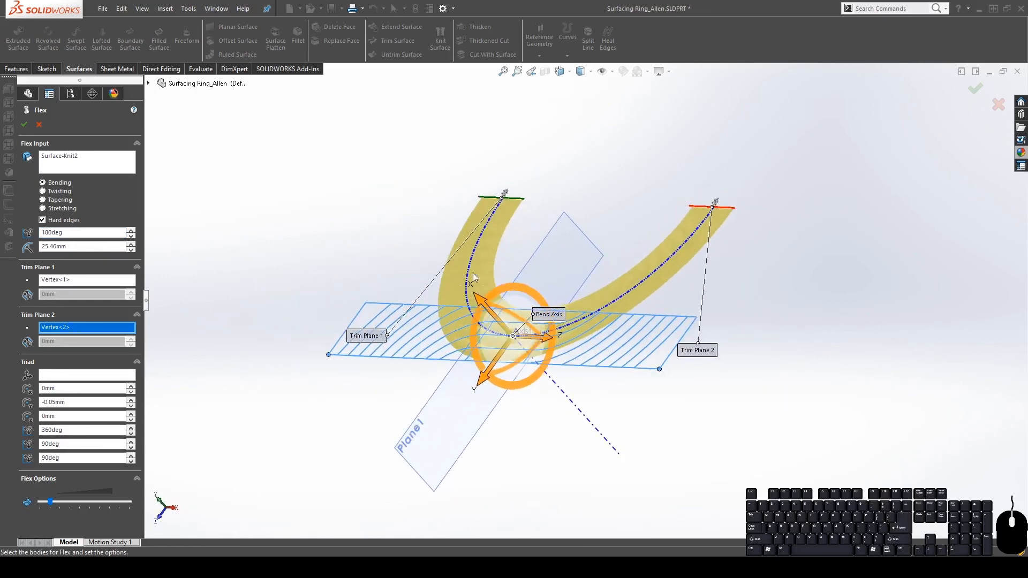
pyautogui.moveTo(506, 282); pyautogui.dragTo(555, 346)
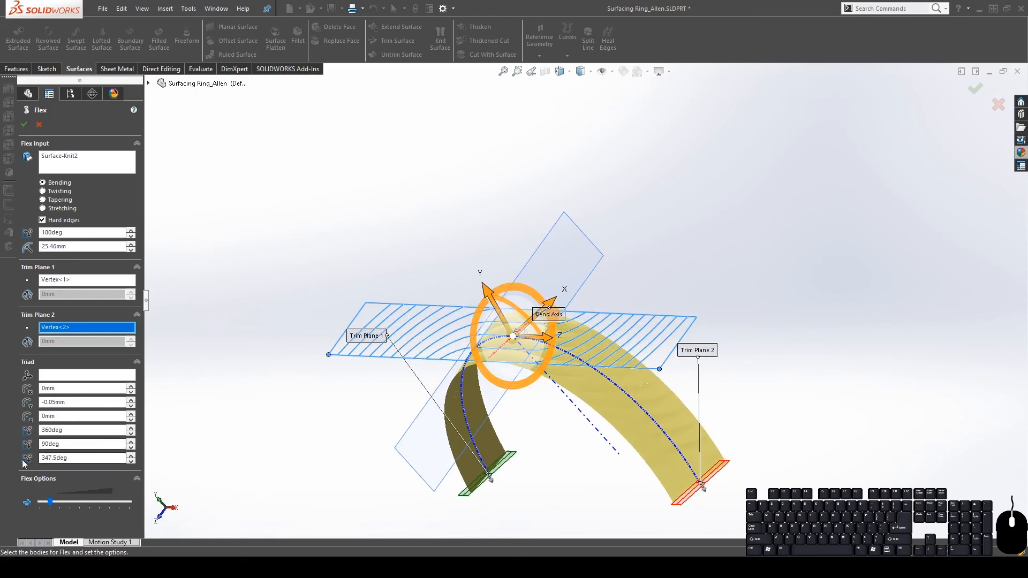
pyautogui.click(80, 458)
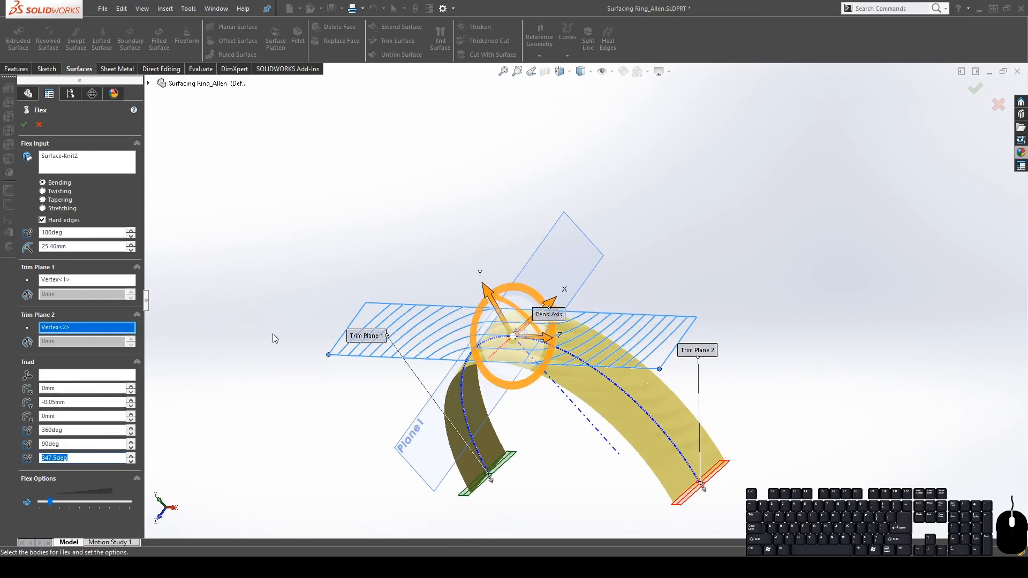
pyautogui.write('360')
pyautogui.press('Return')
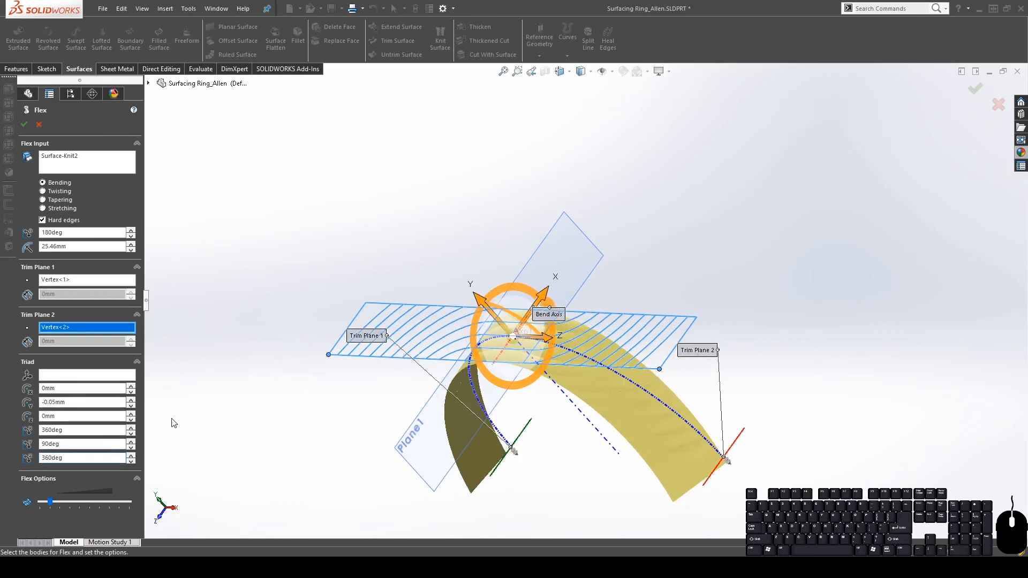
pyautogui.click(98, 480)
# Change the first triad rotation from 360° to 0°
pyautogui.moveTo(630, 431); pyautogui.dragTo(787, 306, button='middle')
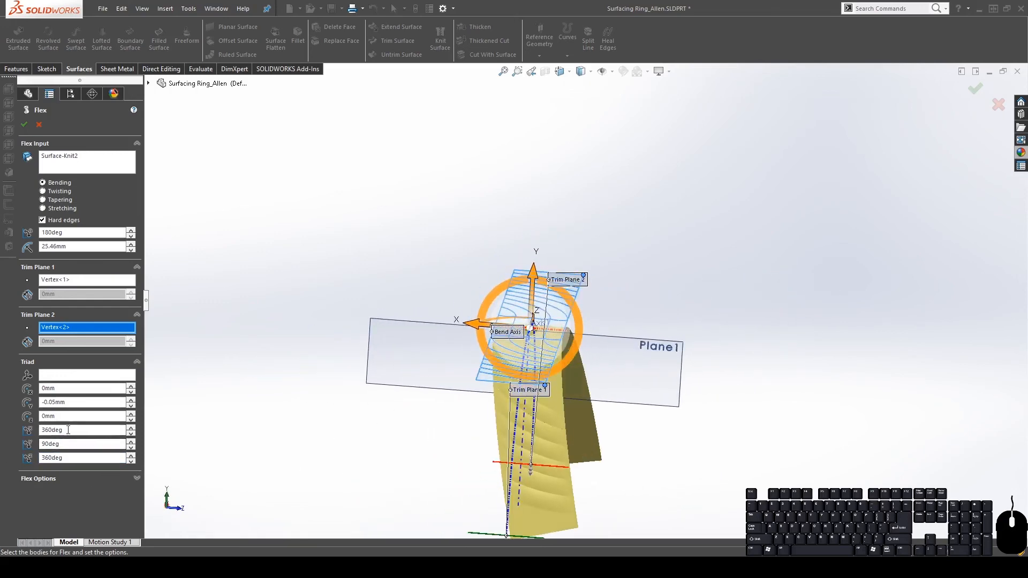
pyautogui.moveTo(526, 381); pyautogui.dragTo(627, 433, button='middle')
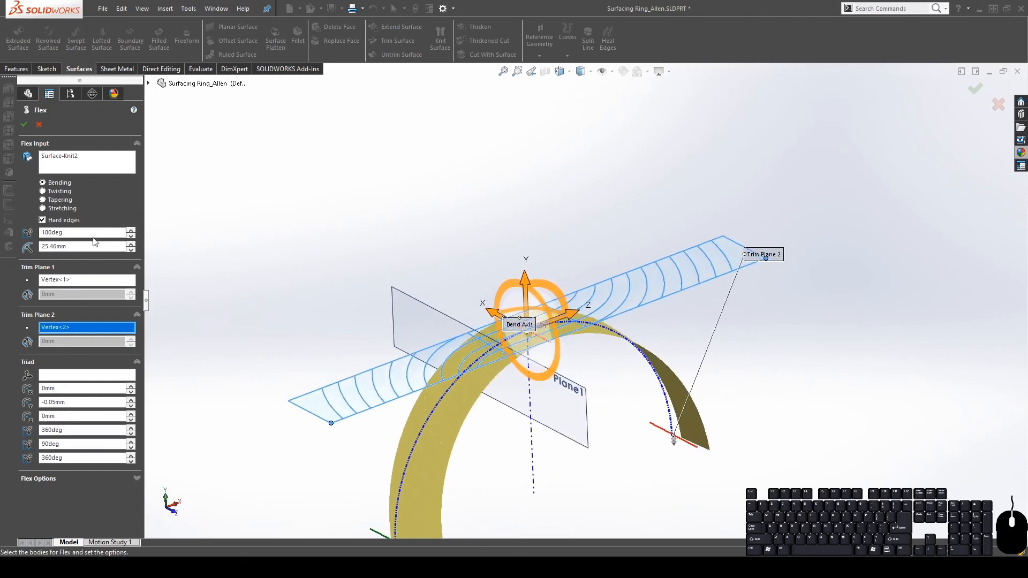
pyautogui.click(74, 429)
pyautogui.doubleClick(74, 430)
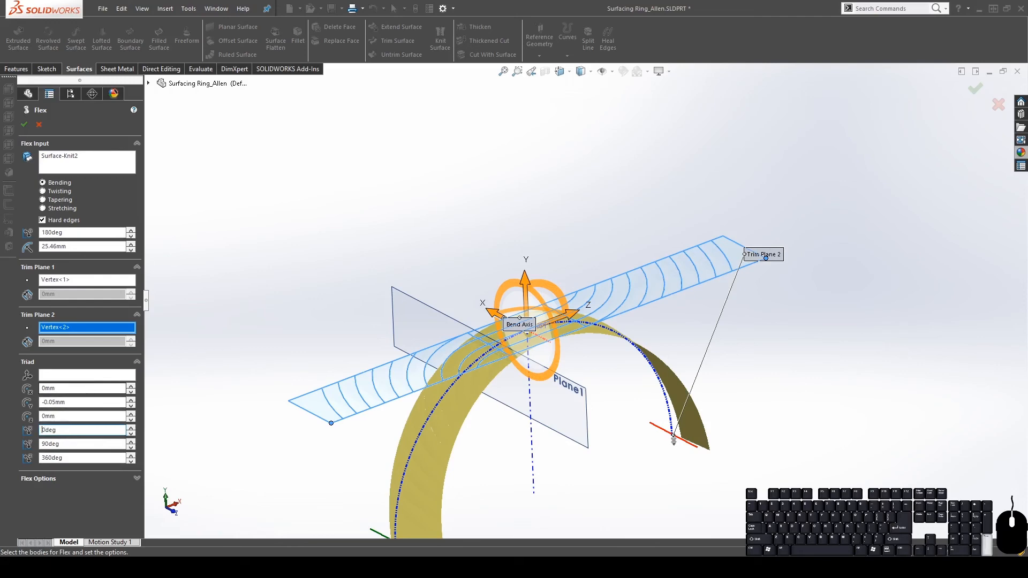
pyautogui.write('0')
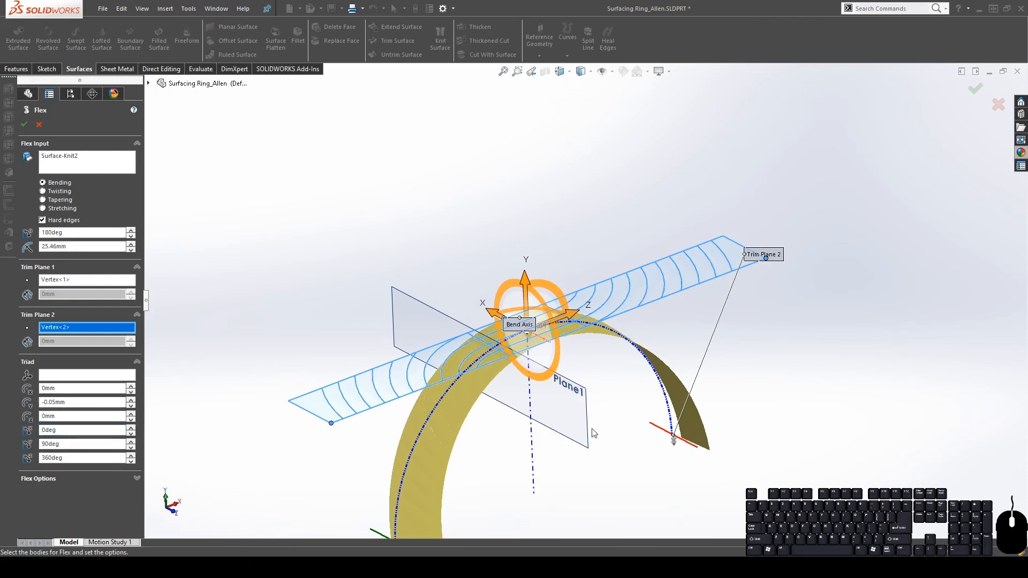
# Nudge the bend angle down one degree and back to 180°, giving a 25.61mm radius
pyautogui.moveTo(592, 429); pyautogui.dragTo(644, 403, button='middle')
pyautogui.scroll(-2, 622, 426)
pyautogui.scroll(5, 623, 427)
pyautogui.scroll(-2, 624, 399)
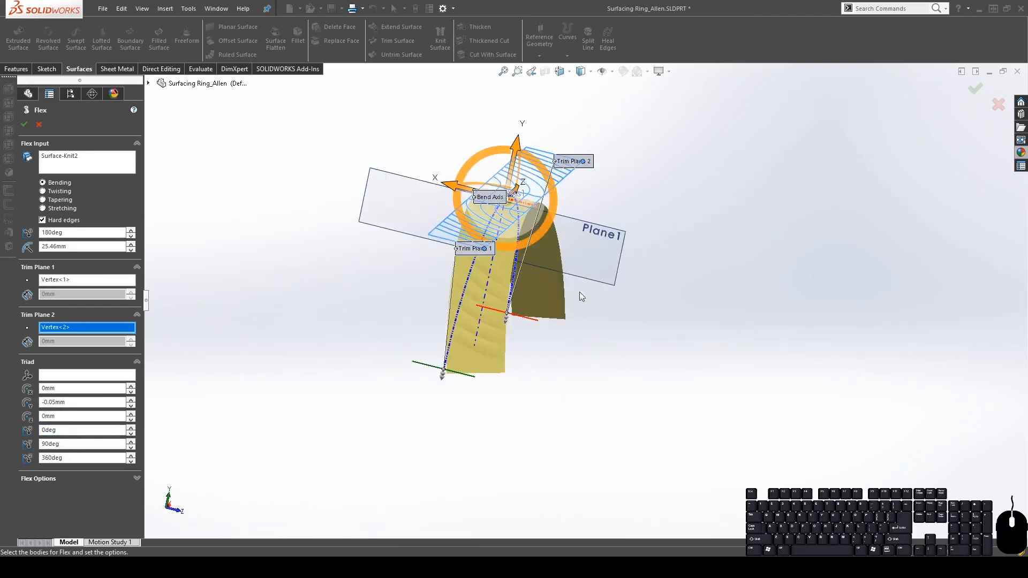
pyautogui.click(131, 236)
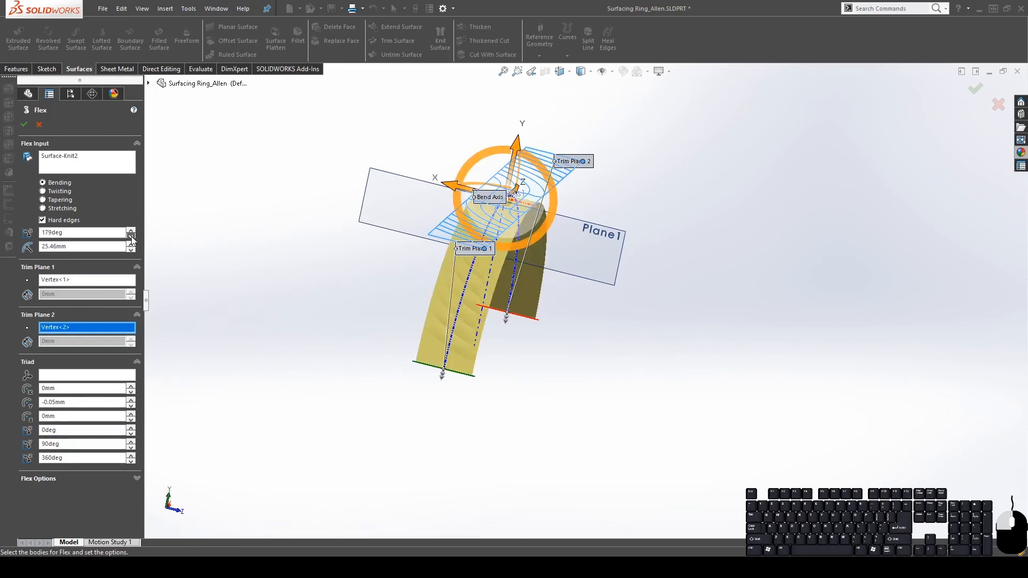
pyautogui.click(132, 231)
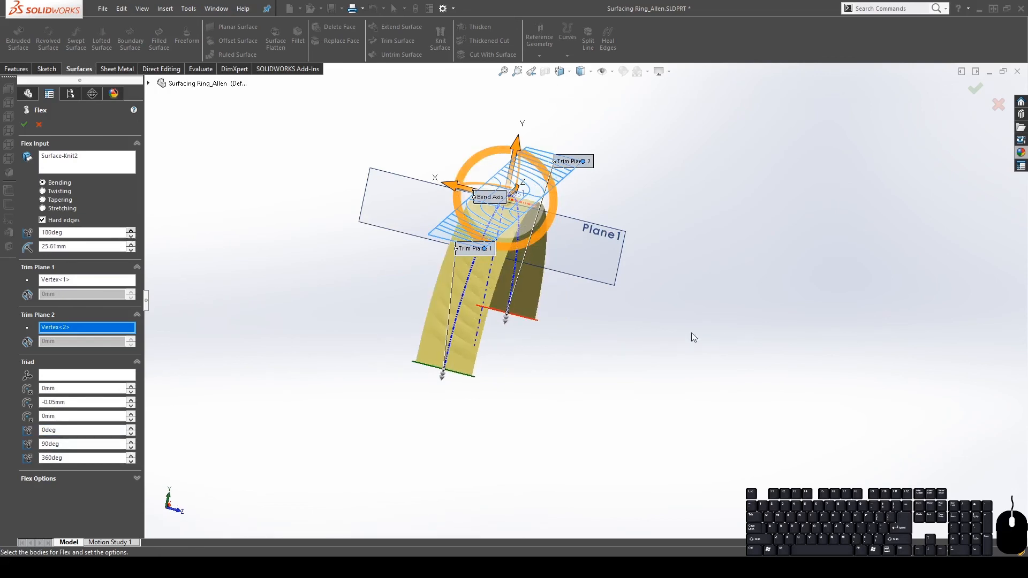
pyautogui.moveTo(691, 333); pyautogui.dragTo(661, 131, button='middle')
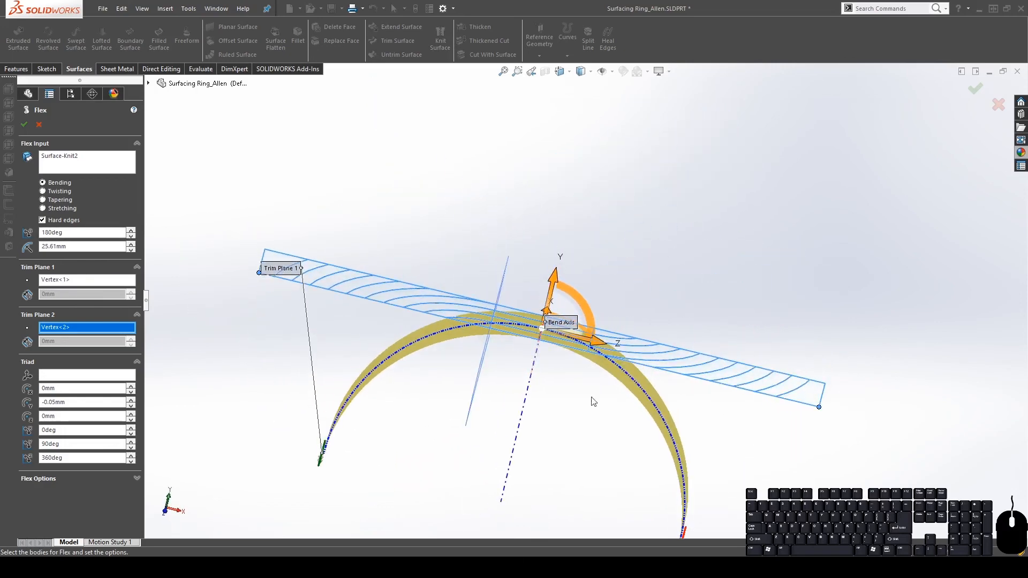
# Change the Flex bend angle to 360° so the strip closes into a 12.73mm-radius ring
pyautogui.doubleClick(91, 232)
pyautogui.write('360')
pyautogui.press('Return')
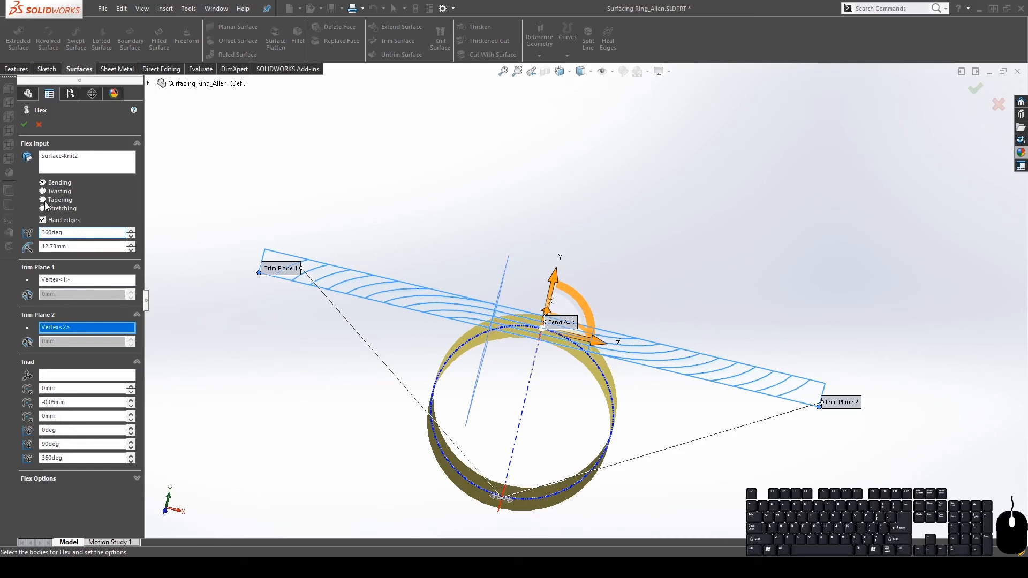
pyautogui.click(34, 479)
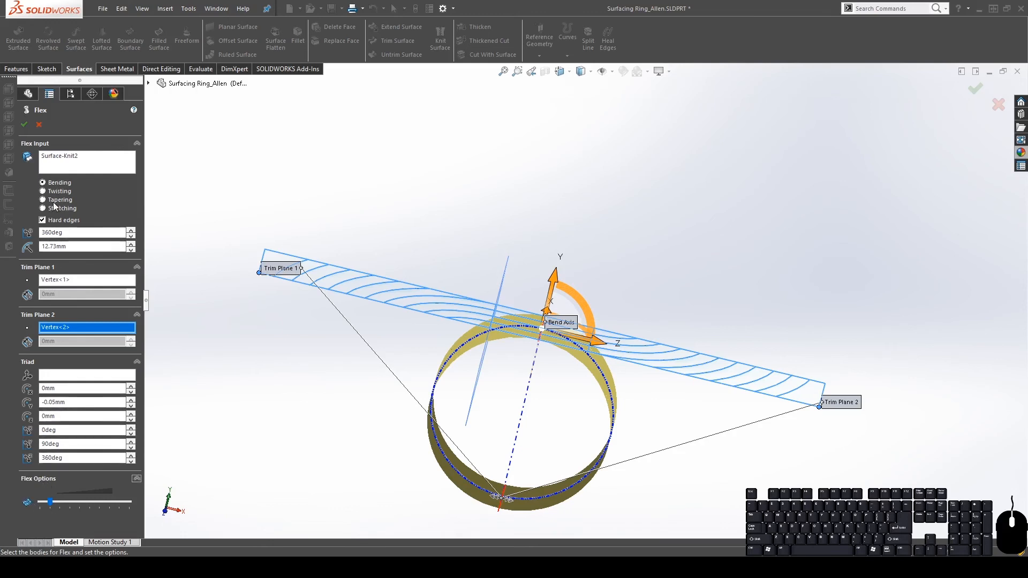
# Confirm the Flex feature, then select and orbit the closed Flex1 ring to inspect it
pyautogui.click(24, 125)
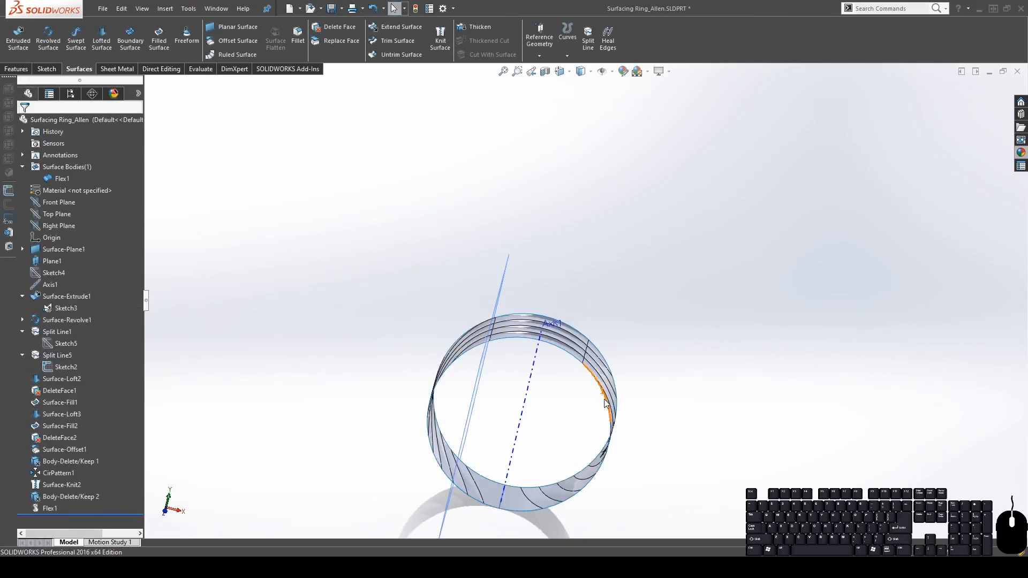
pyautogui.moveTo(604, 403); pyautogui.dragTo(545, 499, button='middle')
pyautogui.click(57, 179)
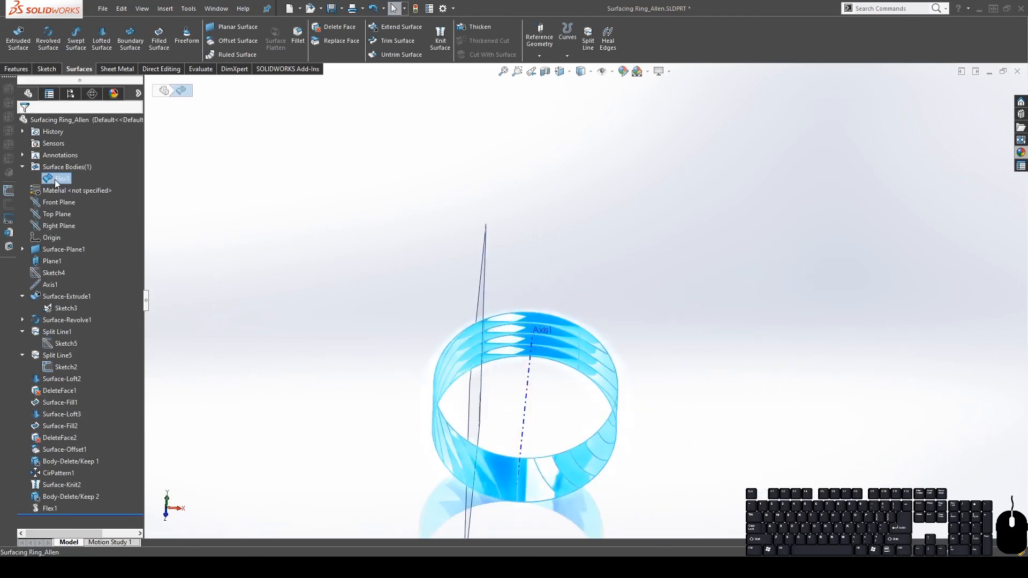
pyautogui.scroll(4, 647, 421)
pyautogui.scroll(-5, 646, 420)
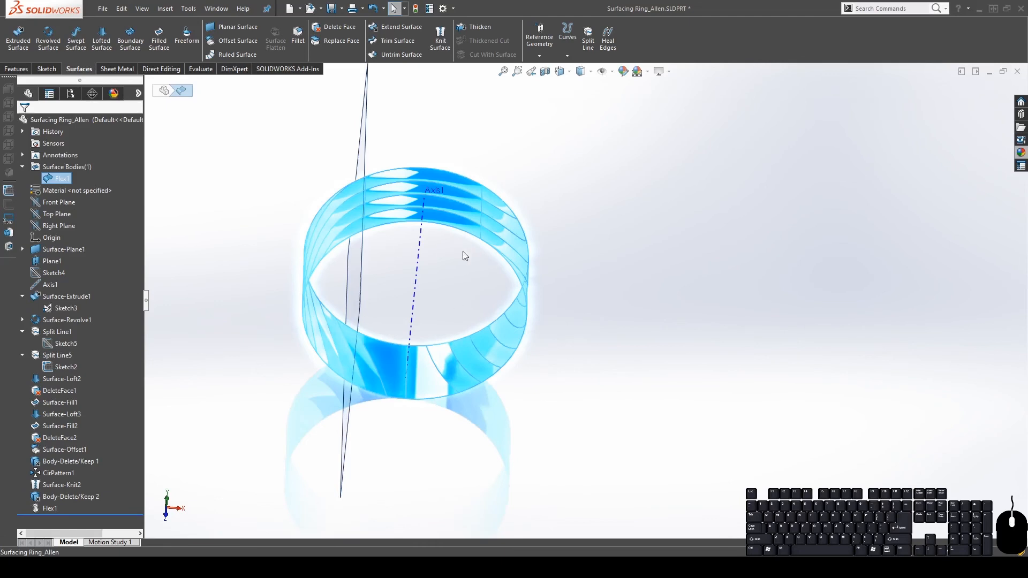
pyautogui.moveTo(459, 325); pyautogui.dragTo(426, 328, button='middle')
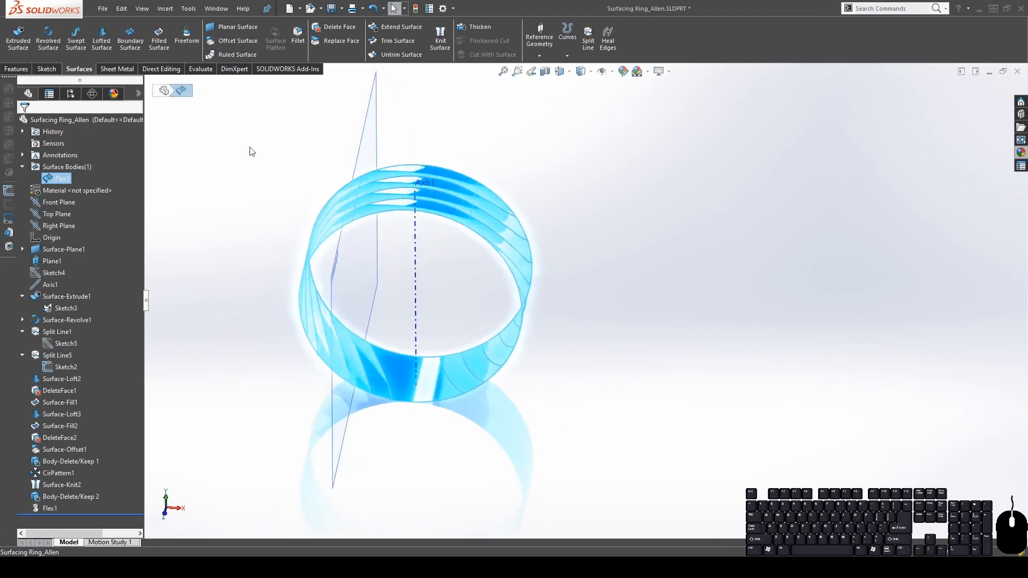
pyautogui.click(590, 161)
pyautogui.moveTo(590, 160); pyautogui.dragTo(487, 165, button='middle')
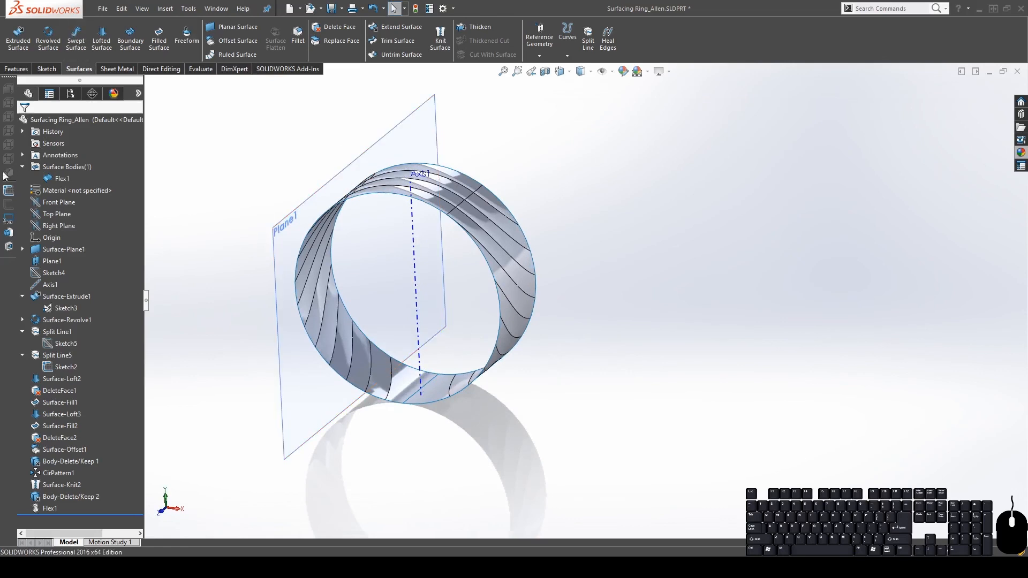
# Start a Fill Surface and pick the rim edges around the top, right, bottom and left of one opening
pyautogui.click(159, 41)
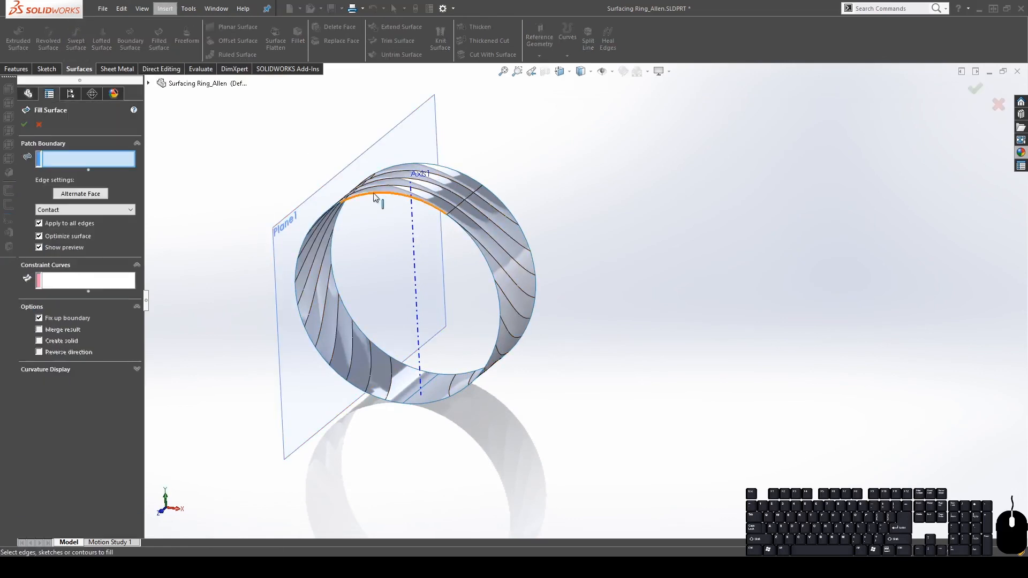
pyautogui.click(375, 196)
pyautogui.click(480, 251)
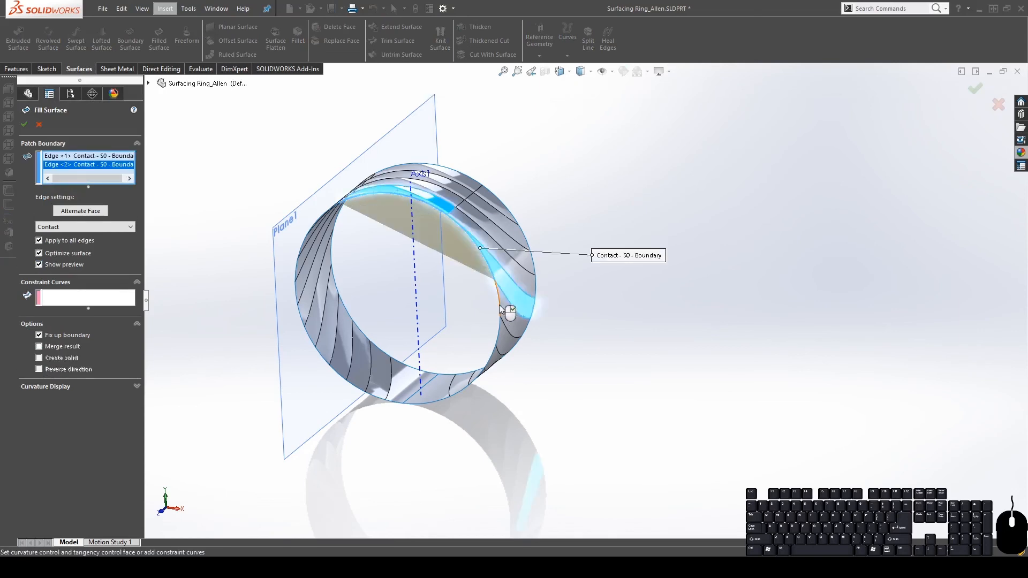
pyautogui.click(500, 315)
pyautogui.click(497, 344)
pyautogui.click(491, 366)
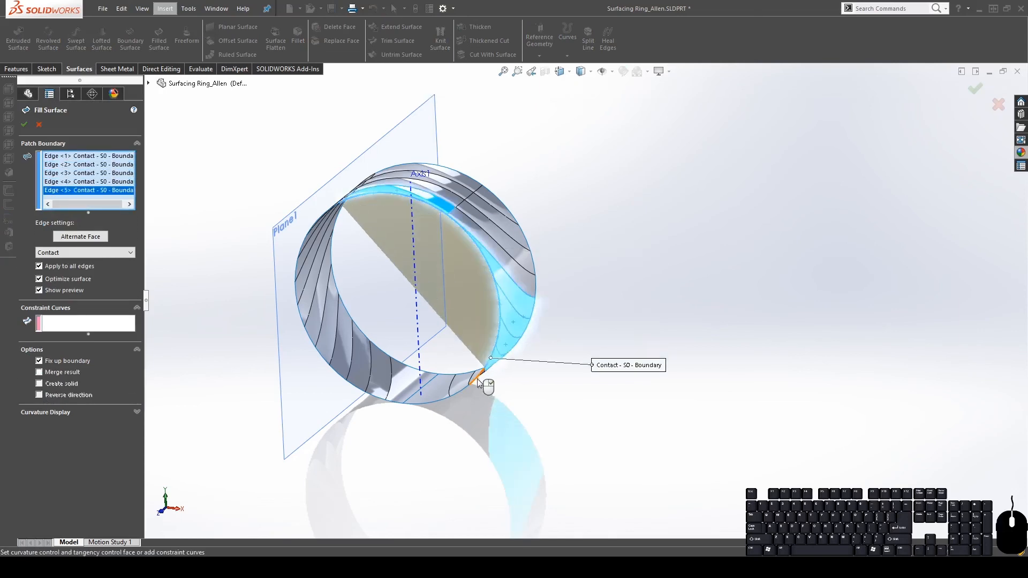
pyautogui.click(474, 382)
pyautogui.click(451, 398)
pyautogui.click(428, 408)
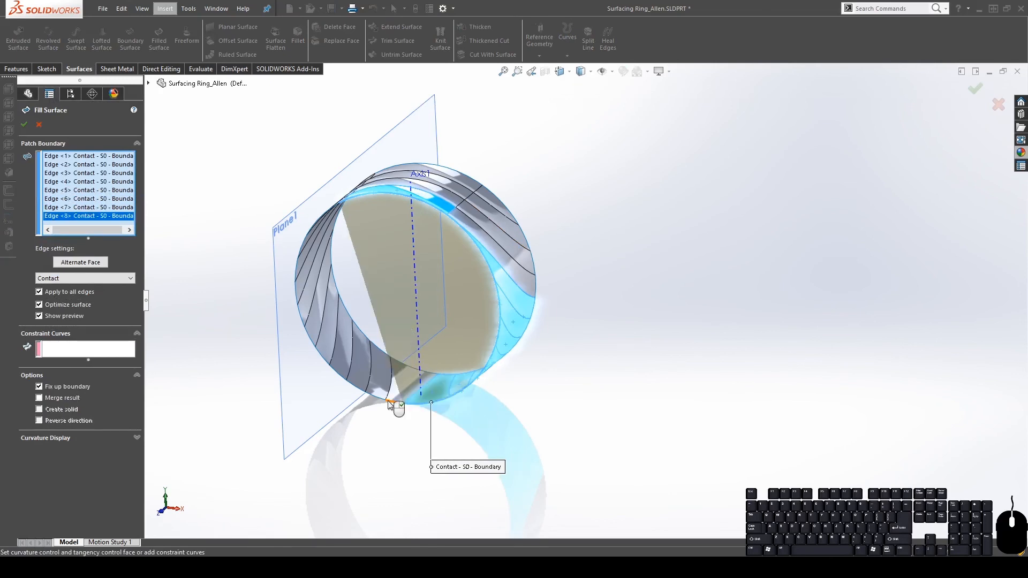
pyautogui.click(395, 411)
pyautogui.click(361, 390)
pyautogui.click(340, 373)
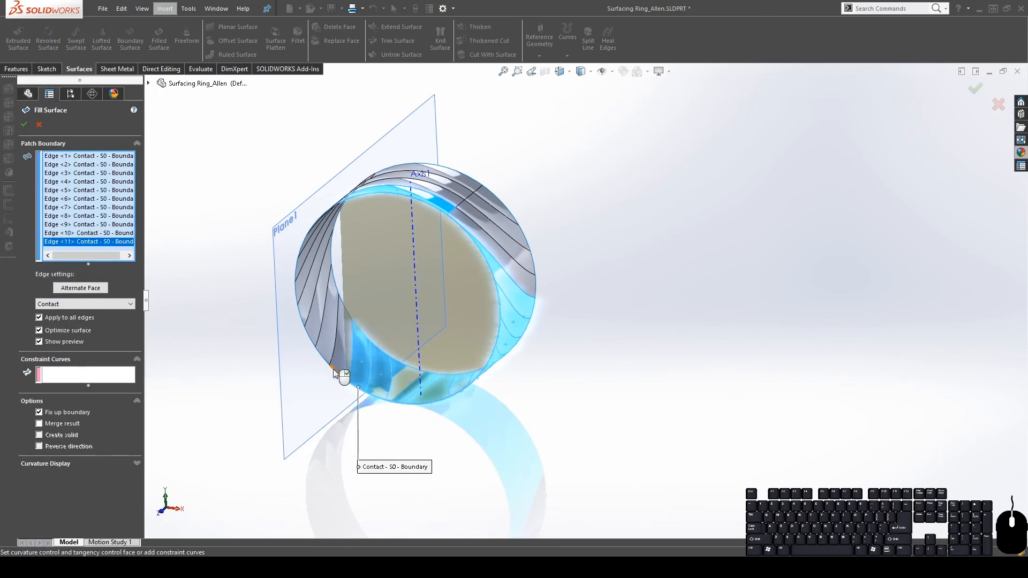
pyautogui.click(328, 355)
pyautogui.click(314, 342)
pyautogui.click(304, 322)
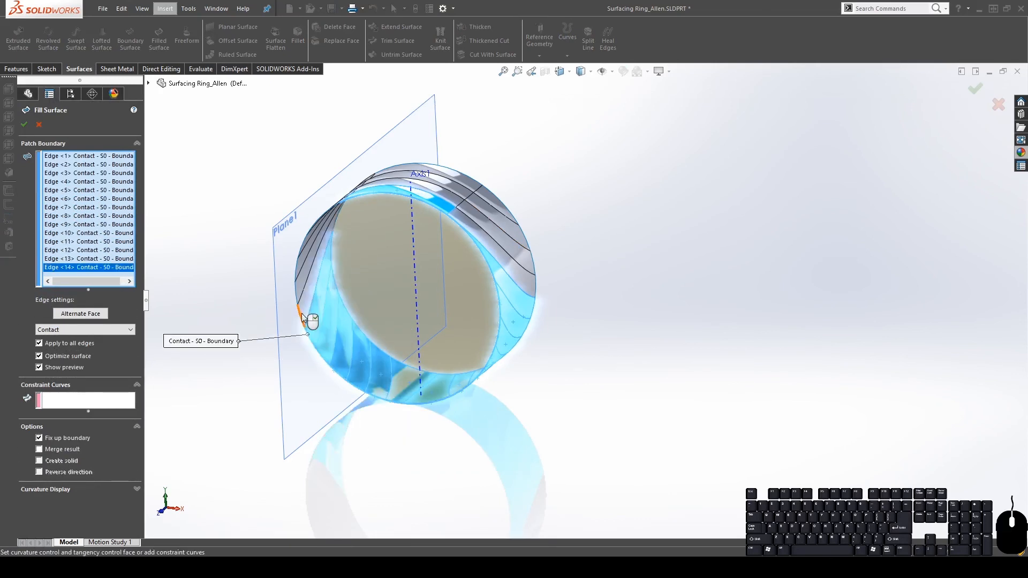
pyautogui.click(298, 303)
pyautogui.click(295, 284)
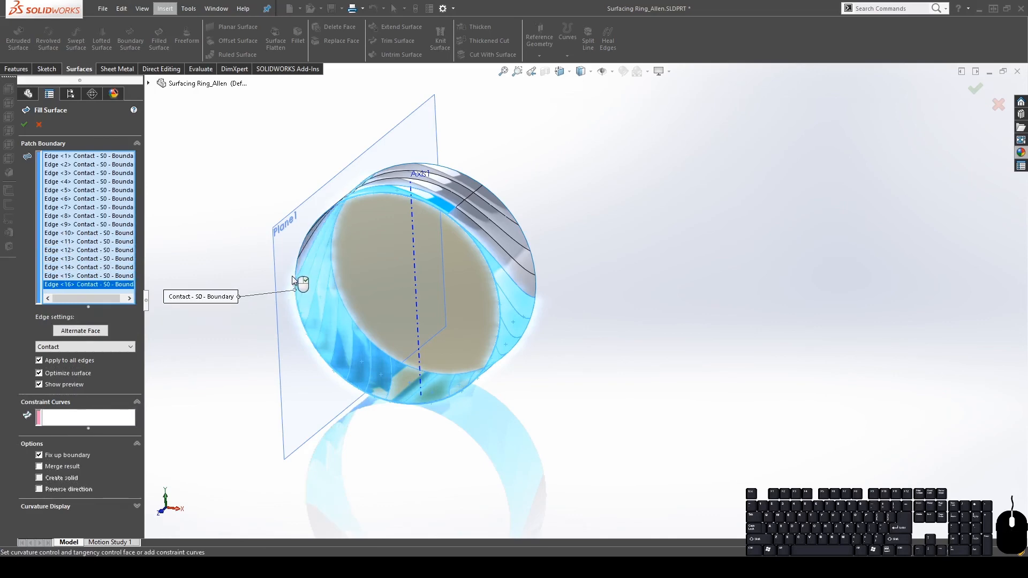
pyautogui.click(298, 267)
# Add the last upper-left rim edges and confirm Surface-Fill3, merged into the ring
pyautogui.moveTo(297, 267); pyautogui.dragTo(290, 166, button='middle')
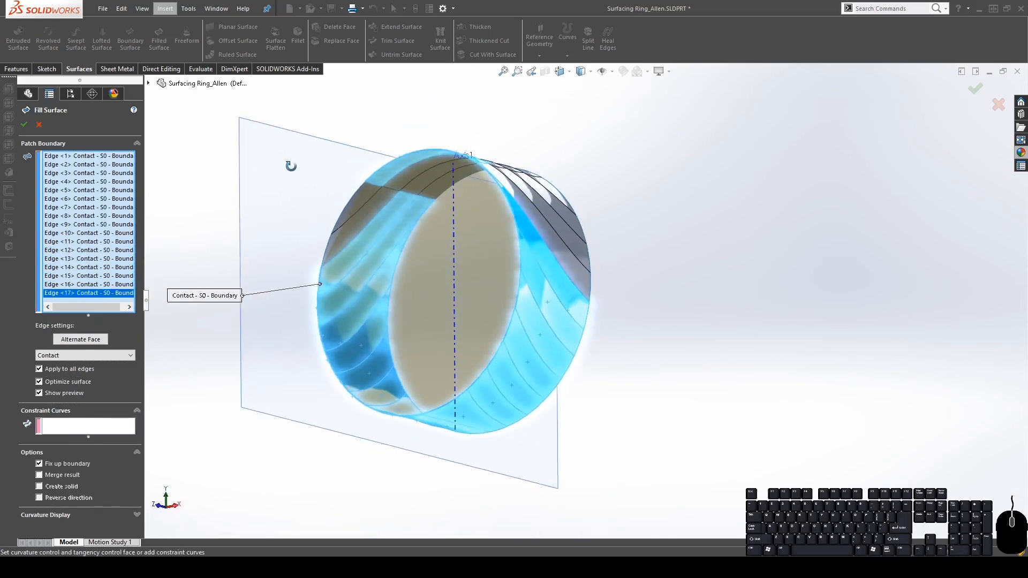
pyautogui.click(329, 243)
pyautogui.click(340, 214)
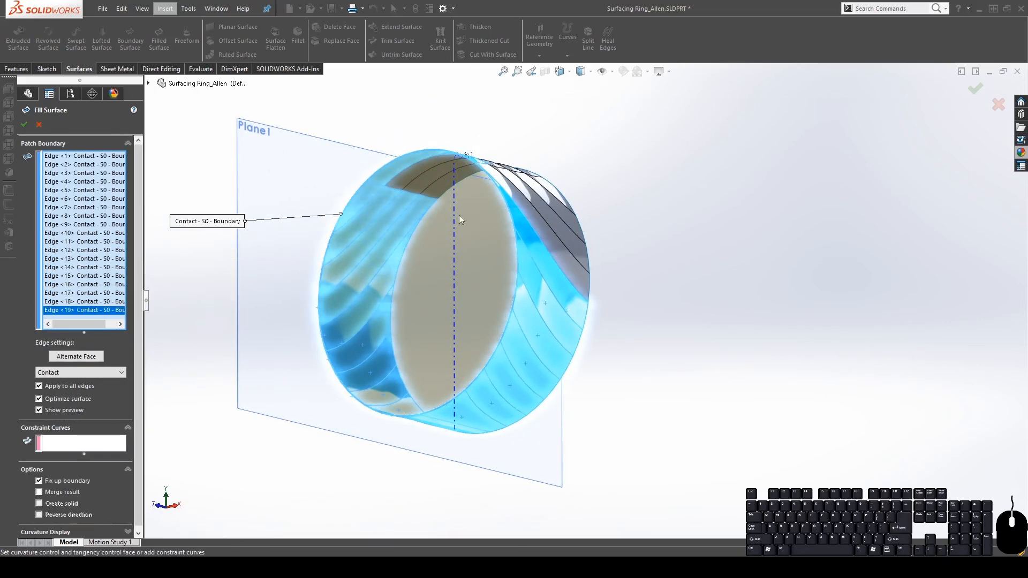
pyautogui.moveTo(451, 258); pyautogui.dragTo(461, 353, button='middle')
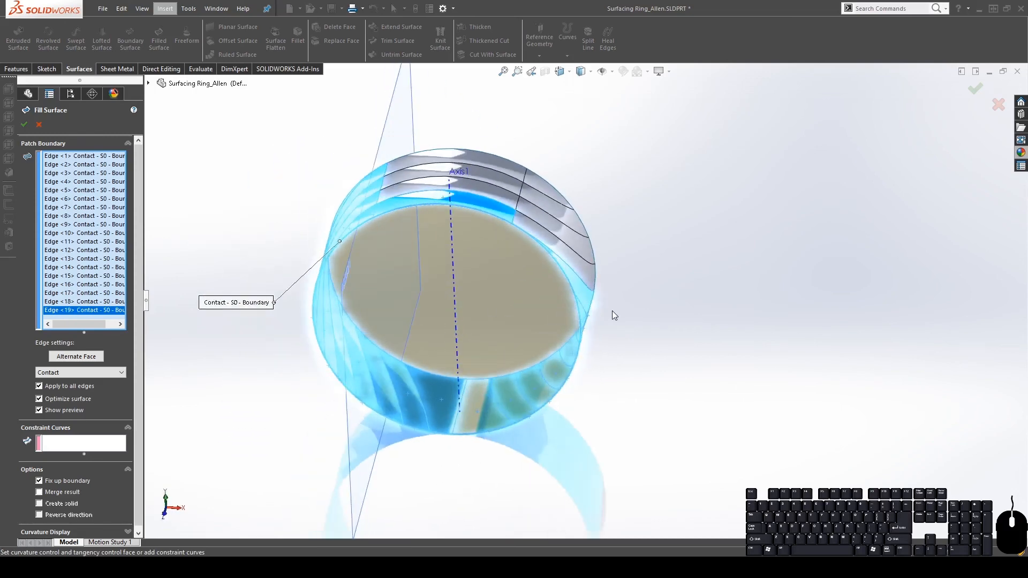
pyautogui.click(24, 122)
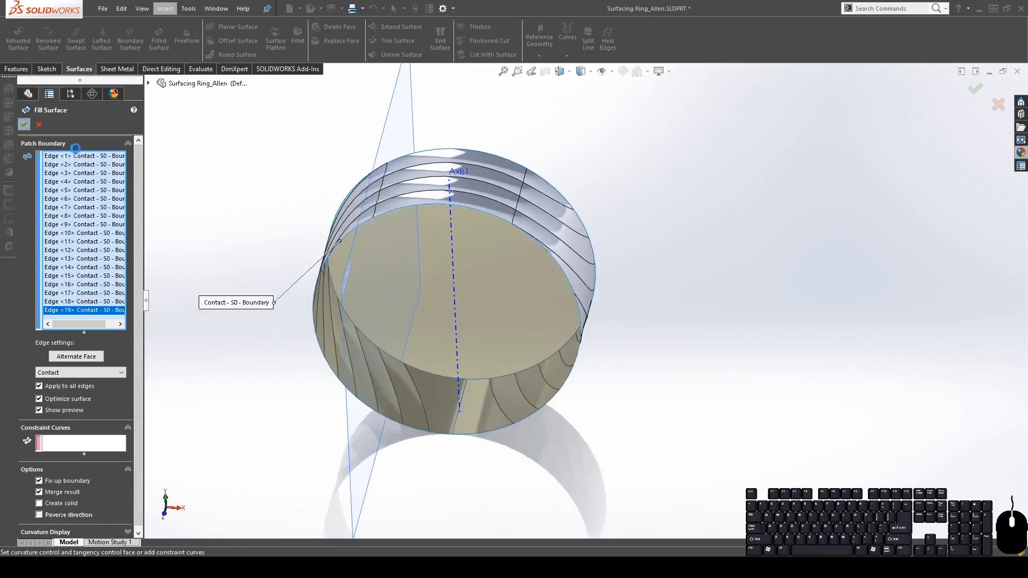
pyautogui.moveTo(627, 344)
pyautogui.mouseDown(button='middle')
pyautogui.moveTo(610, 185)
pyautogui.moveTo(413, 273)
pyautogui.moveTo(385, 225)
pyautogui.mouseUp(button='middle')
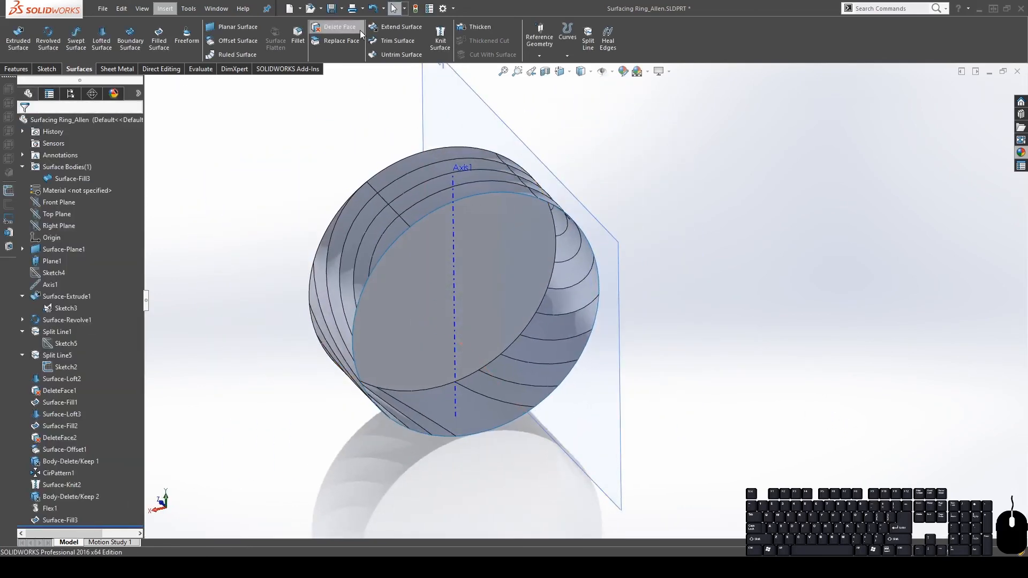
# Start a second Fill Surface and pick the other opening's top, left and lower rim edges
pyautogui.click(159, 40)
pyautogui.click(478, 195)
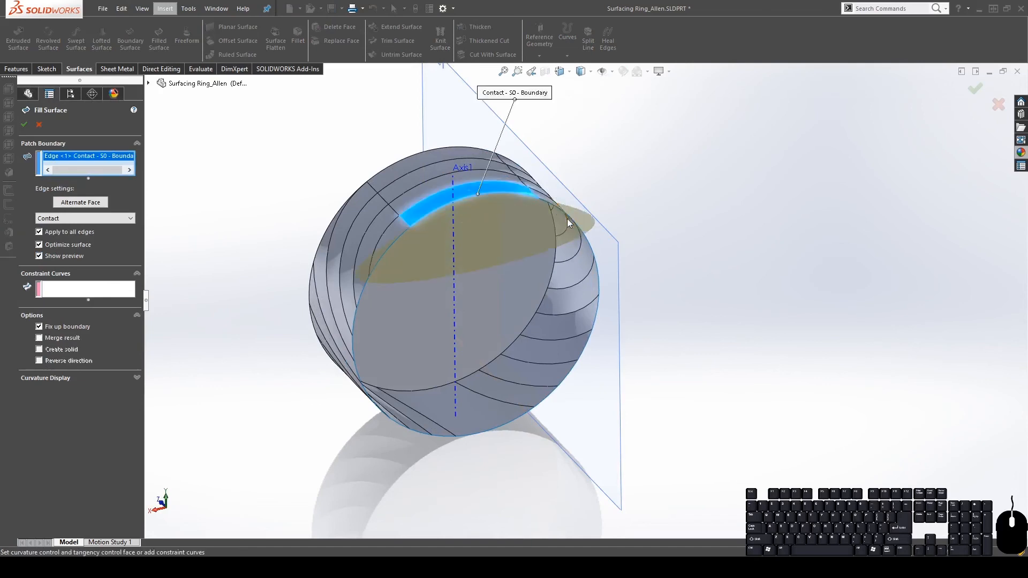
pyautogui.click(397, 237)
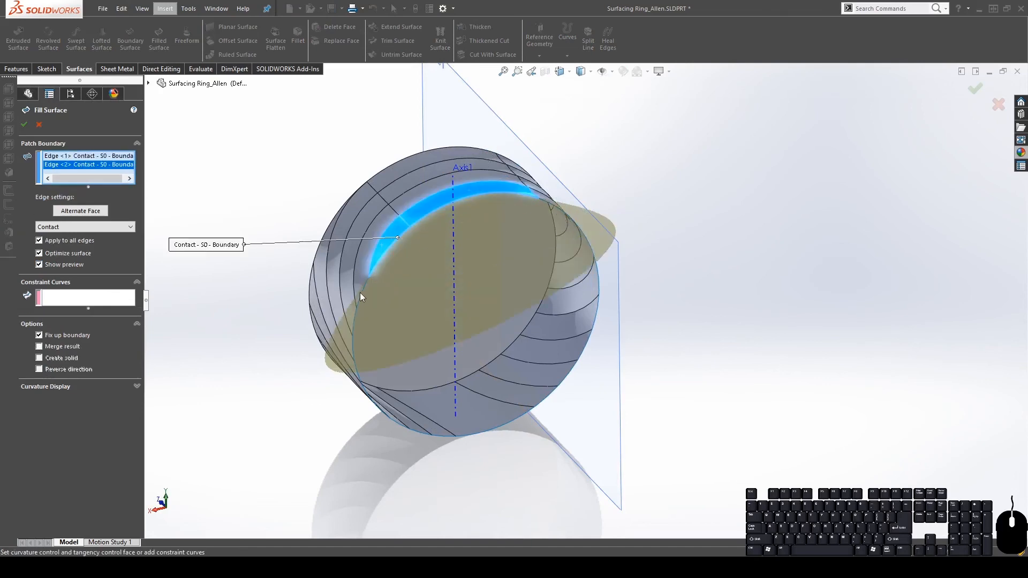
pyautogui.click(362, 291)
pyautogui.click(352, 318)
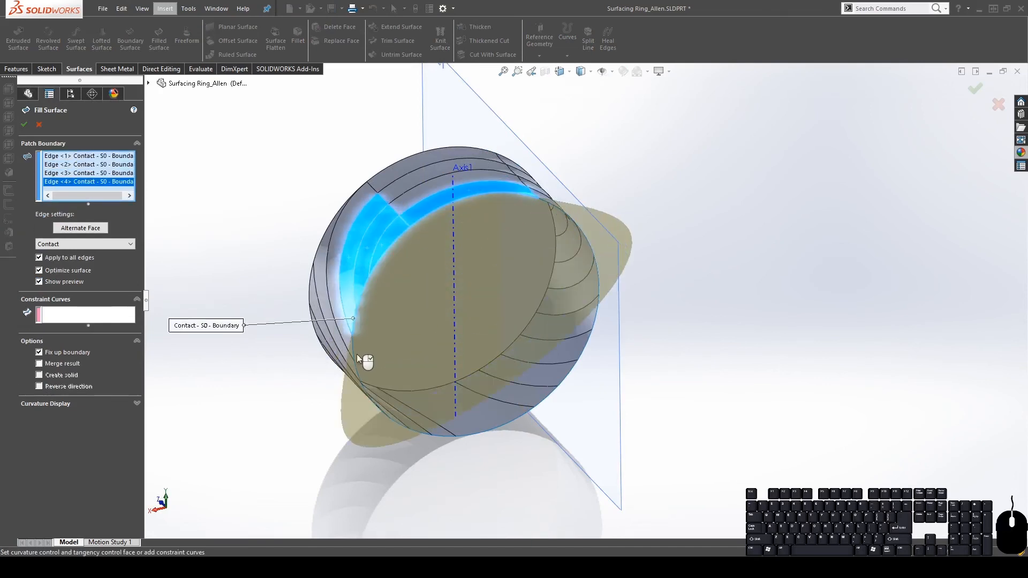
pyautogui.click(352, 349)
pyautogui.moveTo(351, 349); pyautogui.dragTo(397, 317, button='middle')
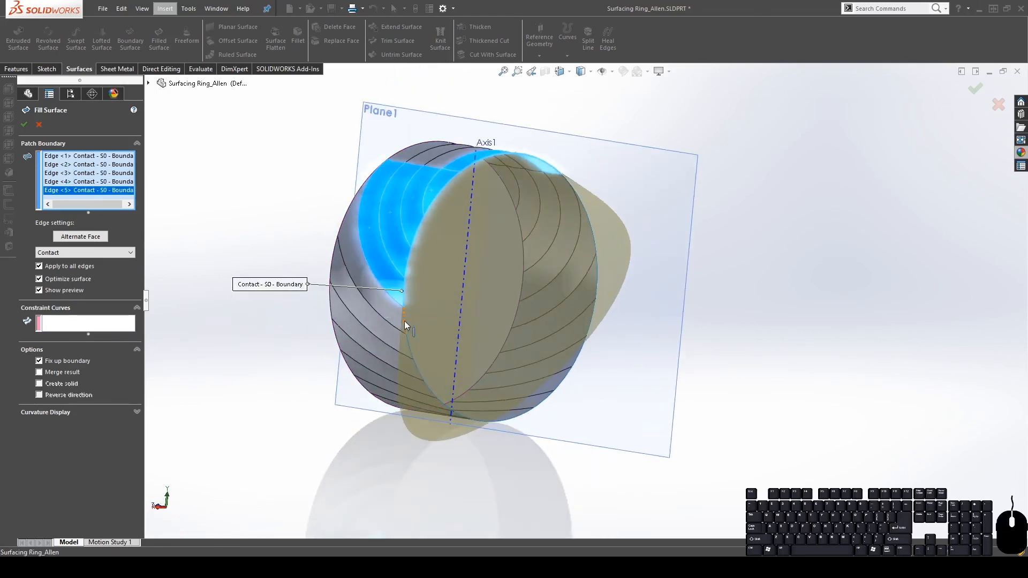
pyautogui.click(403, 321)
pyautogui.click(415, 359)
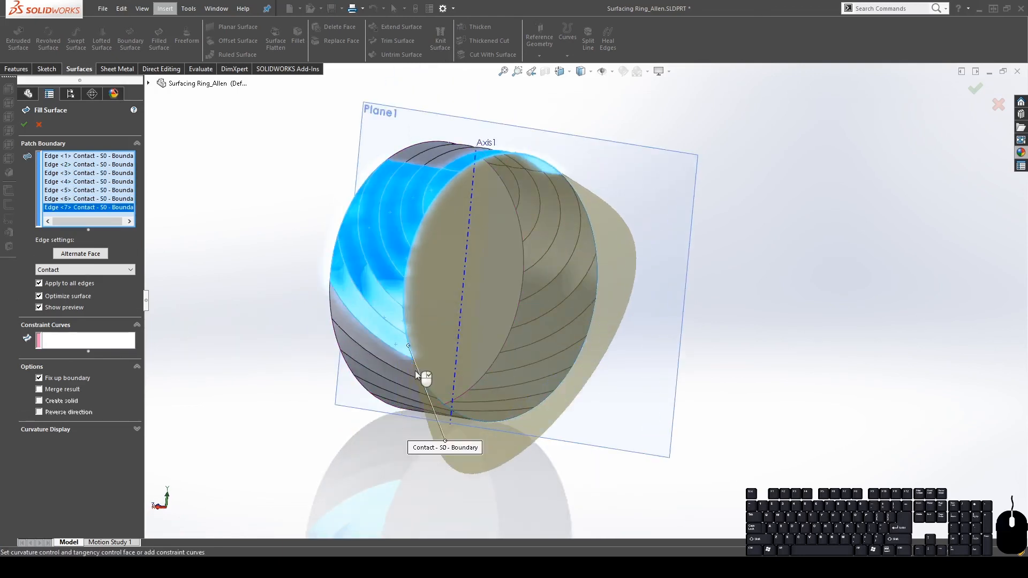
pyautogui.click(425, 381)
pyautogui.click(433, 390)
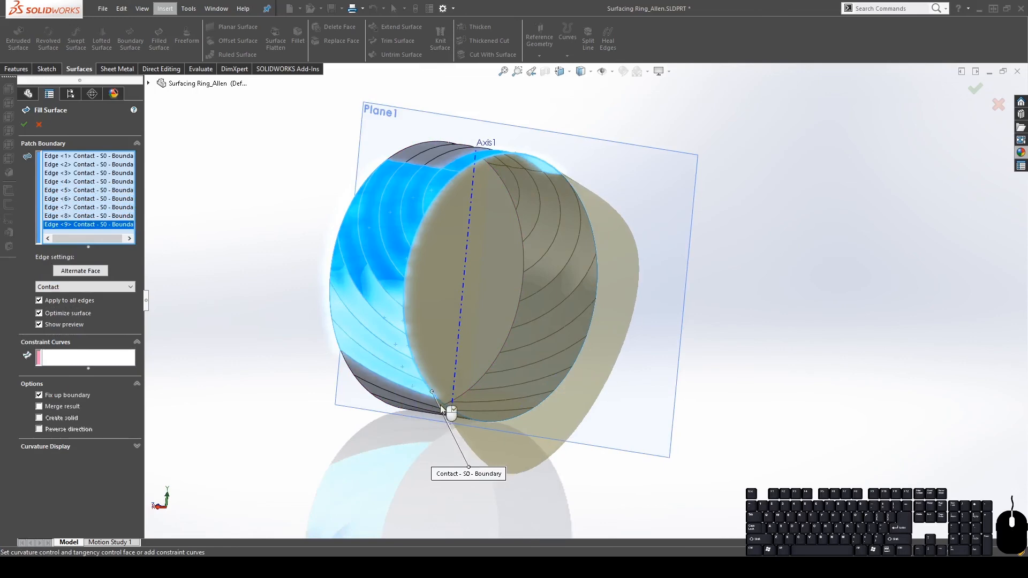
pyautogui.click(446, 407)
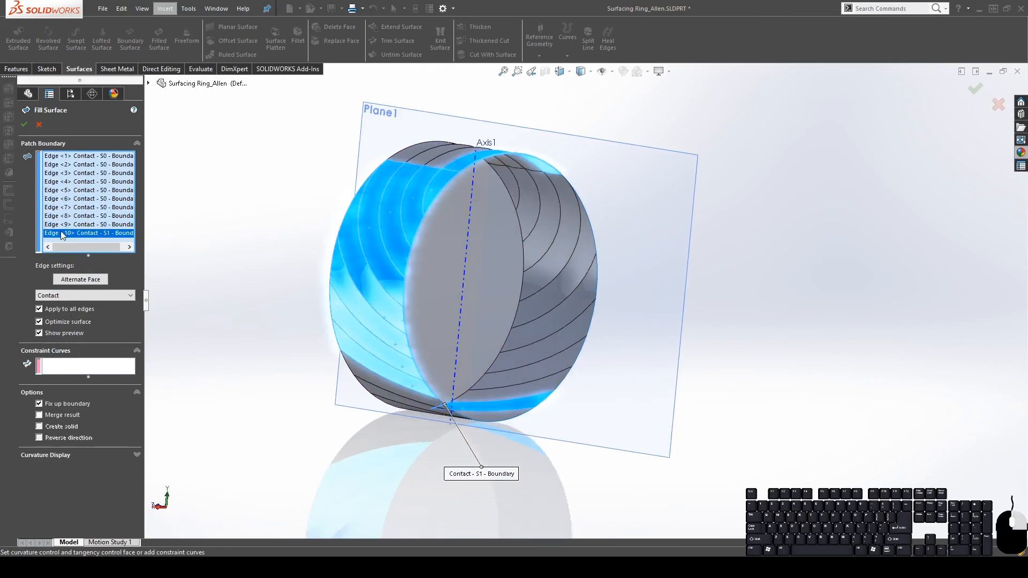
# Remove the wrongly picked edge and add the bottom, right and upper-right rim edges
pyautogui.press('Delete')
pyautogui.scroll(-5, 492, 394)
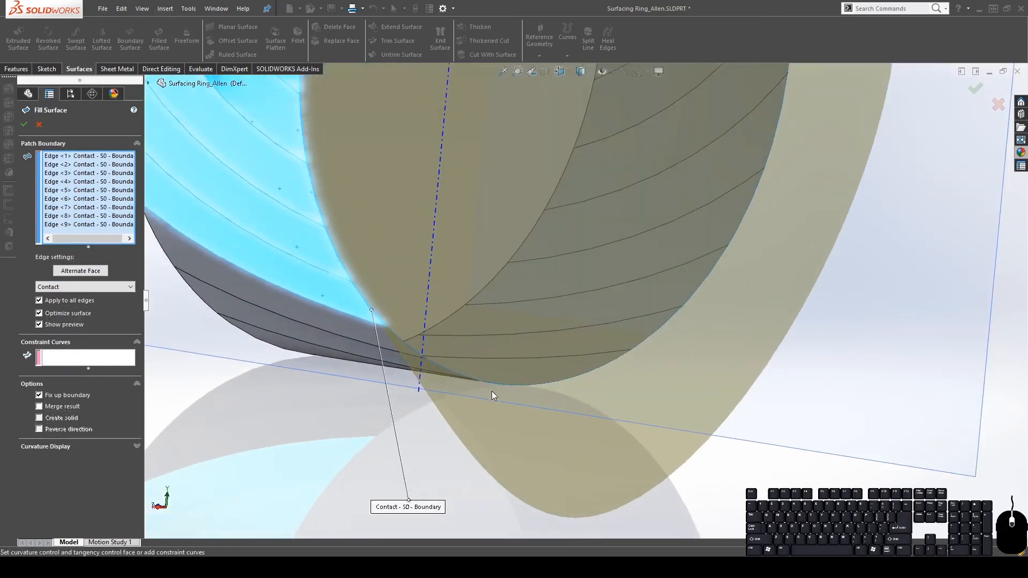
pyautogui.click(409, 348)
pyautogui.click(446, 369)
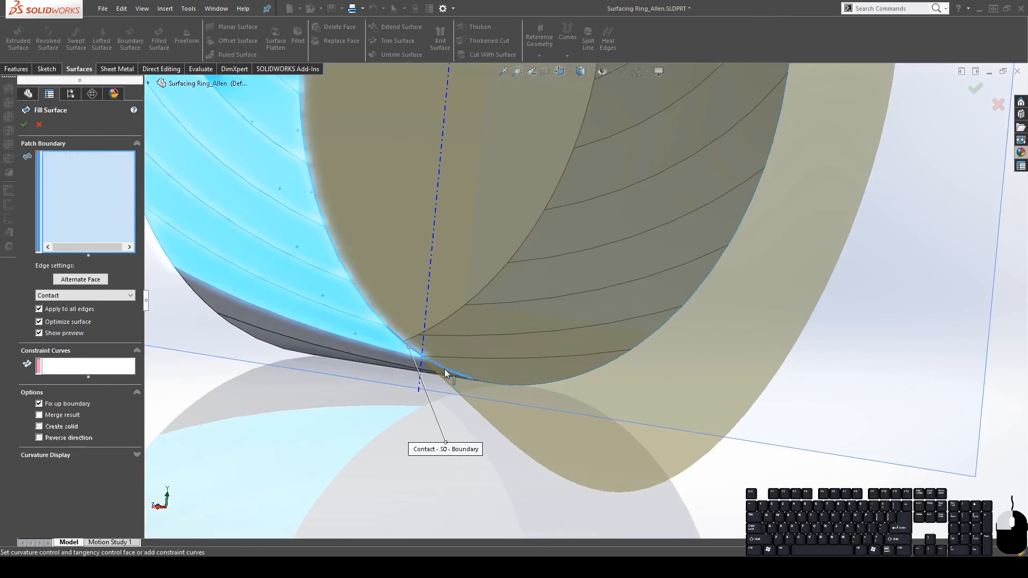
pyautogui.scroll(-4, 445, 368)
pyautogui.click(489, 447)
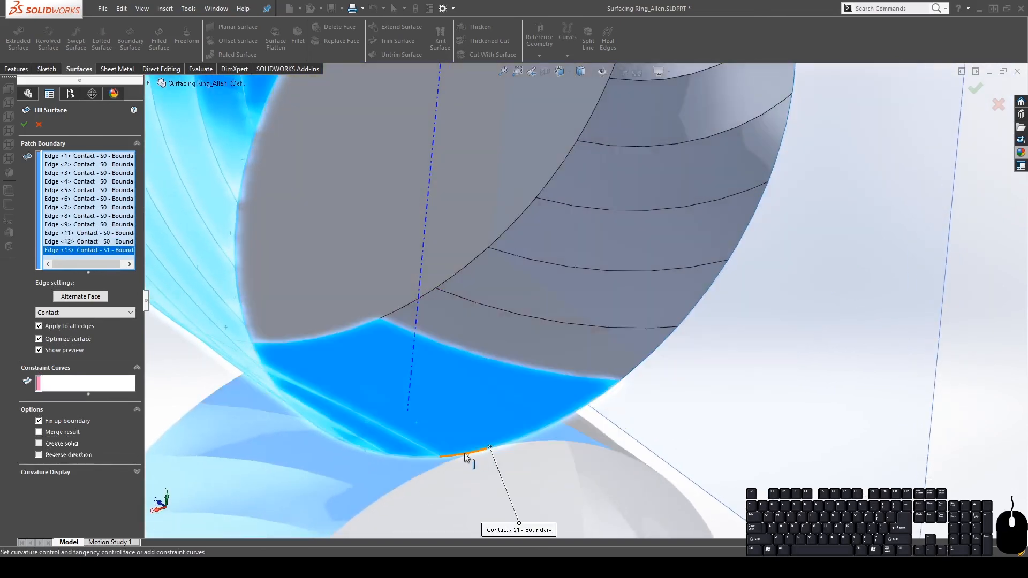
pyautogui.click(631, 372)
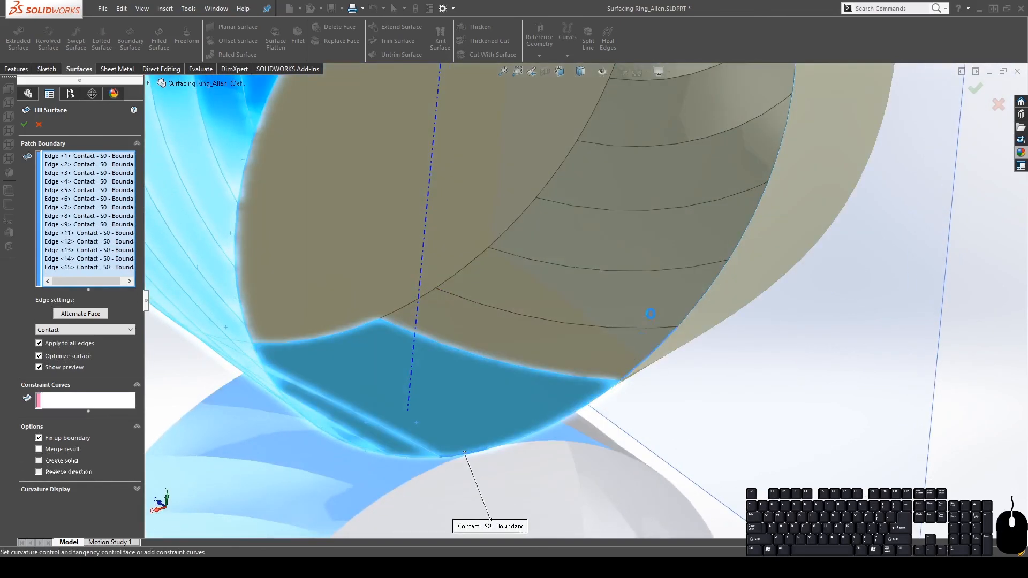
pyautogui.click(684, 317)
pyautogui.click(734, 249)
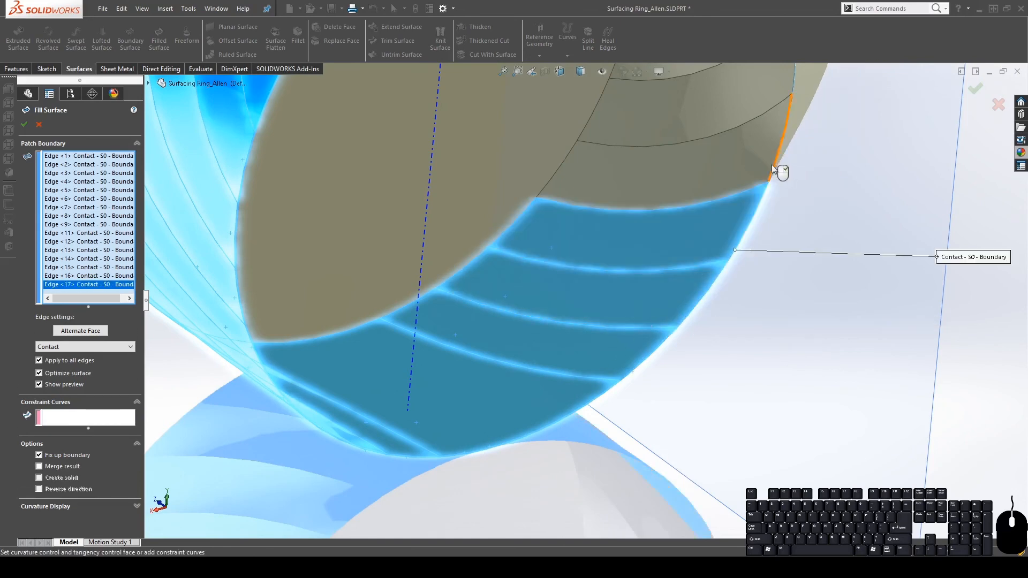
pyautogui.click(772, 165)
# Add the final upper rim edges and confirm Surface-Fill4, merged with Create solid on
pyautogui.scroll(4, 765, 172)
pyautogui.scroll(-4, 696, 158)
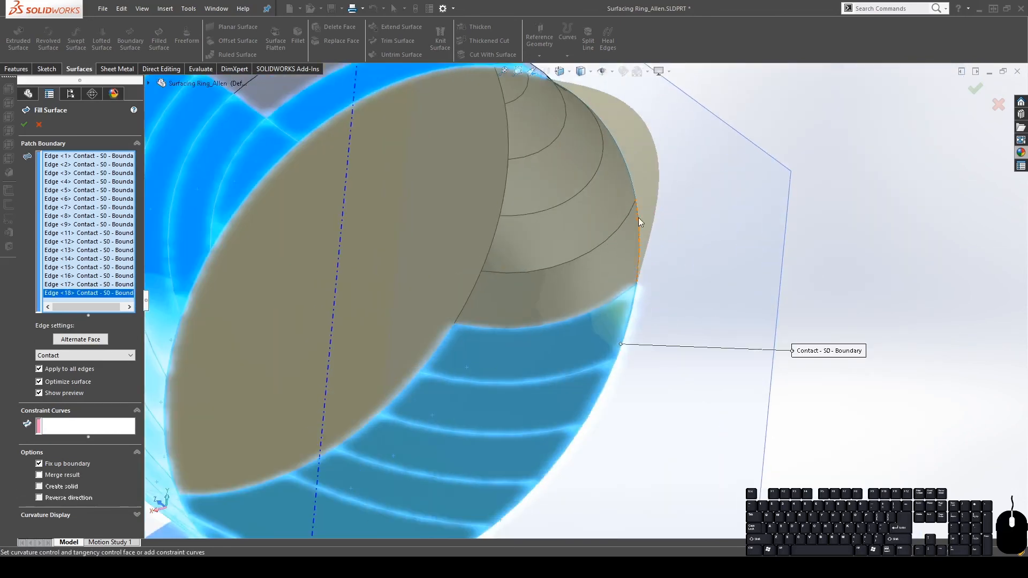
pyautogui.click(639, 220)
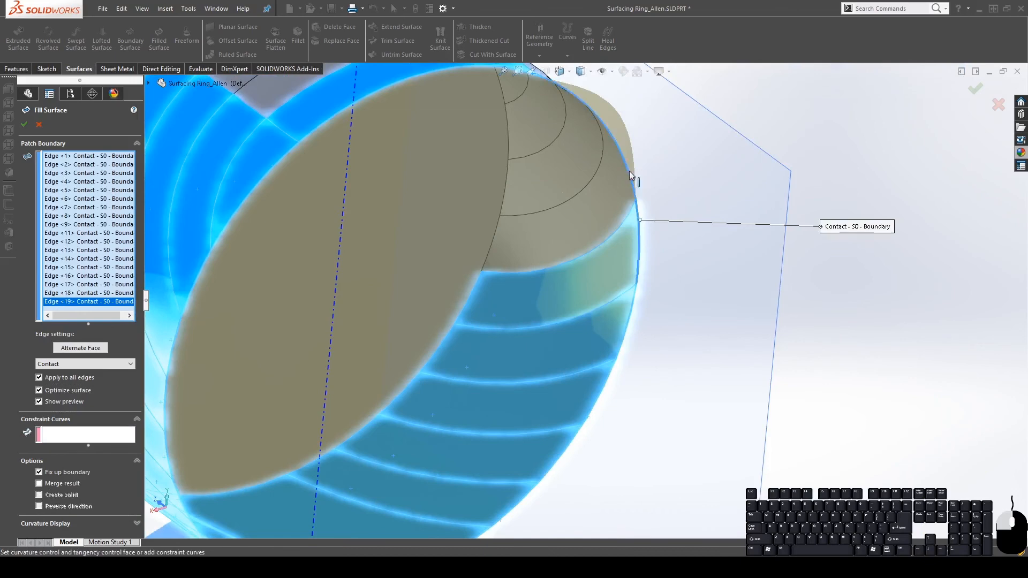
pyautogui.click(629, 171)
pyautogui.scroll(3, 592, 146)
pyautogui.moveTo(592, 146); pyautogui.dragTo(234, 410, button='middle')
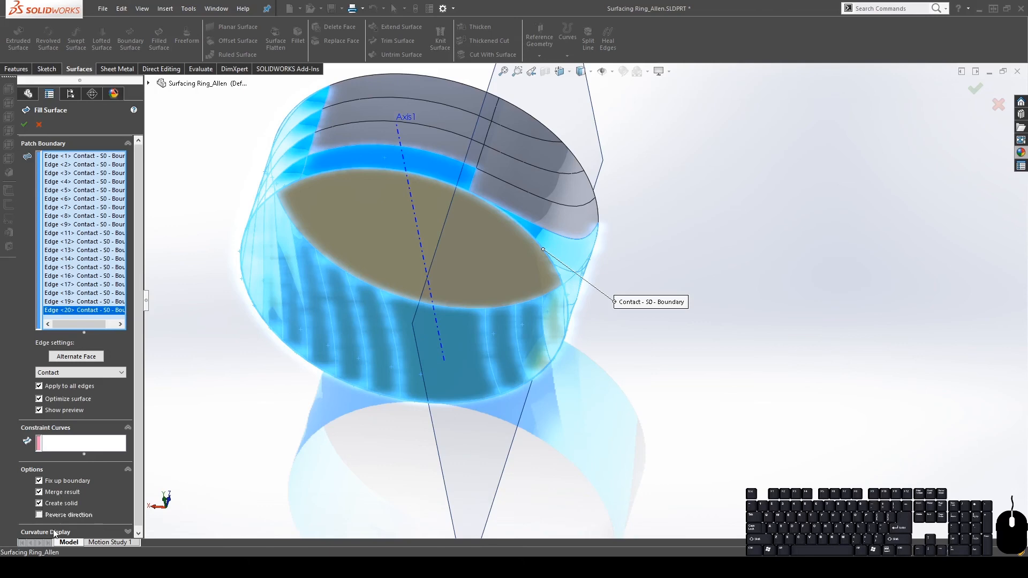
pyautogui.click(25, 127)
pyautogui.scroll(5, 622, 298)
pyautogui.moveTo(622, 298); pyautogui.dragTo(785, 237, button='middle')
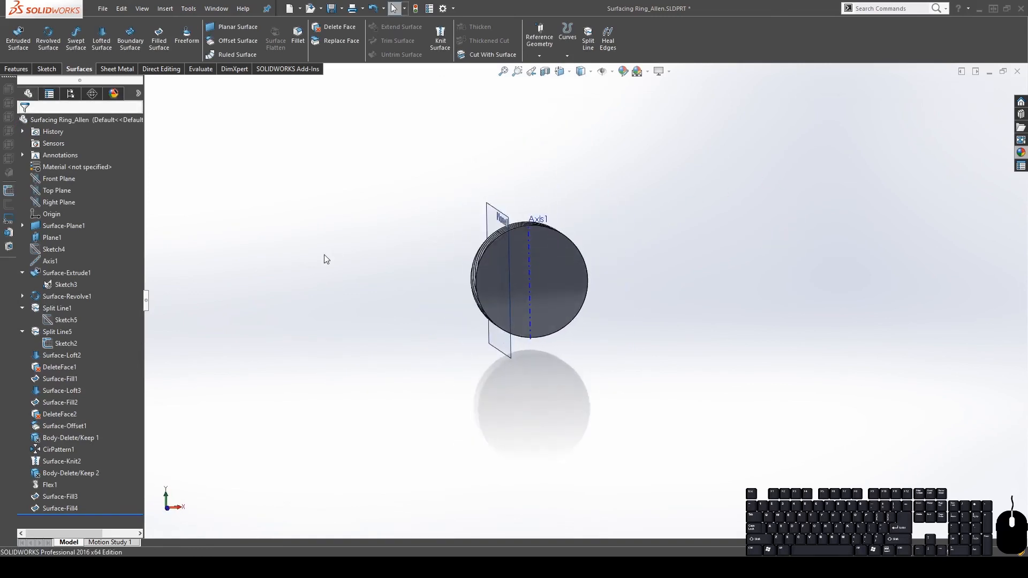
# Start a sketch on the Front Plane and draw a circle centred on the axis
pyautogui.moveTo(502, 273); pyautogui.dragTo(485, 344, button='middle')
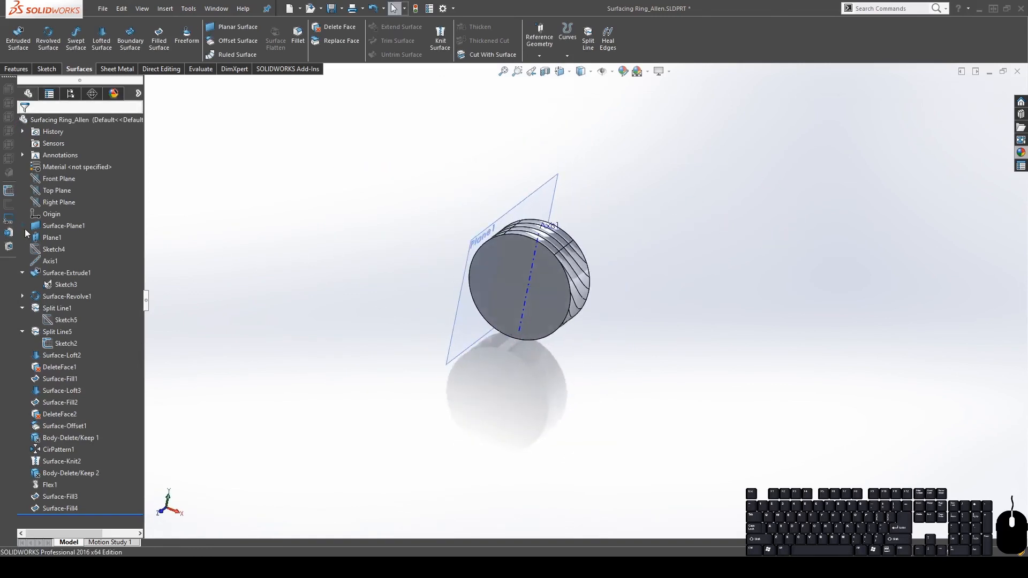
pyautogui.click(50, 178)
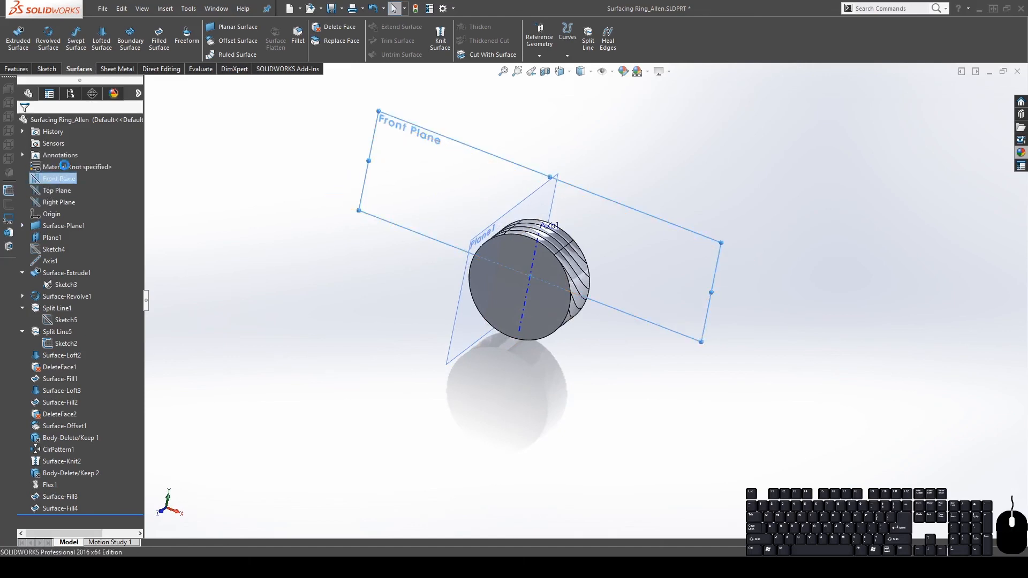
pyautogui.click(64, 166)
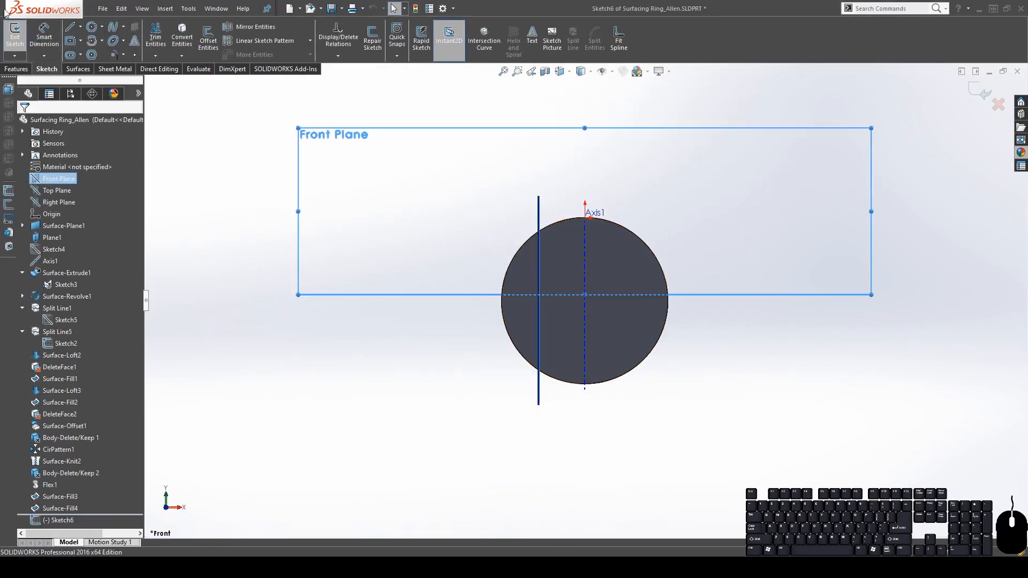
pyautogui.click(92, 26)
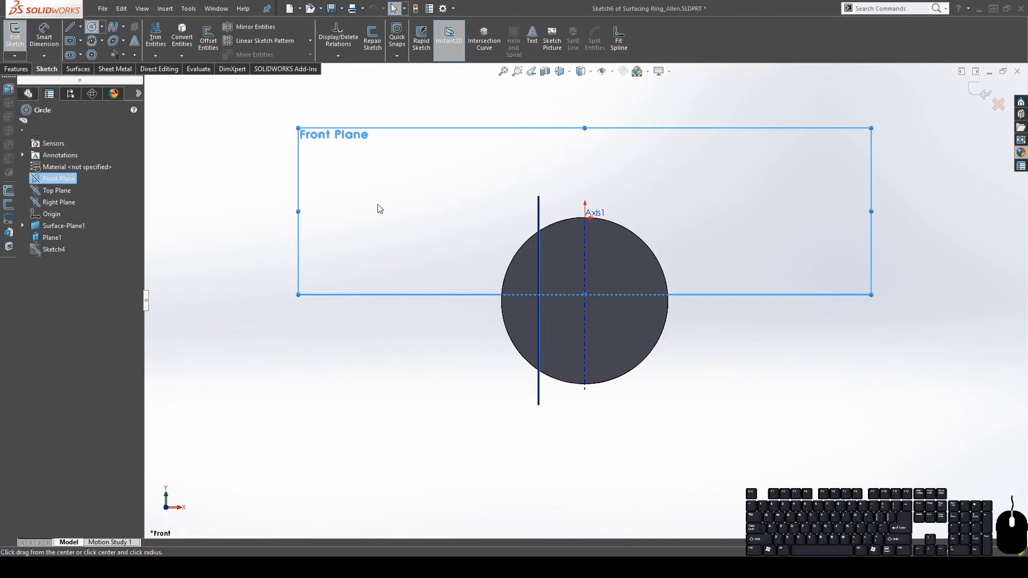
pyautogui.click(585, 303)
pyautogui.click(659, 307)
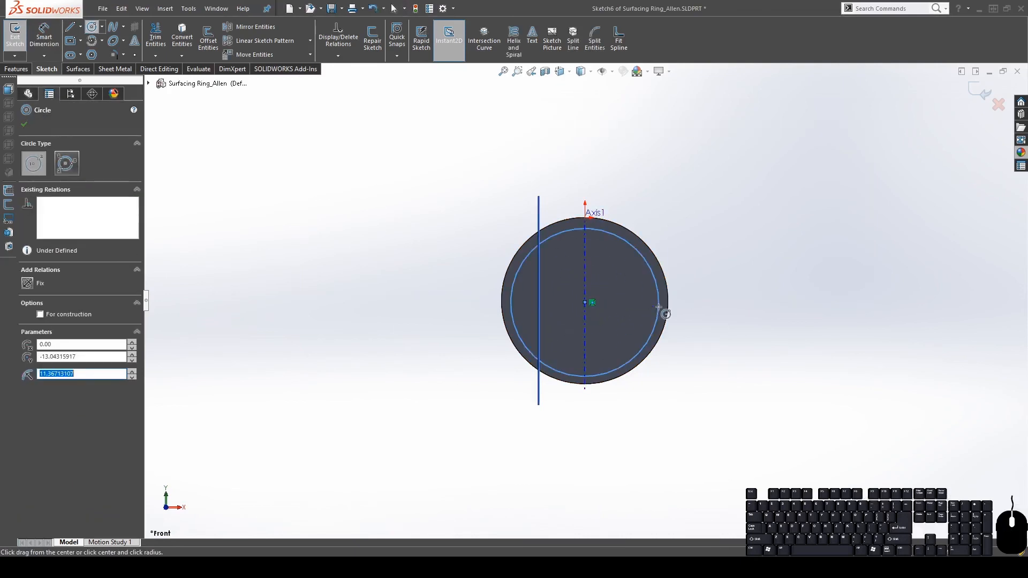
pyautogui.press('Escape')
# Make the sketch circle tangent to the ring's outer edge
pyautogui.scroll(-5, 626, 240)
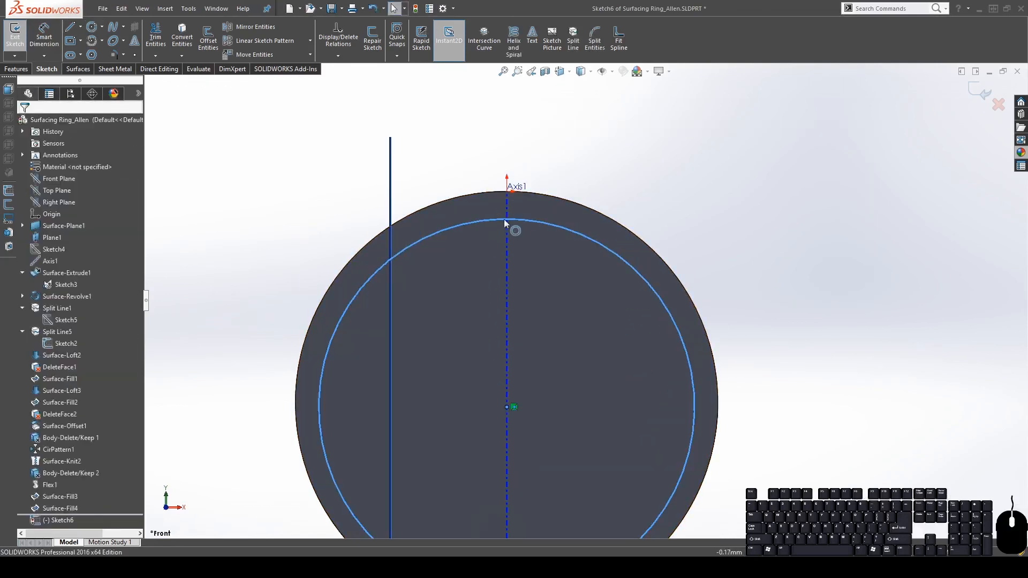
pyautogui.click(508, 196)
pyautogui.keyDown('ctrl'); pyautogui.click(525, 223); pyautogui.keyUp('ctrl')
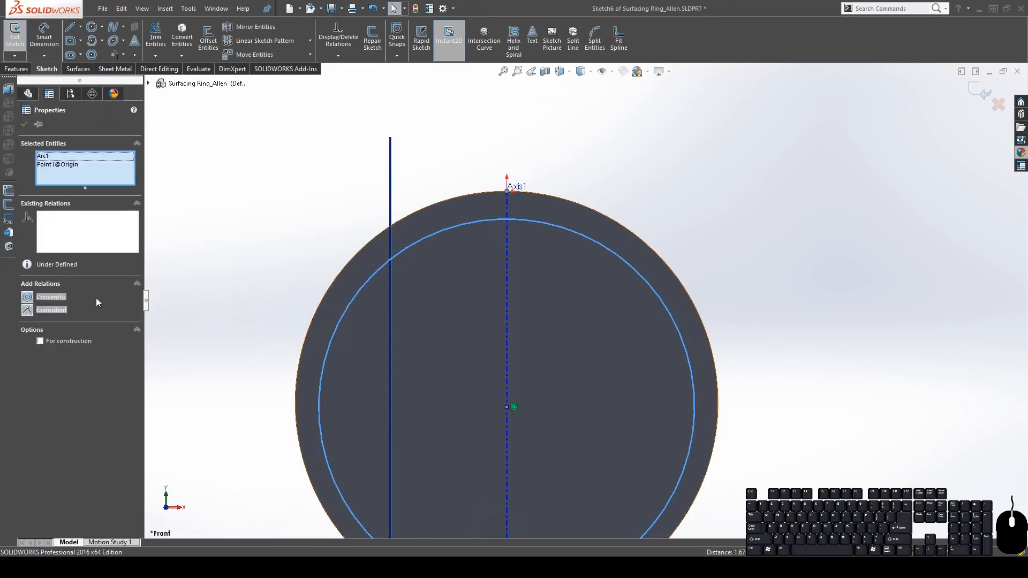
pyautogui.press('Escape')
pyautogui.click(628, 234)
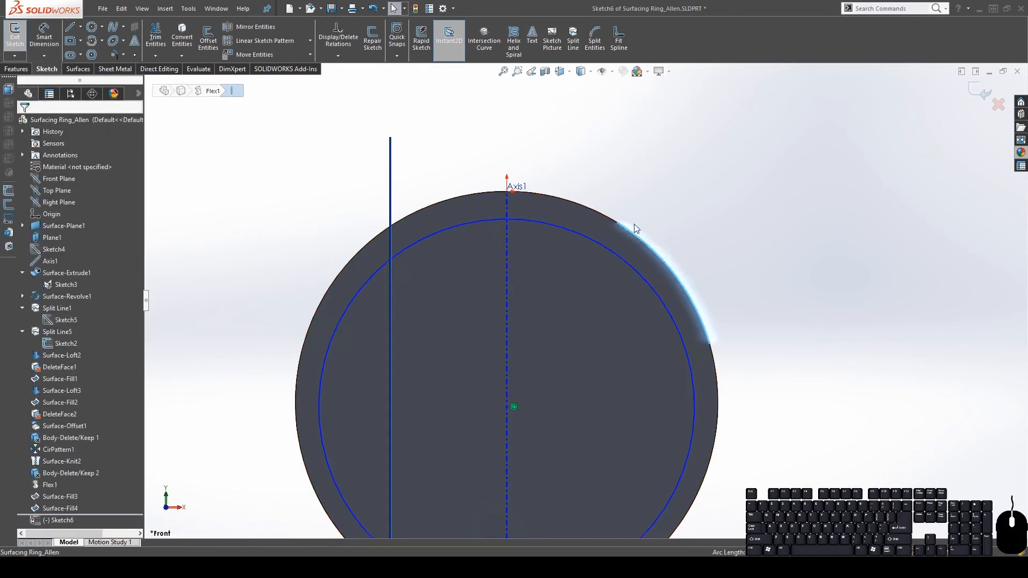
pyautogui.click(668, 304)
pyautogui.keyDown('ctrl'); pyautogui.click(683, 286); pyautogui.keyUp('ctrl')
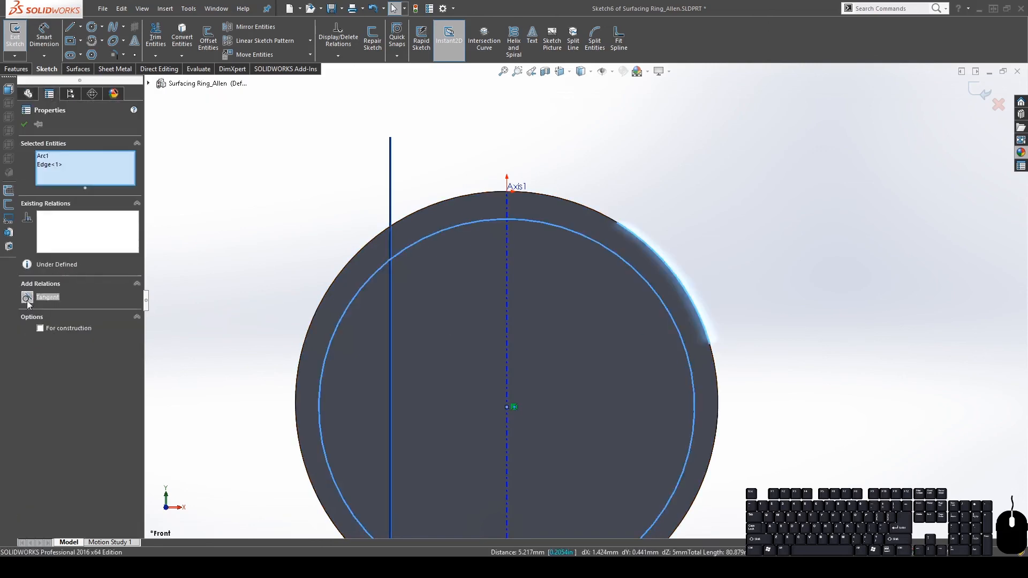
pyautogui.click(28, 298)
pyautogui.press('Escape')
# Make the circle pass through the sketch origin, undoing an incorrect centring relation
pyautogui.click(638, 270)
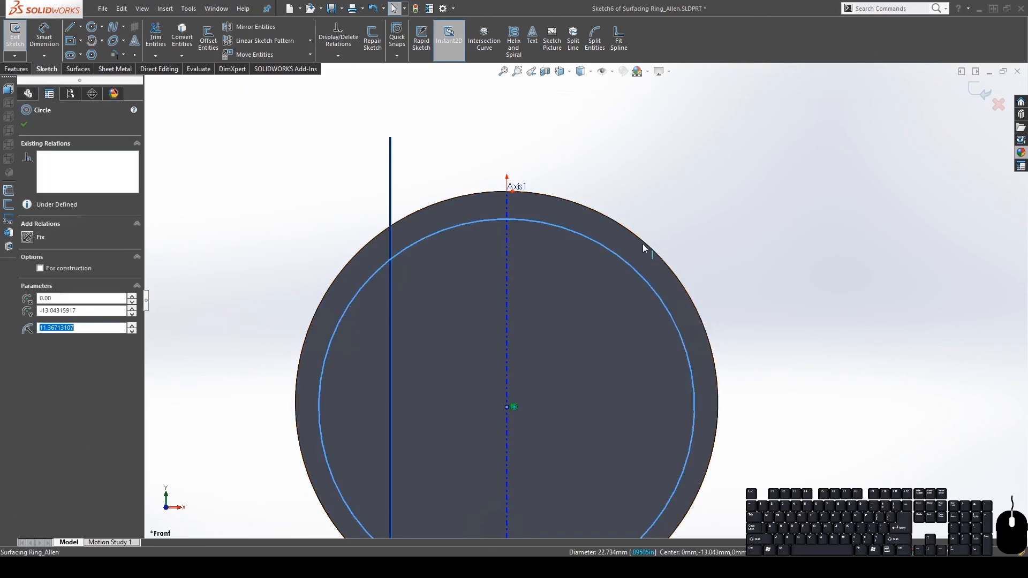
pyautogui.keyDown('ctrl'); pyautogui.click(643, 246); pyautogui.keyUp('ctrl')
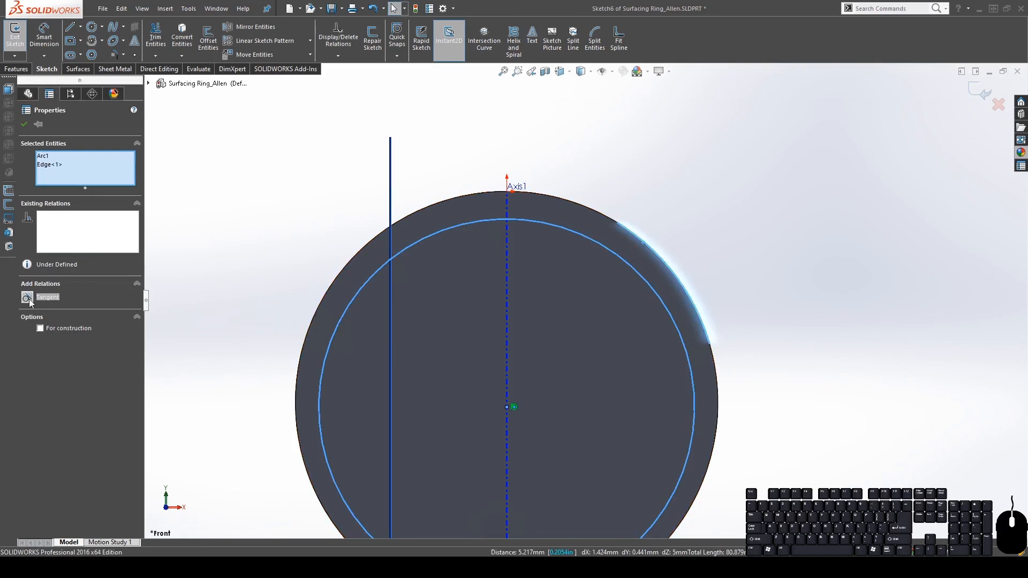
pyautogui.press('Escape')
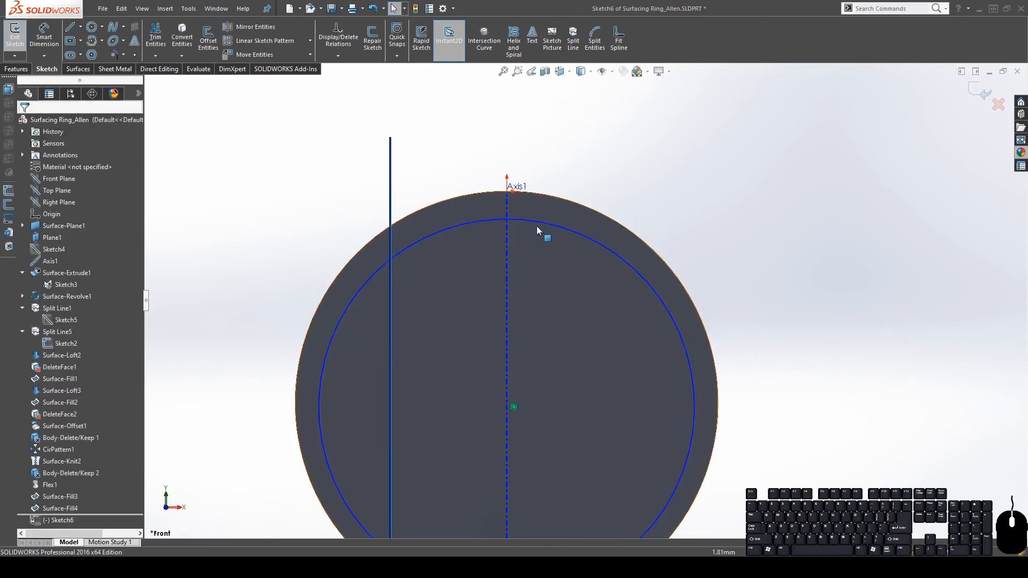
pyautogui.click(506, 191)
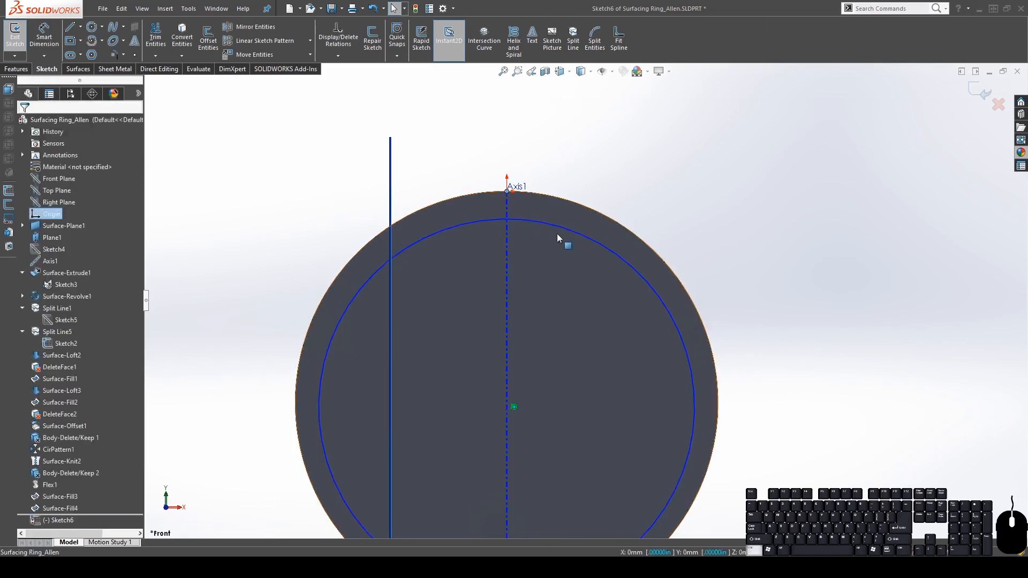
pyautogui.keyDown('ctrl'); pyautogui.click(561, 224); pyautogui.keyUp('ctrl')
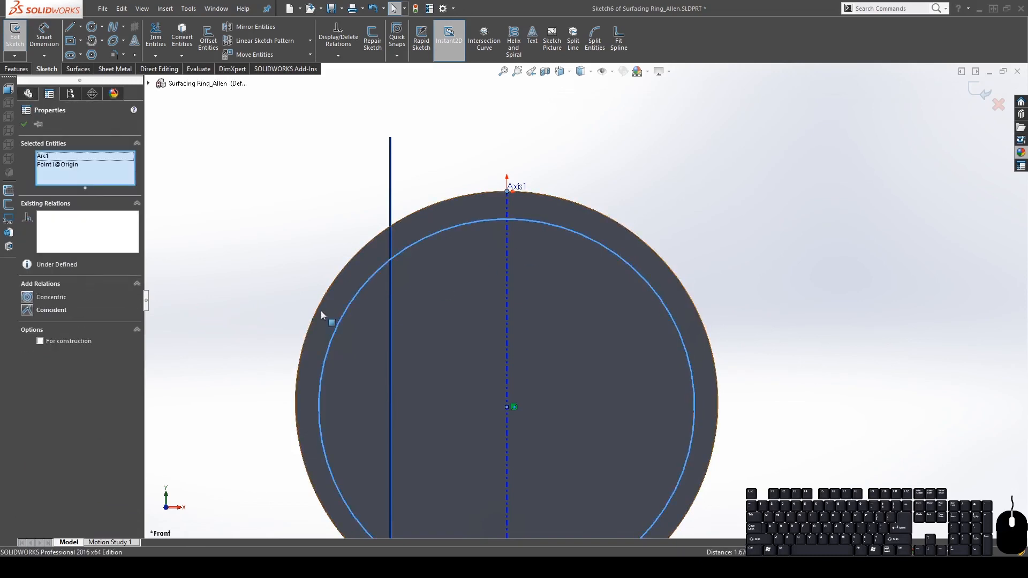
pyautogui.click(33, 311)
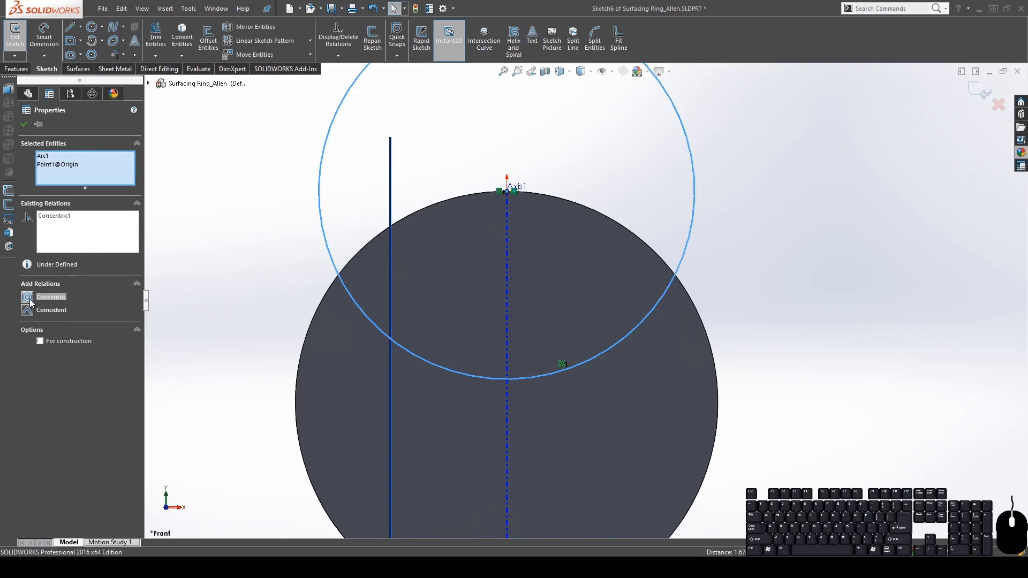
pyautogui.hotkey('ctrl', 'z')
pyautogui.click(31, 310)
pyautogui.click(657, 185)
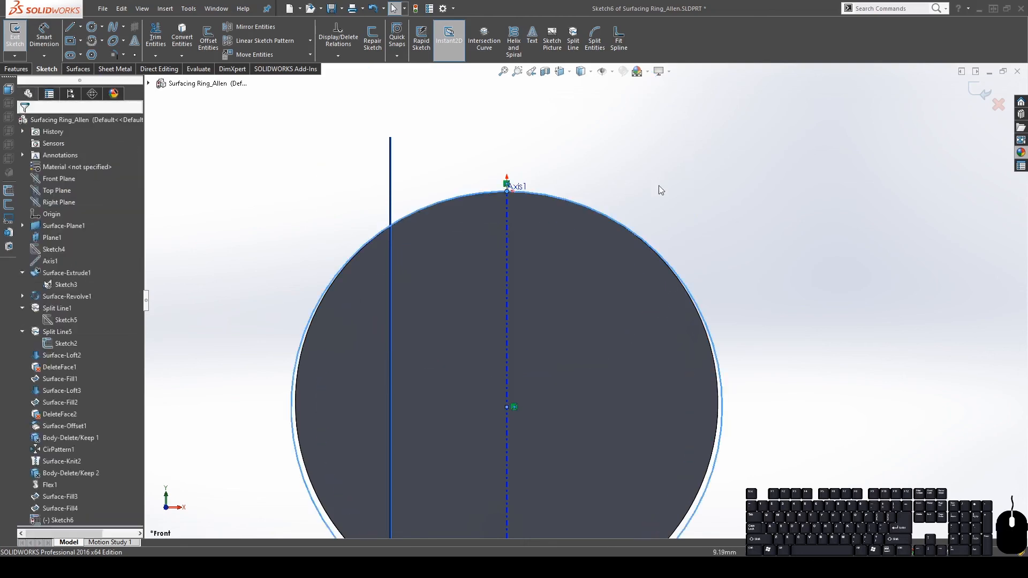
# Return to the front view and make the circle coincident with the edge's end vertex
pyautogui.click(623, 230)
pyautogui.press('f')
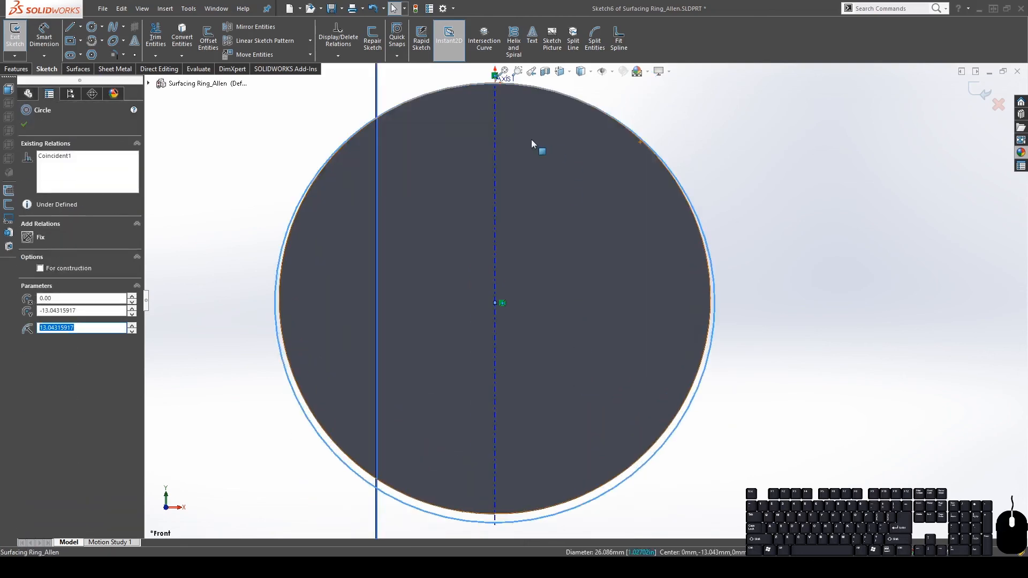
pyautogui.scroll(2, 573, 268)
pyautogui.moveTo(535, 202); pyautogui.dragTo(564, 218, button='middle')
pyautogui.press('space')
pyautogui.click(570, 249)
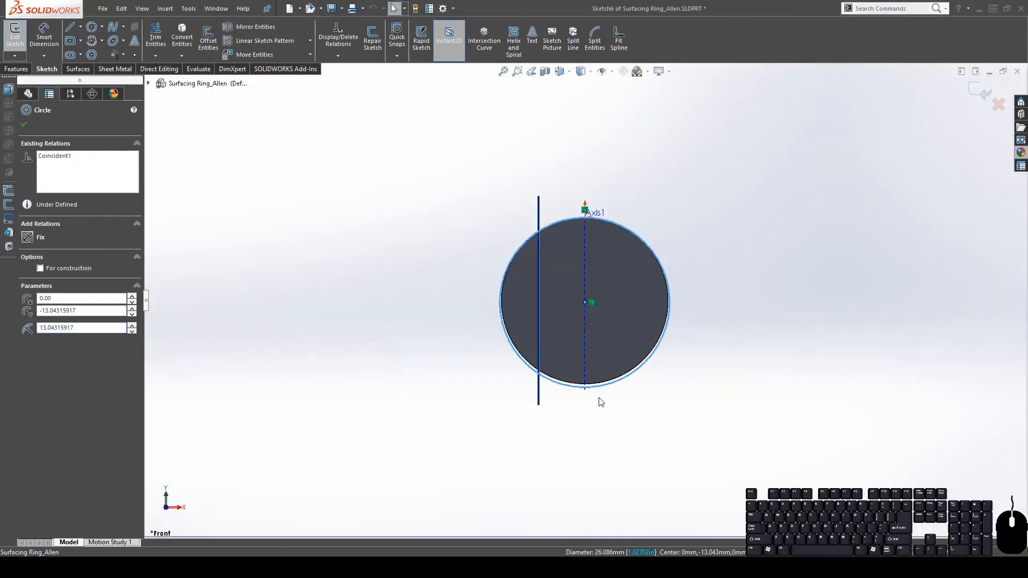
pyautogui.scroll(-5, 573, 390)
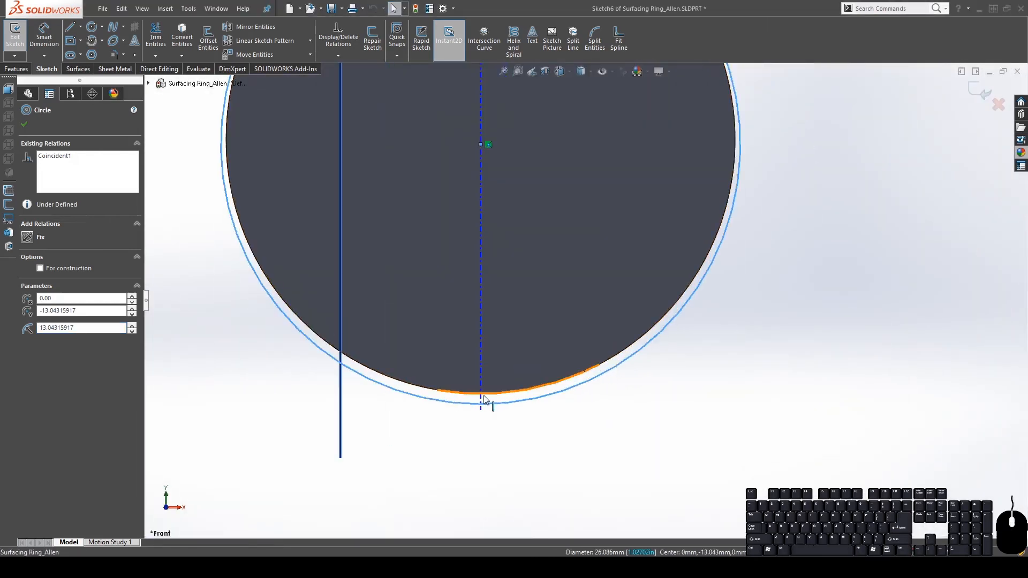
pyautogui.click(437, 391)
pyautogui.keyDown('ctrl'); pyautogui.click(444, 400); pyautogui.keyUp('ctrl')
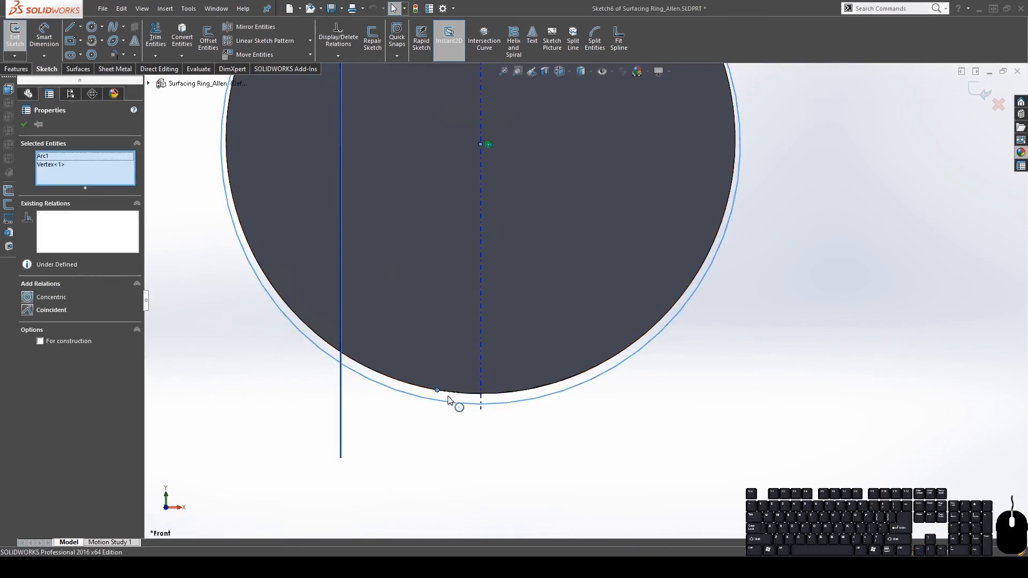
pyautogui.click(33, 310)
pyautogui.click(692, 424)
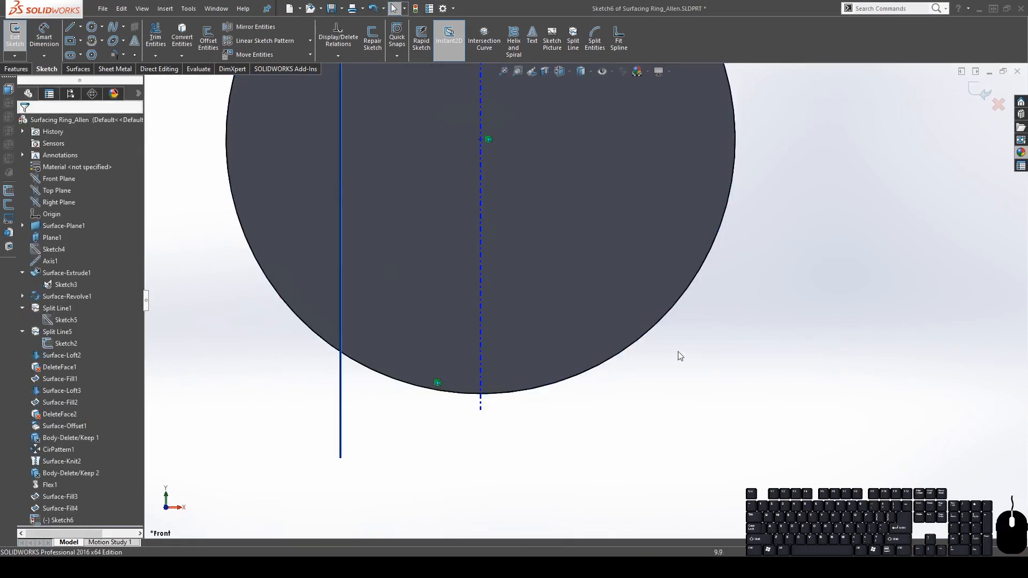
# Convert the fully defined circle into construction geometry
pyautogui.click(642, 334)
pyautogui.scroll(2, 628, 231)
pyautogui.scroll(-1, 627, 222)
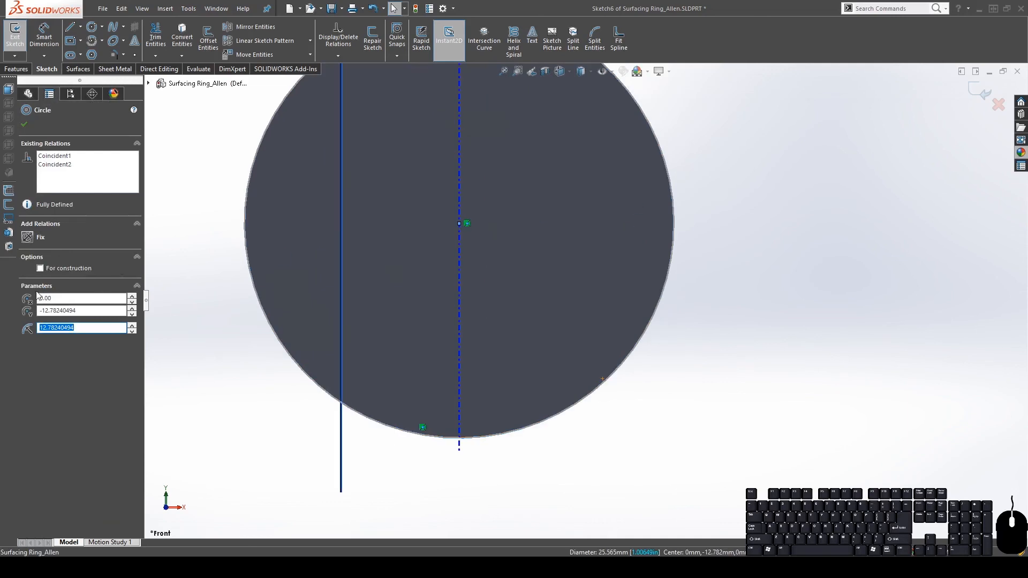
pyautogui.click(50, 269)
pyautogui.click(711, 461)
pyautogui.scroll(4, 660, 310)
pyautogui.scroll(-2, 605, 214)
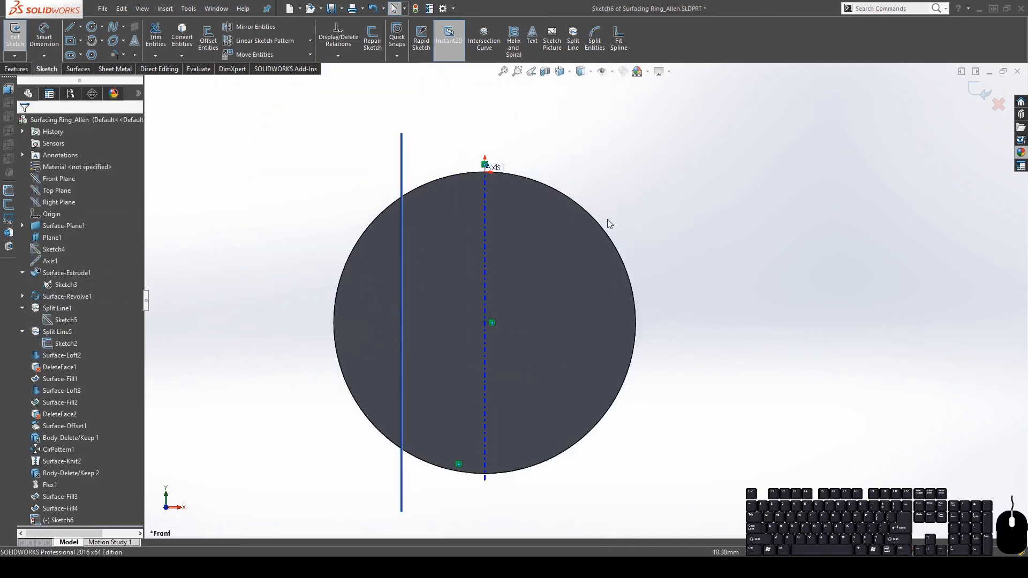
# Draw a second circle from the construction circle's centre
pyautogui.click(92, 27)
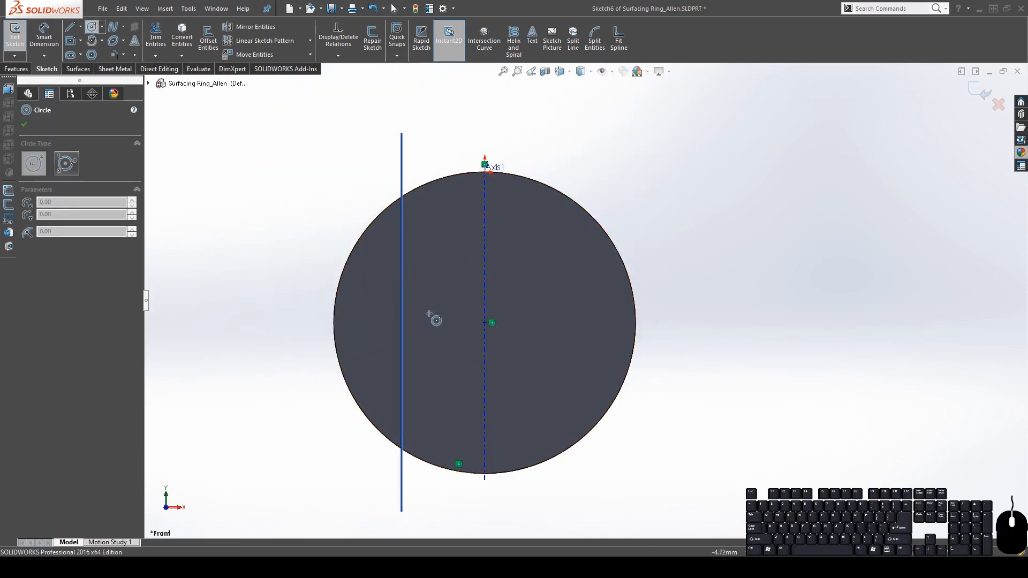
pyautogui.click(485, 322)
pyautogui.click(607, 322)
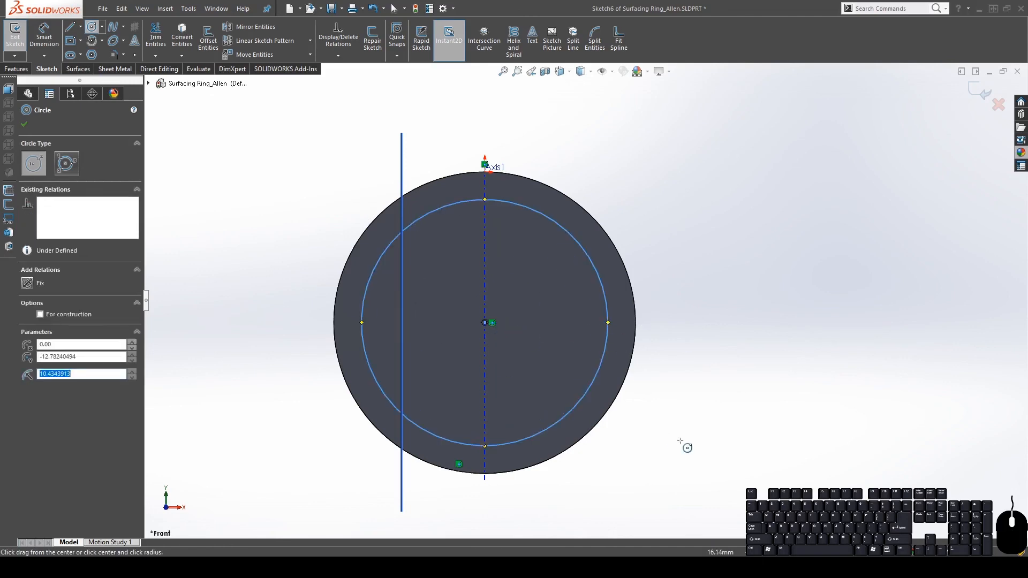
pyautogui.press('Escape')
# Dimension the gap between the inner and outer circles as 2 mm
pyautogui.click(42, 36)
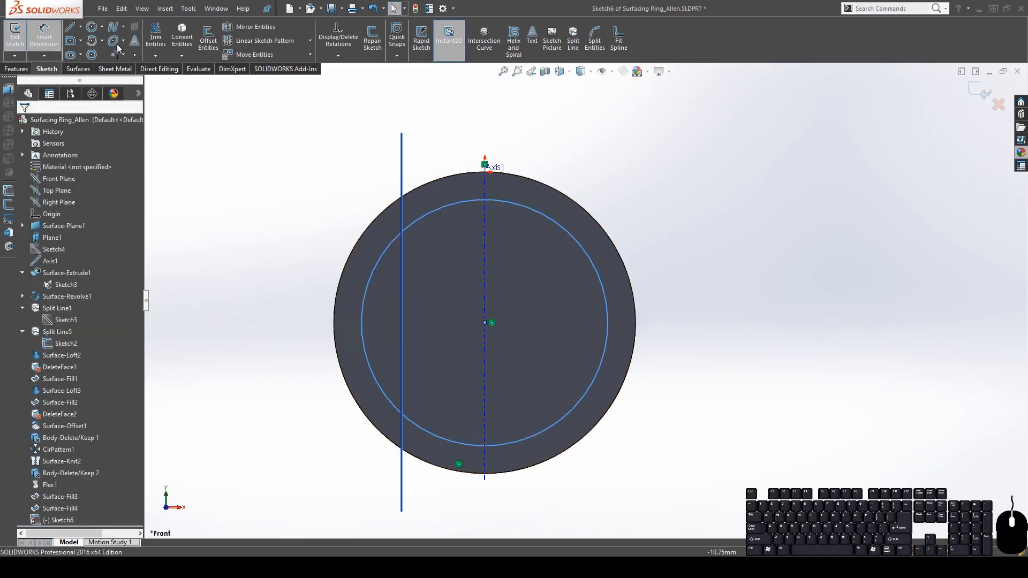
pyautogui.click(533, 210)
pyautogui.click(581, 203)
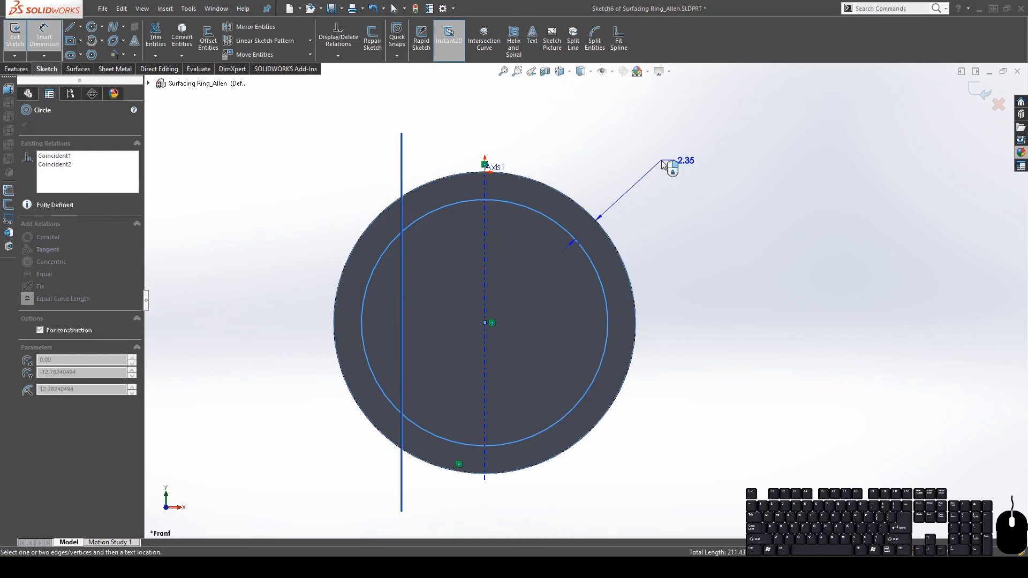
pyautogui.click(633, 165)
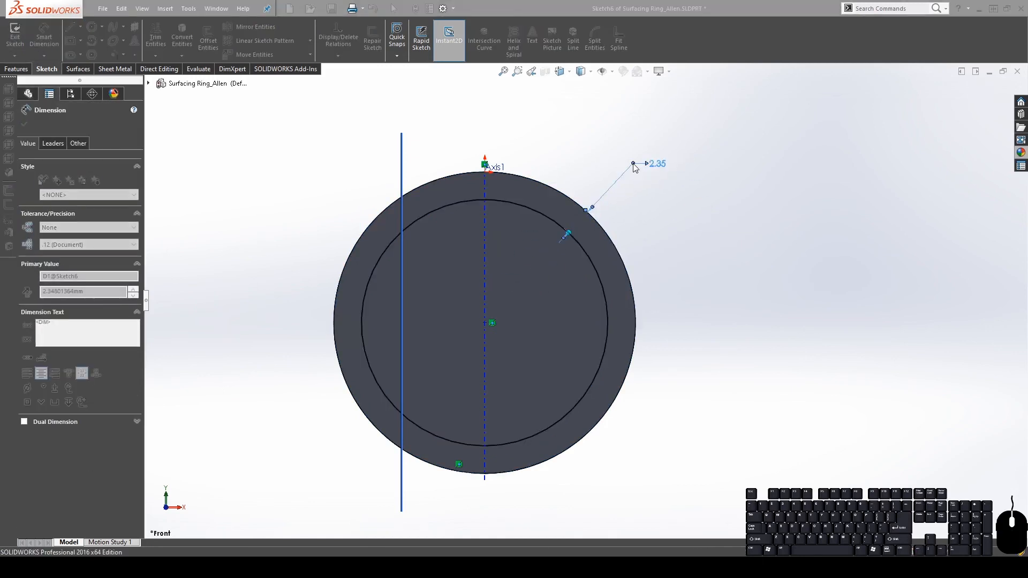
pyautogui.write('2')
pyautogui.press('Return')
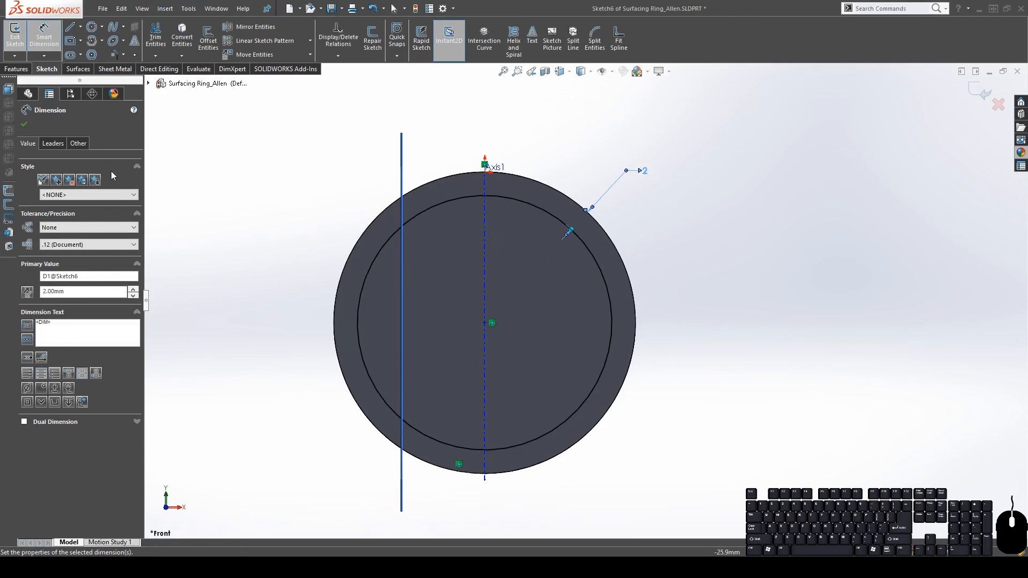
pyautogui.click(24, 125)
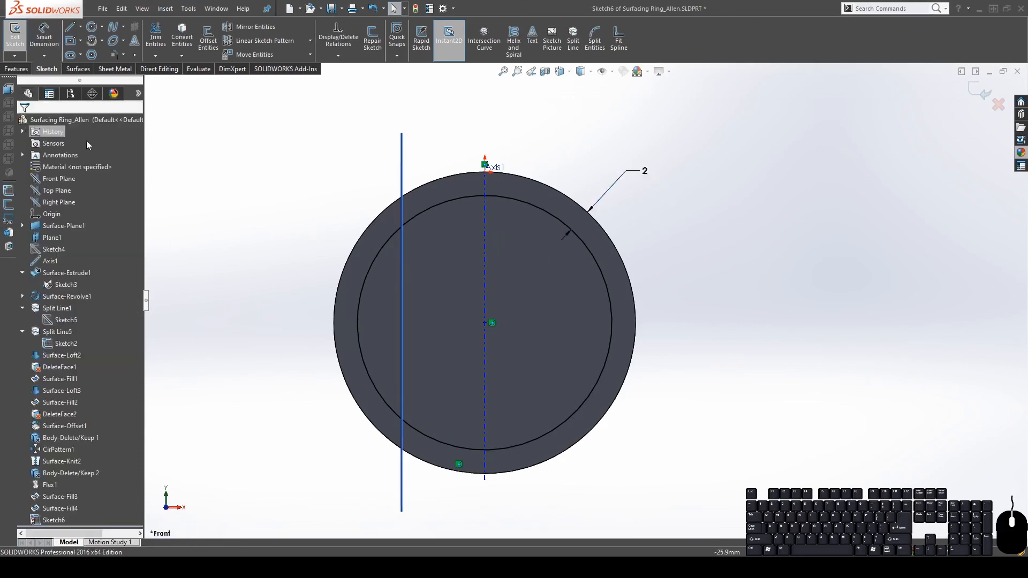
# Cut-extrude the sketch Through All in both directions to hollow the ring
pyautogui.click(16, 70)
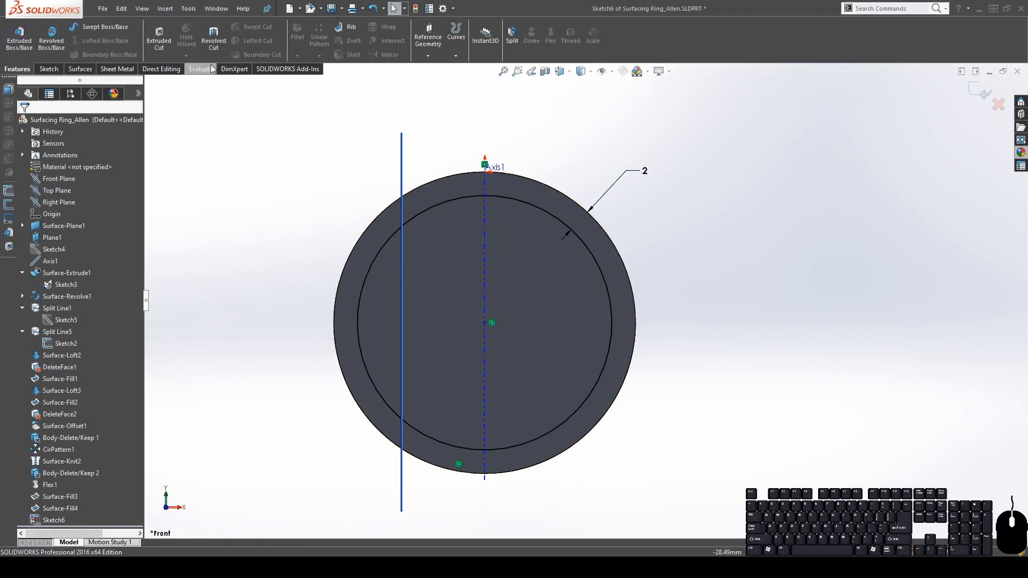
pyautogui.click(159, 37)
pyautogui.click(51, 189)
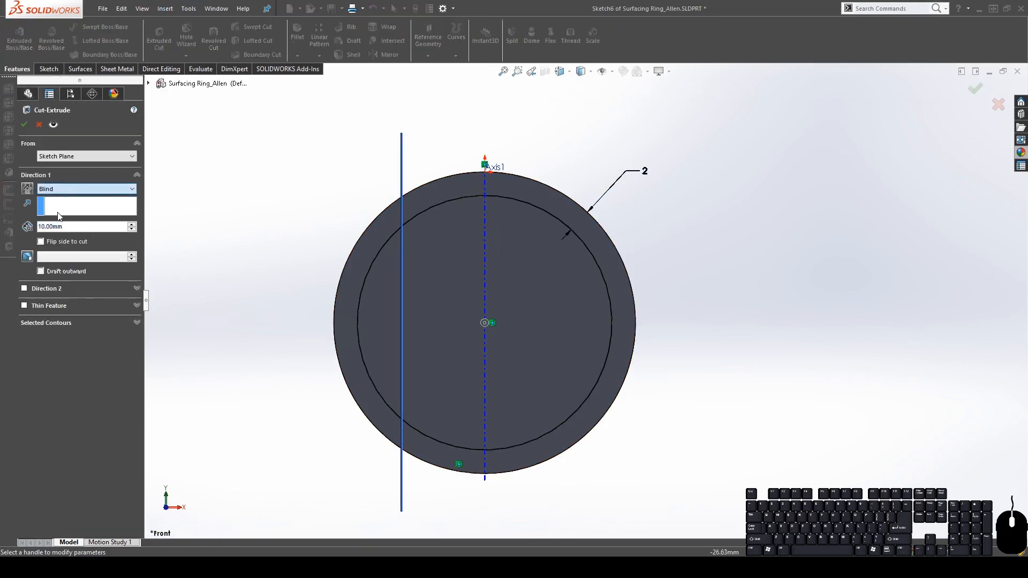
pyautogui.click(59, 216)
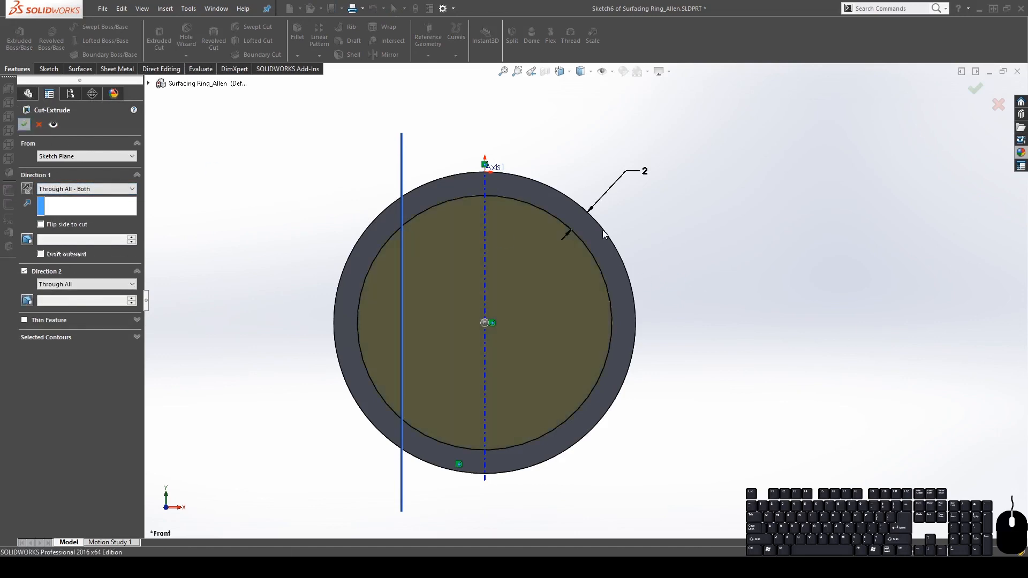
# Orbit around the hollowed ring, then snap to the Front view
pyautogui.moveTo(590, 237); pyautogui.dragTo(610, 344, button='middle')
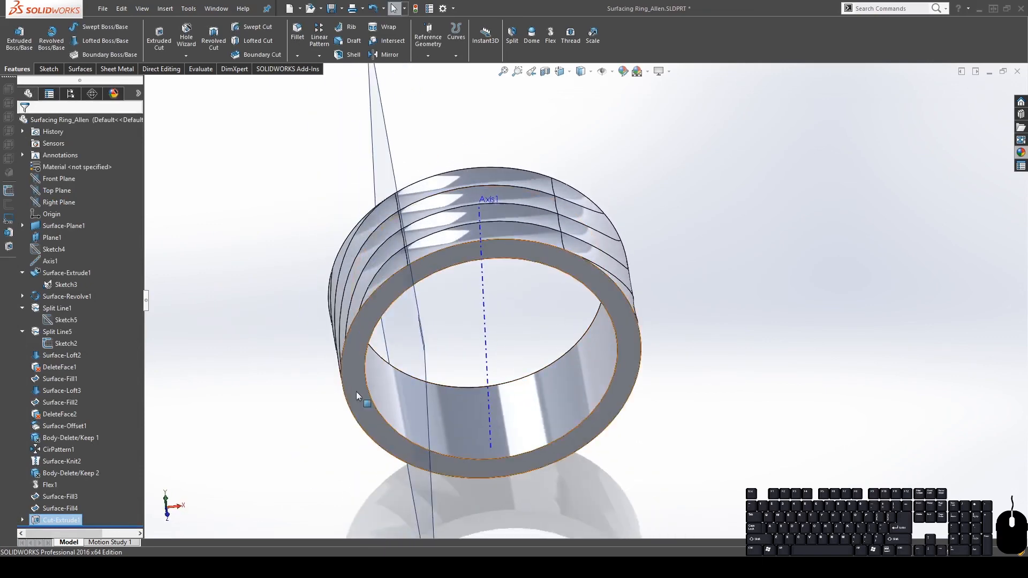
pyautogui.moveTo(357, 396); pyautogui.dragTo(468, 266, button='middle')
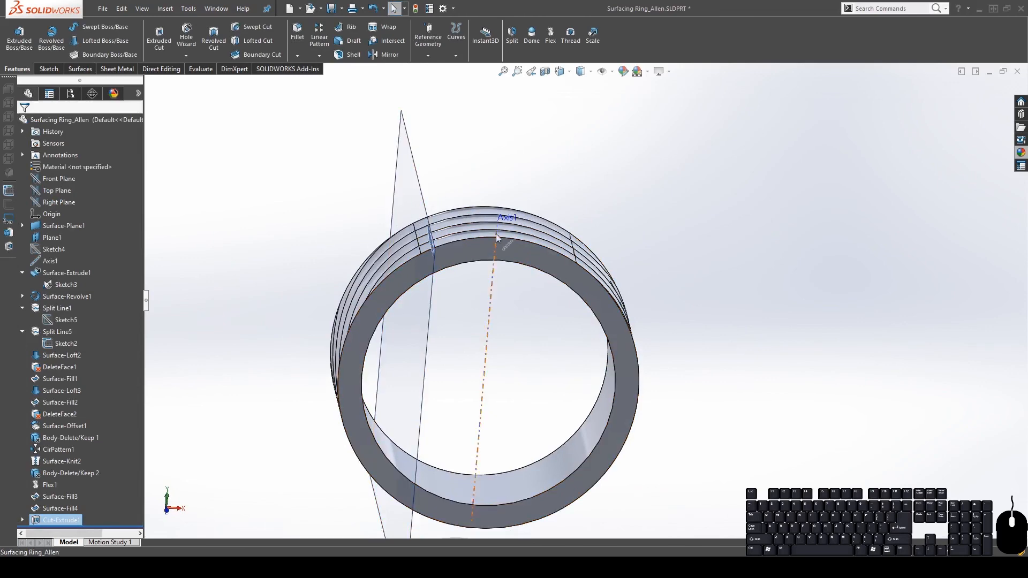
pyautogui.moveTo(502, 217); pyautogui.dragTo(546, 292, button='middle')
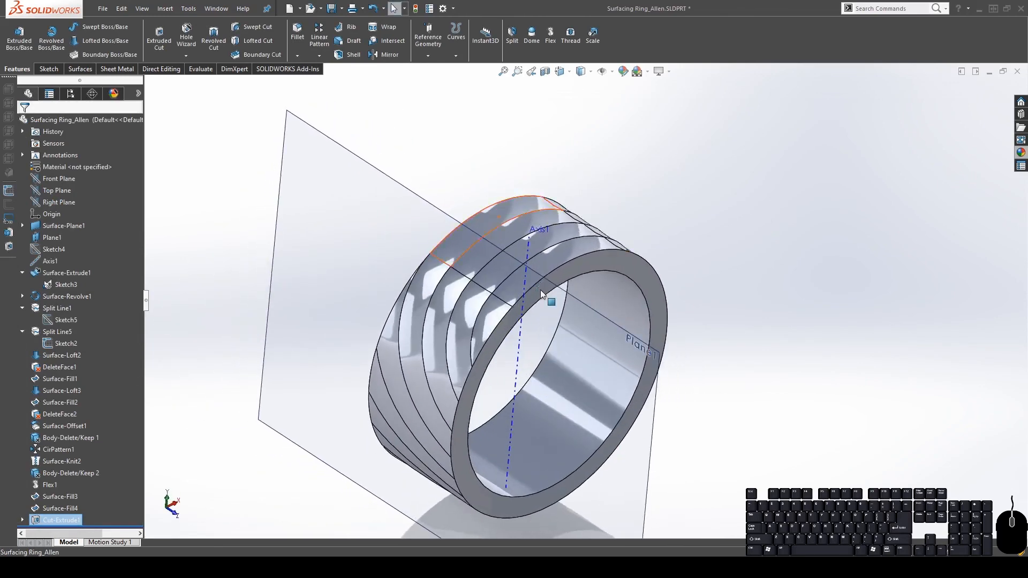
pyautogui.moveTo(545, 228); pyautogui.dragTo(505, 199, button='middle')
pyautogui.moveTo(617, 275); pyautogui.dragTo(592, 328, button='middle')
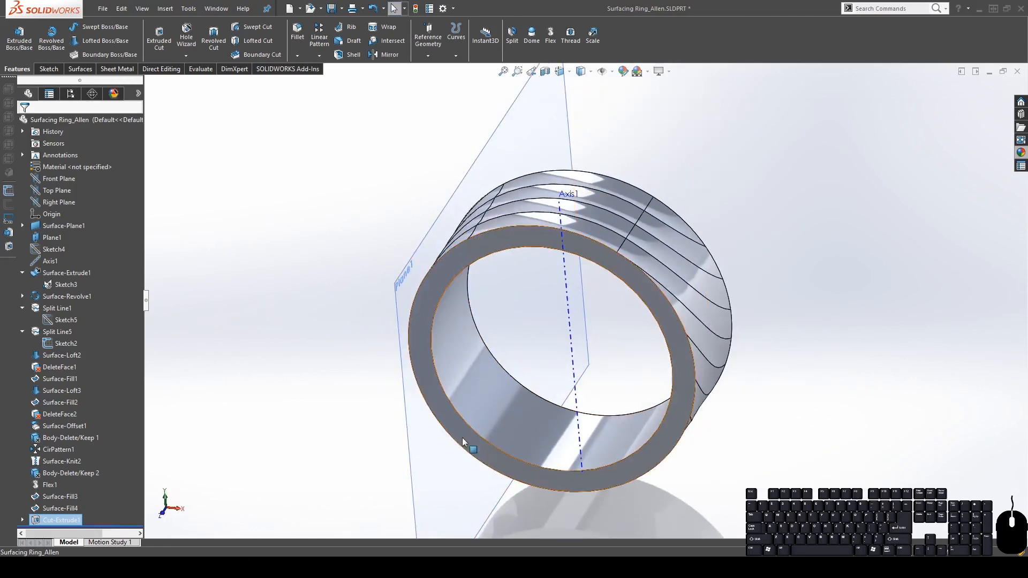
pyautogui.moveTo(506, 423); pyautogui.dragTo(546, 353, button='middle')
pyautogui.press('space')
pyautogui.click(618, 294)
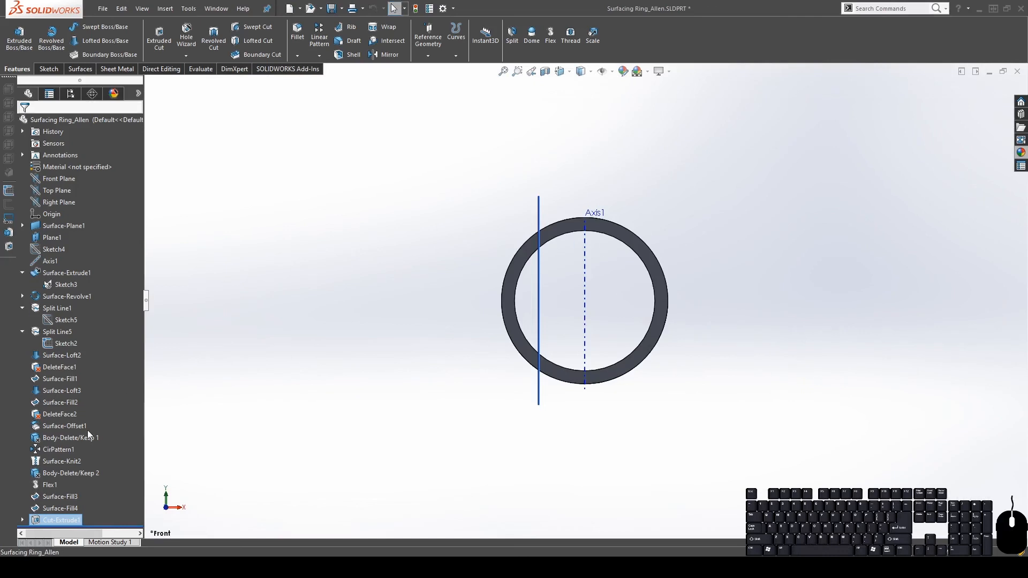
# Expand Cut-Extrude1 to inspect Sketch6, then turn on sketch visibility
pyautogui.click(24, 520)
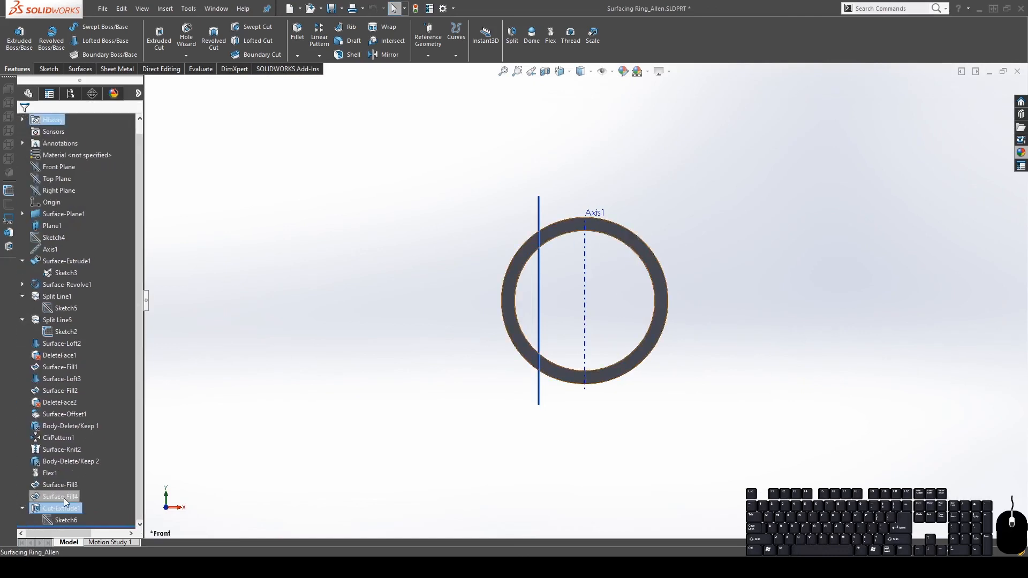
pyautogui.click(56, 521)
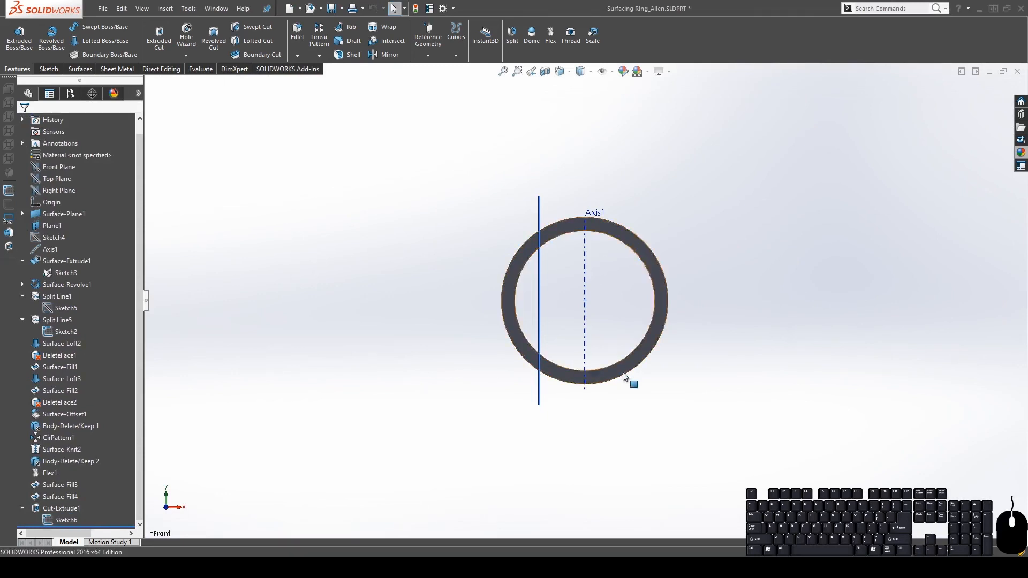
pyautogui.click(609, 267)
pyautogui.click(604, 73)
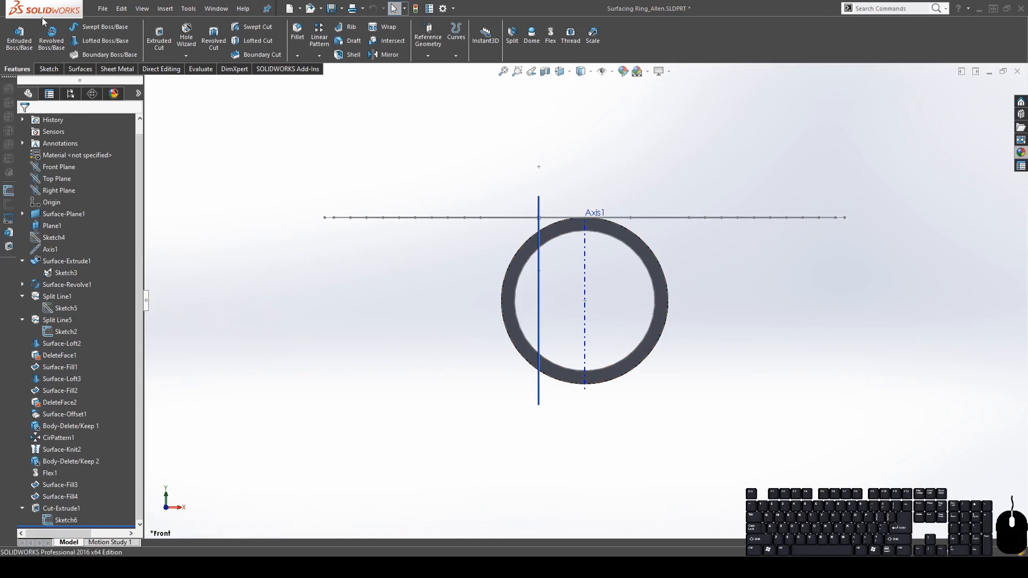
# On the Front Plane, draw a circle centred on the ring's axis near its edge
pyautogui.scroll(1, 67, 216)
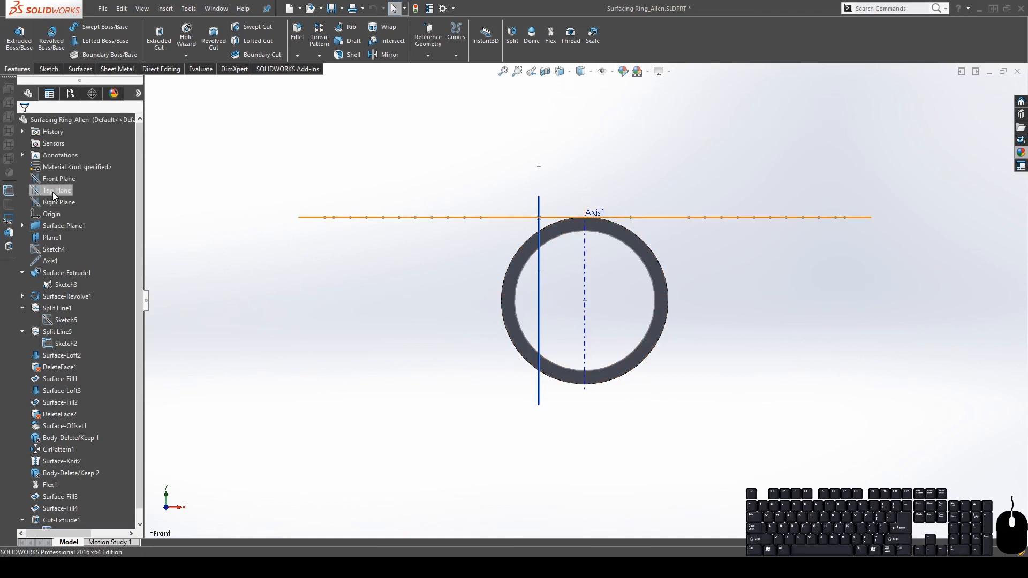
pyautogui.click(62, 166)
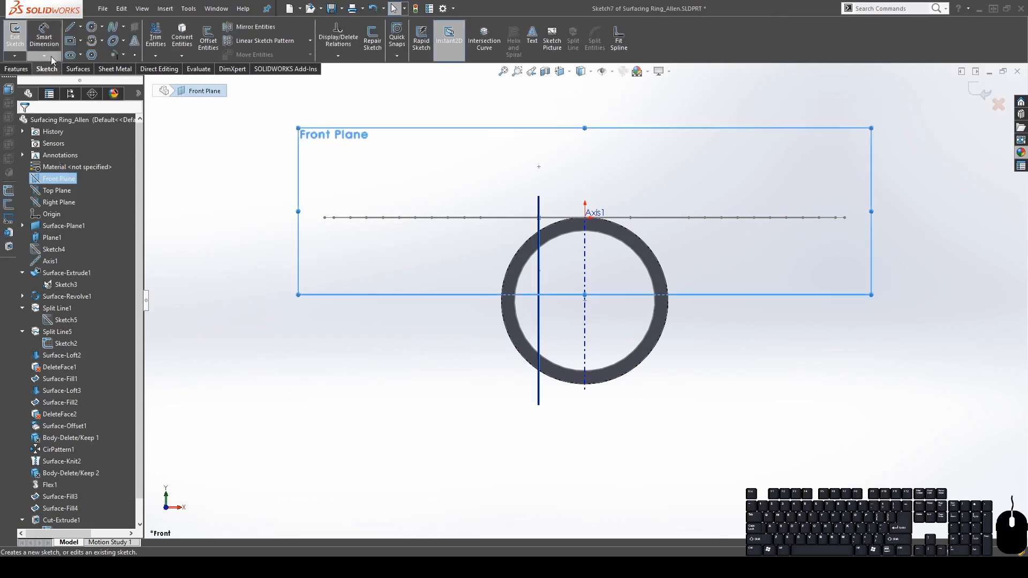
pyautogui.click(92, 27)
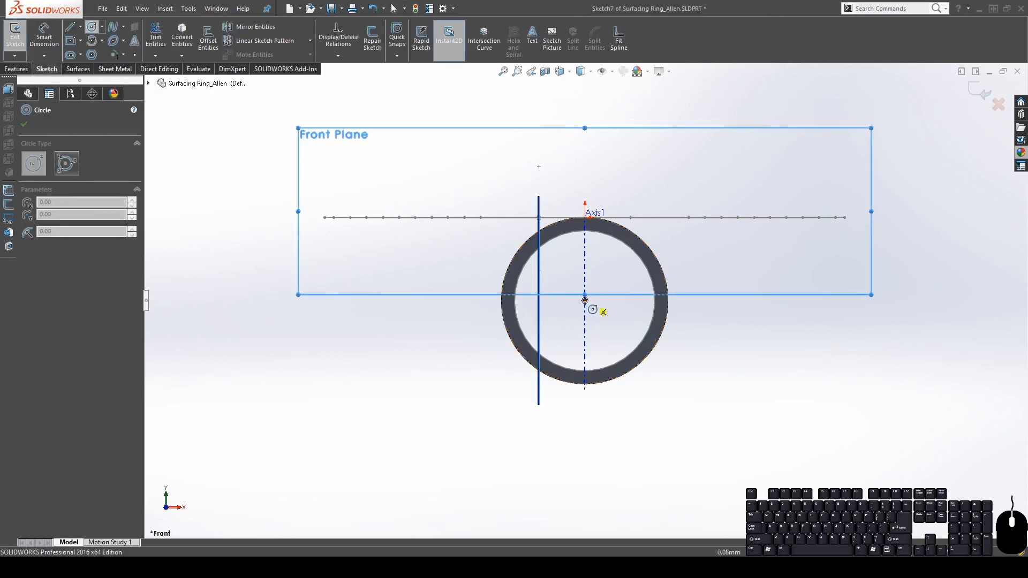
pyautogui.click(584, 301)
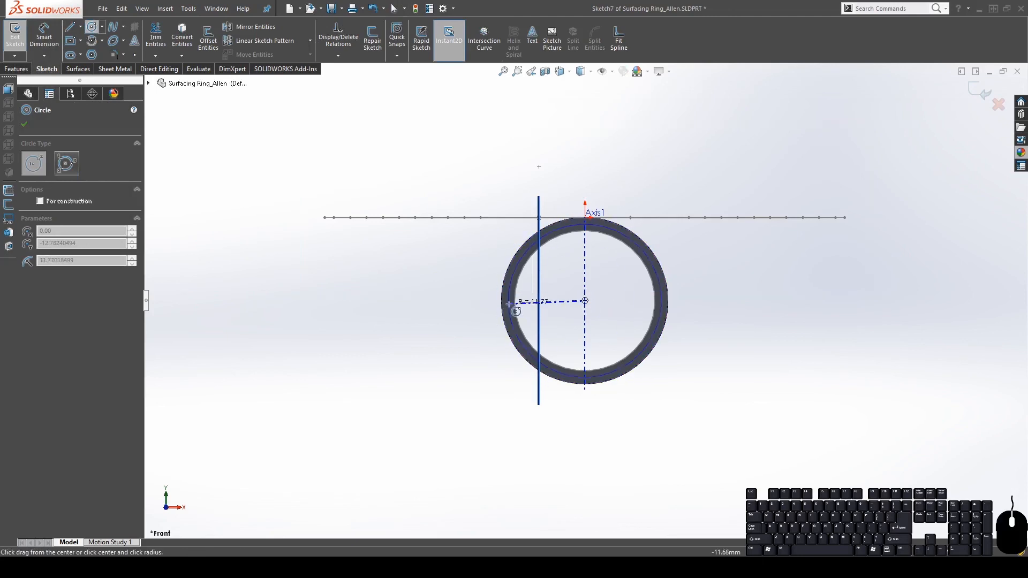
pyautogui.click(507, 301)
pyautogui.press('Escape')
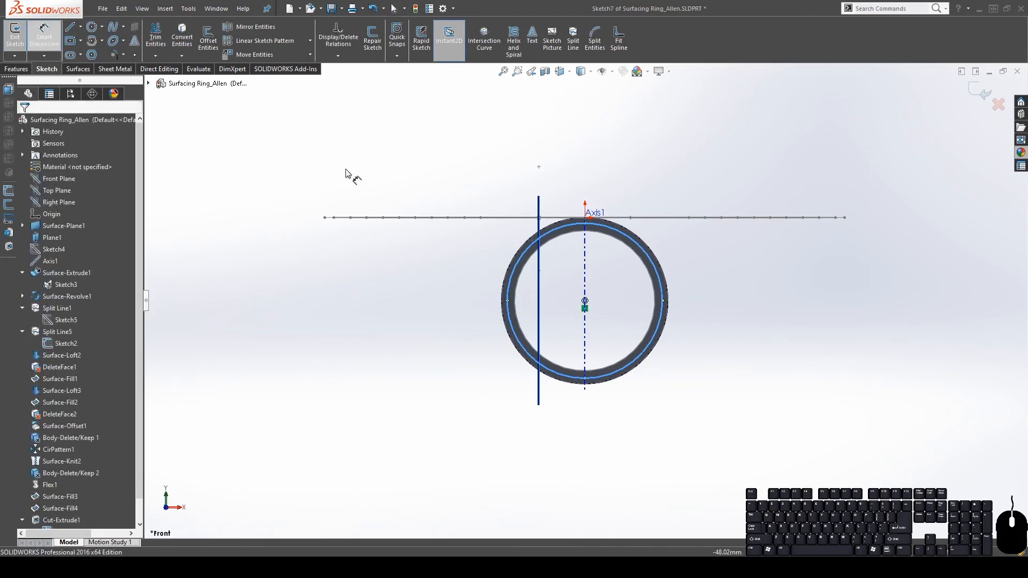
# Dimension the circle 0.75 mm in from the ring's outer edge
pyautogui.scroll(-5, 592, 271)
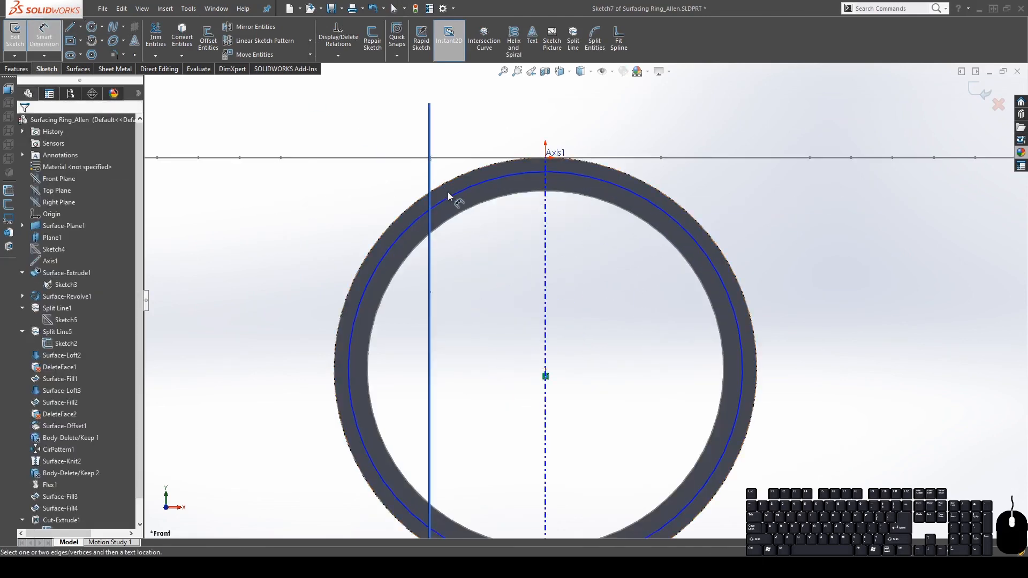
pyautogui.click(443, 185)
pyautogui.click(453, 194)
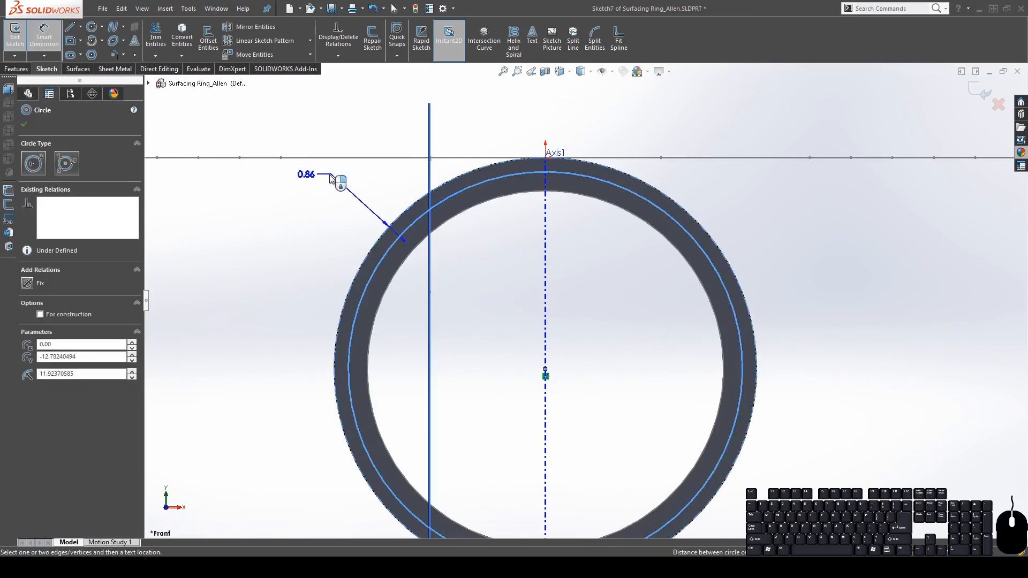
pyautogui.click(328, 191)
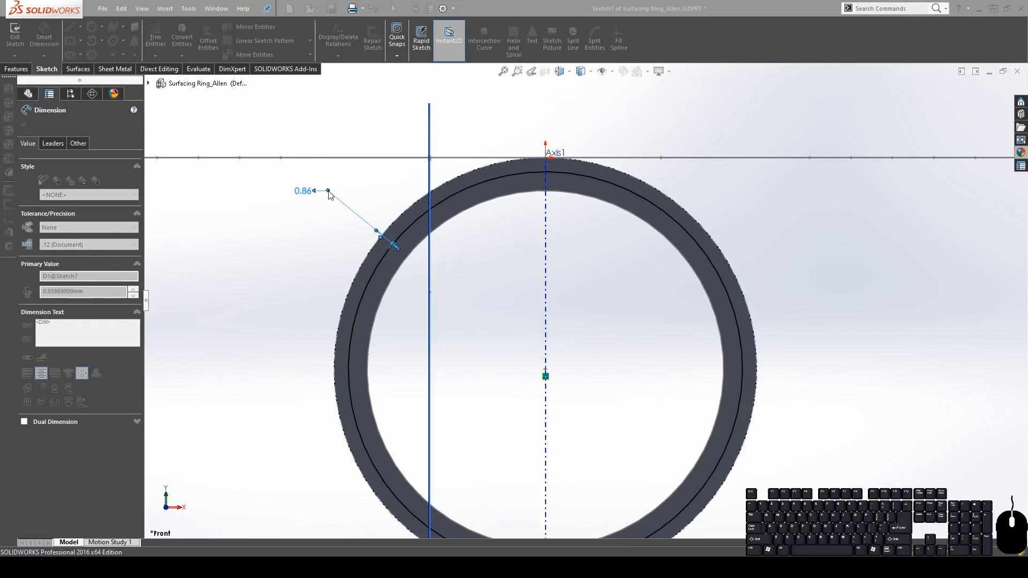
pyautogui.press('Return')
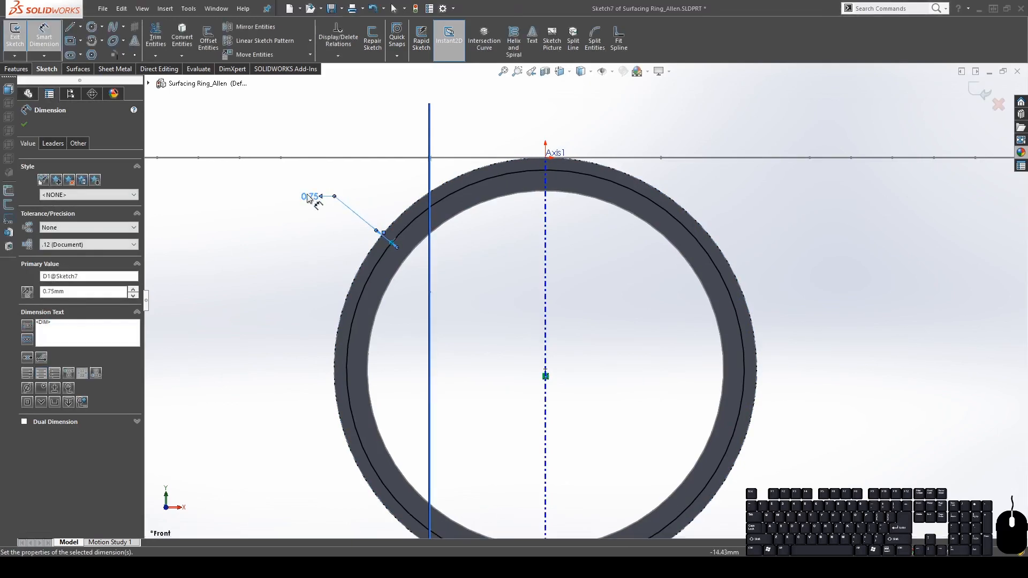
# Start a Split feature using the new circle sketch
pyautogui.click(17, 69)
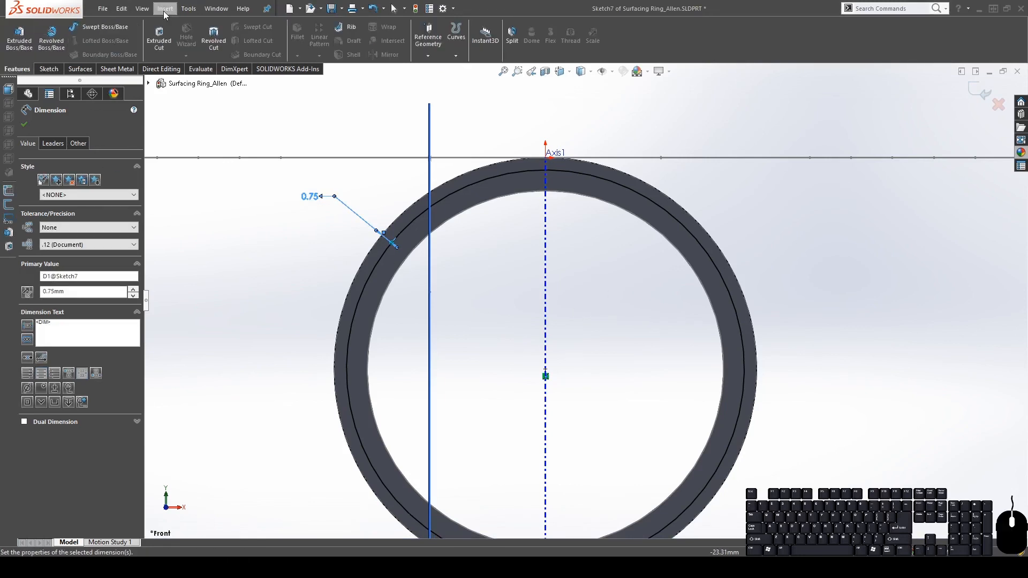
pyautogui.click(169, 49)
pyautogui.click(299, 311)
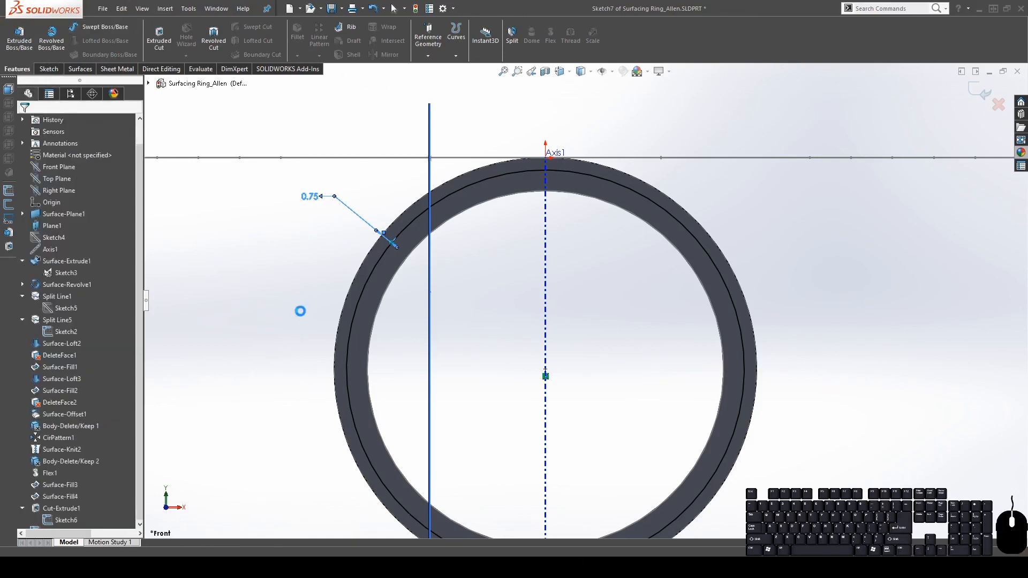
# Split the ring into two bodies along Sketch7 and inspect the result
pyautogui.click(80, 224)
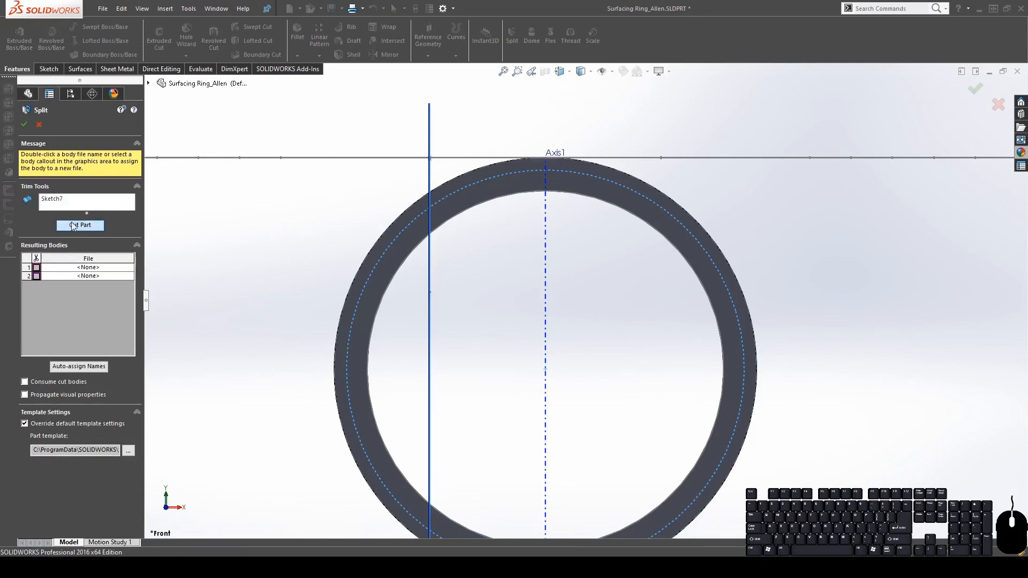
pyautogui.click(383, 270)
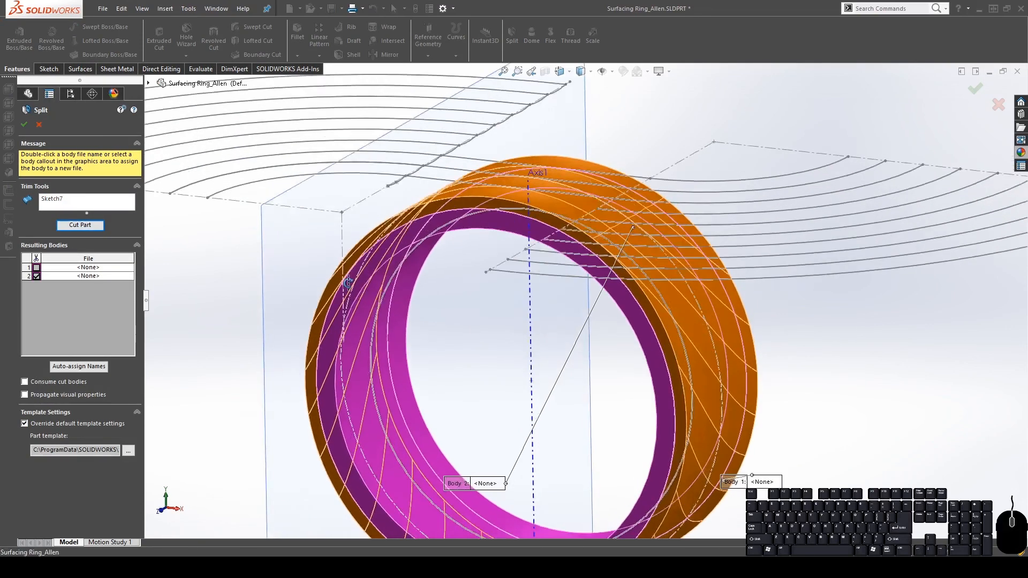
pyautogui.click(25, 125)
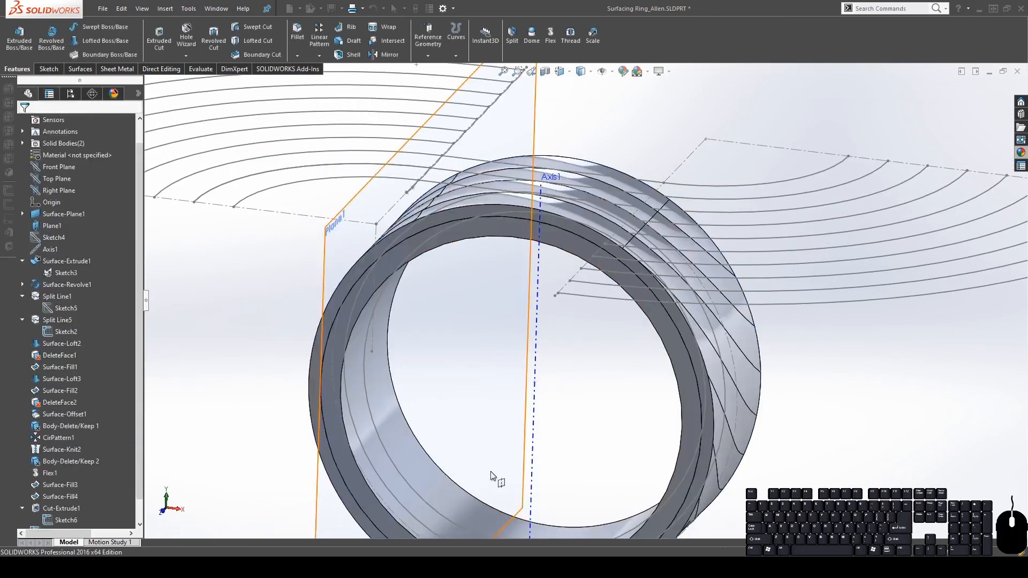
pyautogui.scroll(5, 576, 357)
pyautogui.scroll(-3, 589, 356)
pyautogui.moveTo(403, 323)
pyautogui.mouseDown(button='middle')
pyautogui.moveTo(489, 241)
pyautogui.moveTo(415, 279)
pyautogui.moveTo(402, 327)
pyautogui.moveTo(417, 324)
pyautogui.mouseUp(button='middle')
# Hide all sketch curves and begin a Fillet on the ring's edges
pyautogui.click(610, 74)
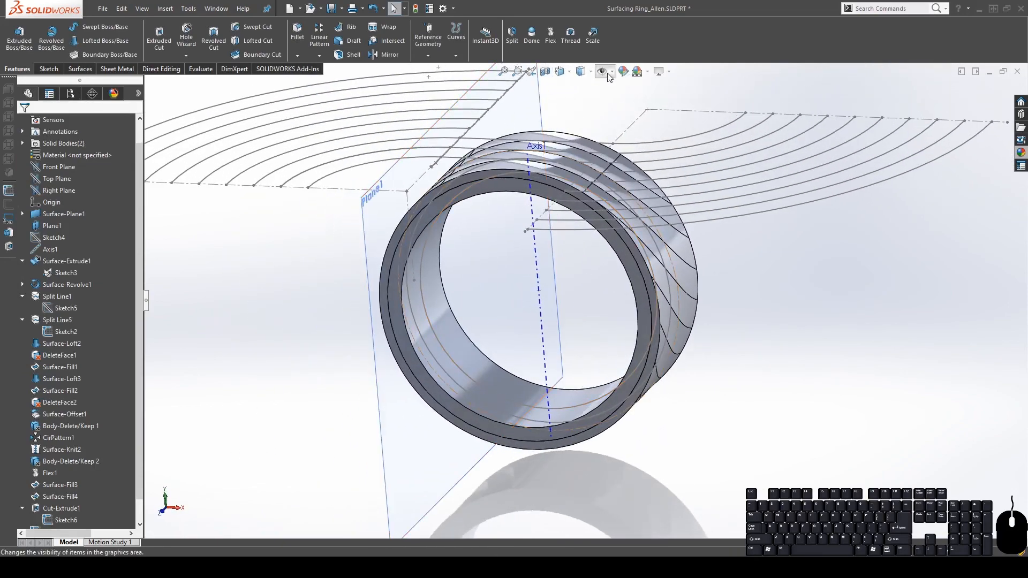
pyautogui.click(623, 163)
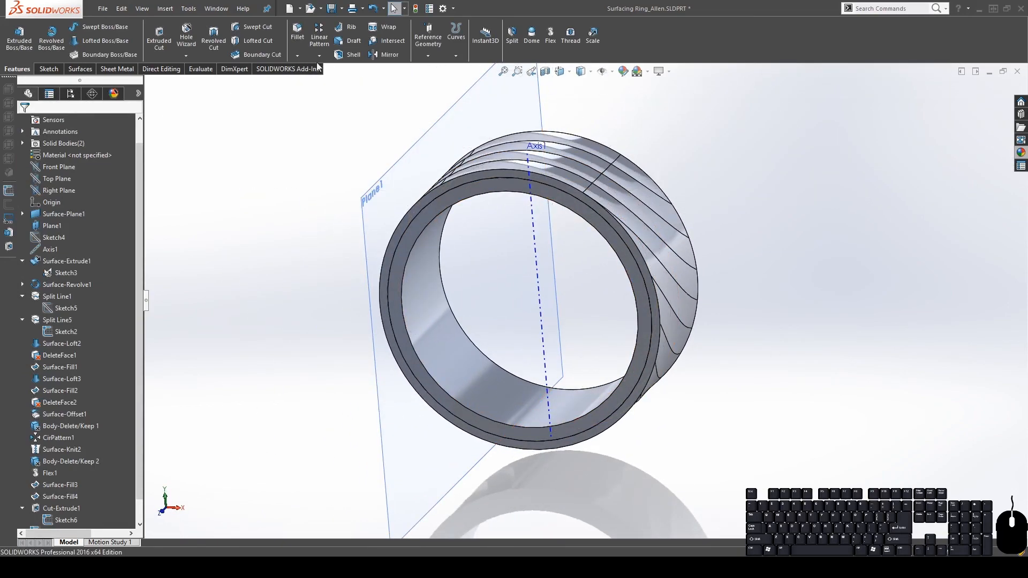
pyautogui.click(297, 34)
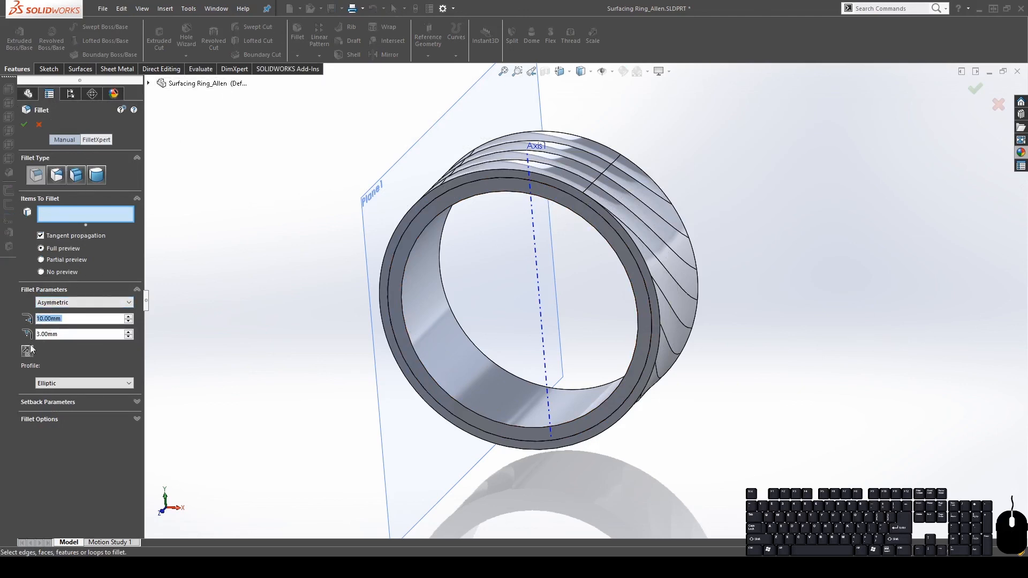
# Pick the ring's first inner edge and set fillet radii of 3 mm and 1 mm
pyautogui.click(412, 345)
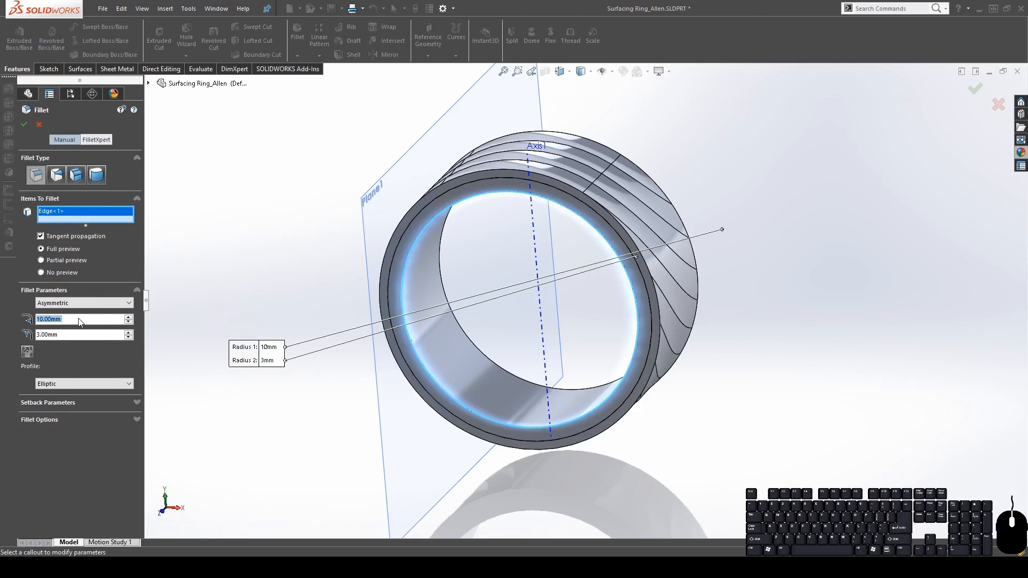
pyautogui.write('3')
pyautogui.press('Return')
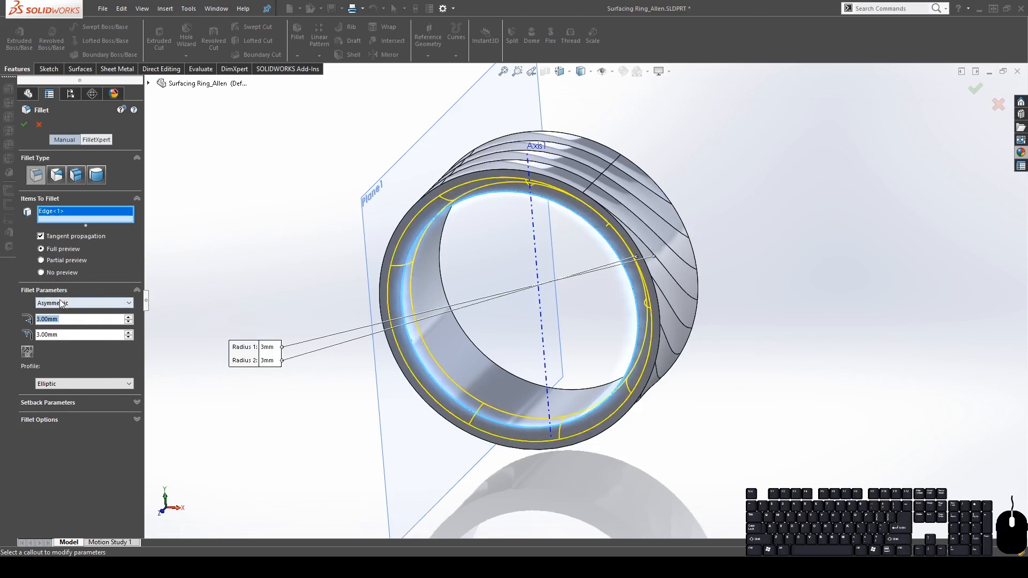
pyautogui.click(78, 334)
pyautogui.write('1')
pyautogui.press('Return')
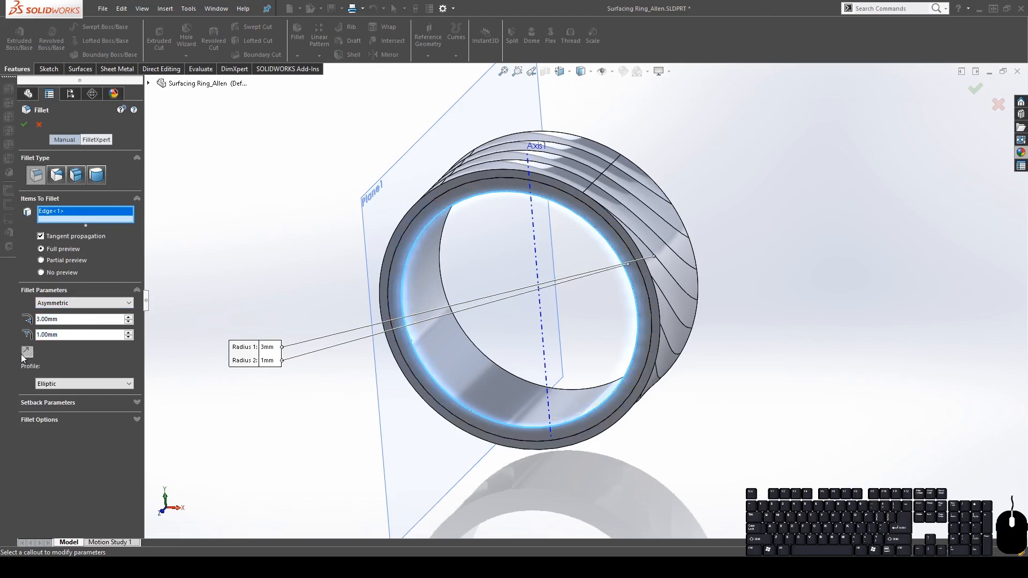
# Add the other inner edge, reverse the radius direction, and apply the elliptic fillet
pyautogui.scroll(-3, 471, 330)
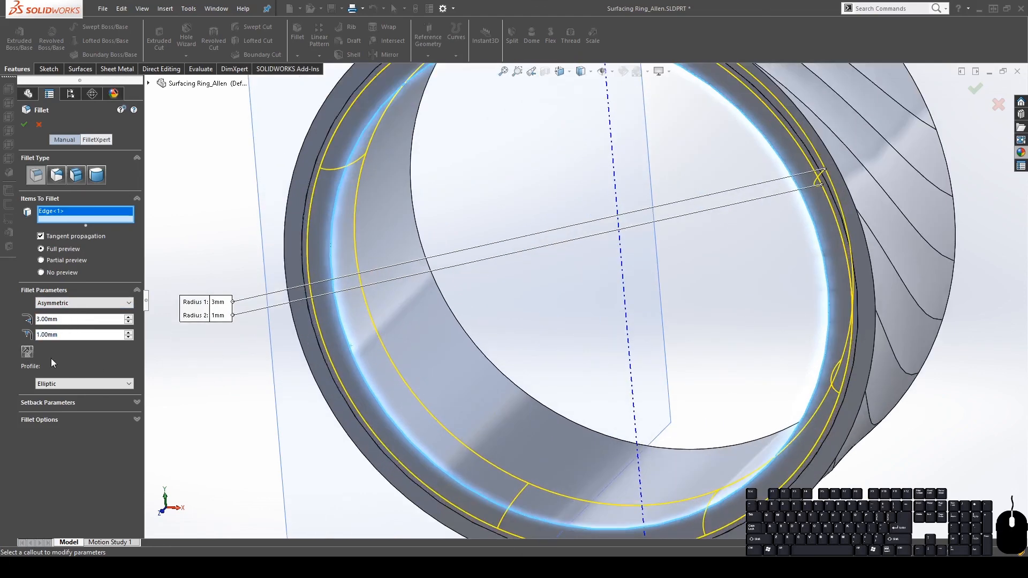
pyautogui.moveTo(360, 291); pyautogui.dragTo(236, 291, button='middle')
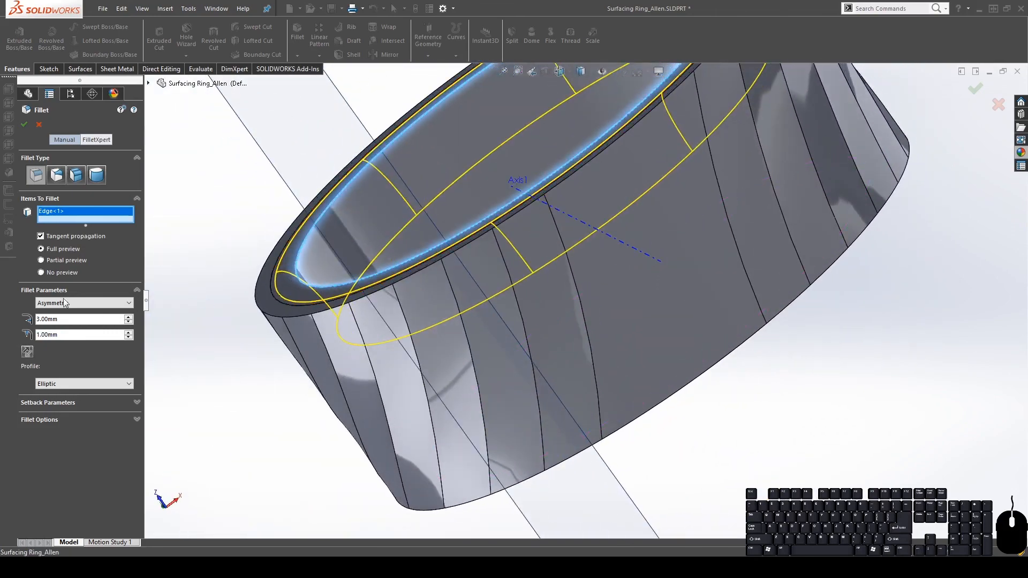
pyautogui.moveTo(284, 270); pyautogui.dragTo(276, 290, button='middle')
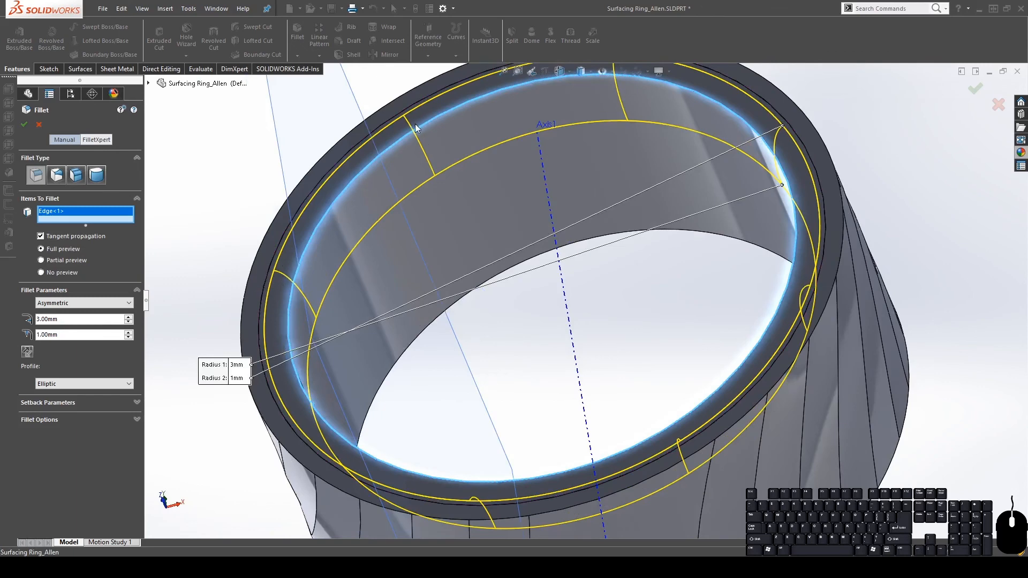
pyautogui.moveTo(415, 123); pyautogui.dragTo(393, 234, button='middle')
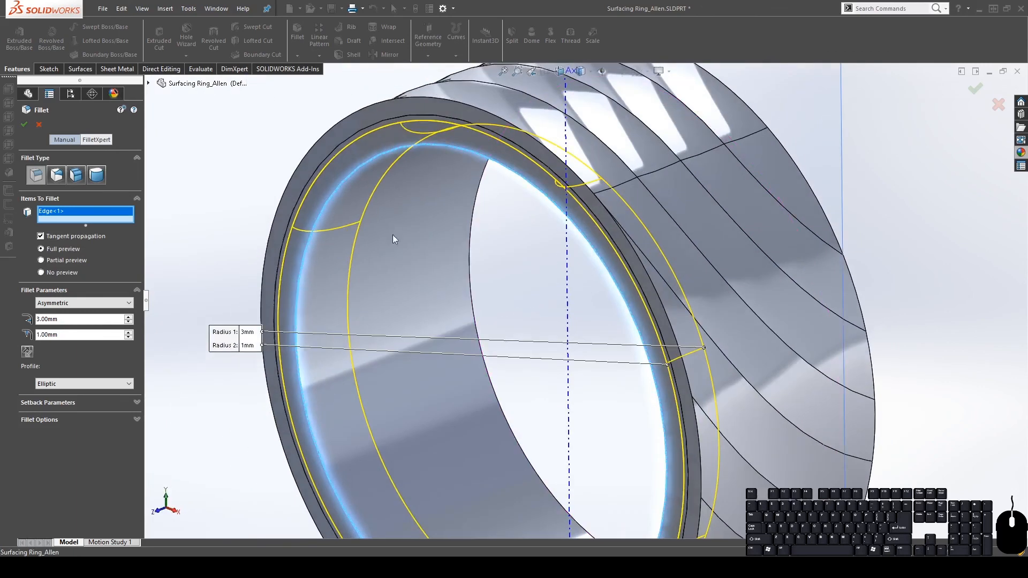
pyautogui.click(469, 293)
pyautogui.scroll(4, 484, 312)
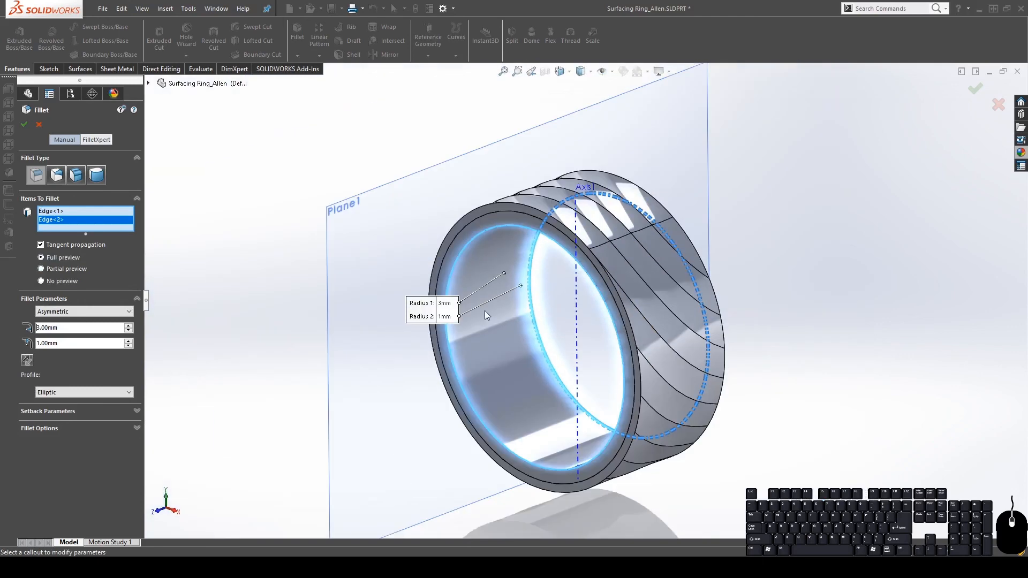
pyautogui.moveTo(507, 305); pyautogui.dragTo(397, 320, button='middle')
pyautogui.scroll(-5, 530, 214)
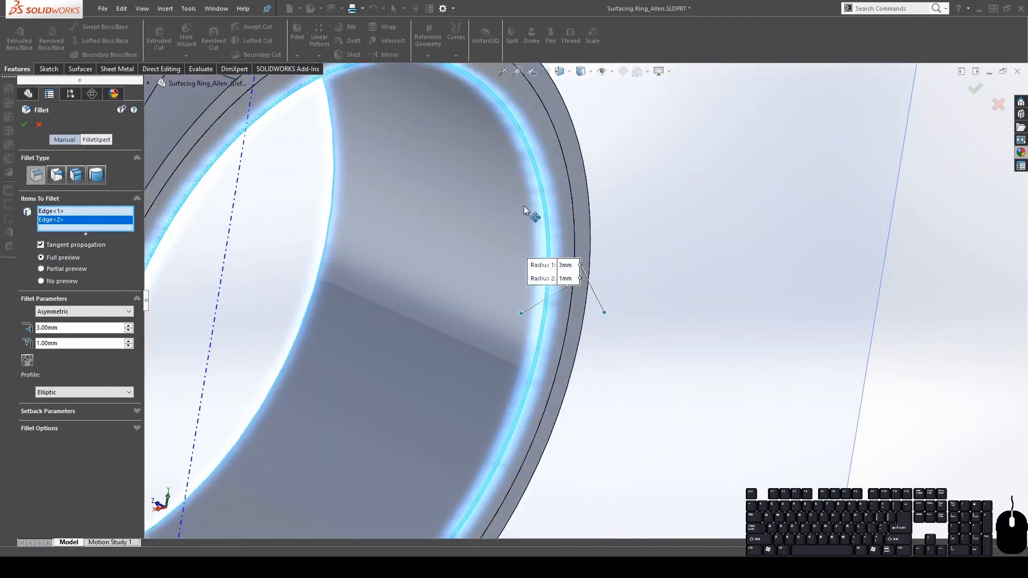
pyautogui.moveTo(529, 214); pyautogui.dragTo(488, 339, button='middle')
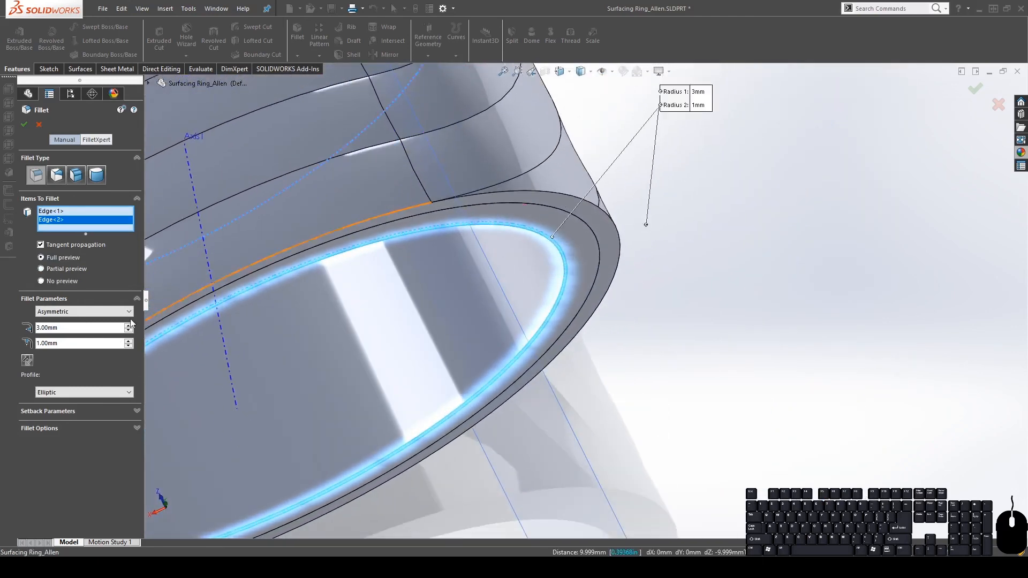
pyautogui.click(27, 360)
pyautogui.scroll(5, 688, 380)
pyautogui.moveTo(459, 362); pyautogui.dragTo(422, 345, button='middle')
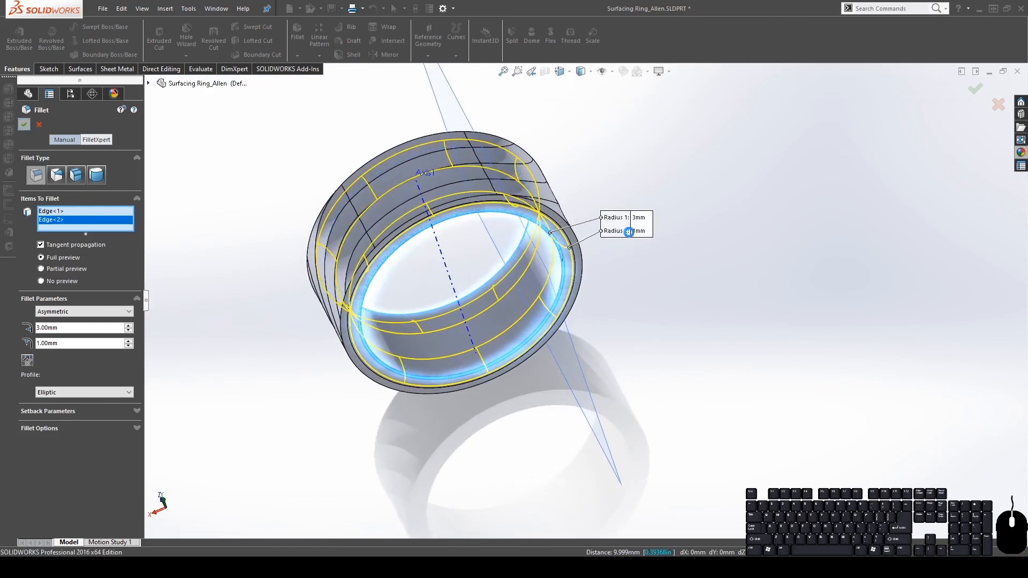
pyautogui.moveTo(491, 311); pyautogui.dragTo(666, 217, button='middle')
pyautogui.scroll(3, 647, 231)
pyautogui.scroll(-3, 597, 231)
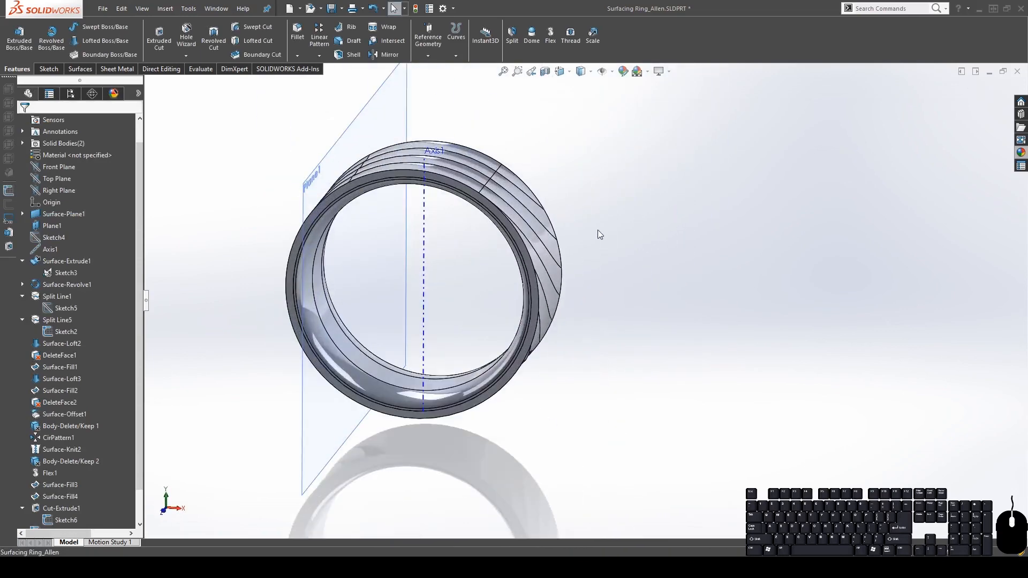
# Select the Split1[2] body under Solid Bodies and begin editing its appearance
pyautogui.click(22, 143)
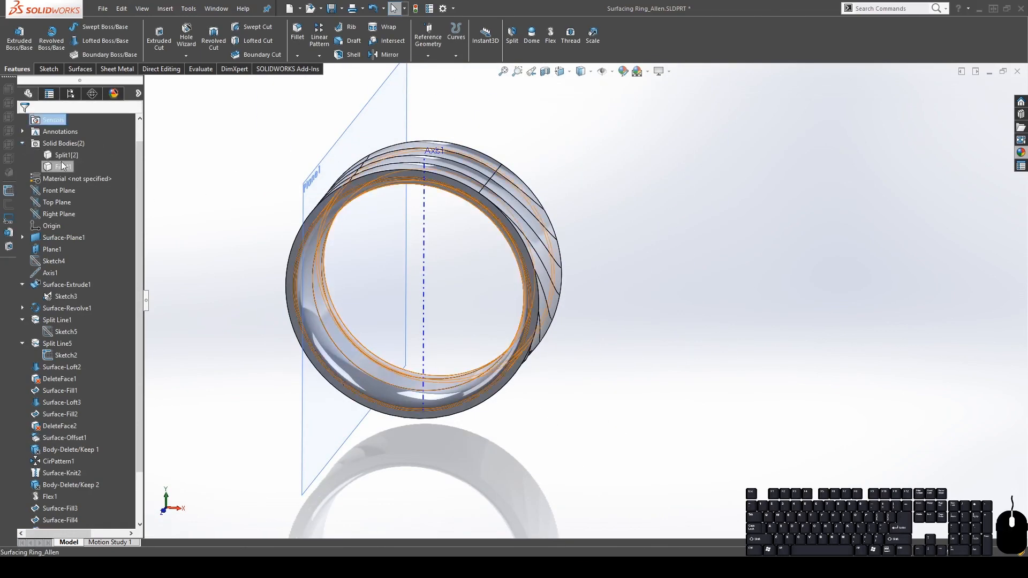
pyautogui.click(62, 155)
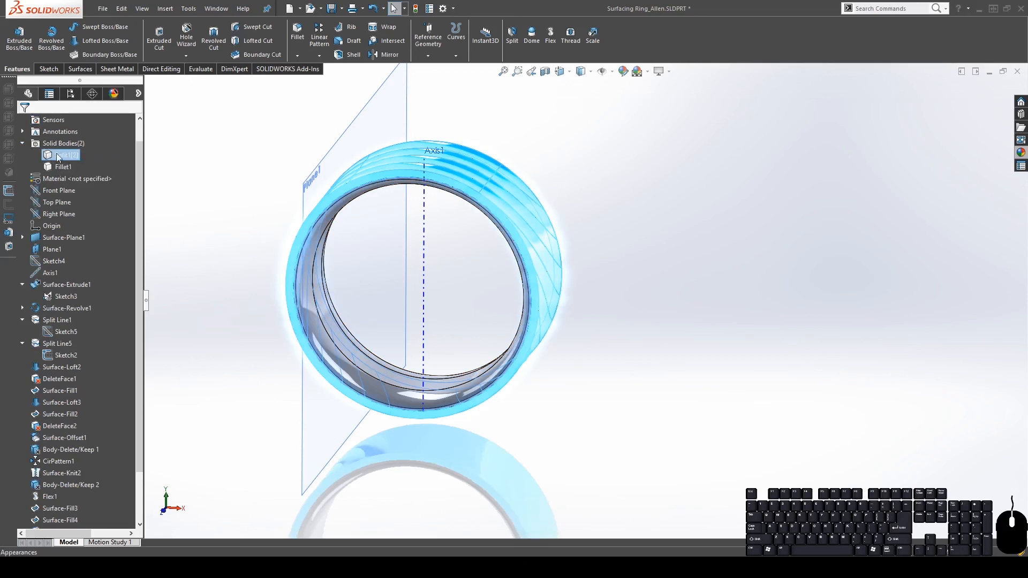
pyautogui.click(119, 169)
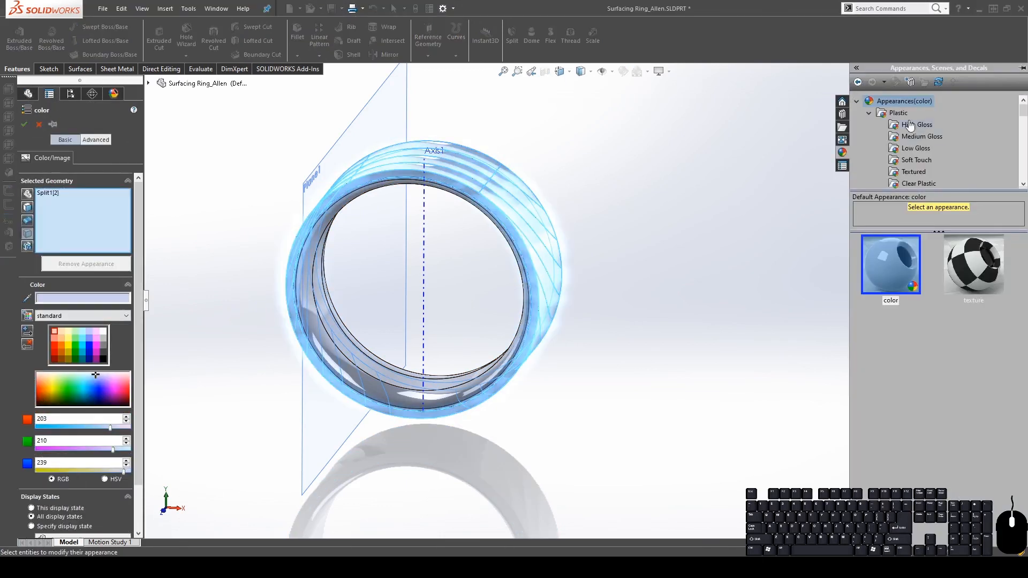
pyautogui.scroll(-2, 908, 128)
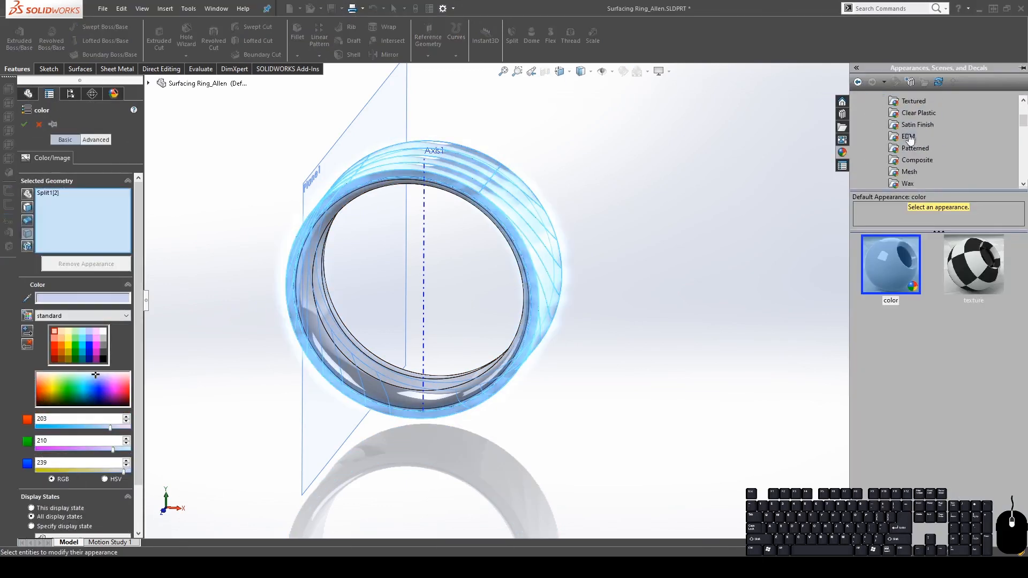
pyautogui.scroll(-2, 909, 140)
# Apply 'satin finish aluminum' from Metal > Aluminum to Split1[2] and confirm
pyautogui.click(896, 126)
pyautogui.scroll(-2, 925, 160)
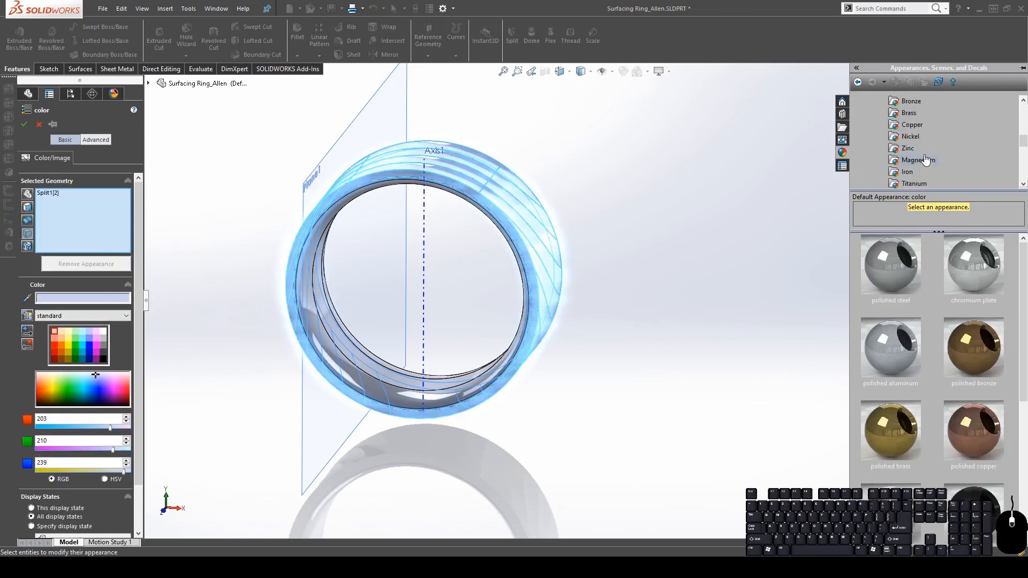
pyautogui.scroll(-1, 929, 171)
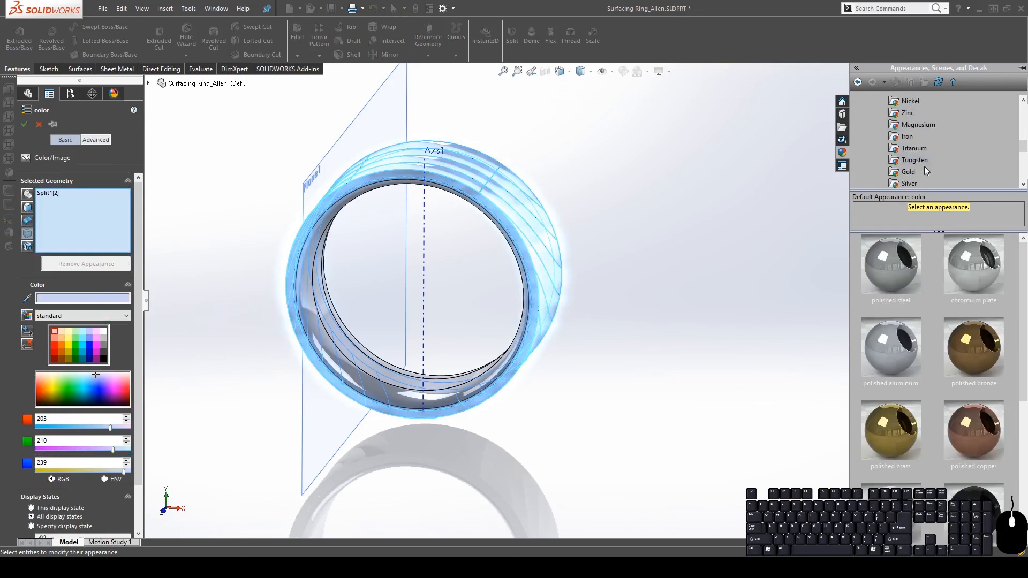
pyautogui.scroll(2, 923, 168)
pyautogui.click(916, 126)
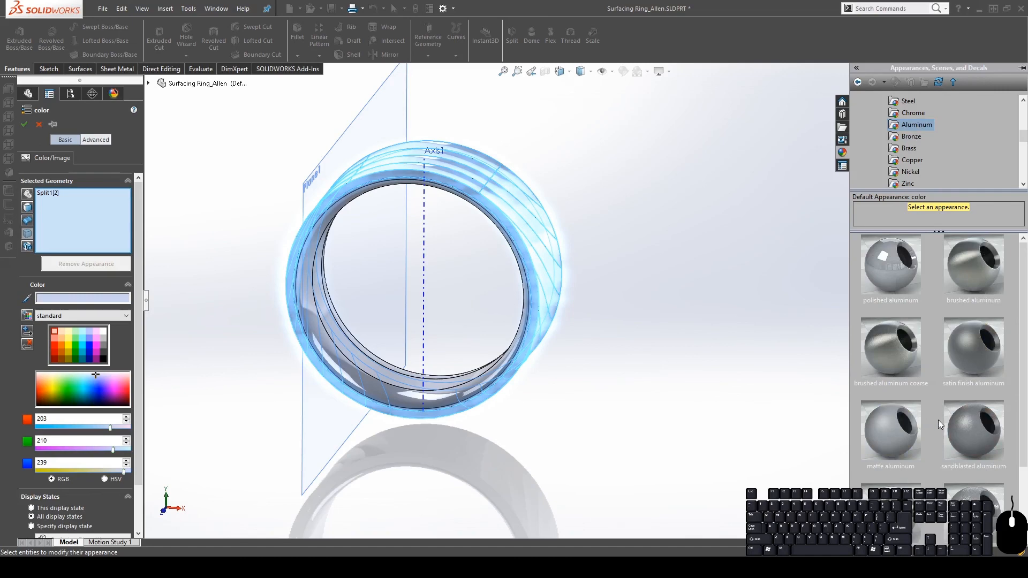
pyautogui.scroll(-1, 940, 424)
pyautogui.click(983, 270)
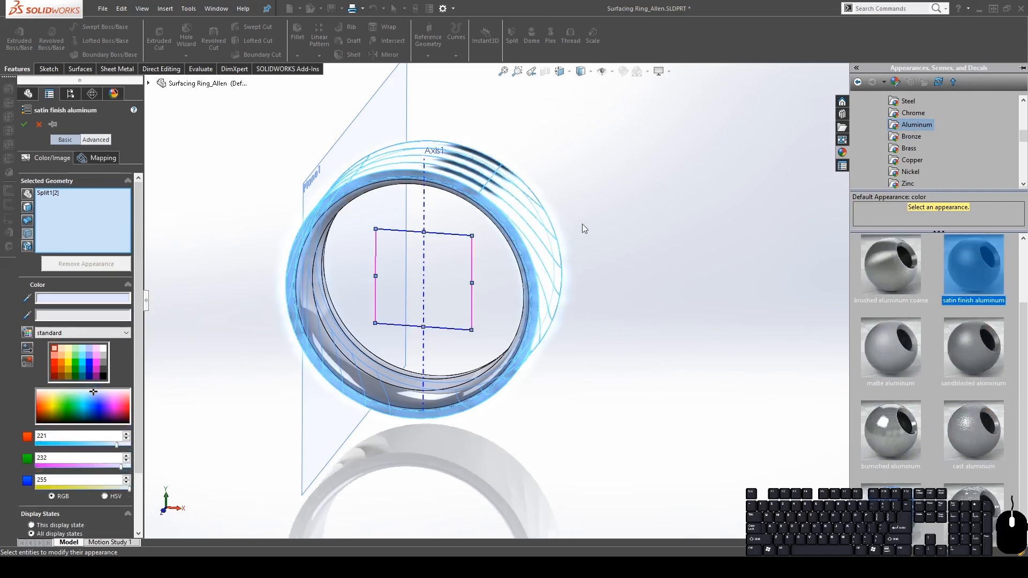
pyautogui.moveTo(585, 224); pyautogui.dragTo(531, 351, button='middle')
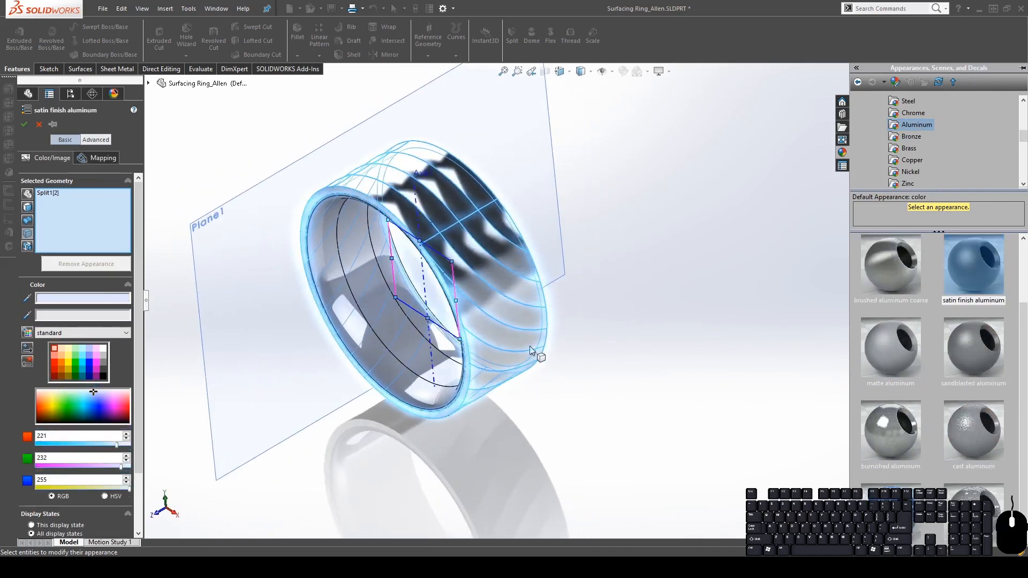
pyautogui.click(23, 124)
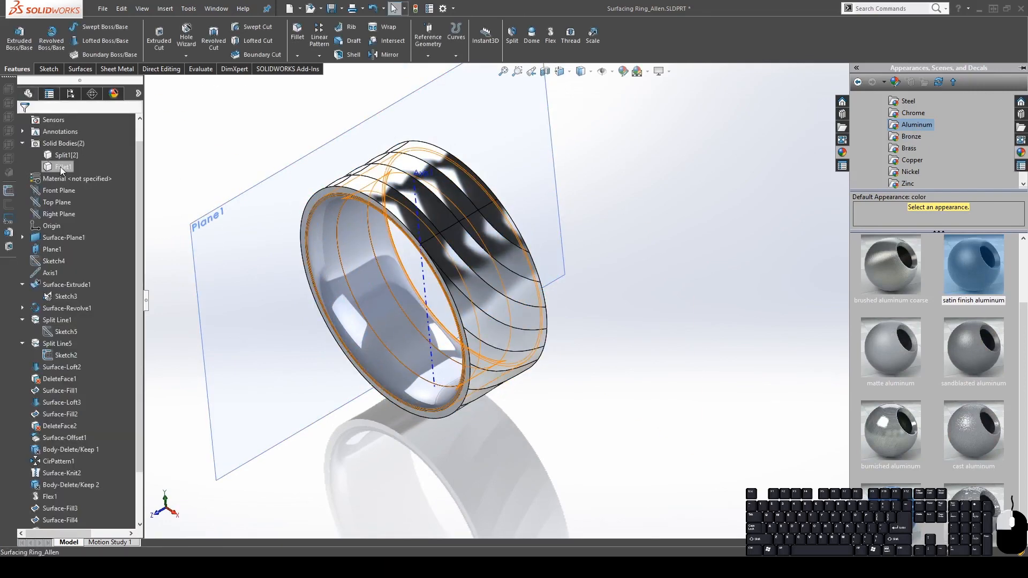
# Apply 'dark grey satin finish plastic' from Plastic > Satin Finish to the Fillet1 body and confirm
pyautogui.click(45, 168)
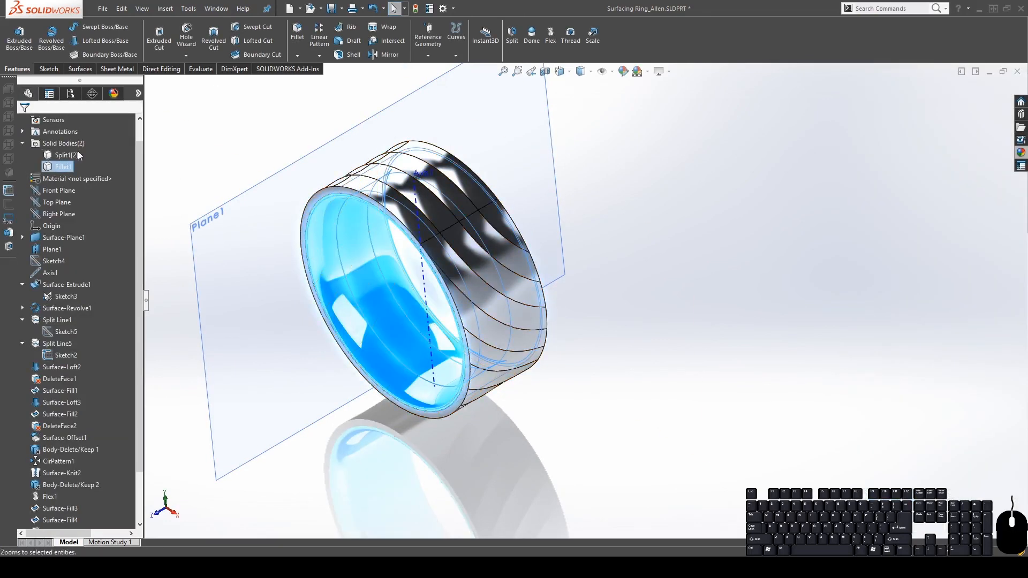
pyautogui.click(111, 178)
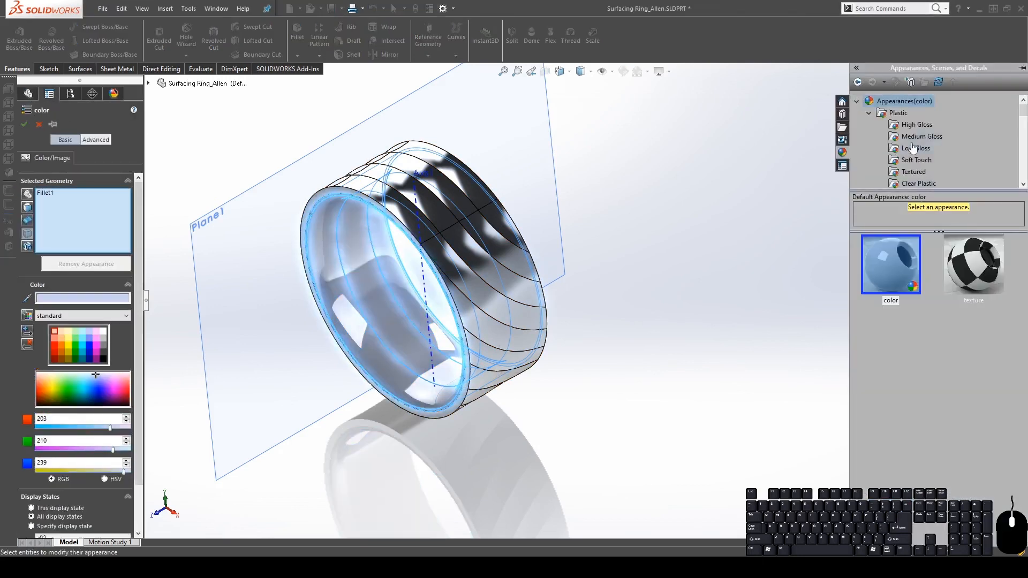
pyautogui.click(915, 160)
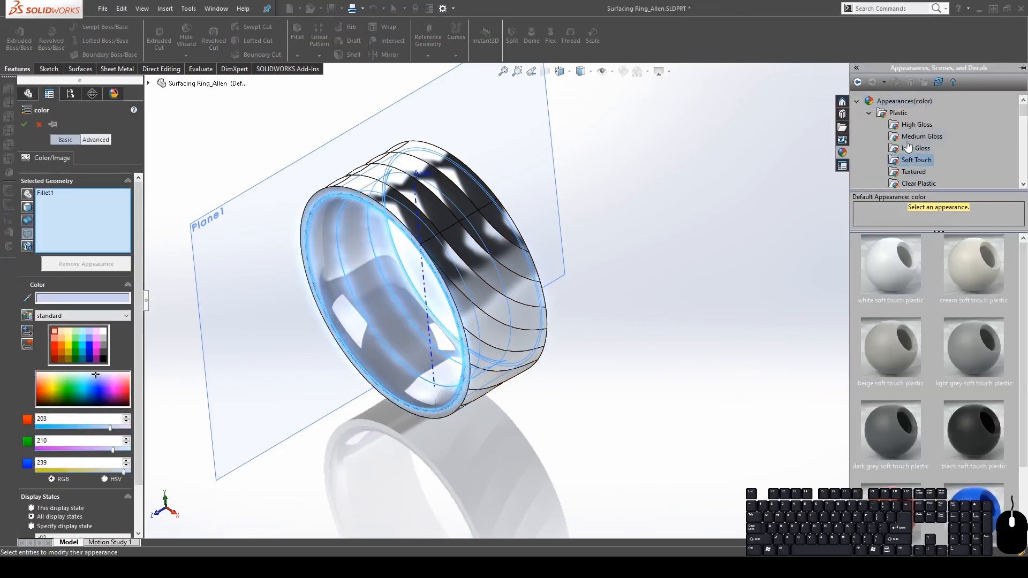
pyautogui.click(909, 125)
pyautogui.click(910, 136)
pyautogui.click(913, 148)
pyautogui.scroll(-2, 918, 155)
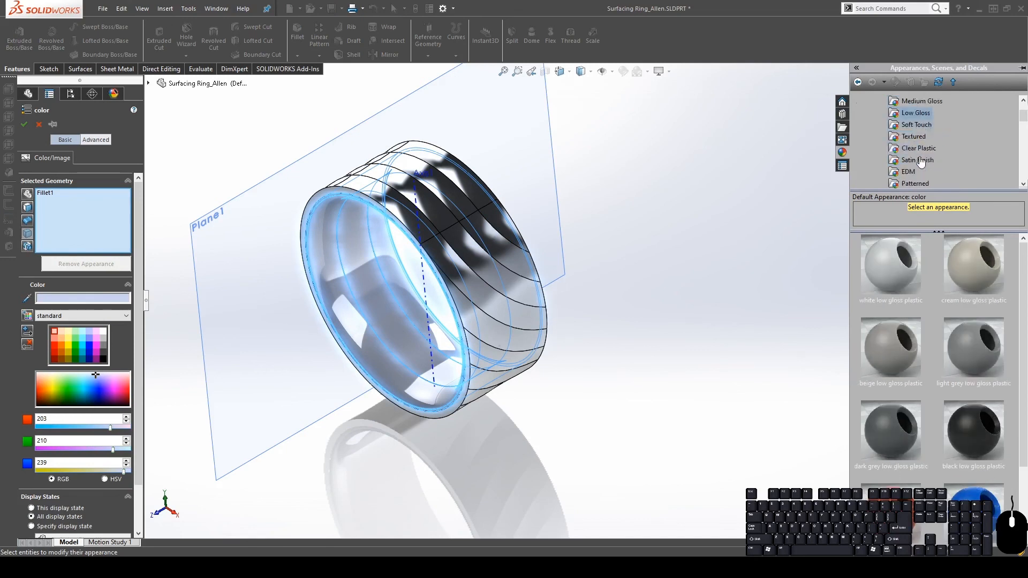
pyautogui.click(918, 126)
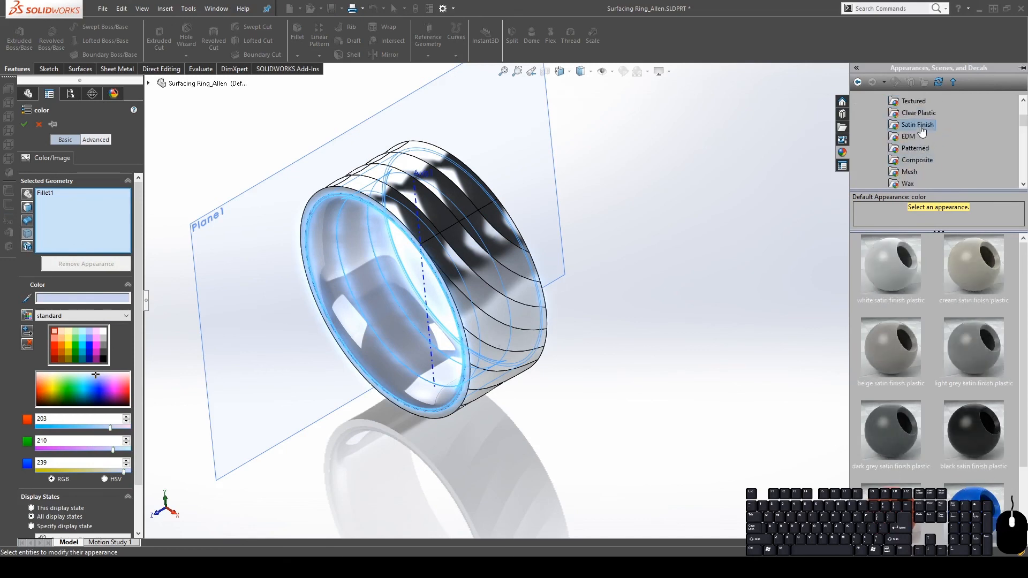
pyautogui.click(898, 442)
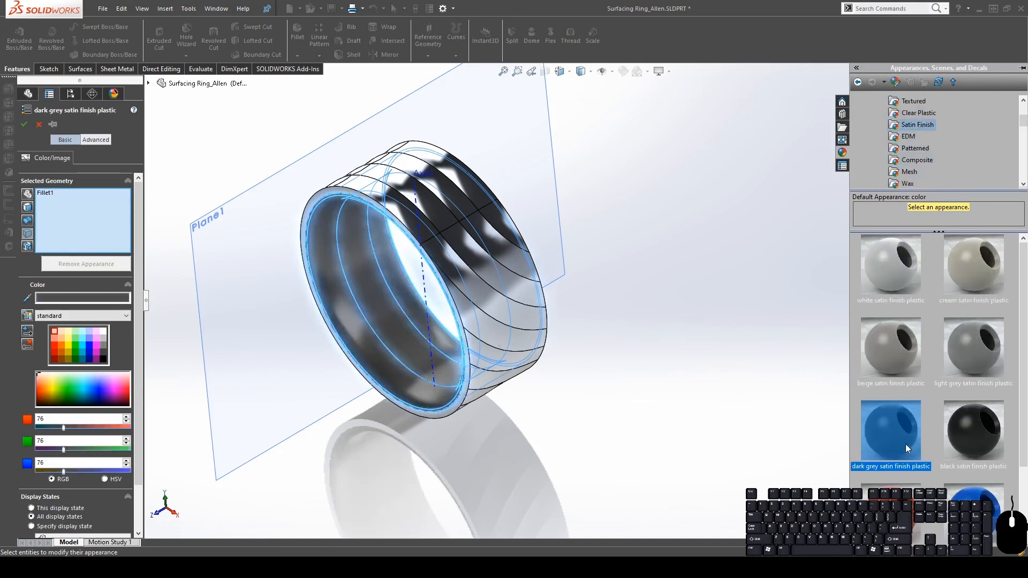
pyautogui.click(24, 124)
pyautogui.moveTo(423, 251); pyautogui.dragTo(454, 289, button='middle')
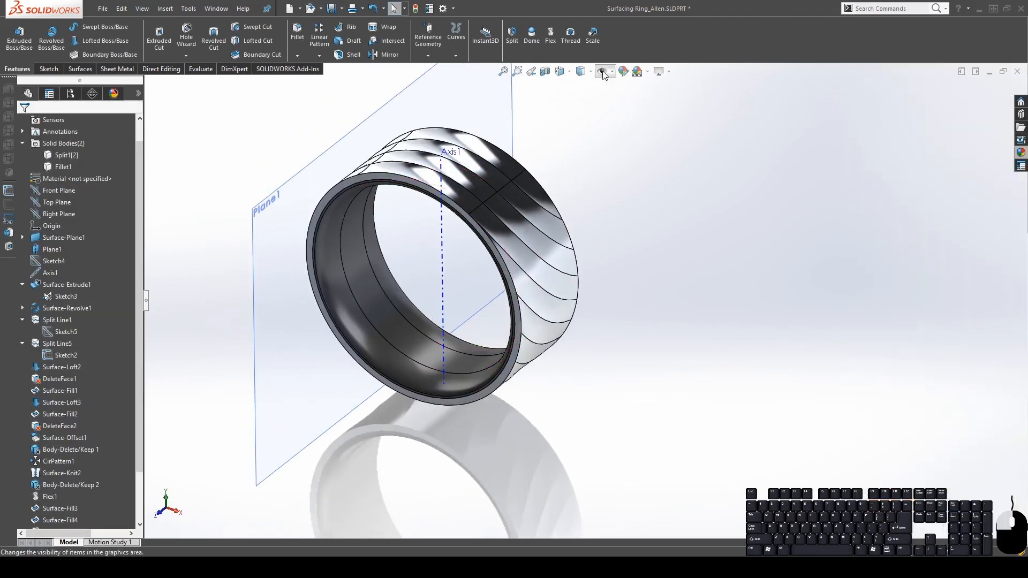
# Hide the reference plane and axis, then switch off RealView Graphics for plain shading
pyautogui.click(602, 73)
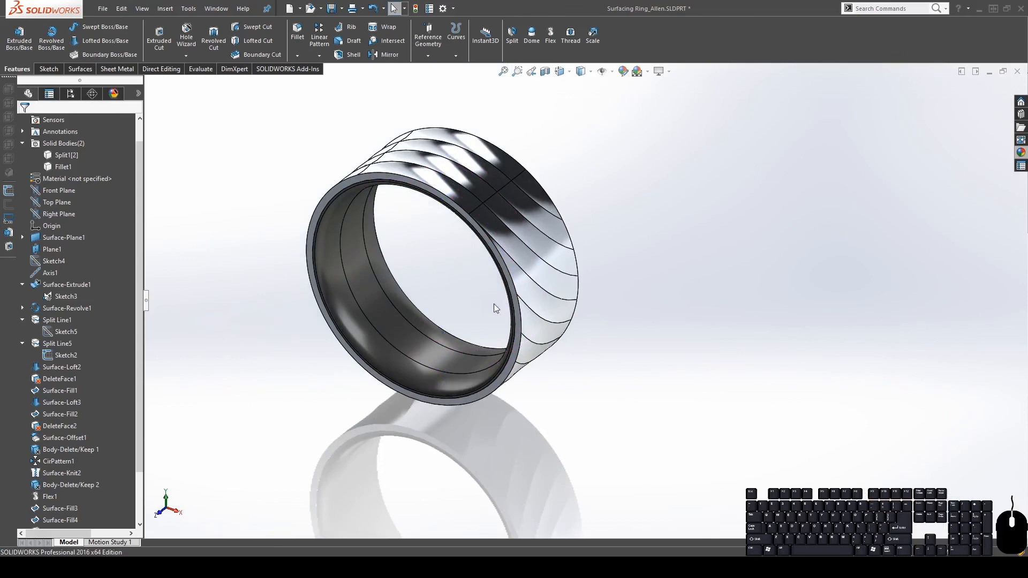
pyautogui.moveTo(493, 305); pyautogui.dragTo(479, 409, button='middle')
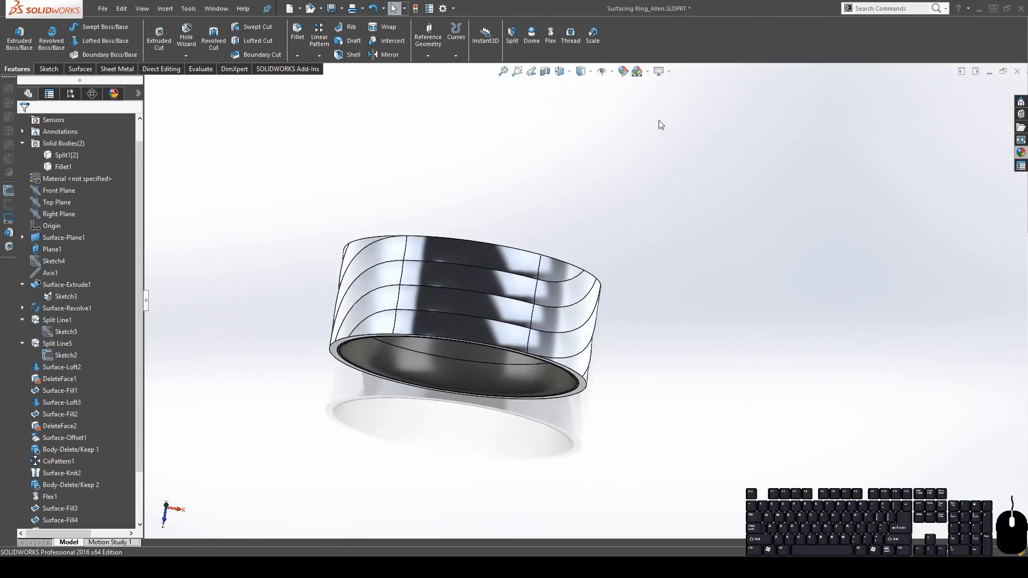
pyautogui.click(660, 71)
pyautogui.moveTo(528, 321)
pyautogui.mouseDown(button='middle')
pyautogui.moveTo(497, 154)
pyautogui.moveTo(557, 381)
pyautogui.moveTo(473, 383)
pyautogui.moveTo(520, 358)
pyautogui.moveTo(640, 328)
pyautogui.moveTo(599, 395)
pyautogui.moveTo(483, 429)
pyautogui.moveTo(491, 311)
pyautogui.moveTo(578, 325)
pyautogui.moveTo(575, 202)
pyautogui.moveTo(567, 278)
pyautogui.moveTo(479, 354)
pyautogui.mouseUp(button='middle')
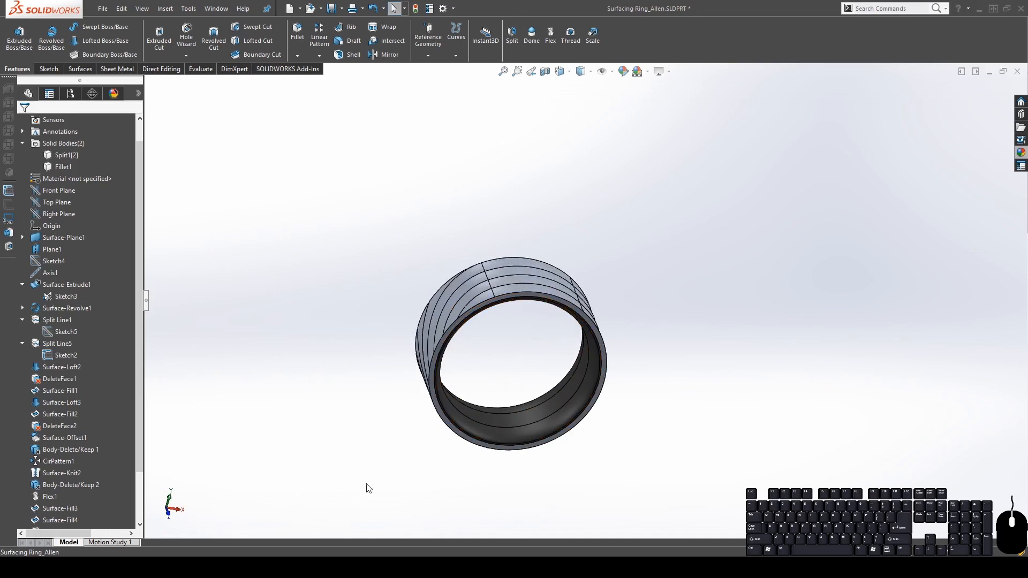